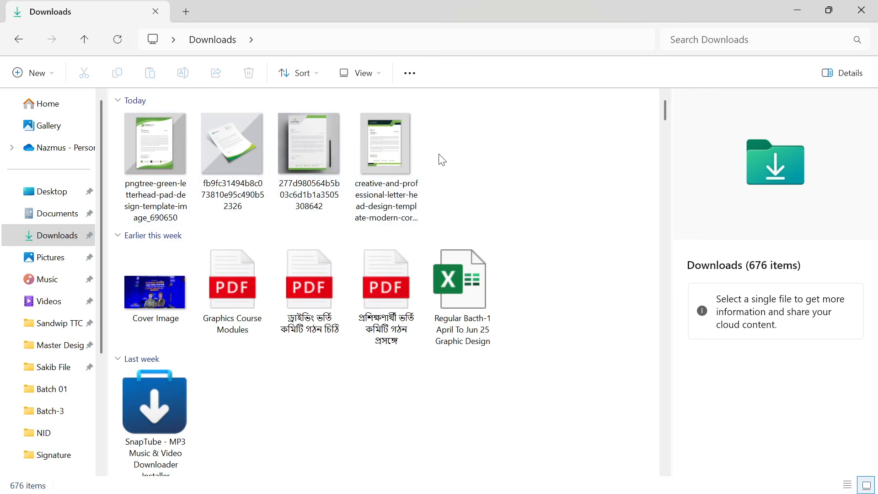
- Switch from the Downloads folder in File Explorer to Illustrator's Home screen
mouse_move(390, 473)
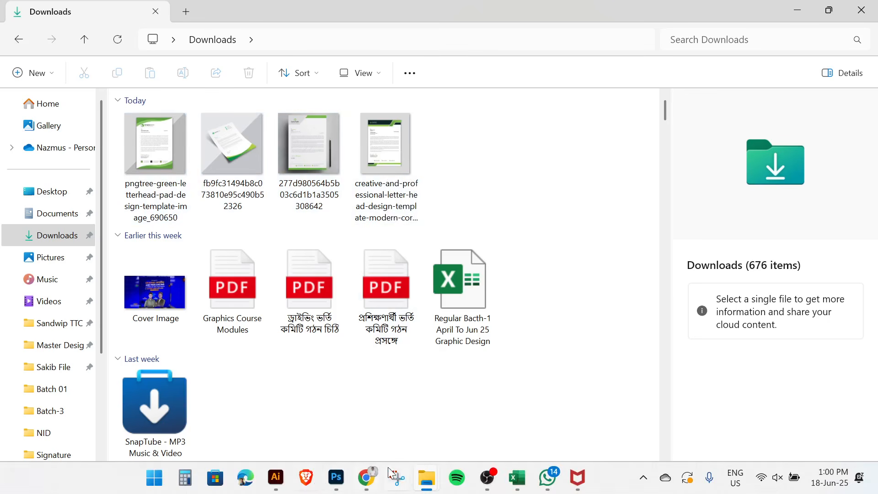
click(276, 477)
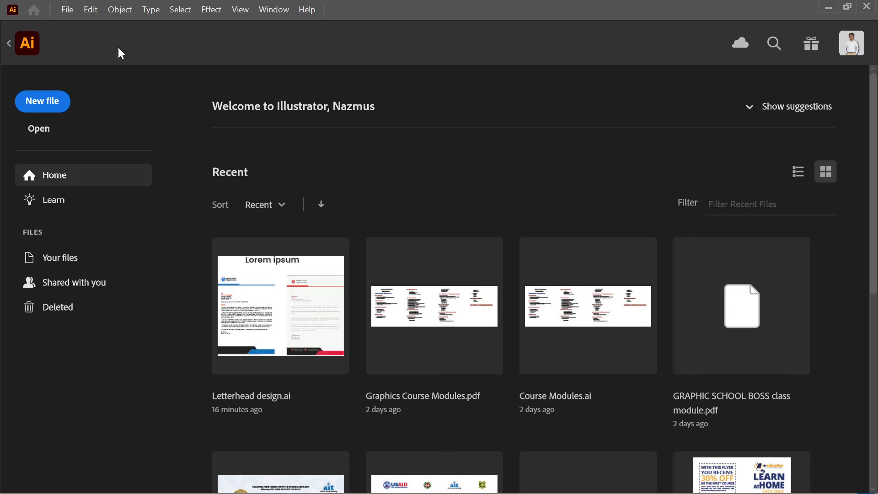
- Start a new document sized 8.27 × 11.69 in
click(68, 11)
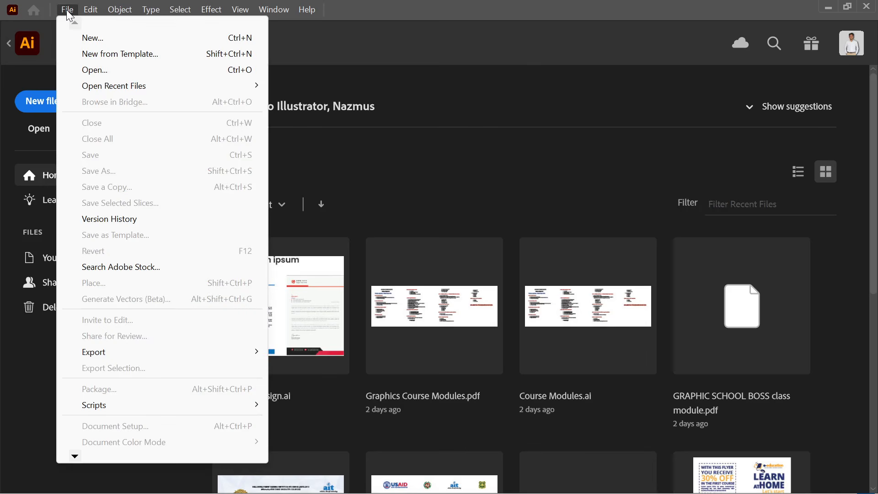
click(93, 38)
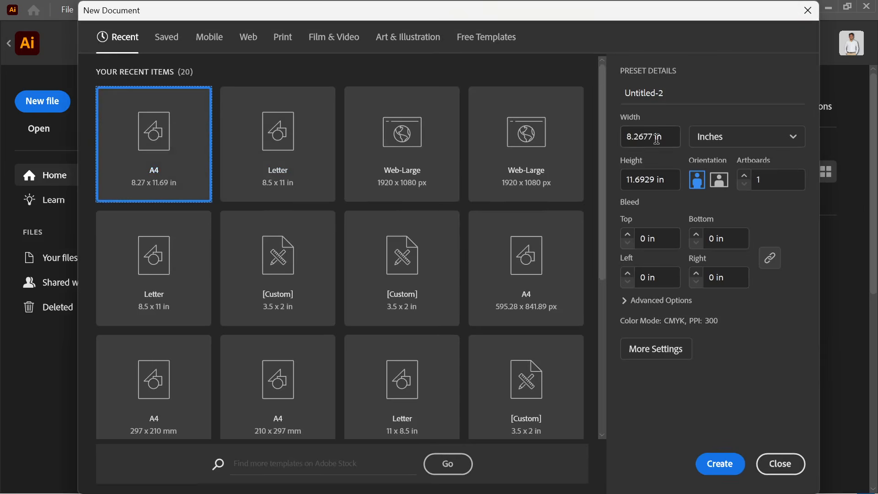
drag(665, 137, 600, 137)
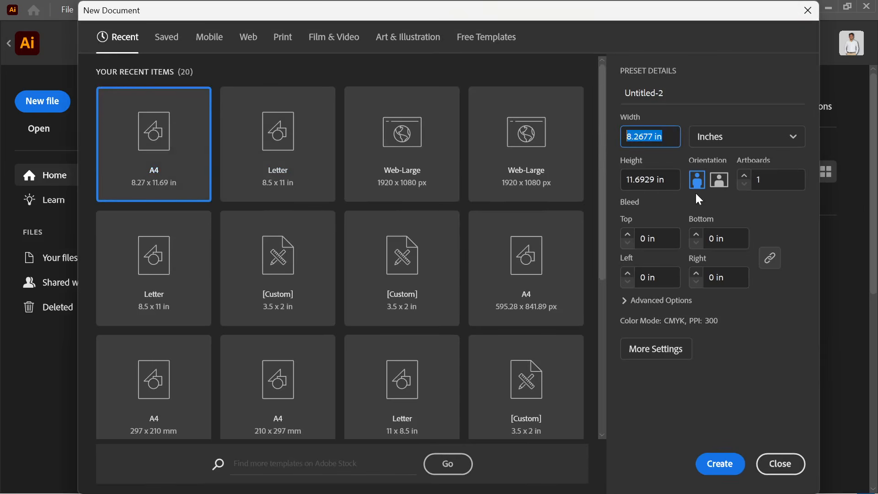
click(666, 143)
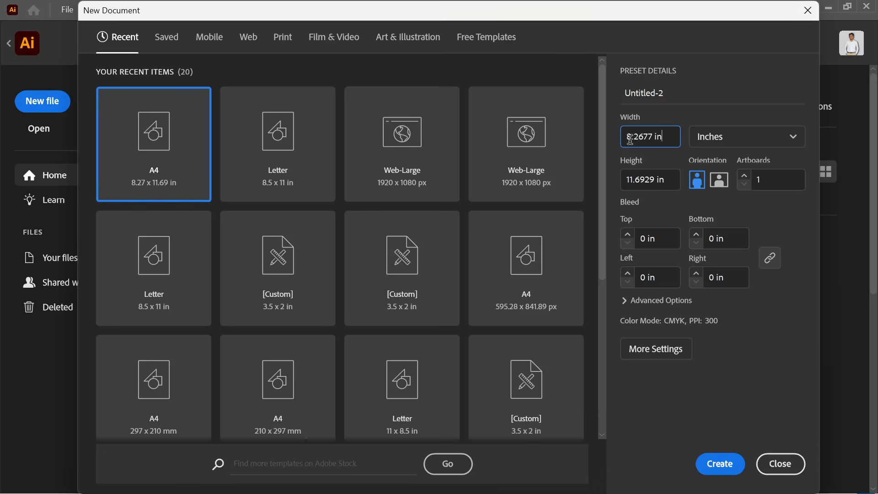
drag(634, 137, 597, 135)
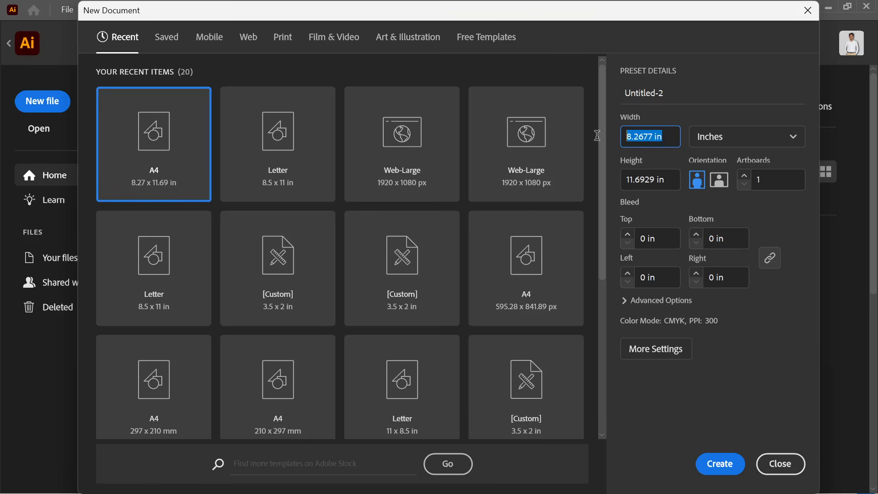
text(8.27)
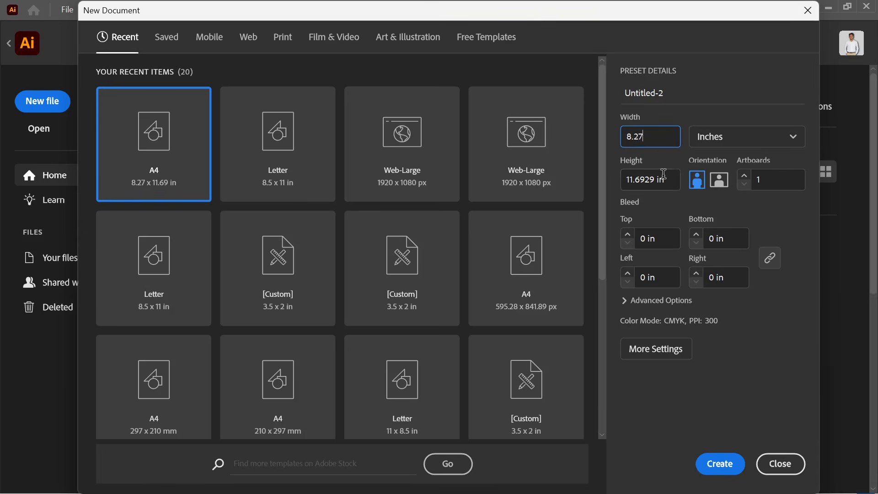
click(676, 180)
text(11)
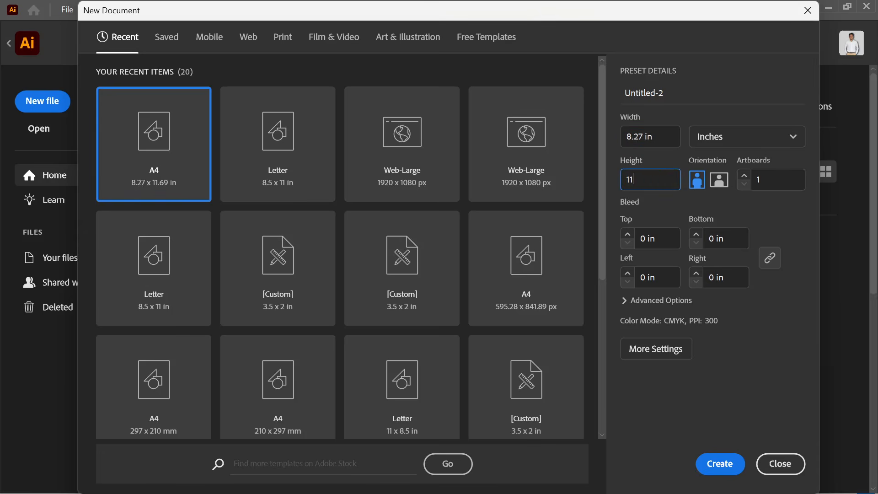
text(.69)
click(668, 220)
- Set a linked 0.125 in bleed on all four sides
click(628, 243)
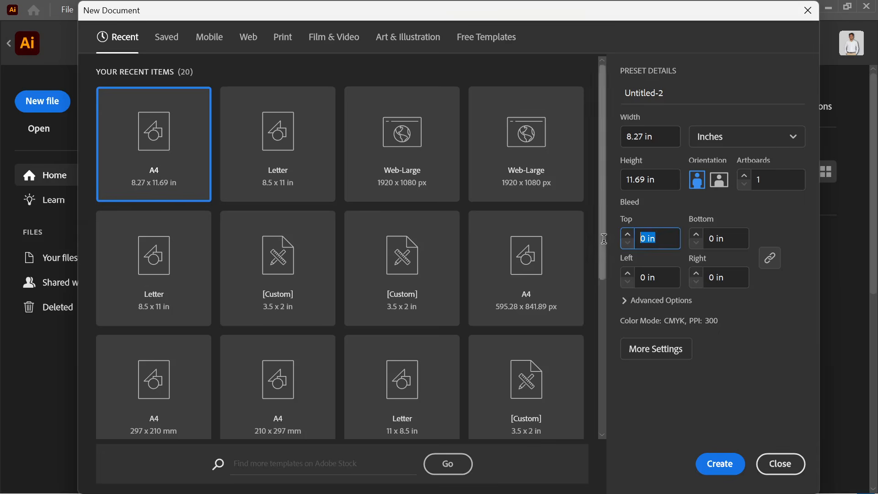
text(0)
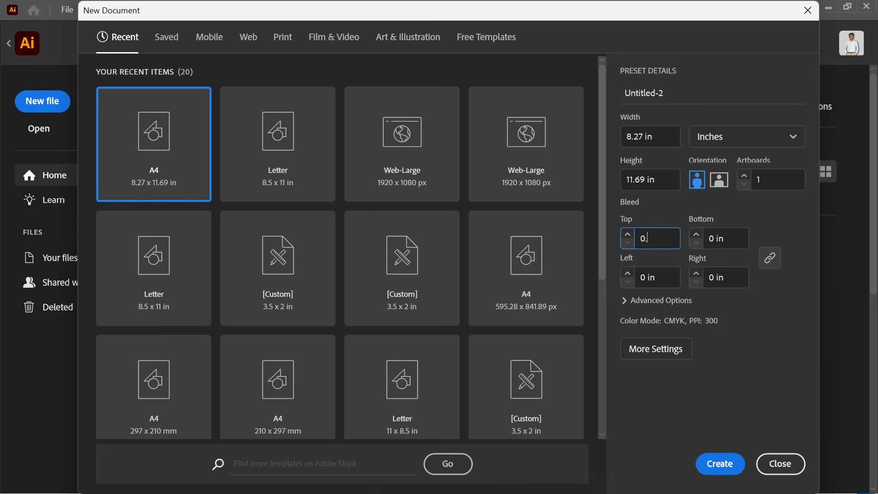
text(.125)
click(682, 211)
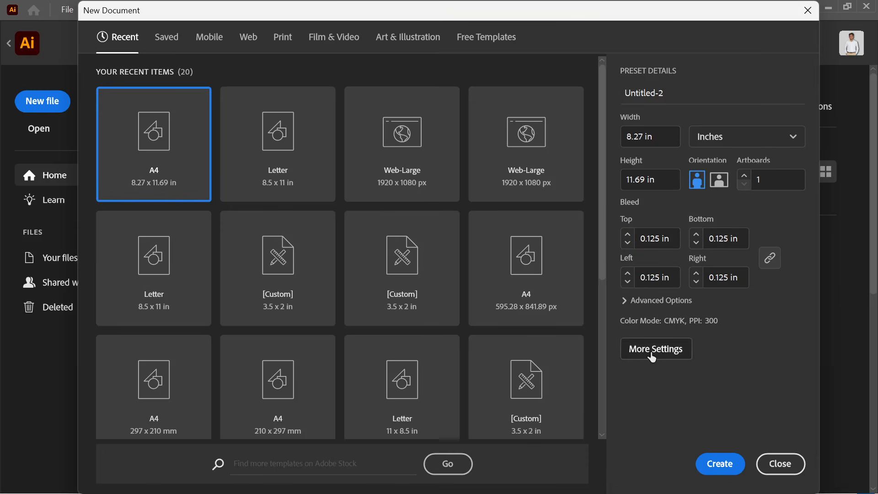
- Keep CMYK colour mode under More Settings and create the Untitled-2 document
click(672, 355)
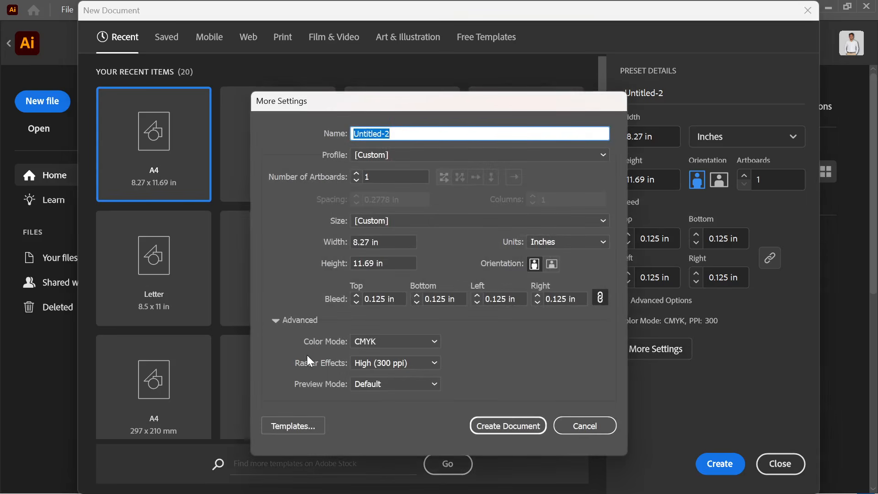
click(359, 342)
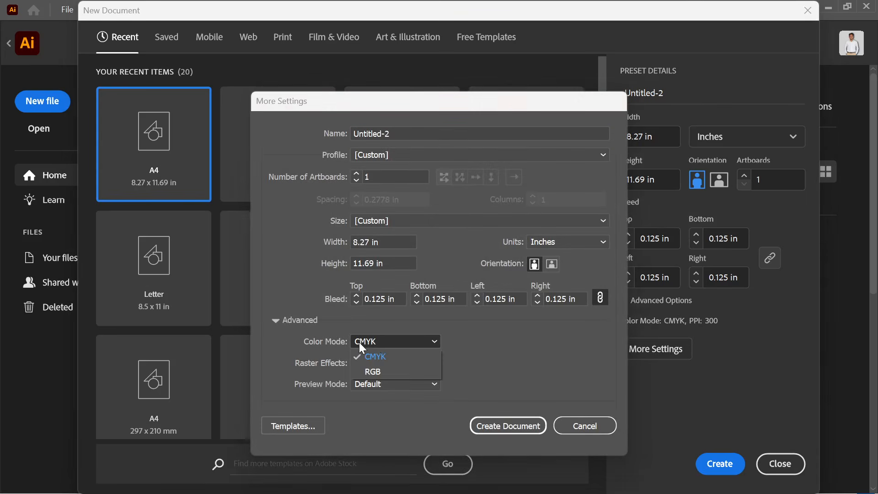
click(383, 358)
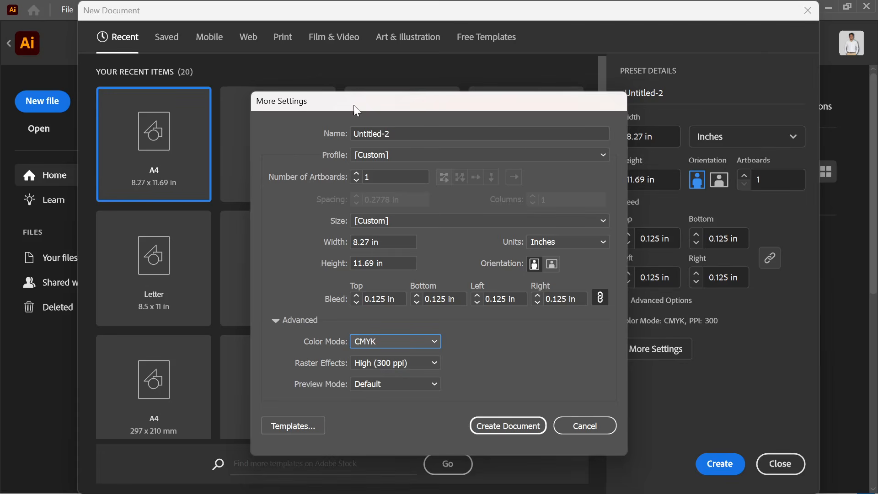
click(517, 430)
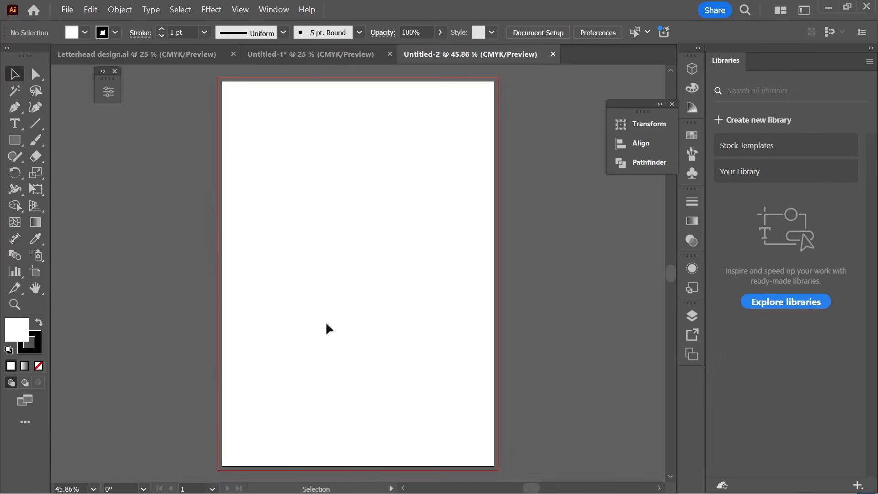
scroll(328, 328, down, 1)
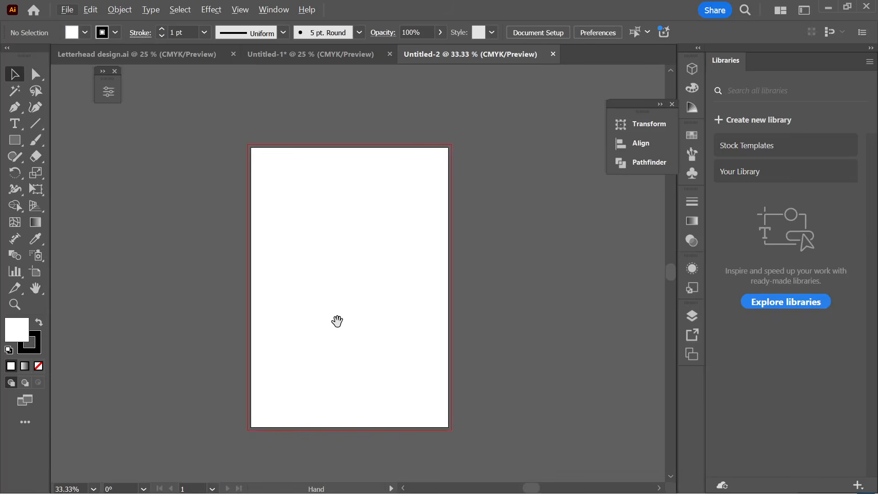
scroll(344, 293, down, 2)
scroll(345, 274, up, 4)
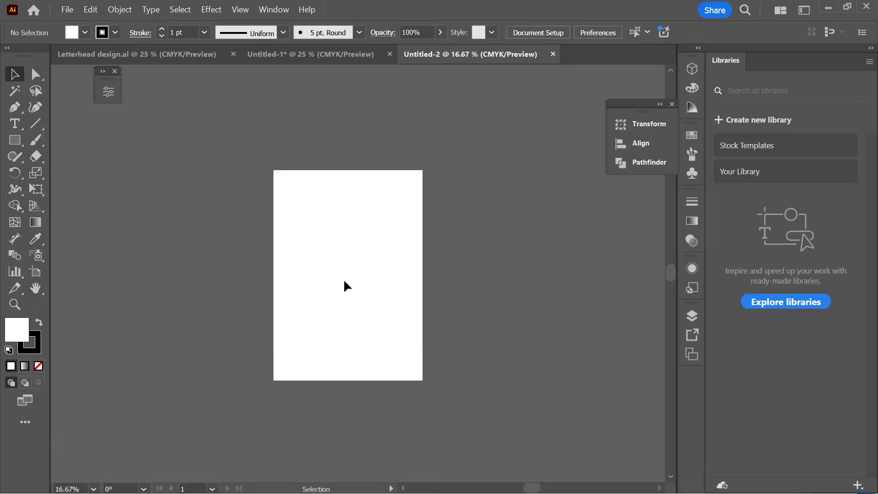
scroll(346, 286, down, 2)
scroll(346, 286, up, 1)
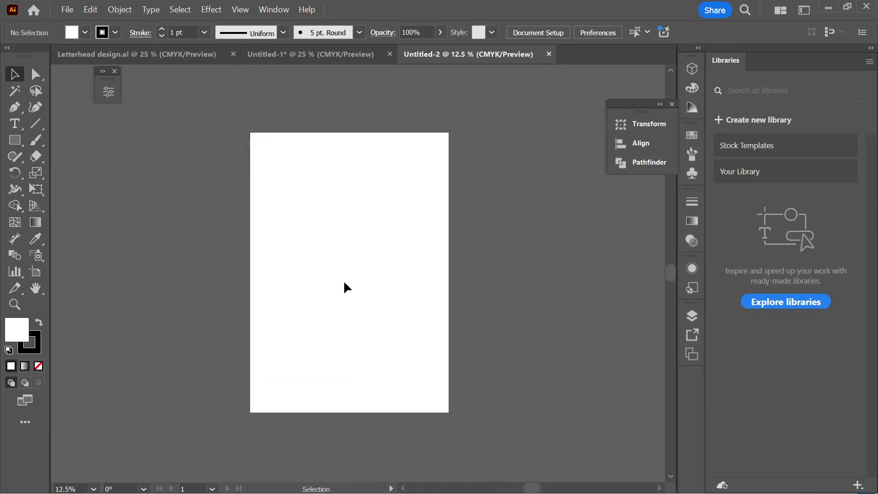
scroll(346, 287, down, 1)
scroll(347, 288, up, 1)
scroll(347, 288, up, 1)
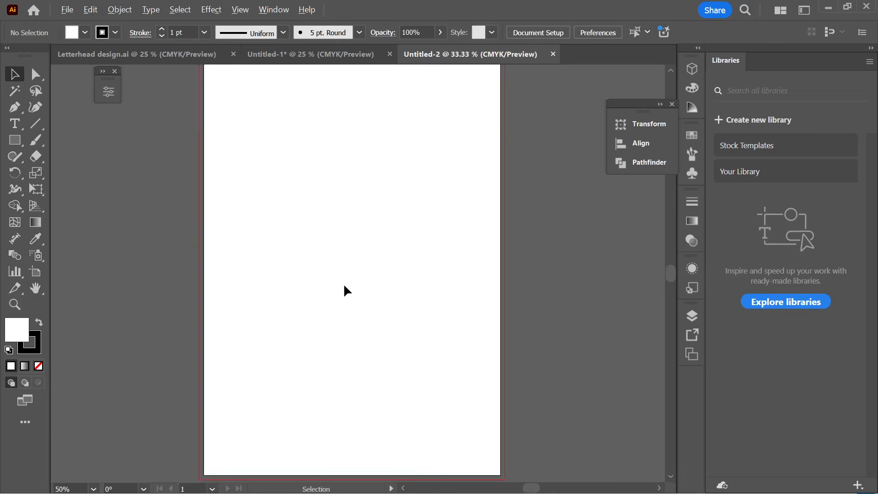
scroll(346, 291, down, 1)
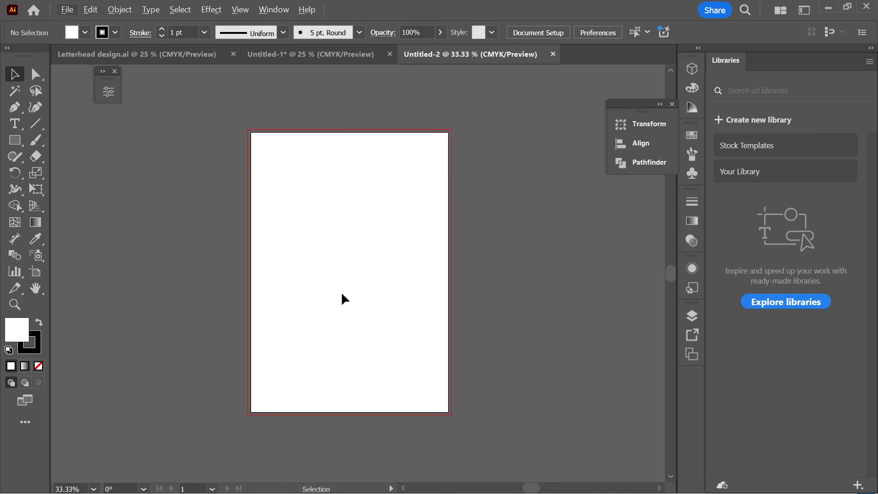
key(space)
drag(334, 300, 354, 284)
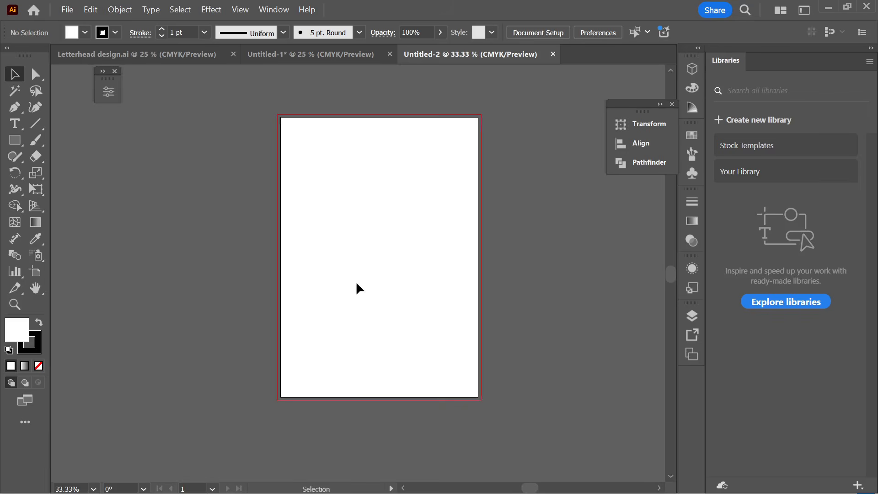
scroll(357, 284, right, 1)
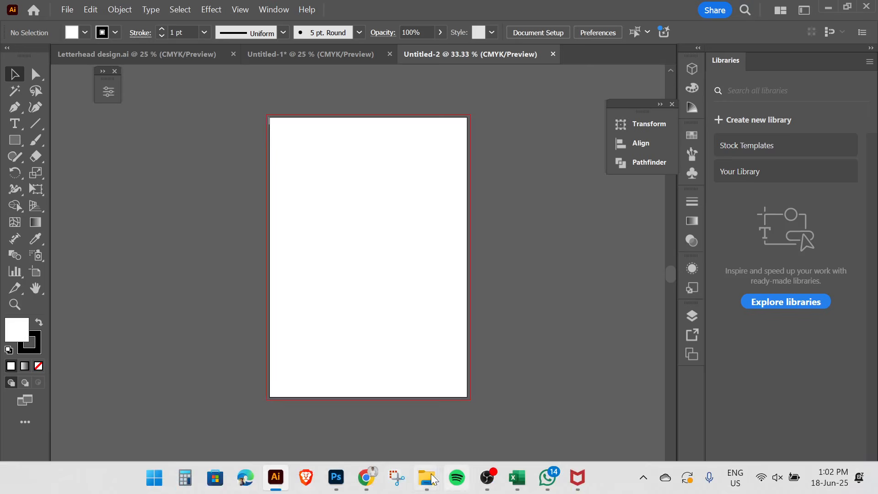
- Drag the letterhead sample from the Downloads window onto the artboard, then undo it
click(429, 482)
click(350, 418)
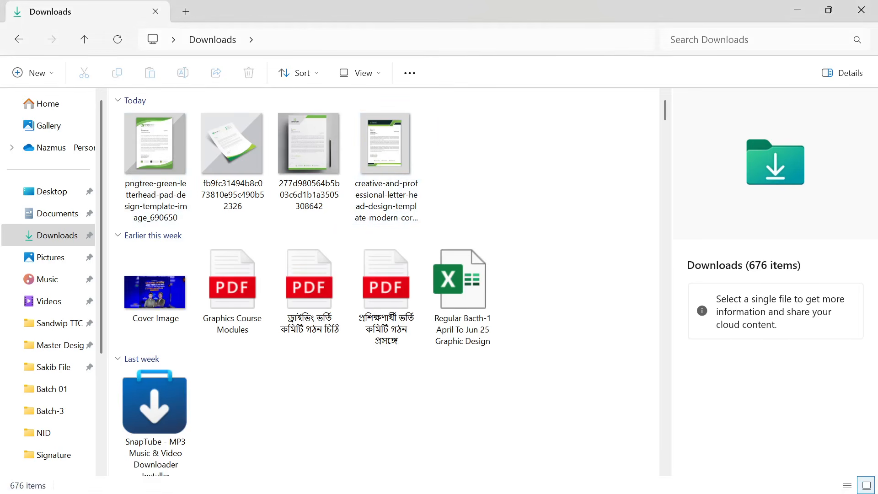
drag(386, 155, 297, 480)
drag(280, 477, 396, 254)
key(ctrl+z)
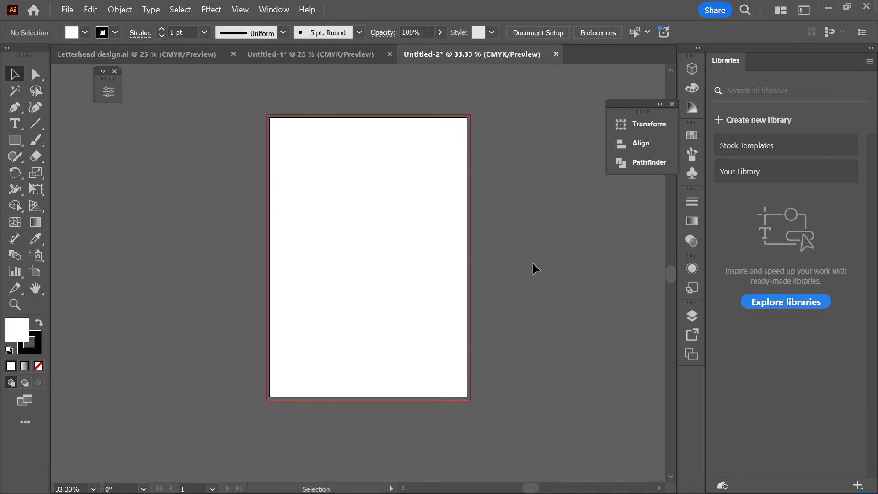
- Place the green letterhead JPG from Downloads as a linked image across the artboard
click(69, 11)
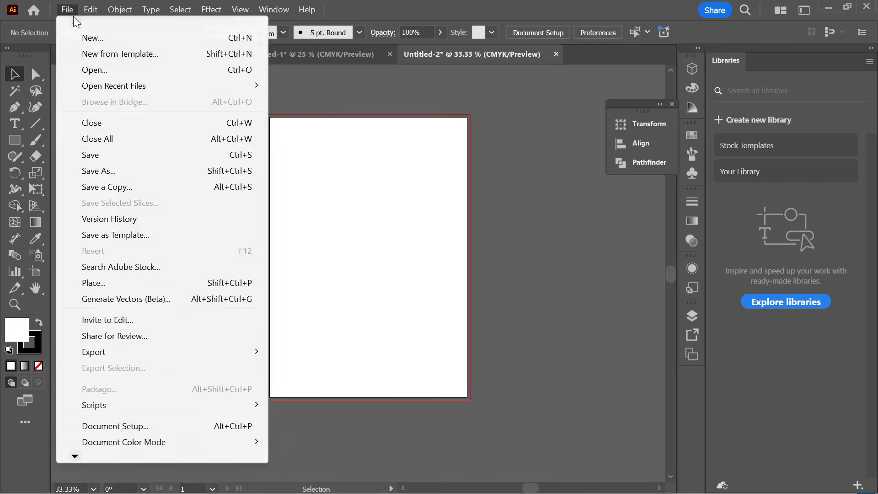
click(98, 283)
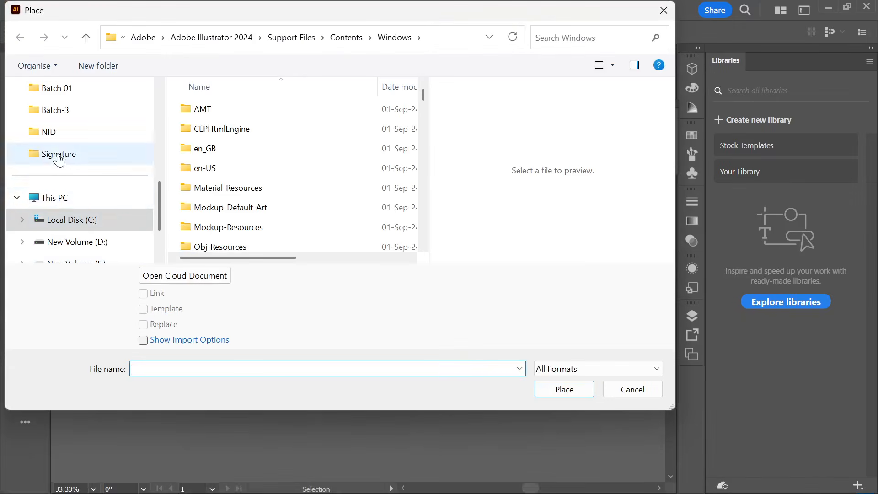
click(69, 225)
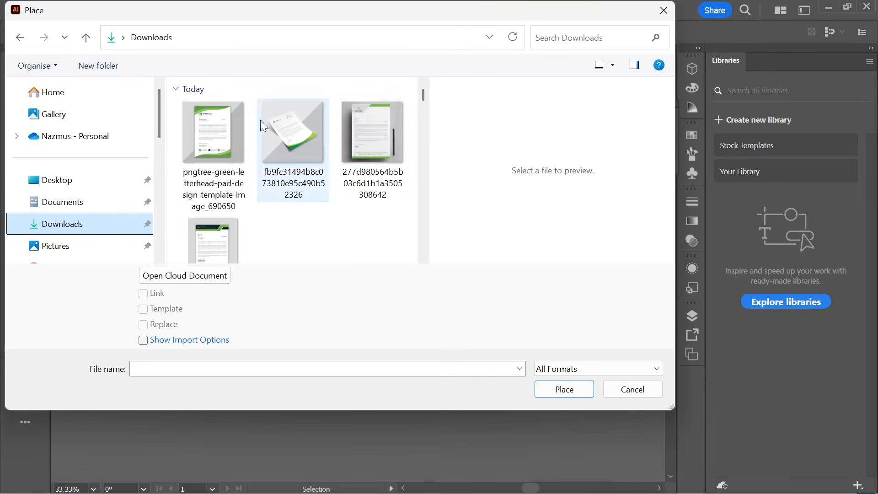
click(212, 234)
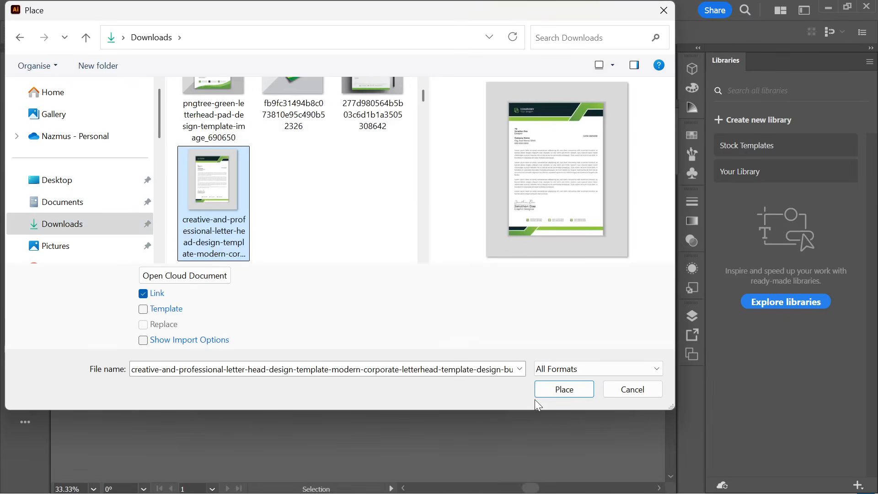
click(558, 394)
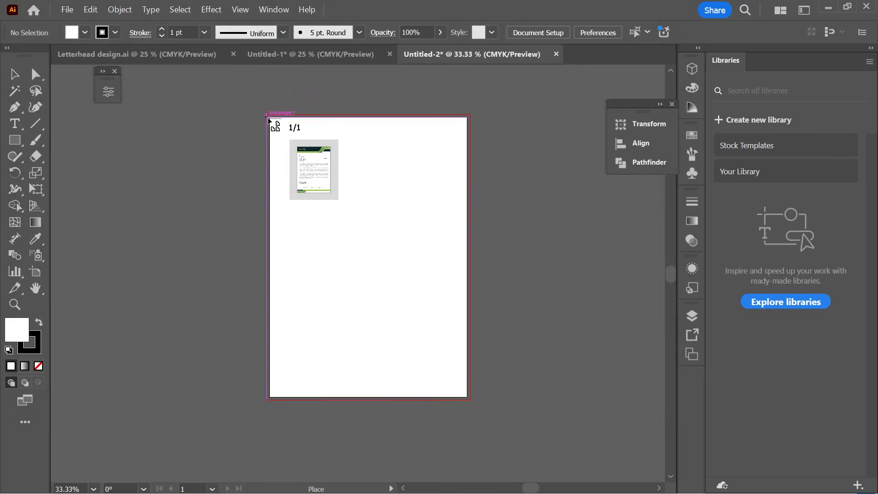
drag(268, 118, 481, 401)
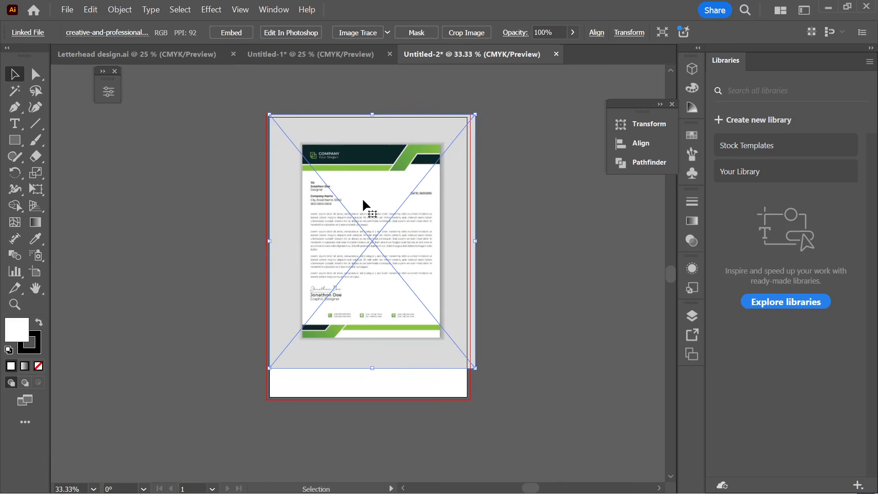
- Embed the placed letterhead image and move it to the left of the artboard
drag(362, 200, 390, 229)
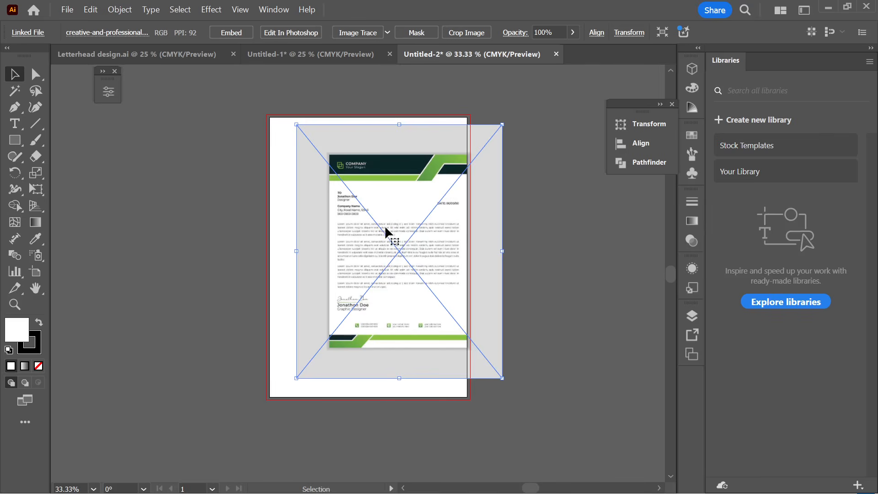
click(223, 37)
drag(420, 229, 278, 245)
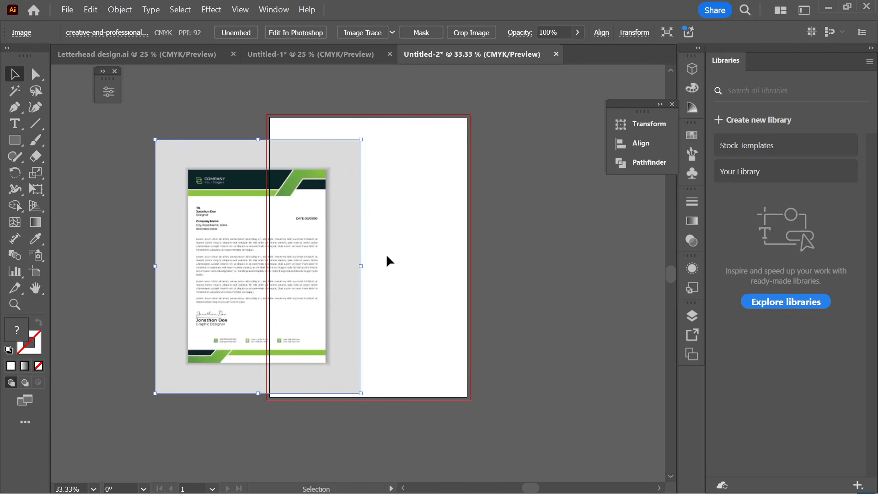
drag(297, 284, 188, 253)
scroll(293, 314, up, 2)
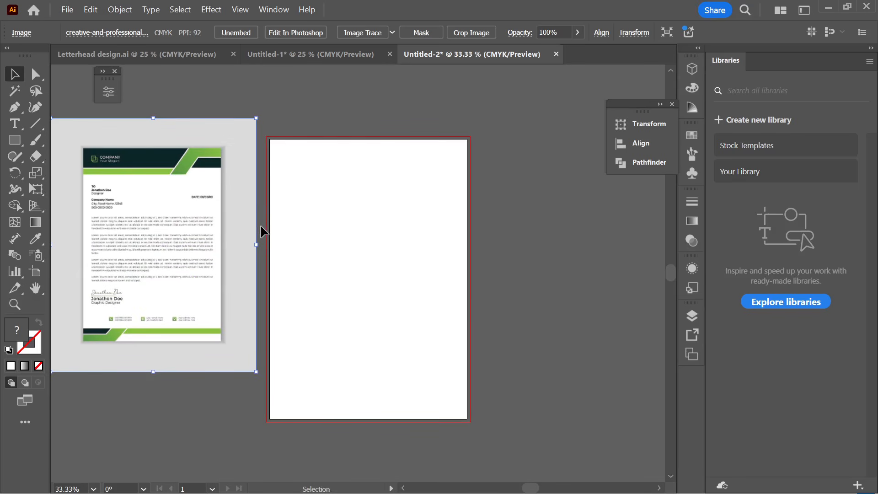
drag(169, 233, 174, 263)
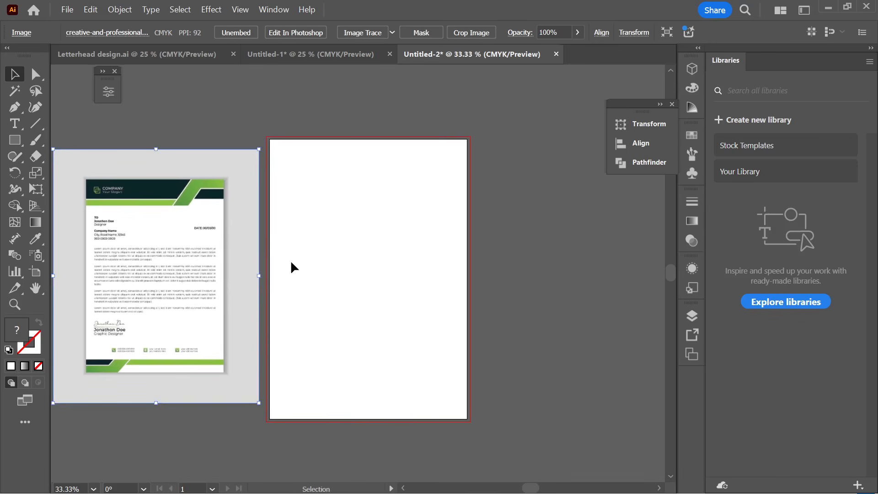
- Save locally, browsing to the Class File > Batch-5 > Adobe illustrator folder on drive D
click(67, 9)
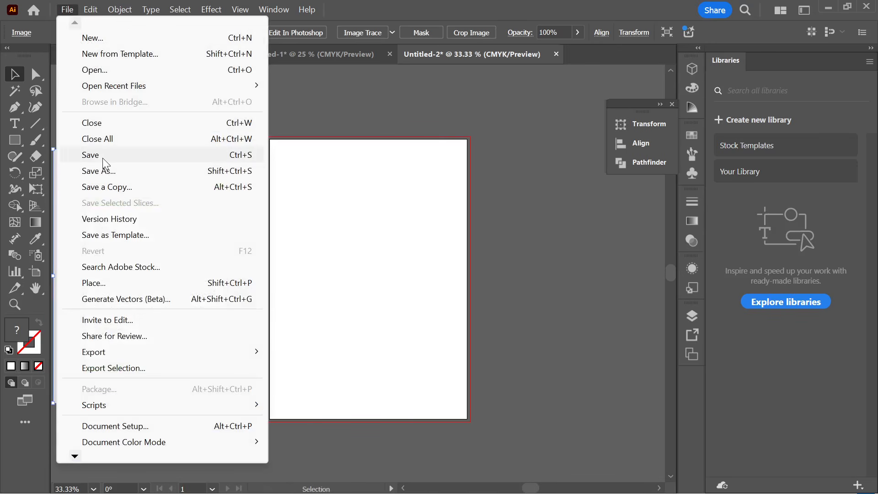
click(105, 158)
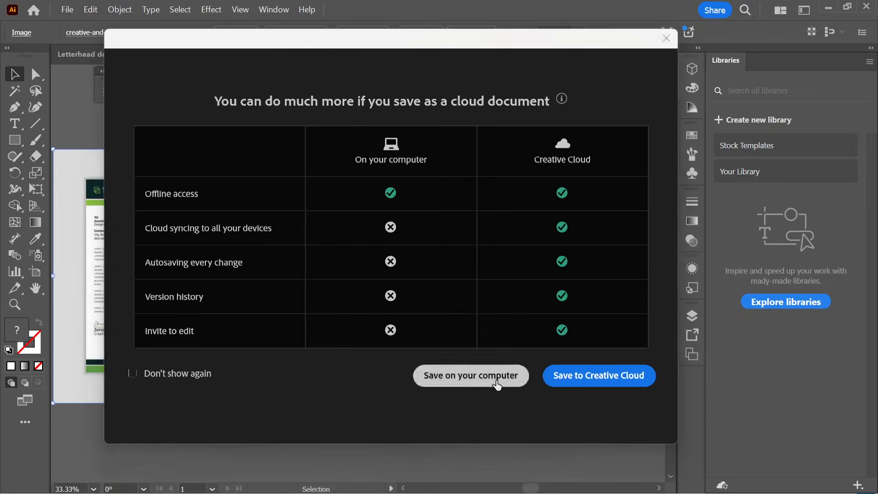
click(497, 386)
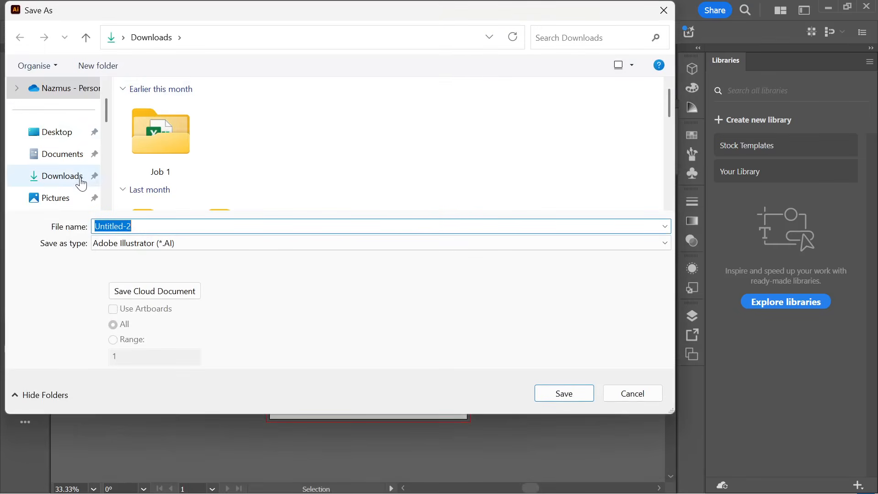
scroll(81, 183, down, 10)
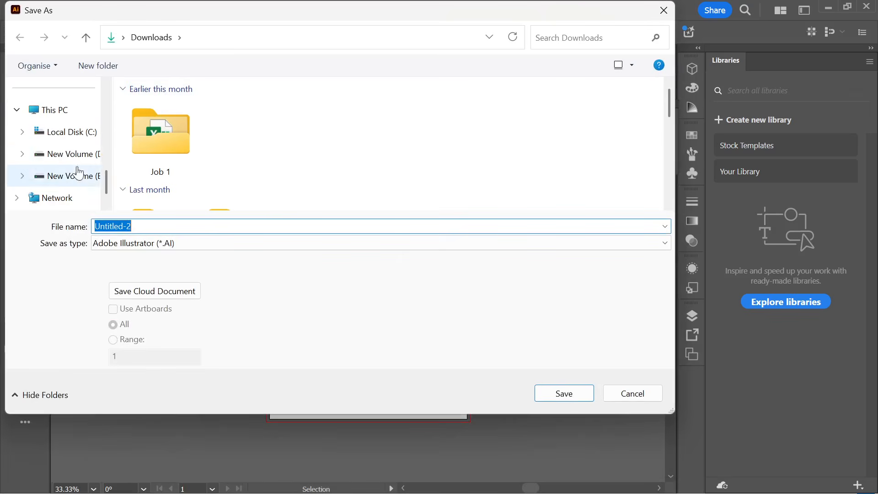
click(66, 153)
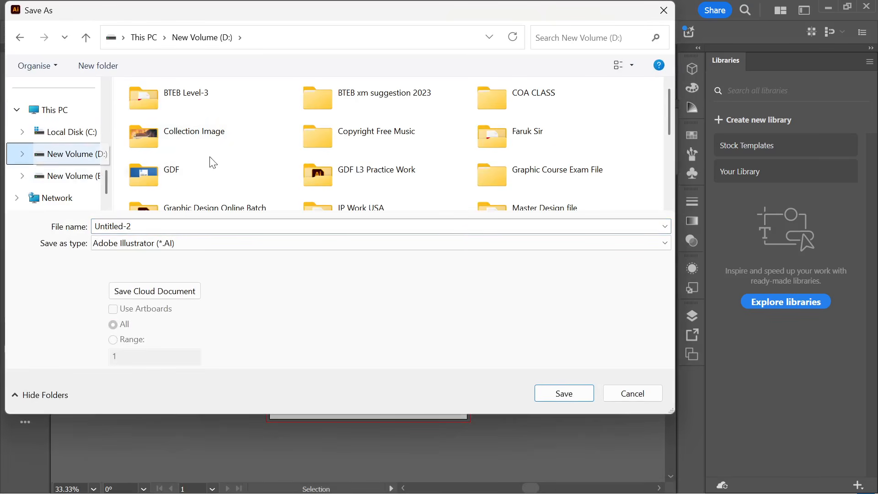
scroll(476, 197, down, 2)
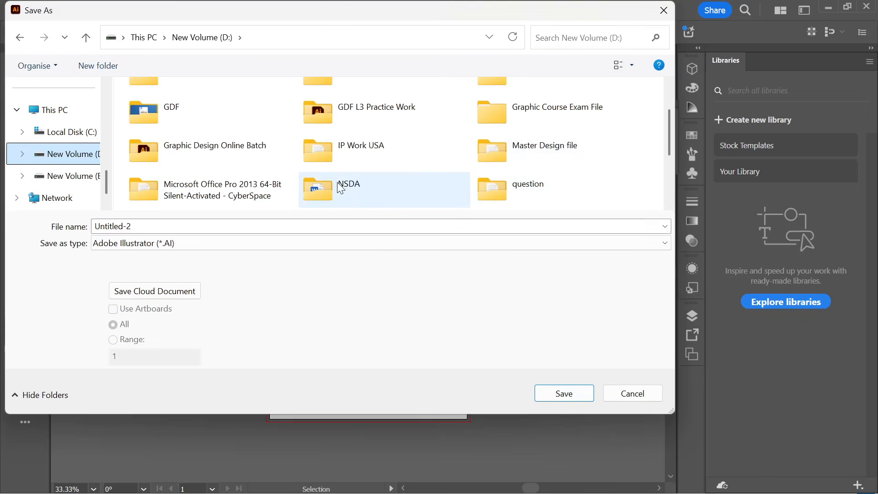
scroll(341, 187, down, 3)
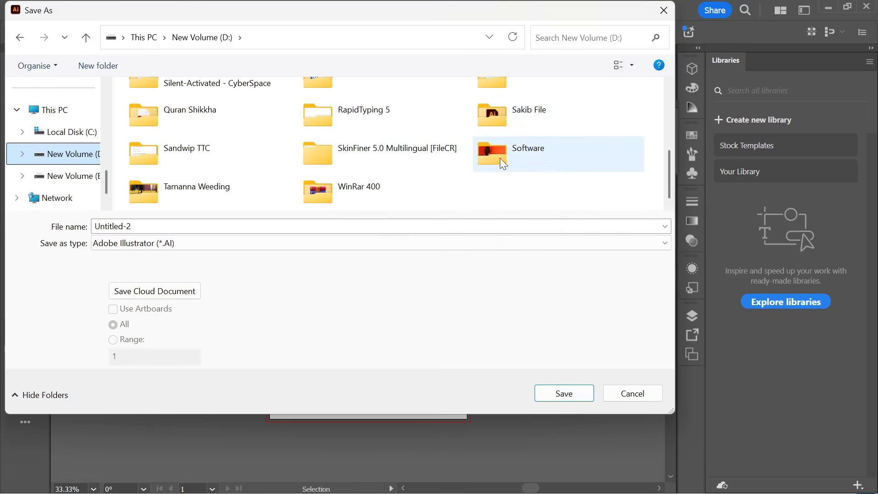
scroll(388, 169, up, 6)
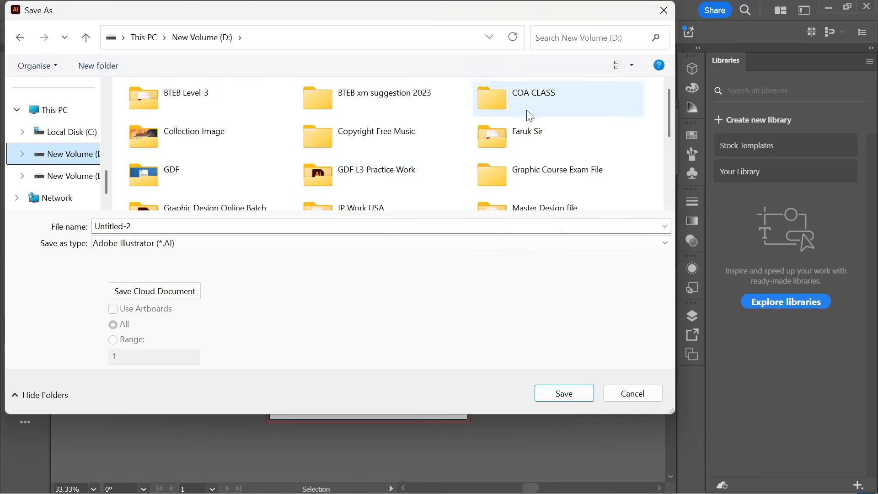
scroll(457, 146, down, 3)
scroll(526, 165, down, 2)
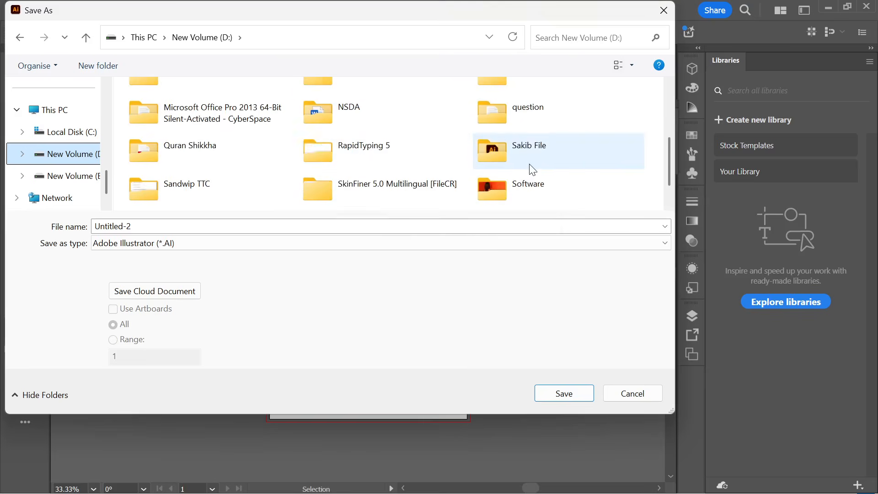
click(93, 153)
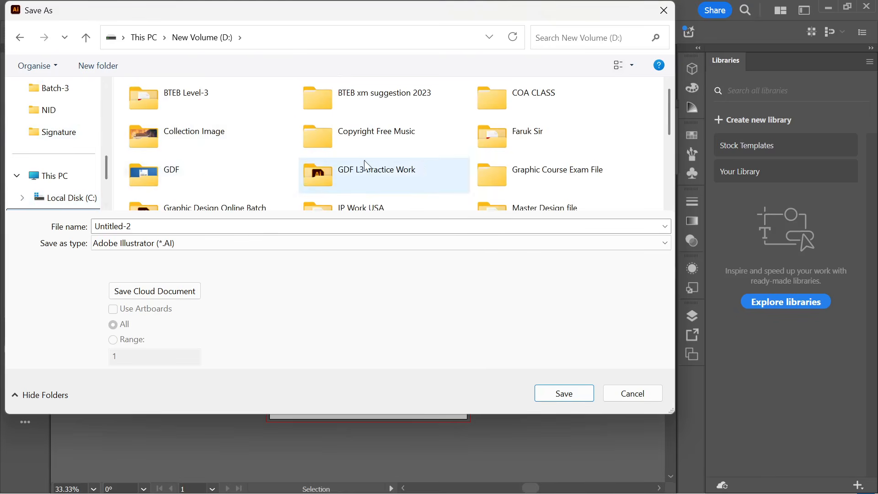
scroll(421, 161, down, 3)
double_click(235, 140)
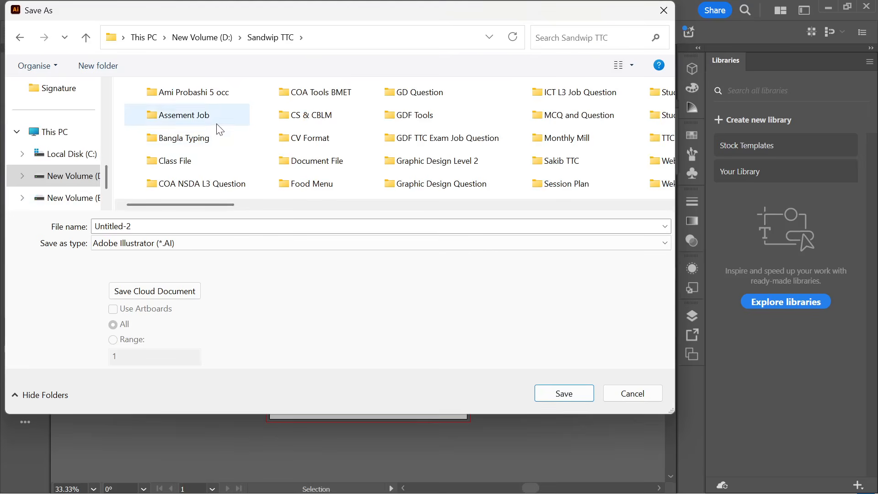
click(183, 167)
double_click(183, 167)
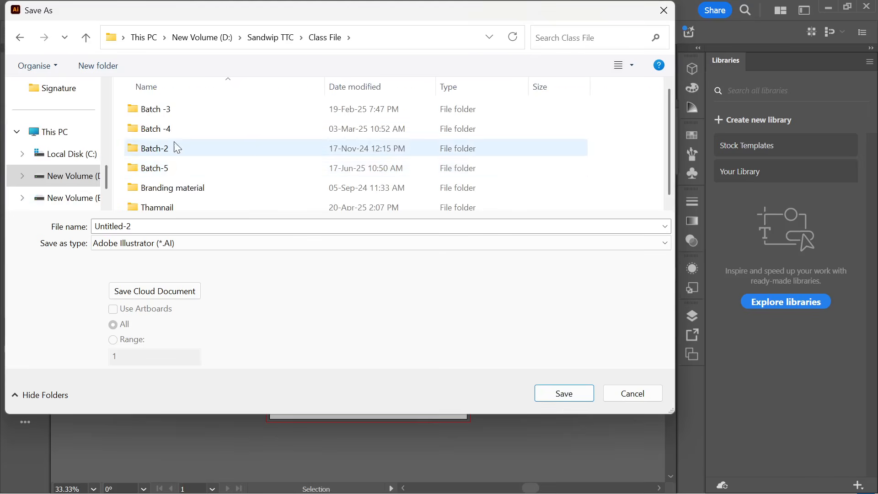
double_click(183, 176)
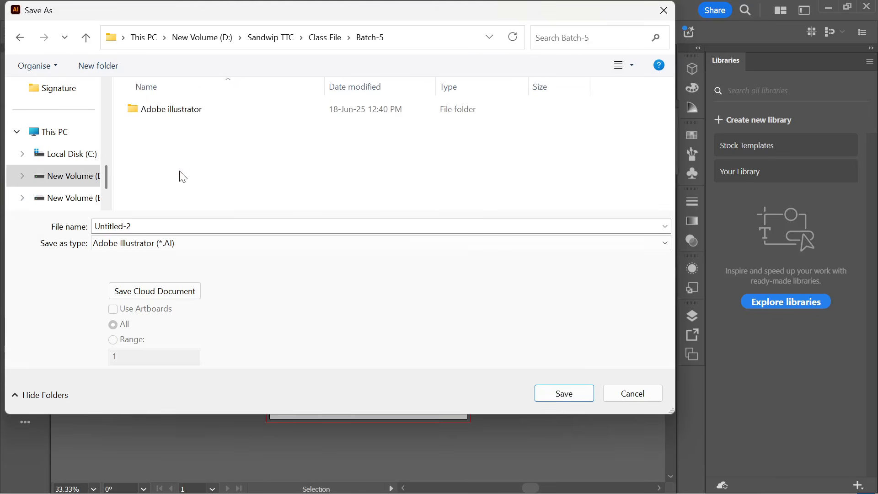
double_click(169, 110)
- Name the file Letter Design 2 in AI format and accept the Illustrator save options
double_click(138, 226)
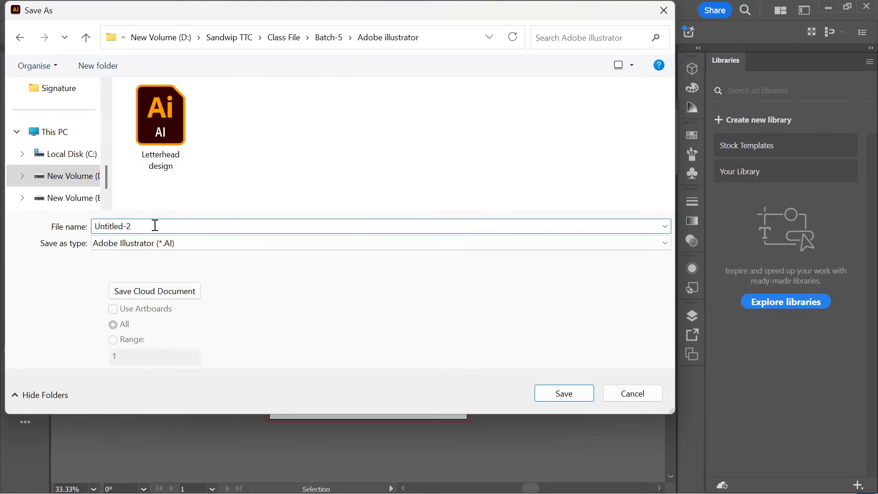
text(Letter)
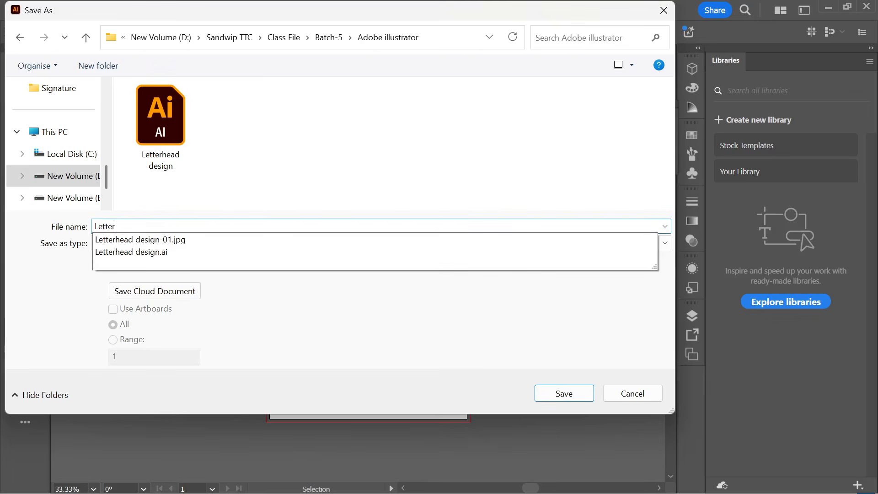
text( Design 2)
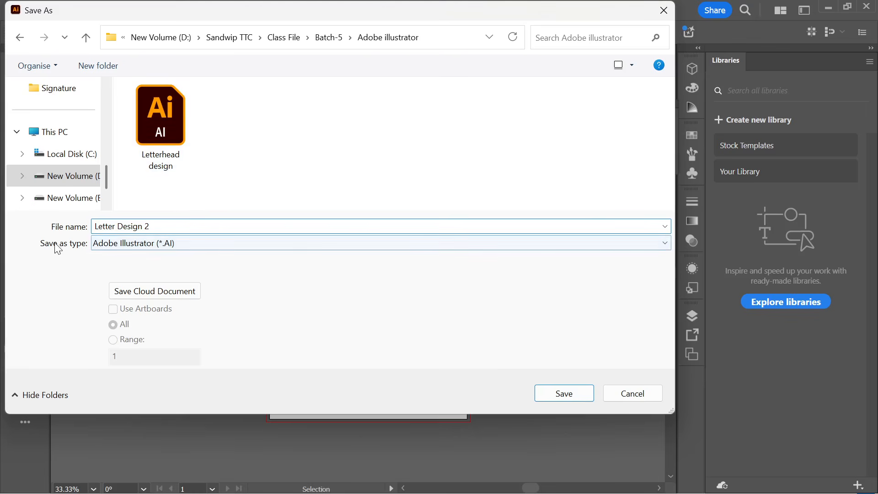
click(119, 248)
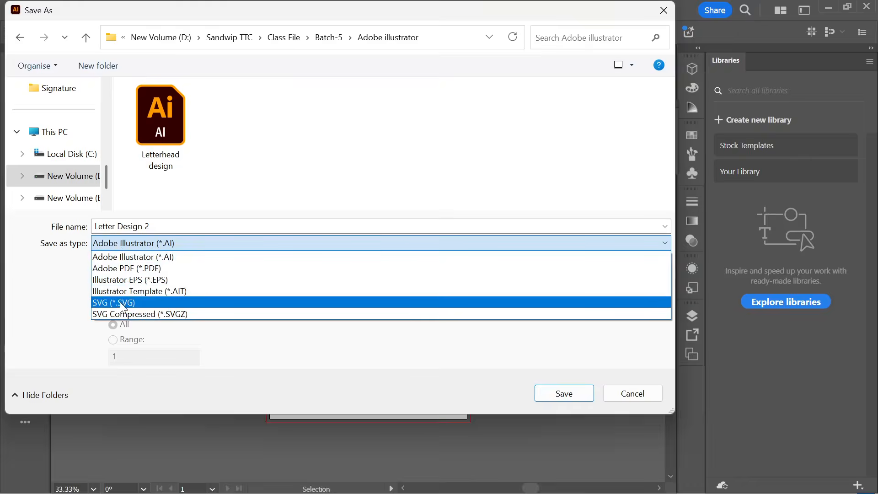
click(153, 259)
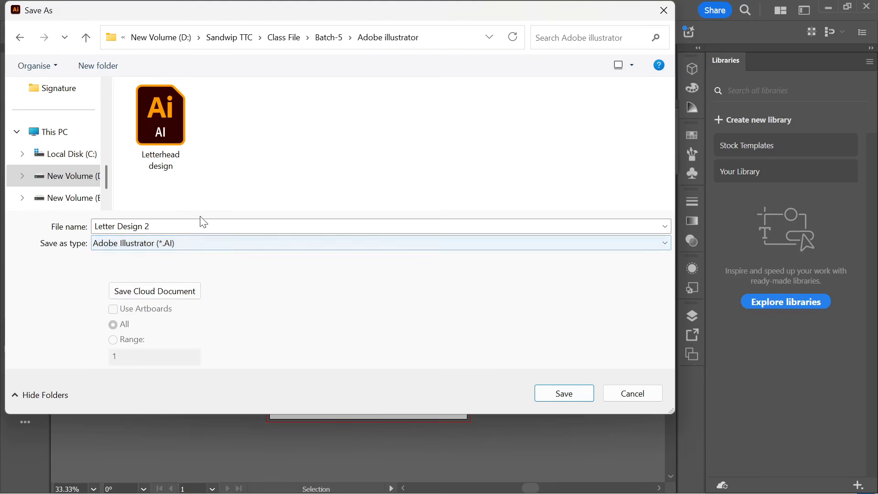
click(564, 394)
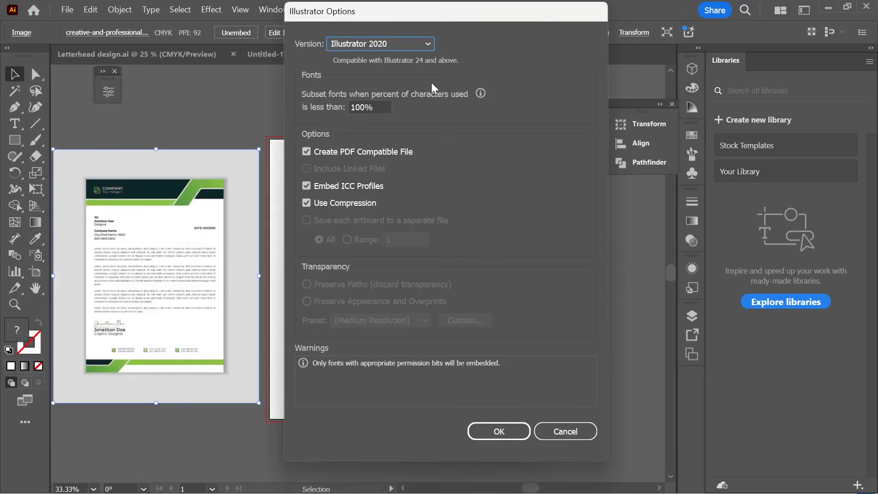
click(506, 429)
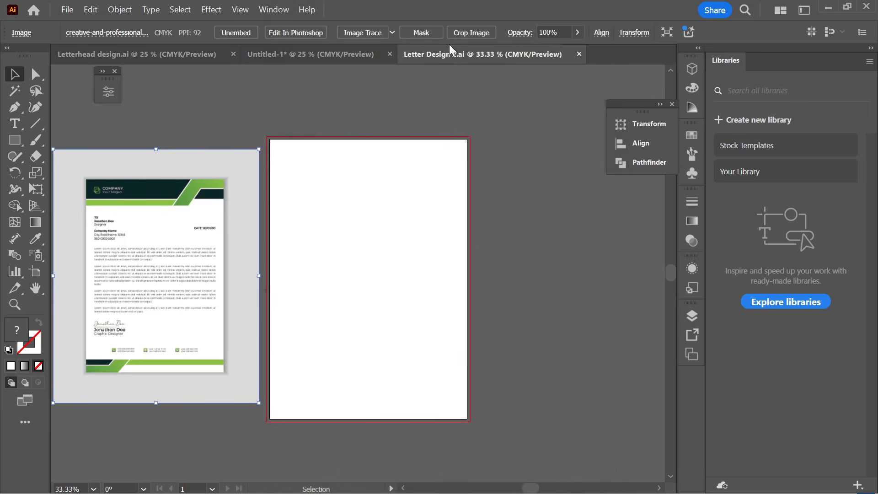
- Close the unused Untitled-1 document without saving
click(383, 53)
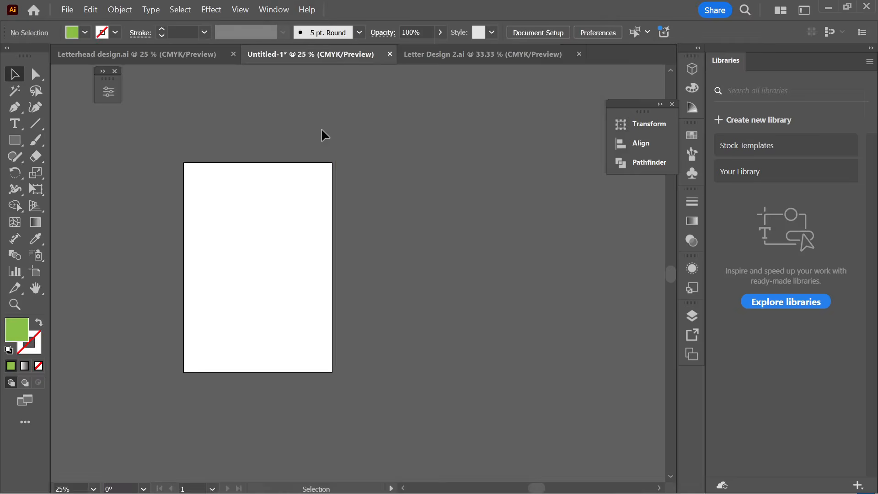
click(390, 55)
click(503, 271)
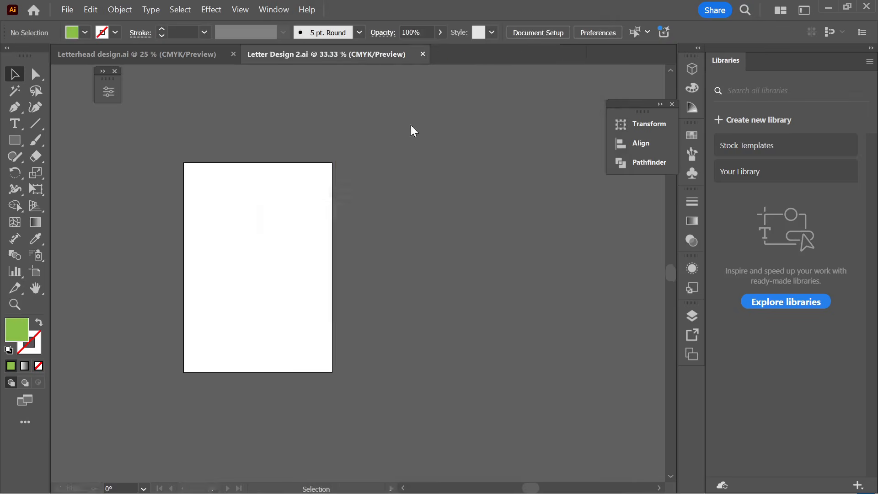
- Draw a white rectangle over the letterhead reference image
scroll(342, 293, down, 1)
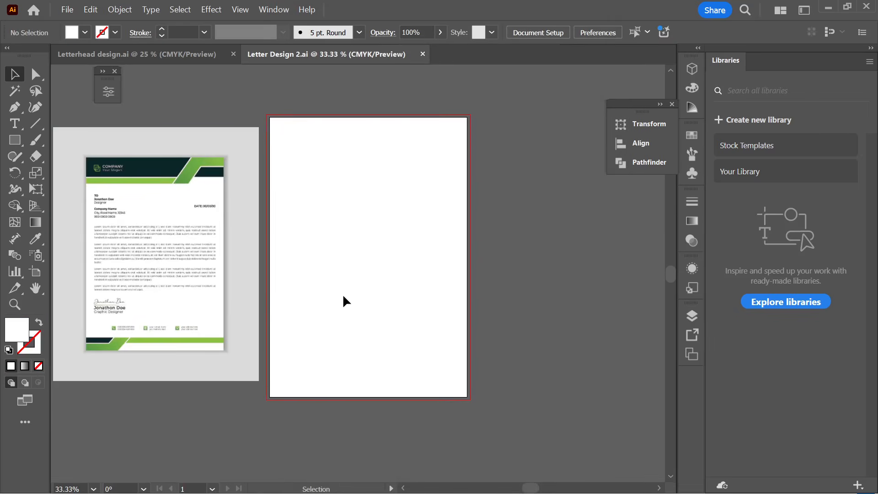
drag(184, 246, 372, 244)
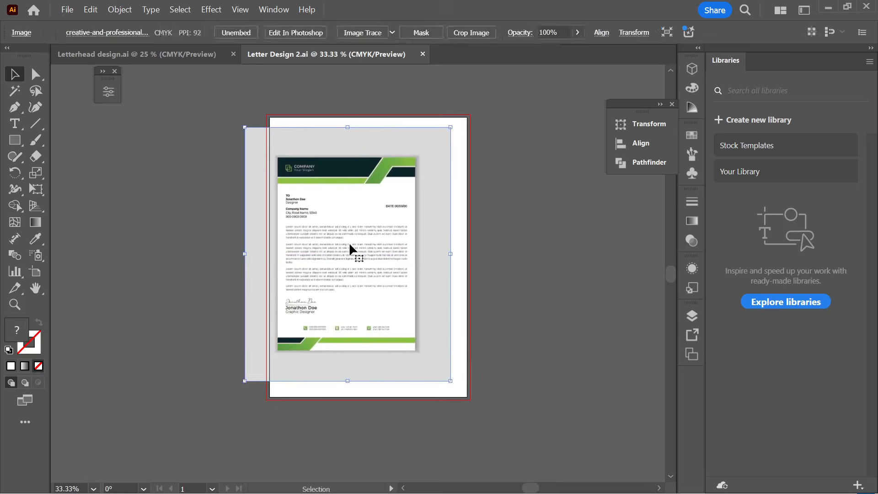
scroll(349, 249, up, 1)
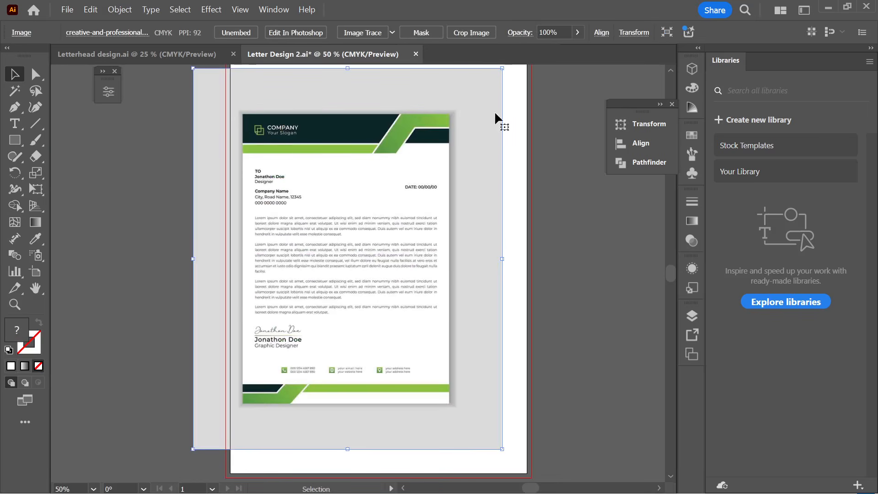
drag(16, 148, 55, 141)
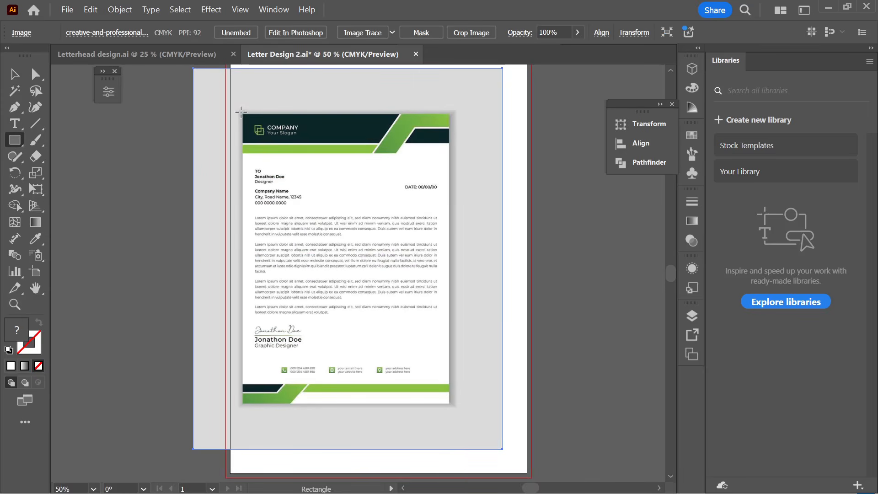
mouse_move(242, 113)
mouse_down()
mouse_move(352, 266)
mouse_move(431, 405)
mouse_move(452, 403)
mouse_up()
key(v)
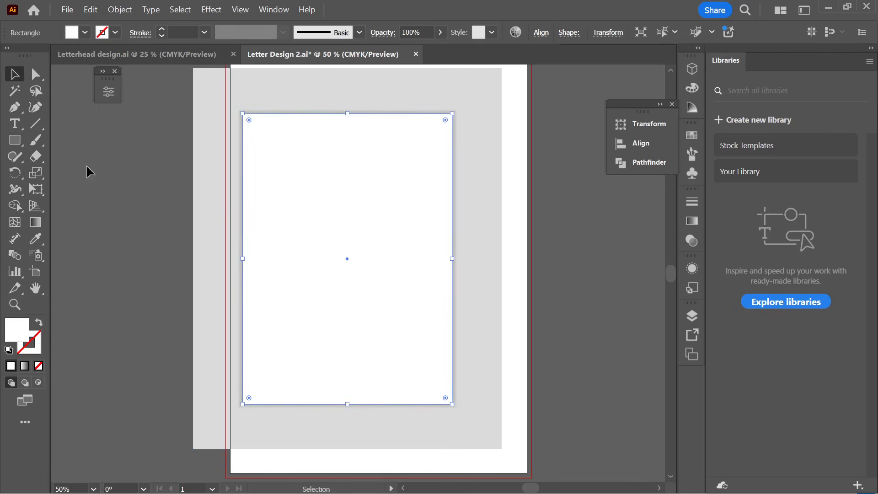
click(86, 164)
- Clip the letterhead image to the rectangle with Make Clipping Mask, then undo the clip
drag(142, 152, 199, 243)
key(ctrl+minus)
click(297, 245)
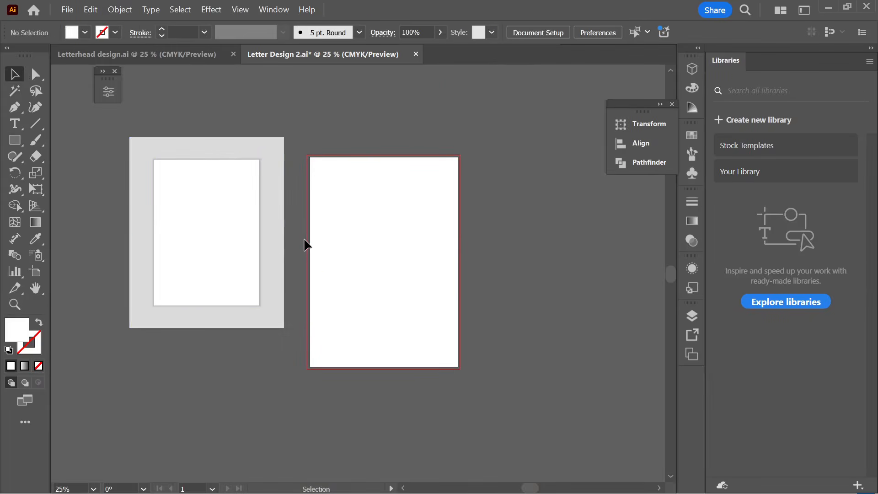
drag(182, 212, 183, 212)
right_click(200, 212)
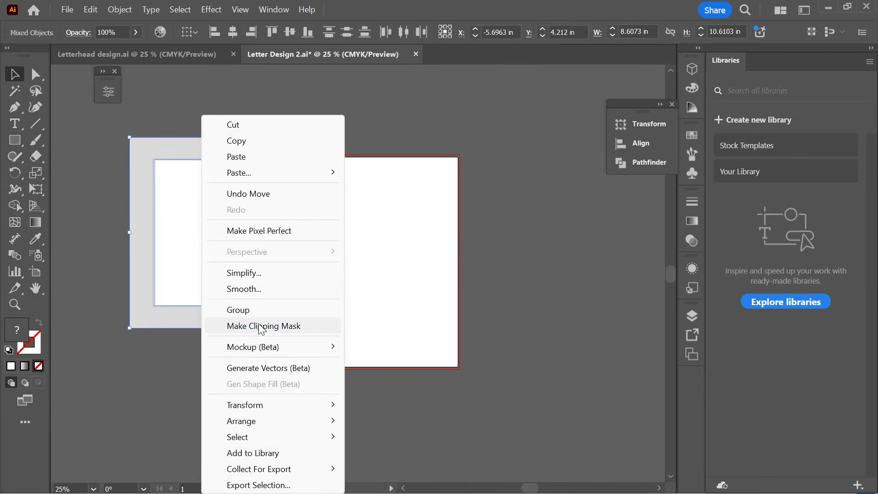
click(265, 325)
click(367, 247)
scroll(202, 237, up, 1)
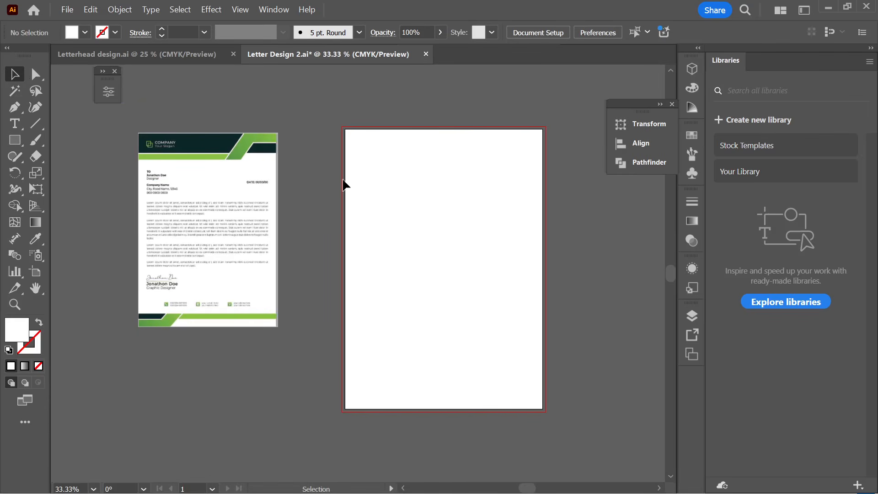
key(a)
key(ctrl+a)
key(ctrl+z)
key(ctrl+z)
key(ctrl+z)
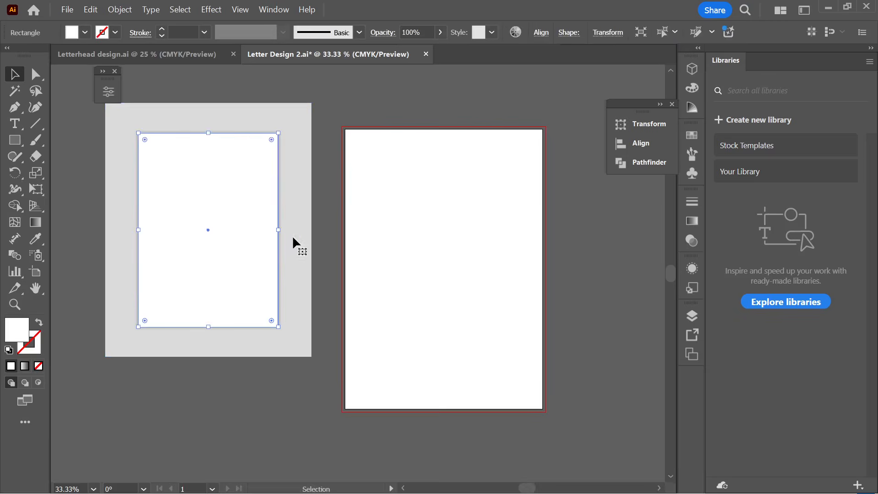
- Crop the reference image's bottom, left, top and right edges to the page border
click(208, 211)
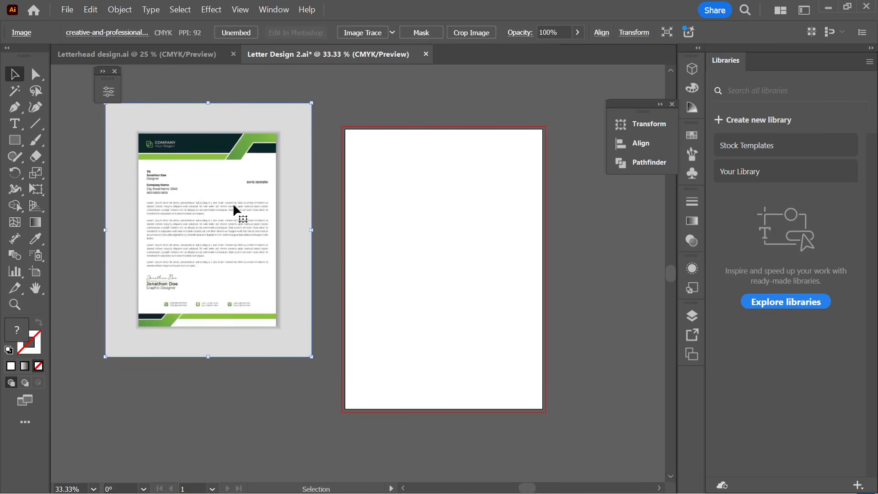
drag(234, 206, 215, 242)
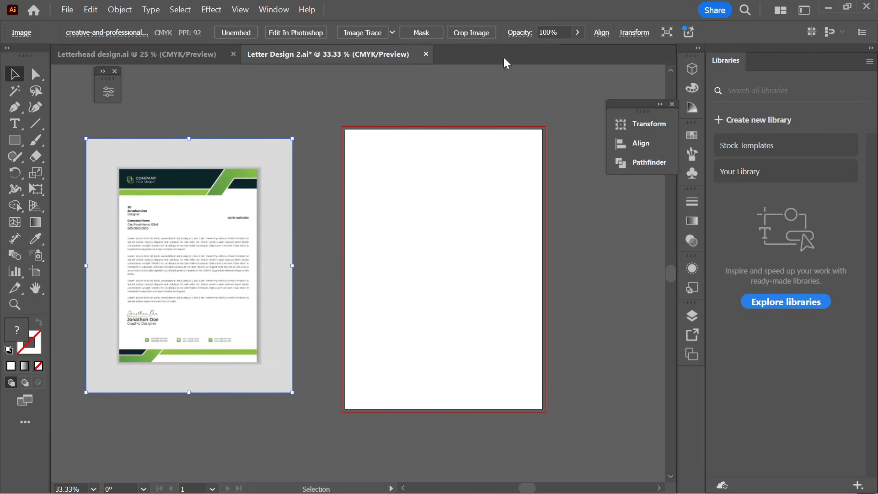
click(472, 32)
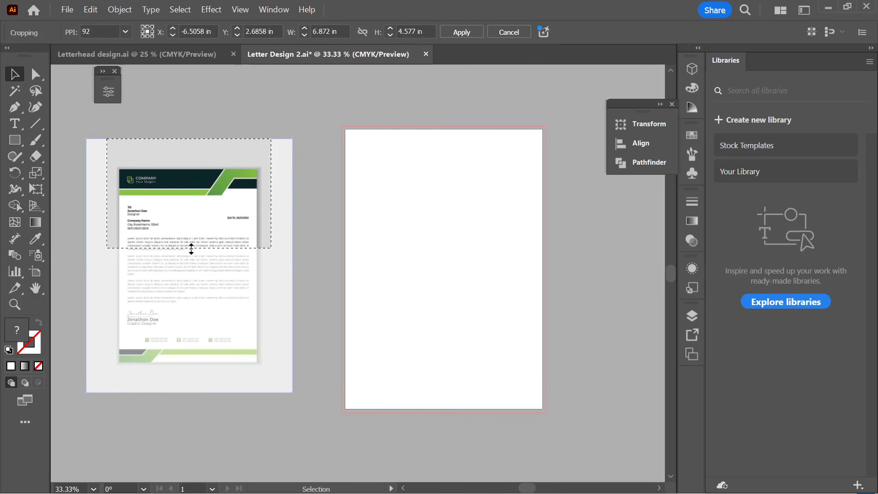
drag(189, 249, 190, 364)
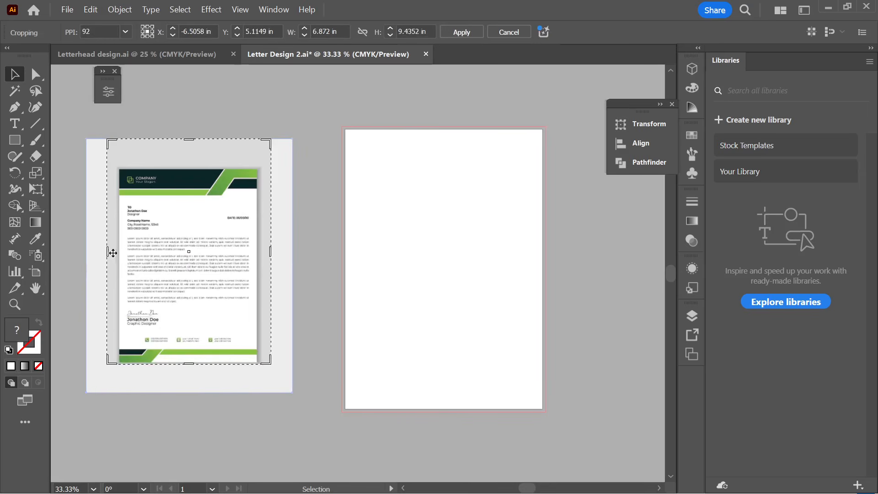
drag(112, 253, 122, 260)
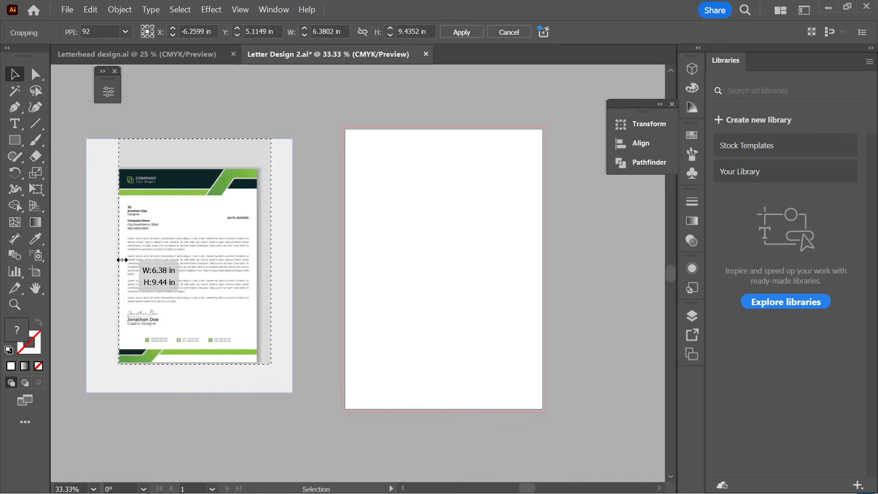
drag(197, 139, 197, 170)
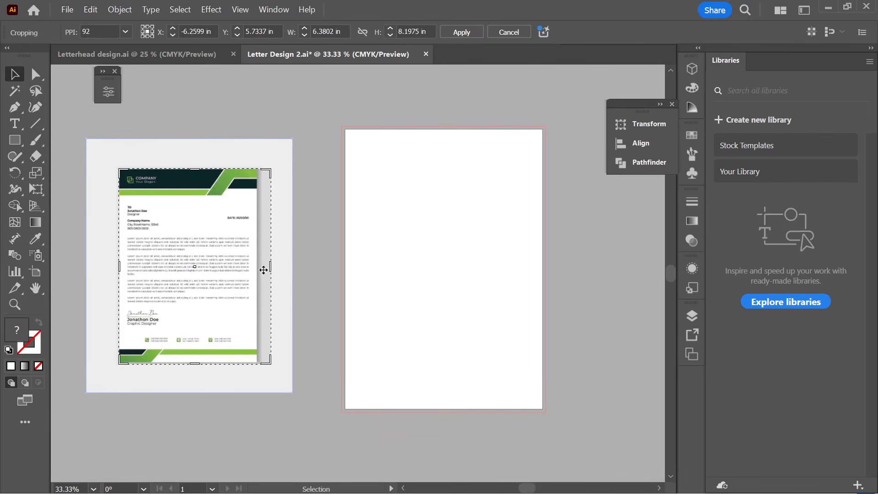
drag(270, 267, 257, 266)
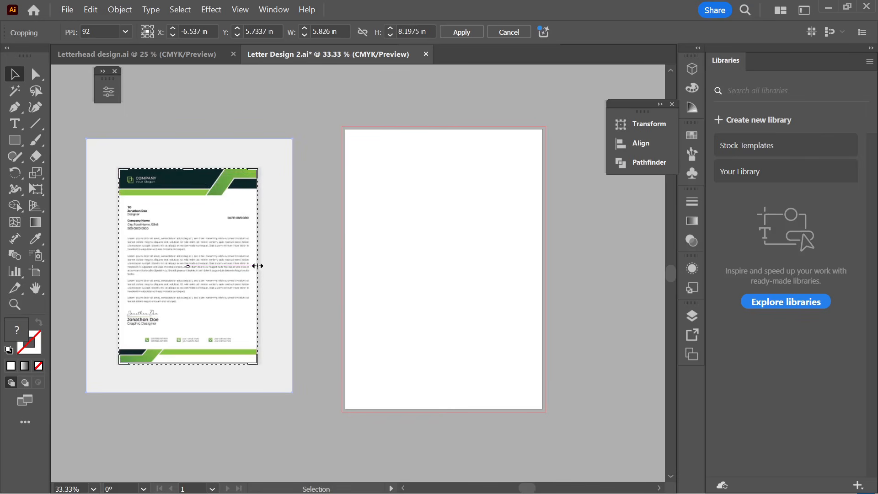
click(462, 32)
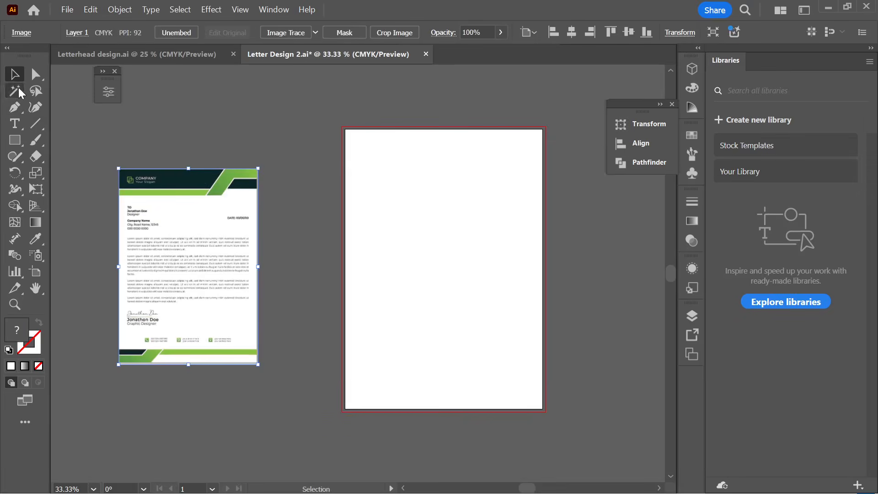
- Move the cropped image onto the artboard, snap it top-left and enlarge it to fill the page
click(110, 123)
click(180, 253)
scroll(180, 252, down, 1)
drag(199, 222, 397, 226)
scroll(397, 228, right, 2)
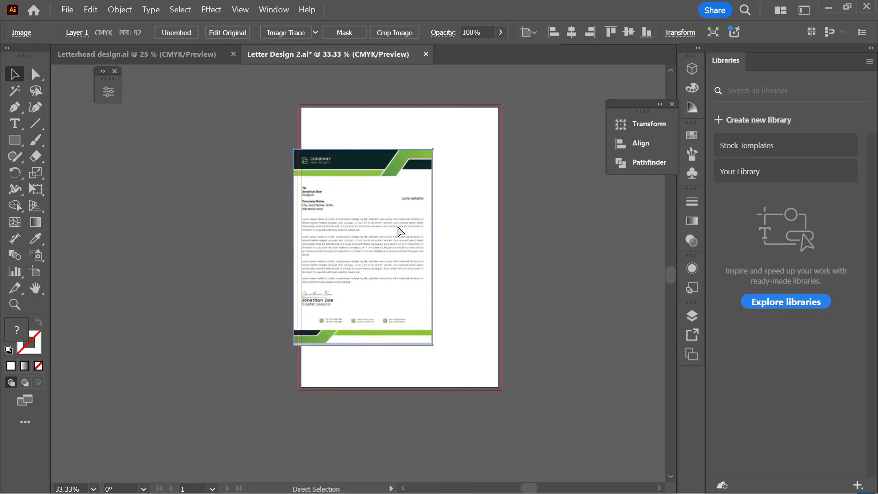
scroll(392, 230, up, 1)
scroll(366, 233, right, 3)
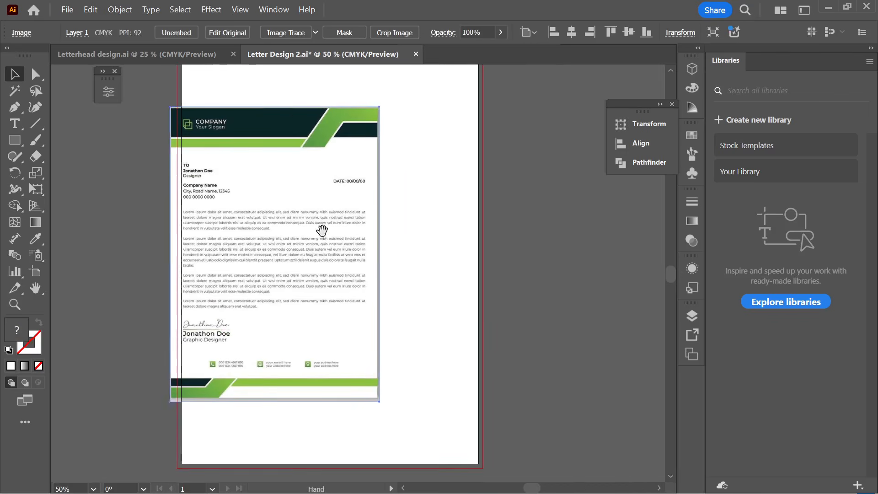
scroll(320, 233, down, 1)
drag(312, 237, 298, 206)
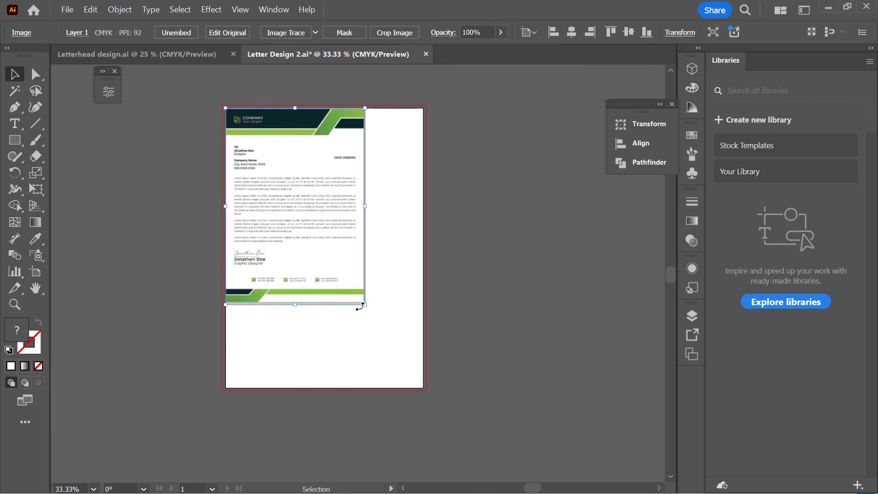
drag(365, 304, 426, 390)
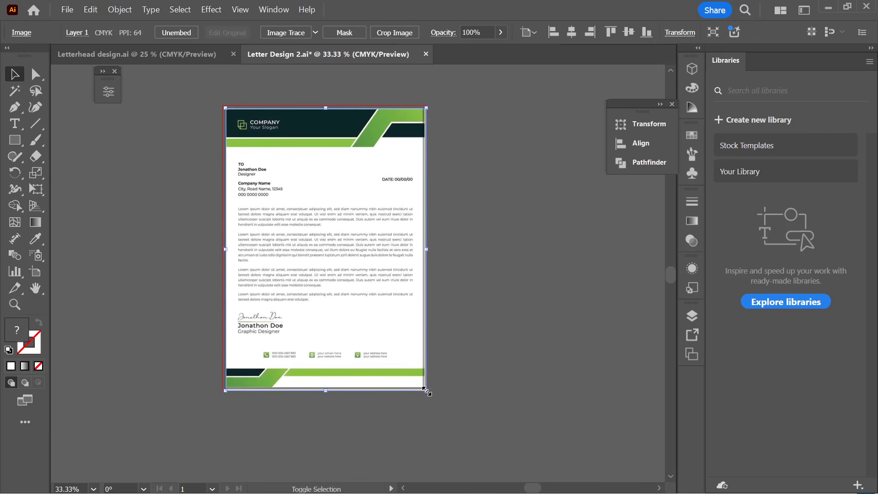
- Check the scaled letterhead image and bring its header into view
click(475, 342)
scroll(328, 222, up, 1)
scroll(473, 358, down, 1)
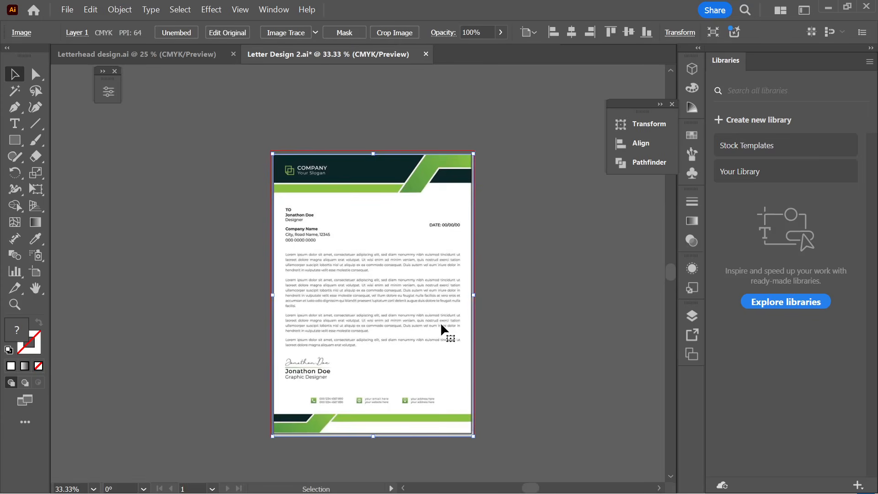
click(516, 320)
click(362, 284)
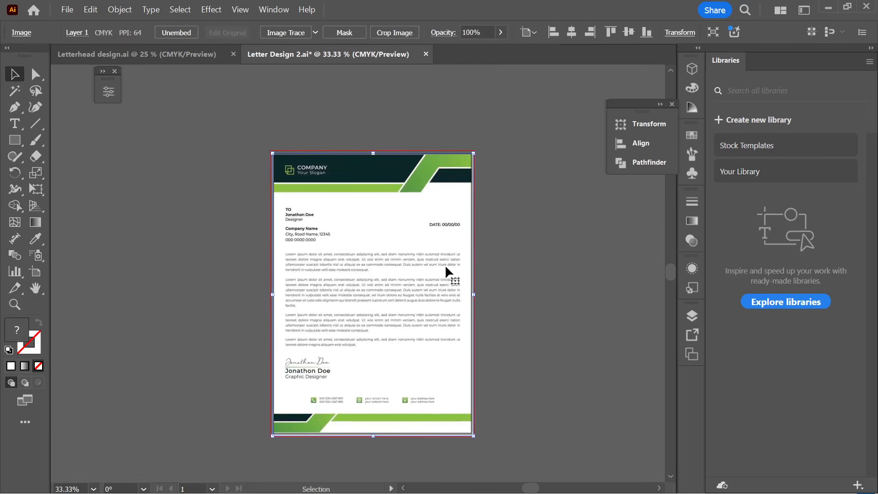
click(551, 292)
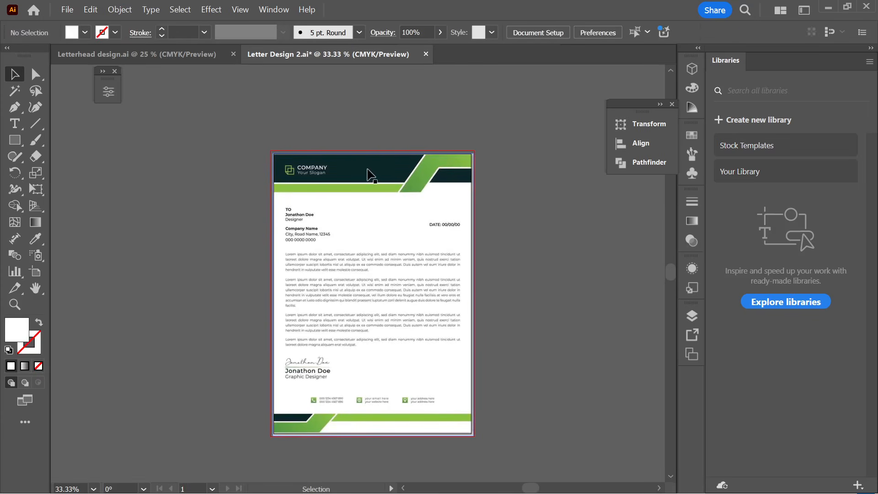
scroll(380, 179, up, 3)
scroll(256, 197, down, 3)
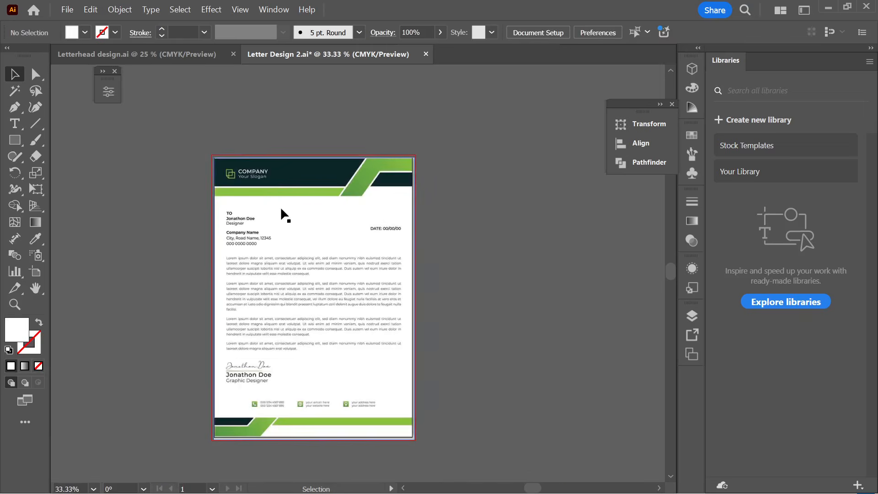
scroll(329, 289, up, 3)
scroll(334, 224, down, 3)
click(320, 230)
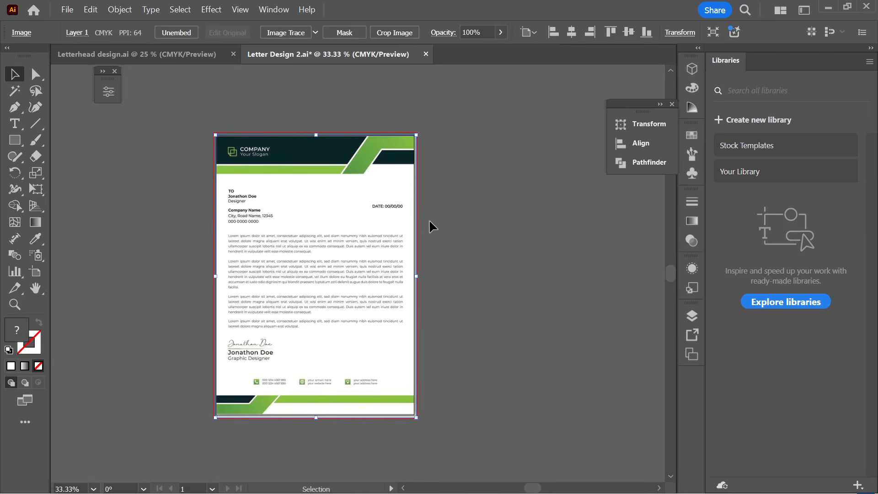
click(424, 217)
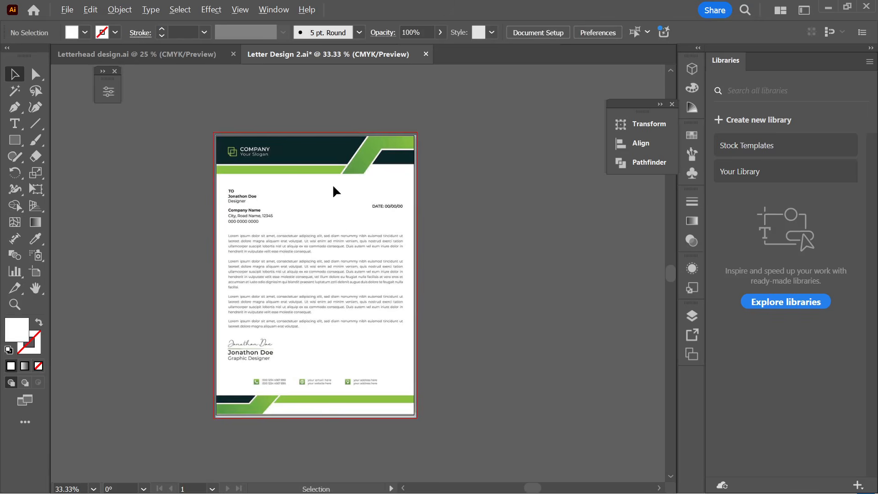
scroll(333, 184, up, 2)
drag(335, 166, 351, 211)
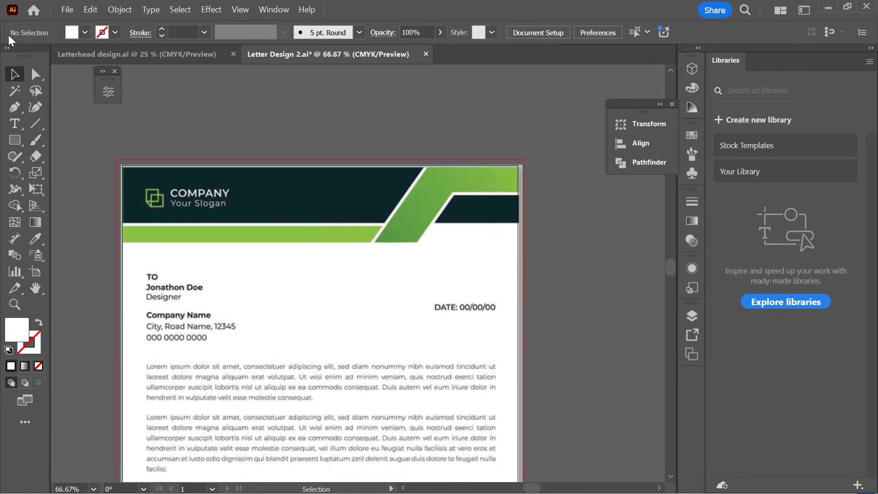
- Copy the letterhead image off to the right of the artboard
click(20, 148)
click(87, 142)
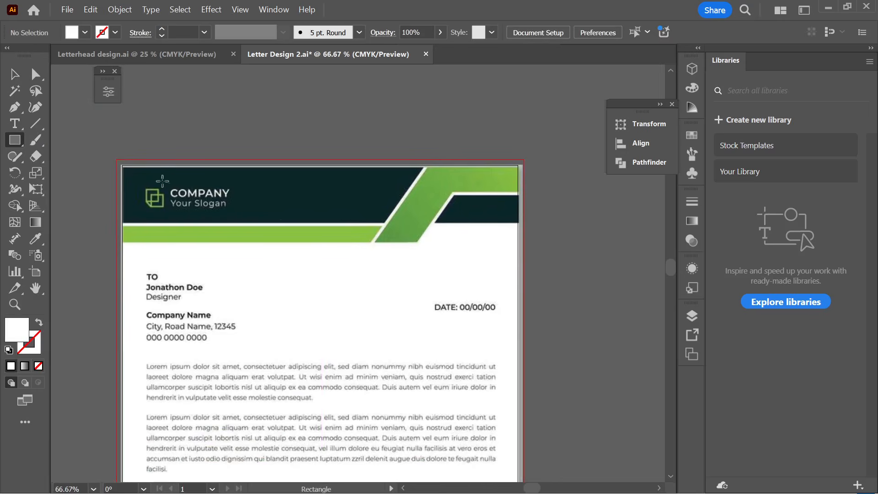
scroll(162, 180, down, 3)
key(v)
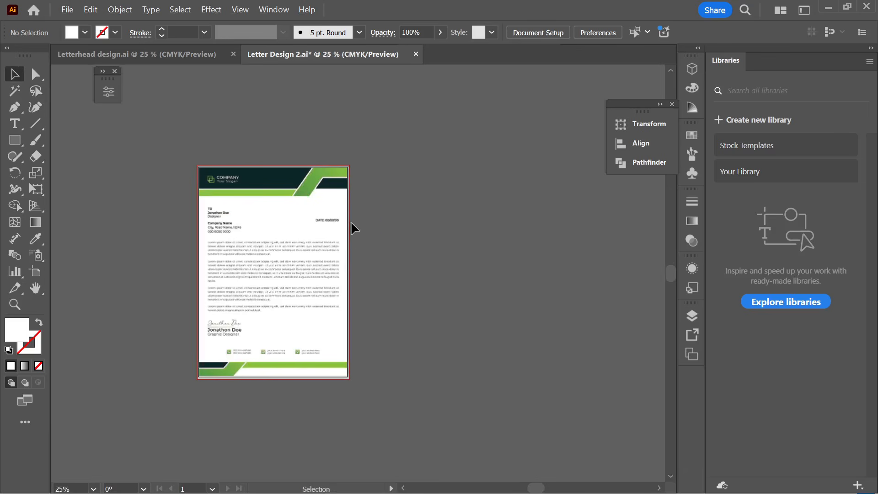
key(a)
key(ctrl+a)
key(v)
click(413, 230)
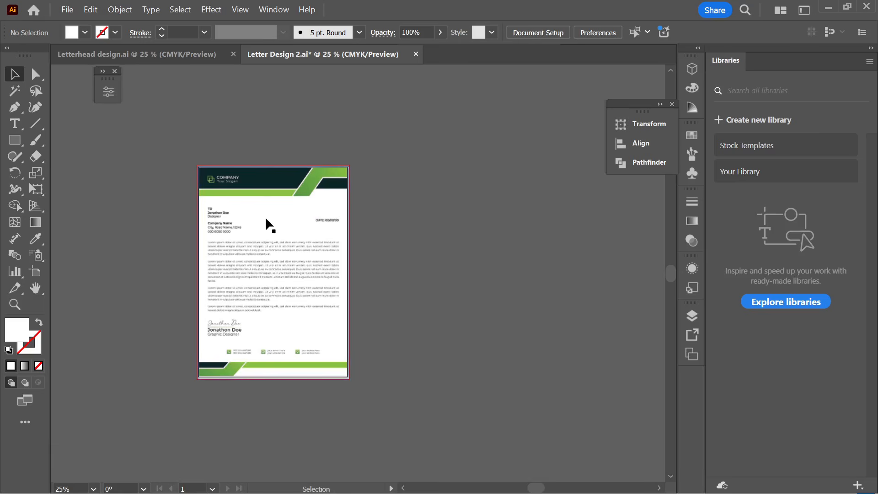
drag(278, 258, 466, 282)
- Line the duplicate up beside the original page, then begin a rectangle over the header band
click(306, 117)
scroll(312, 265, up, 1)
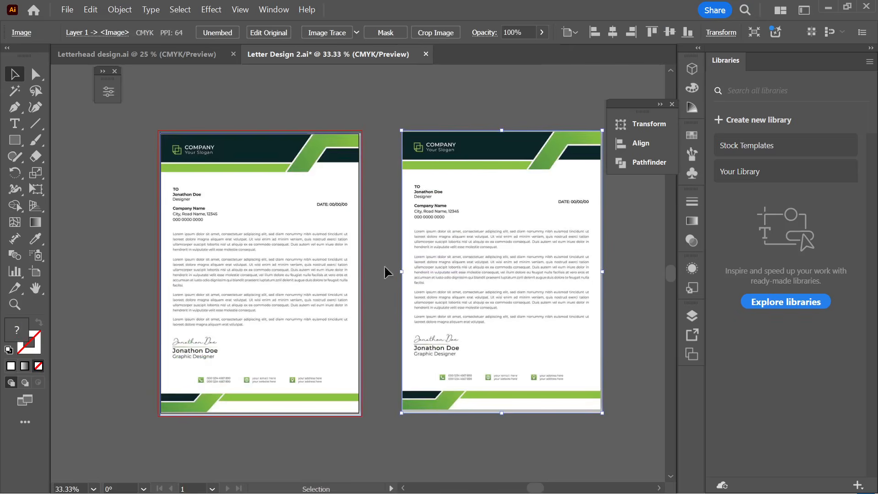
drag(573, 273, 560, 279)
scroll(262, 248, up, 1)
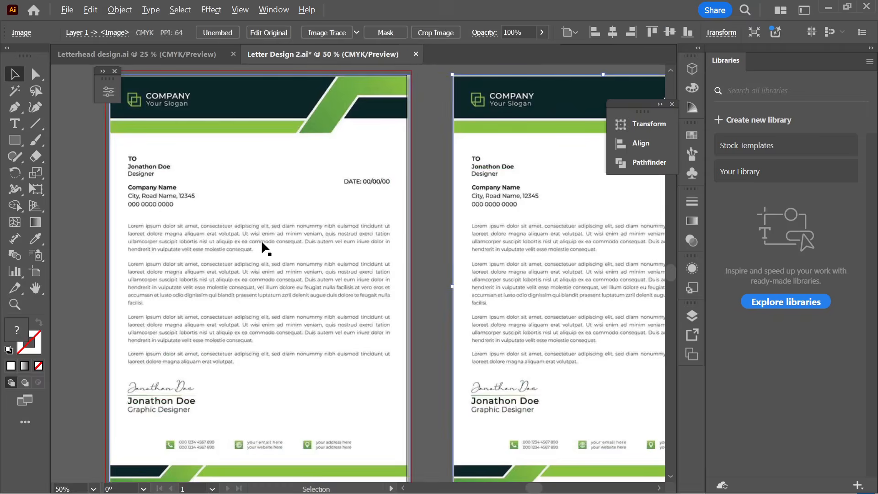
scroll(262, 239, down, 1)
key(a)
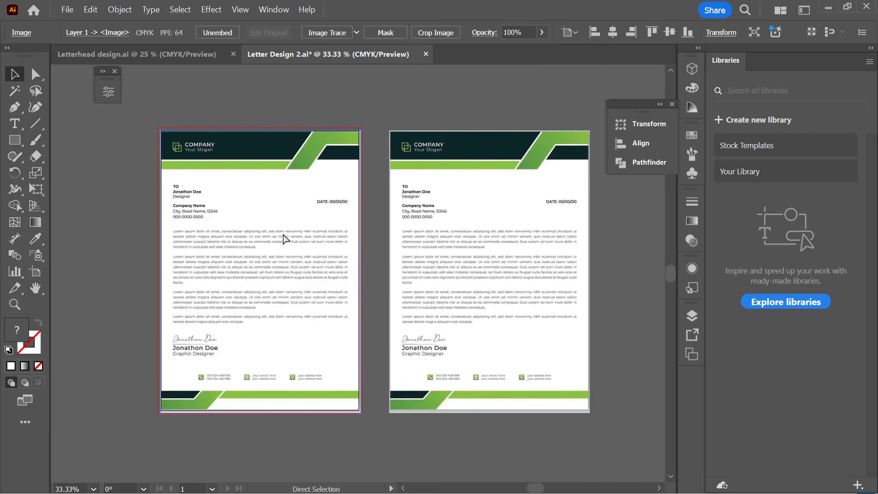
key(v)
key(ctrl+shift+a)
scroll(297, 145, up, 1)
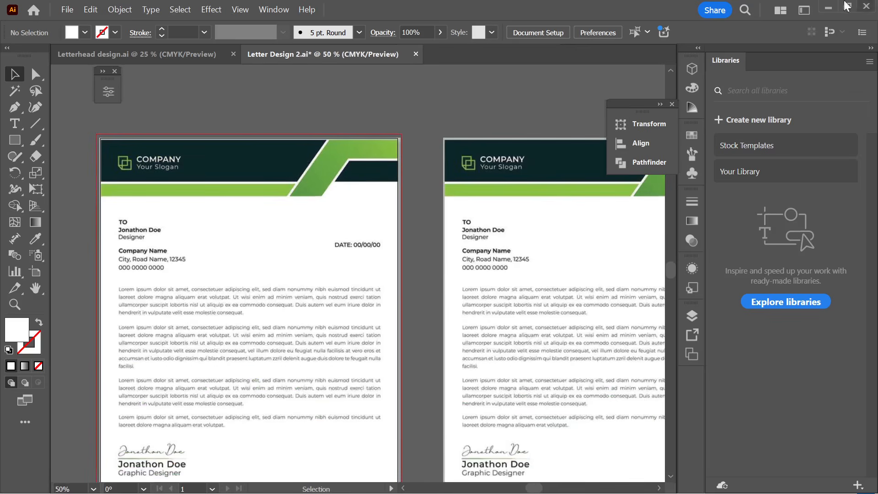
drag(14, 140, 396, 181)
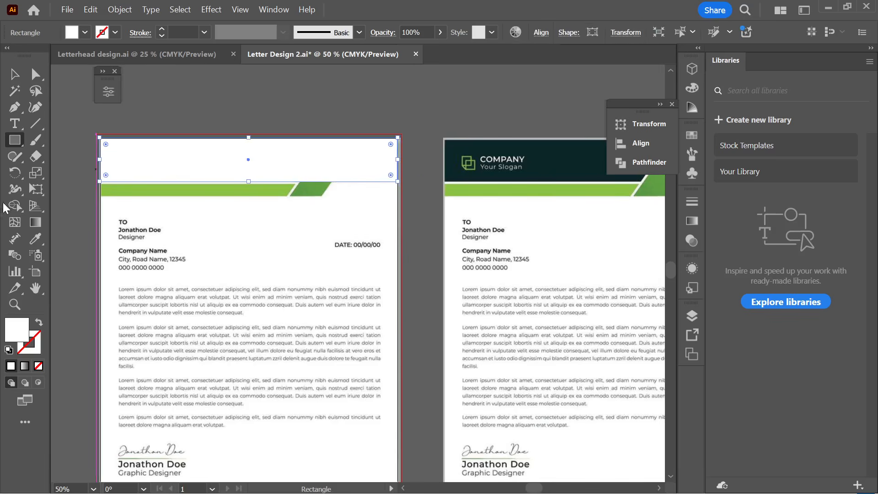
- Fill the header rectangle with the reference's dark teal using the Eyedropper
click(30, 241)
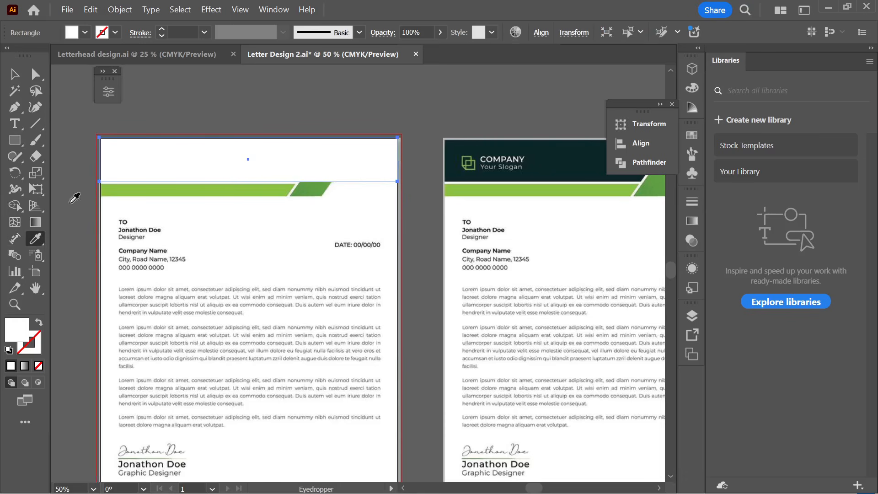
click(40, 239)
click(84, 239)
click(550, 159)
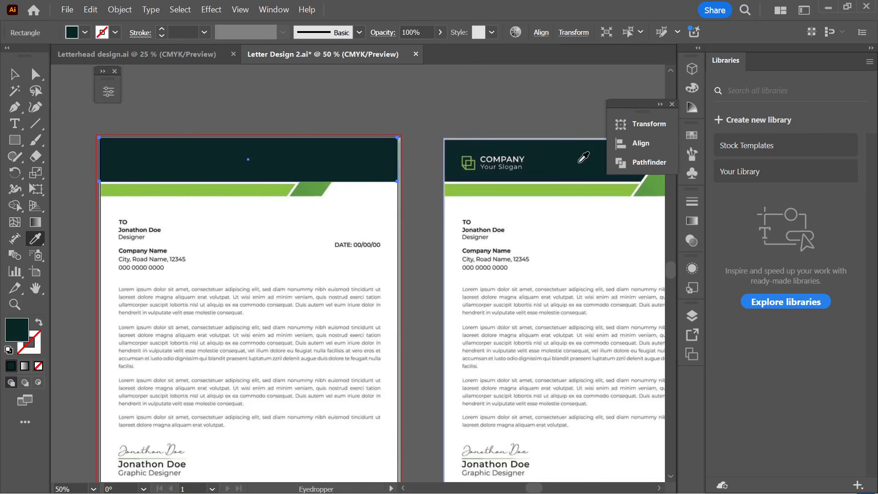
- Select the dark header rectangle with the Selection tool
click(15, 74)
click(115, 110)
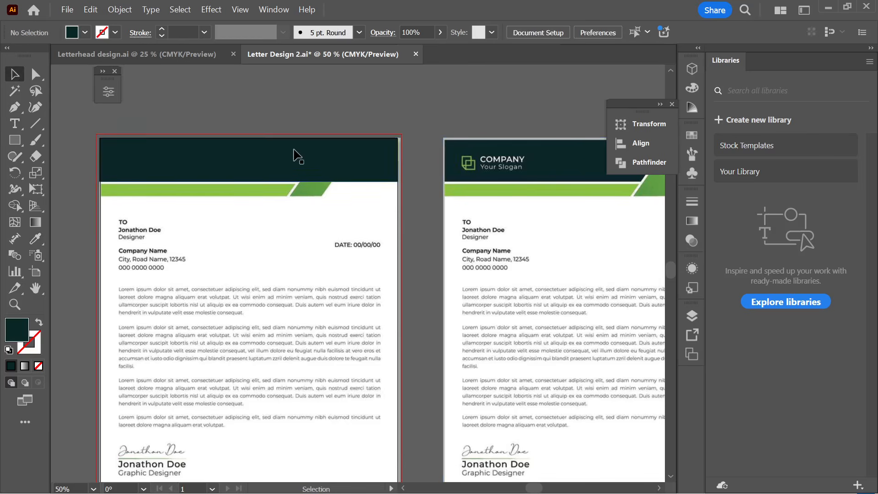
click(316, 171)
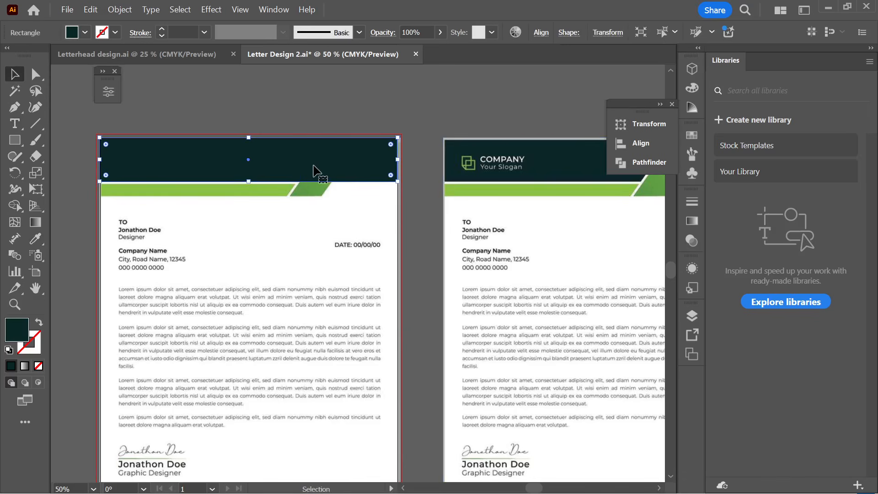
- Select the dark header rectangle at the top of the letterhead
scroll(241, 234, down, 1)
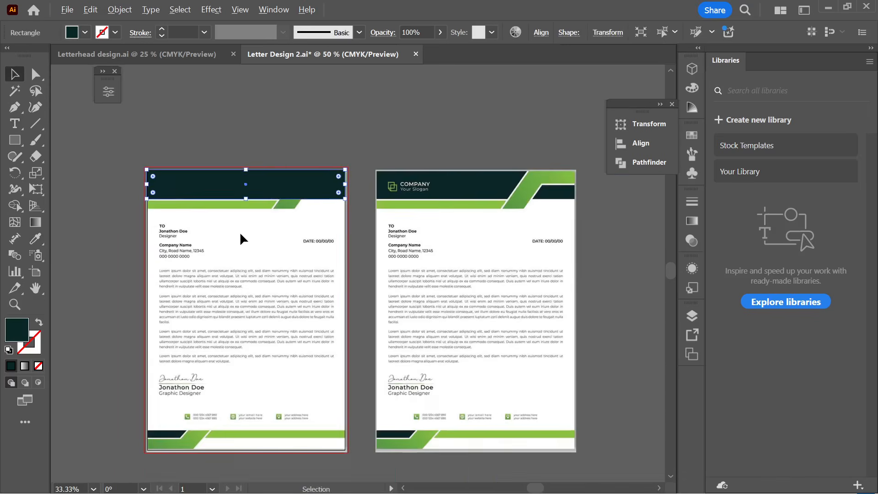
scroll(300, 190, up, 2)
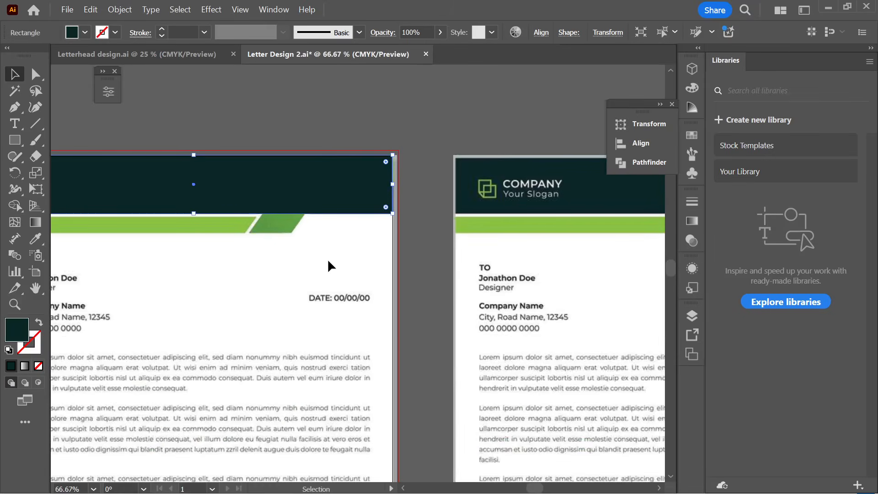
scroll(328, 258, down, 2)
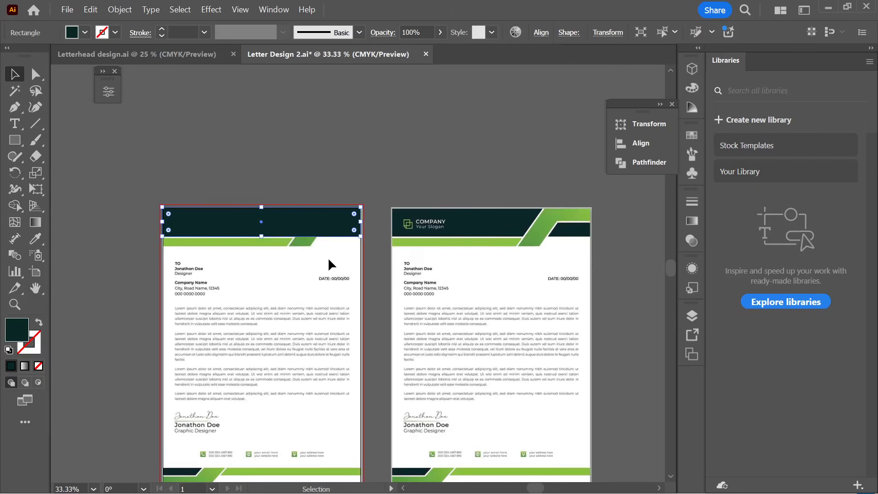
scroll(328, 256, down, 1)
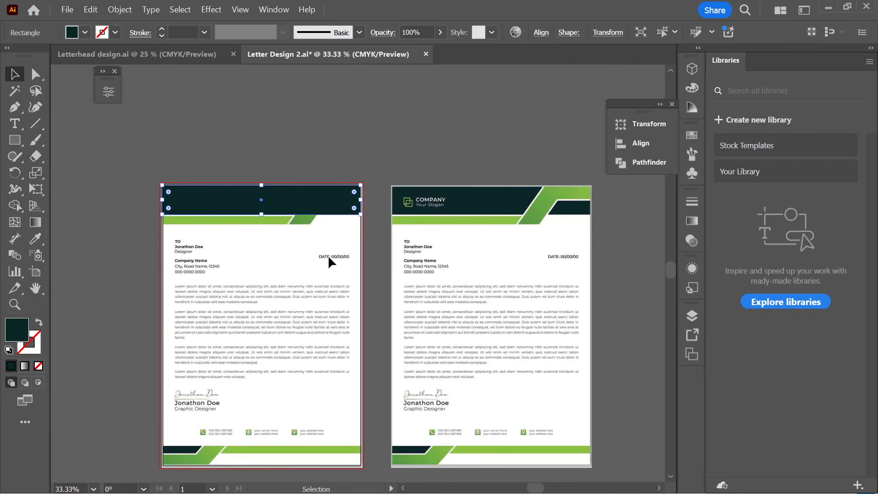
click(256, 130)
scroll(248, 240, up, 1)
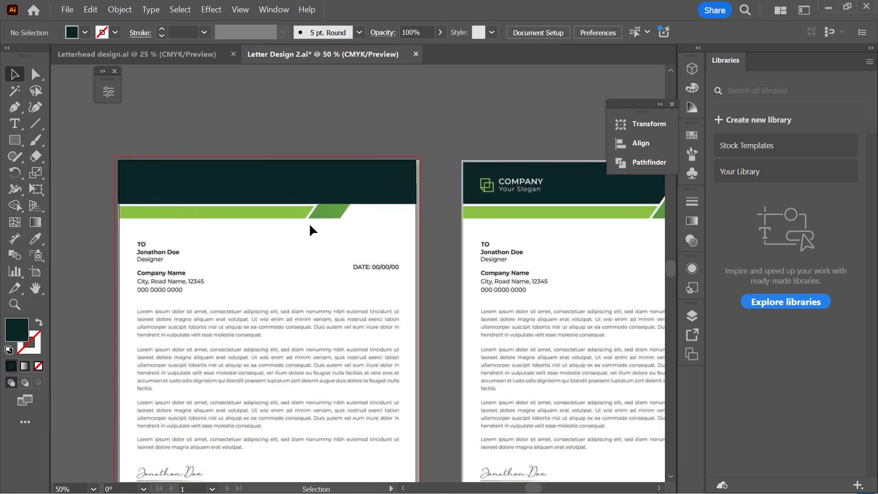
scroll(311, 229, down, 1)
scroll(320, 210, up, 2)
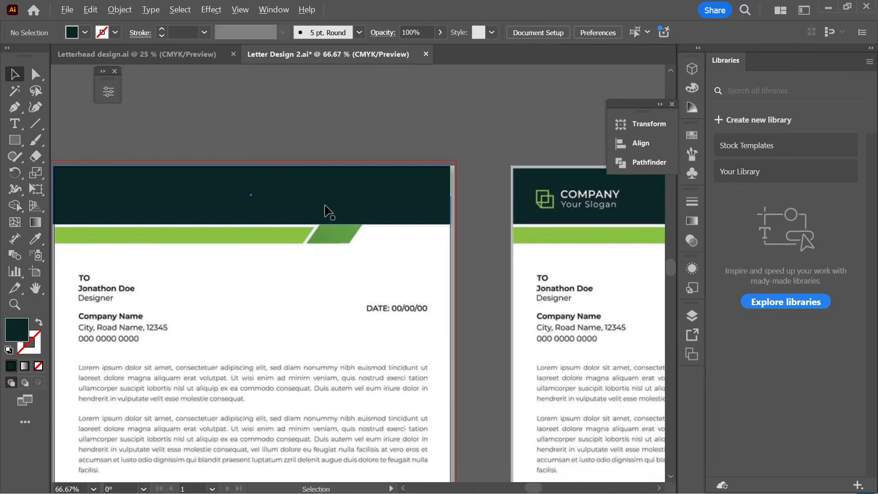
click(326, 211)
- Set the header's opacity to 75% and deselect it to check the see-through
scroll(327, 210, down, 1)
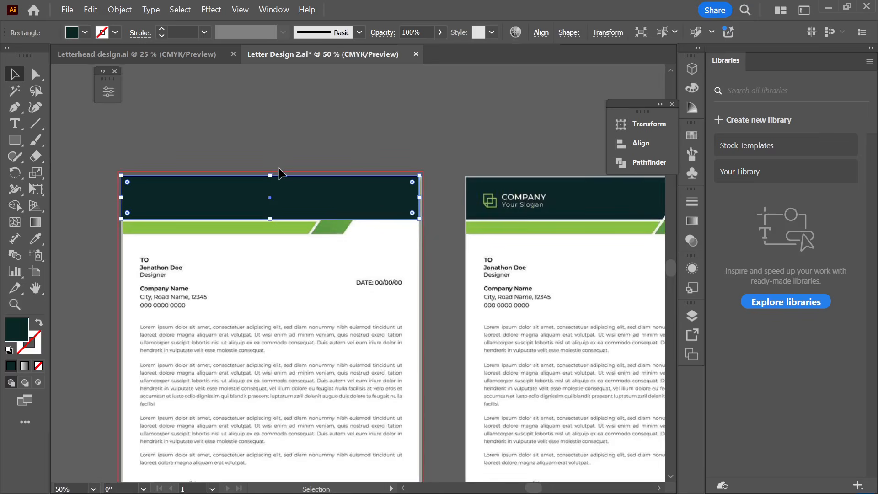
scroll(301, 224, down, 1)
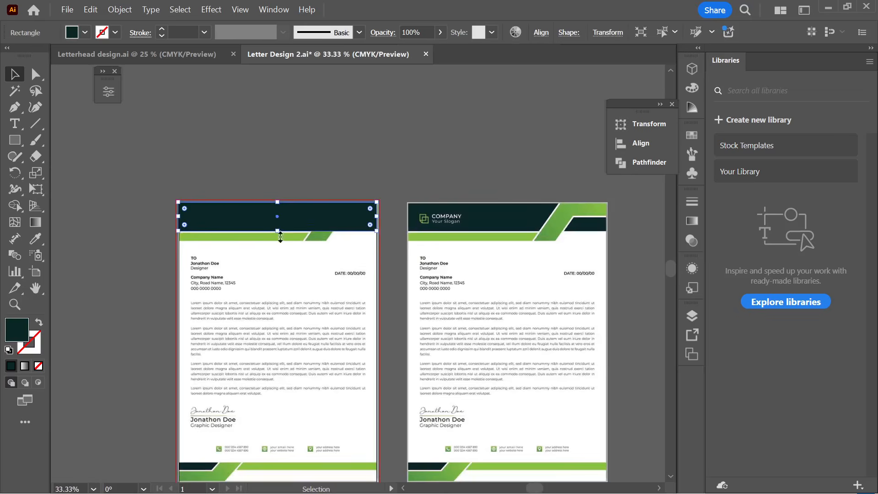
scroll(319, 224, up, 1)
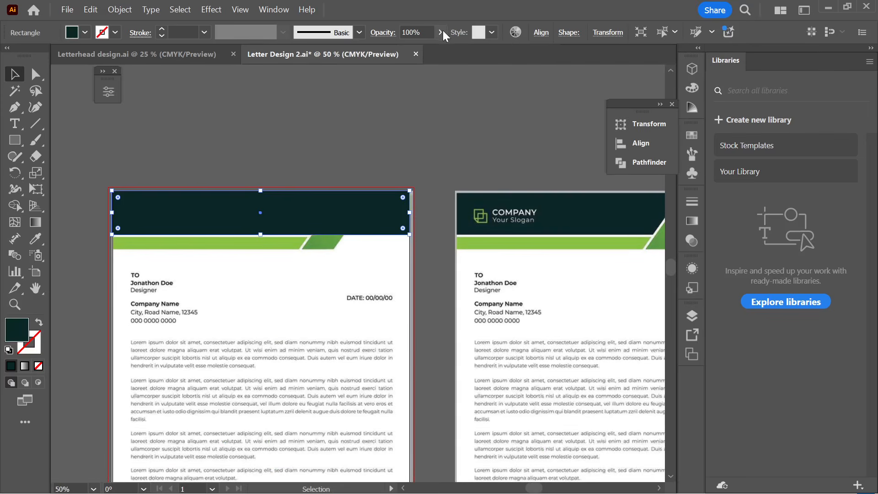
click(424, 32)
scroll(424, 32, down, 2)
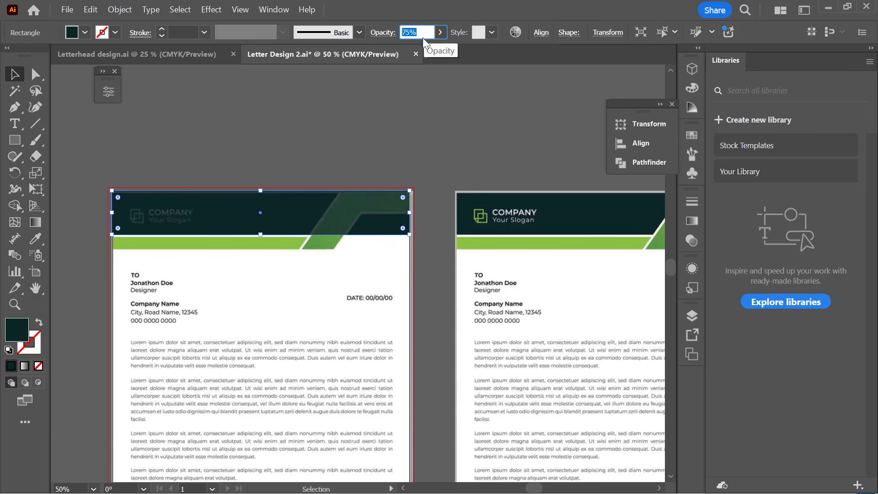
click(323, 164)
scroll(263, 237, up, 1)
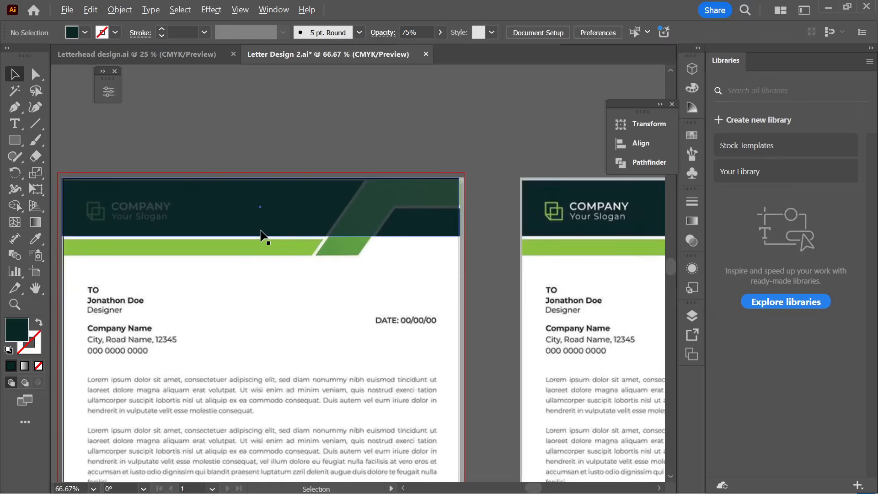
- Draw a thin rectangle strip across the page just below the header
click(15, 142)
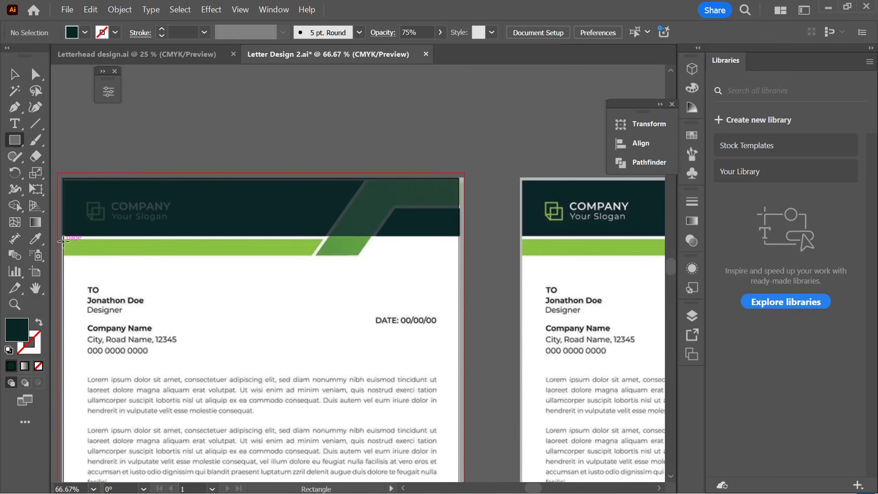
drag(63, 241, 459, 258)
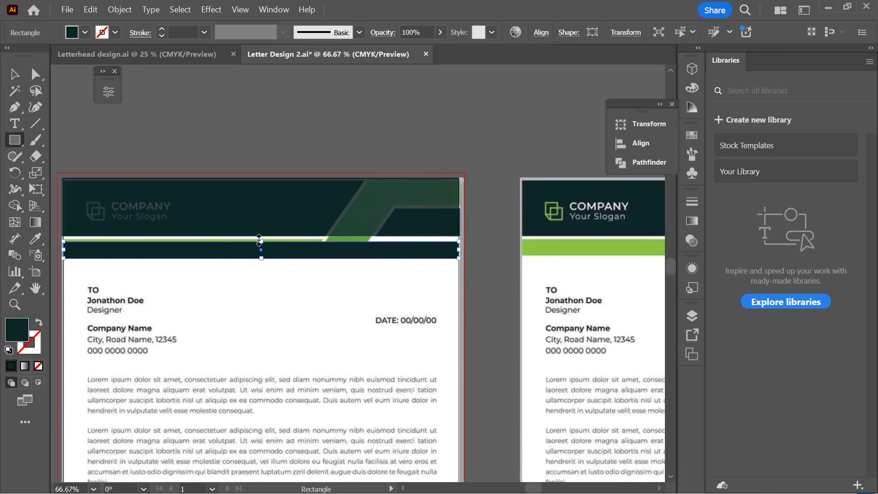
drag(260, 240, 265, 255)
- Fill the new strip with the reference's light green using the Eyedropper
click(14, 75)
click(241, 106)
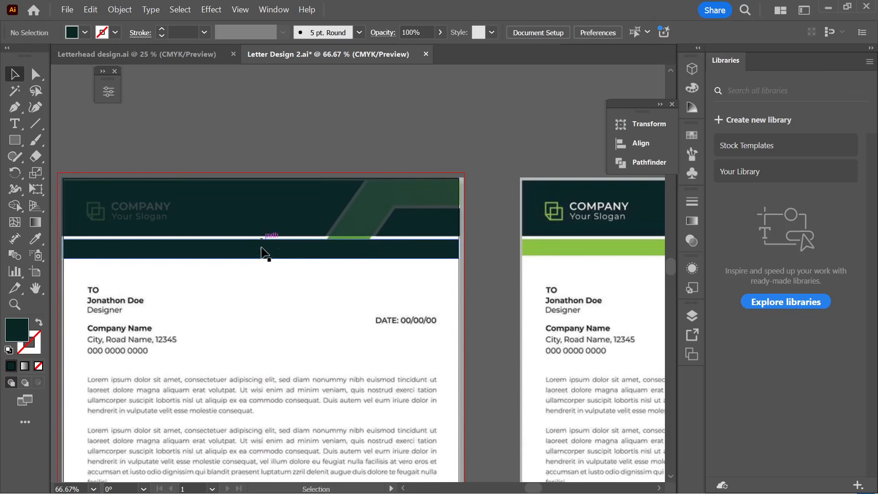
click(246, 256)
click(34, 238)
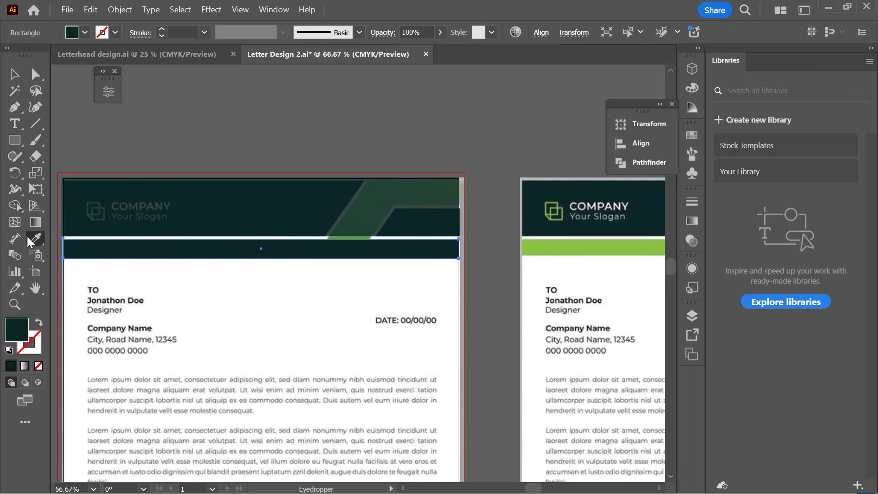
scroll(468, 279, down, 1)
click(632, 256)
scroll(631, 252, down, 2)
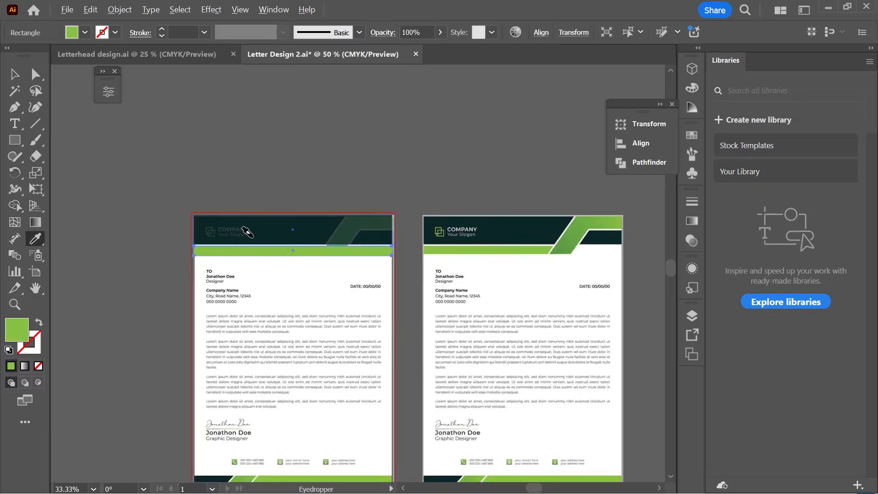
scroll(503, 228, up, 2)
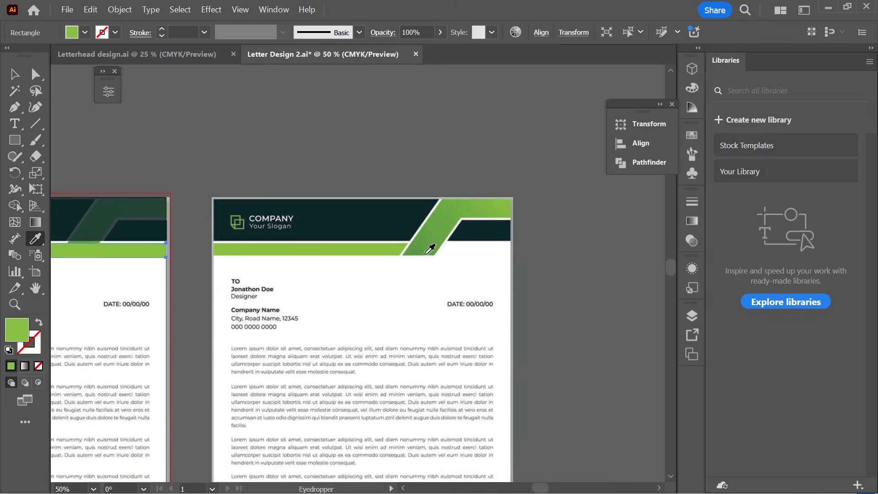
scroll(506, 222, down, 2)
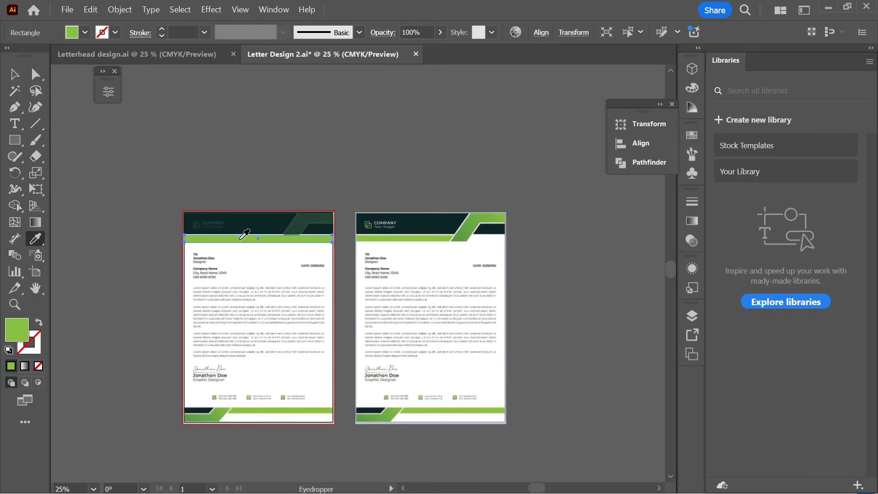
- Select the dark header rectangle again
click(14, 74)
click(283, 225)
scroll(282, 227, up, 2)
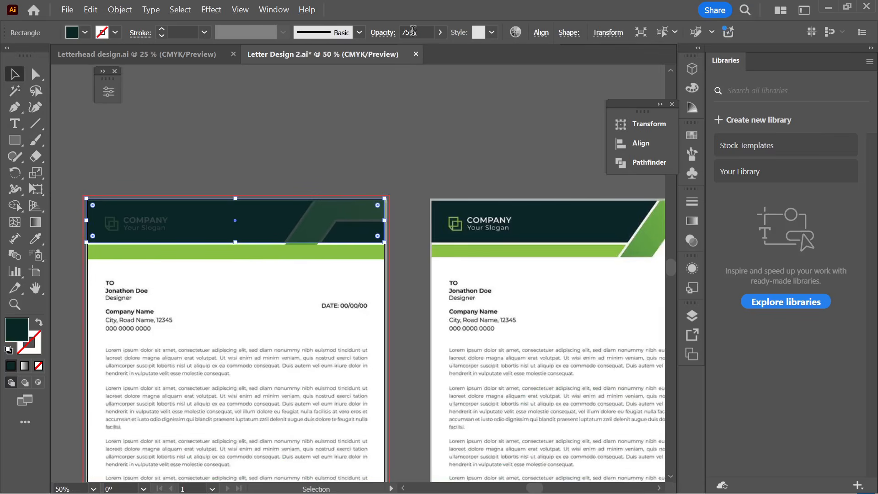
- Return the header rectangle to 100% opacity
click(434, 32)
drag(476, 53, 493, 66)
click(413, 157)
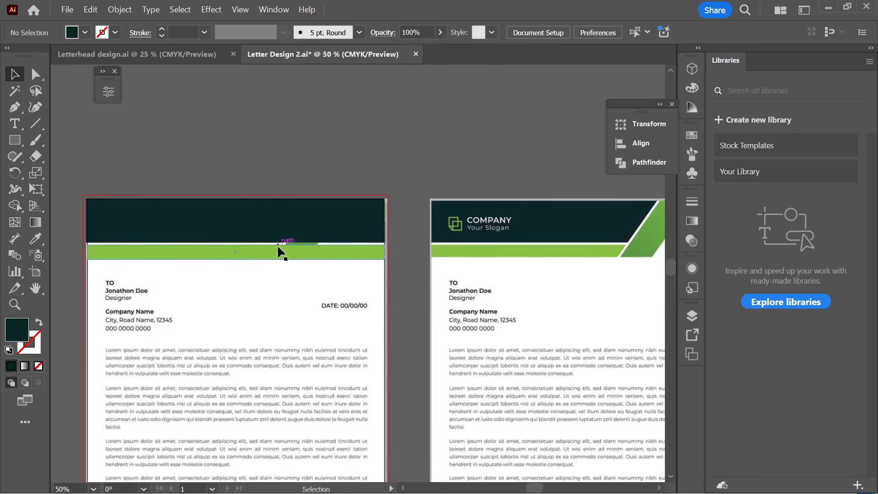
- Send the header and green band together to the back with Arrange > Send to Back
scroll(267, 266, up, 1)
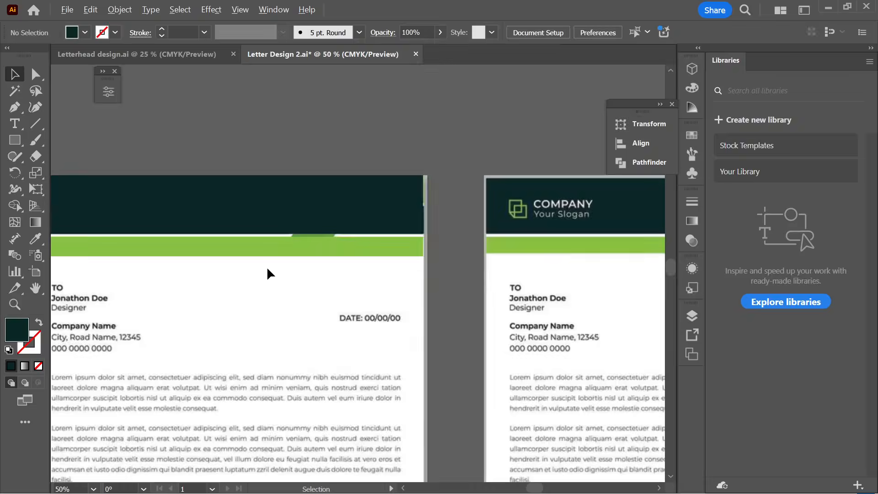
scroll(316, 278, down, 1)
click(265, 228)
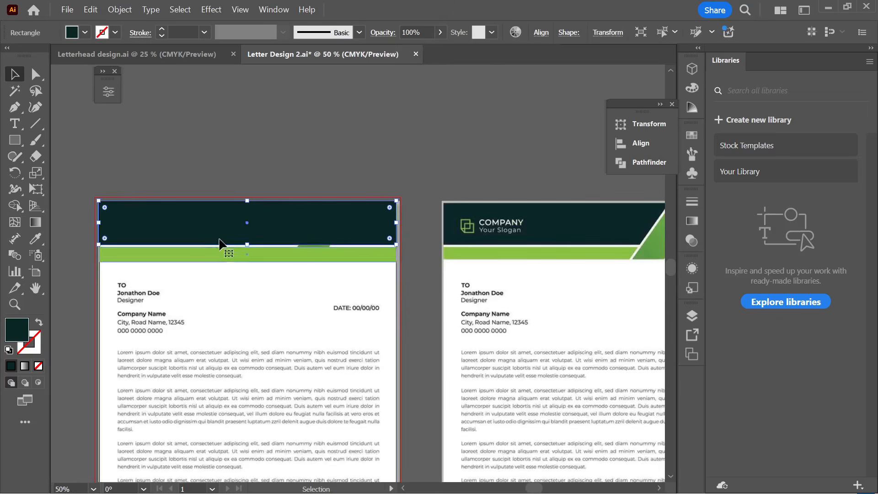
shift+click(258, 259)
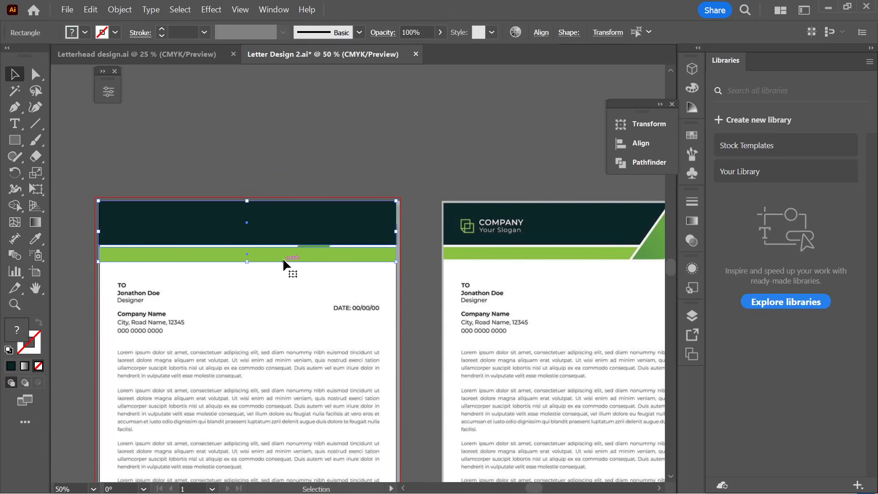
right_click(284, 253)
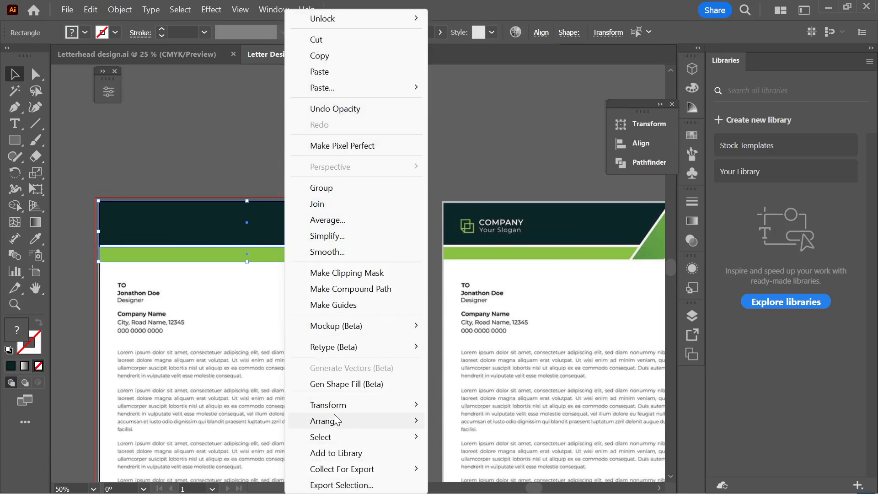
mouse_move(335, 423)
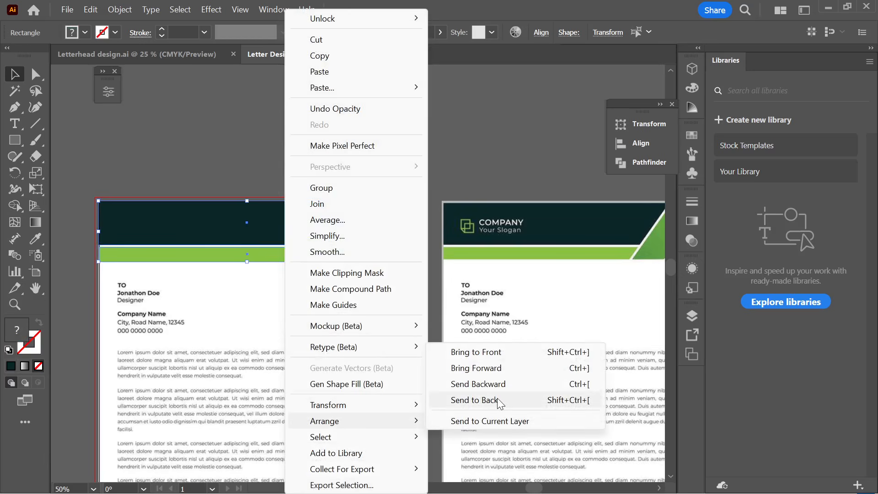
click(500, 403)
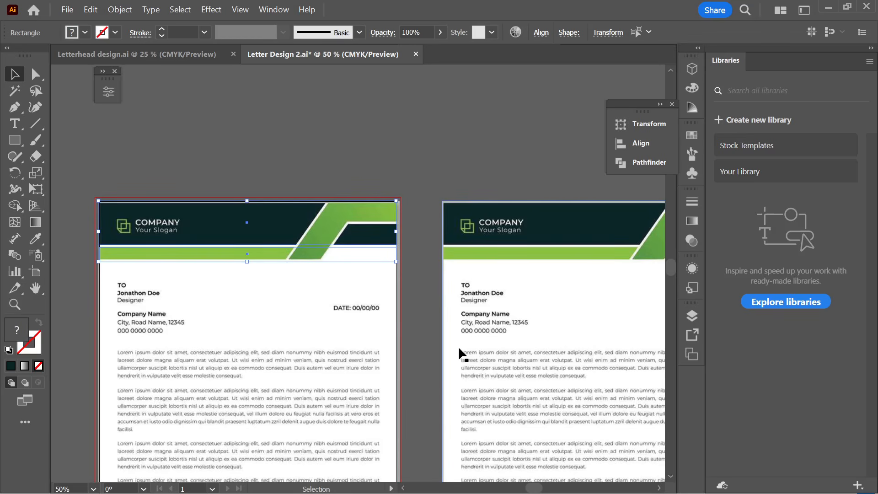
click(323, 169)
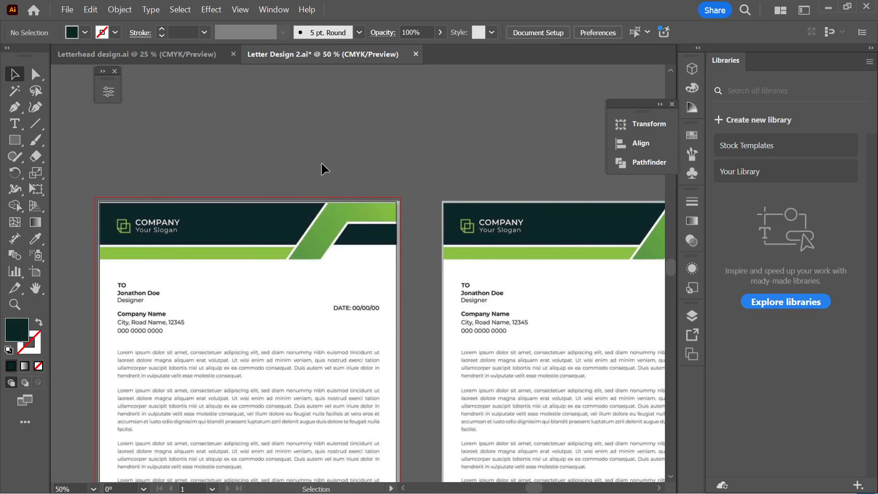
scroll(339, 201, up, 1)
scroll(348, 200, down, 1)
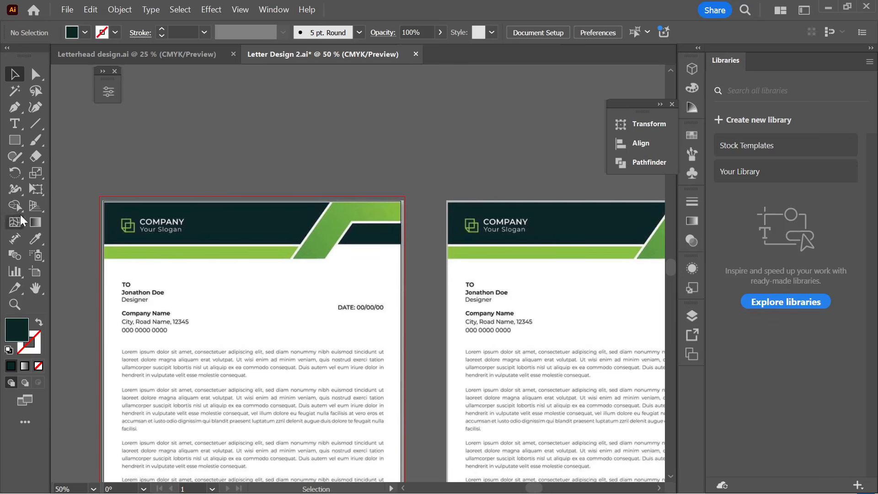
scroll(64, 223, down, 1)
click(15, 139)
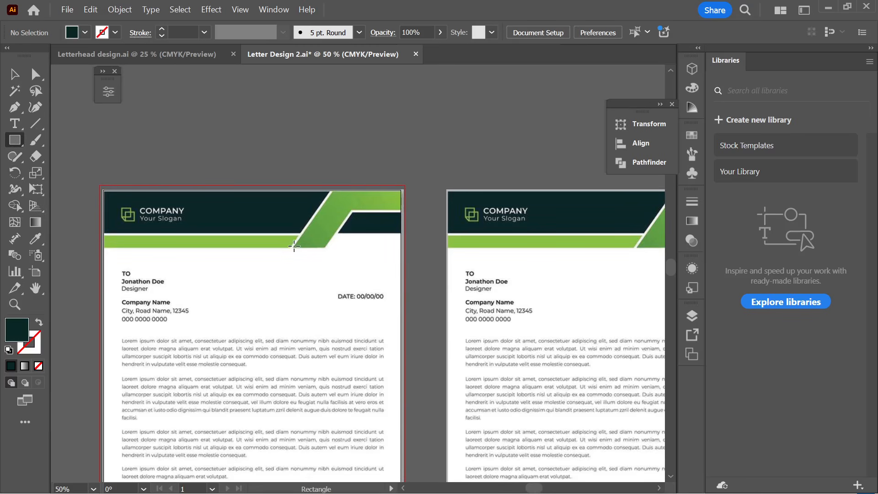
- Draw a tall dark rectangle, about 0.75 × 3.31 in, over the reference's diagonal stripe
drag(312, 164, 346, 282)
key(v)
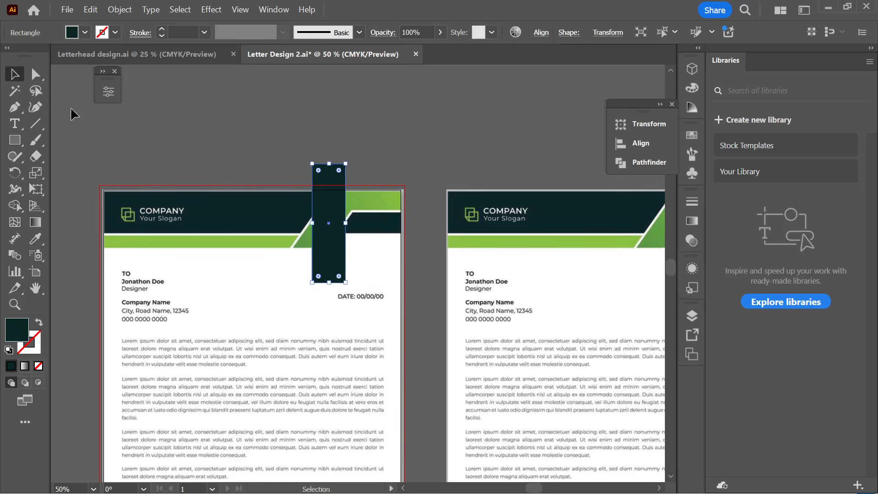
click(400, 249)
scroll(359, 231, up, 2)
click(311, 293)
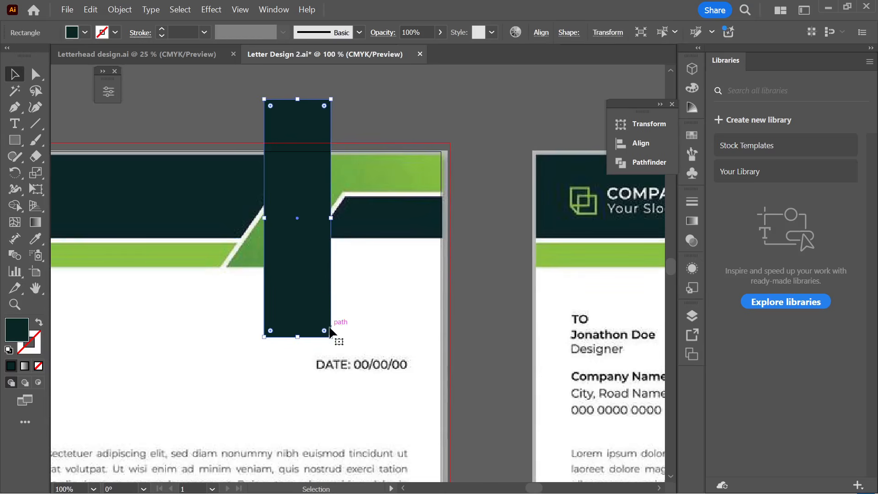
- Rotate the rectangle to about 325° and position it across the header
drag(335, 341, 271, 359)
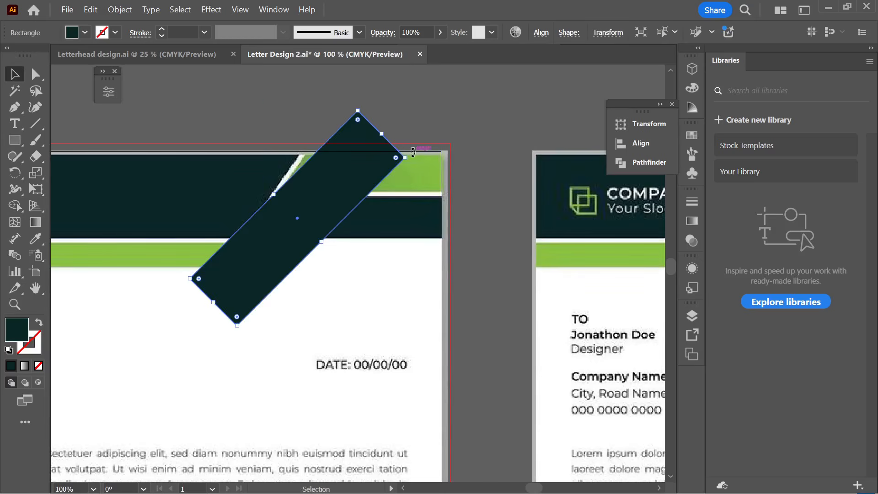
drag(411, 158, 403, 145)
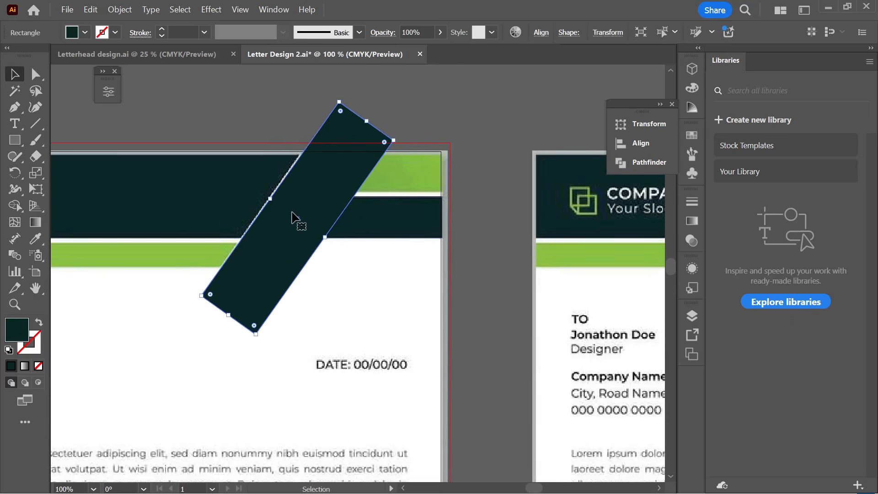
mouse_move(298, 219)
mouse_down()
mouse_move(319, 223)
mouse_move(303, 221)
mouse_up()
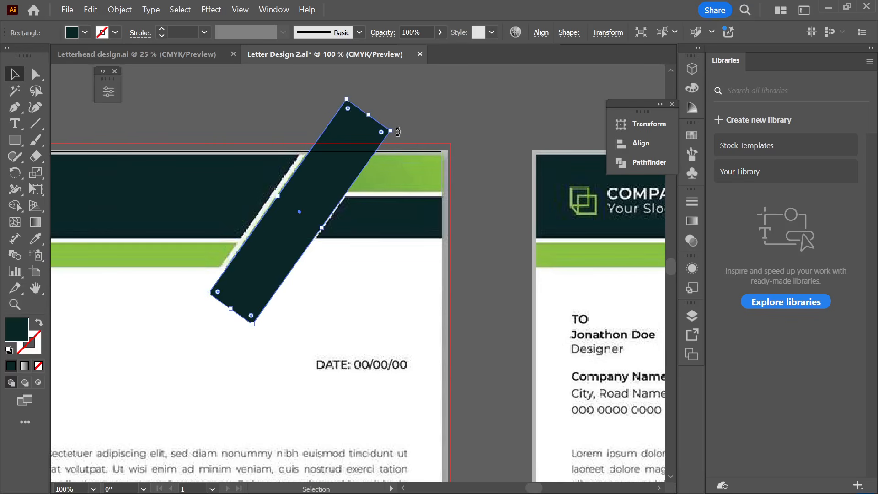
drag(398, 132, 397, 122)
click(426, 120)
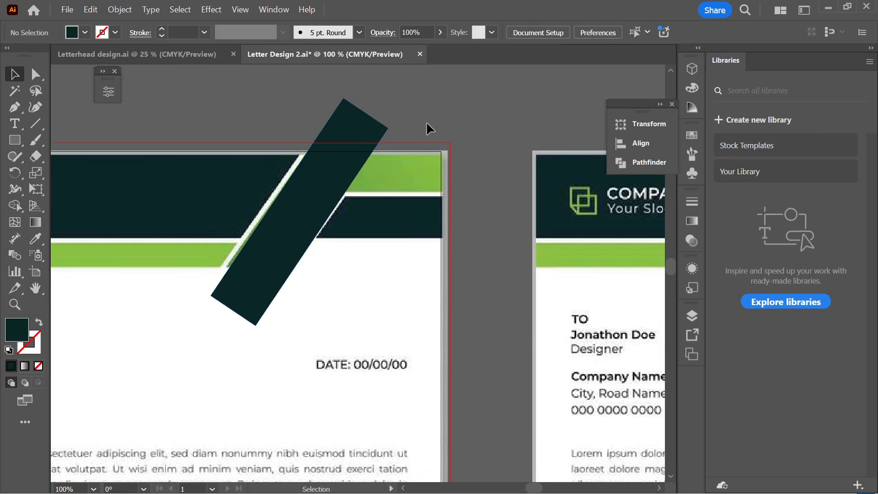
click(314, 204)
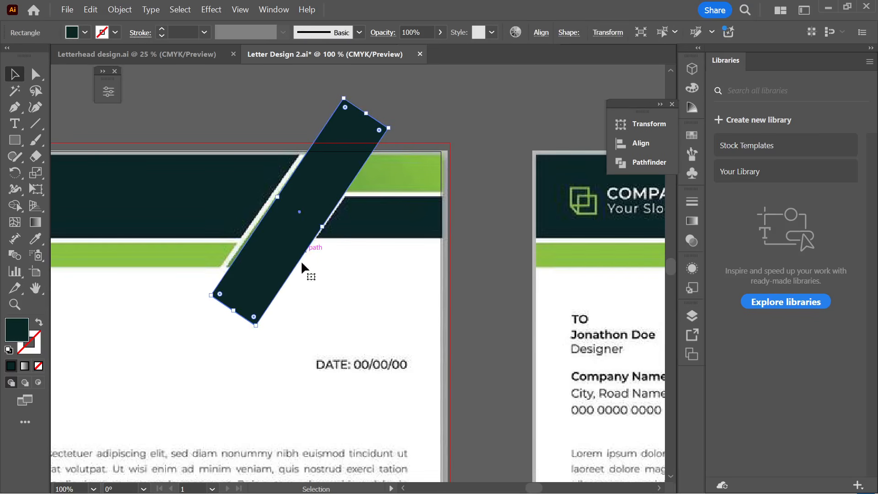
drag(277, 196, 278, 197)
drag(261, 332, 253, 330)
click(410, 105)
scroll(411, 106, down, 2)
scroll(411, 106, down, 3)
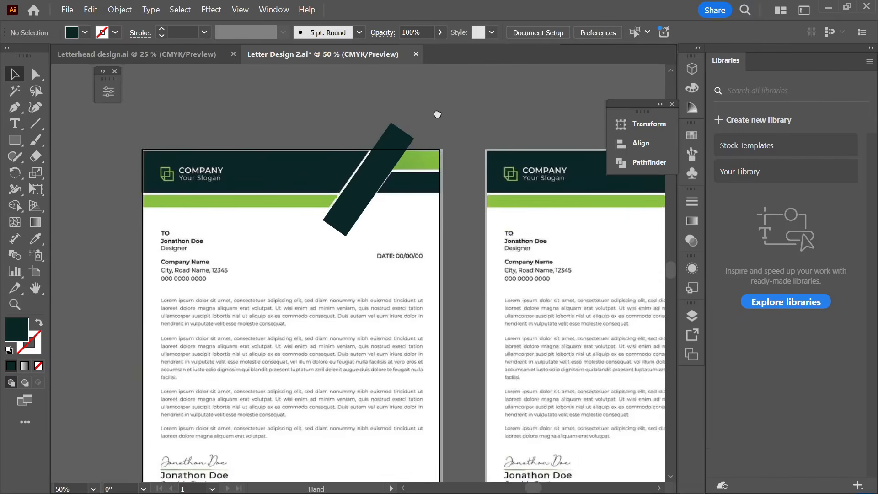
- Bring the first letterhead's header artwork to the front
scroll(432, 223, up, 2)
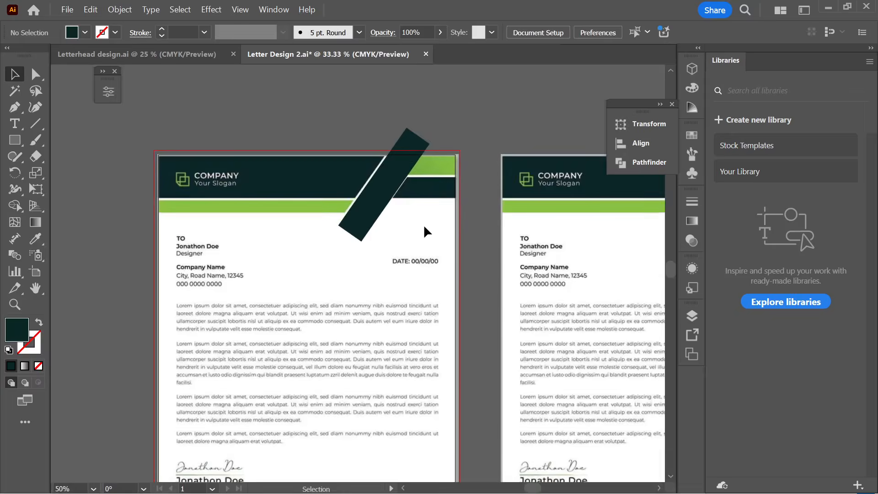
scroll(433, 224, down, 2)
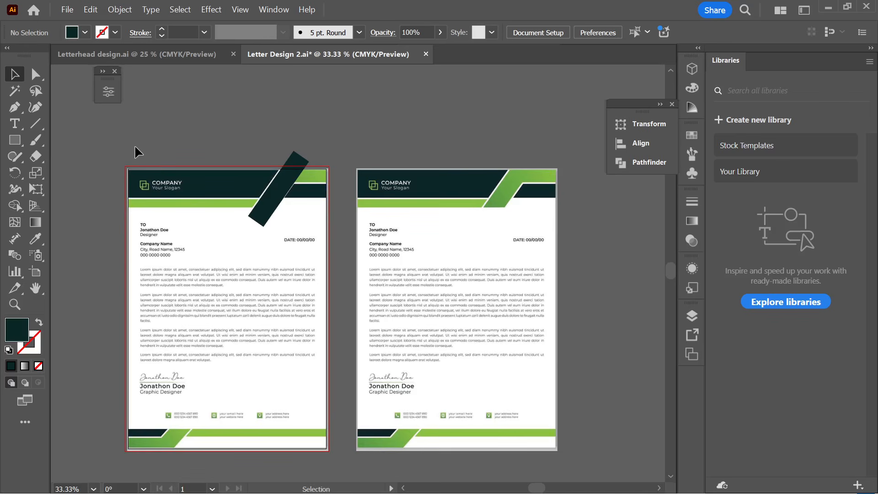
drag(134, 146, 170, 216)
click(191, 120)
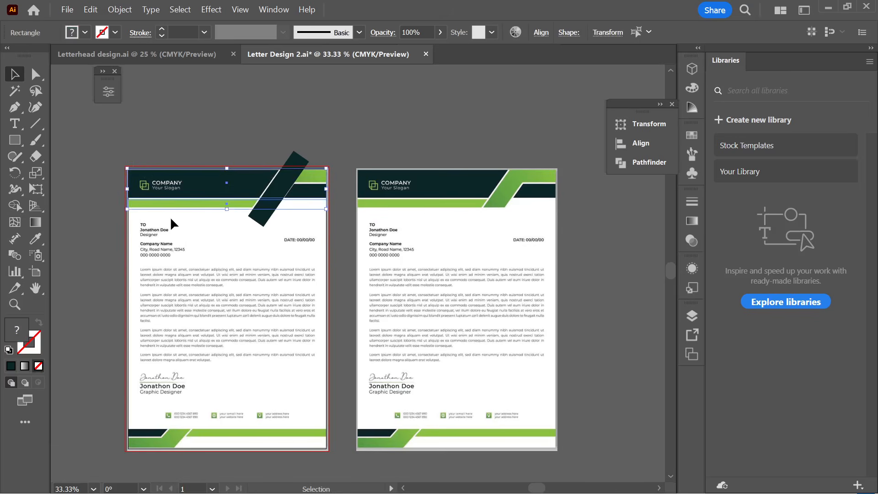
right_click(193, 184)
mouse_move(254, 416)
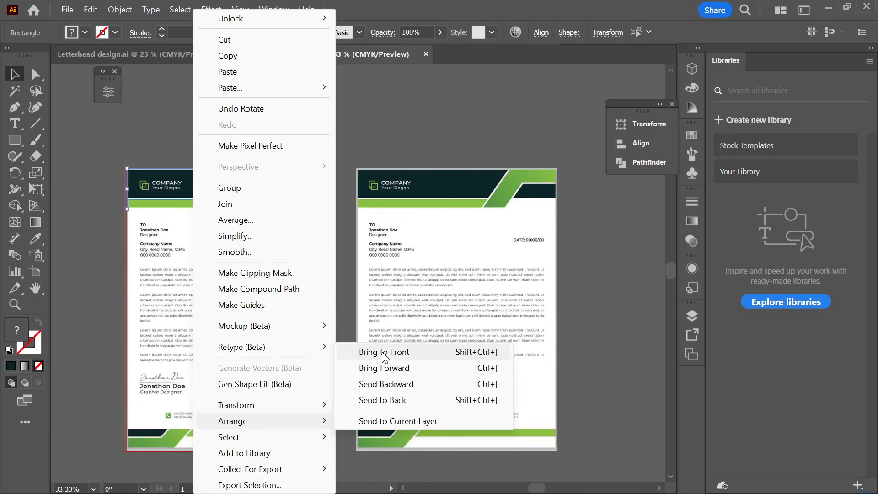
click(383, 353)
- Bring the diagonal stripe in front of the header
key(ctrl+shift+a)
scroll(254, 185, up, 1)
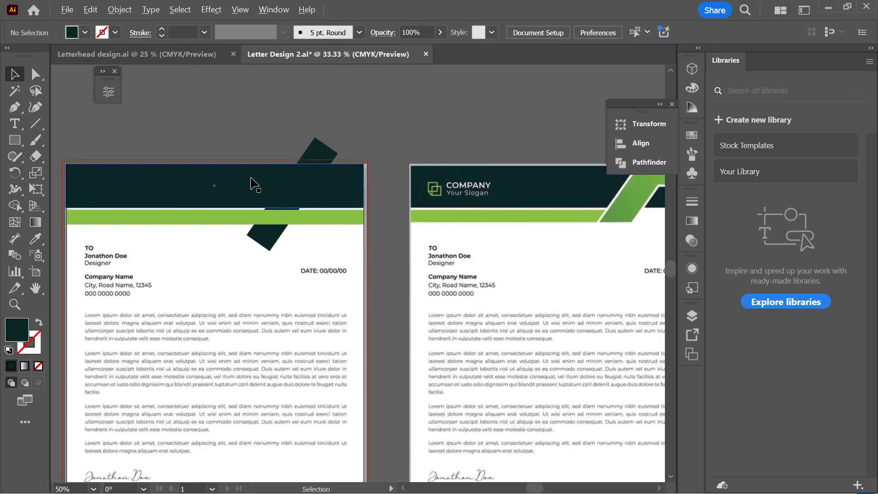
click(320, 154)
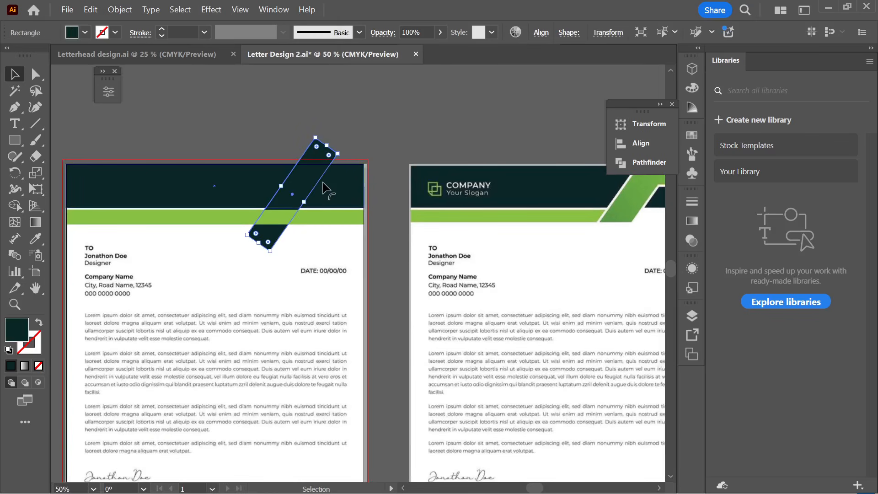
right_click(319, 160)
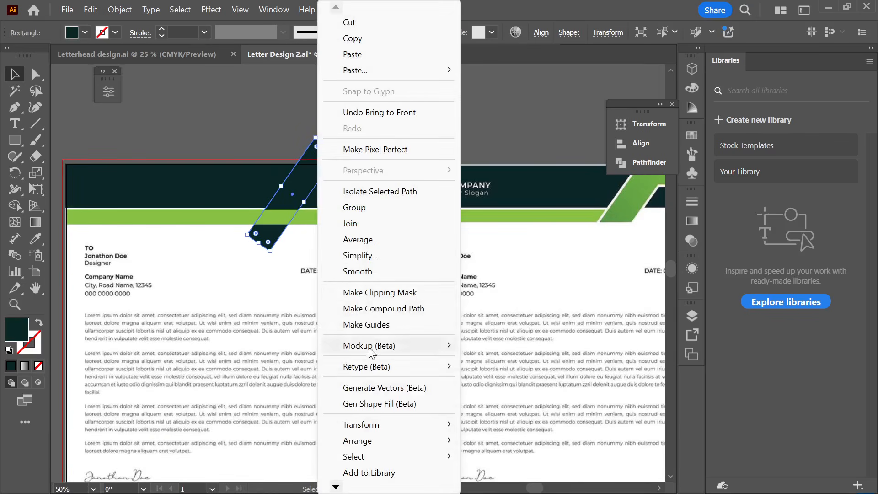
mouse_move(412, 440)
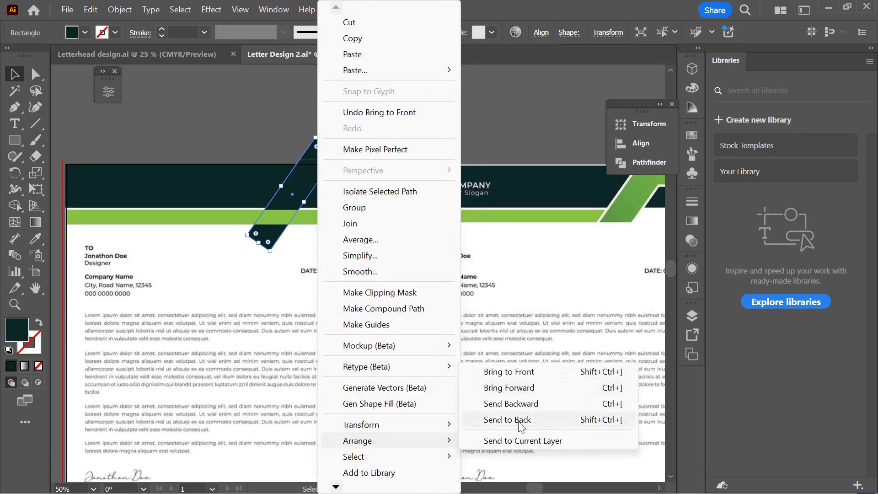
click(516, 372)
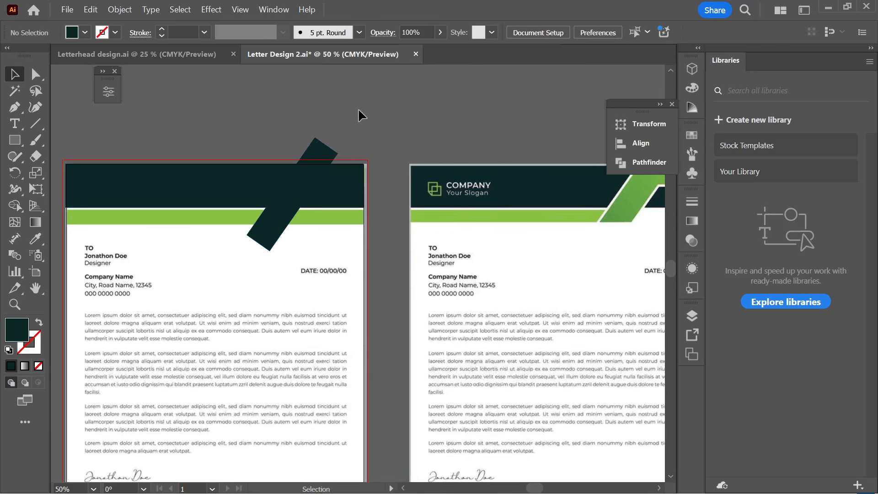
scroll(357, 111, up, 2)
scroll(329, 157, right, 3)
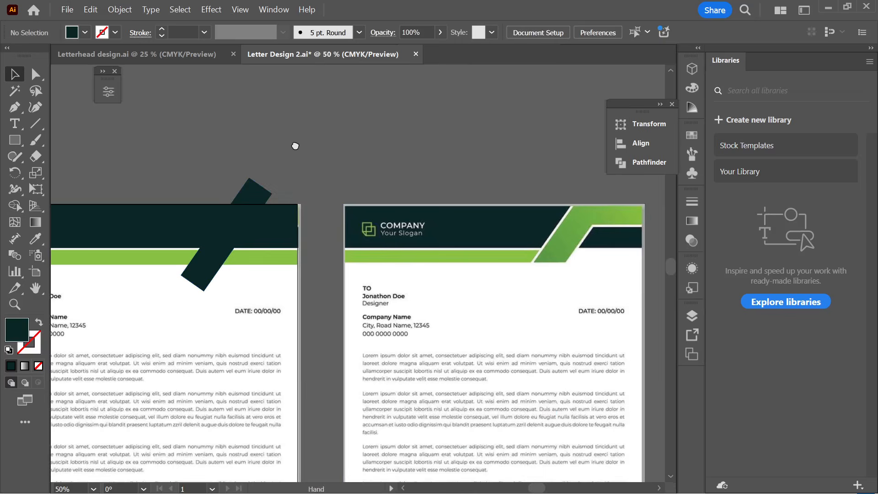
- Give the diagonal stripe the reference band's light green with the Eyedropper
click(235, 226)
click(36, 239)
click(568, 223)
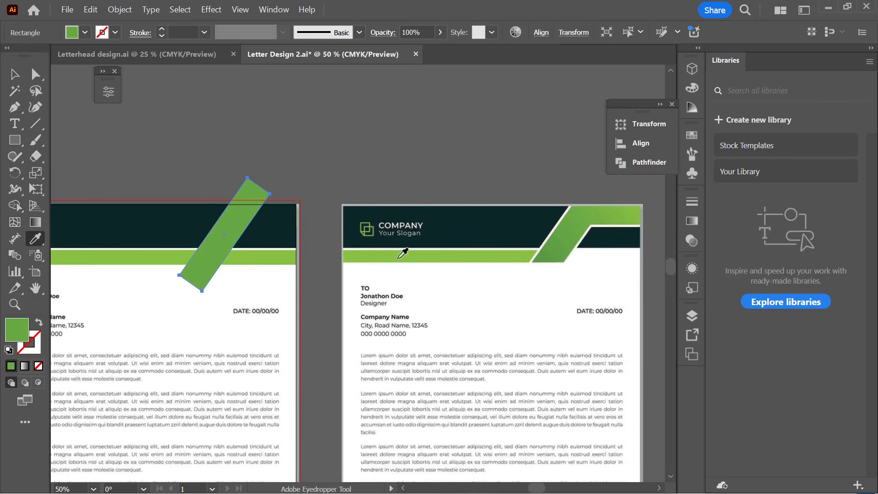
click(18, 77)
click(189, 115)
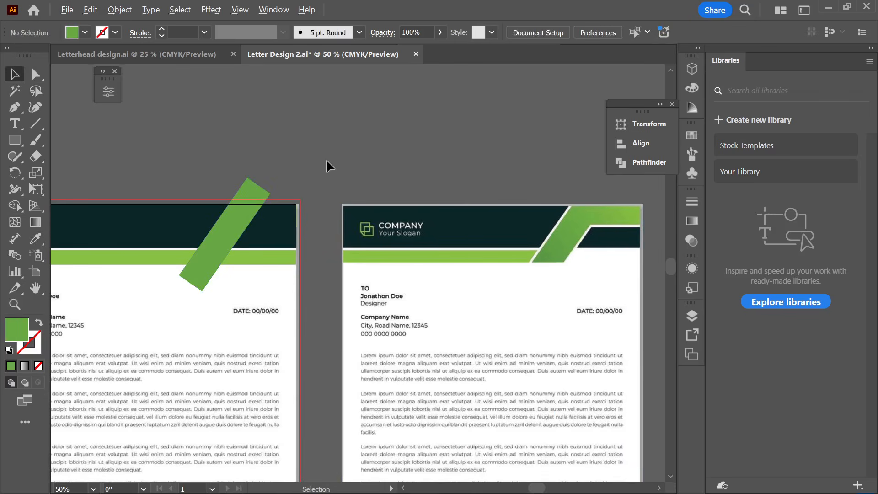
- Select the header band together with the green stripe
scroll(325, 159, down, 1)
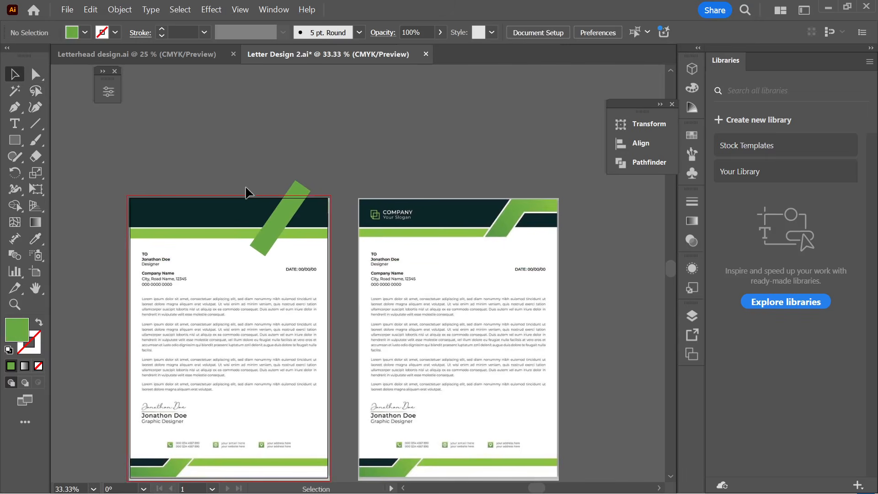
drag(244, 187, 251, 194)
drag(283, 247, 282, 247)
click(281, 147)
scroll(274, 180, up, 2)
drag(237, 157, 292, 276)
scroll(284, 215, down, 2)
click(284, 215)
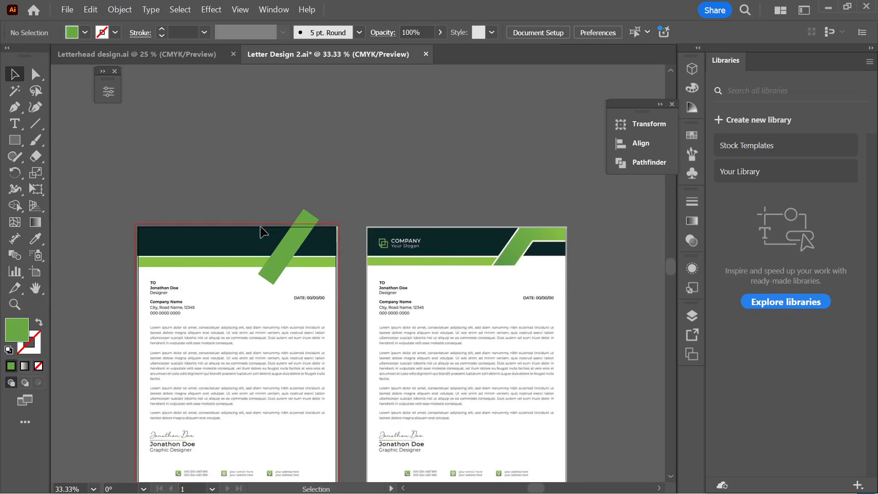
click(297, 270)
alt+scroll(300, 268, up, 1)
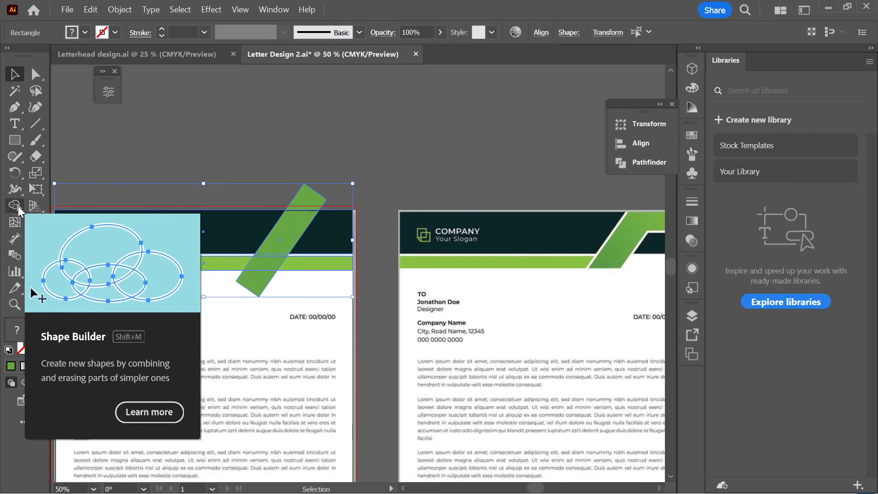
- With Shape Builder, delete the stripe's tips and the band piece right of it
click(14, 205)
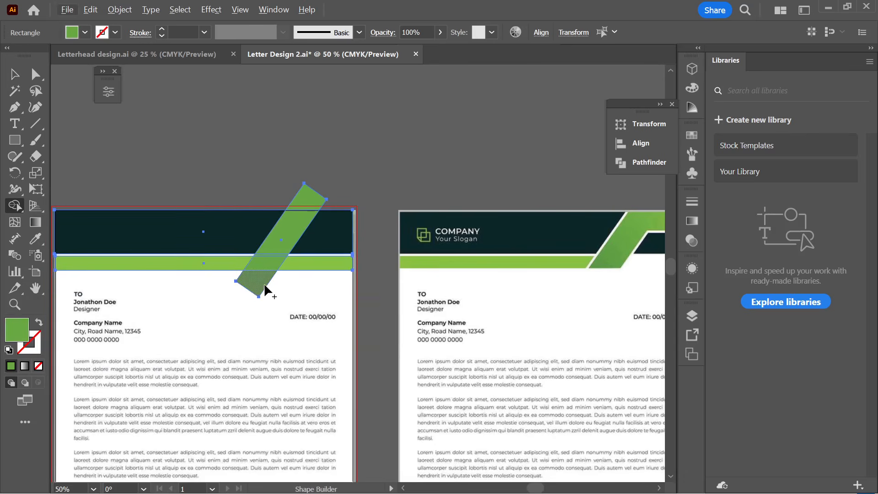
alt+click(260, 289)
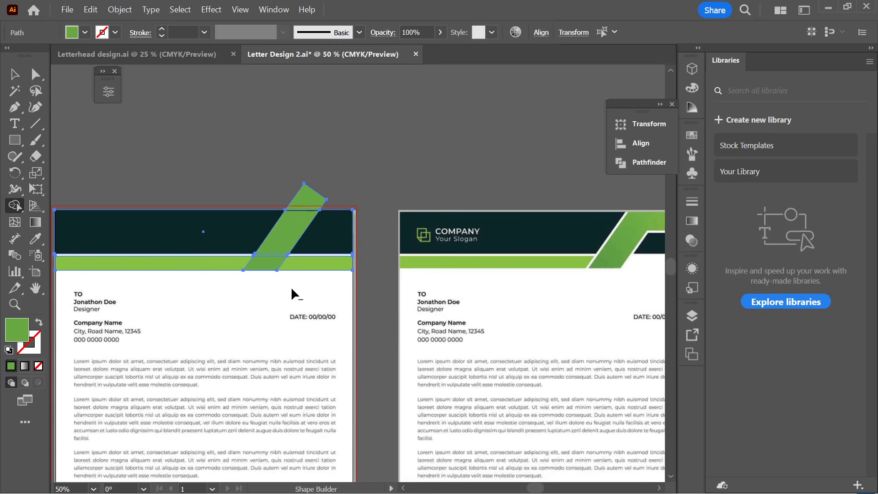
alt+click(305, 267)
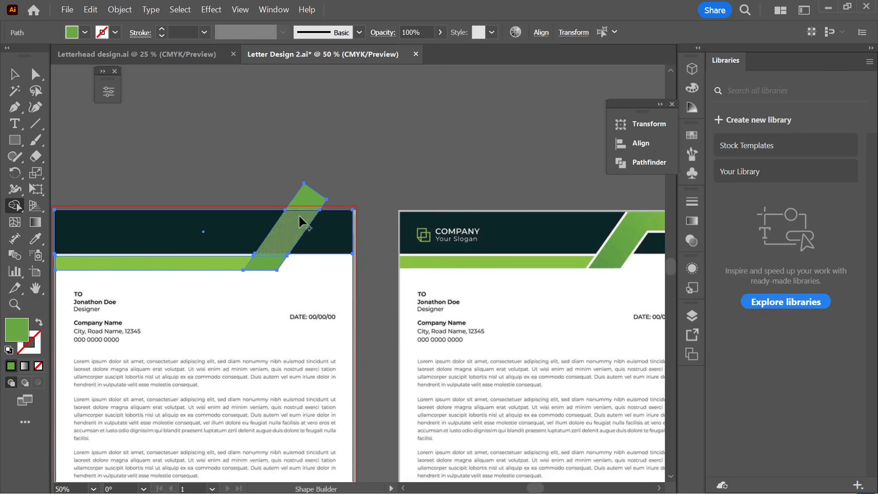
alt+click(315, 200)
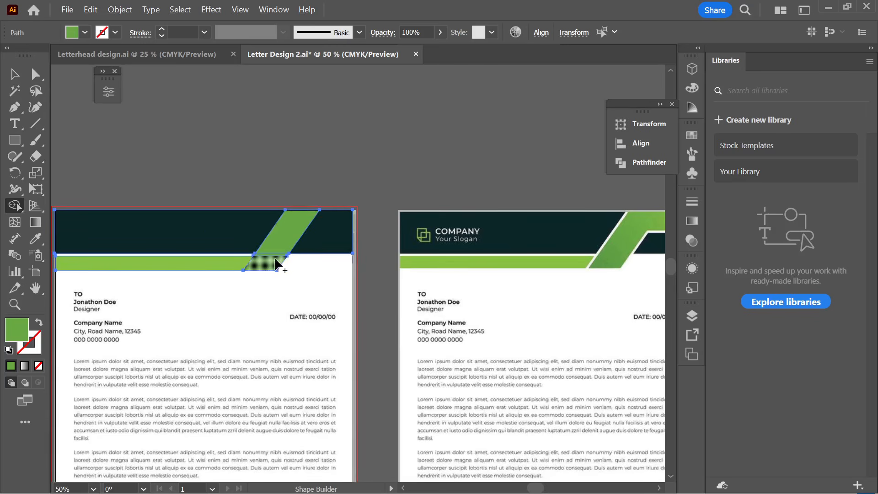
- Merge the stripe's upper and lower pieces and fill the header's top-right triangle green
scroll(292, 233, down, 1)
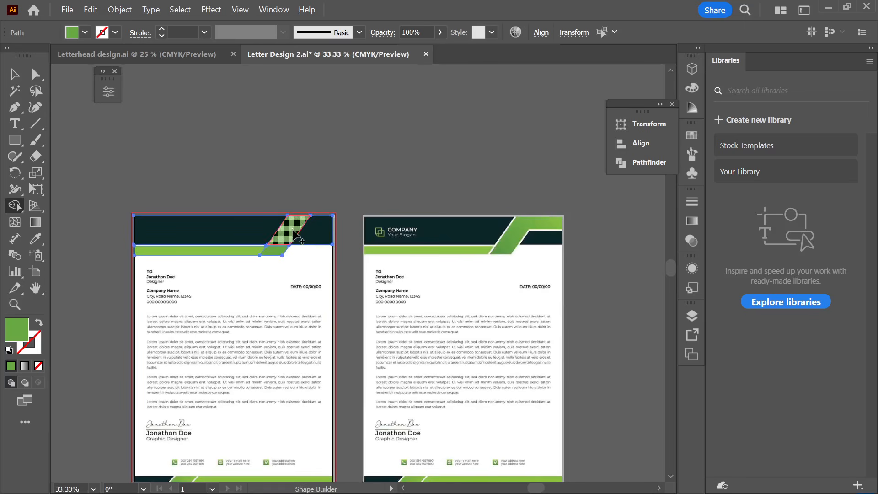
drag(297, 231, 270, 251)
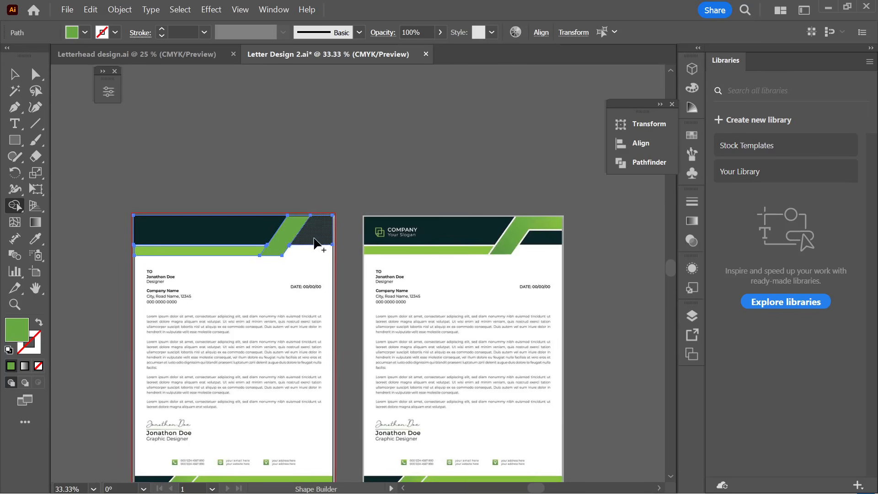
scroll(314, 241, up, 1)
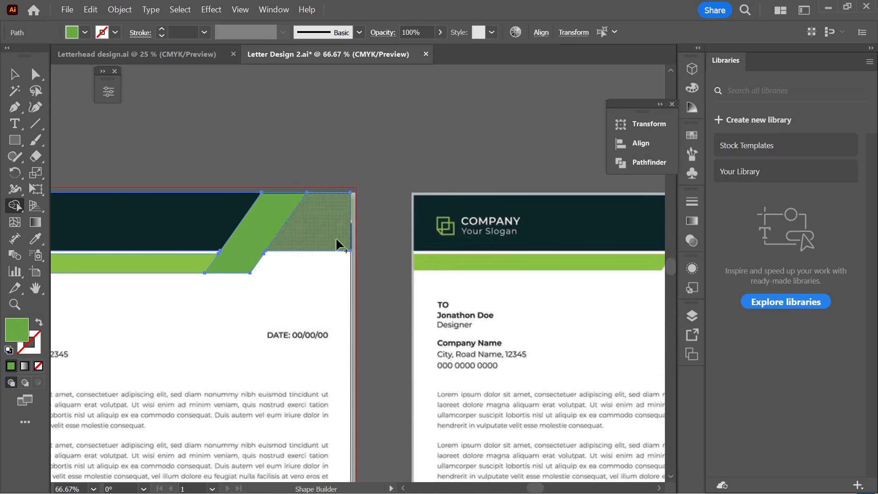
click(331, 245)
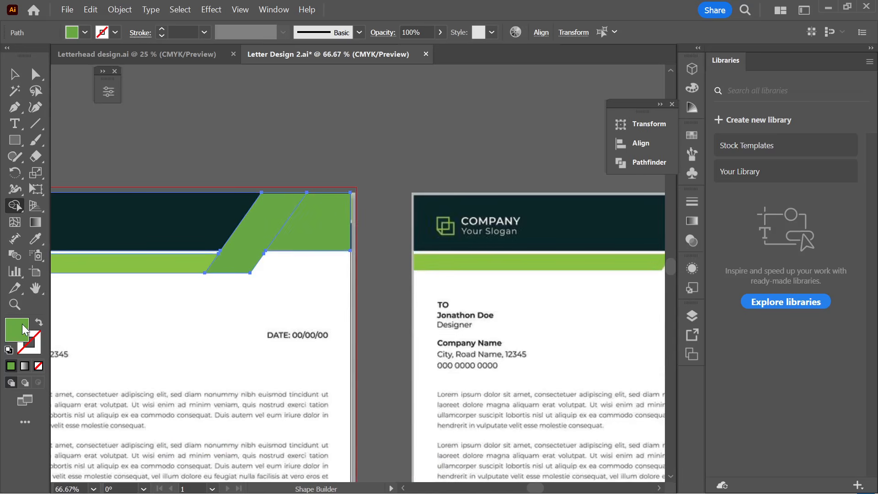
double_click(20, 330)
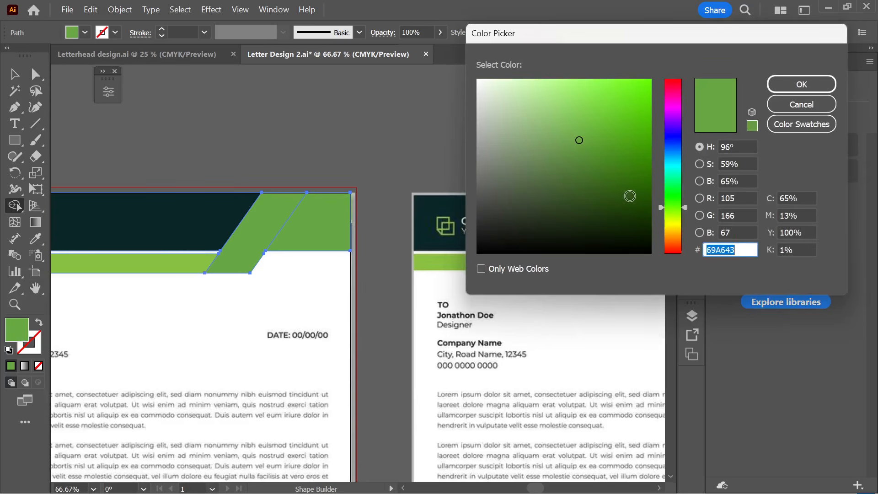
drag(631, 208, 637, 233)
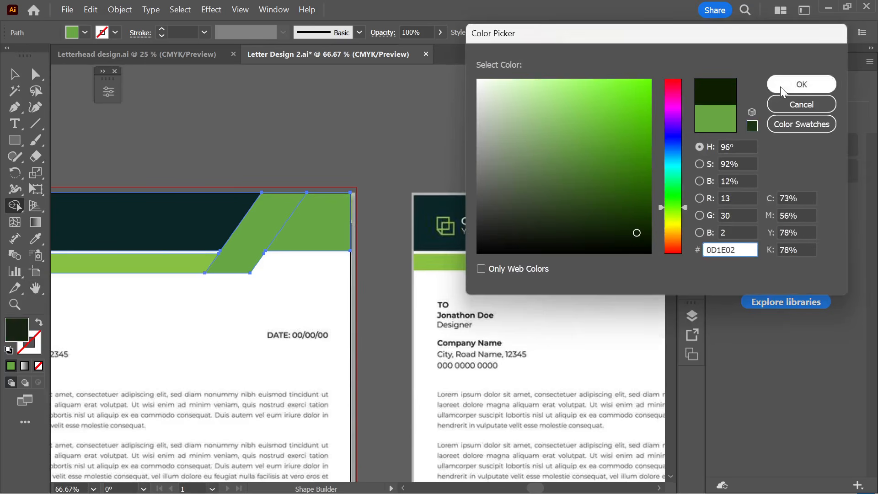
click(802, 85)
click(14, 74)
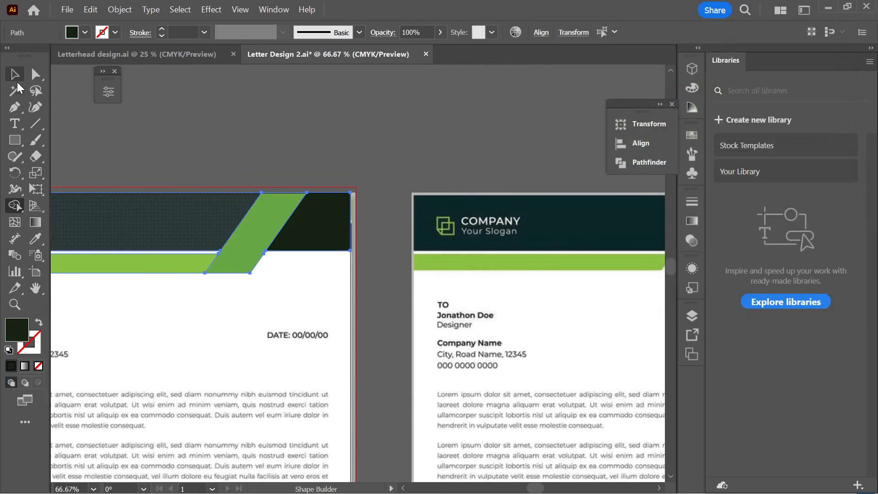
click(339, 167)
scroll(342, 168, down, 2)
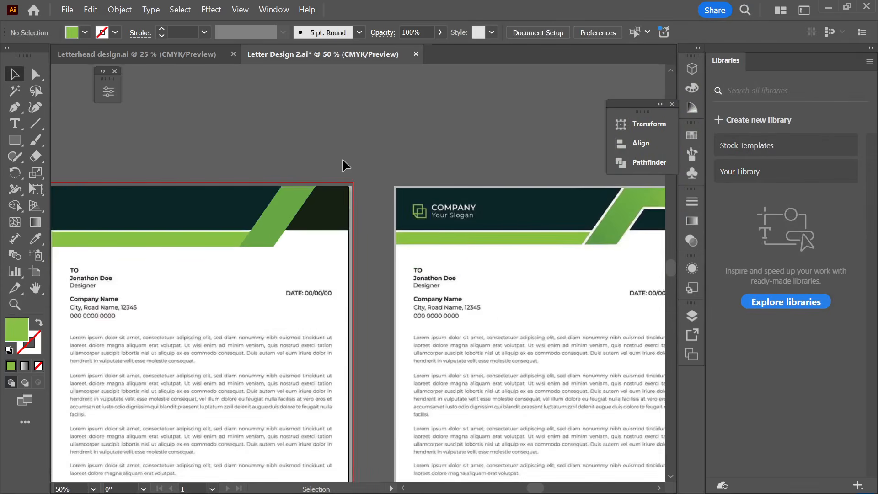
scroll(333, 150, right, 3)
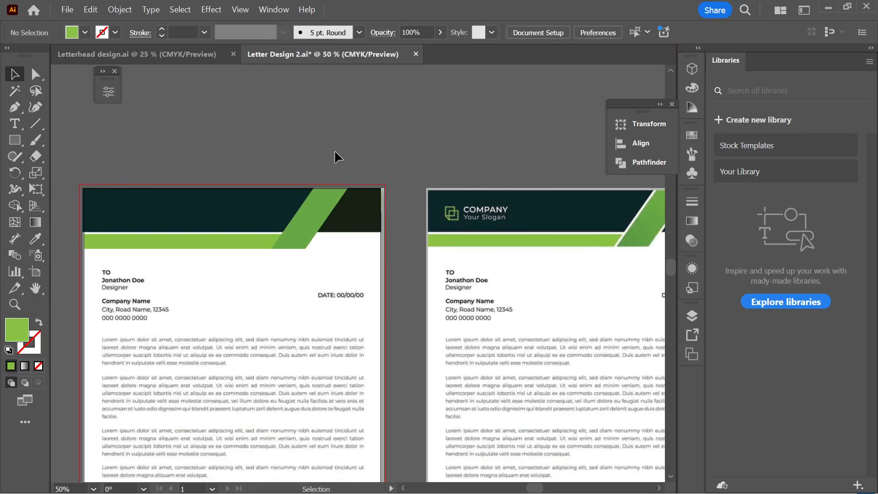
scroll(351, 142, down, 1)
scroll(296, 141, up, 1)
scroll(466, 216, up, 3)
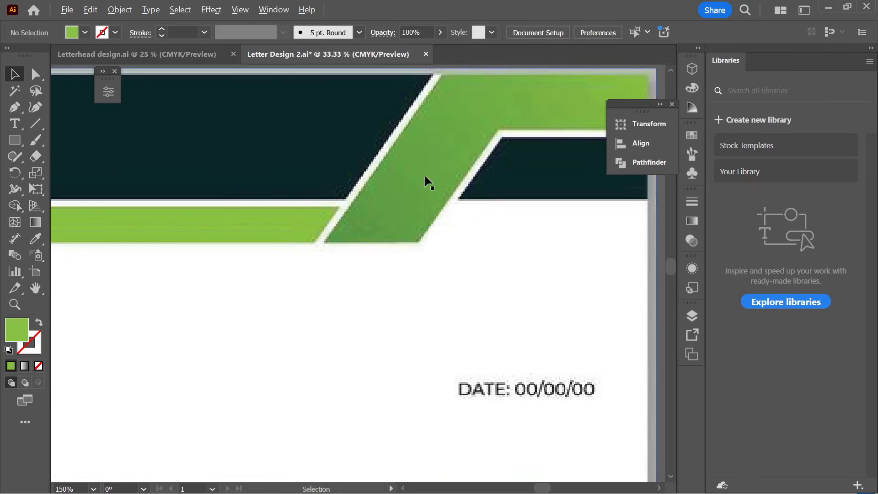
scroll(468, 207, down, 2)
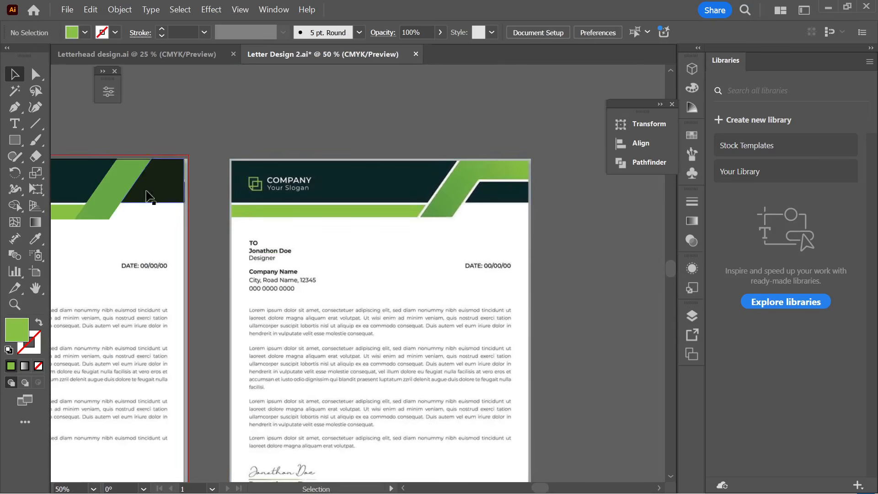
scroll(318, 206, down, 2)
drag(200, 250, 333, 244)
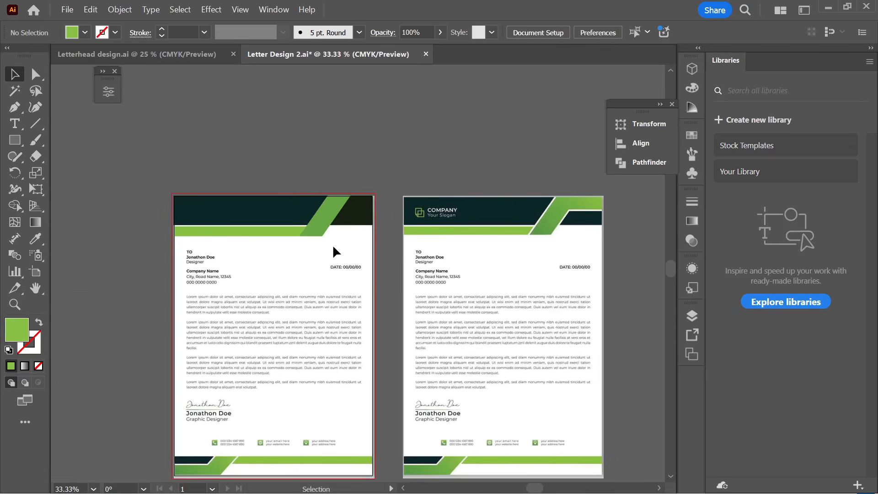
scroll(341, 225, up, 2)
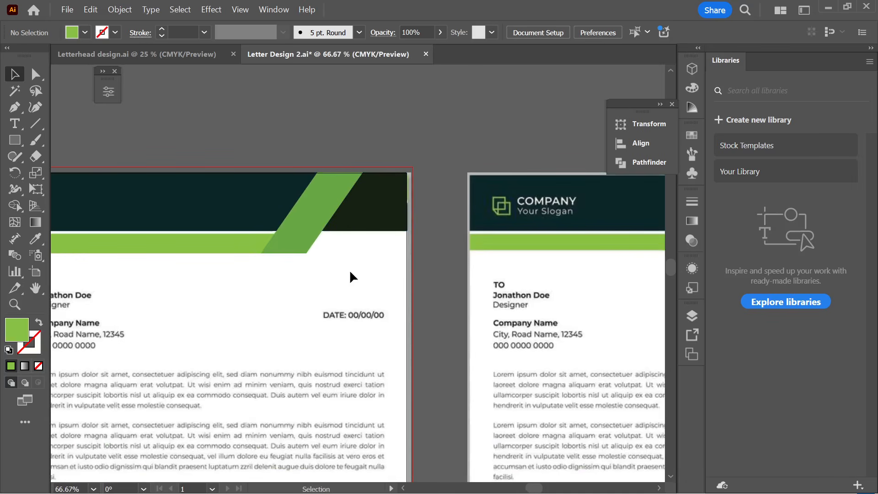
mouse_move(558, 493)
scroll(330, 234, down, 1)
click(270, 227)
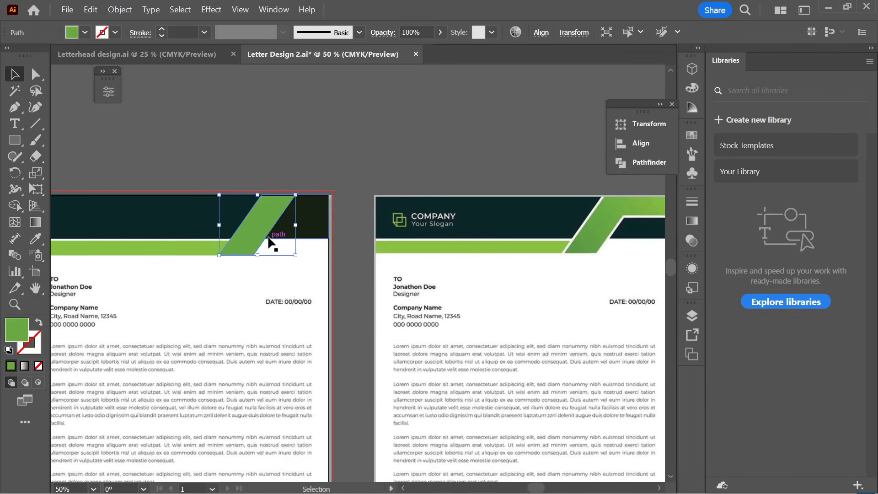
scroll(268, 241, down, 1)
scroll(268, 237, up, 1)
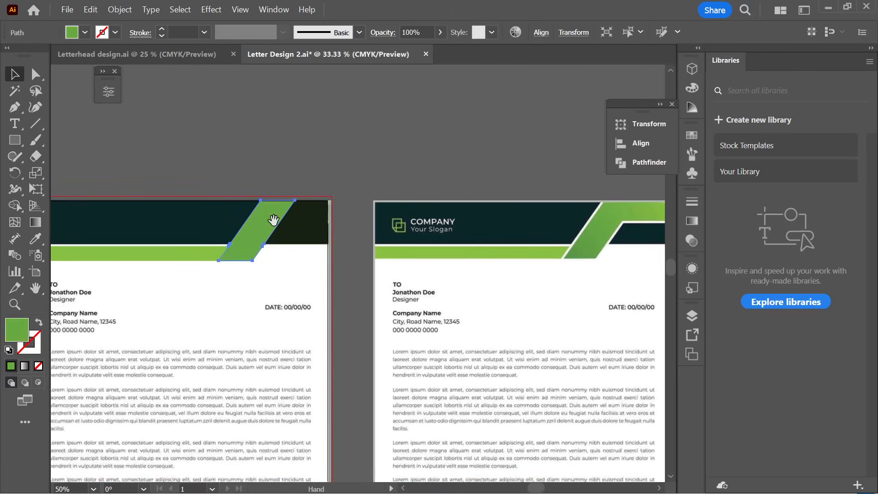
click(125, 9)
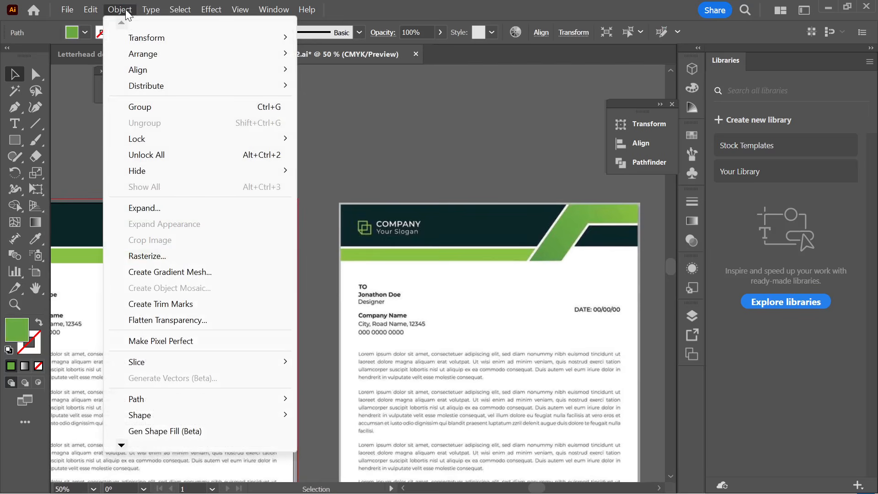
mouse_move(150, 397)
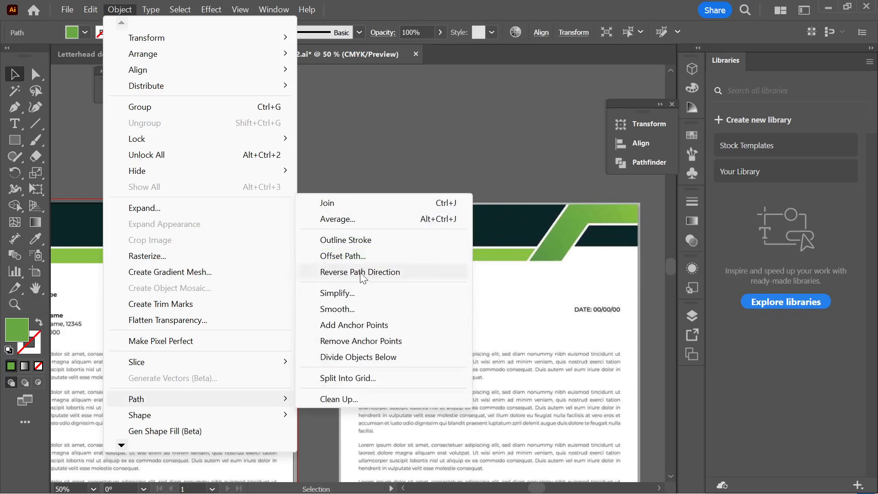
click(358, 257)
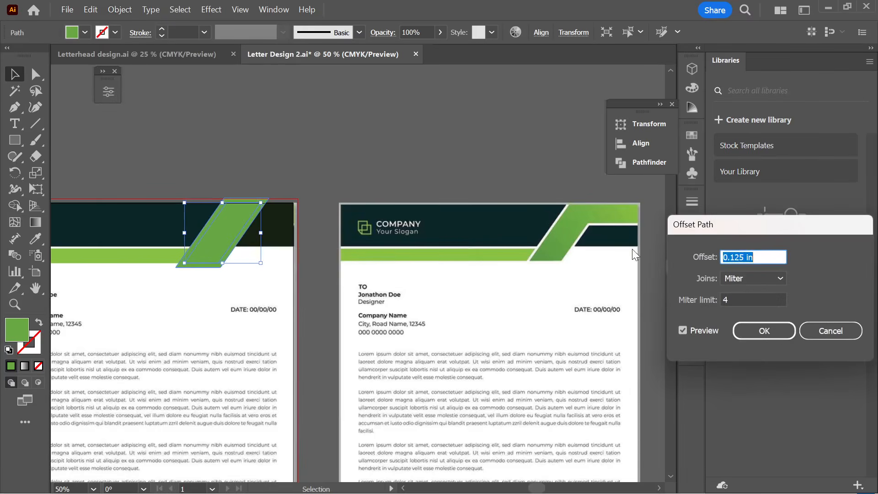
click(763, 258)
double_click(763, 257)
click(763, 257)
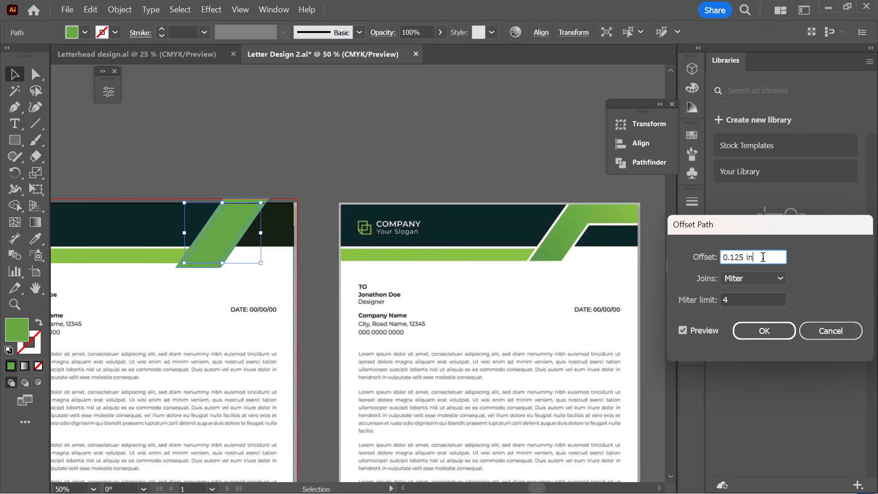
key(ctrl+a)
text(0)
key(Tab)
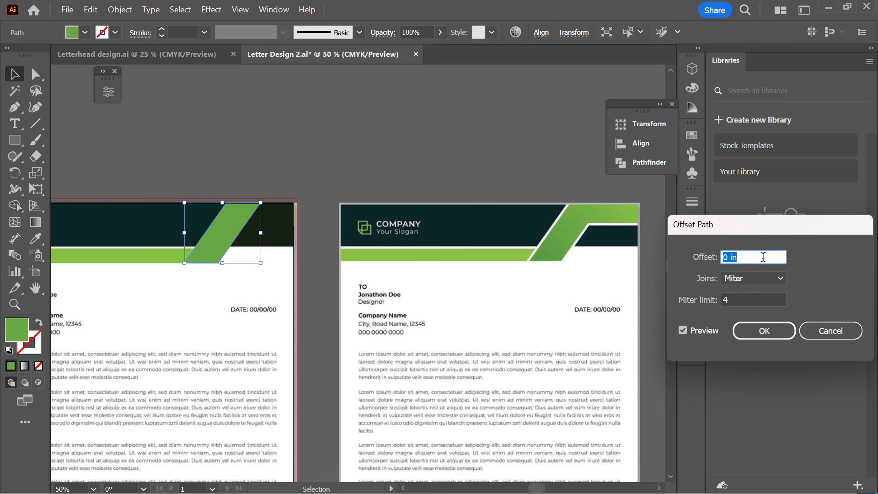
text(0.125)
key(Tab)
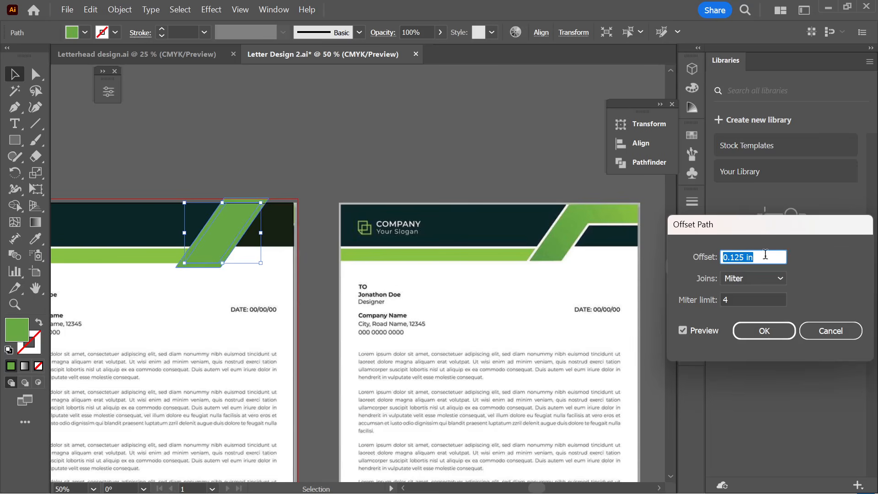
click(758, 257)
key(ctrl+a)
text(0)
key(Tab)
text(0.125)
key(Tab)
click(831, 331)
click(198, 120)
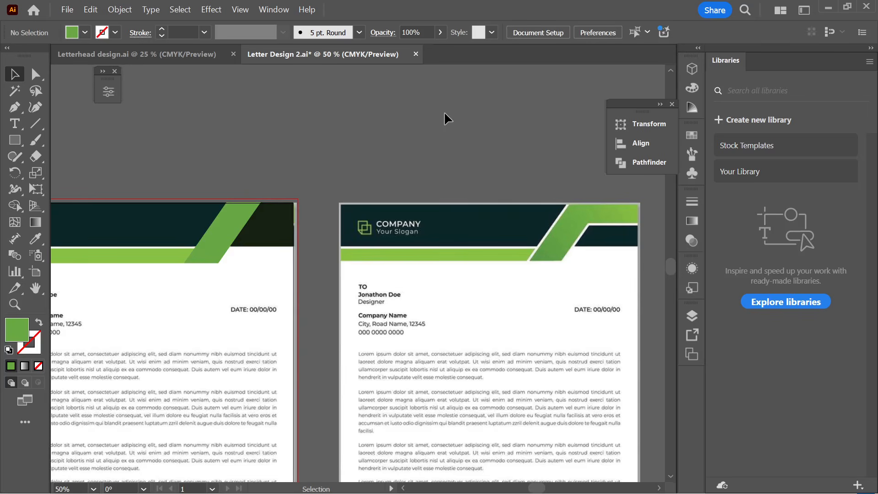
- Show the rulers in pixels and select the green diagonal stripe
key(ctrl+r)
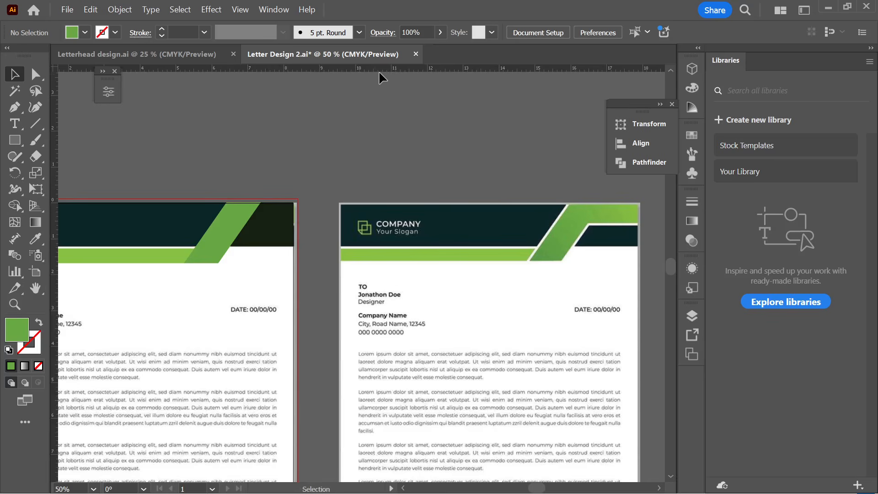
right_click(338, 69)
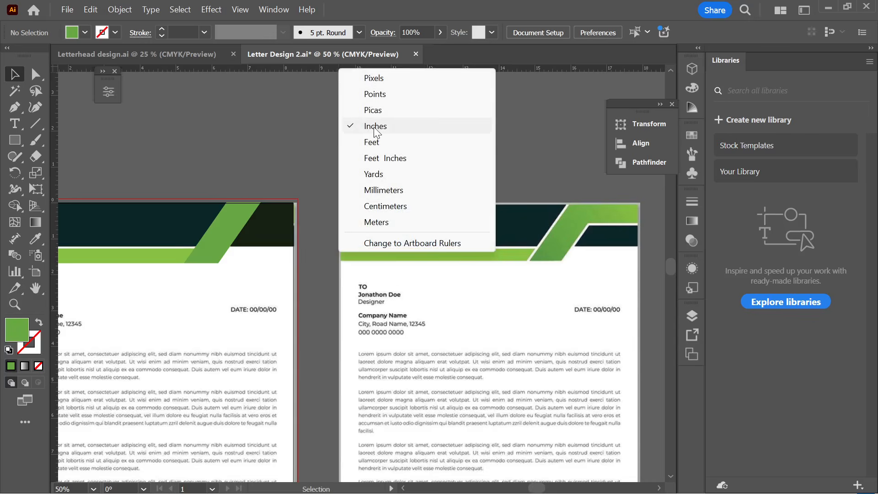
click(374, 78)
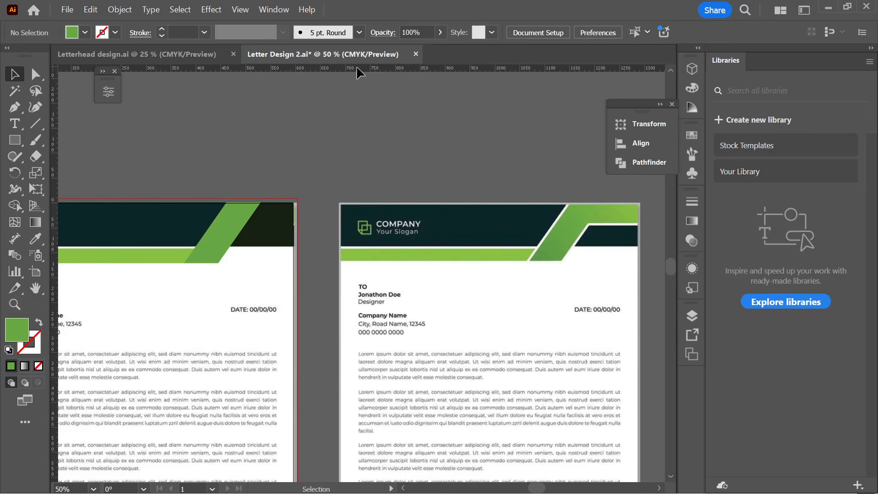
click(231, 215)
click(120, 10)
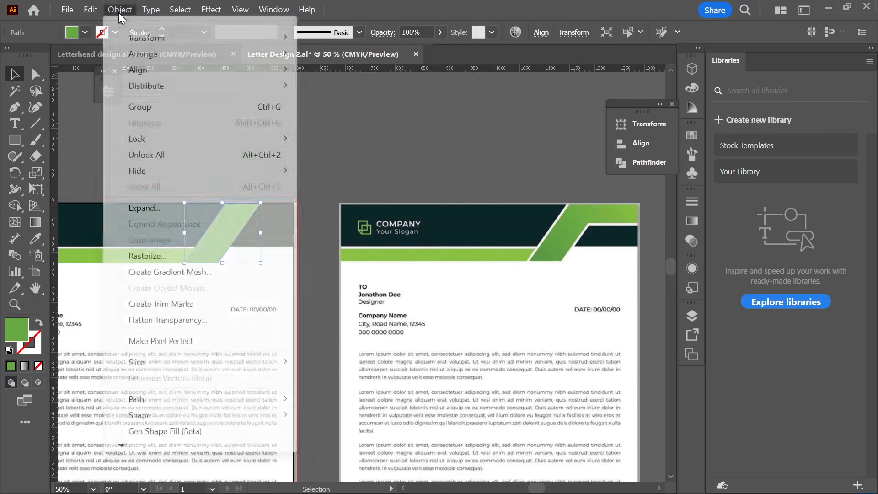
- Create a 6 px Offset Path around the green diagonal stripe
mouse_move(140, 401)
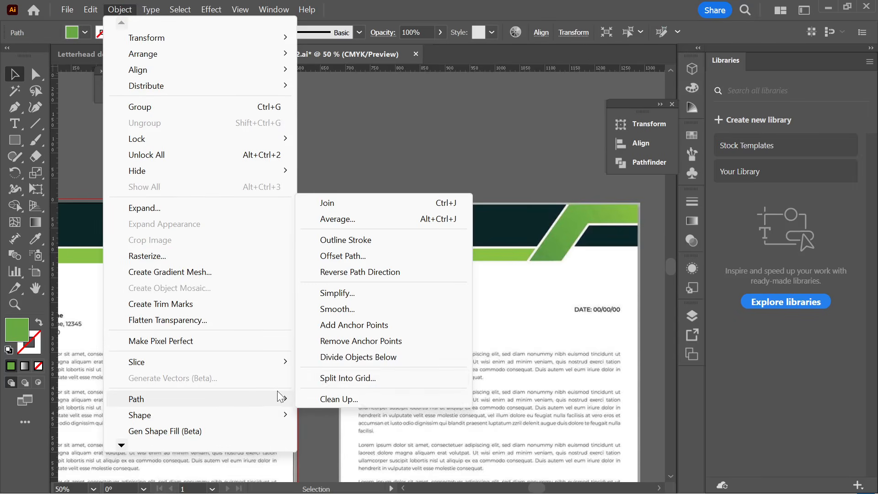
click(352, 256)
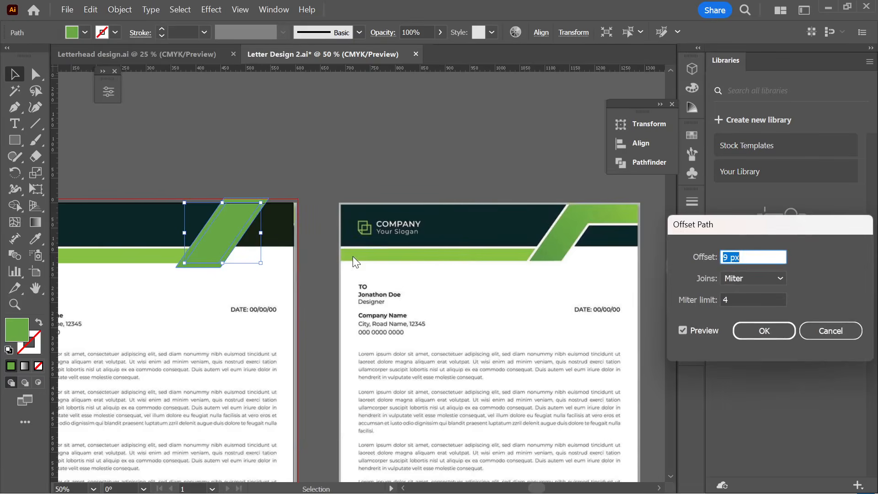
click(754, 256)
key(Down)
key(Down)
key(Down)
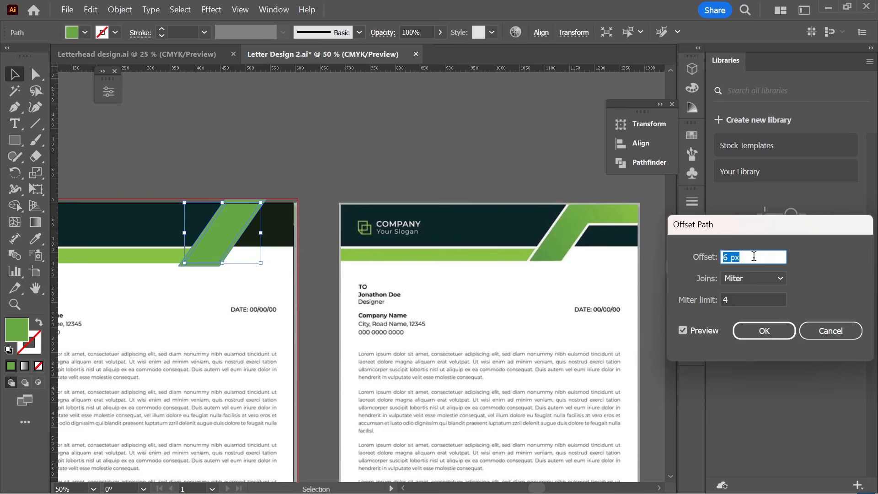
key(Down)
key(Up)
click(758, 330)
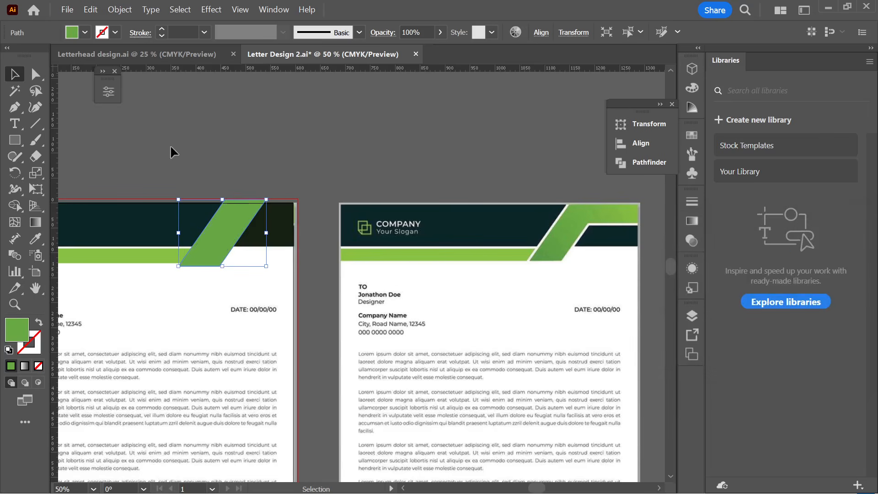
- Fill the offset shape with white
click(86, 32)
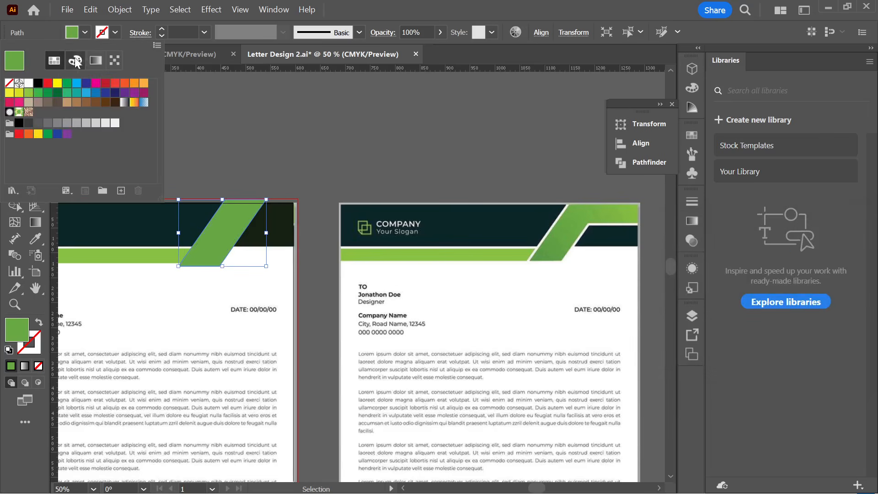
click(28, 84)
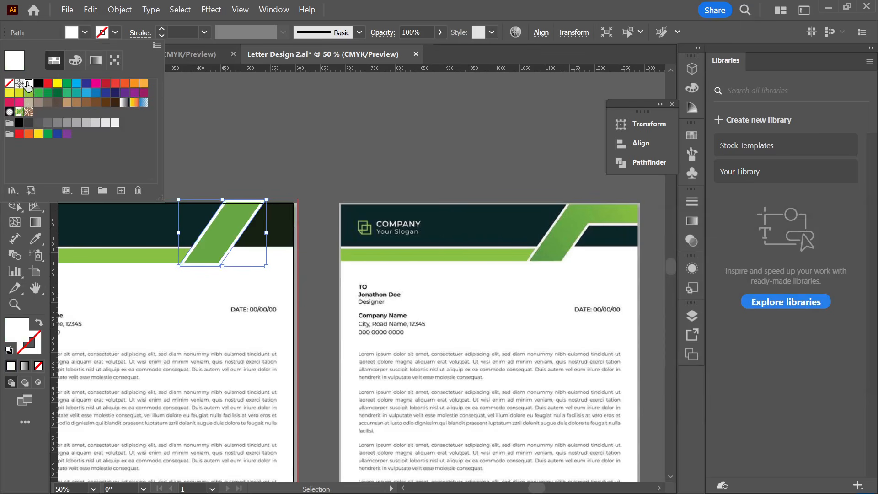
click(244, 118)
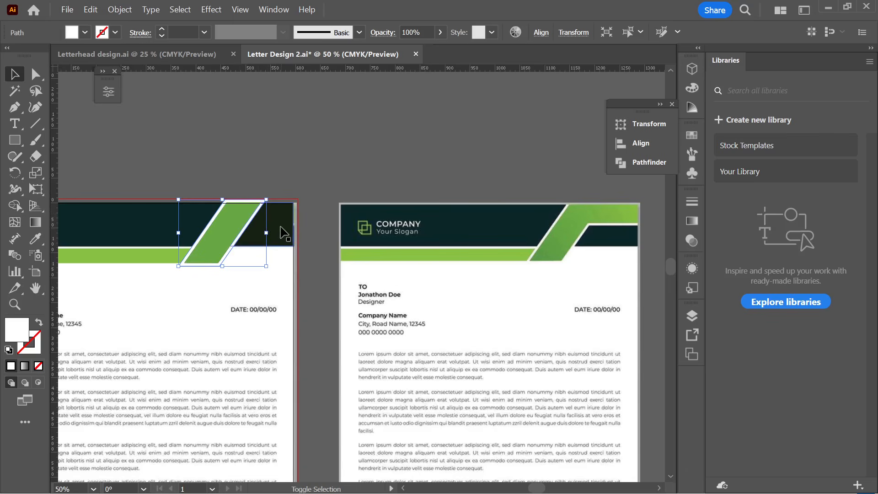
- Select the header and stripe shapes, then merge the stripe regions and white triangle into one parallelogram with Shape Builder
shift+click(282, 231)
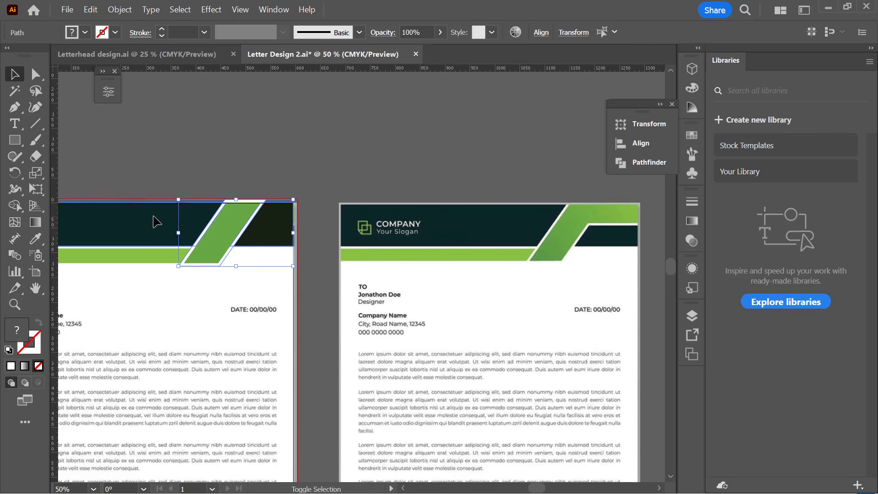
shift+click(158, 222)
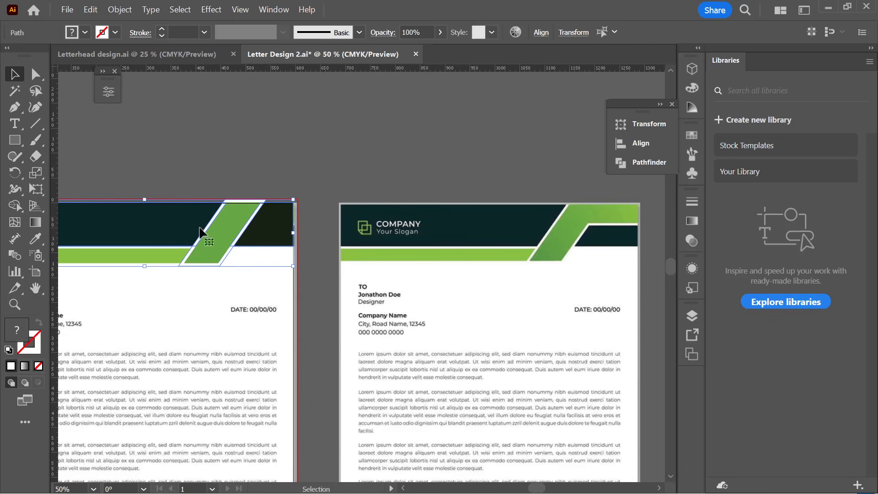
scroll(264, 231, up, 2)
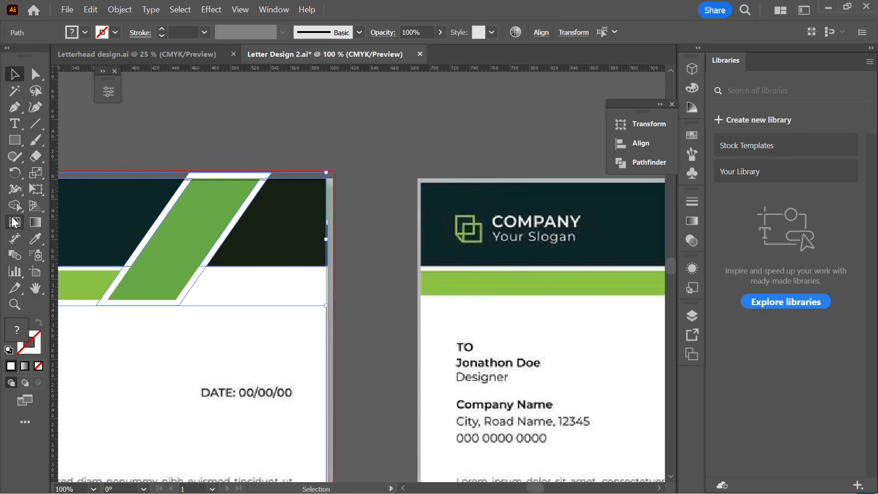
click(15, 206)
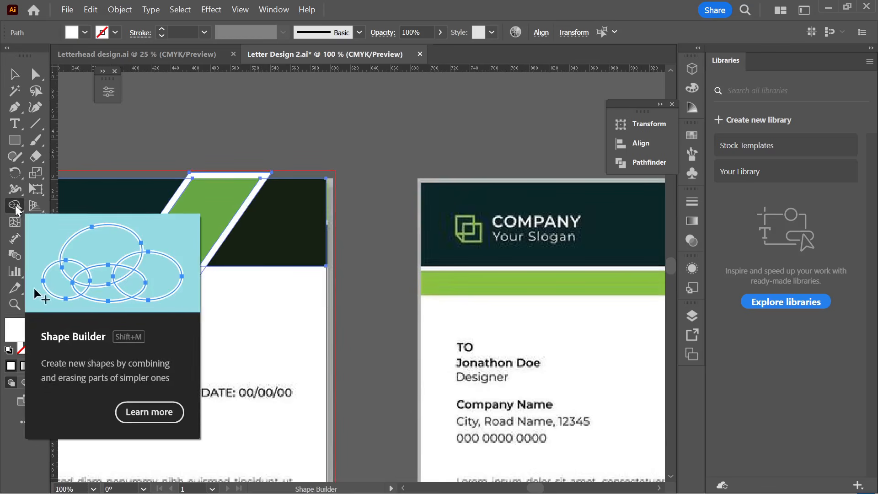
key(alt)
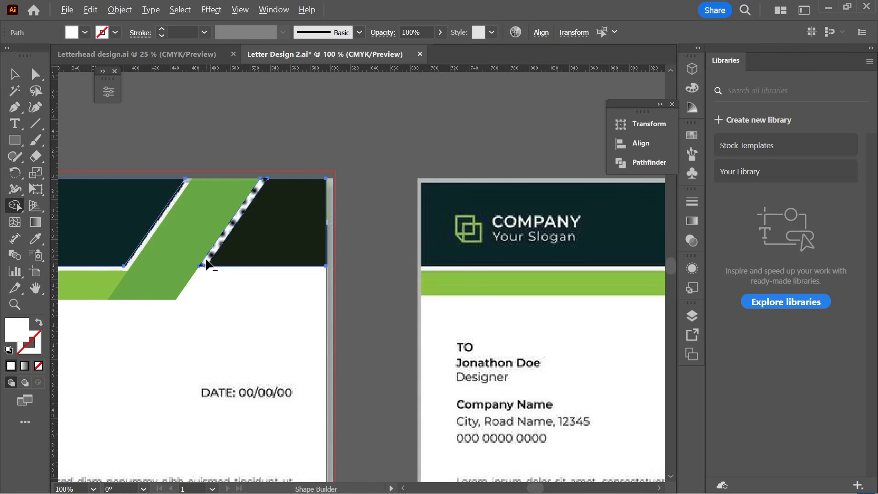
scroll(284, 261, down, 1)
scroll(277, 263, down, 2)
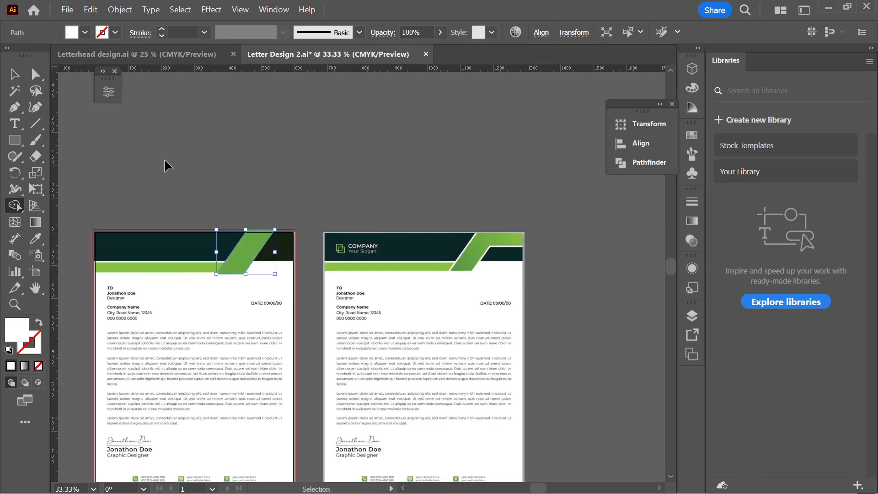
scroll(256, 256, up, 1)
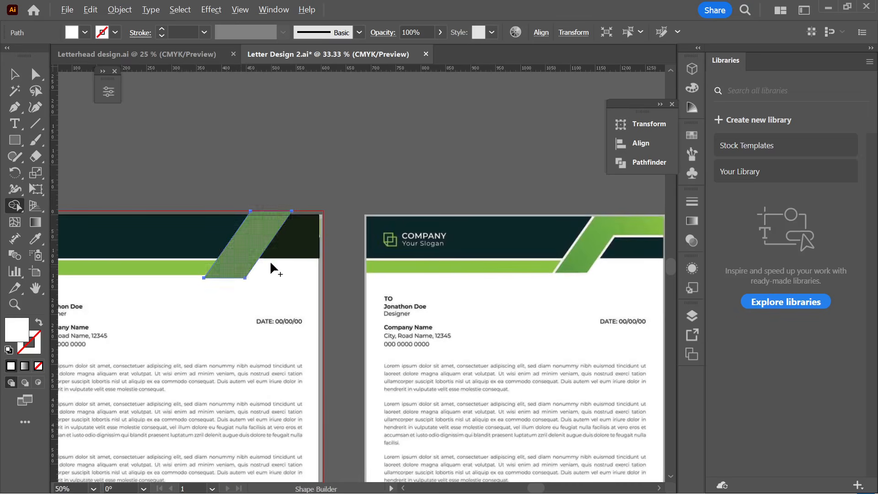
ctrl+shift+click(273, 261)
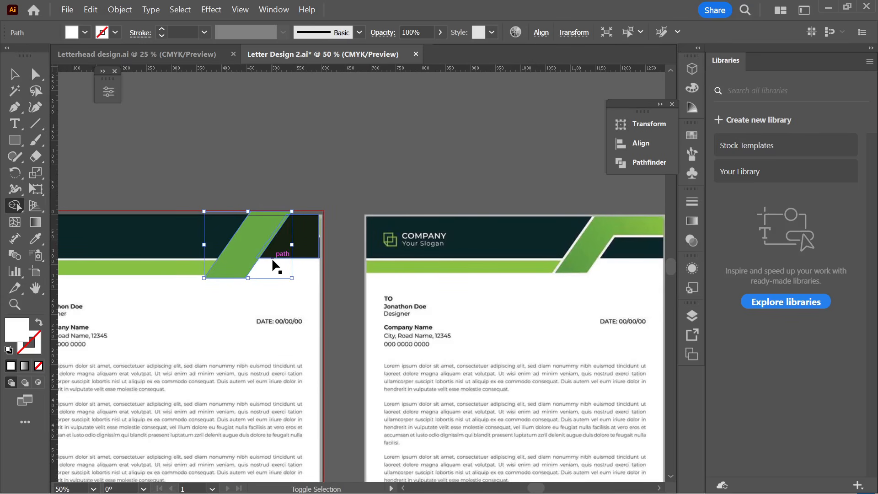
key(alt+o)
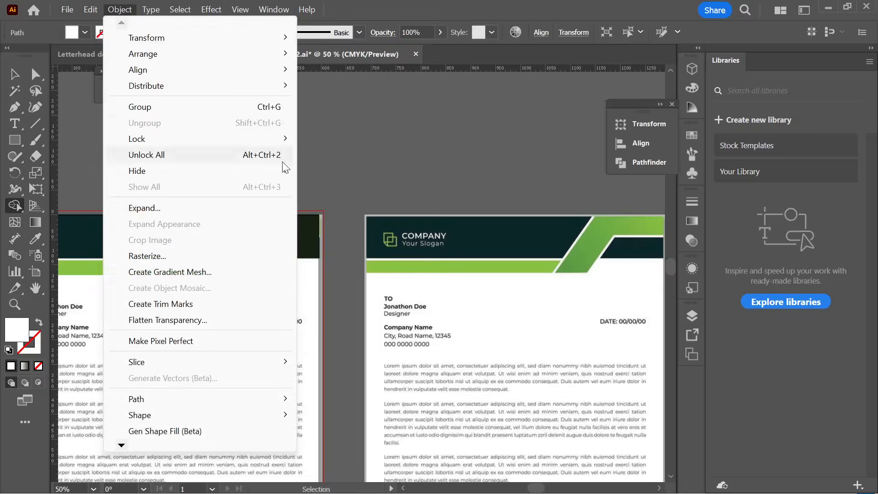
- Move the green stripe and the white shape behind it aside to inspect, undoing both moves
key(Escape)
click(263, 249)
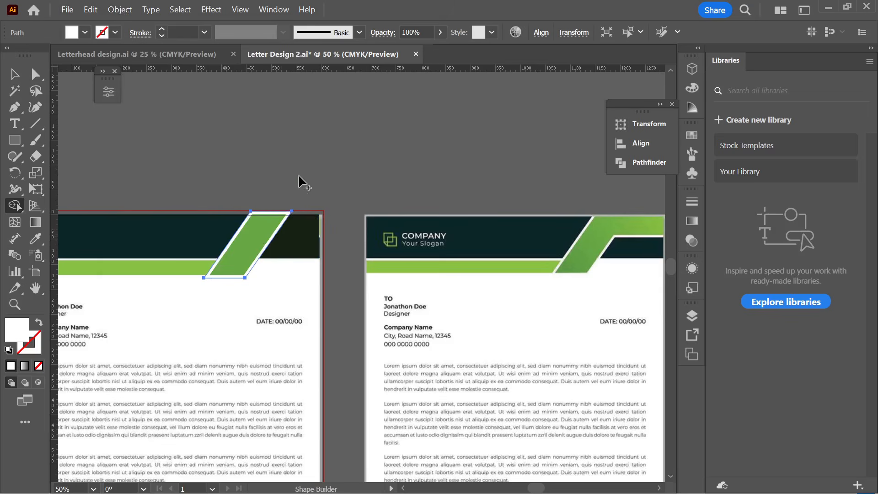
scroll(243, 245, up, 1)
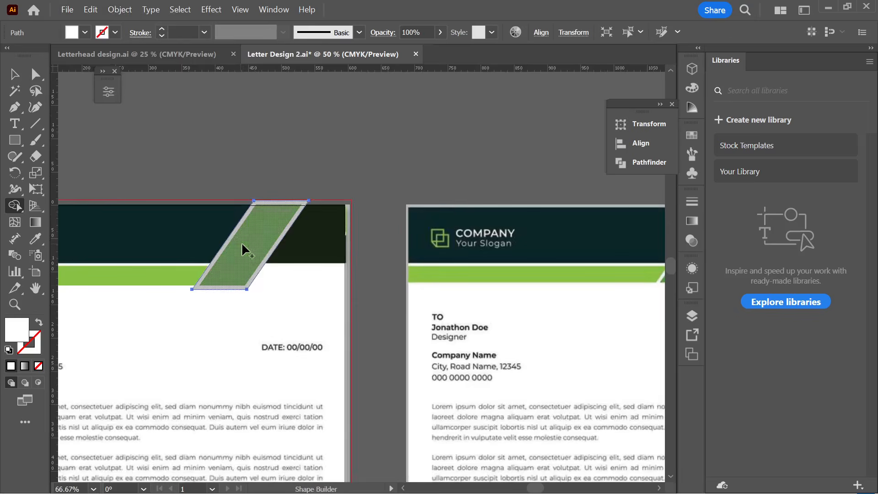
key(v)
click(325, 176)
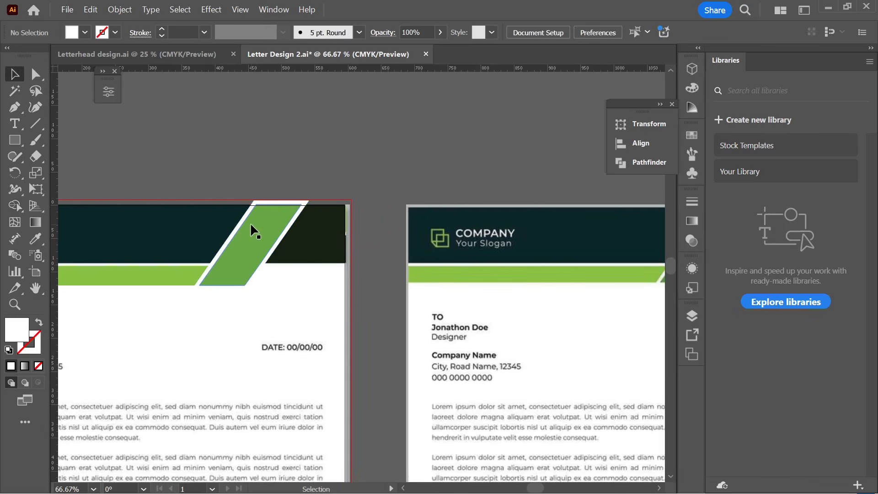
drag(251, 223, 287, 255)
key(ctrl+z)
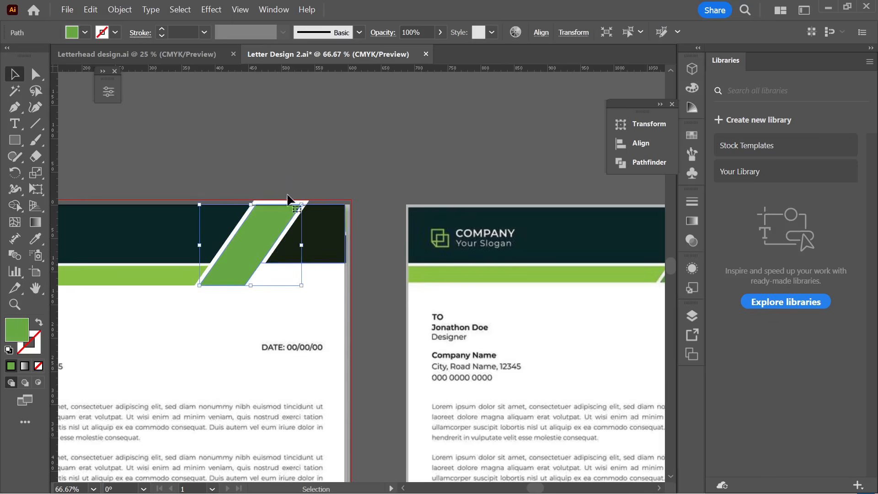
drag(268, 201, 284, 173)
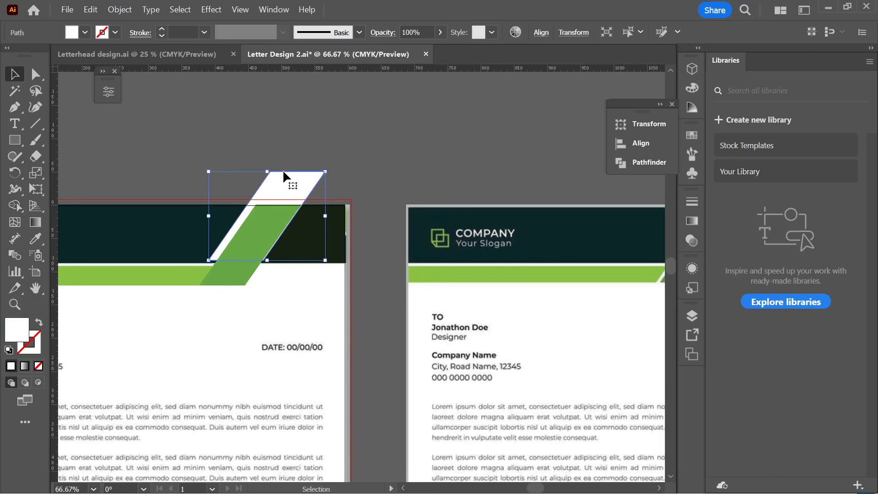
key(ctrl+z)
- Delete the white shape behind the diagonal stripe and reselect the green stripe
click(323, 155)
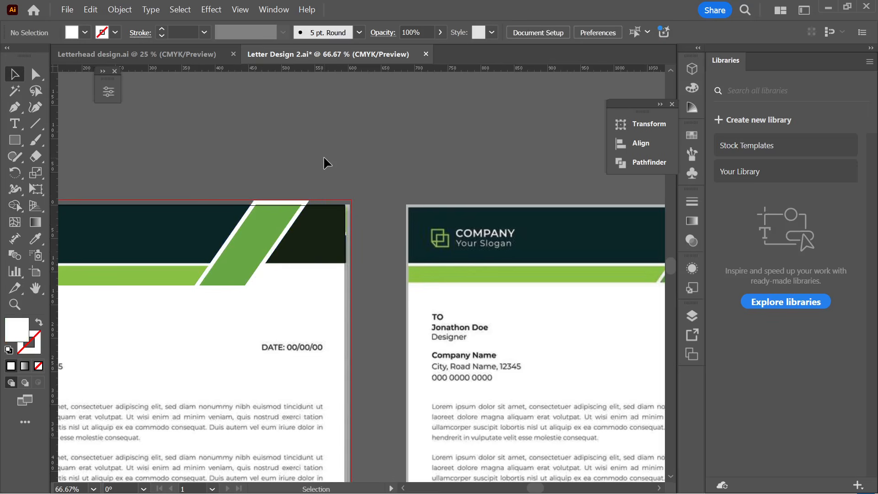
click(302, 205)
click(314, 143)
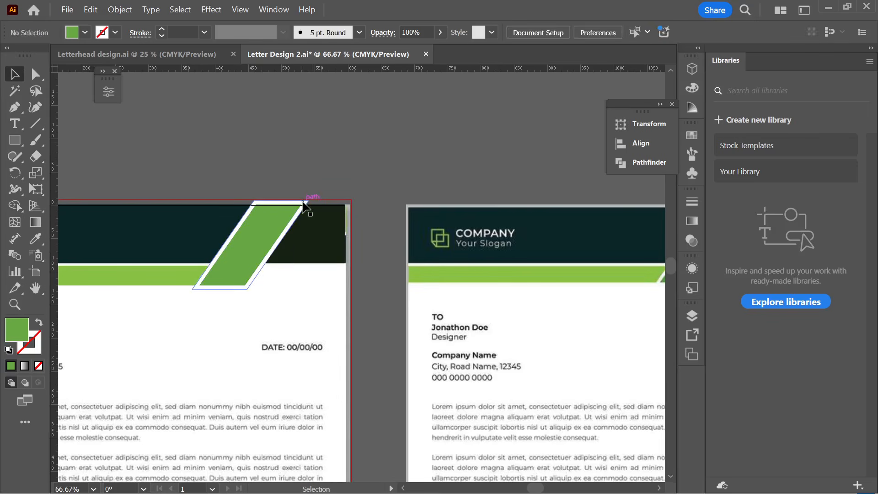
click(304, 202)
key(Delete)
click(272, 226)
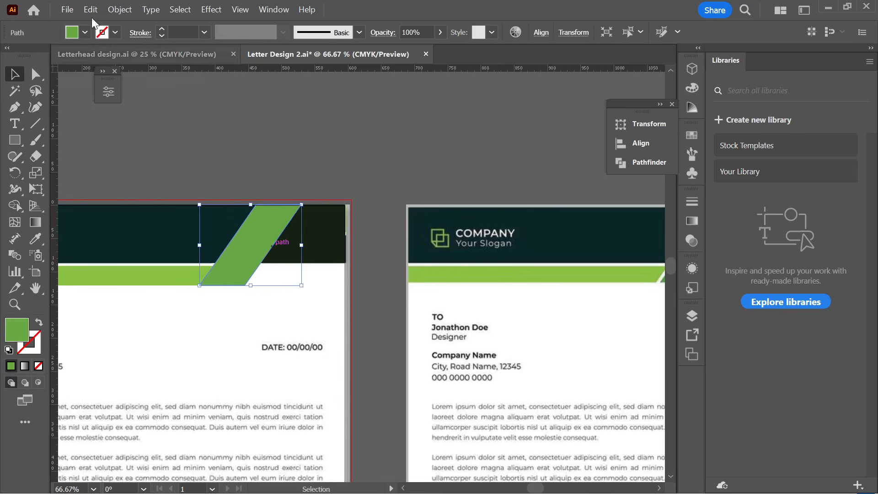
click(120, 9)
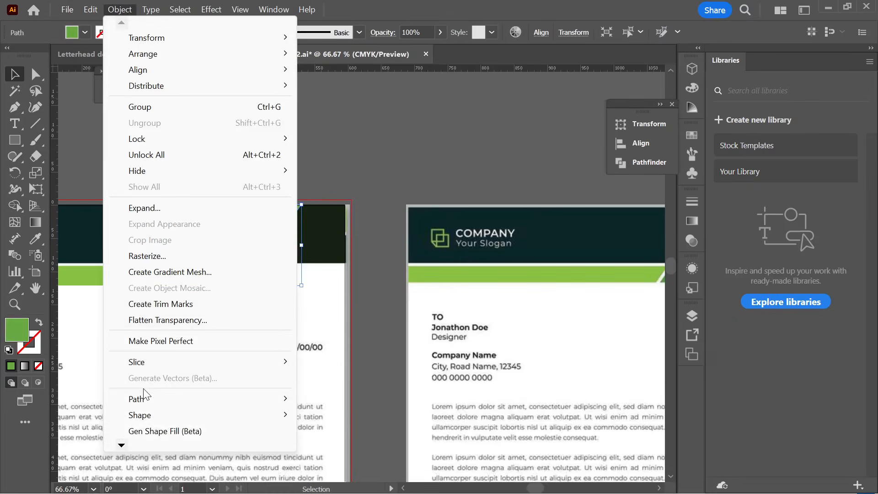
- Create a 6 px offset path around the green stripe and fill it white
mouse_move(143, 397)
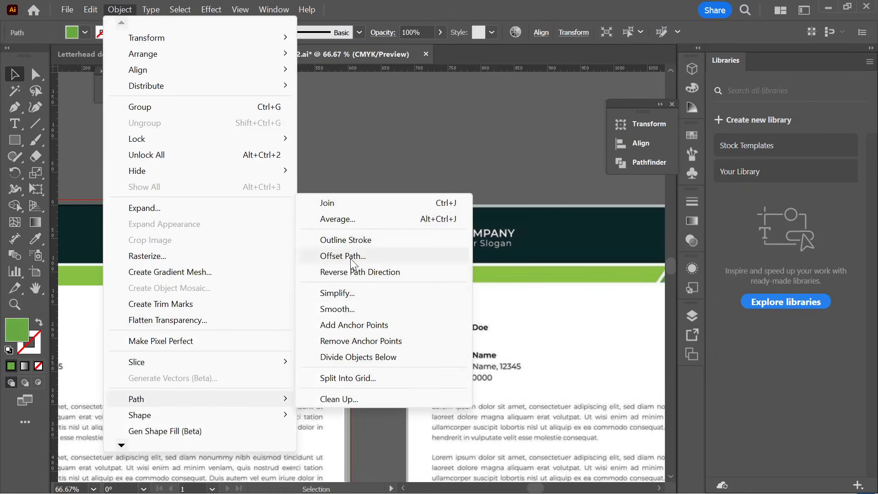
click(349, 256)
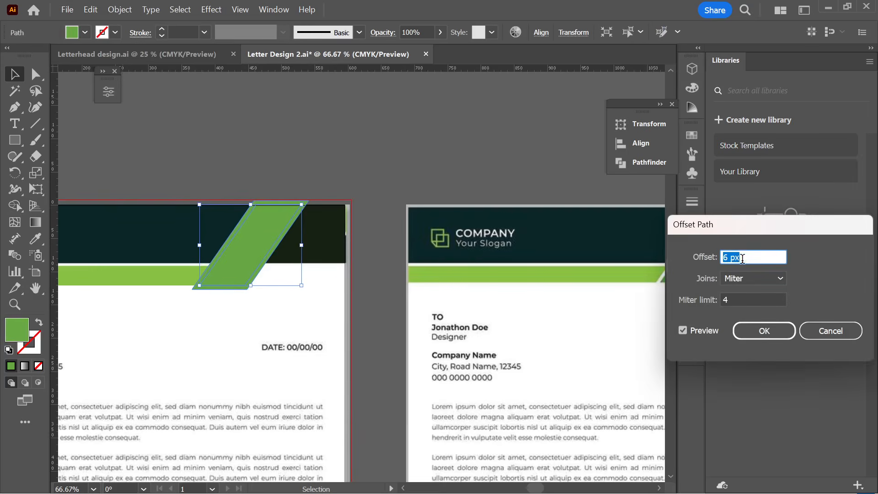
click(764, 331)
click(86, 33)
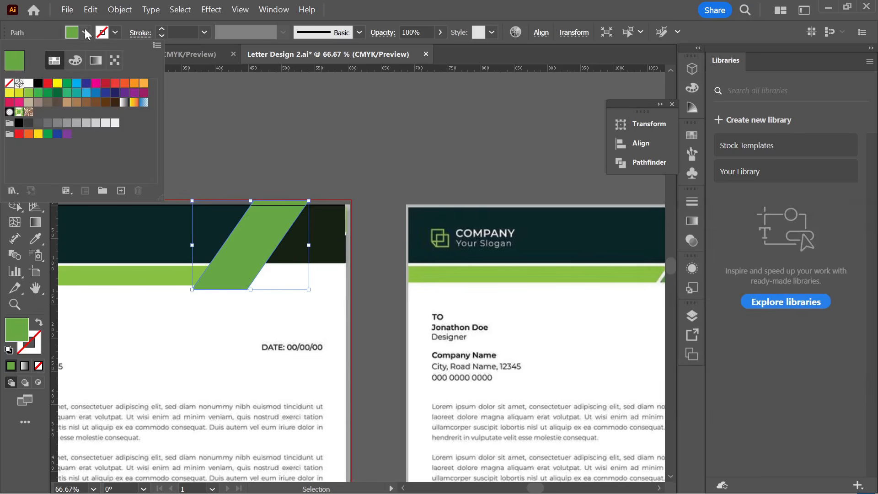
click(29, 82)
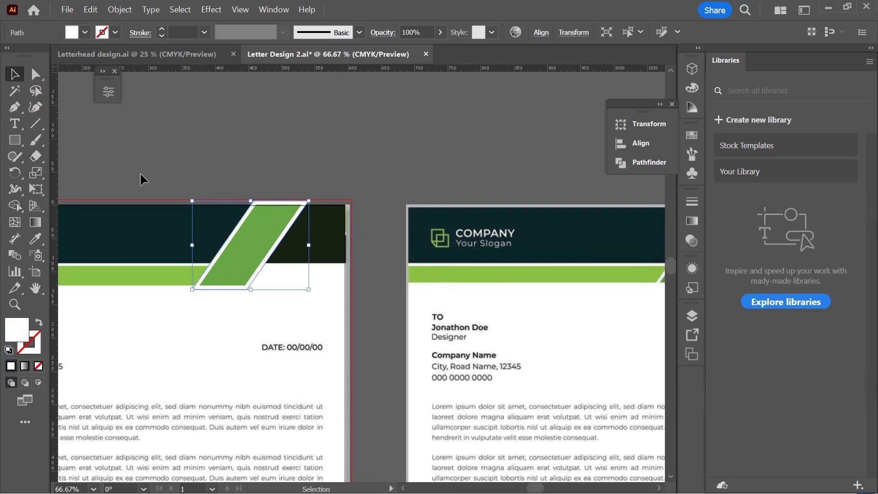
- Move the header shapes and the white outline aside to check them, undoing each move
drag(269, 289, 270, 289)
drag(230, 225, 210, 277)
key(ctrl+z)
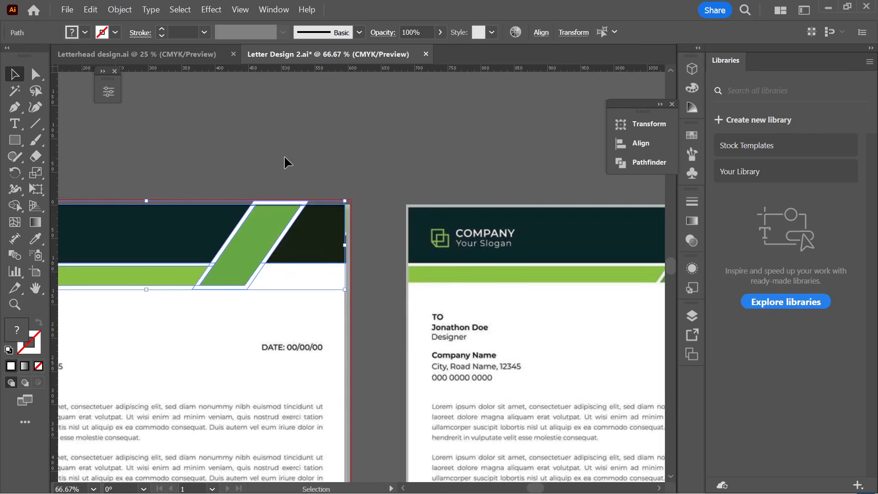
click(226, 245)
drag(226, 246, 291, 141)
key(ctrl+z)
key(ctrl+z)
- With Shape Builder, merge the stripe region into solid green and erase the protruding white outline strips
scroll(379, 190, down, 1)
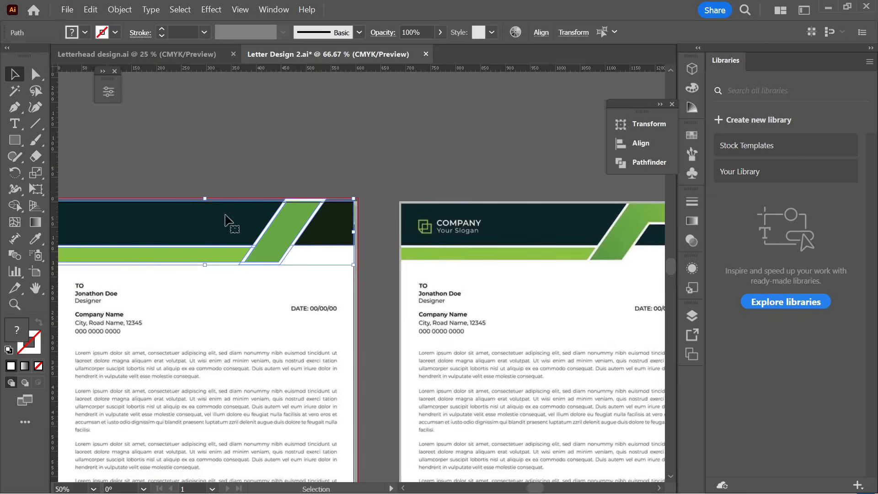
click(16, 205)
scroll(213, 272, up, 1)
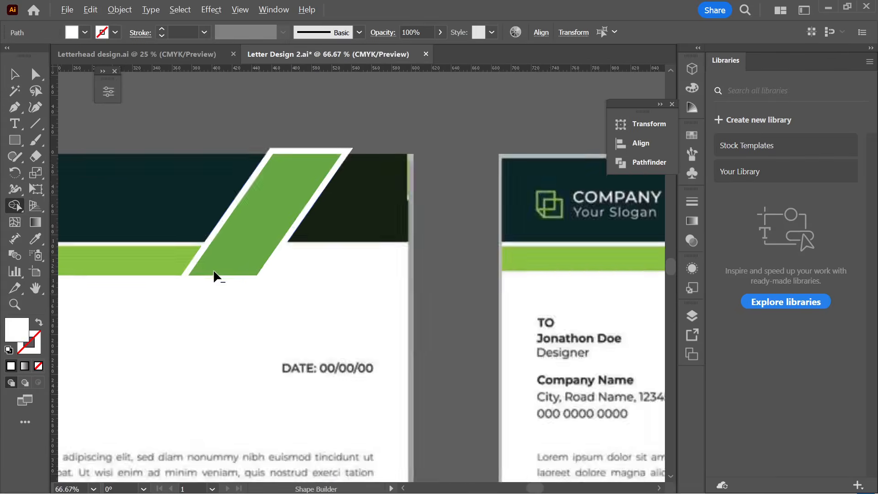
scroll(214, 272, up, 2)
scroll(274, 178, up, 3)
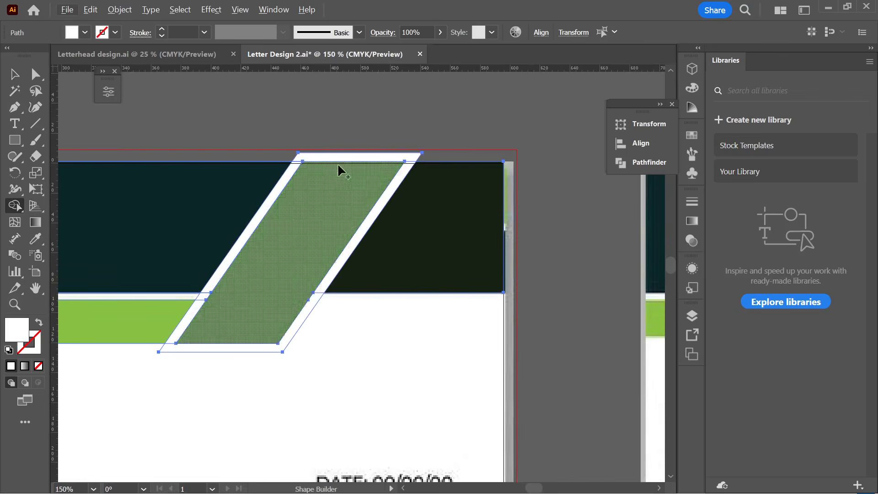
click(339, 170)
alt+click(375, 154)
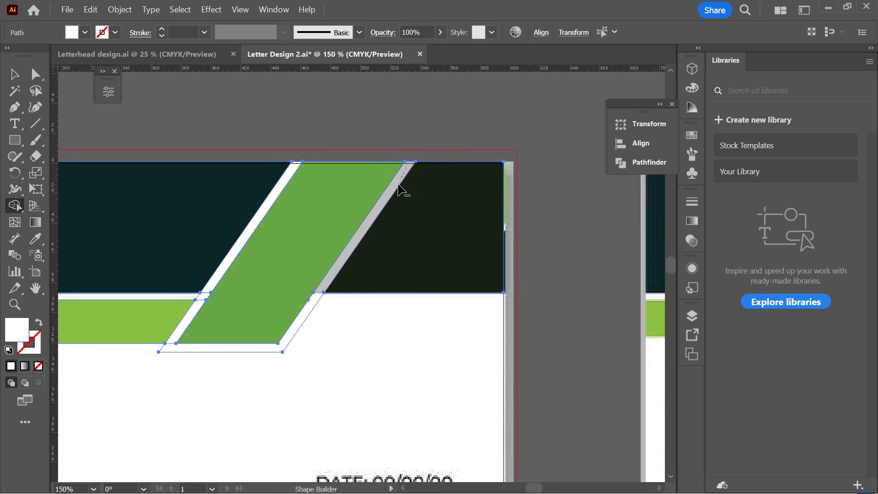
drag(399, 188, 355, 242)
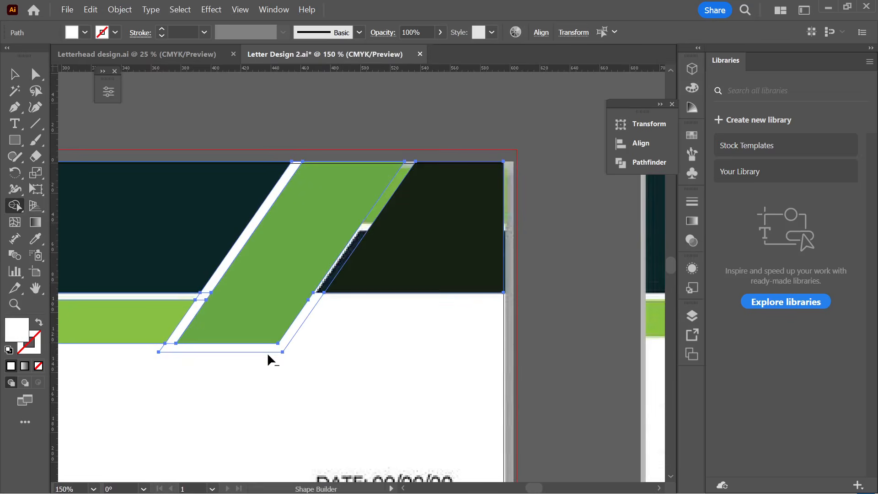
alt+click(280, 347)
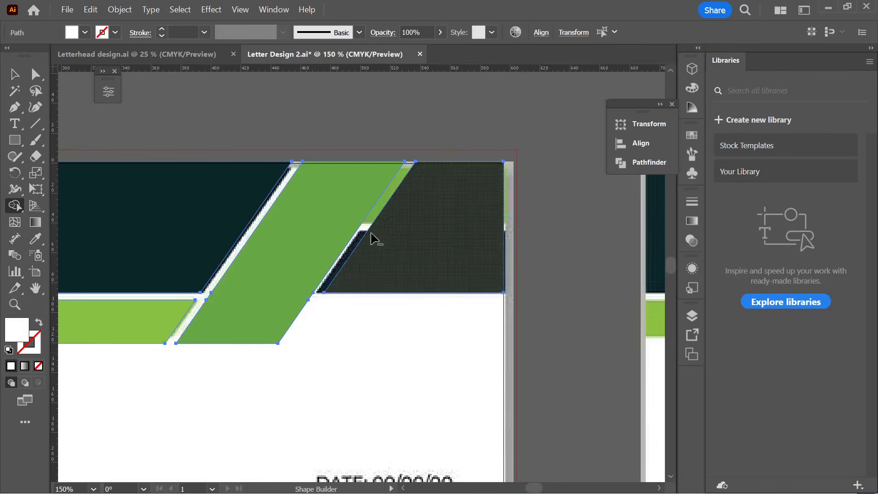
scroll(408, 165, down, 3)
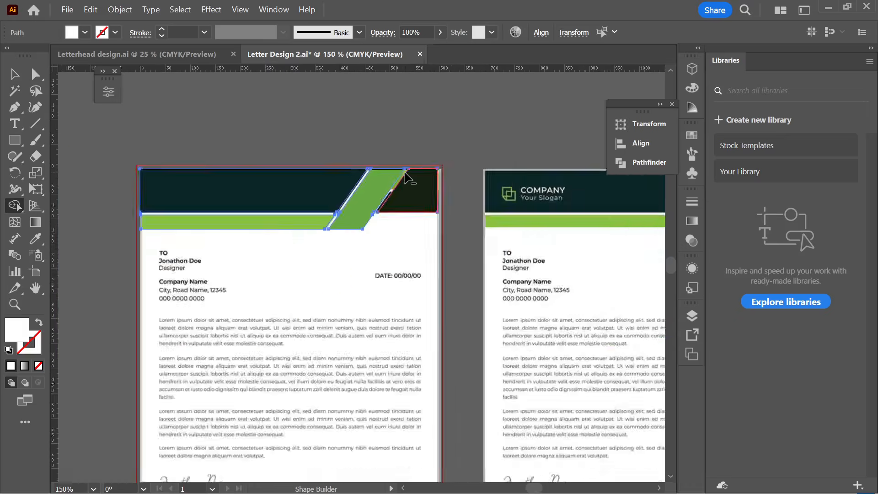
- Deselect the header shapes and scroll over to the reference letterhead
click(14, 74)
click(303, 89)
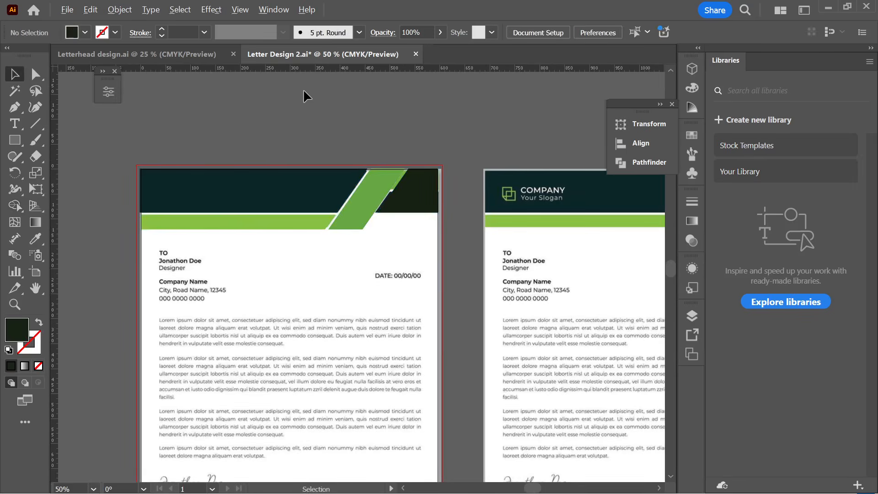
scroll(303, 89, down, 1)
scroll(374, 211, right, 1)
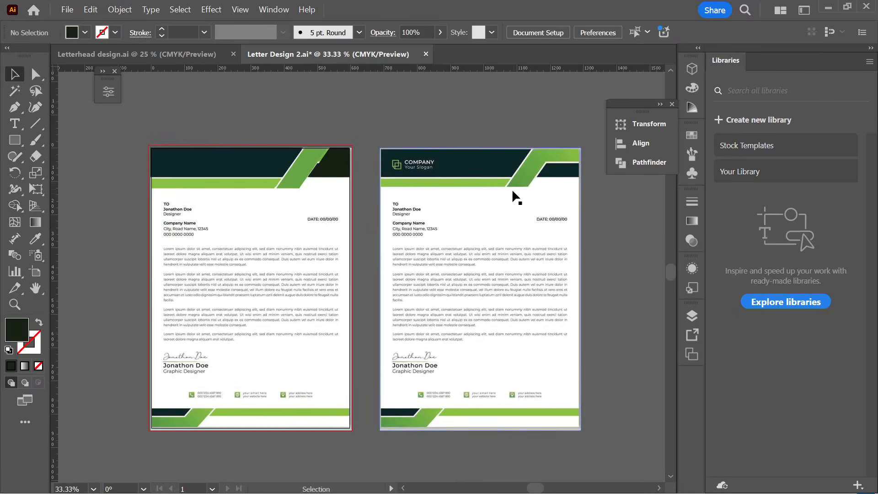
scroll(303, 212, right, 1)
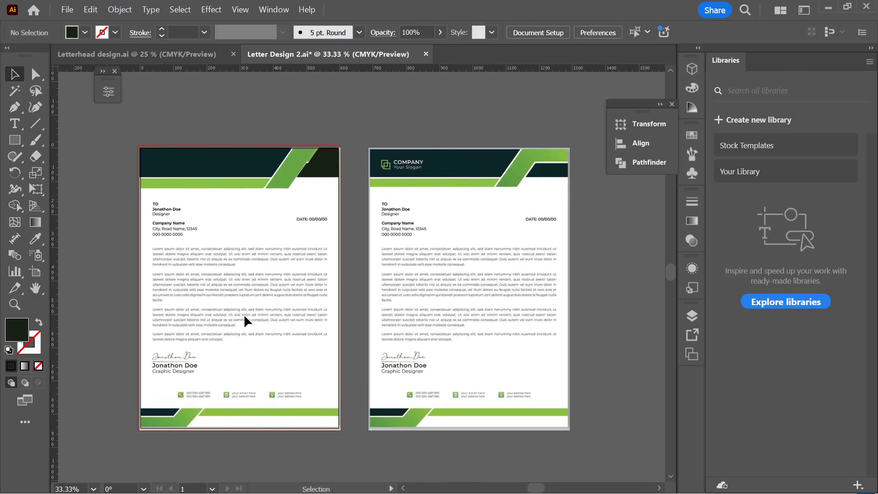
- Select the reference letterhead image, drag it off the left page and delete it
key(a)
click(237, 287)
scroll(237, 287, down, 1)
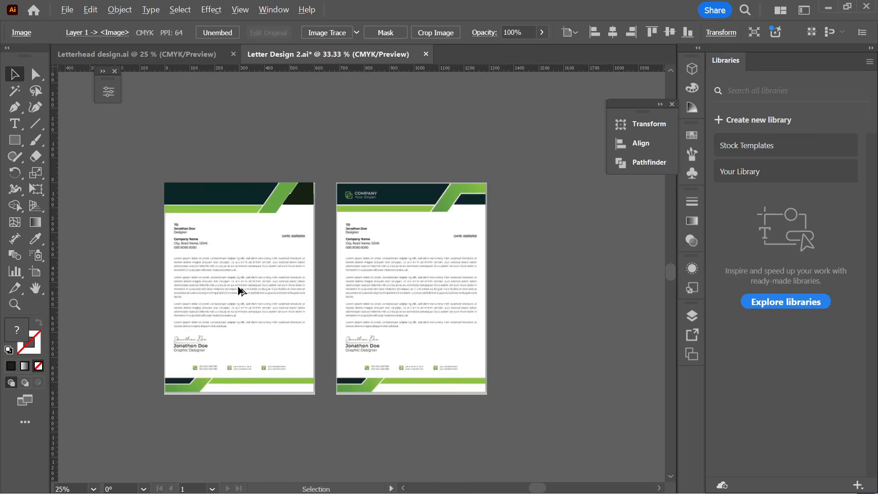
drag(237, 288, 574, 303)
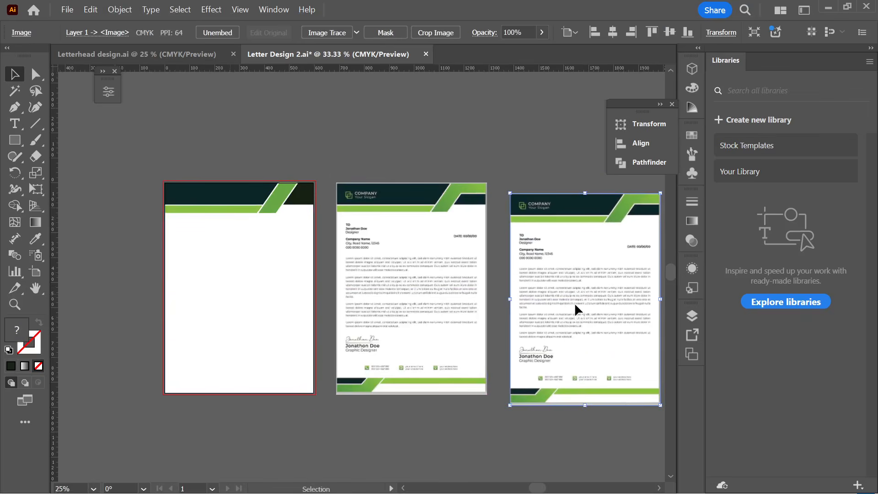
key(Delete)
scroll(283, 218, up, 3)
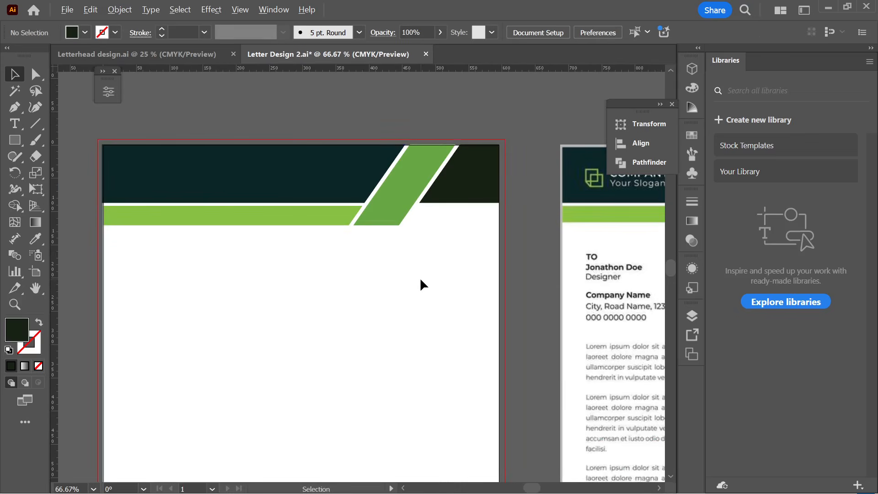
scroll(420, 277, down, 1)
drag(435, 275, 231, 275)
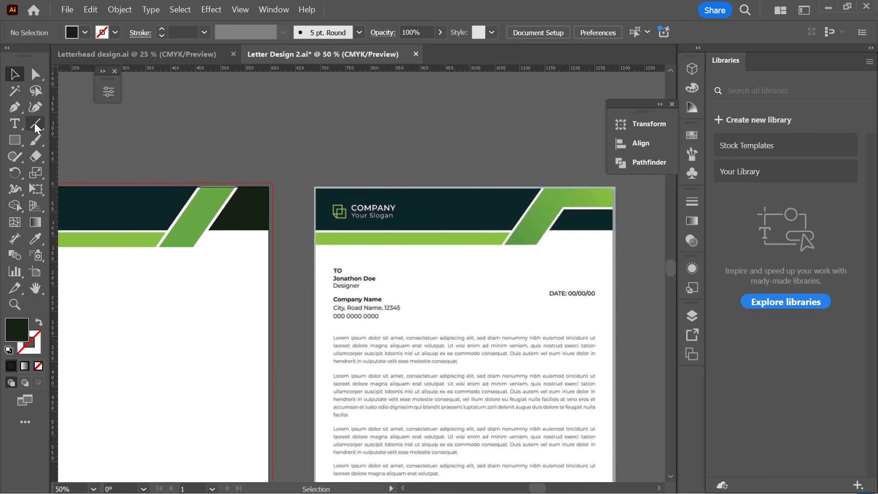
- Draw a horizontal line across the dark header and give it a 3 pt stroke
drag(35, 123, 54, 123)
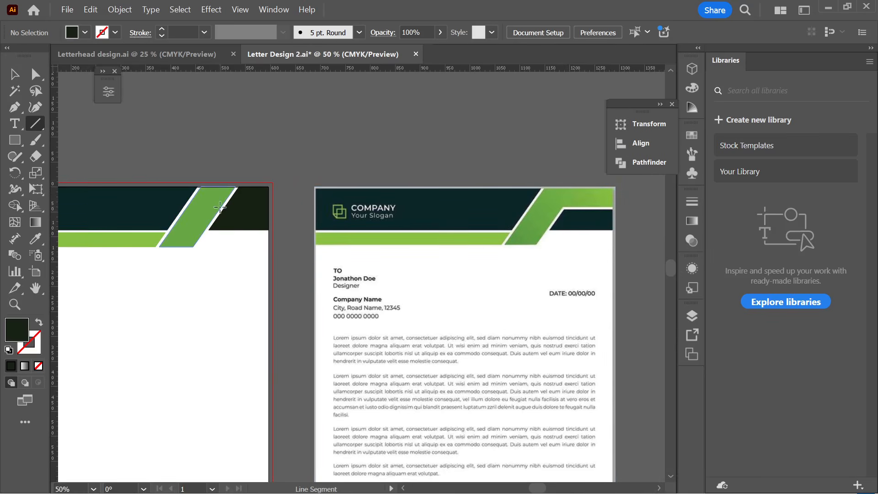
drag(220, 208, 283, 207)
click(14, 73)
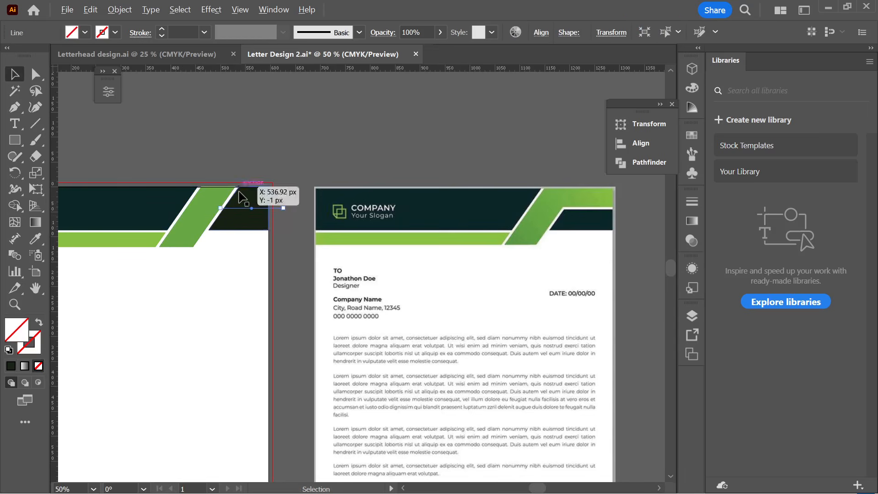
scroll(245, 192, up, 3)
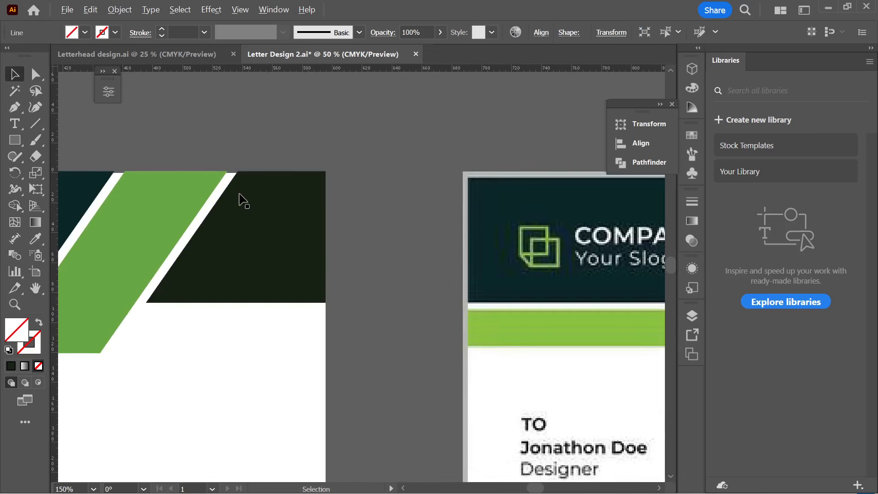
click(161, 30)
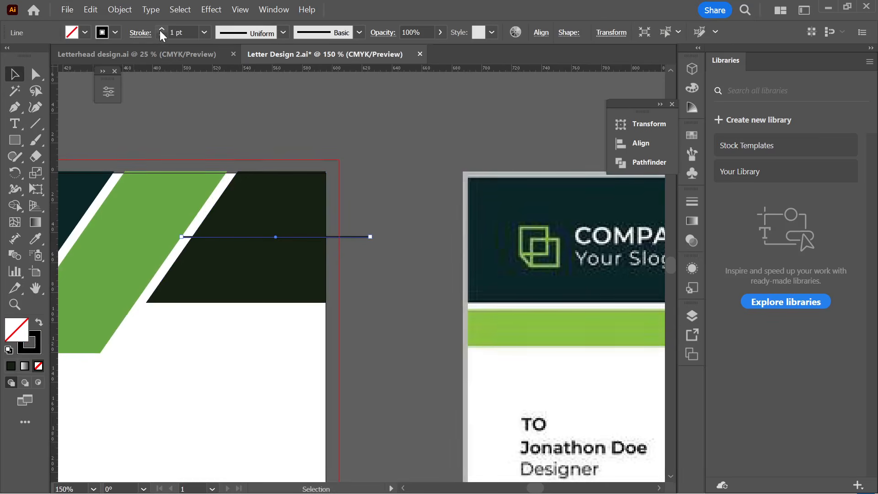
click(161, 29)
click(161, 30)
- Set the line's stroke colour to white from the swatches
click(434, 230)
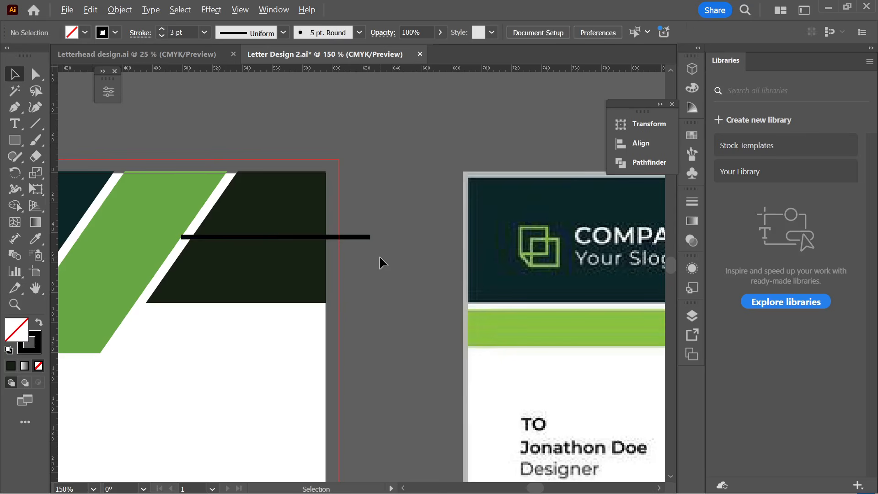
key(ctrl+minus)
click(371, 244)
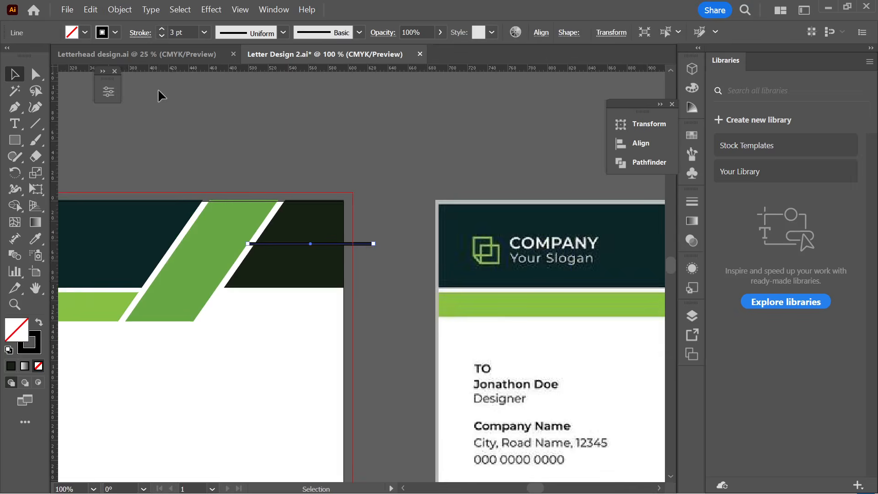
click(106, 32)
click(28, 84)
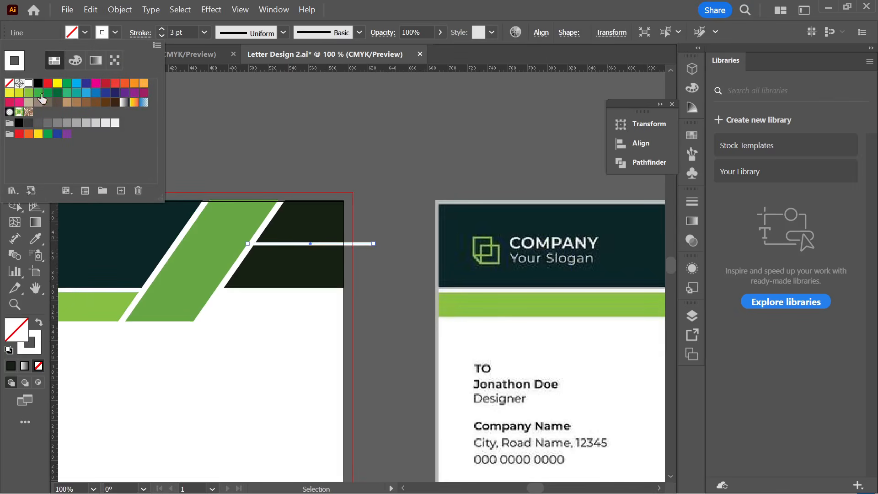
click(388, 180)
scroll(389, 183, right, 3)
scroll(366, 219, down, 2)
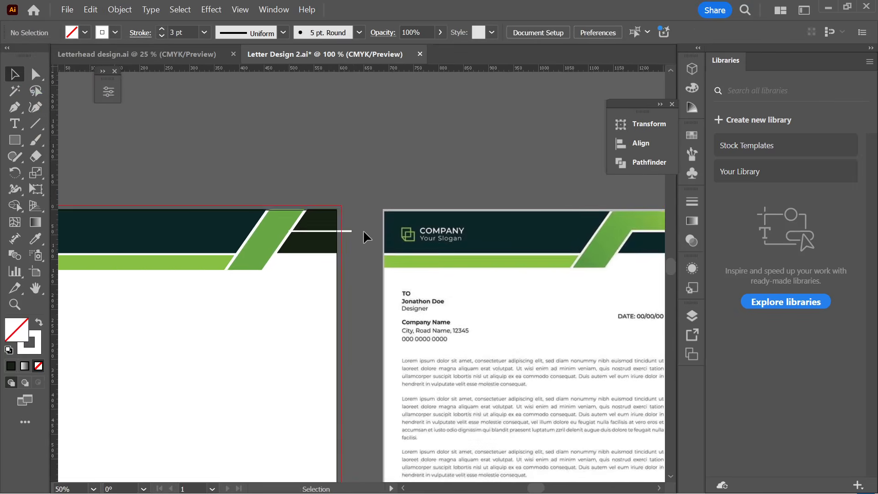
scroll(363, 230, right, 3)
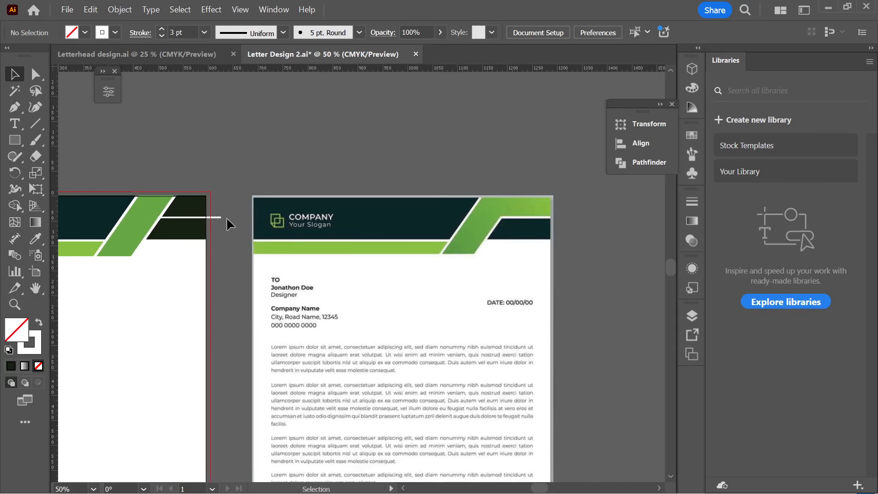
- Select the white cut line and raise its stroke weight from 3 pt to 5 pt
click(222, 216)
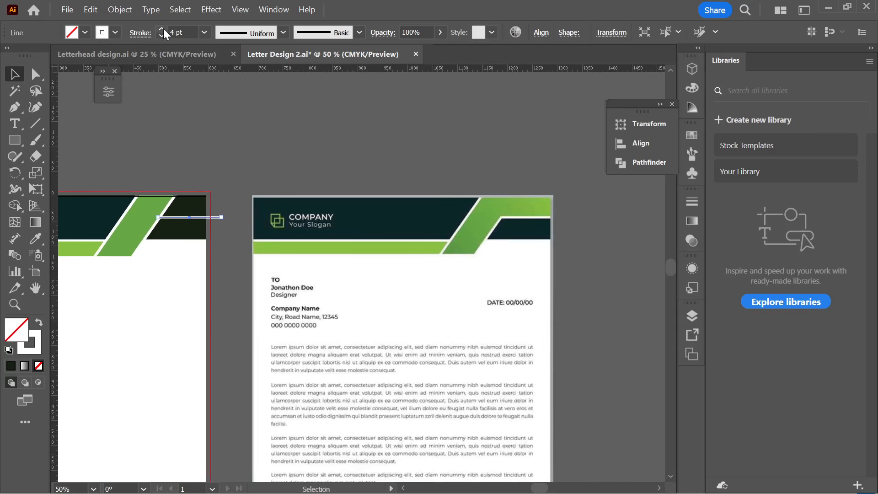
click(205, 143)
scroll(172, 238, up, 2)
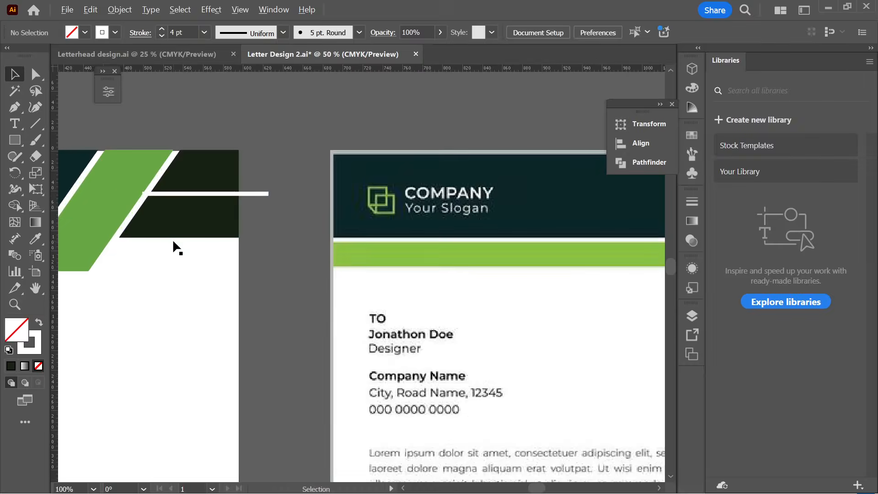
scroll(173, 242, up, 1)
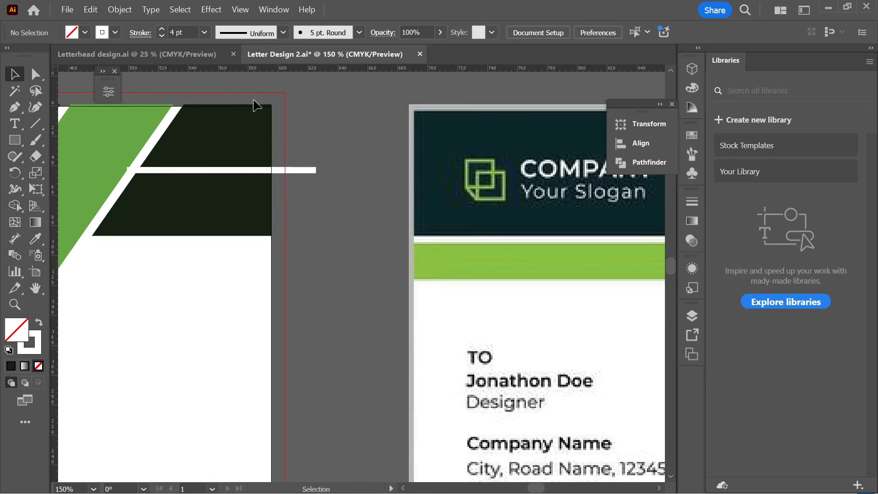
click(312, 172)
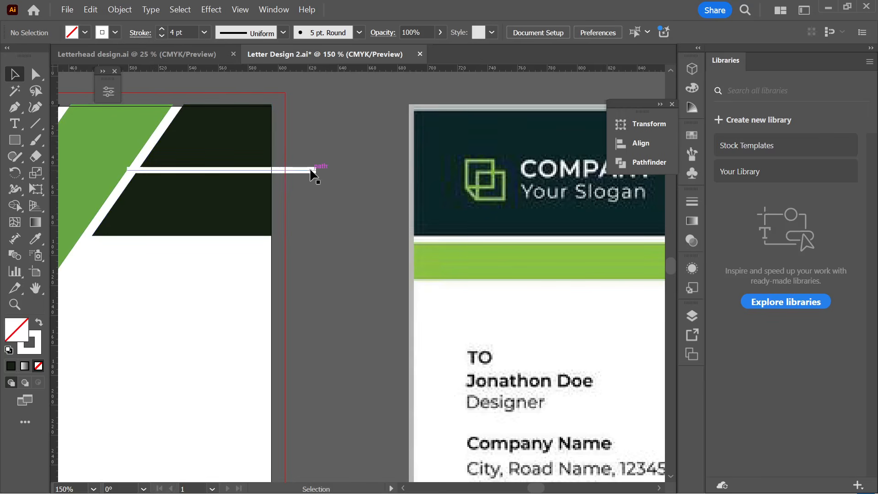
click(164, 28)
click(309, 150)
alt+scroll(308, 150, down, 2)
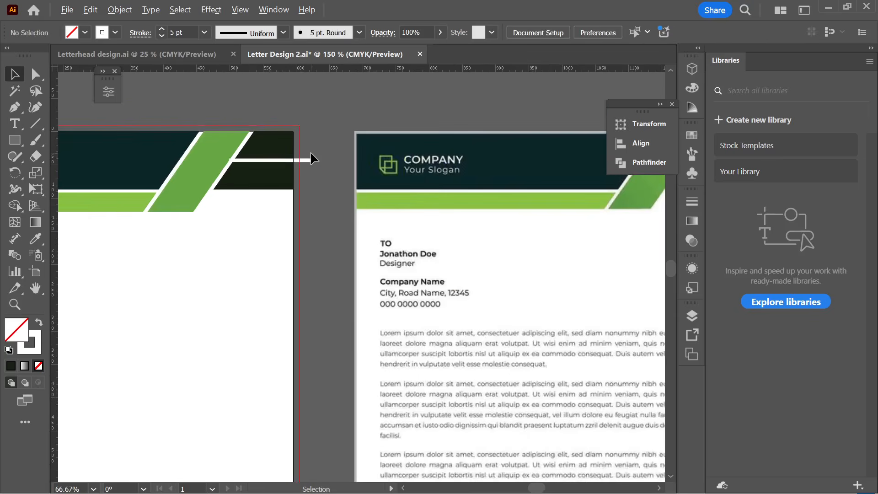
scroll(316, 149, down, 3)
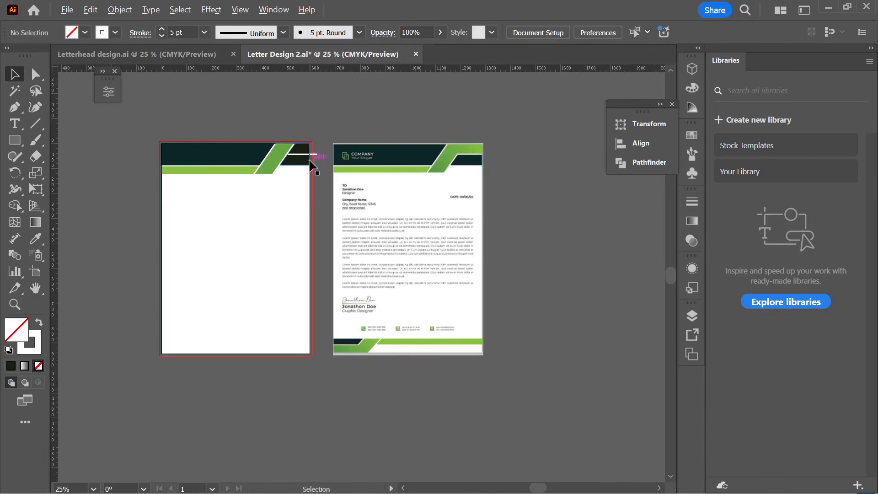
scroll(309, 161, up, 2)
scroll(311, 152, up, 2)
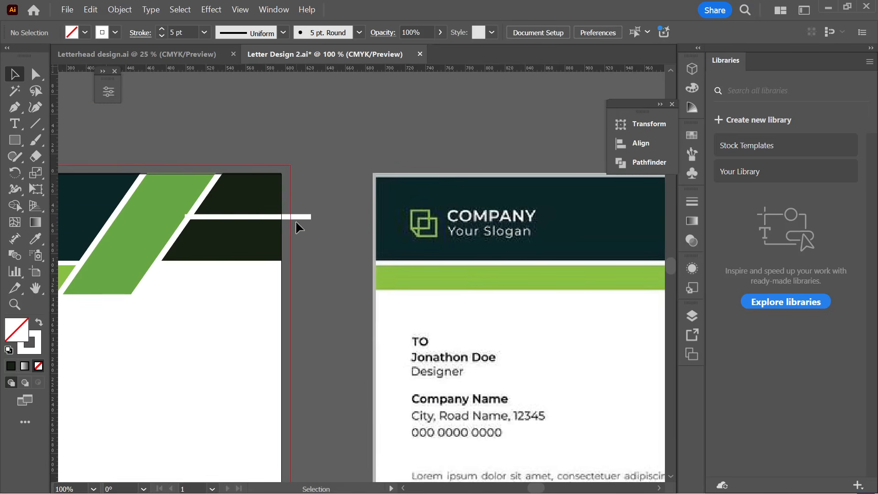
click(242, 218)
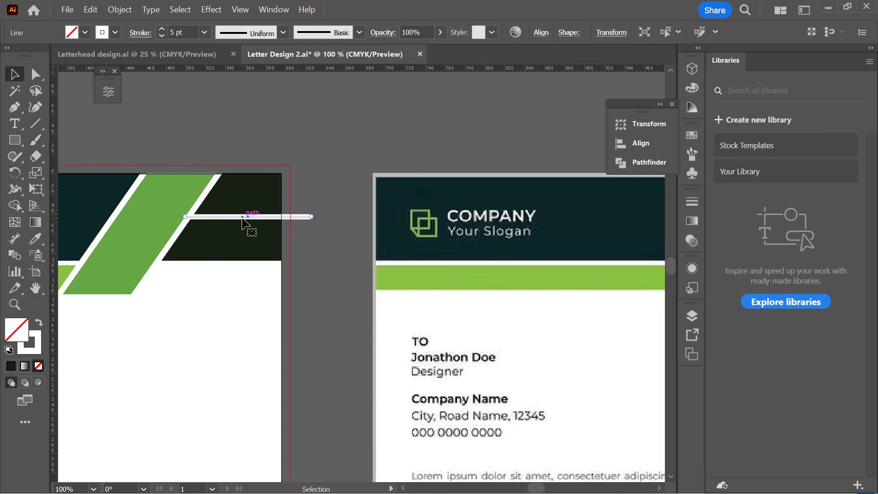
- Expand the 5 pt white line into a filled shape with Object > Expand, keeping Fill and Stroke
click(115, 10)
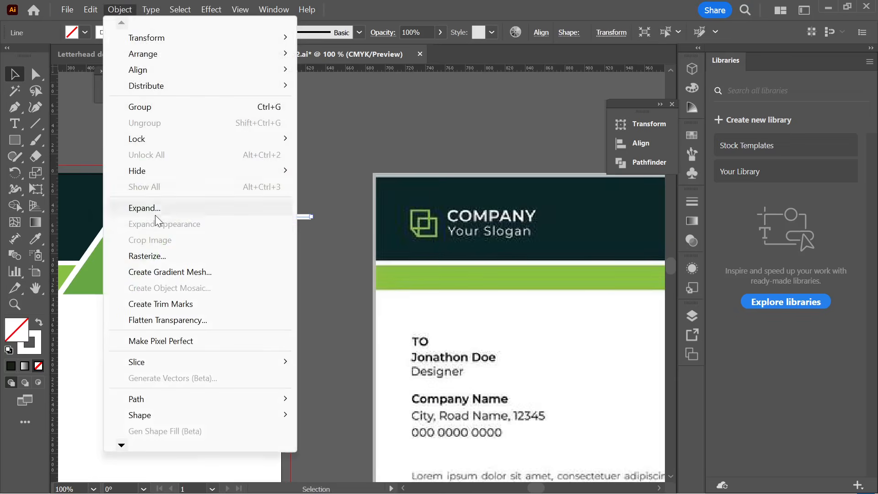
click(155, 214)
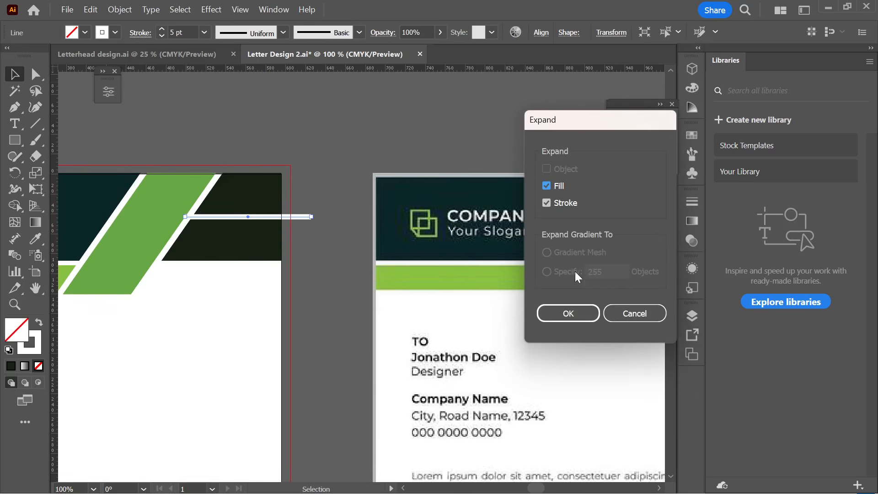
click(567, 316)
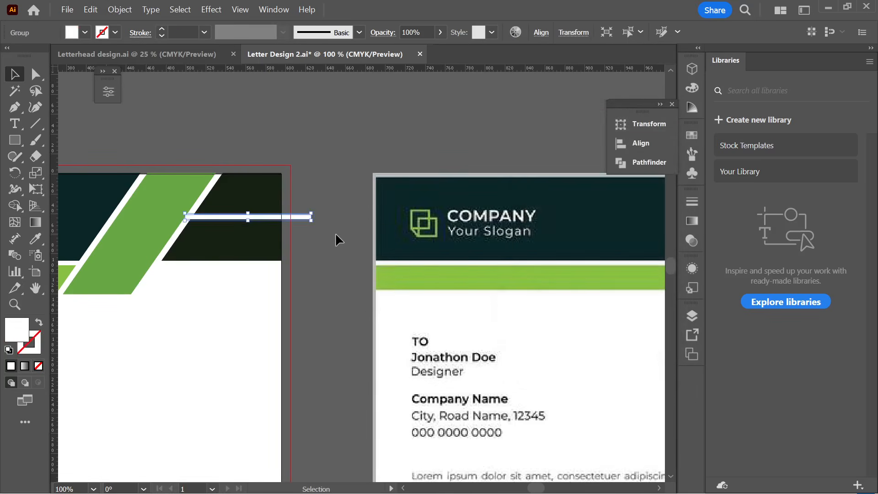
click(335, 233)
drag(321, 222, 249, 196)
click(329, 240)
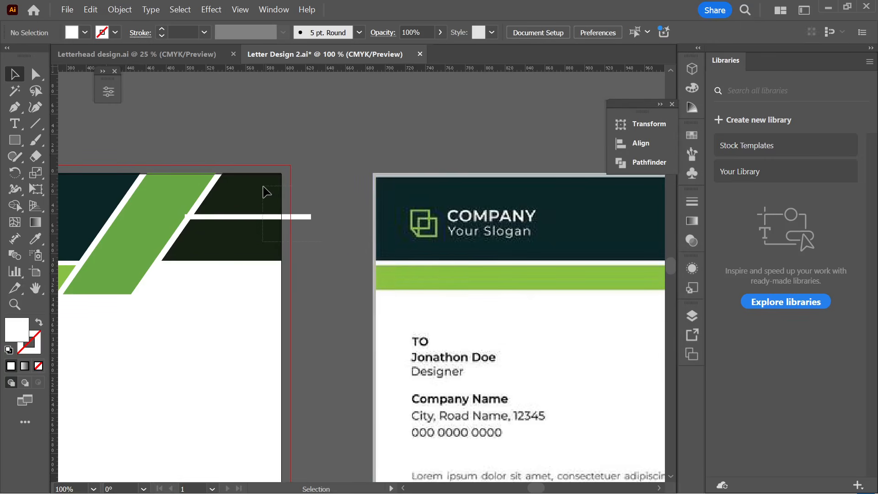
- With Shape Builder, erase the line's overhang beyond the dark block and its small left sliver
key(ctrl+z)
click(18, 206)
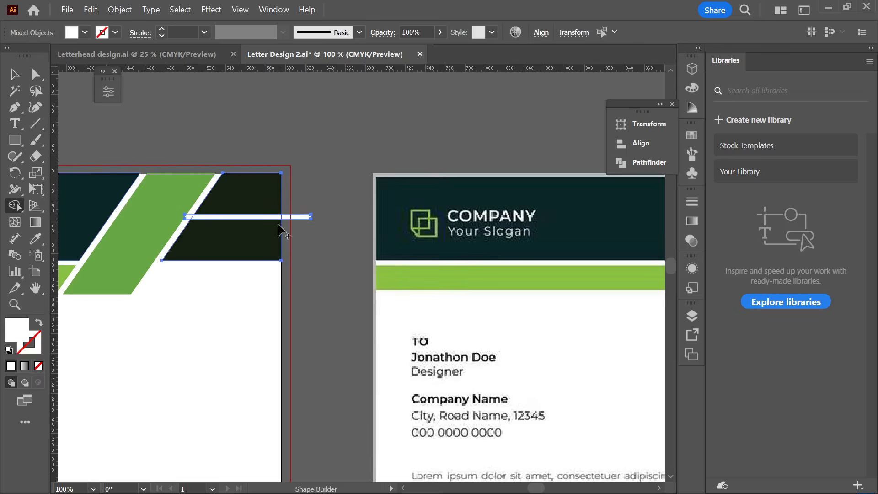
scroll(264, 230, up, 3)
scroll(353, 197, down, 2)
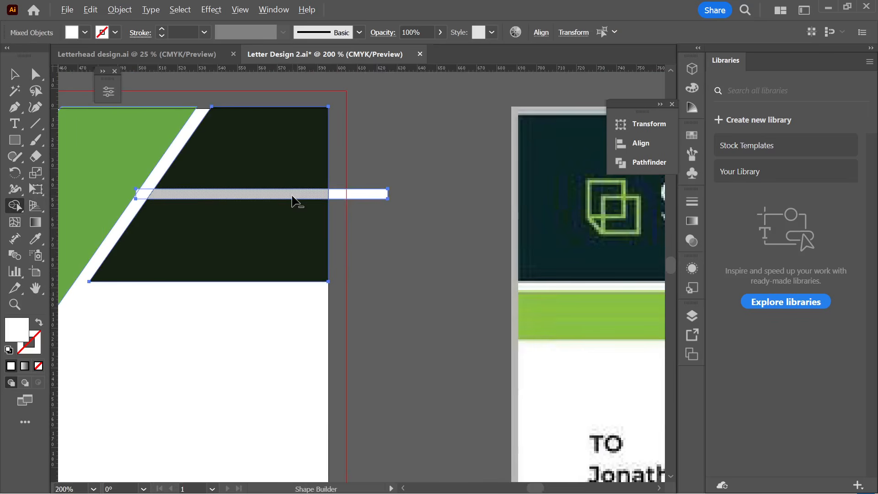
drag(294, 200, 377, 198)
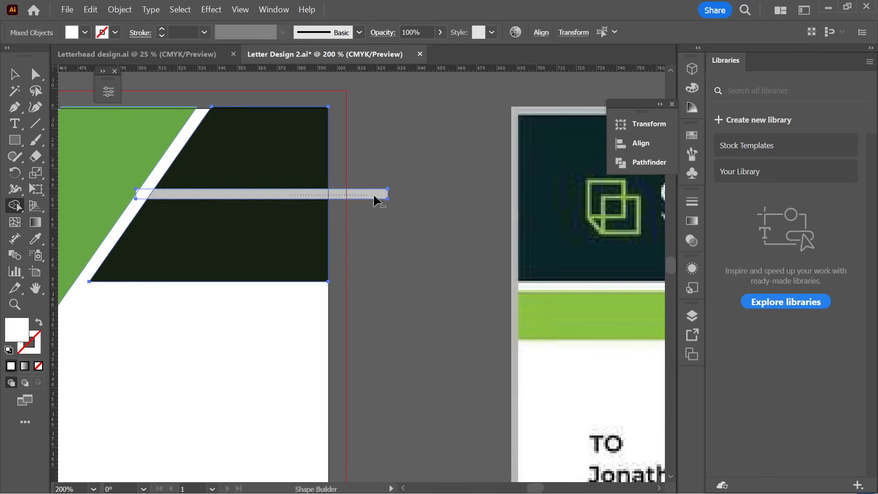
alt+click(142, 194)
scroll(218, 201, down, 1)
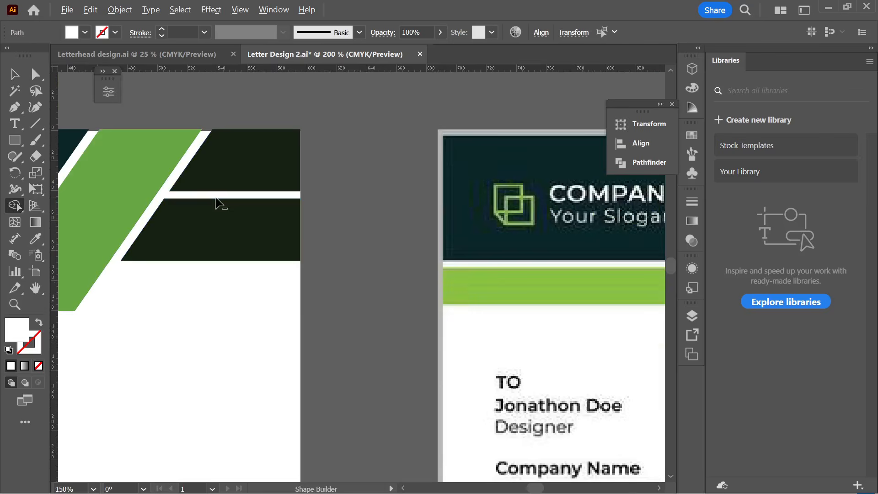
- Pan to show the whole header and select the upper dark bar at the top right
key(v)
click(358, 143)
scroll(358, 143, down, 2)
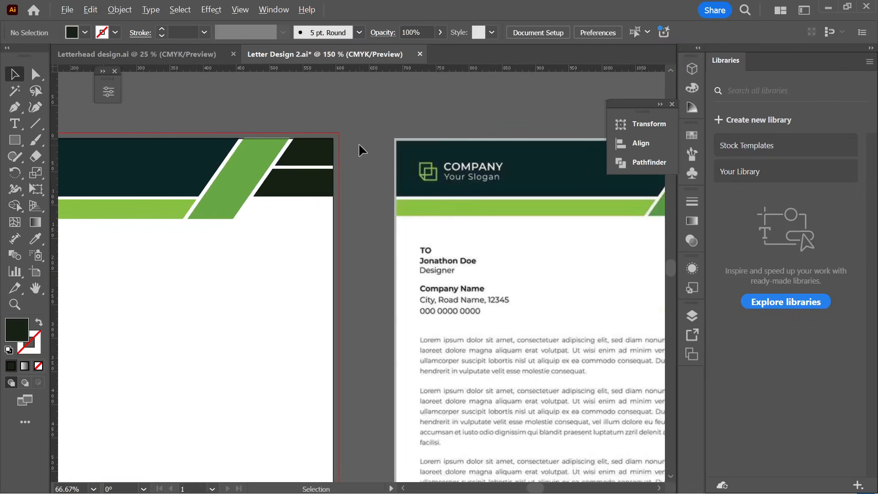
scroll(362, 147, down, 1)
drag(360, 145, 242, 150)
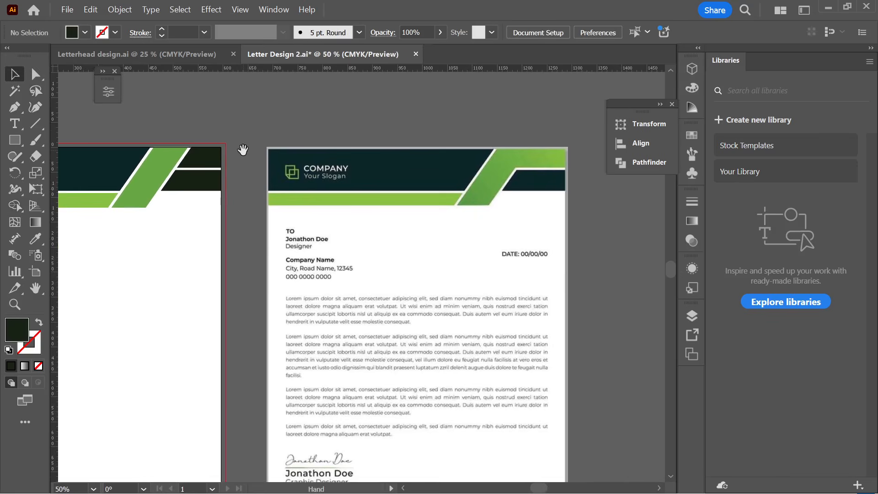
click(201, 158)
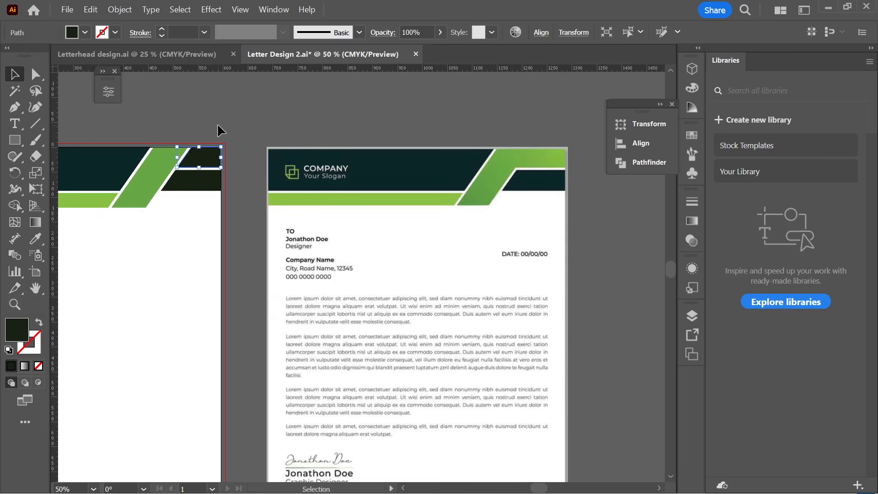
- Draw a rectangle over the header's top-right gap, stretched left to meet the green band
scroll(218, 124, up, 1)
scroll(191, 158, up, 3)
key(space)
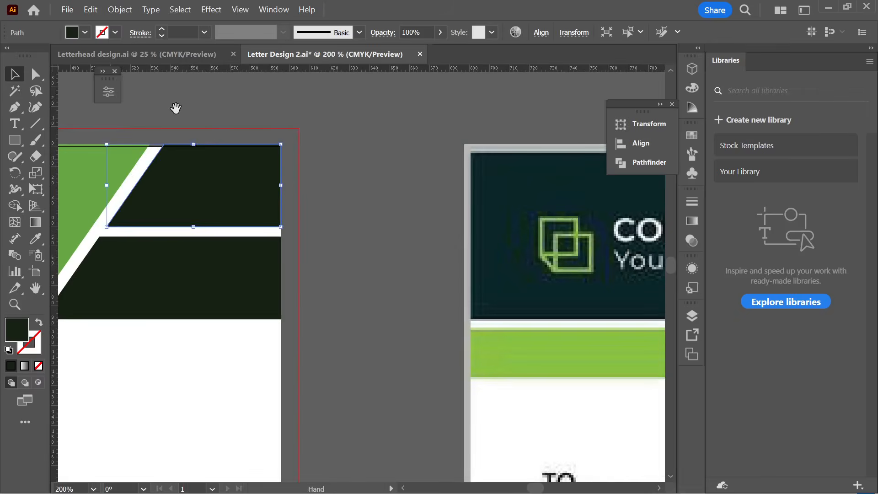
drag(175, 108, 282, 111)
click(390, 118)
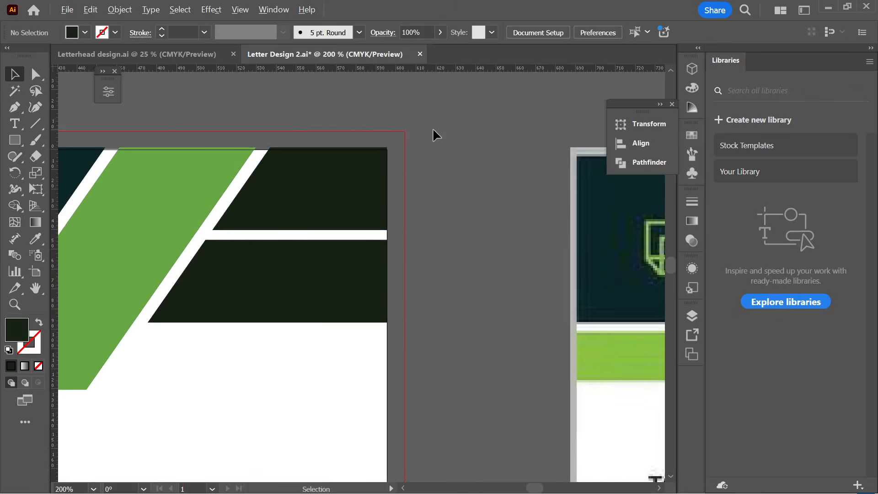
scroll(433, 127, down, 1)
drag(270, 125, 335, 157)
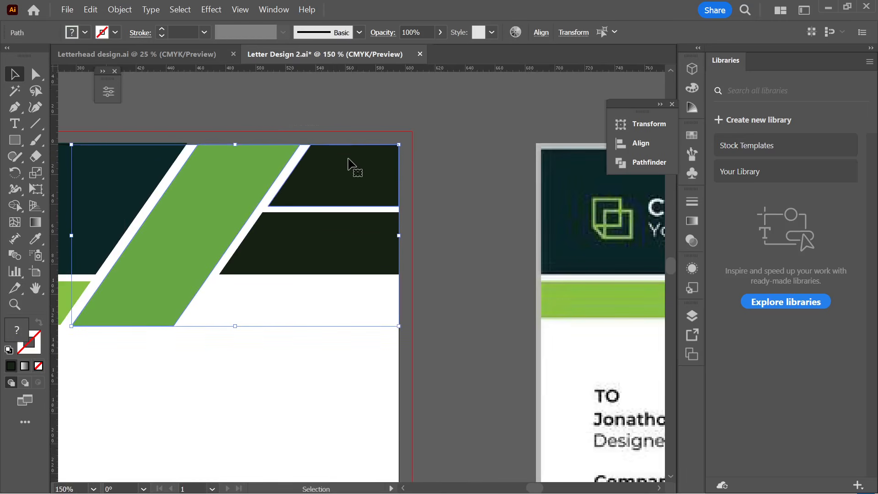
click(455, 176)
scroll(214, 135, up, 1)
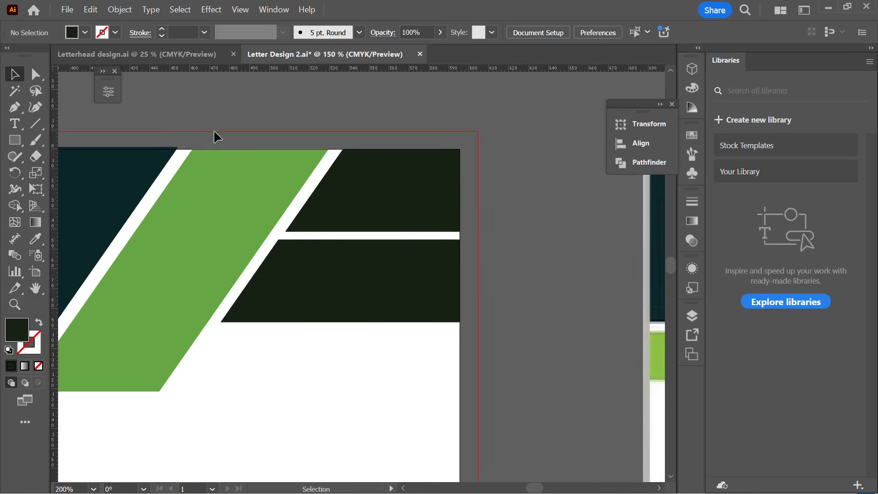
click(344, 172)
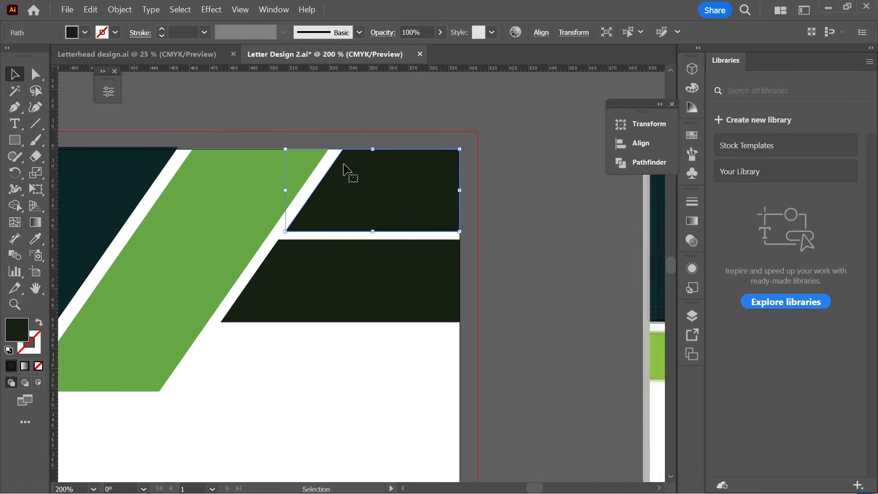
click(354, 137)
click(10, 108)
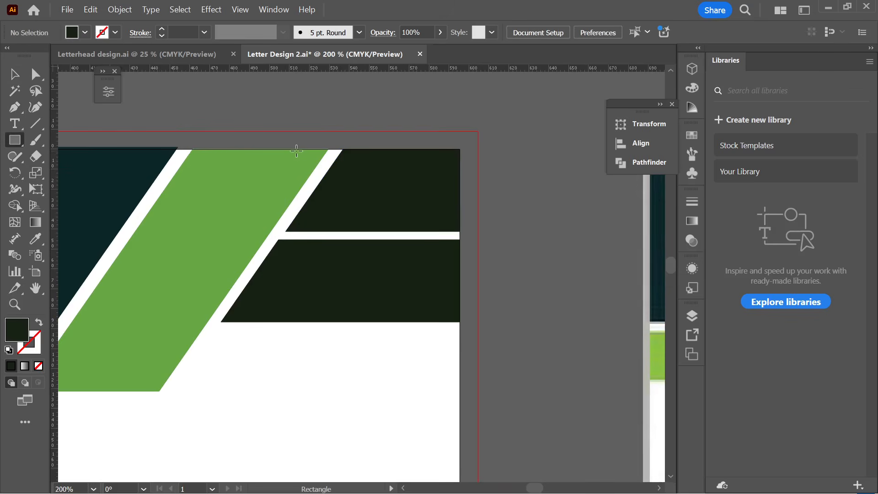
drag(296, 149, 388, 230)
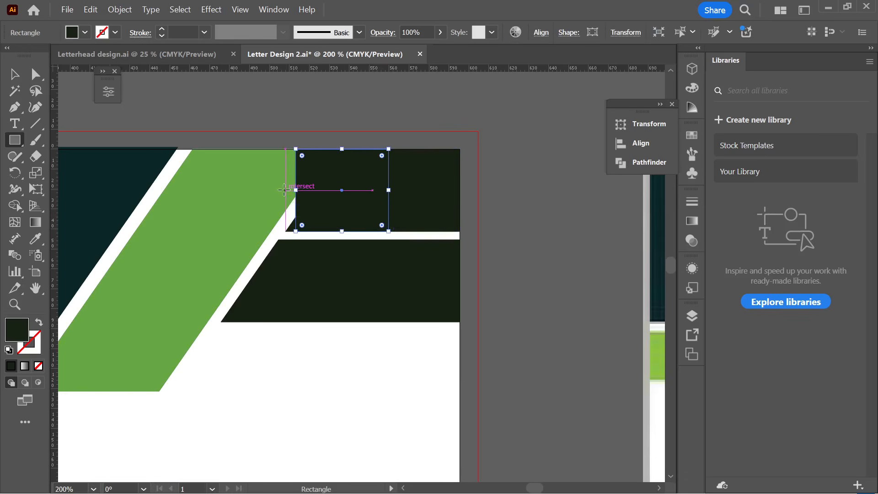
drag(296, 190, 258, 196)
- Merge the green diagonal band with the top-right dark rectangles using Shape Builder
click(13, 70)
click(231, 121)
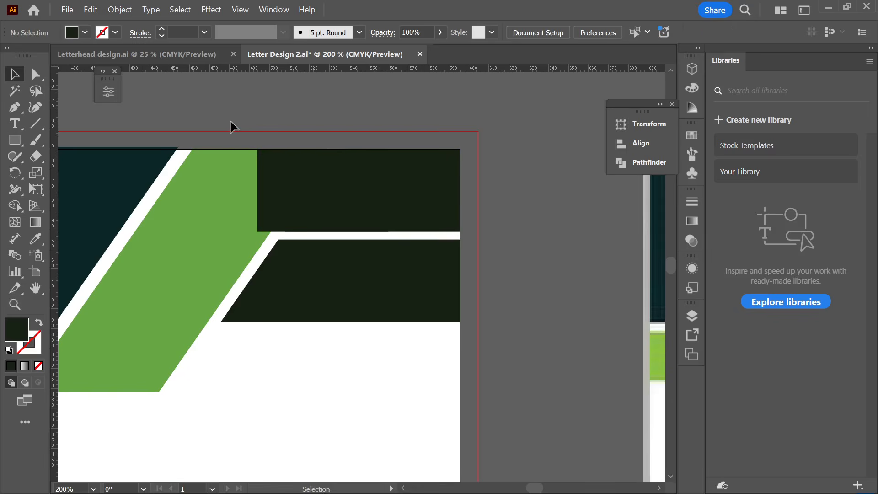
scroll(230, 133, down, 1)
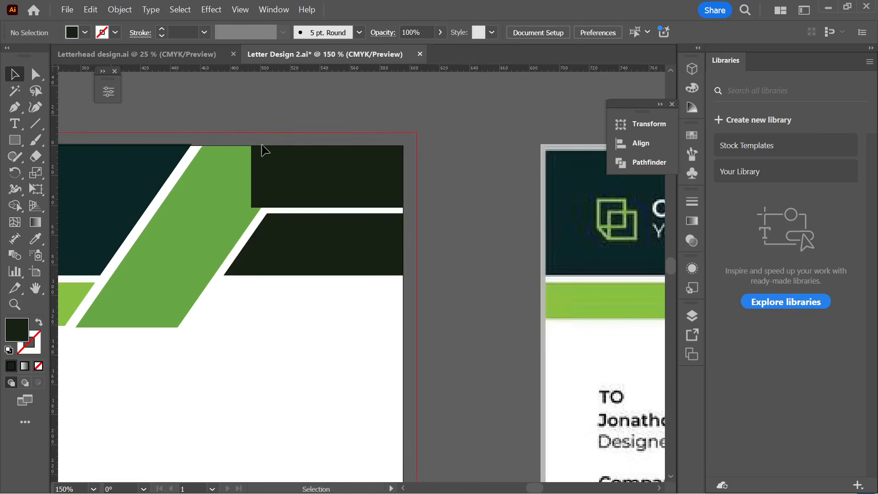
click(333, 186)
click(468, 163)
click(244, 195)
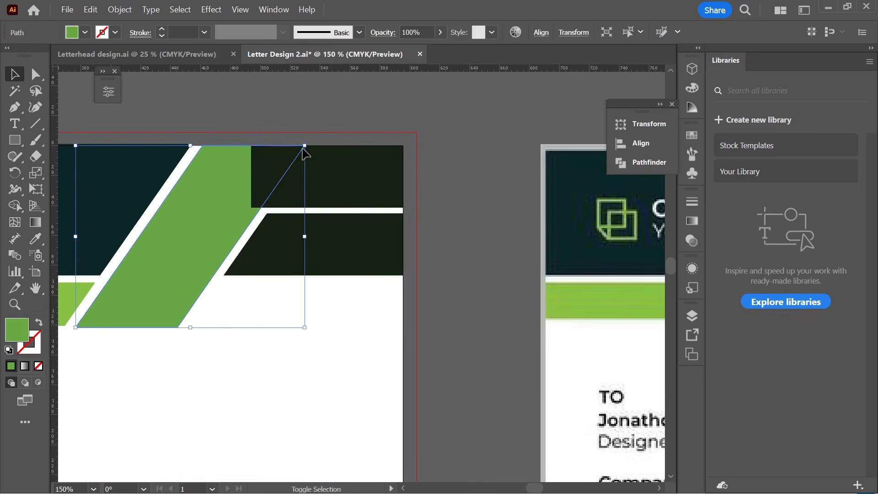
shift+click(325, 170)
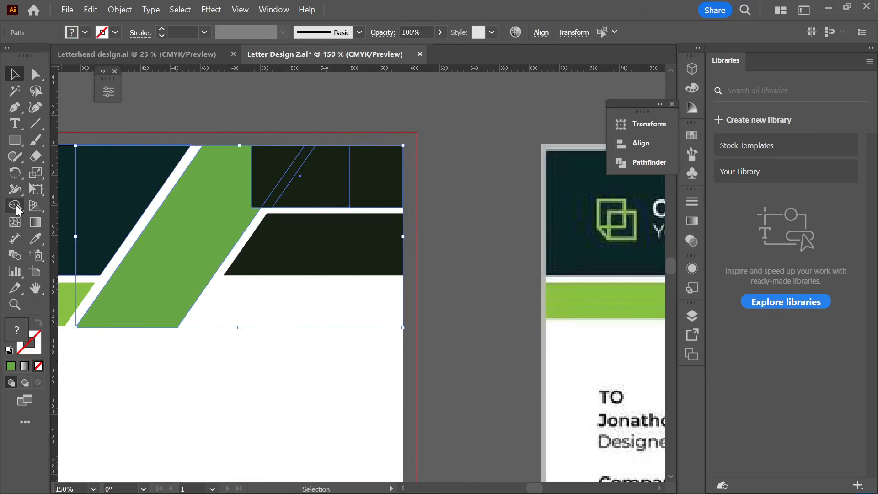
click(16, 205)
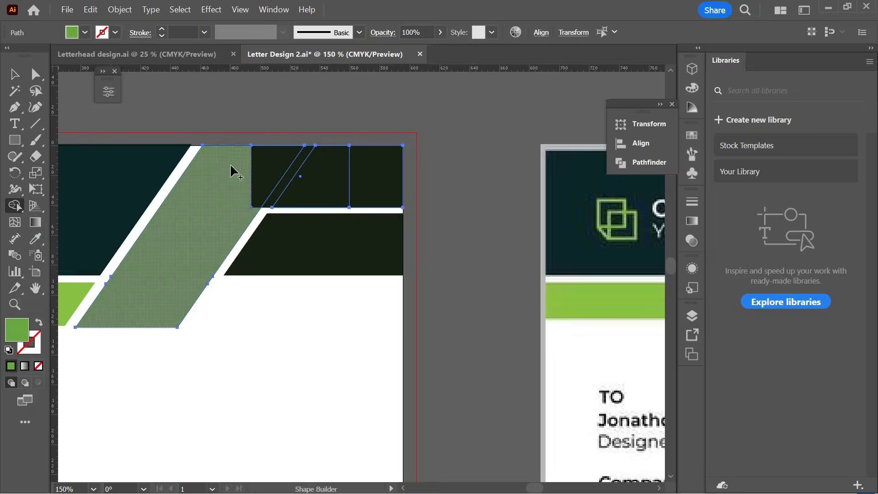
drag(231, 169, 375, 181)
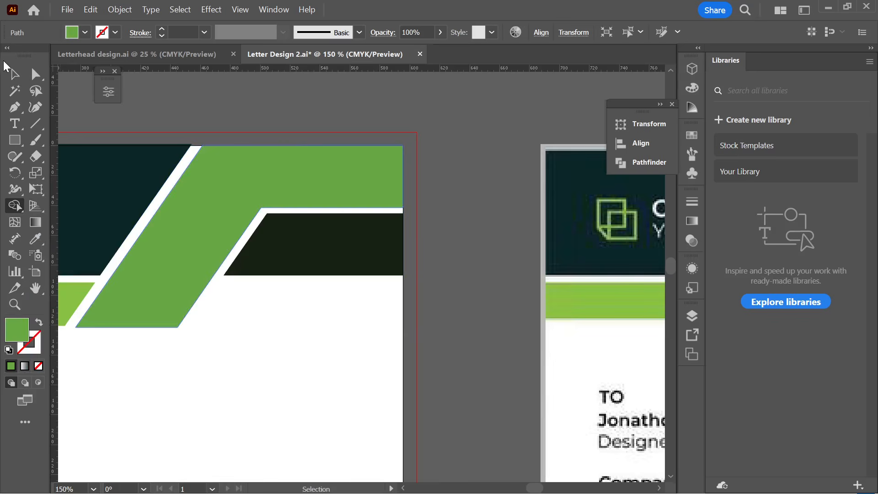
- Nudge the lower dark bar slightly down with the arrow key
click(14, 74)
click(210, 95)
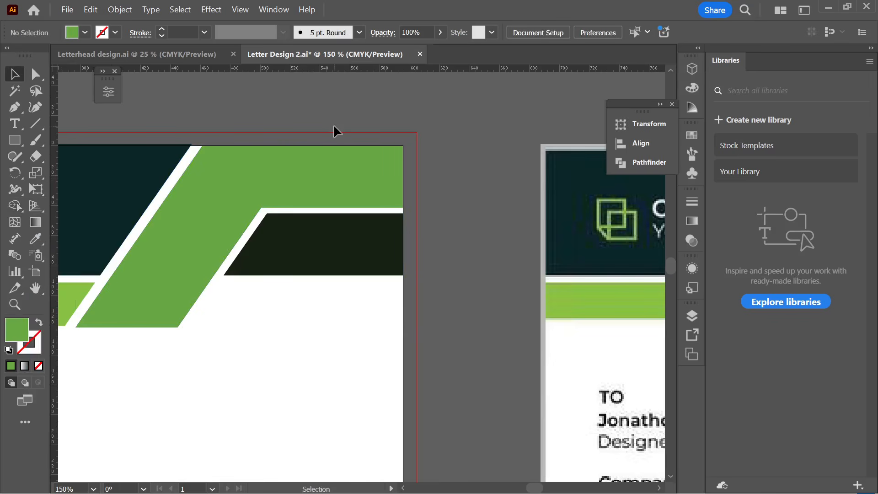
click(347, 240)
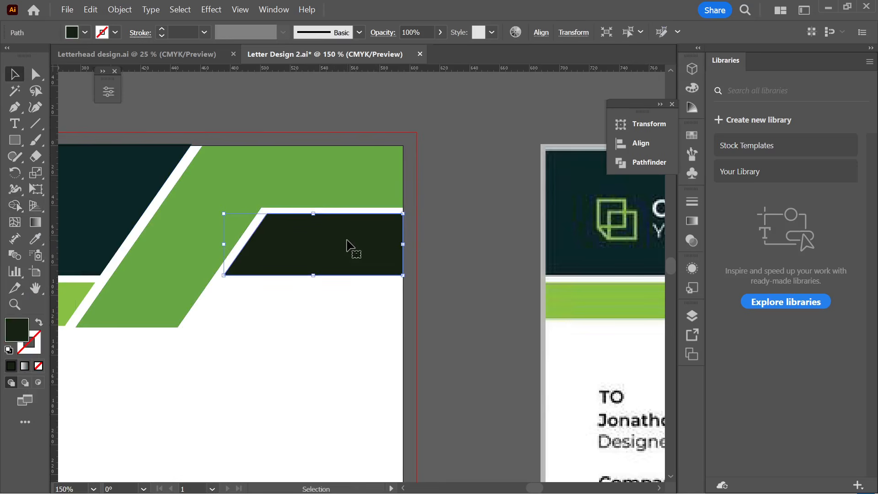
key(Down)
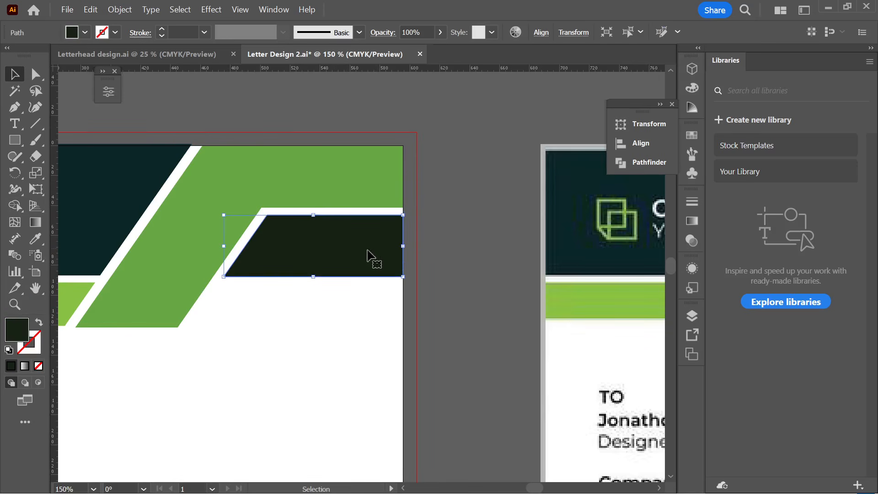
- Save the letterhead document with Ctrl+S
click(491, 227)
scroll(488, 225, down, 2)
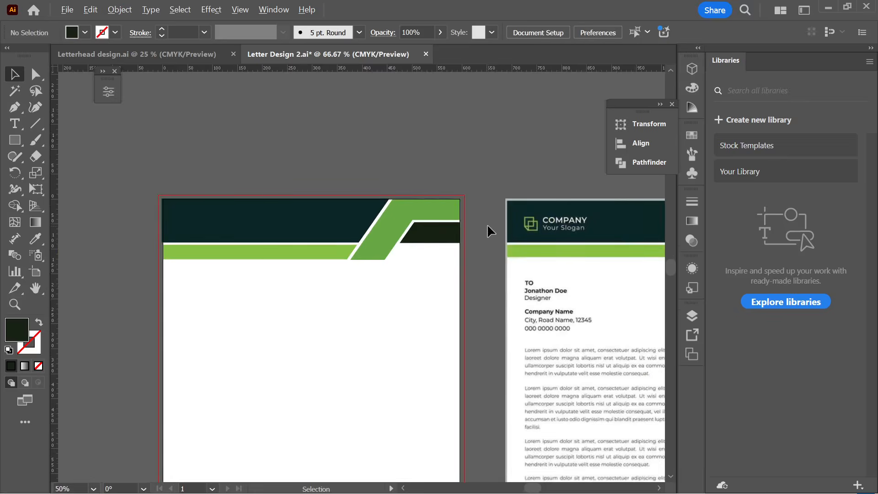
scroll(487, 223, down, 2)
scroll(396, 168, down, 1)
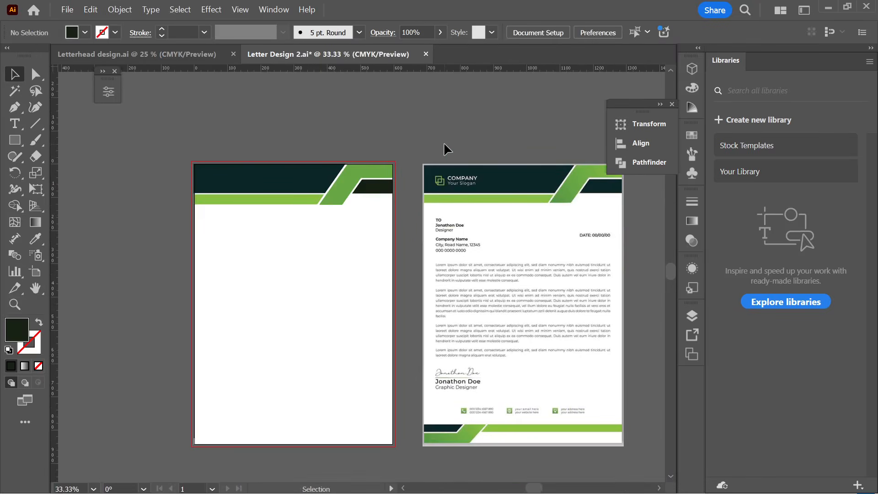
key(a)
key(ctrl+s)
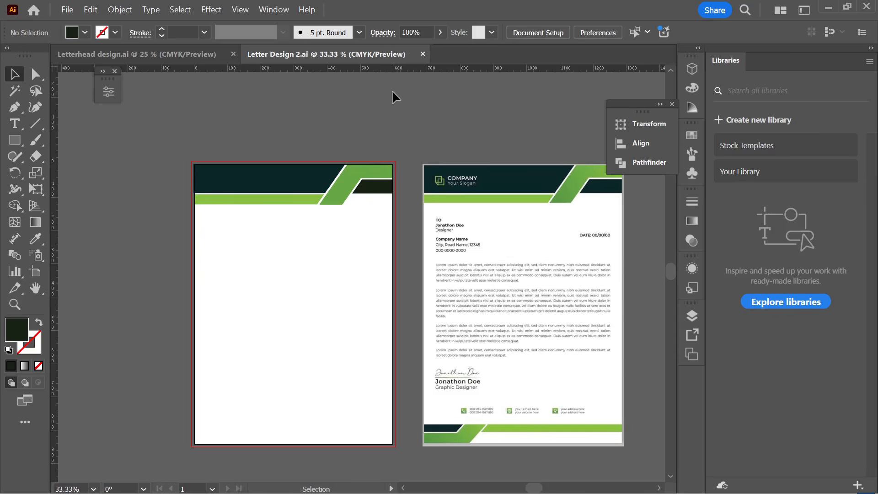
- Select the green parallelogram with the top-right green bar and move the parallelogram aside
scroll(393, 93, right, 2)
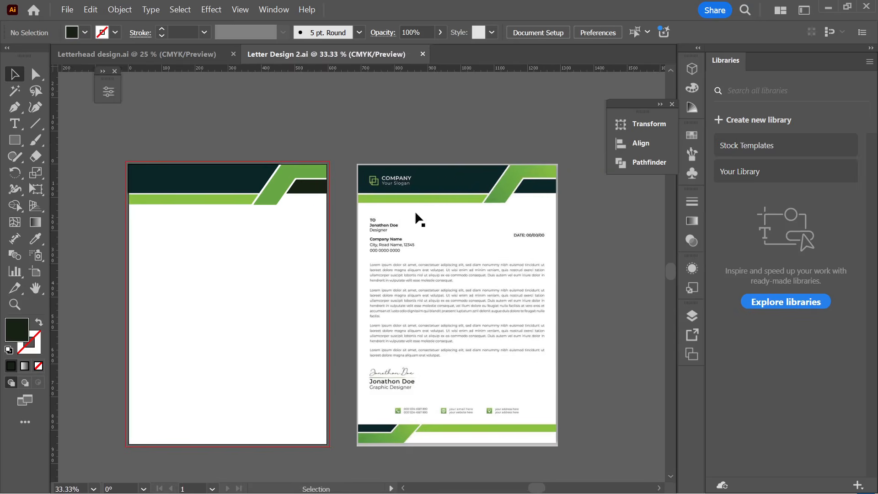
scroll(505, 185, up, 2)
scroll(505, 185, down, 2)
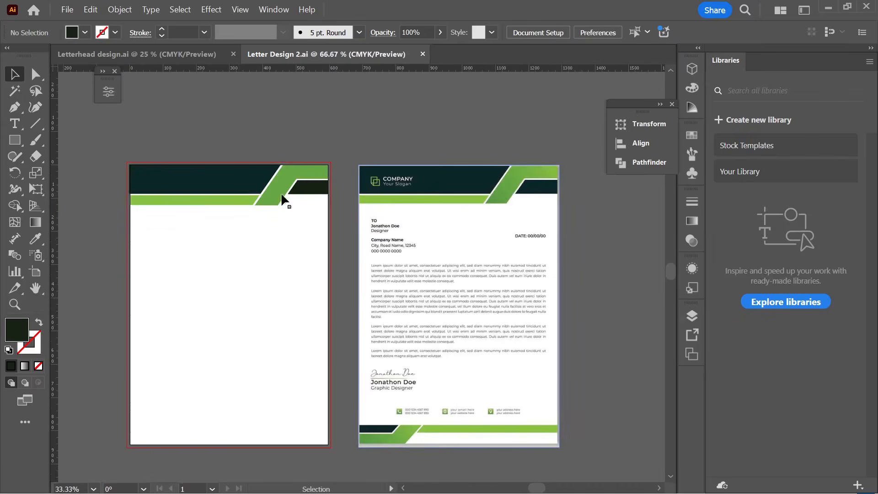
scroll(247, 194, up, 3)
click(364, 198)
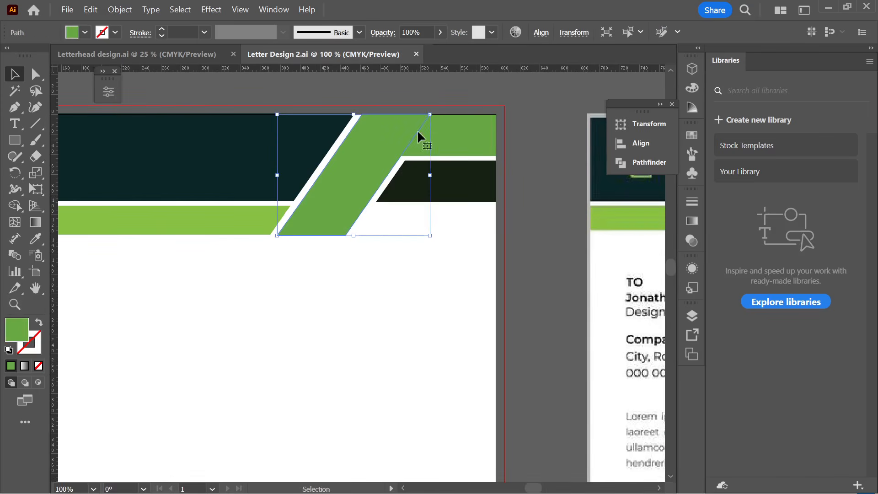
shift+click(414, 141)
shift+click(364, 136)
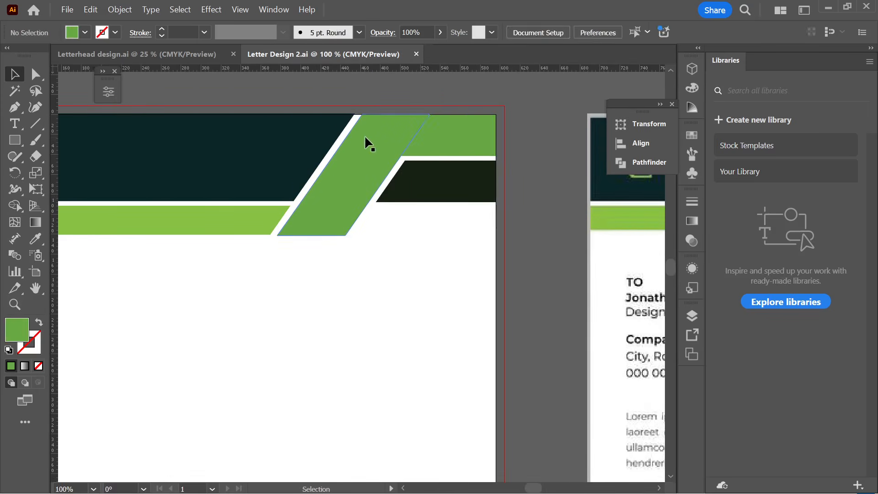
shift+click(364, 135)
shift+click(446, 138)
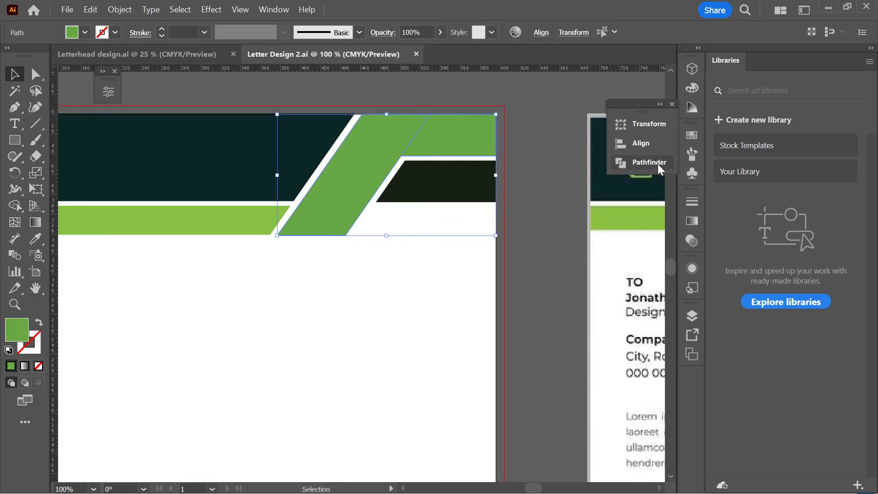
drag(397, 142, 406, 243)
key(ctrl+z)
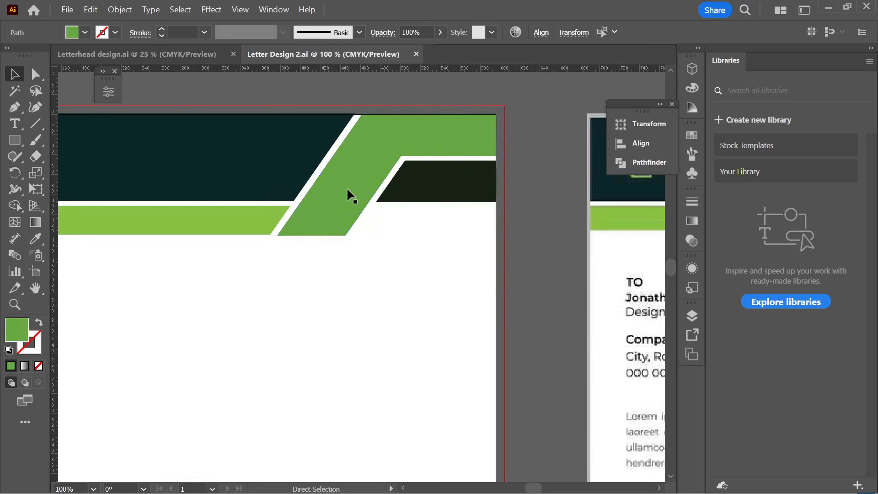
drag(347, 188, 489, 329)
drag(349, 219, 373, 227)
key(ctrl+z)
- Delete the stray duplicate parallelogram beside the page and select the green header shape
click(529, 325)
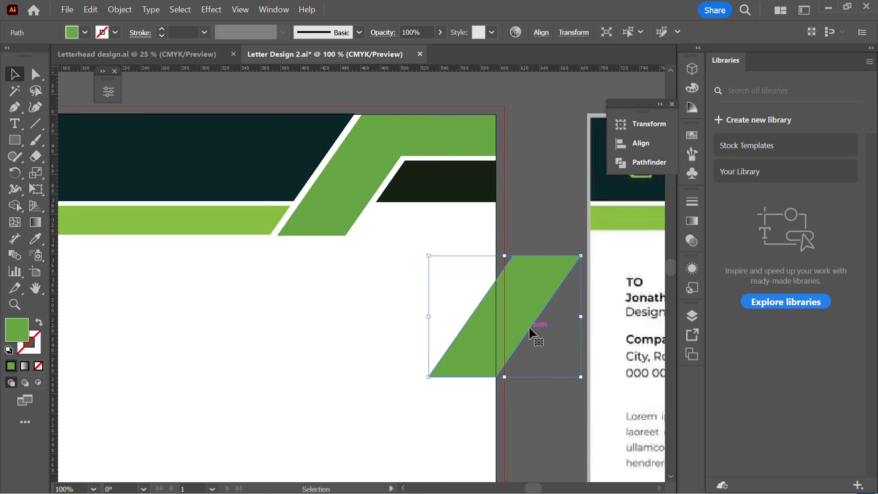
key(Delete)
click(323, 185)
click(386, 284)
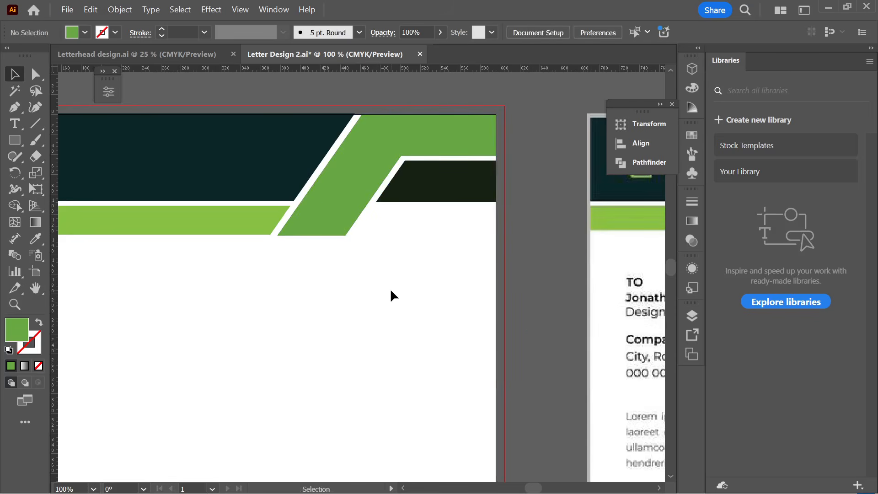
scroll(392, 292, down, 2)
scroll(372, 255, right, 1)
ctrl+click(349, 251)
scroll(347, 251, right, 2)
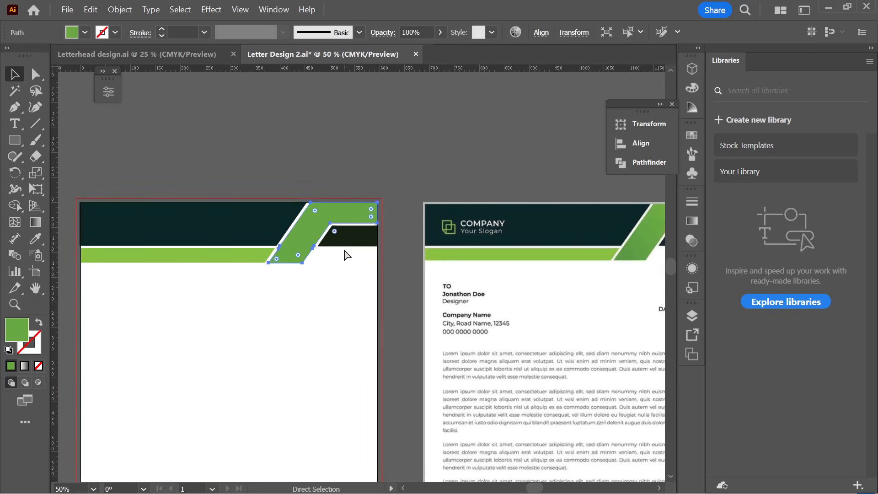
scroll(346, 252, right, 2)
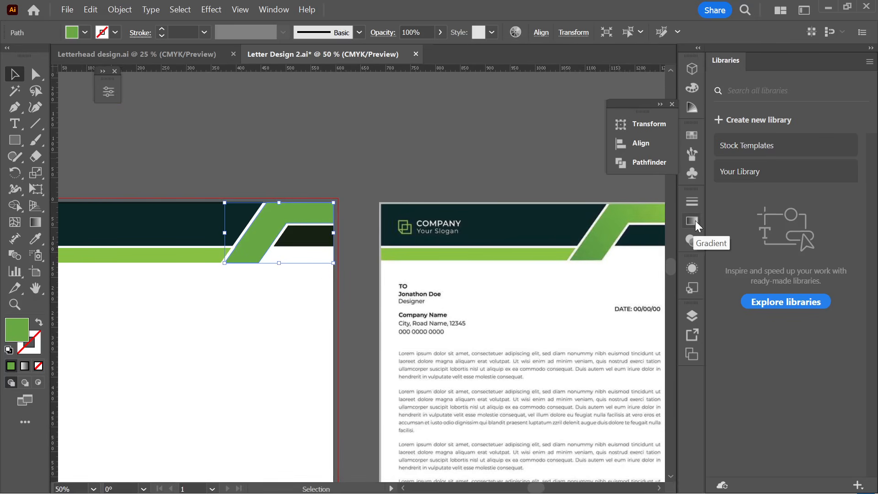
- Apply a gradient fill to the selected green shape from Window > Gradient
click(269, 11)
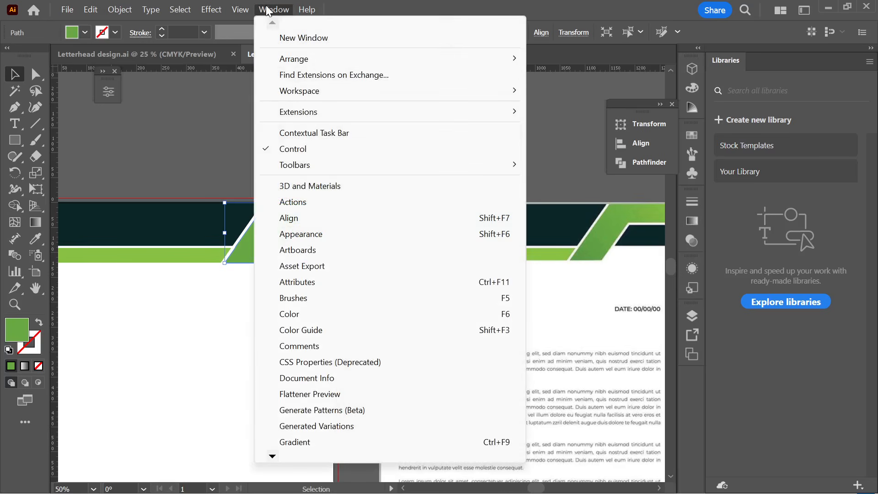
click(292, 441)
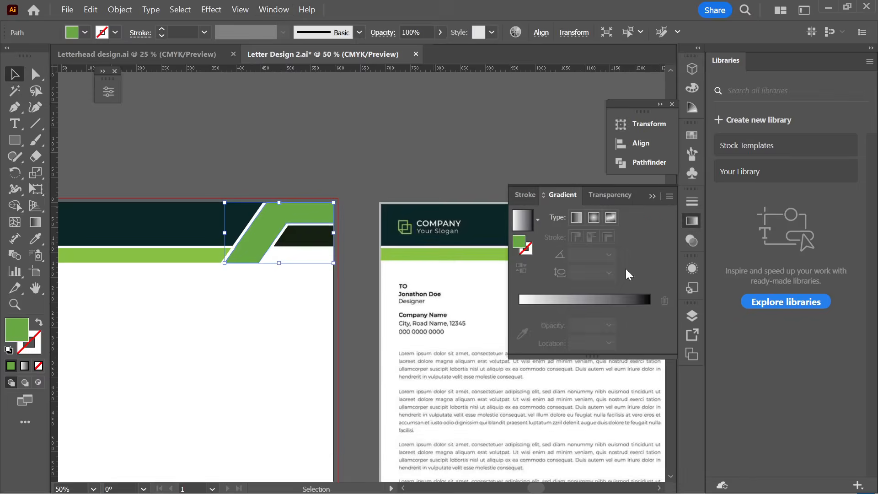
click(554, 300)
- Set the gradient's start stop to green and end stop to light green from swatches
double_click(518, 325)
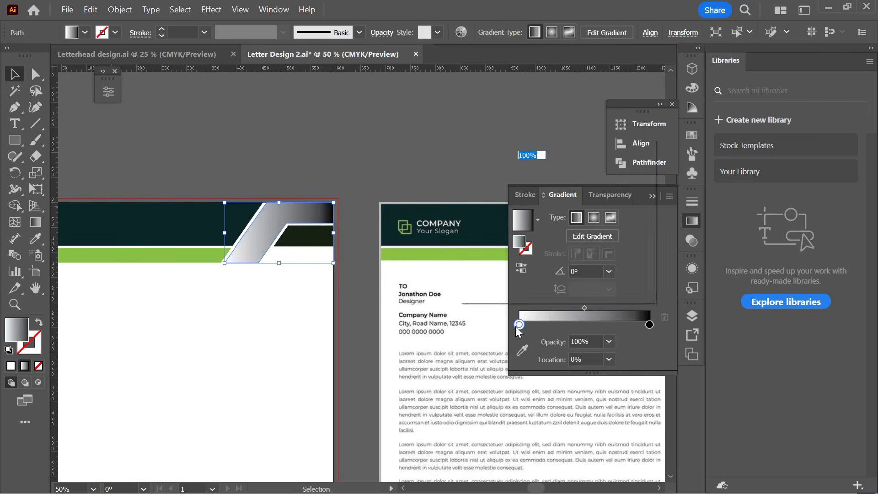
click(474, 203)
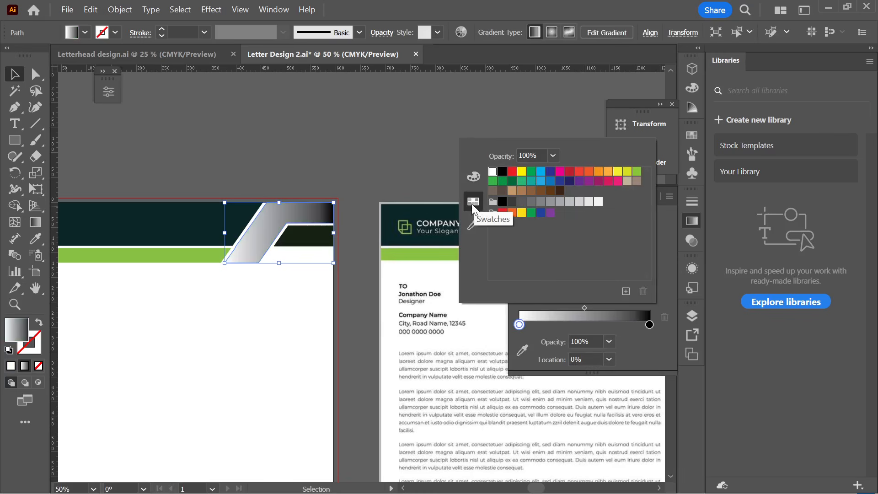
click(519, 325)
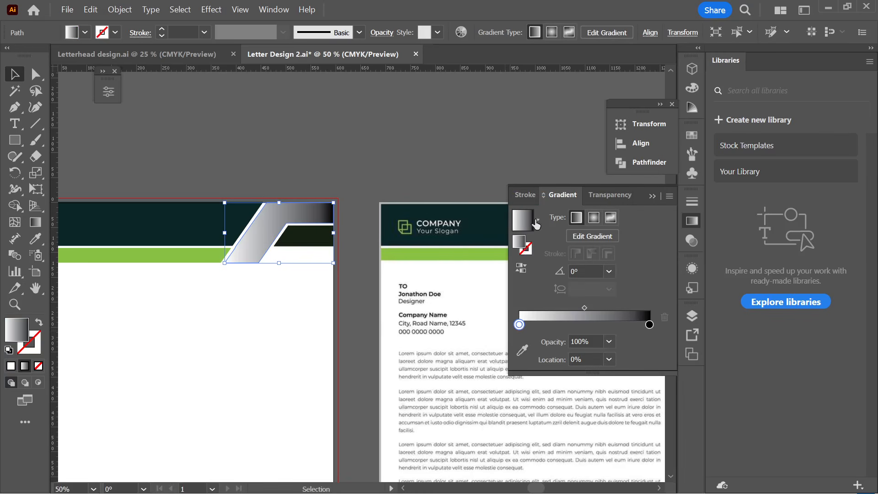
double_click(520, 325)
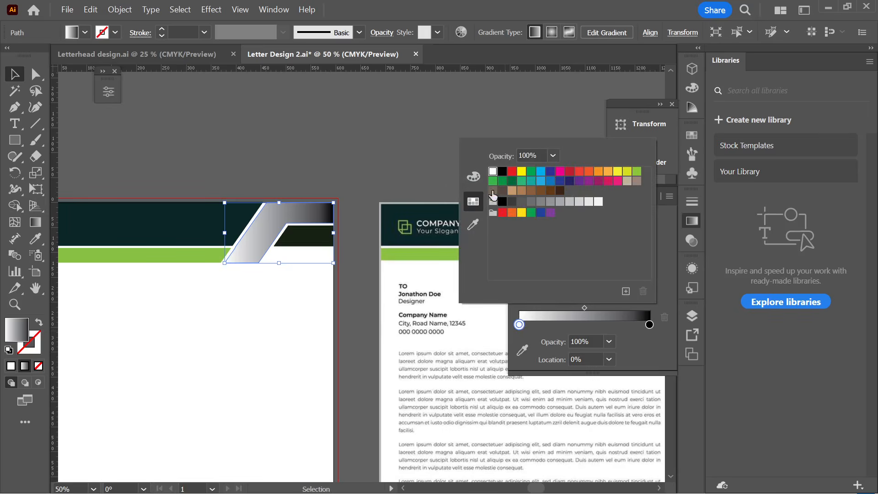
click(492, 183)
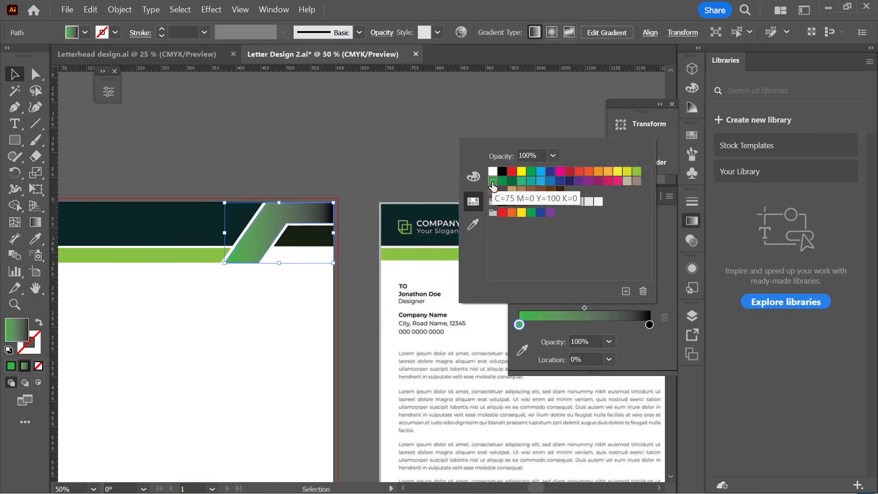
click(654, 328)
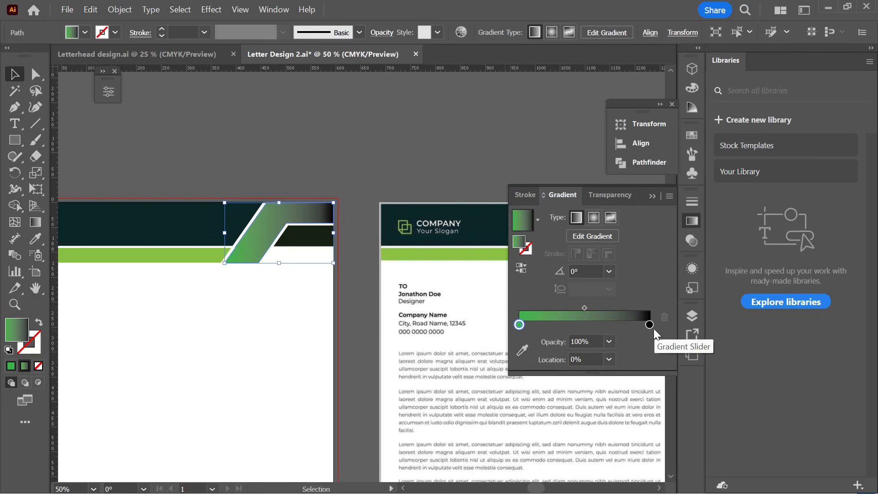
click(649, 325)
double_click(649, 325)
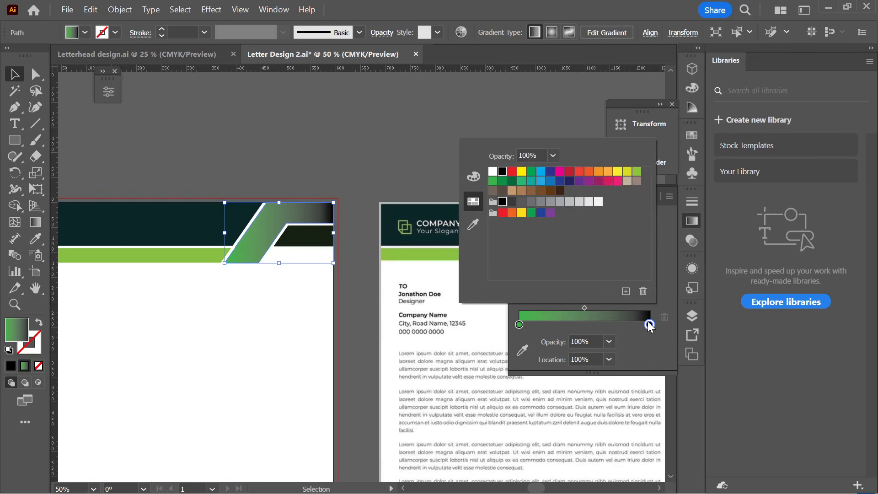
click(640, 173)
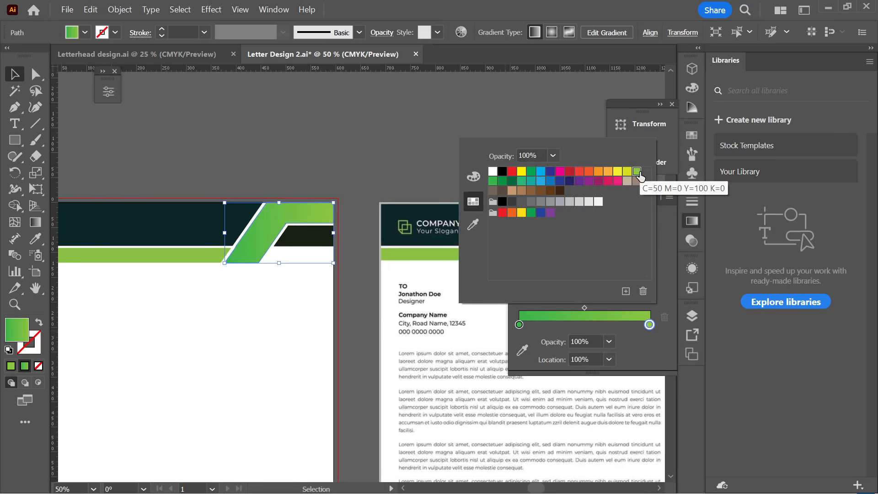
click(520, 328)
- Reverse the header shape's gradient direction and close the Gradient panel
click(266, 132)
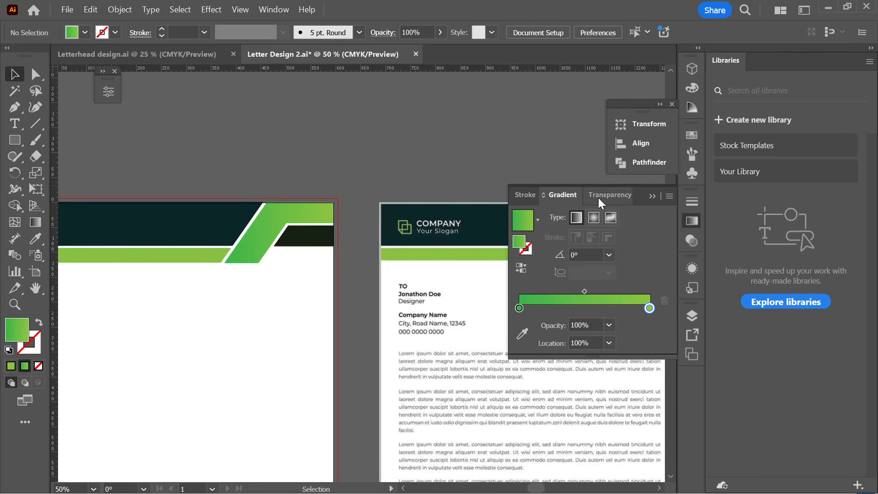
click(262, 223)
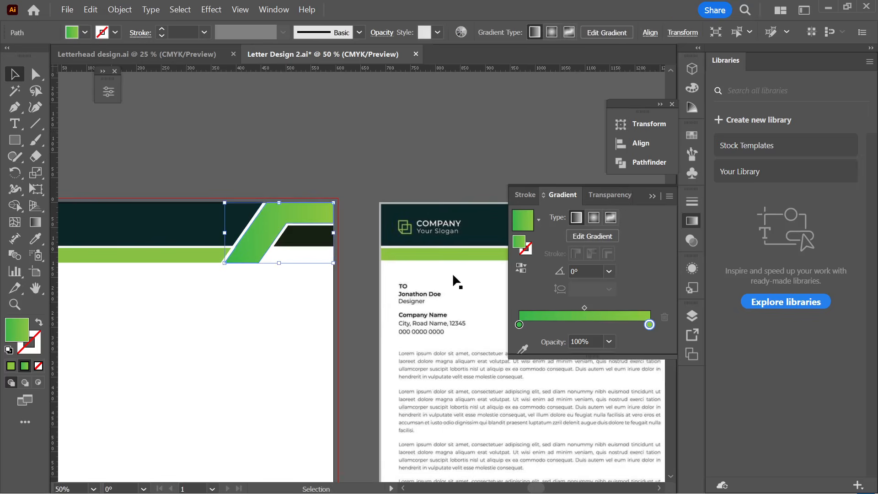
click(517, 268)
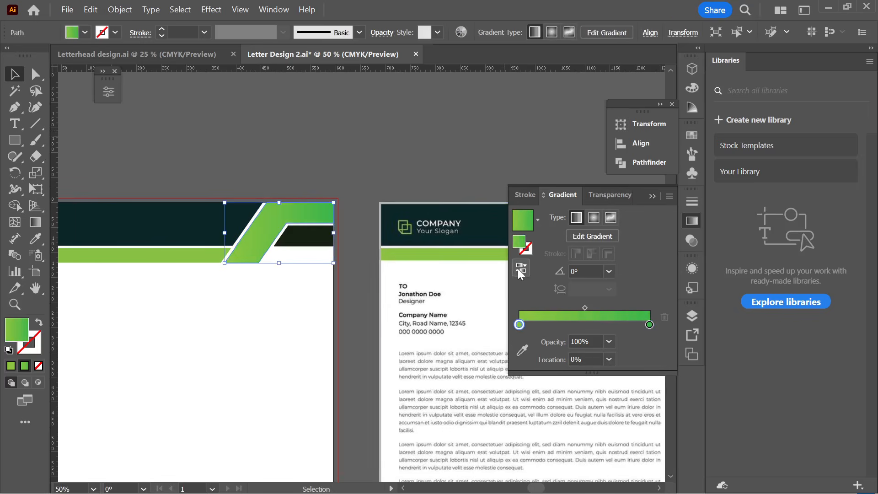
click(371, 155)
scroll(424, 174, down, 1)
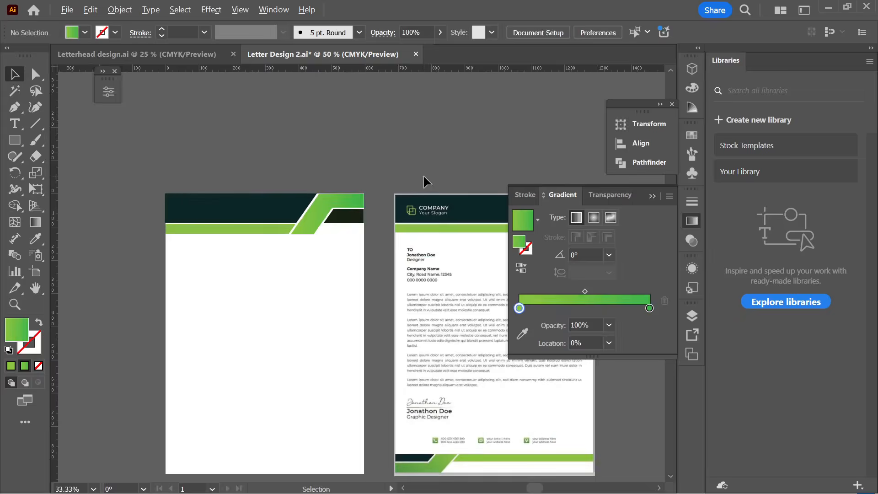
click(653, 197)
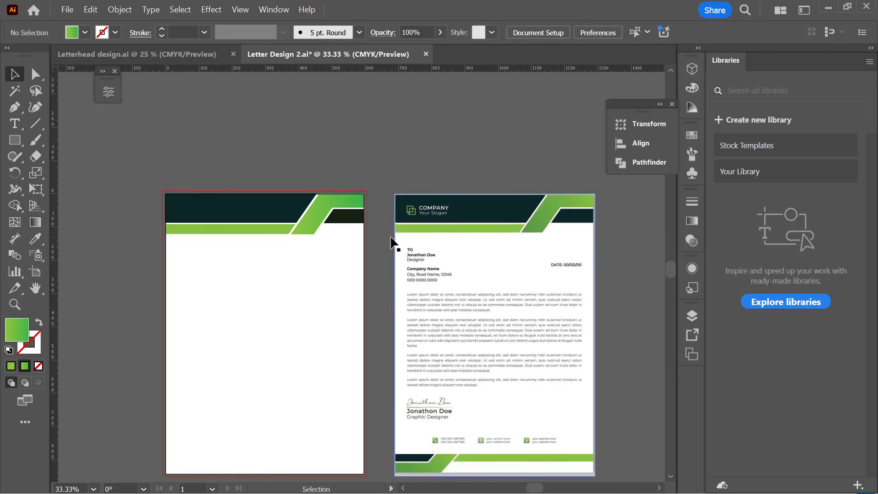
- Flip the gradient back to its original direction, then select the large dark header background
key(space)
drag(414, 167, 366, 164)
click(306, 201)
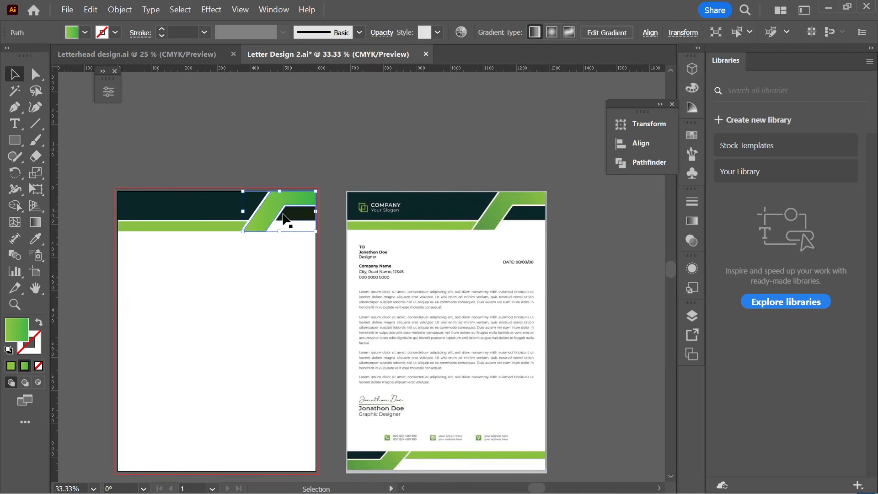
click(692, 221)
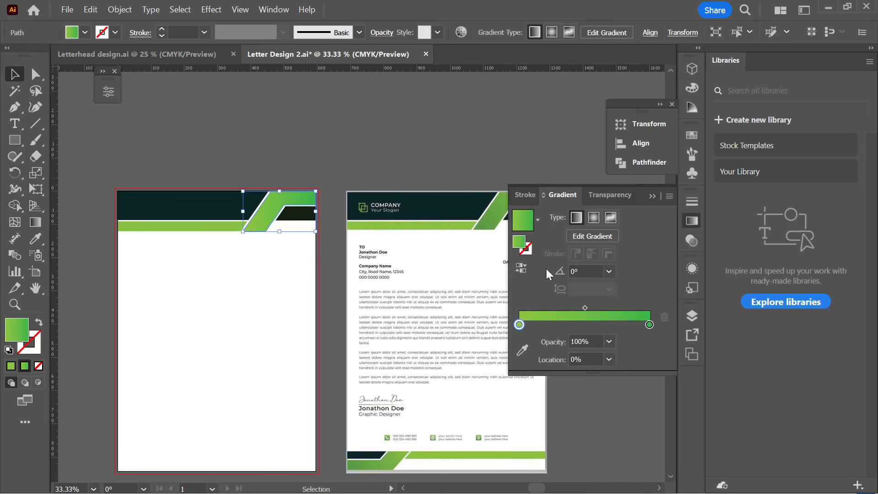
click(526, 268)
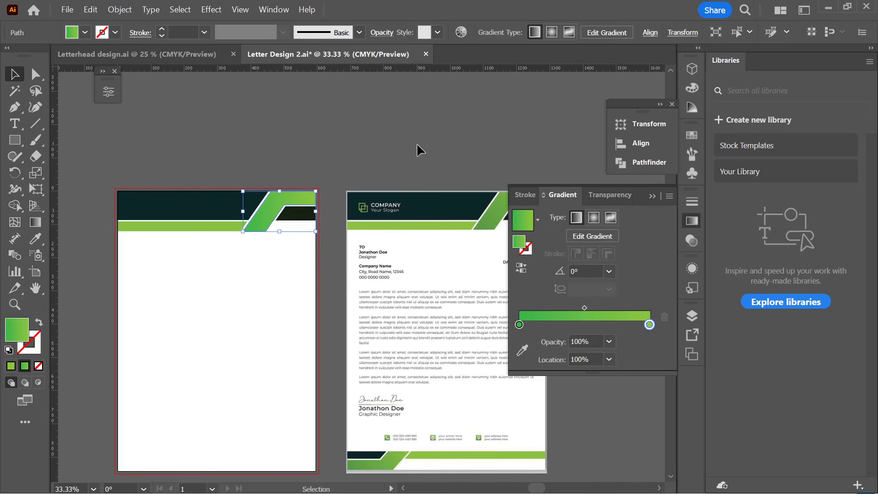
click(366, 127)
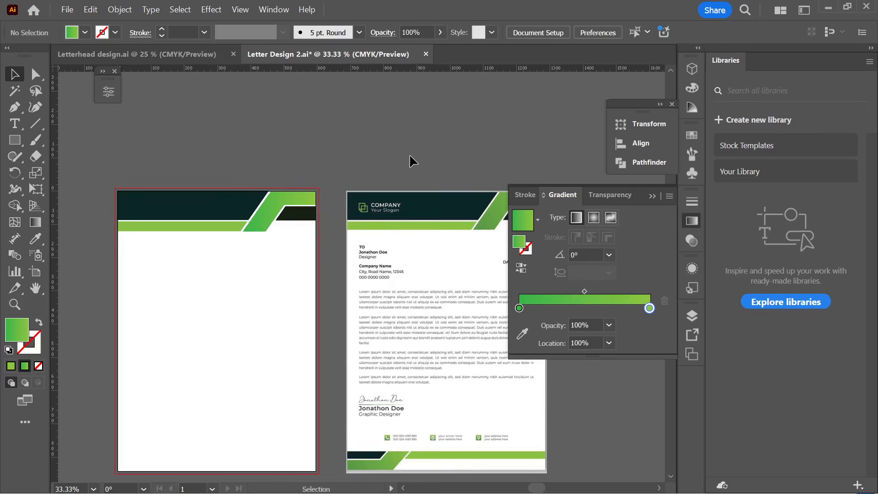
scroll(221, 220, up, 2)
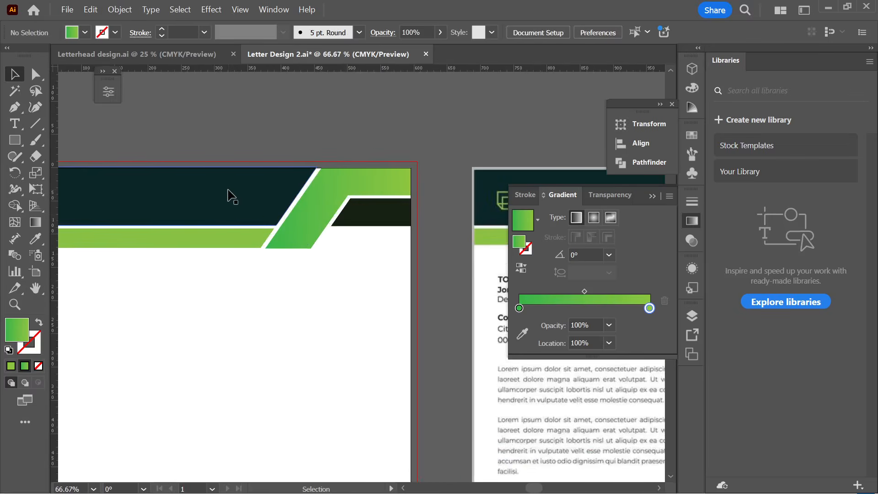
click(235, 204)
scroll(236, 204, down, 1)
- Eyedrop the reference header's dark teal onto the small parallelogram at the header's right end
click(36, 238)
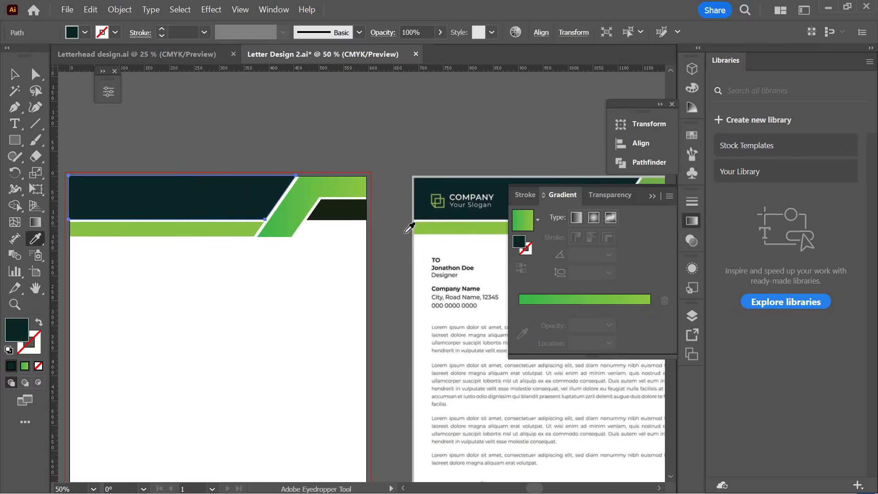
key(v)
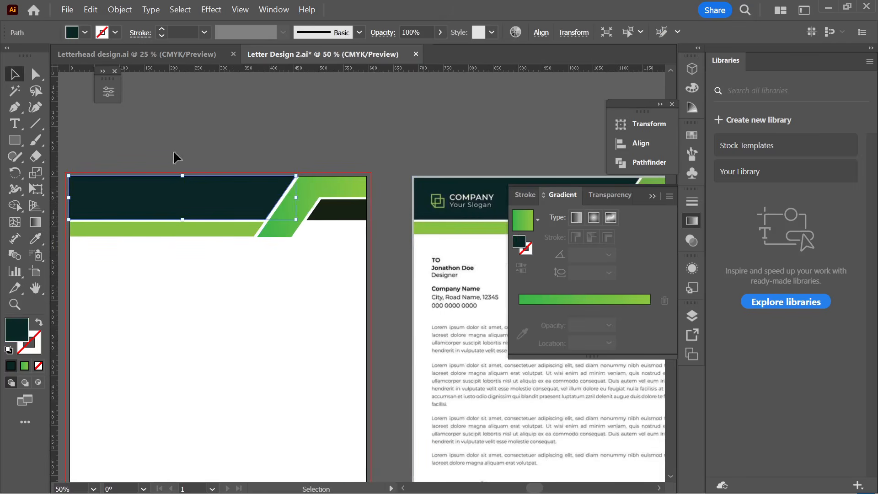
click(333, 211)
click(36, 237)
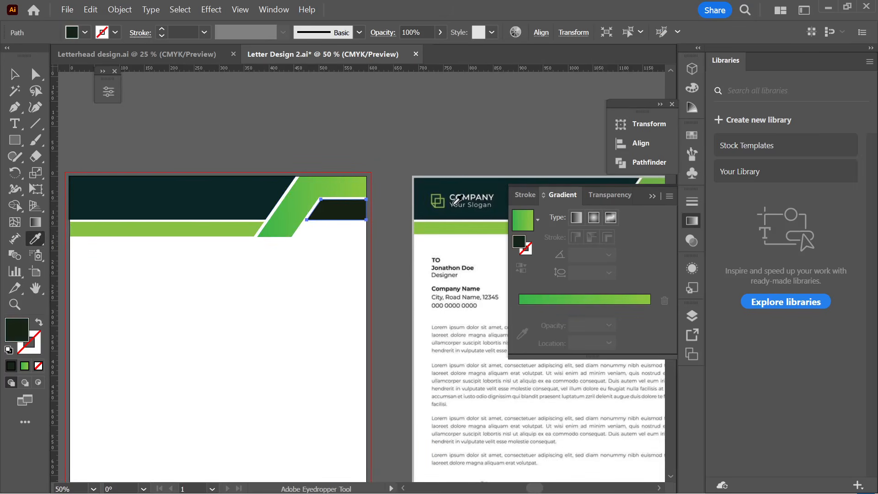
click(457, 200)
click(13, 76)
key(ctrl+shift+a)
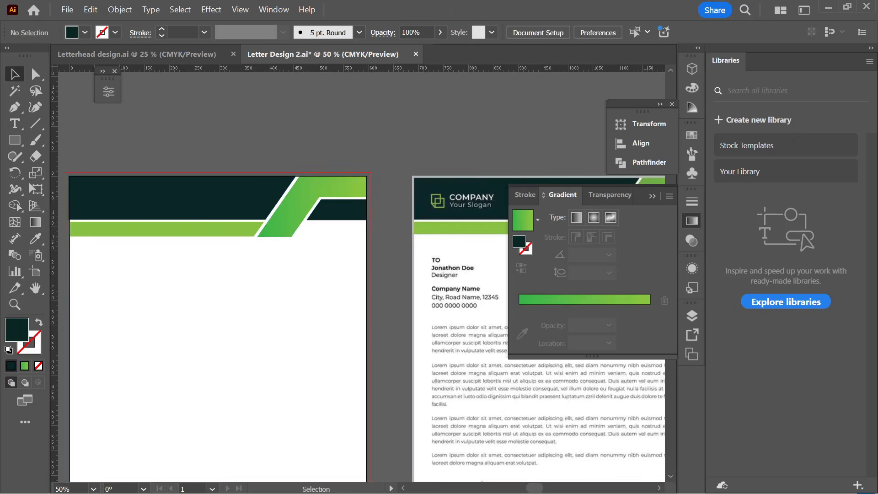
click(482, 478)
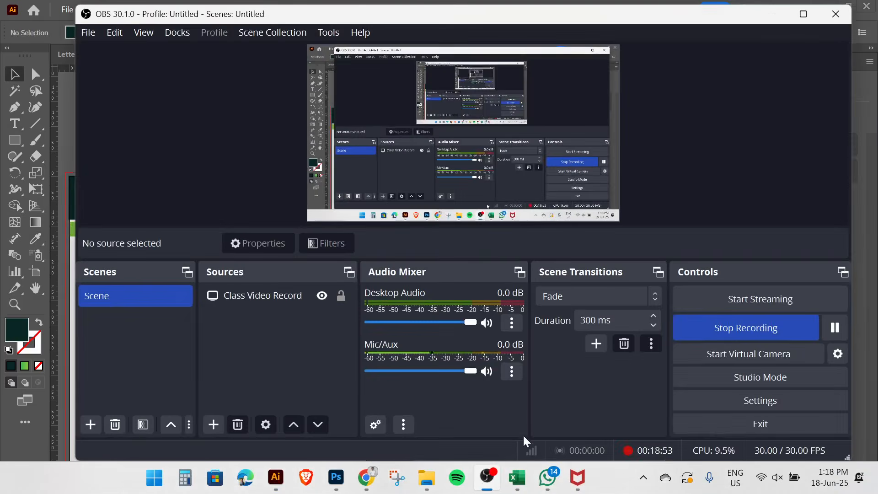
click(843, 330)
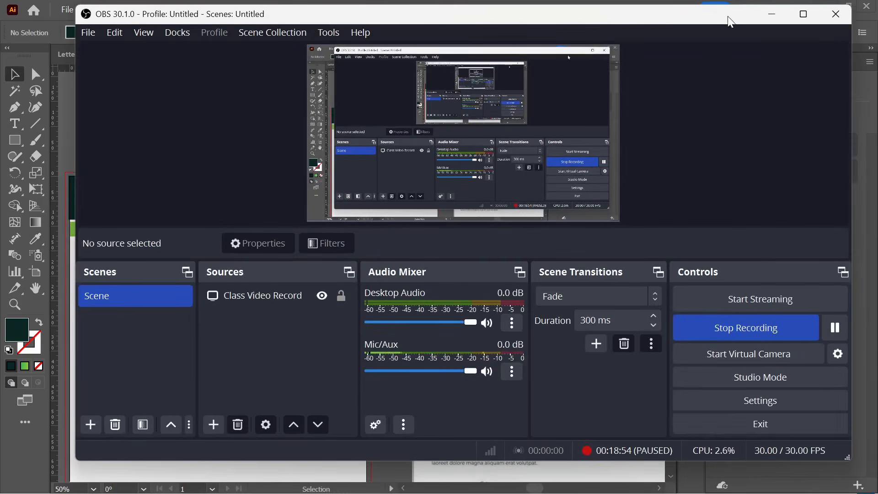
click(773, 14)
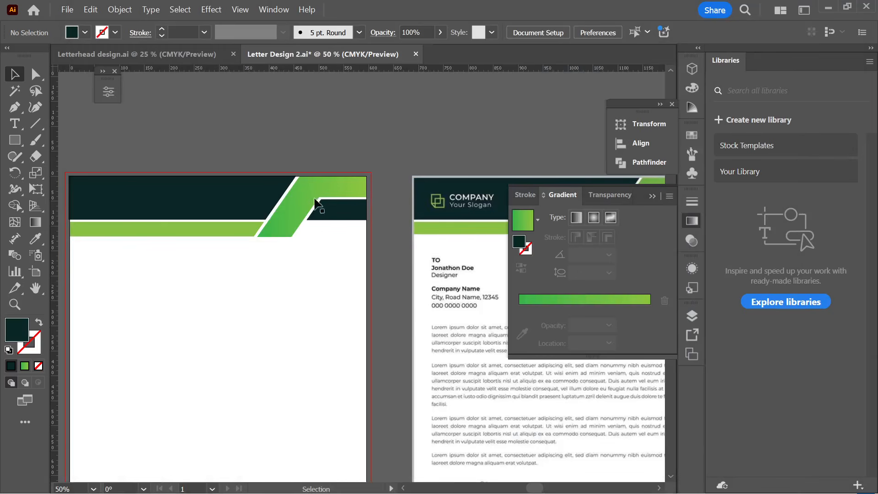
- Centre both artboards in view and save the letterhead file
scroll(317, 229, down, 2)
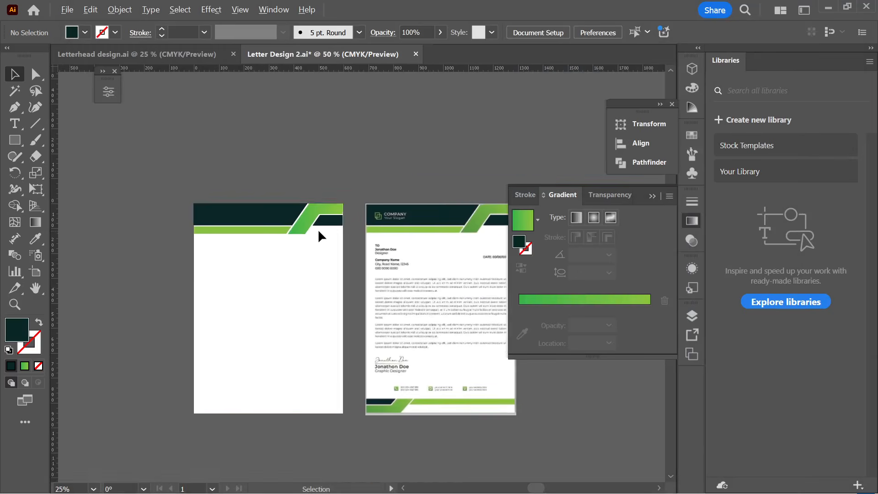
drag(333, 281, 288, 230)
key(ctrl)
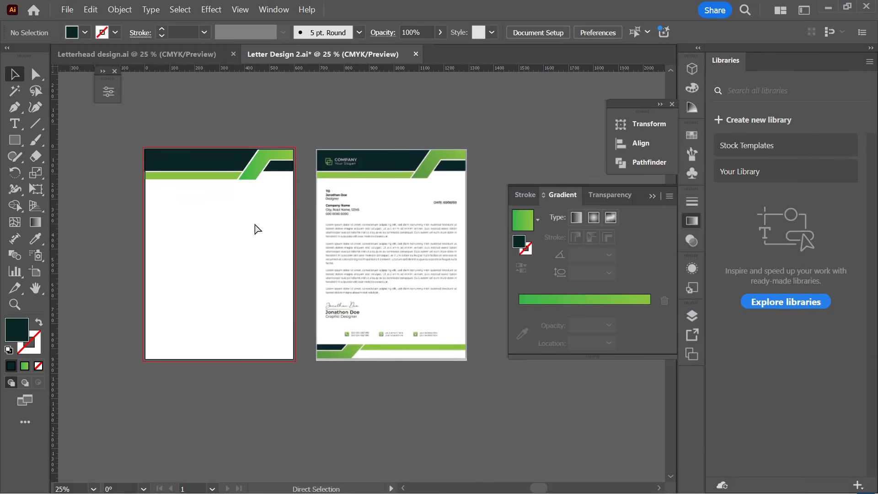
key(ctrl+s)
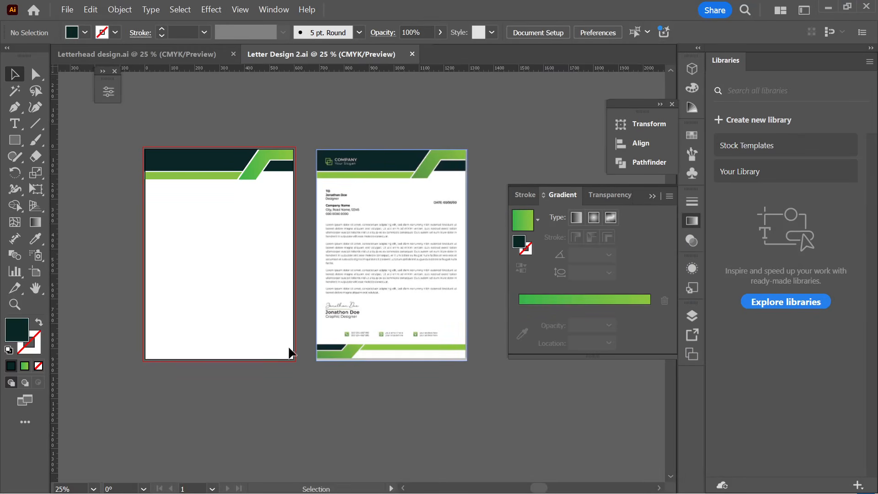
- Shift the reference letterhead image slightly left and pick the Rectangle tool near the page bottom
scroll(191, 364, up, 1)
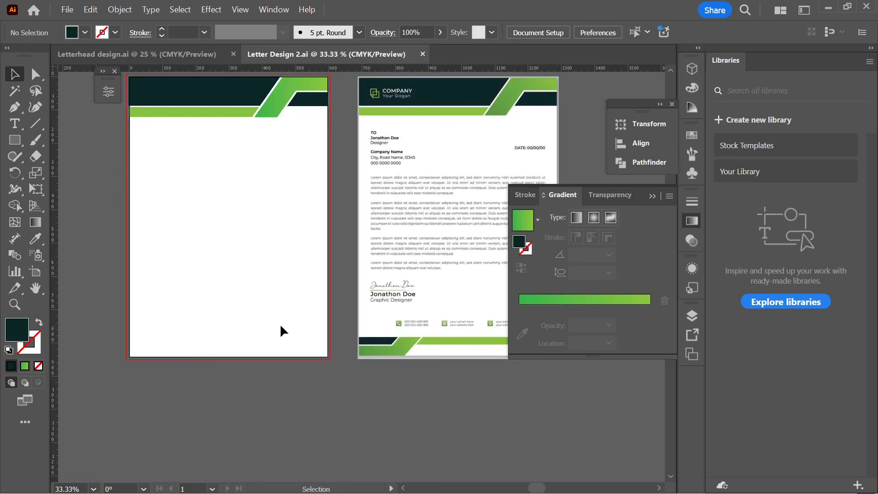
drag(365, 334, 346, 334)
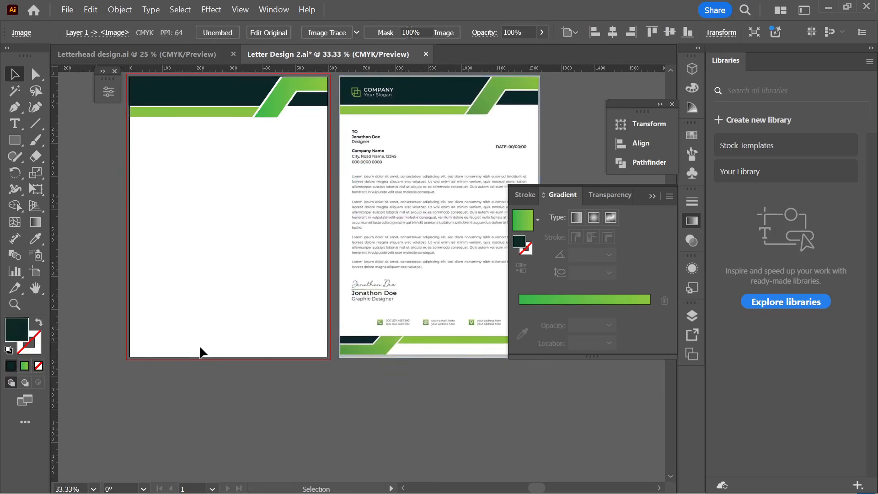
click(201, 353)
scroll(137, 334, down, 1)
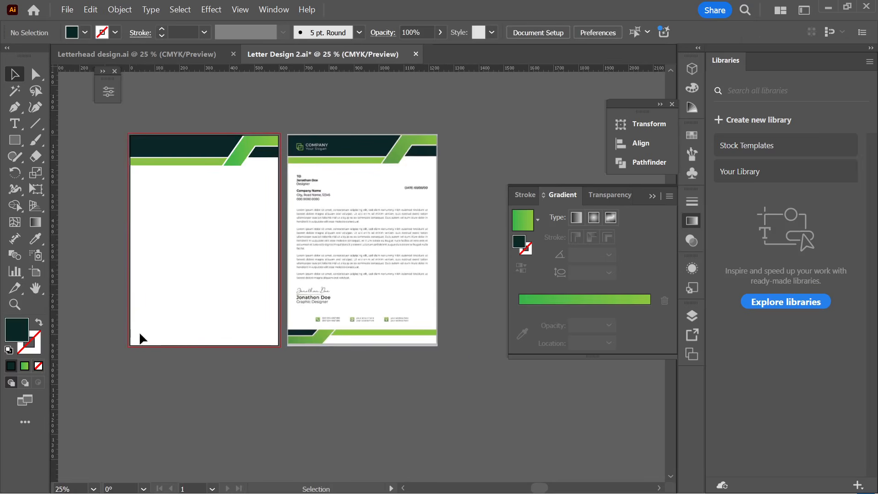
click(14, 139)
scroll(284, 356, up, 1)
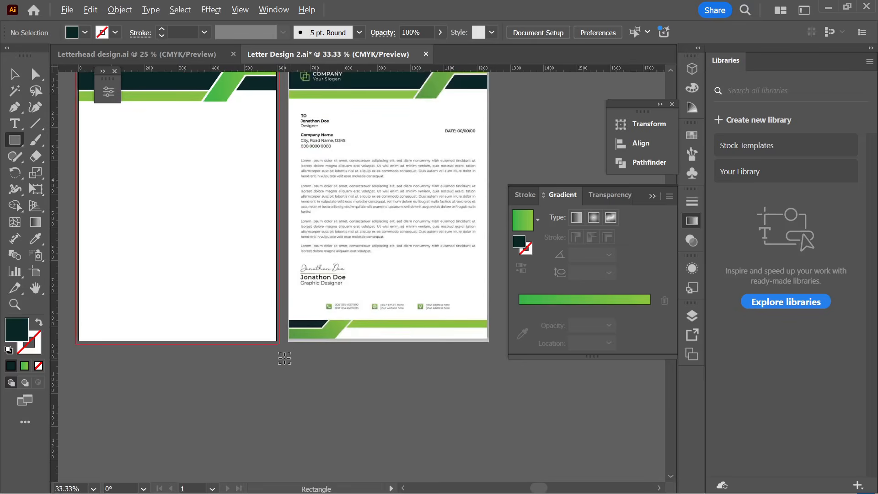
scroll(284, 358, down, 1)
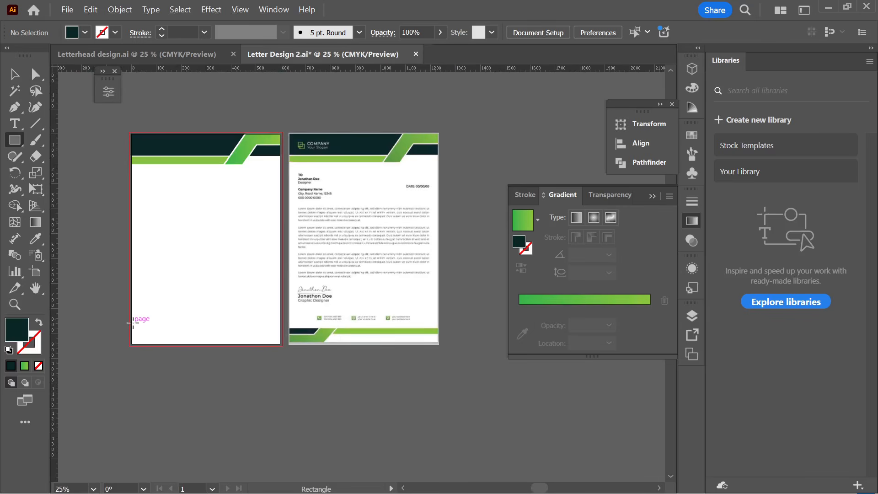
scroll(130, 337, up, 3)
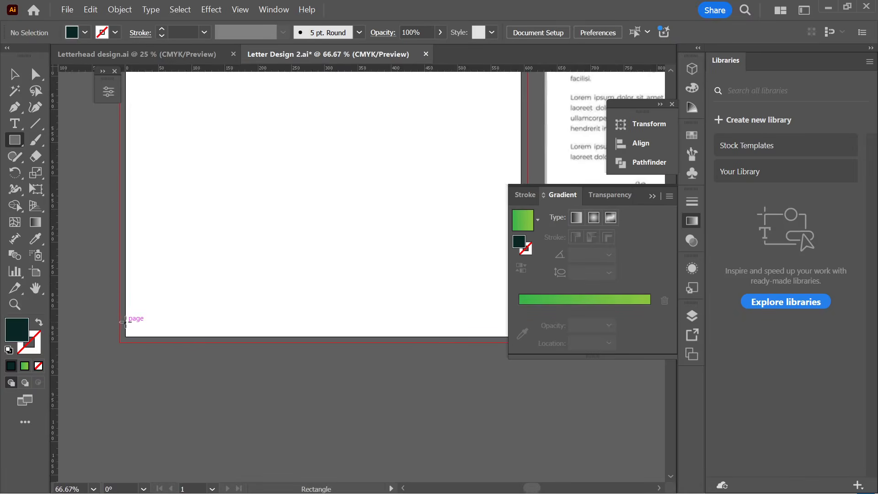
- Draw a dark rectangle across the full width of the page bottom
drag(125, 322, 520, 344)
key(v)
scroll(314, 348, right, 2)
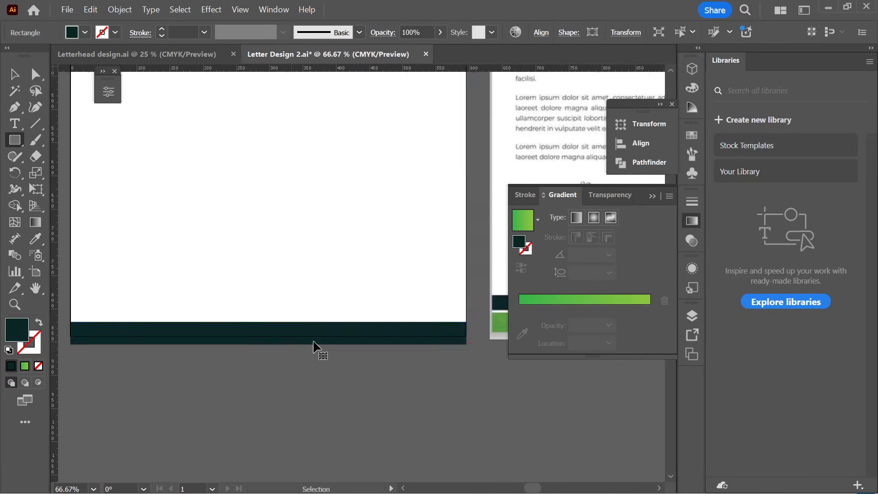
scroll(314, 342, right, 1)
click(652, 197)
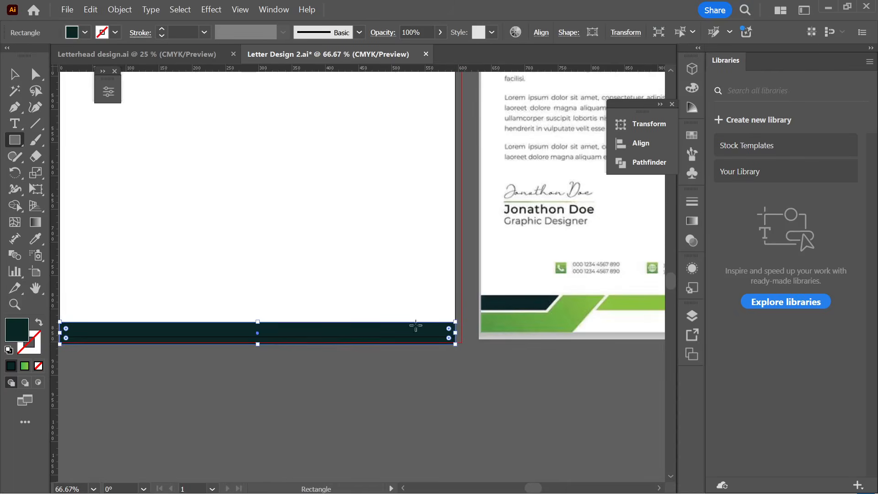
- Adjust the footer bar's height by dragging its bottom and top edges, then reselect it
mouse_move(259, 346)
mouse_down()
mouse_move(260, 330)
mouse_move(263, 338)
mouse_up()
scroll(264, 339, down, 2)
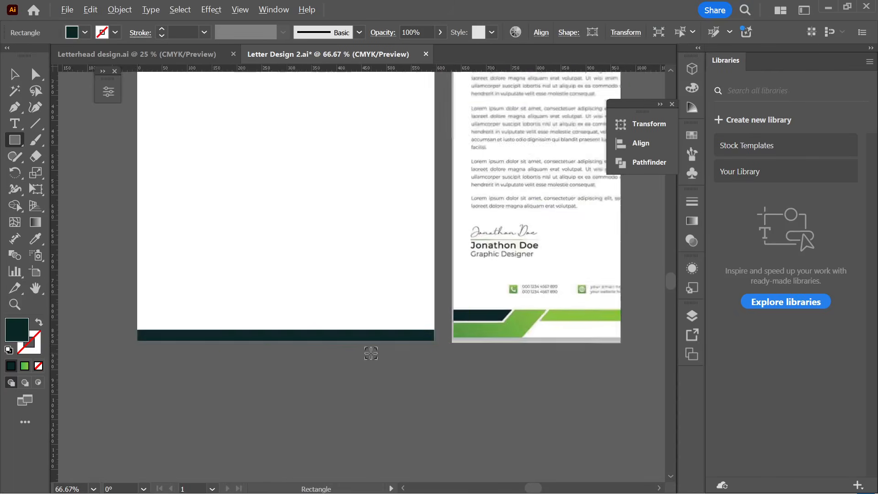
scroll(307, 339, up, 3)
drag(324, 334, 325, 325)
scroll(305, 353, down, 2)
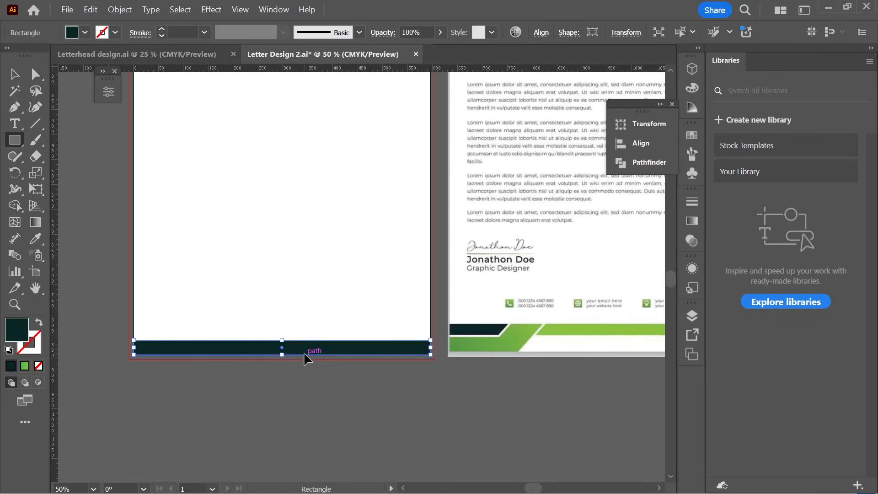
scroll(304, 355, right, 2)
click(16, 74)
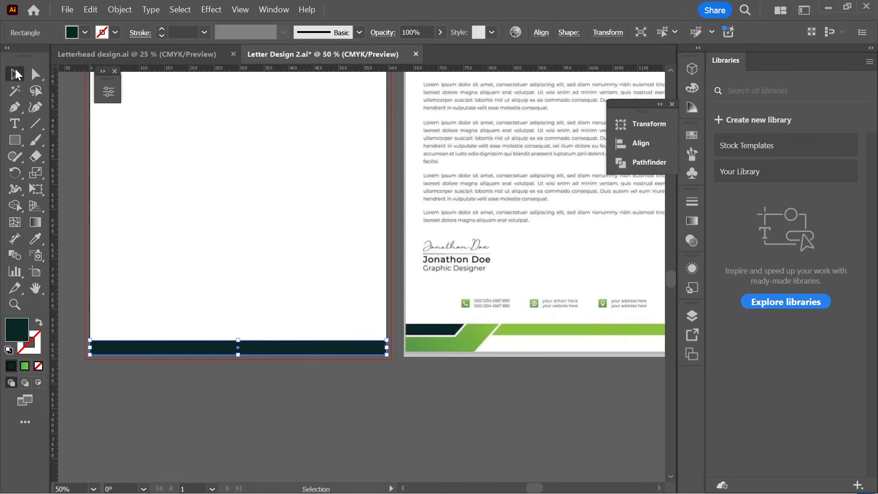
click(145, 173)
scroll(225, 305, down, 2)
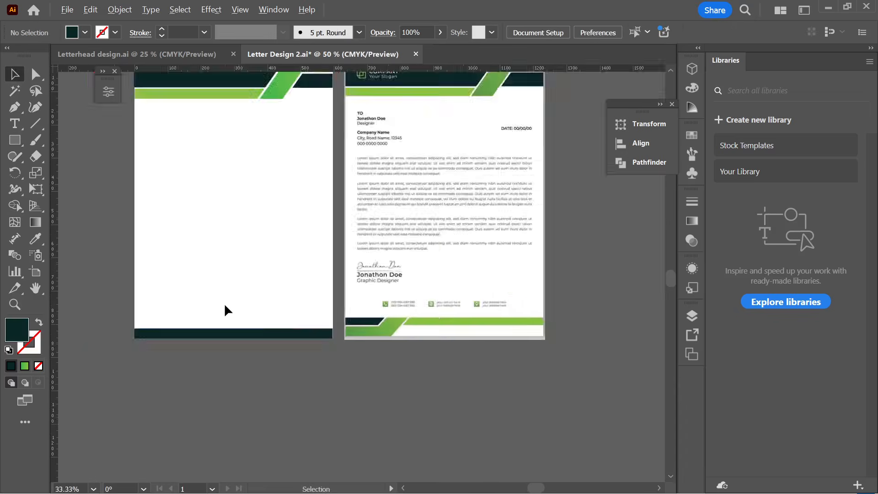
scroll(241, 328, up, 1)
click(256, 328)
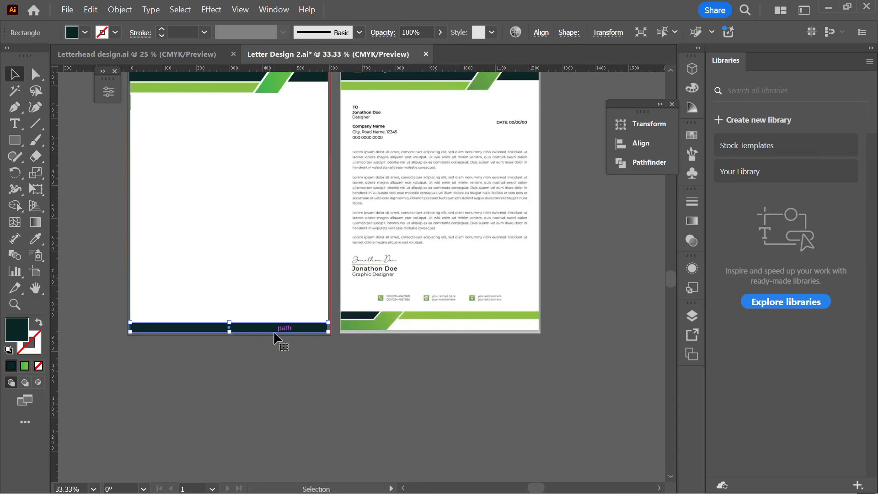
- Eyedrop the header's green gradient onto the footer bar
click(41, 238)
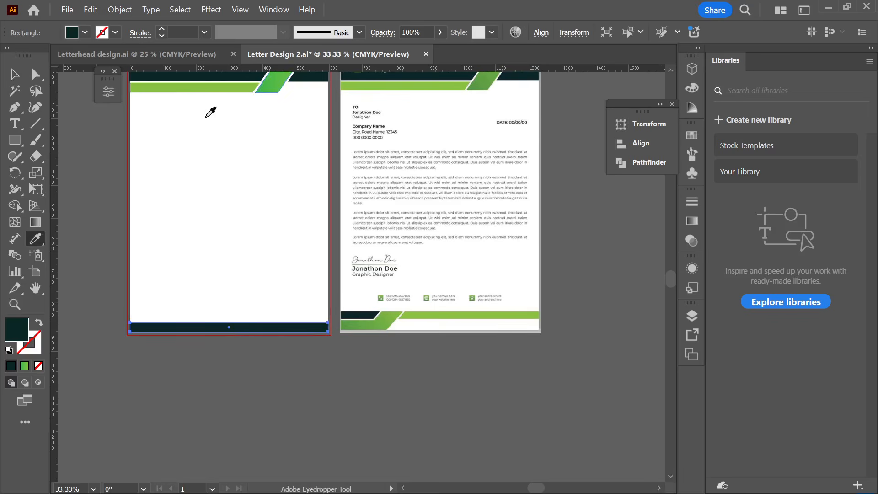
click(274, 81)
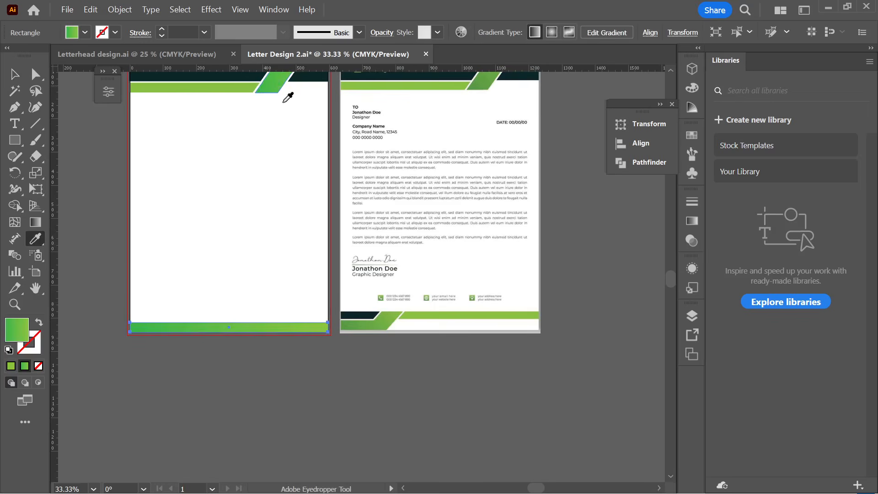
click(15, 74)
click(179, 287)
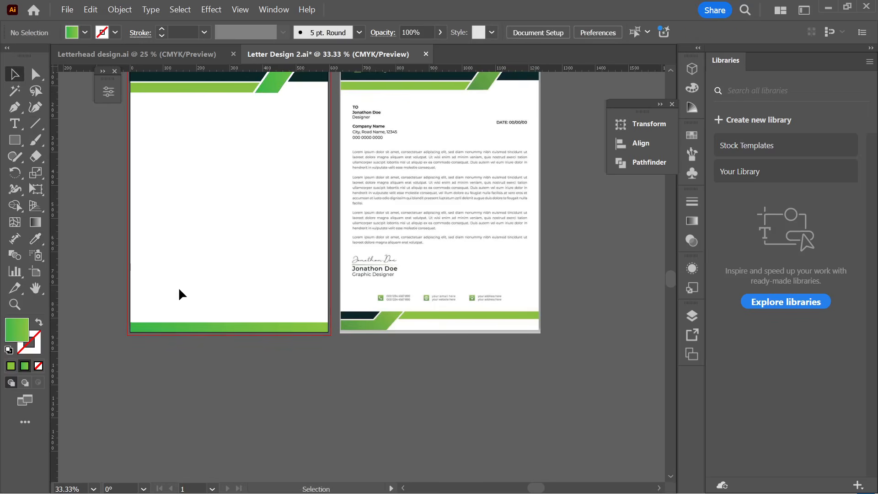
- Raise the footer bar's top edge slightly, then draw a thin strip across the page above it
scroll(246, 358, up, 1)
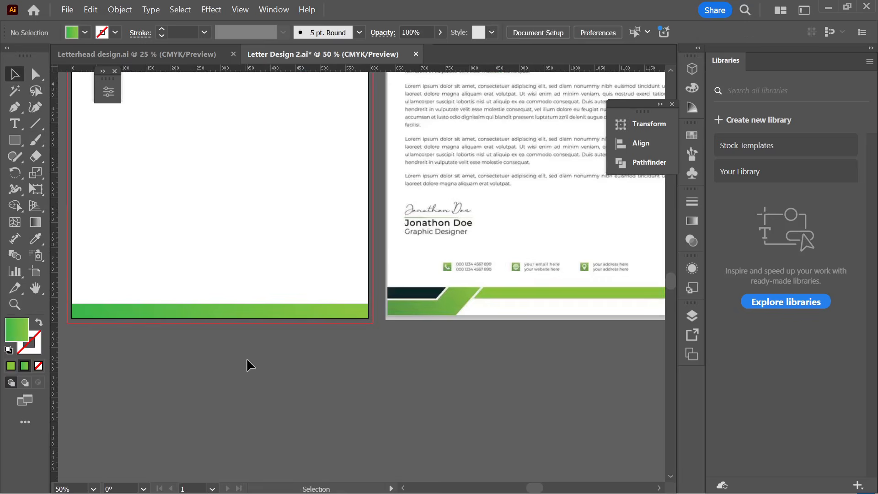
scroll(168, 330, up, 1)
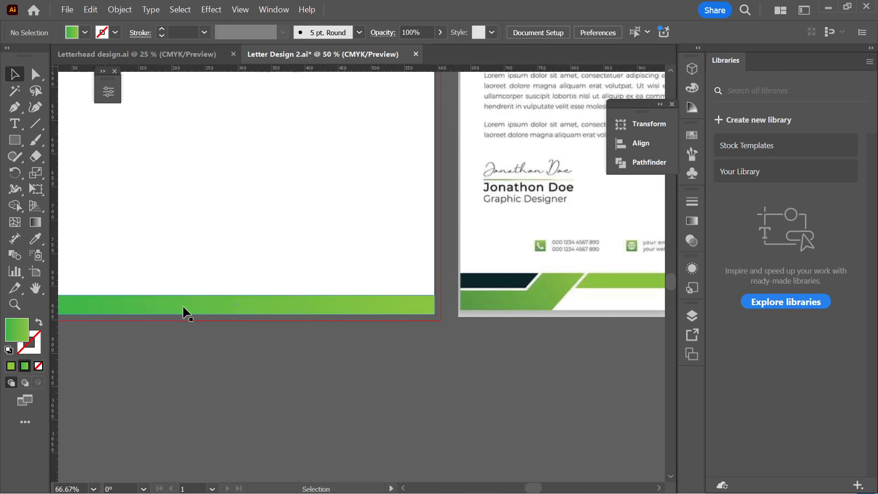
click(210, 299)
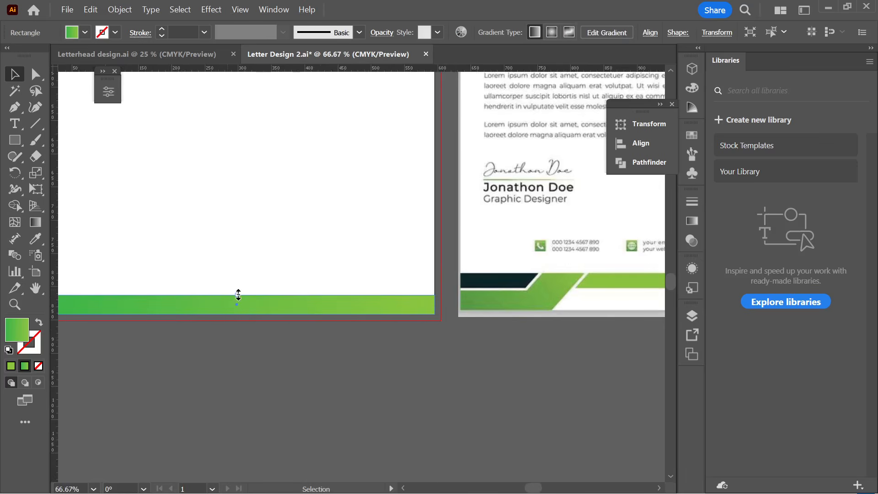
drag(238, 295, 243, 288)
click(271, 274)
scroll(271, 274, down, 2)
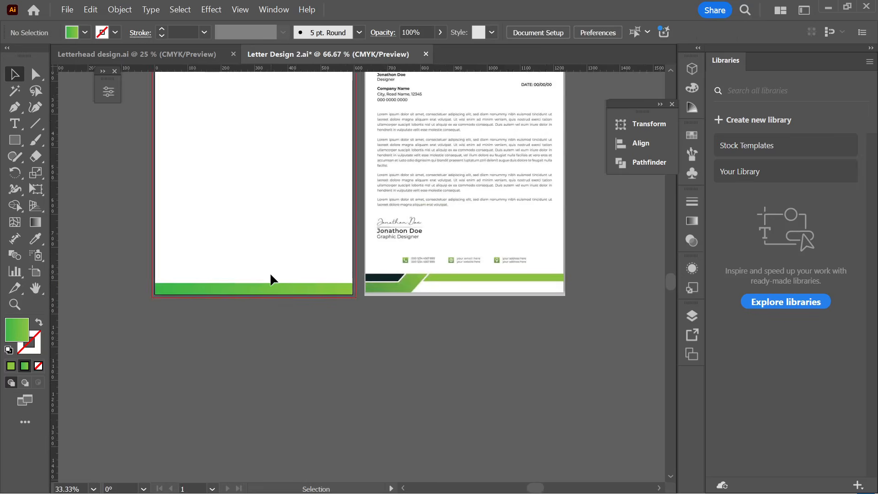
scroll(244, 233, up, 1)
scroll(246, 266, right, 1)
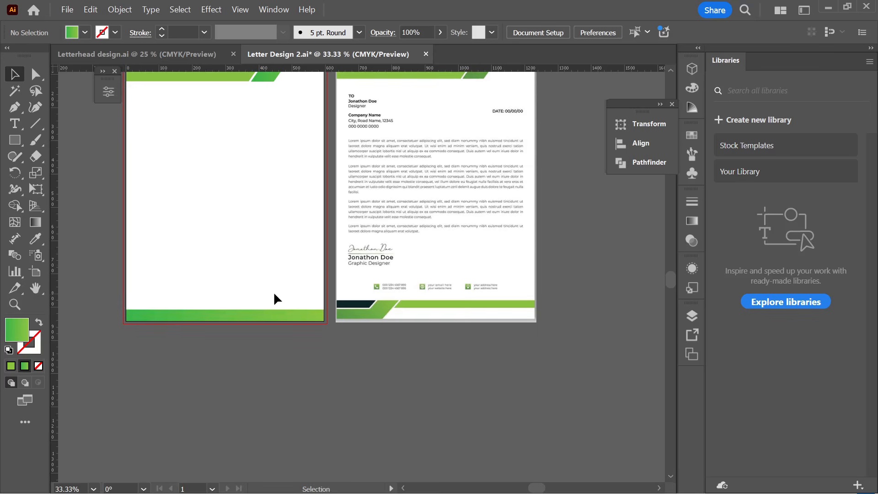
click(18, 145)
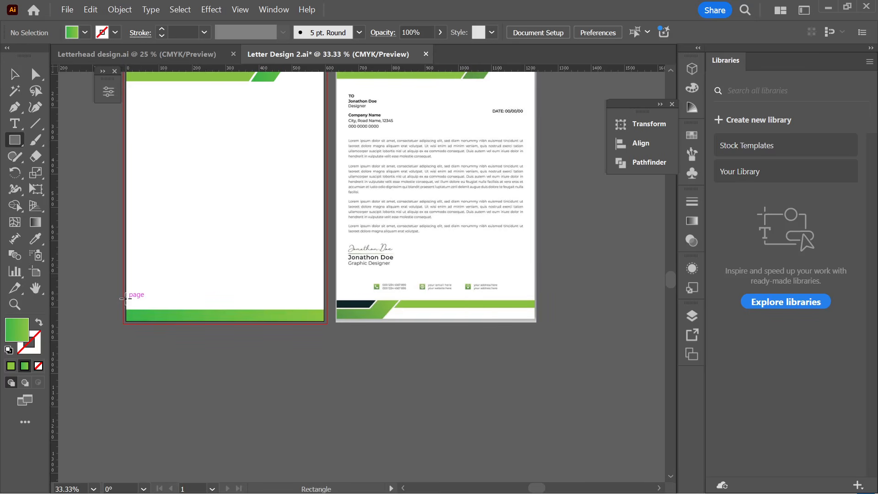
drag(125, 298, 324, 307)
- Thin the new strip above the green footer bar by lowering its top edge
scroll(218, 327, up, 1)
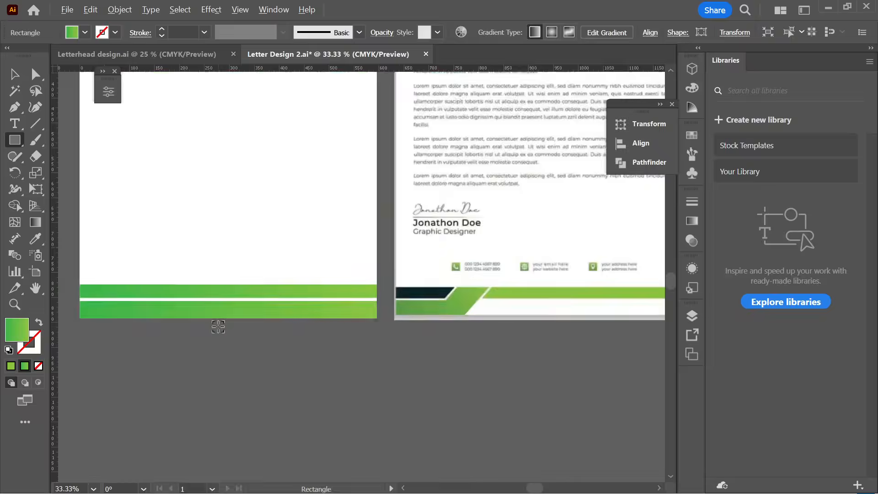
scroll(218, 327, up, 3)
drag(242, 246, 242, 249)
- Fill the strip dark grey, then match it to the reference's dark teal band with the Eyedropper
click(78, 34)
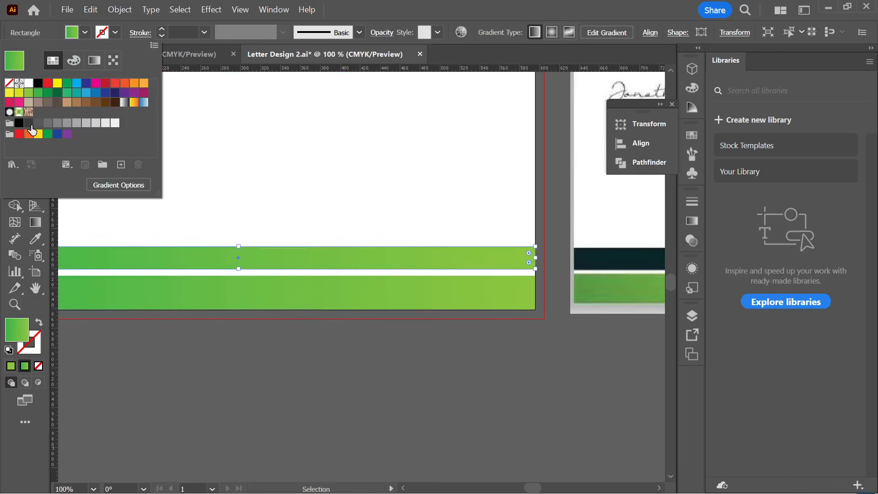
click(29, 124)
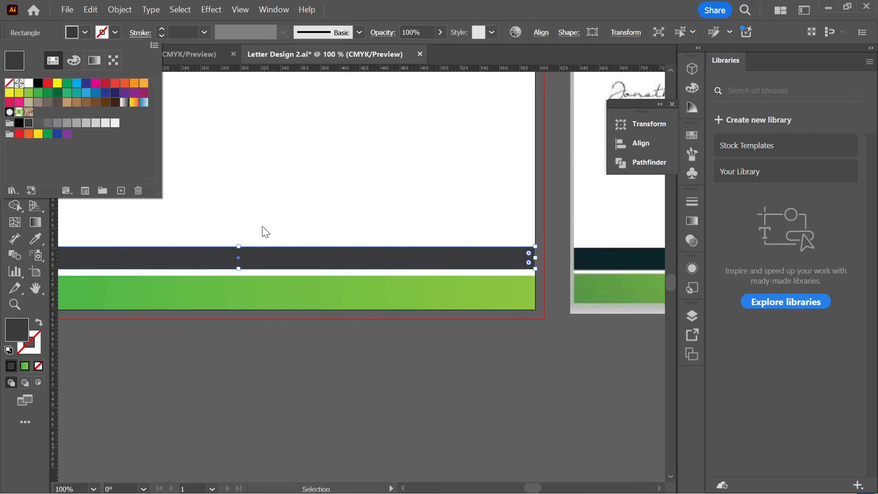
click(59, 243)
click(37, 238)
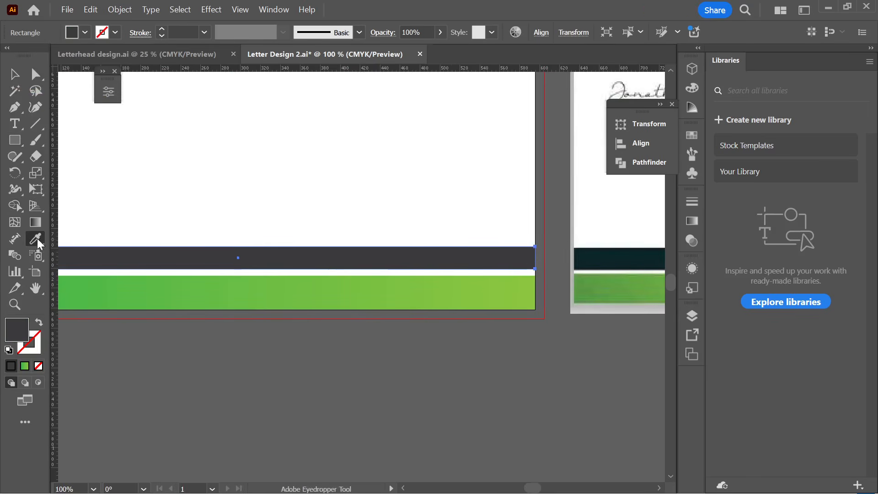
click(603, 258)
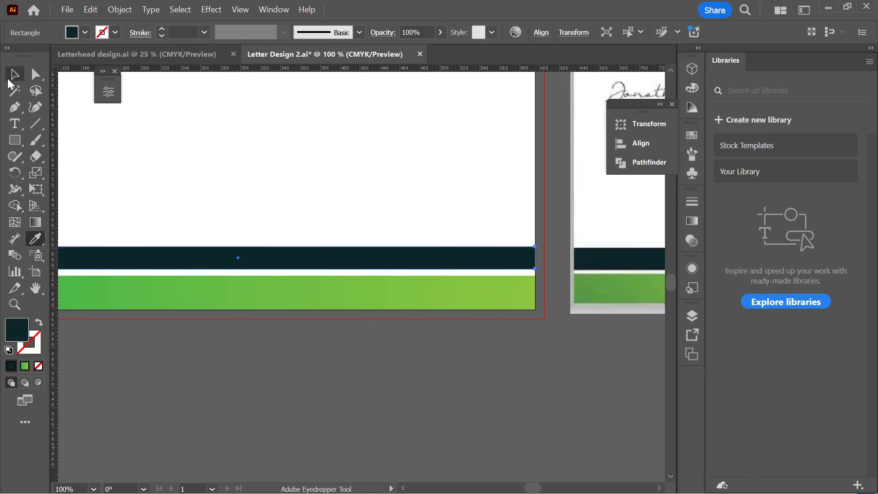
click(14, 75)
click(229, 372)
key(ctrl+minus)
key(ctrl+minus)
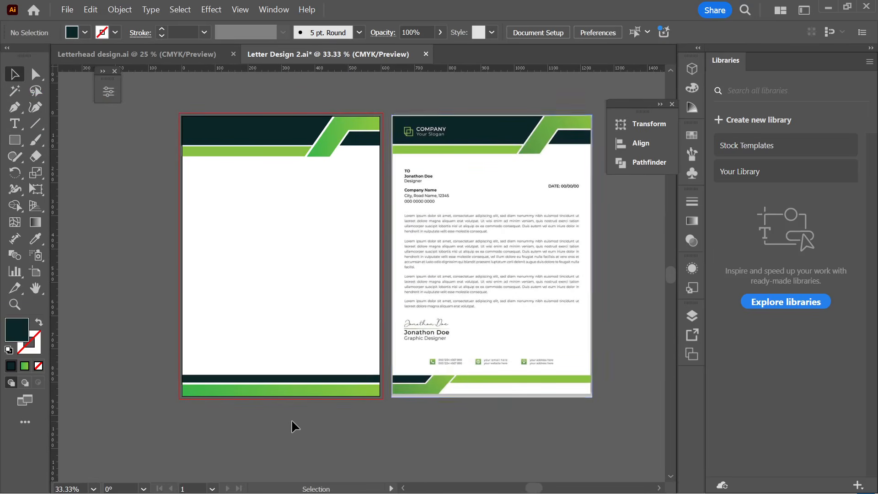
- Draw a small dark rectangle and move it down onto the footer bands
scroll(295, 429, down, 2)
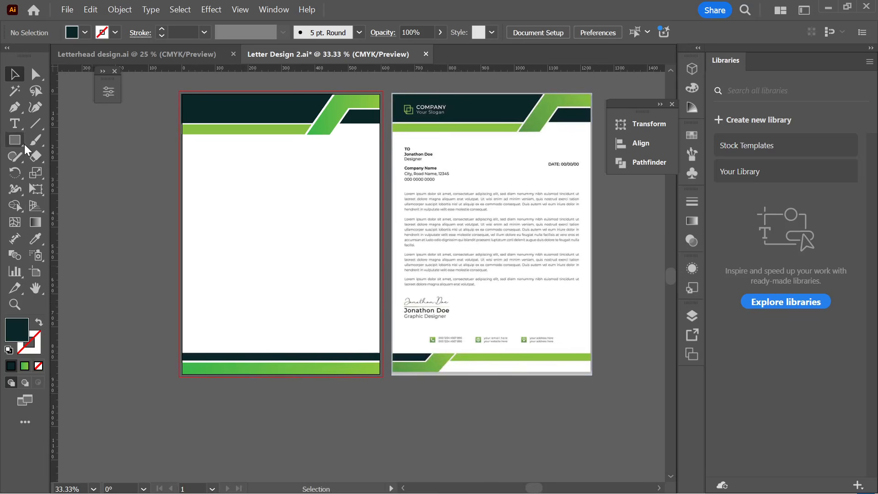
drag(24, 144, 50, 143)
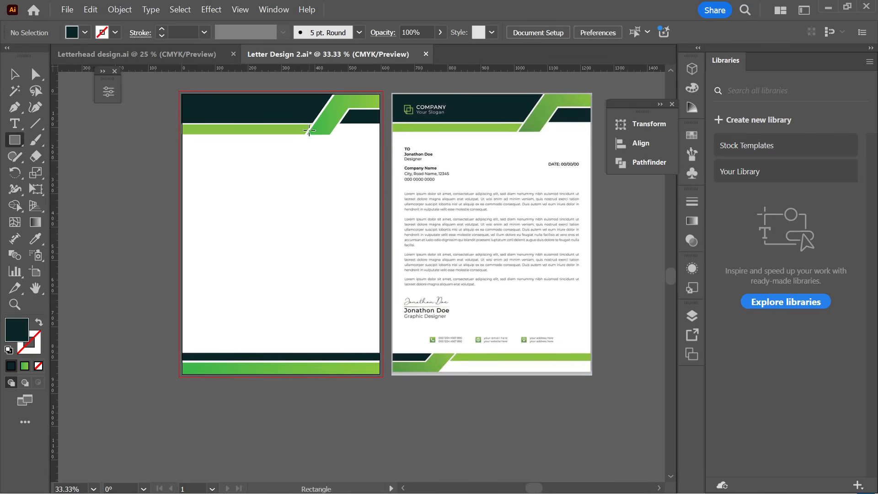
mouse_move(309, 135)
mouse_down()
mouse_move(327, 145)
mouse_move(329, 186)
mouse_up()
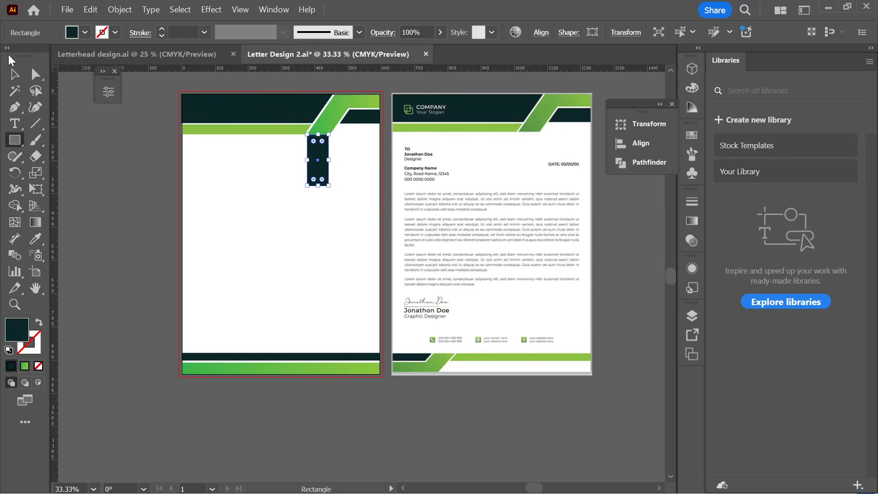
key(v)
key(ctrl+shift+a)
click(325, 182)
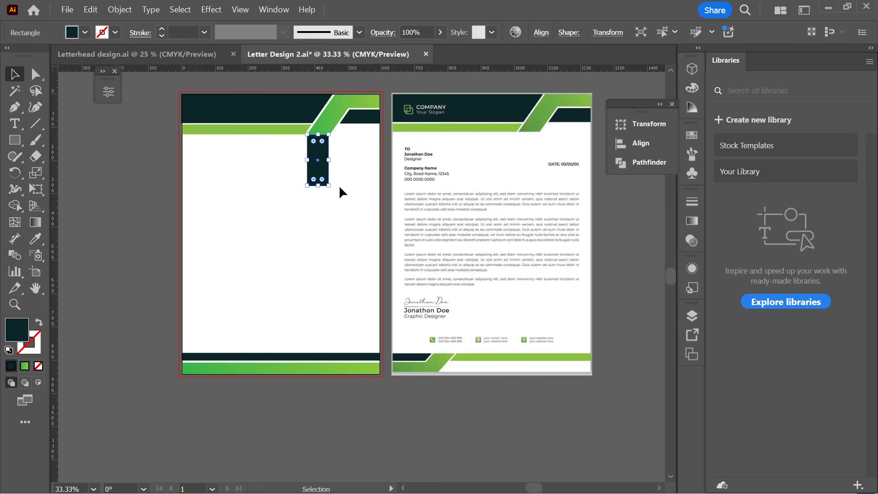
click(339, 184)
drag(325, 182, 222, 373)
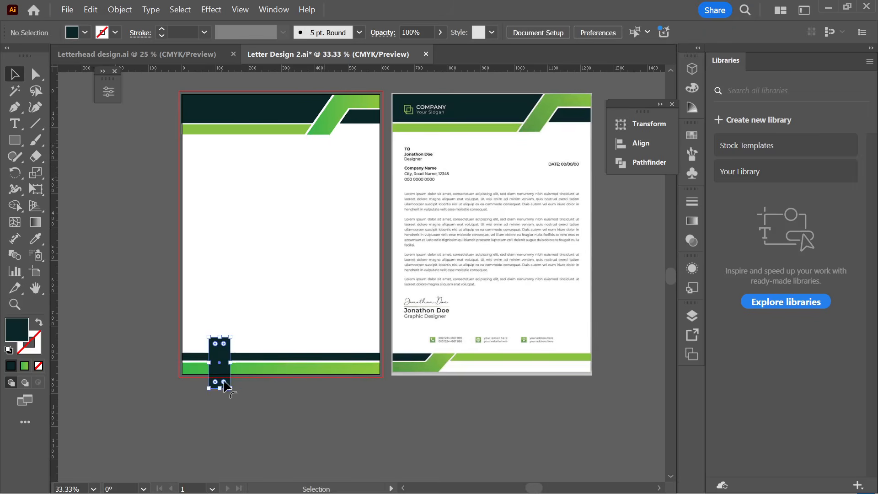
- Rotate the rectangle to a steep slant and adjust its width over the footer bars
scroll(191, 388, up, 2)
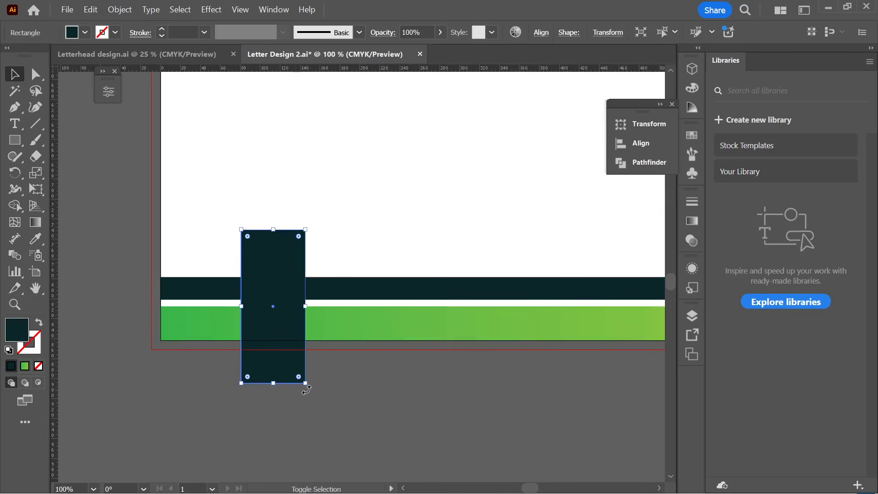
drag(303, 387, 483, 378)
scroll(263, 402, down, 2)
scroll(483, 377, up, 4)
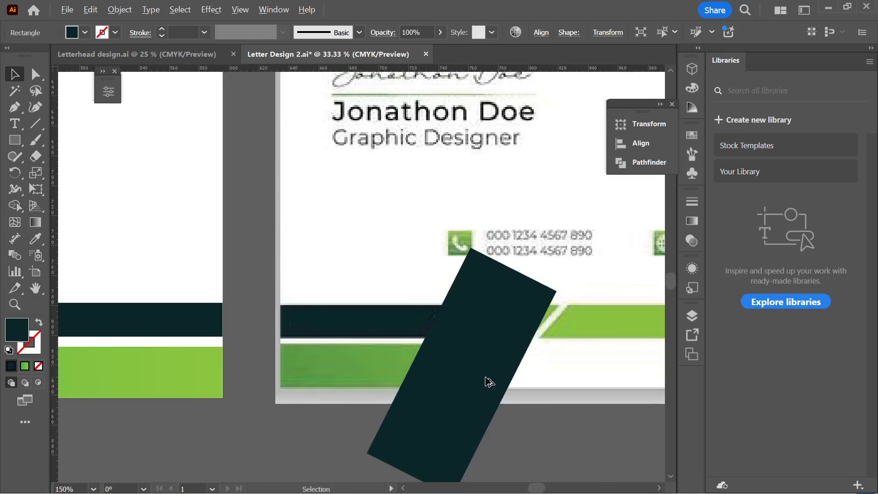
drag(481, 411, 491, 399)
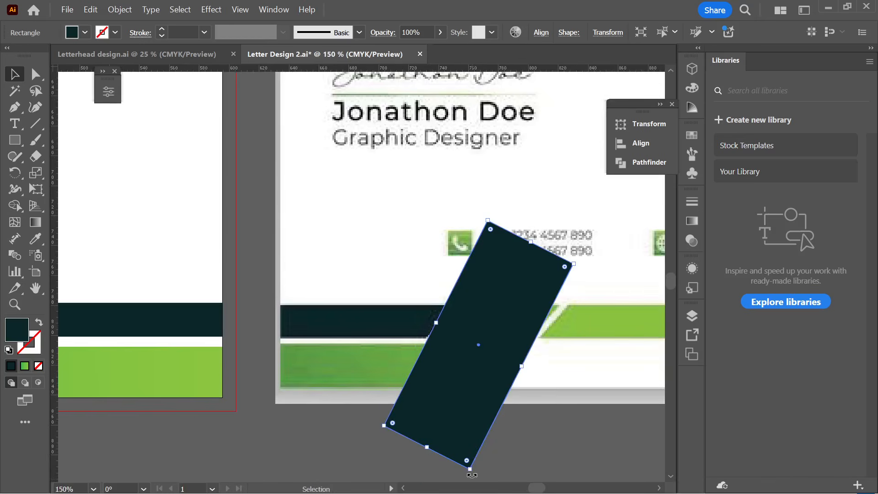
drag(472, 475, 464, 448)
drag(476, 397, 476, 407)
drag(522, 385, 499, 382)
drag(442, 334, 442, 335)
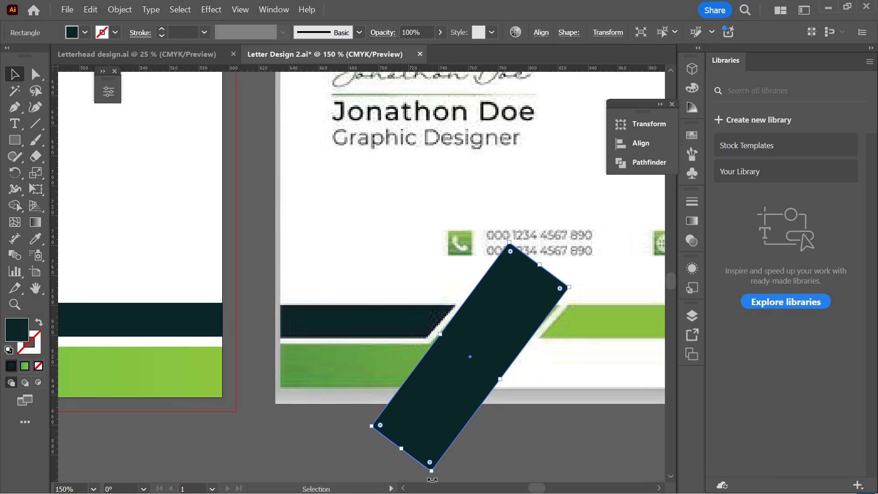
drag(432, 477, 419, 471)
drag(477, 393, 265, 387)
- Position the slanted rectangle over the left end of the footer bars and deselect it
scroll(475, 395, down, 4)
click(480, 412)
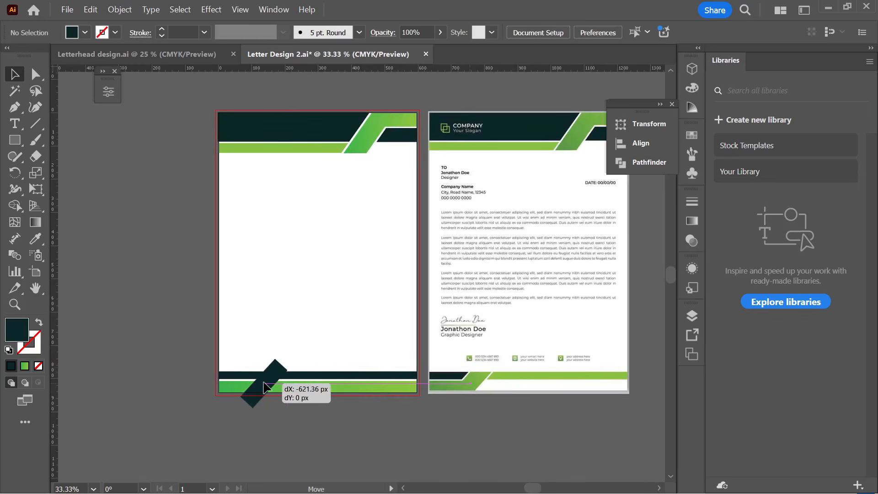
drag(264, 387, 262, 386)
key(ctrl+equal)
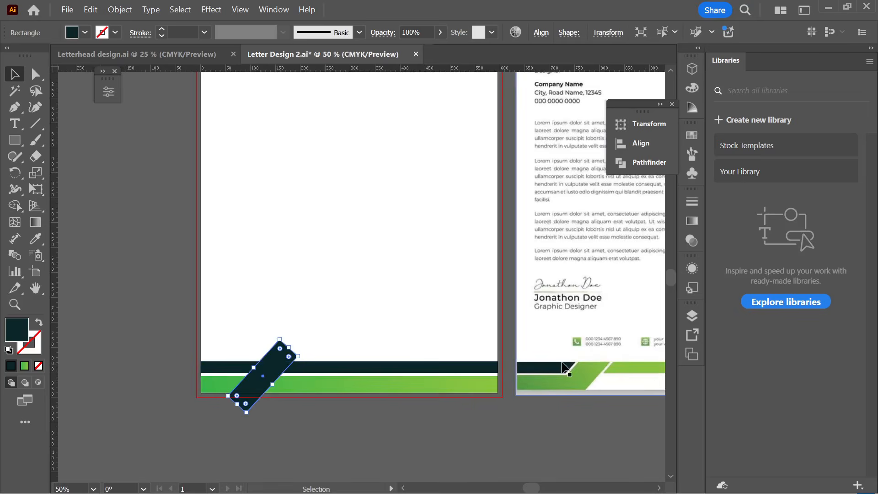
click(304, 402)
scroll(304, 402, up, 1)
scroll(291, 386, right, 3)
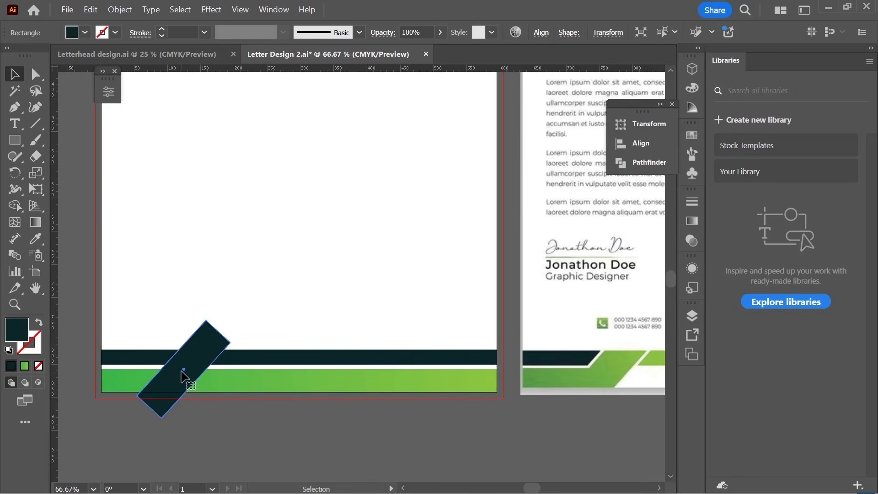
click(246, 299)
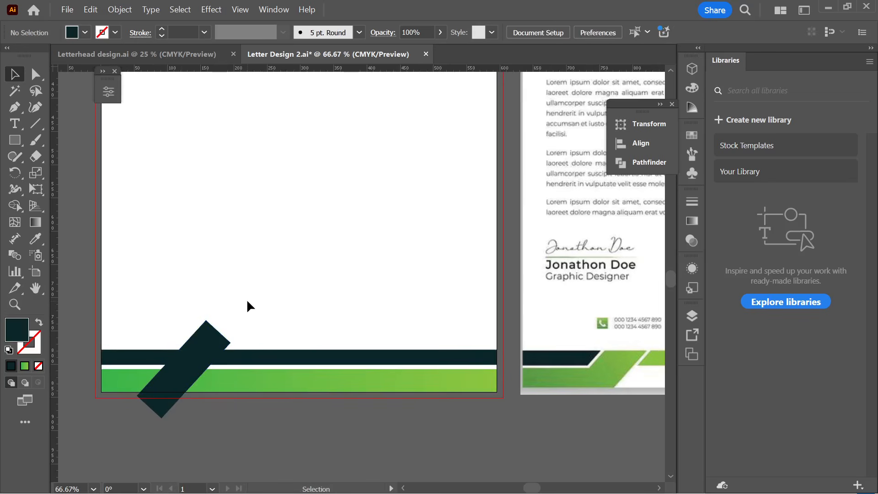
- Marquee-select the slanted rectangle together with both footer bars
click(158, 330)
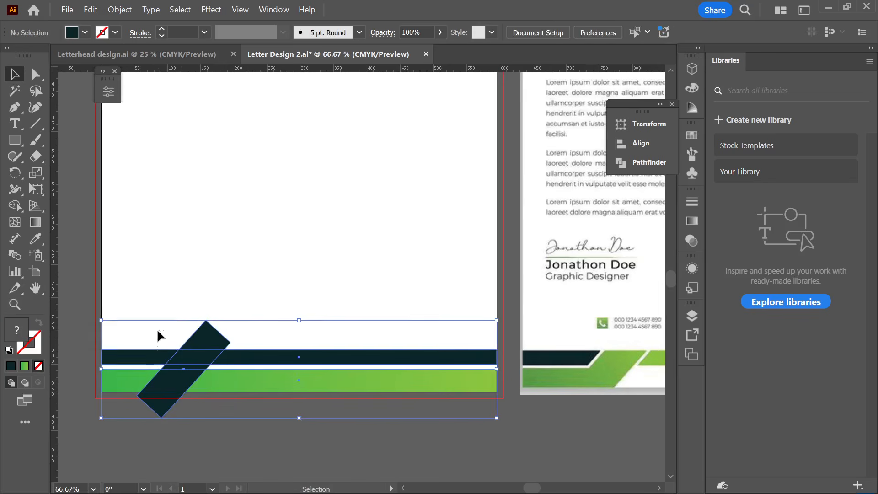
click(190, 428)
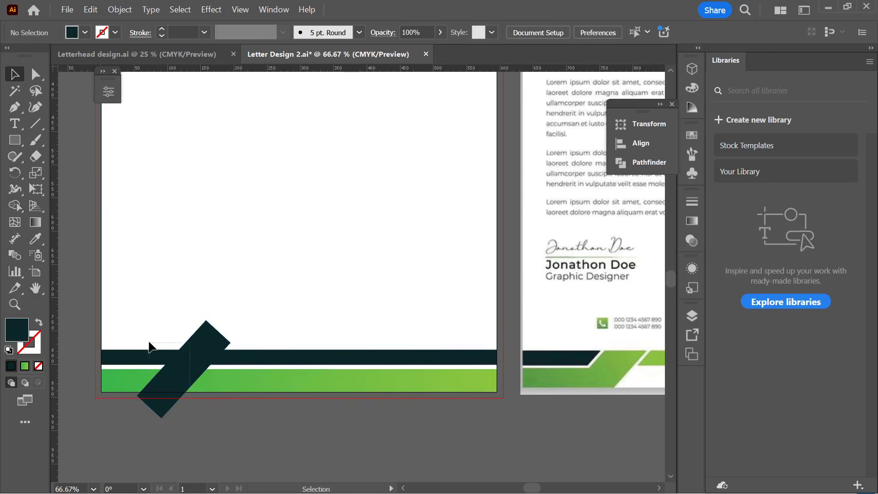
drag(150, 348, 131, 318)
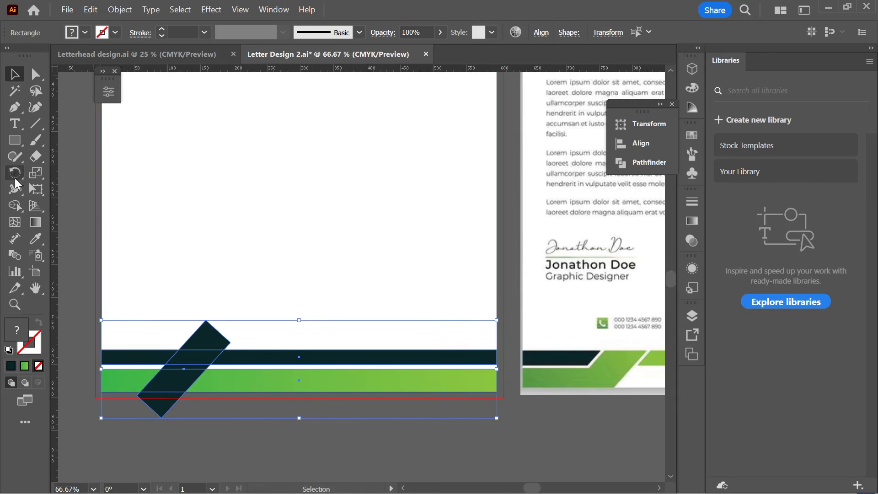
- Use Shape Builder to delete the rectangle tip and right green piece, merging the rest into one dark shape
click(14, 205)
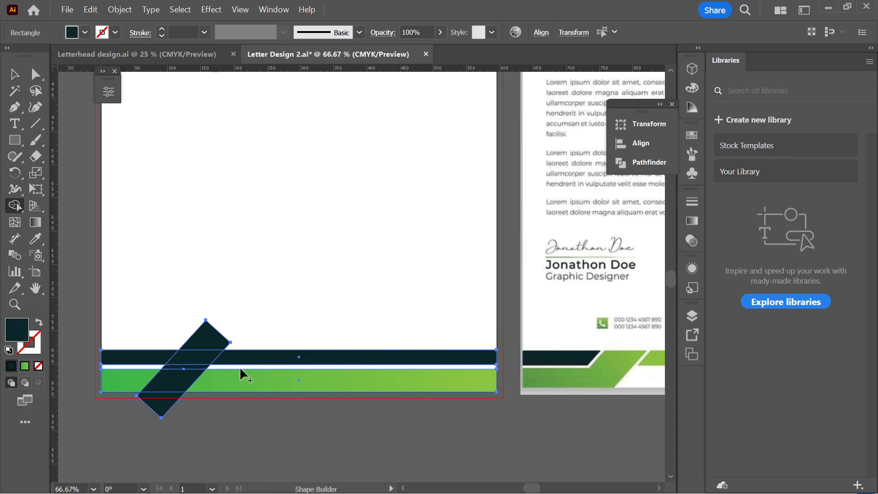
alt+click(205, 339)
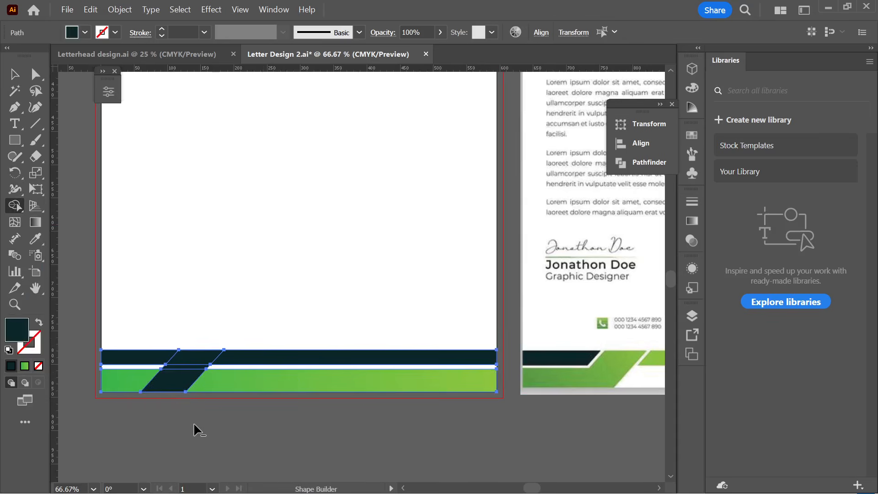
alt+click(343, 388)
drag(149, 386, 174, 382)
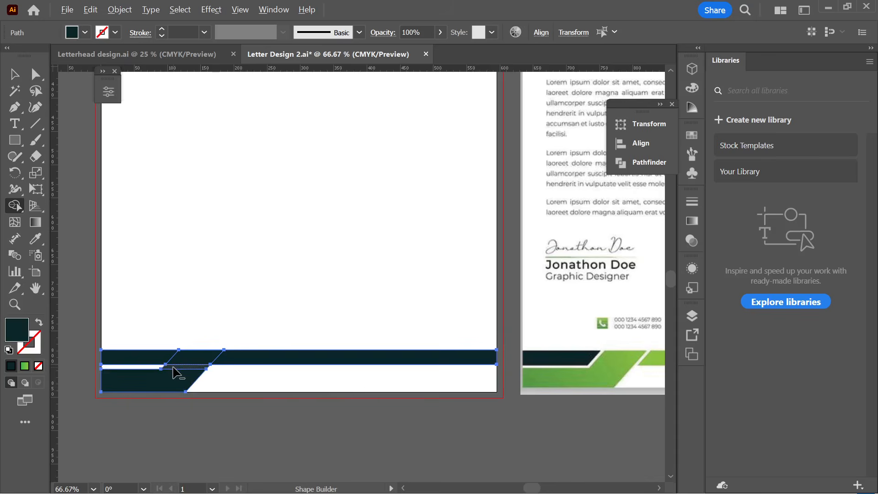
mouse_move(176, 372)
mouse_down()
mouse_move(183, 359)
mouse_move(204, 357)
mouse_move(188, 383)
mouse_up()
click(18, 75)
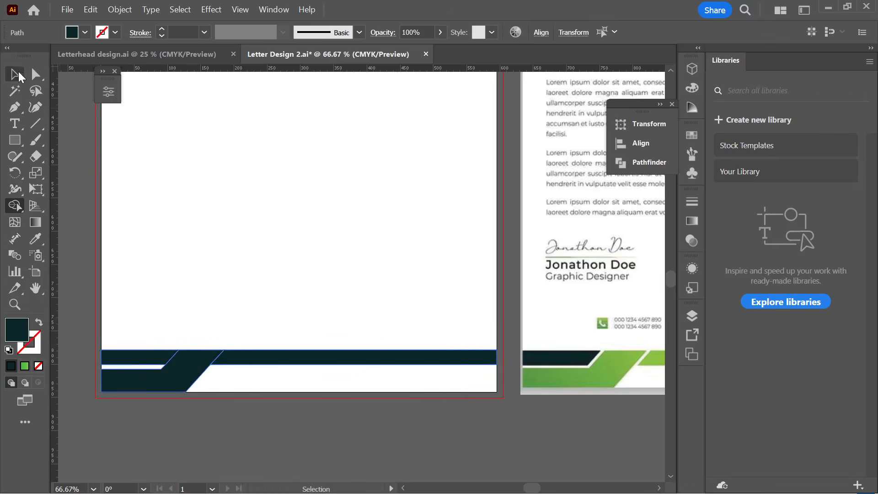
- Eyedropper a flat light green onto the long footer bar
click(198, 362)
click(307, 359)
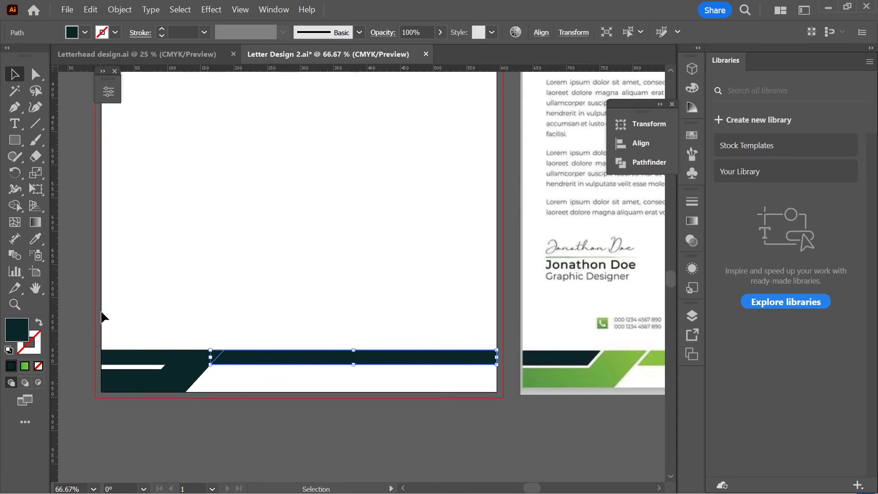
click(317, 446)
click(289, 362)
click(33, 238)
click(650, 361)
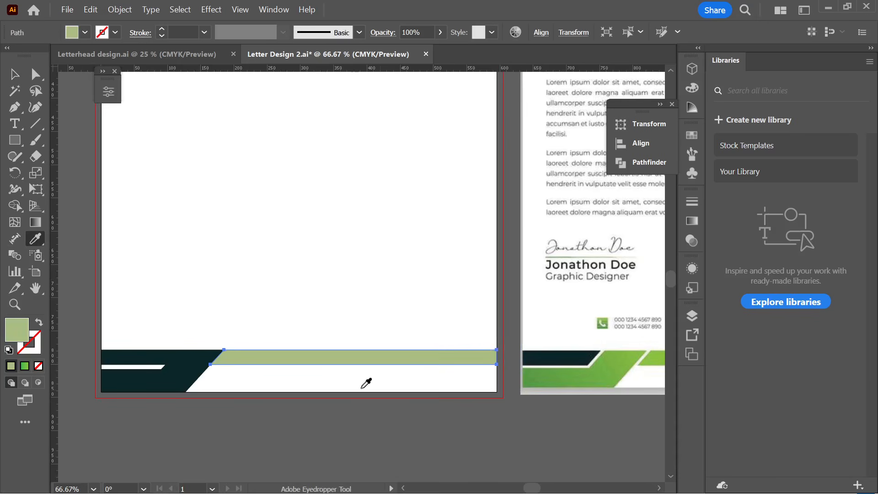
scroll(425, 406, up, 1)
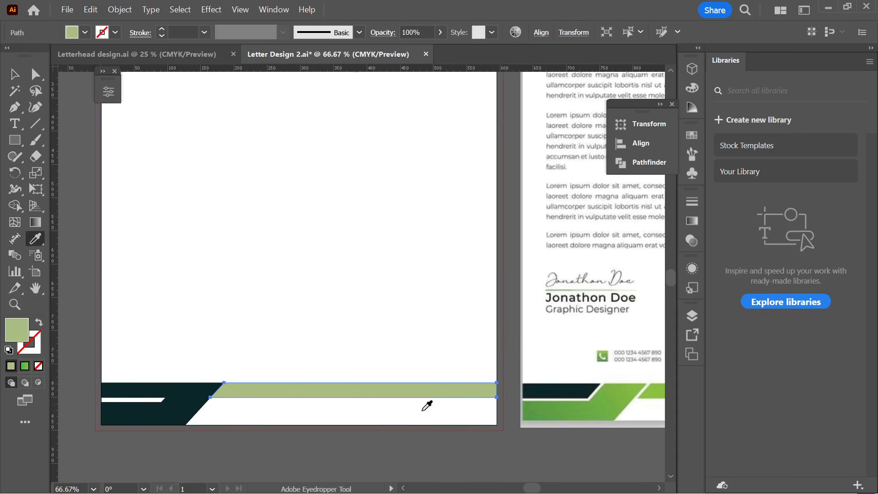
alt+scroll(414, 398, down, 2)
click(419, 155)
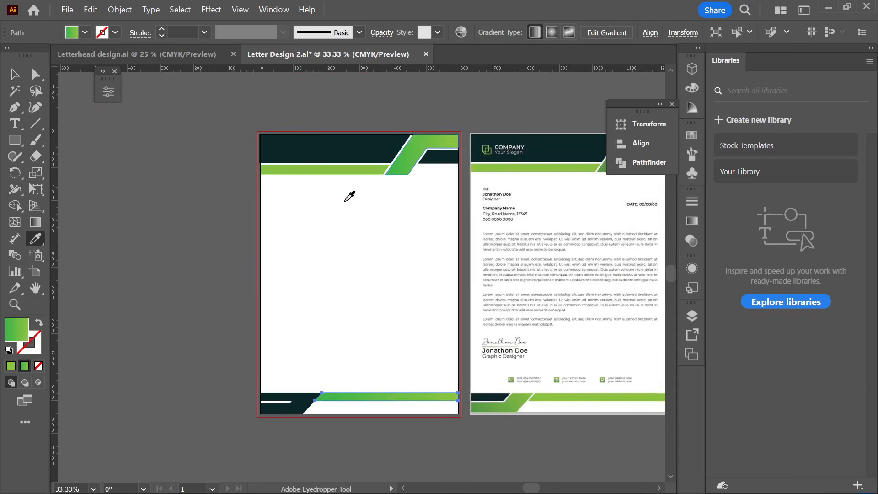
click(365, 169)
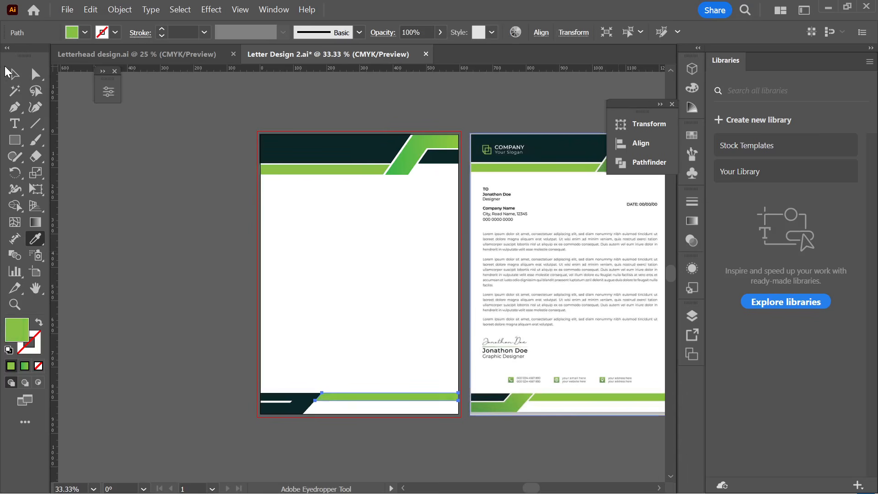
click(13, 74)
click(322, 446)
- Give the bottom-left corner shape the header's green gradient with the Eyedropper
alt+scroll(317, 427, up, 1)
click(293, 394)
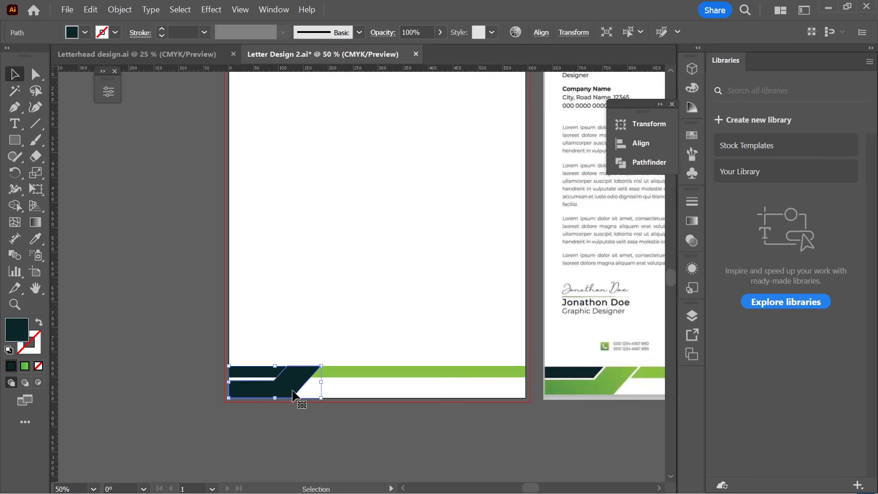
key(i)
alt+scroll(265, 361, down, 2)
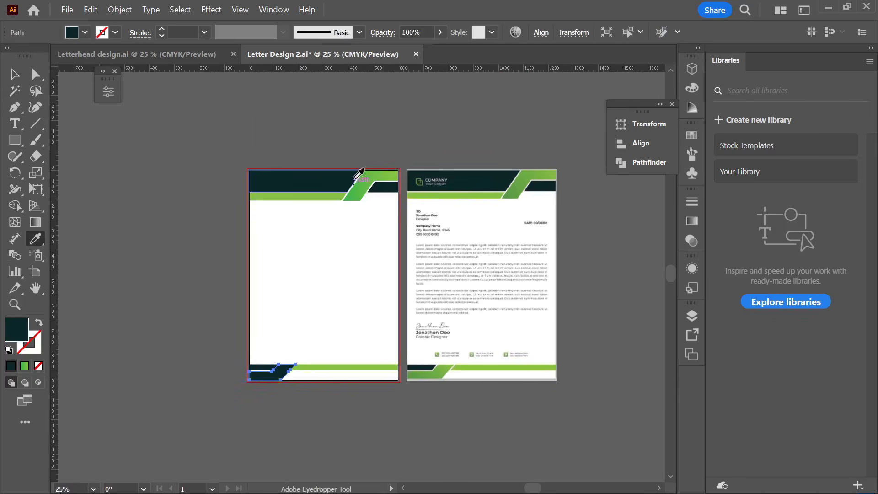
click(359, 173)
click(14, 73)
click(286, 404)
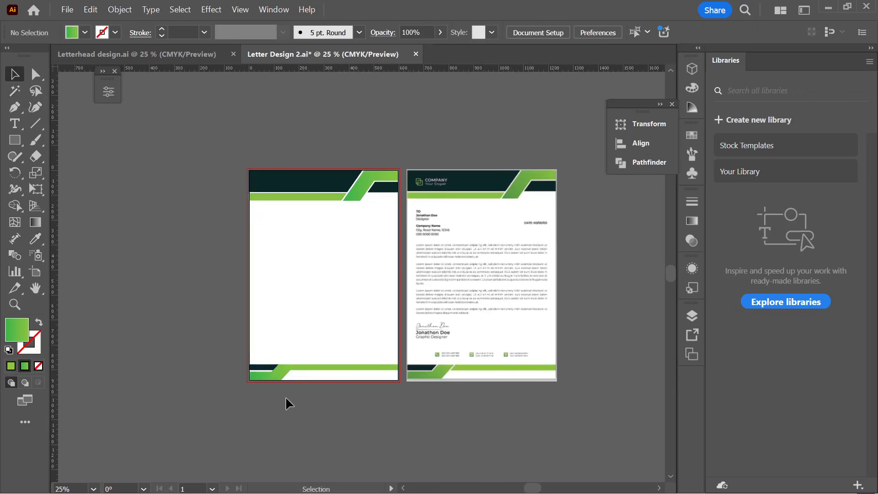
alt+scroll(303, 401, up, 2)
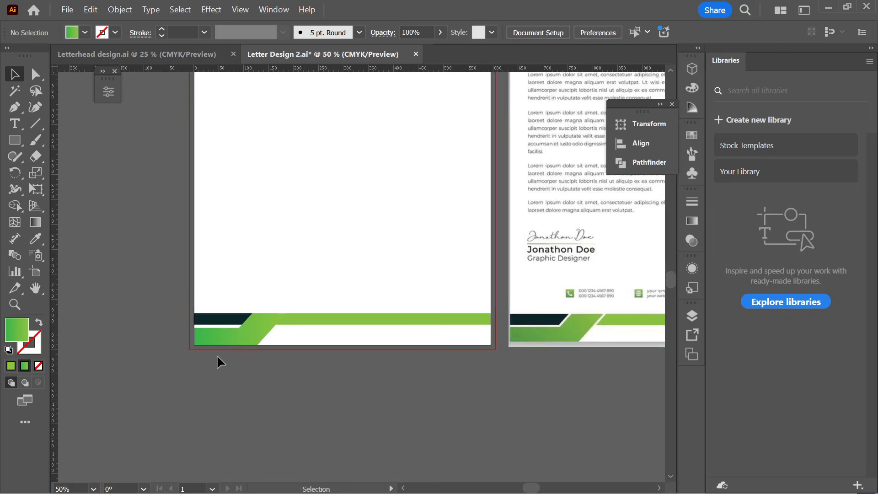
alt+scroll(254, 347, up, 2)
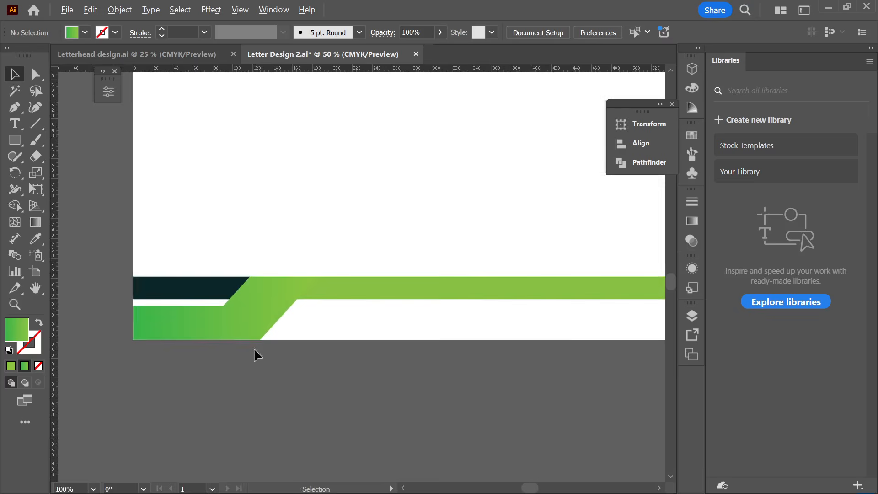
click(239, 309)
click(342, 292)
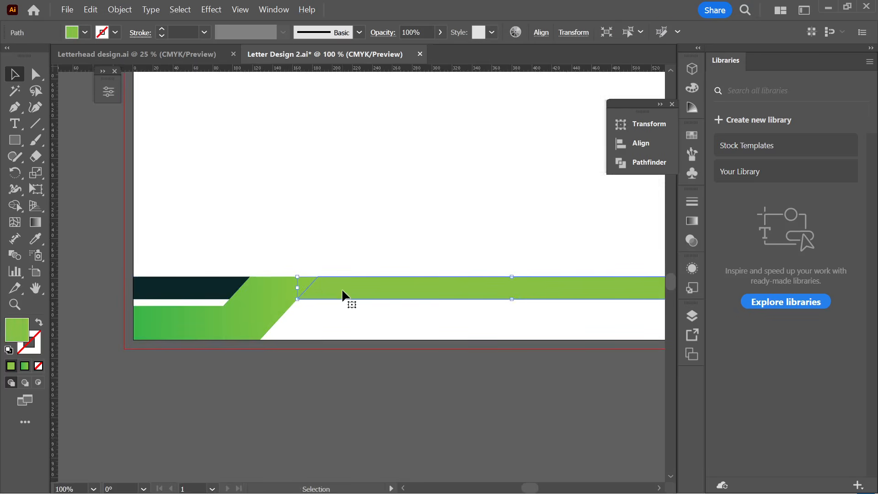
shift+click(215, 286)
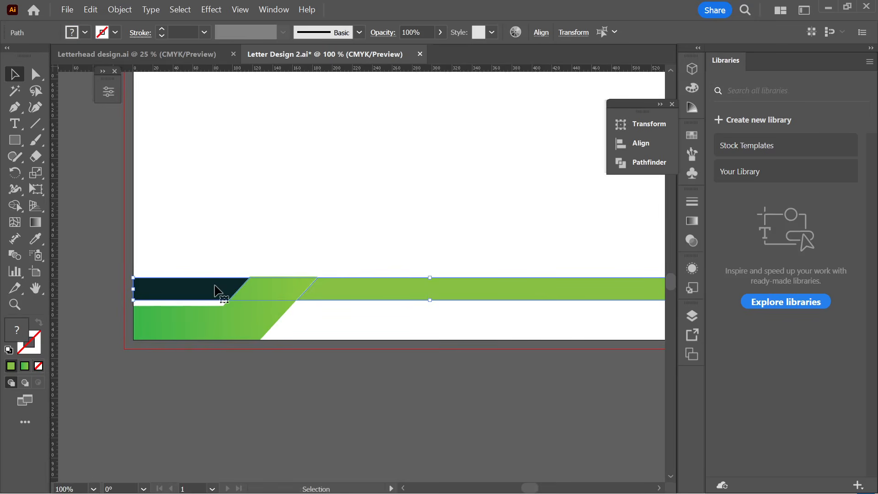
click(210, 246)
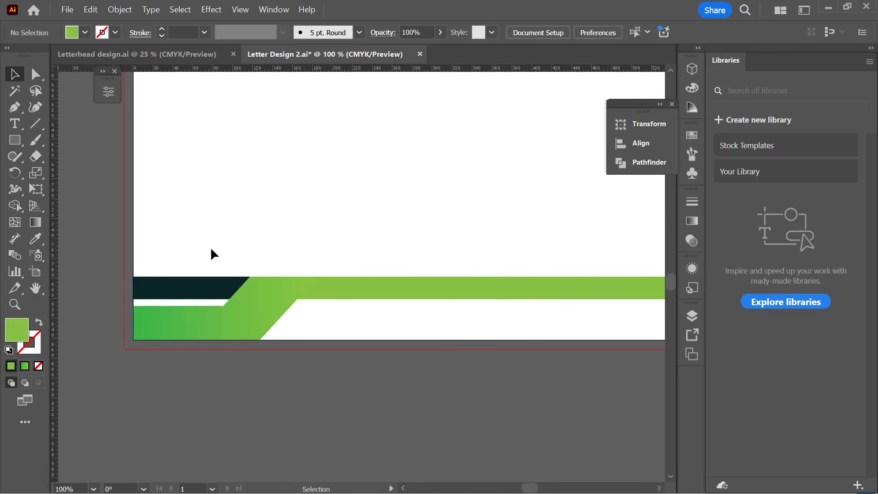
alt+scroll(211, 246, down, 1)
alt+scroll(227, 238, down, 2)
key(space)
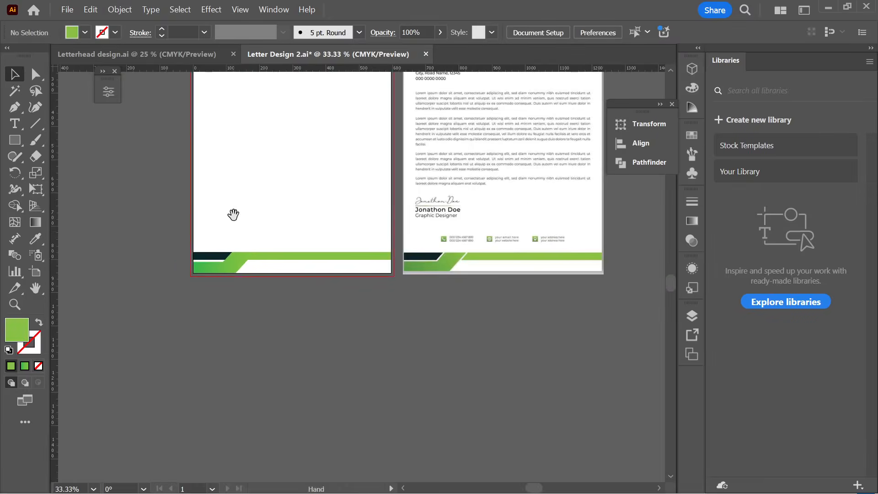
drag(232, 215, 230, 271)
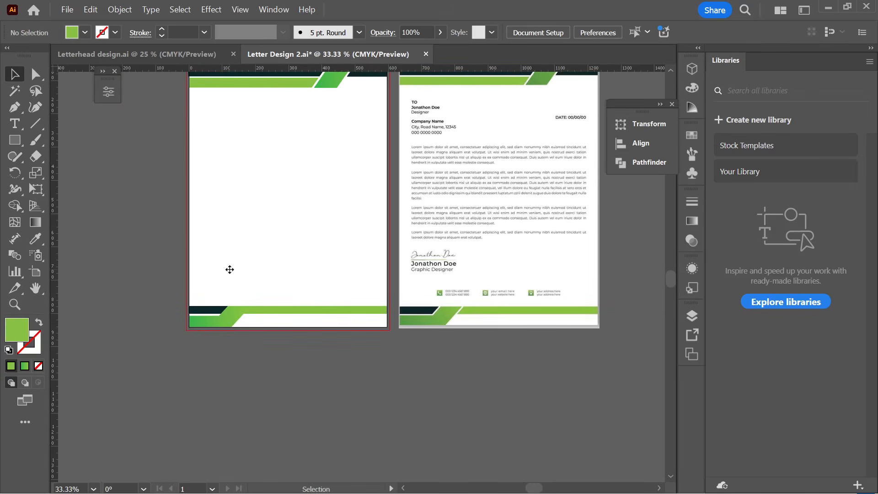
click(234, 282)
- Undo the recent edits to restore the full slanted bar
key(ctrl+z)
key(ctrl+z)
key(ctrl+z)
key(ctrl+z)
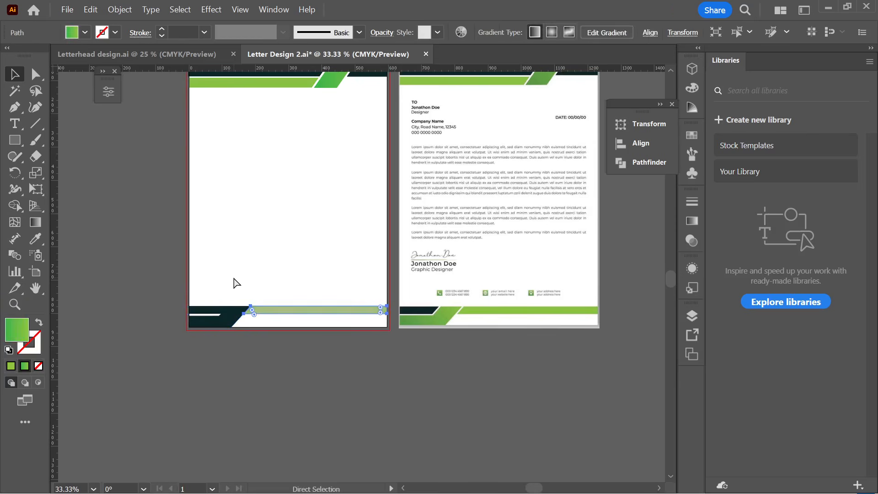
key(ctrl+z)
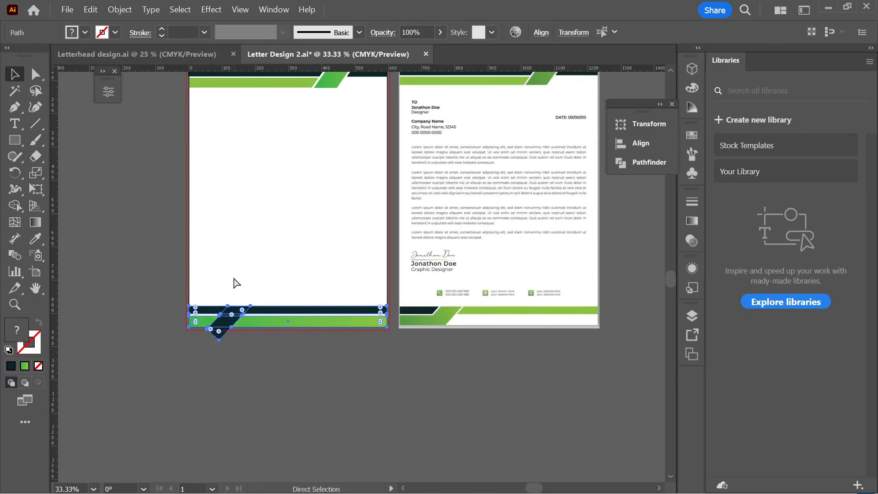
key(ctrl+z)
key(v)
key(ctrl+z)
- Nudge the dark horizontal footer bar down slightly
click(245, 377)
scroll(245, 377, up, 2)
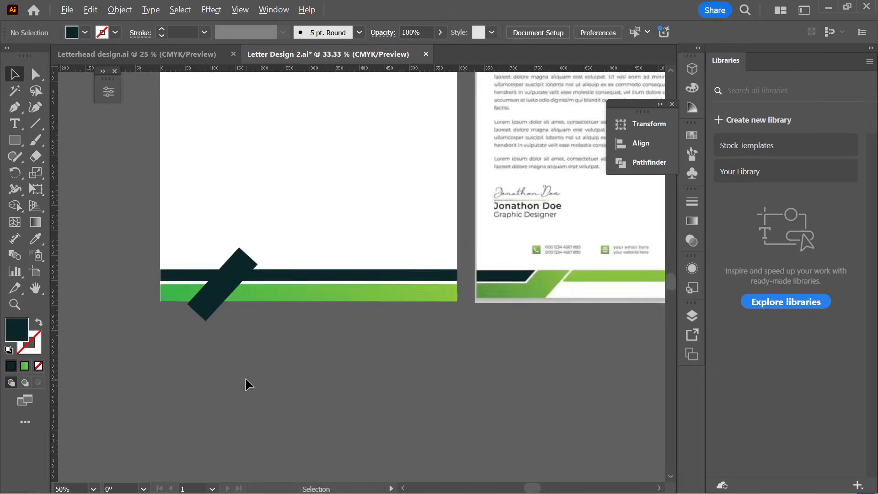
click(280, 245)
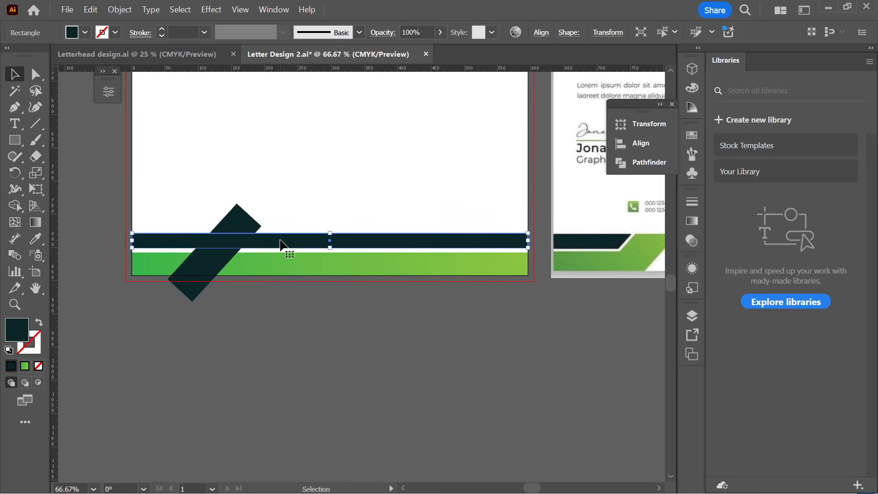
key(Down)
key(Down)
key(Down)
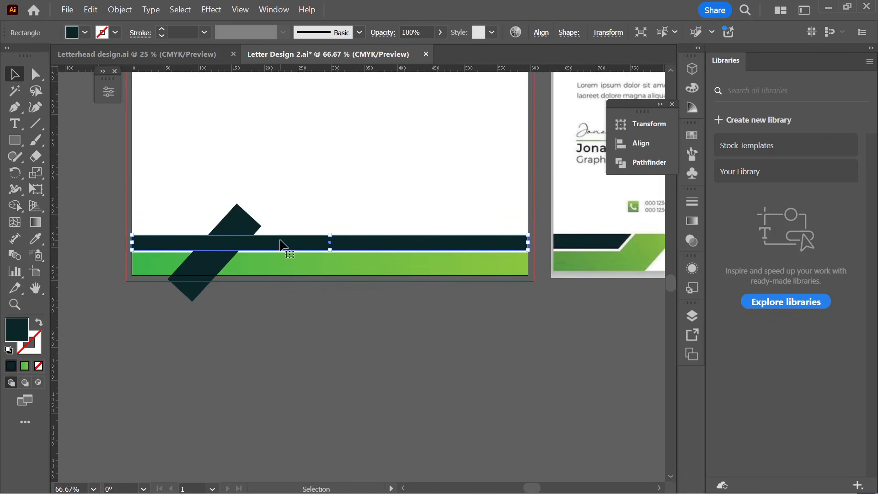
click(261, 322)
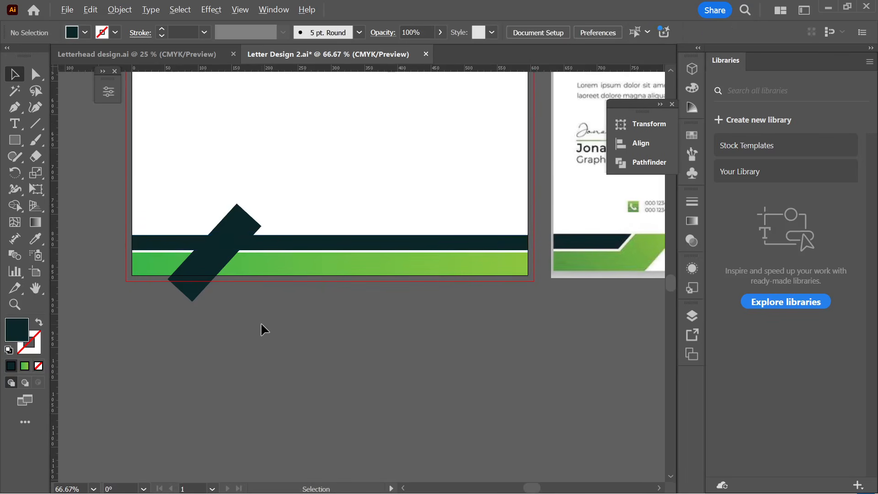
- With Shape Builder, delete the slanted bar's ends and the green strip, then merge the left pieces
scroll(261, 322, down, 1)
scroll(261, 322, right, 1)
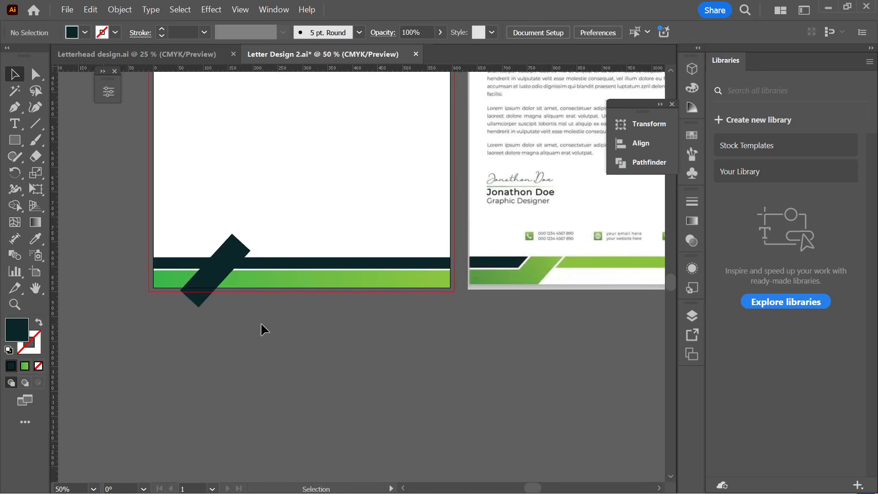
drag(219, 292, 117, 233)
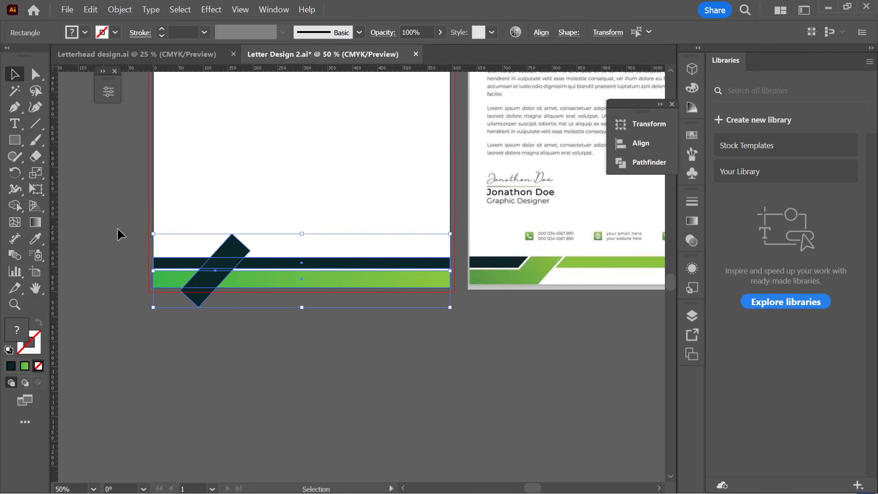
click(18, 205)
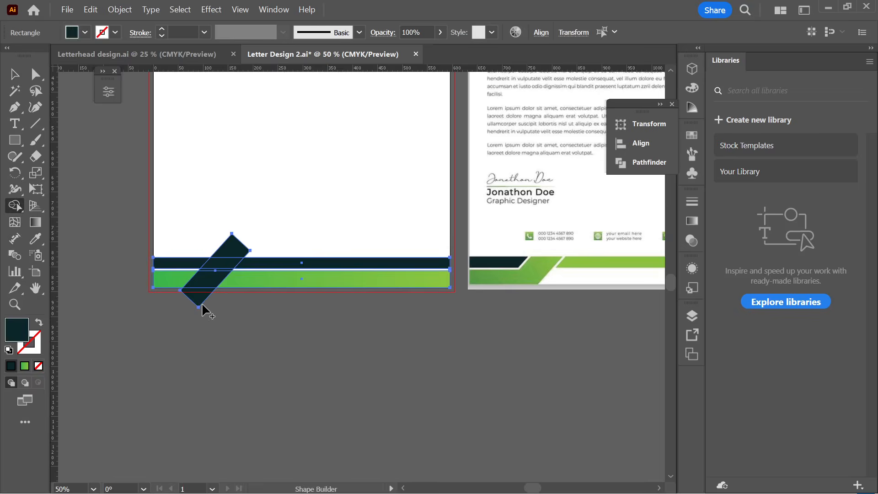
scroll(202, 303, up, 1)
alt+click(191, 297)
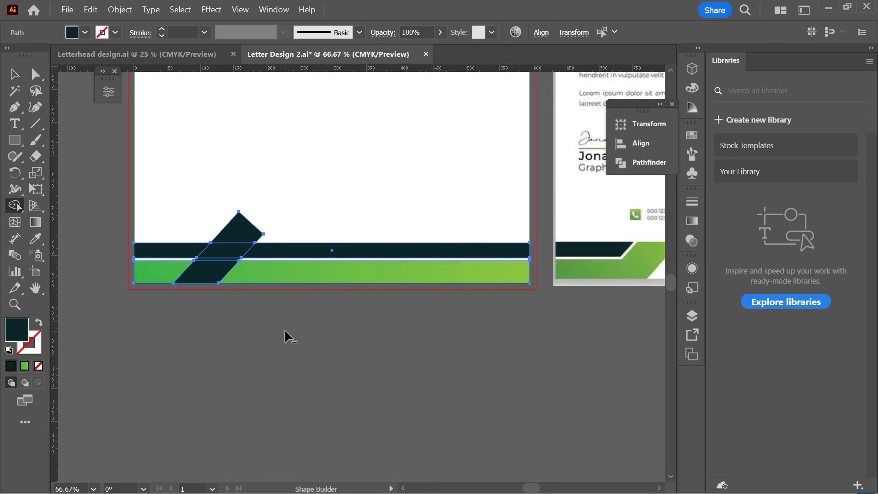
alt+click(240, 223)
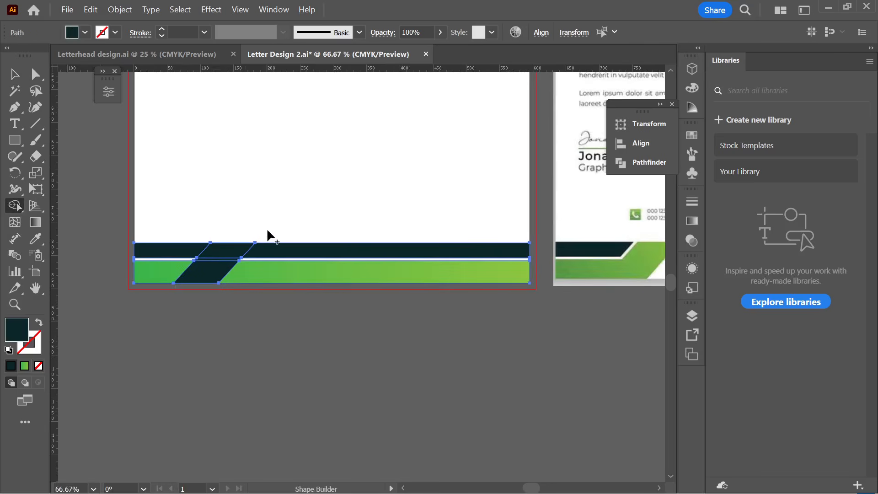
alt+click(288, 279)
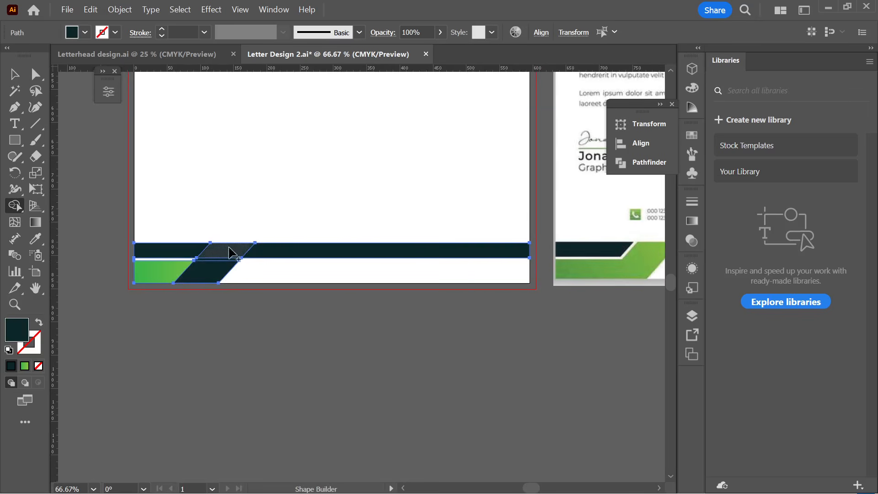
mouse_move(233, 261)
mouse_down()
mouse_move(231, 252)
mouse_move(212, 274)
mouse_move(169, 274)
mouse_move(192, 279)
mouse_up()
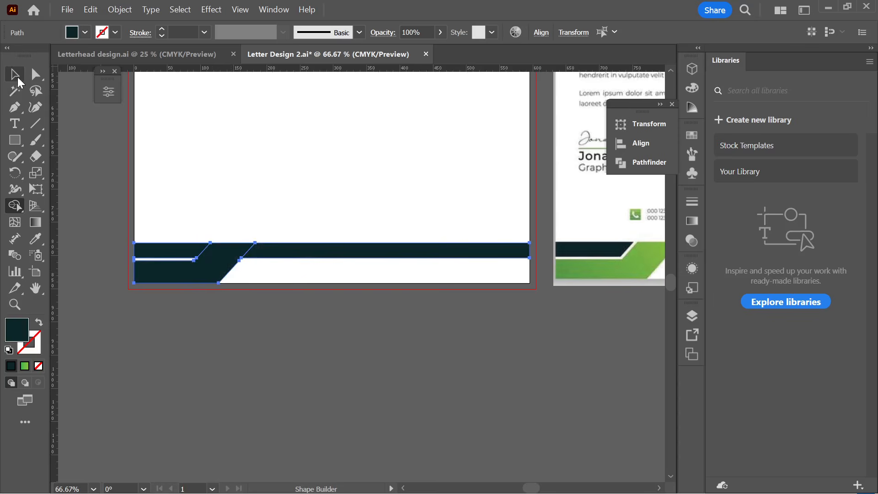
click(18, 80)
click(340, 359)
- Eyedropper the header's green fill onto the long footer bar
click(319, 256)
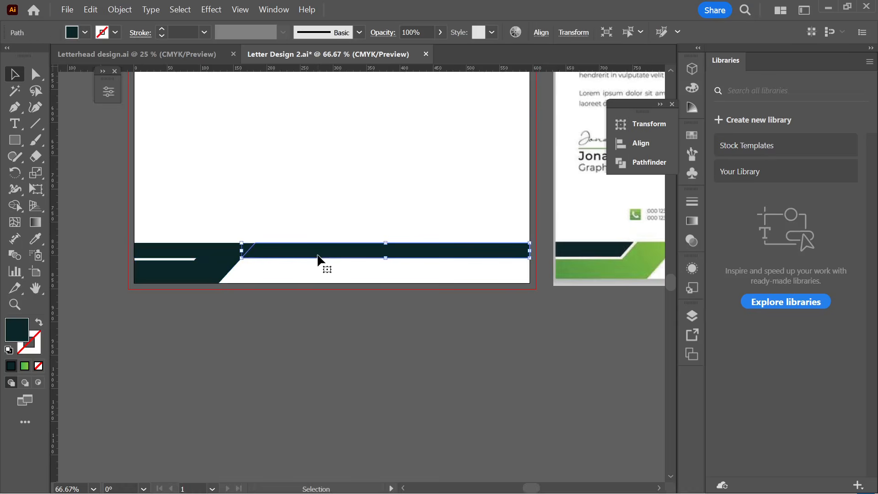
scroll(318, 259, down, 1)
scroll(320, 260, up, 2)
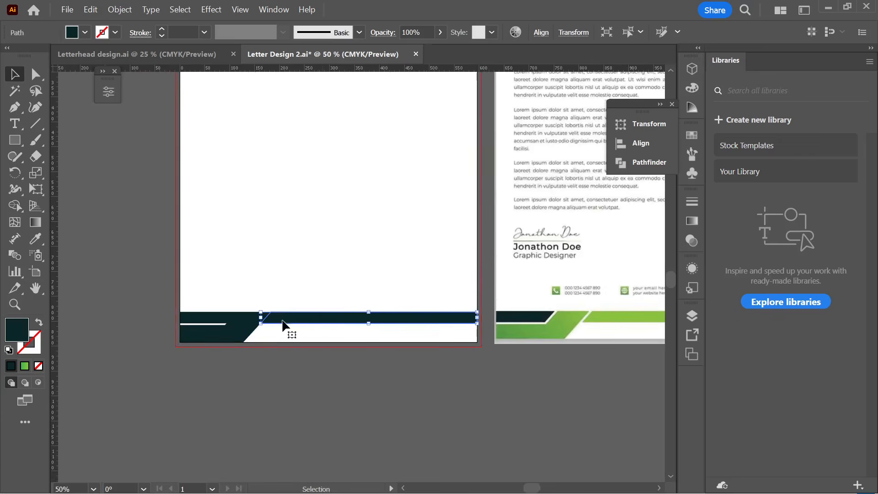
scroll(284, 324, down, 1)
click(30, 238)
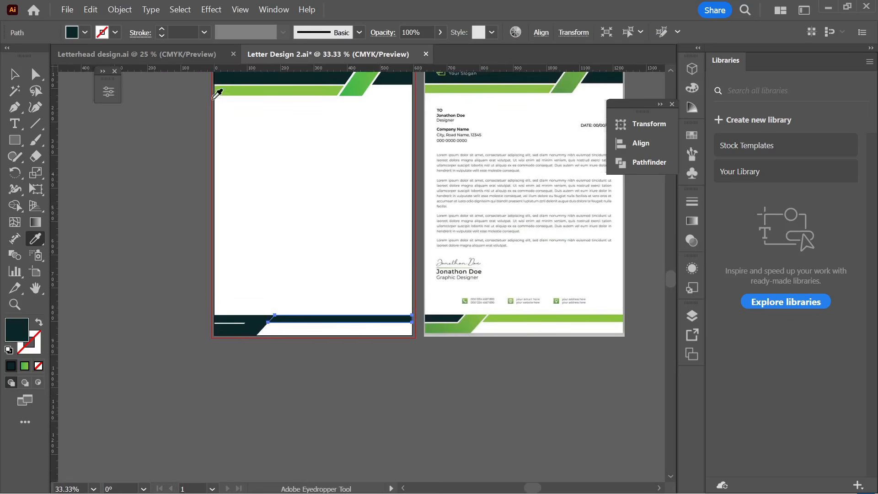
click(232, 88)
click(15, 80)
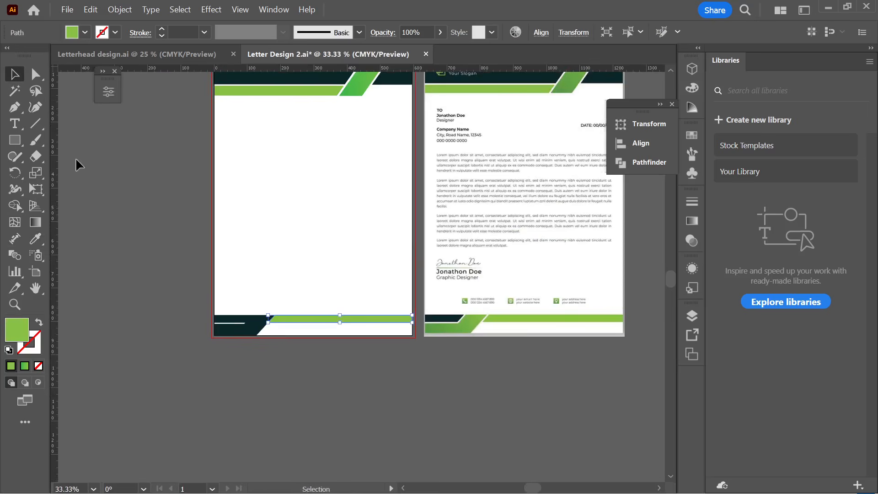
click(166, 326)
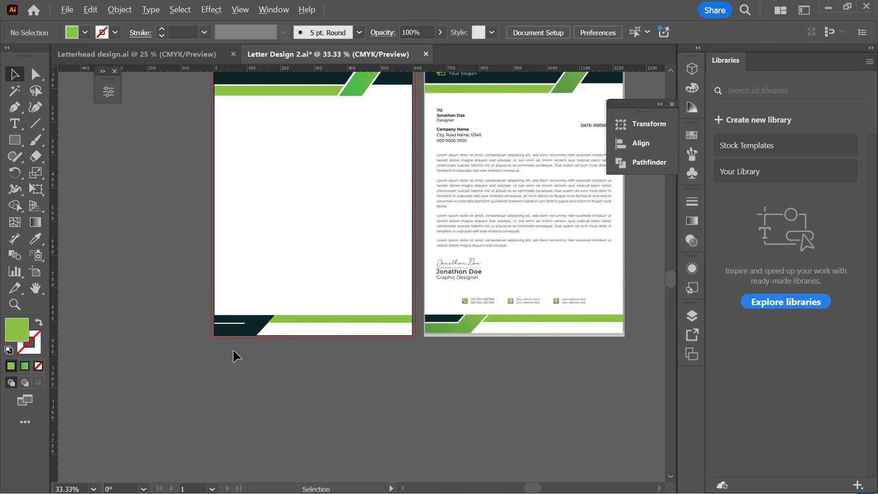
- Apply the header's green gradient to the angled bottom-left block
scroll(233, 350, up, 1)
click(254, 324)
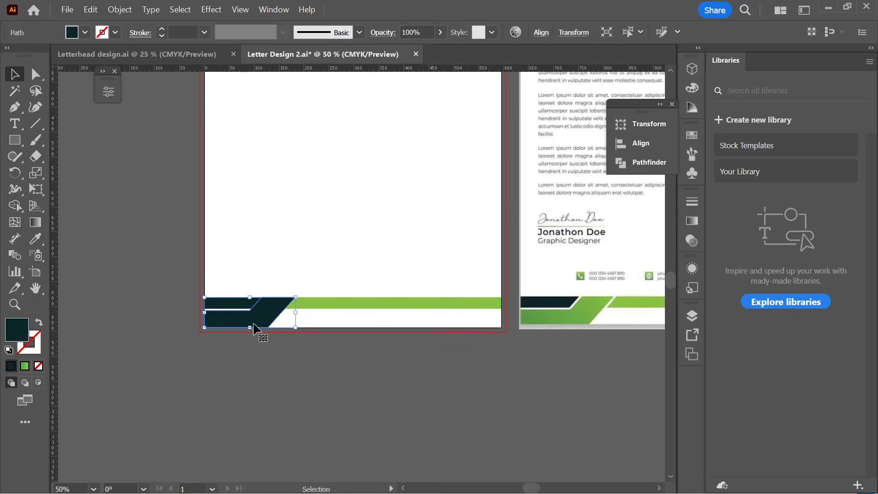
click(36, 239)
scroll(356, 307, down, 2)
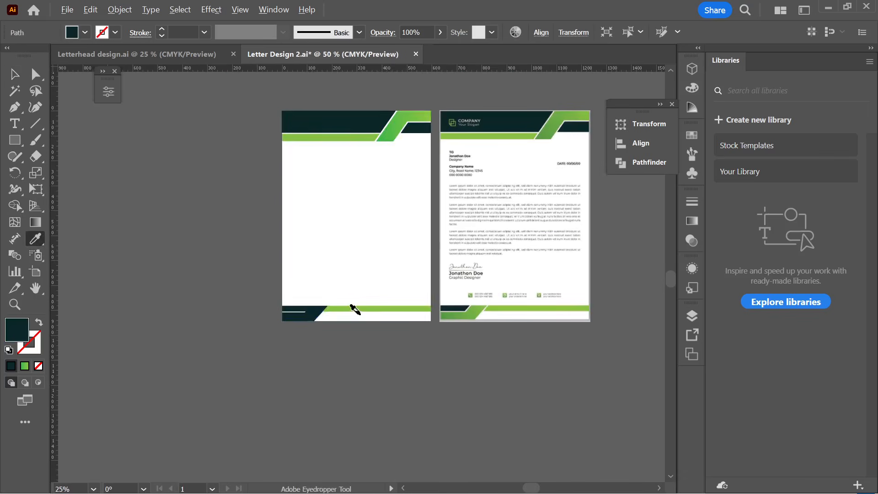
click(395, 130)
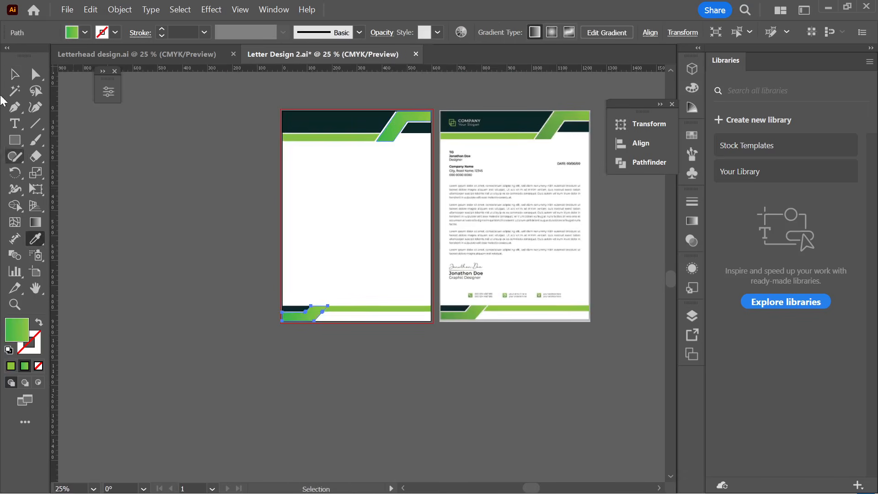
click(15, 74)
click(471, 429)
scroll(318, 334, up, 3)
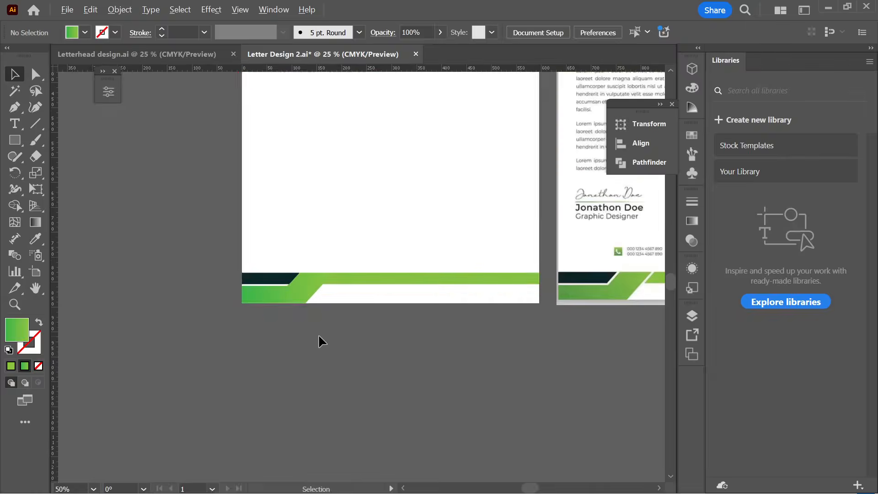
scroll(319, 339, right, 1)
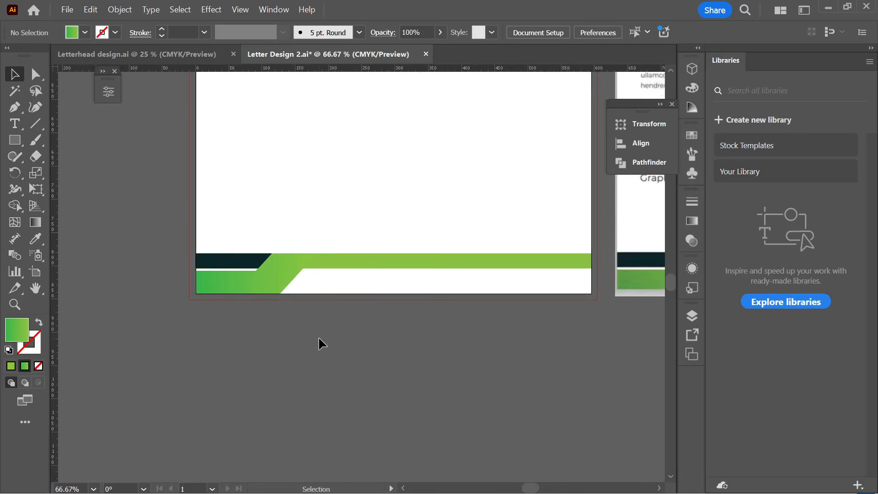
scroll(318, 336, up, 2)
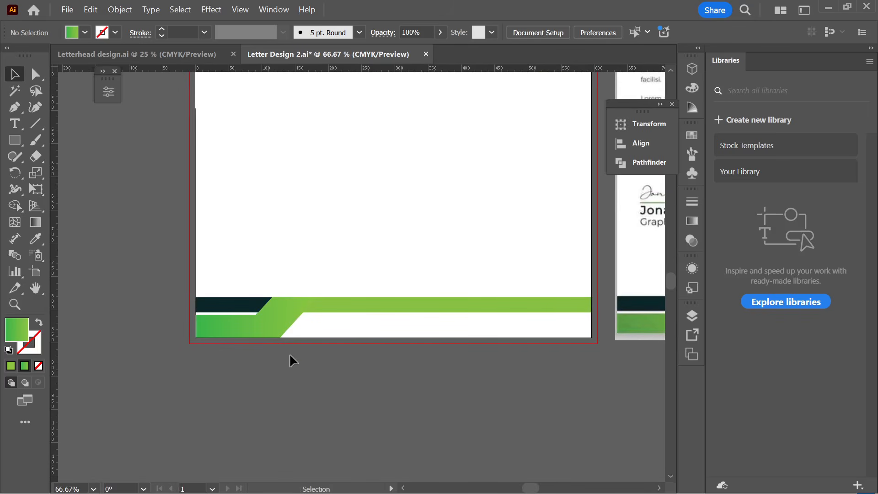
click(267, 336)
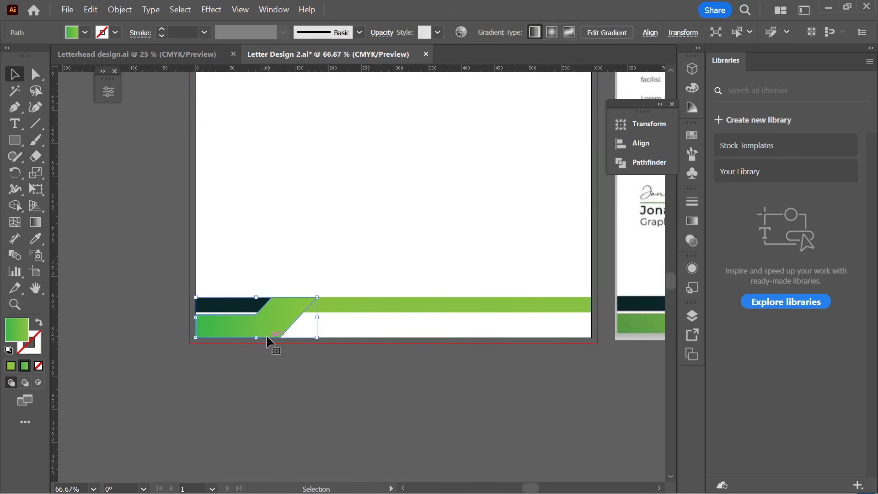
- Create a 6 px Offset Path copy of the gradient block
click(124, 9)
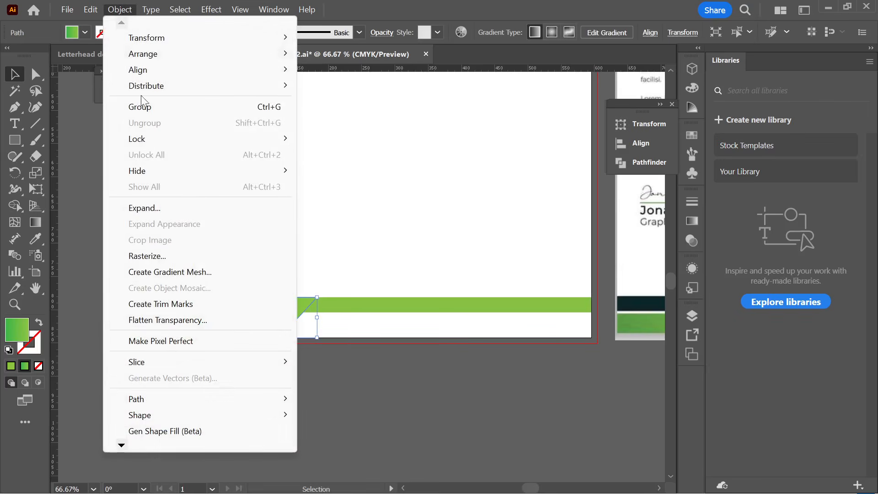
mouse_move(153, 397)
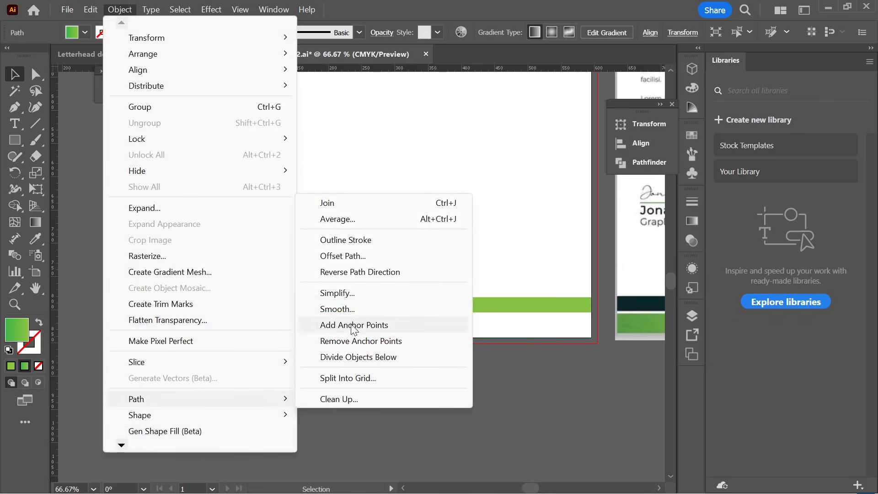
click(343, 257)
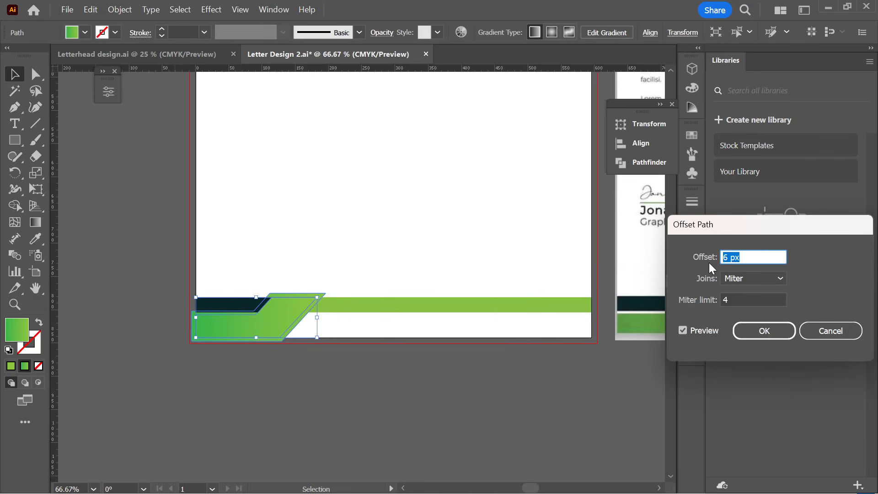
click(770, 333)
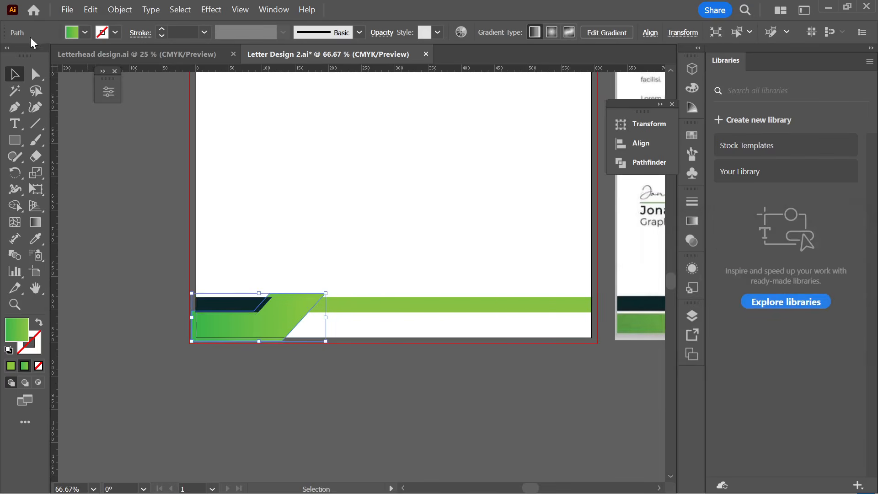
- Fill the offset copy white, then select the overlapping footer shapes together
click(79, 33)
click(28, 83)
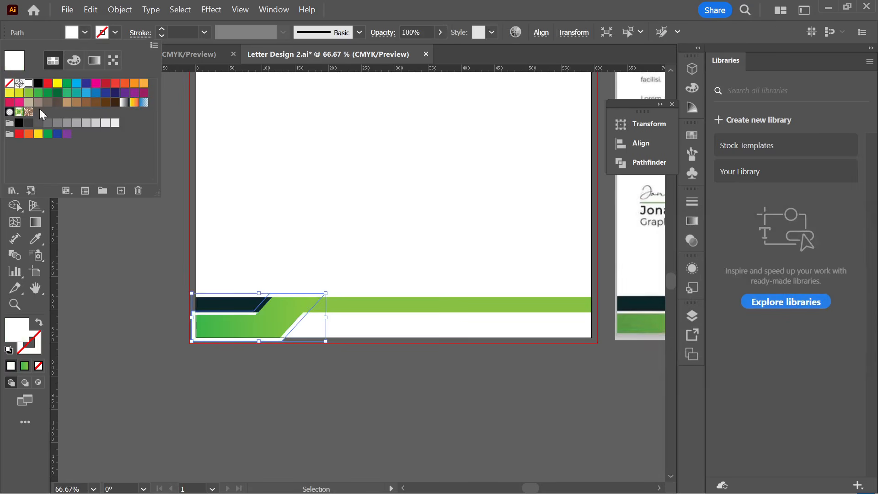
click(210, 411)
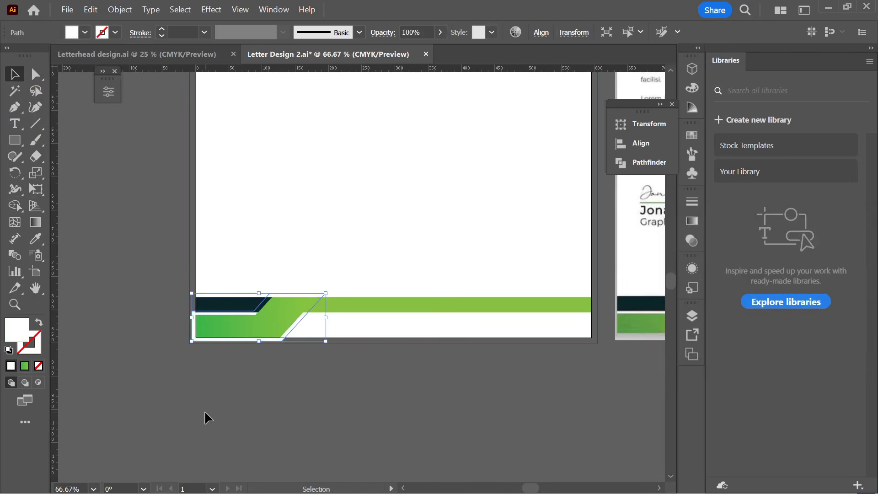
click(257, 398)
drag(330, 380, 156, 254)
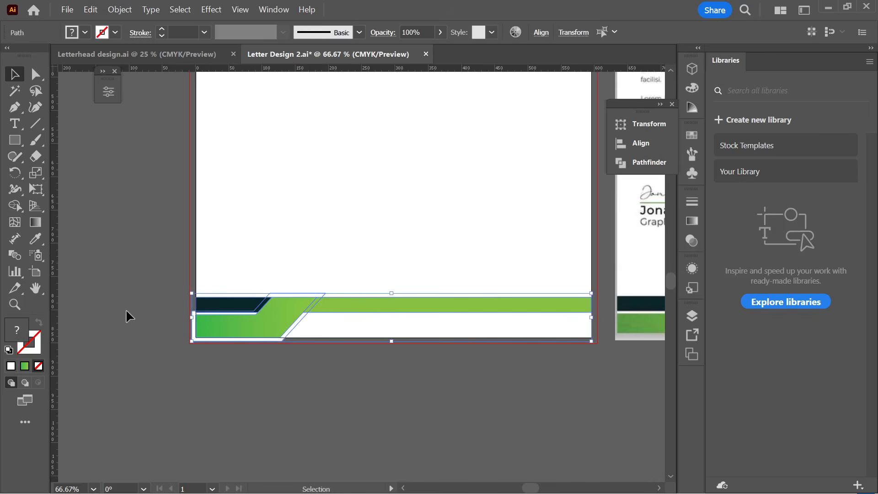
- With Shape Builder, remove the sliver, white strip and dark diagonal strip, and merge the lower green regions
click(15, 205)
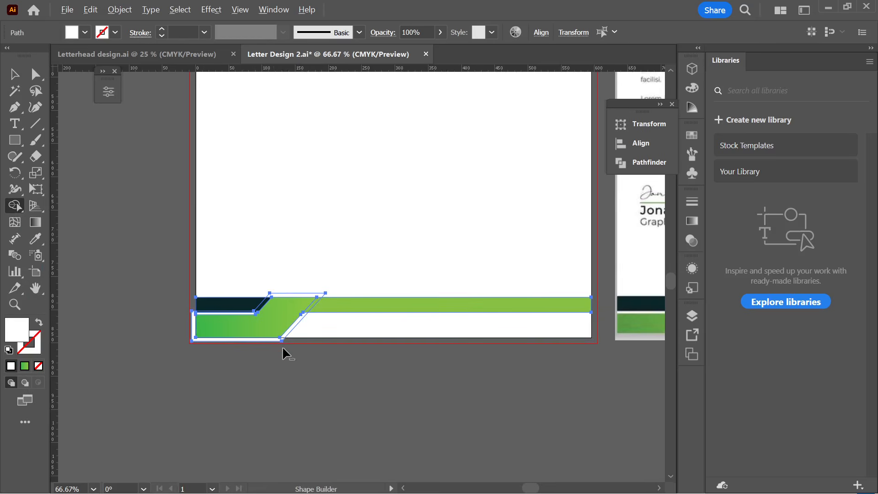
scroll(282, 346, up, 2)
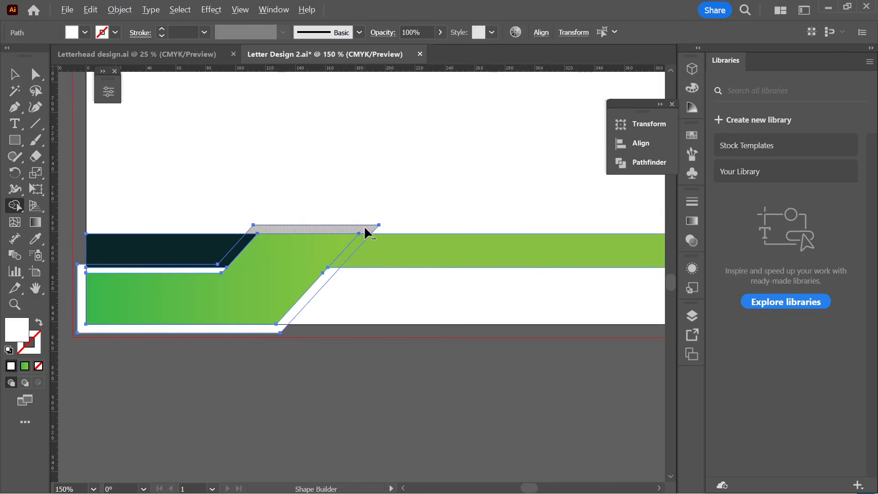
alt+click(360, 231)
alt+click(274, 331)
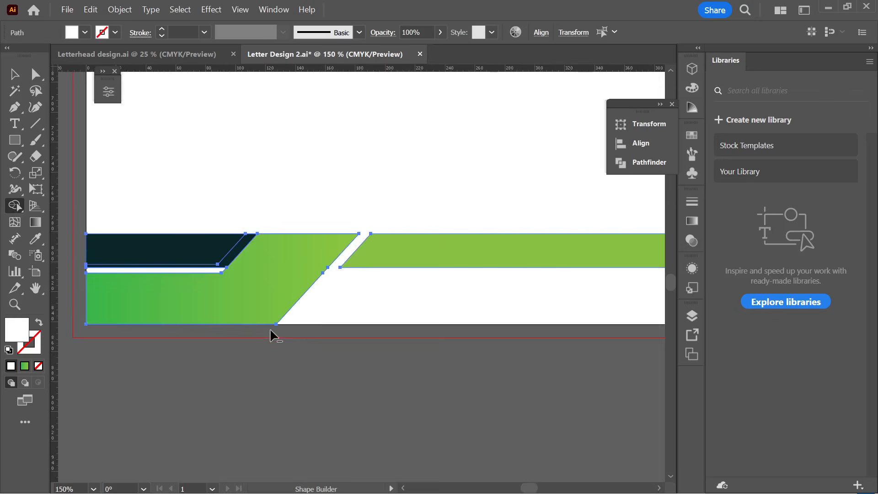
alt+click(247, 238)
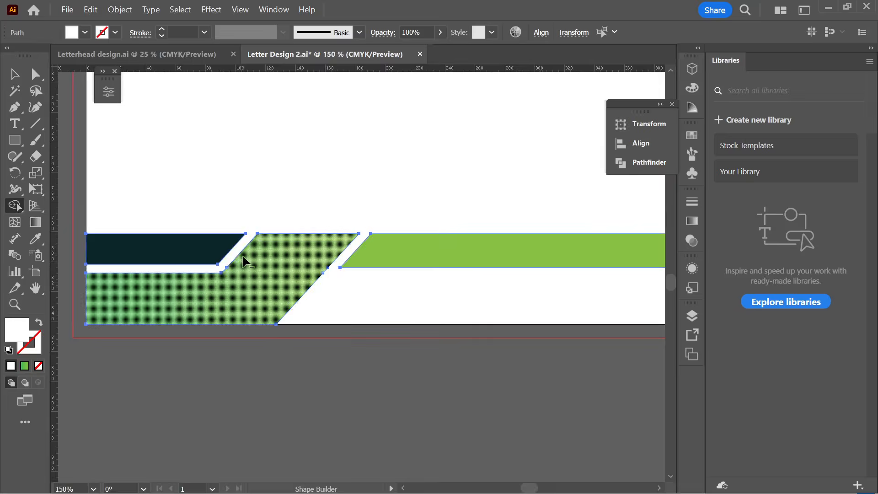
click(245, 262)
scroll(160, 276, down, 2)
click(16, 77)
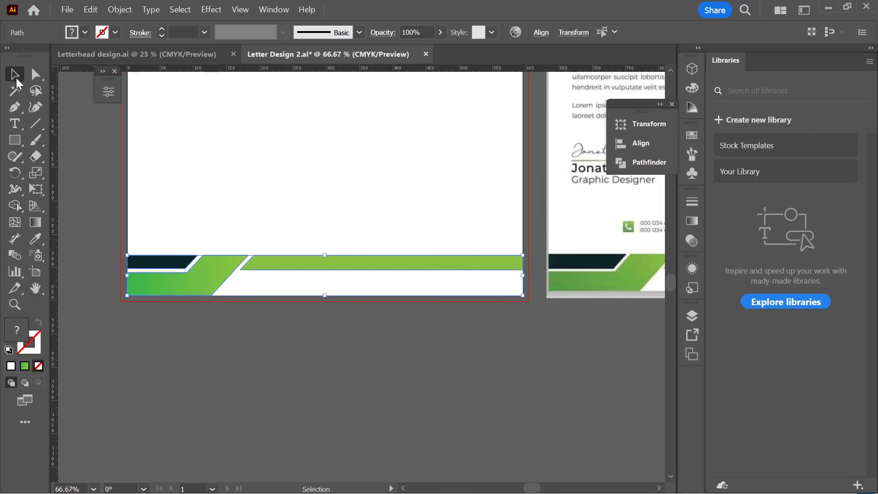
click(234, 360)
- Save Letter Design 2.ai
scroll(361, 380, down, 4)
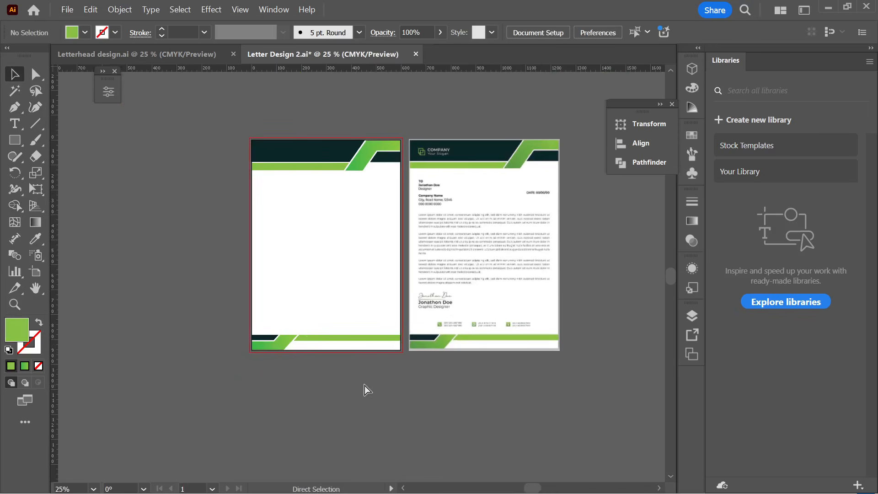
key(ctrl+s)
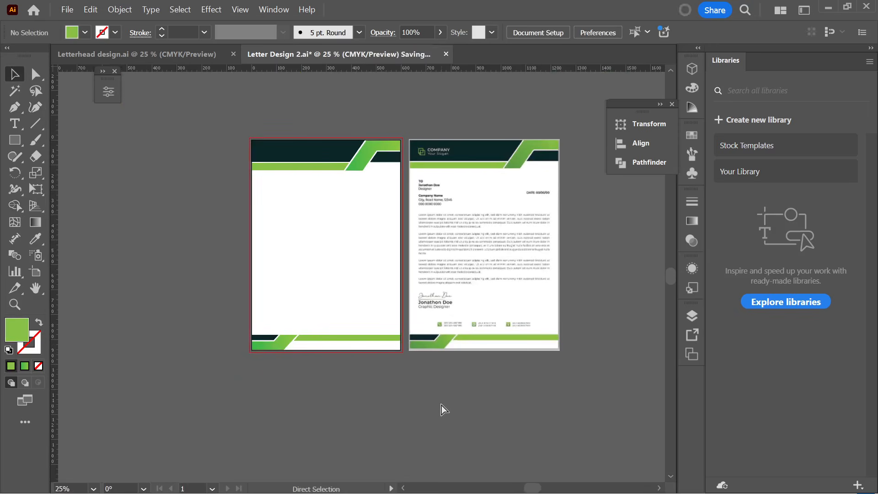
scroll(441, 402, up, 1)
scroll(319, 223, up, 1)
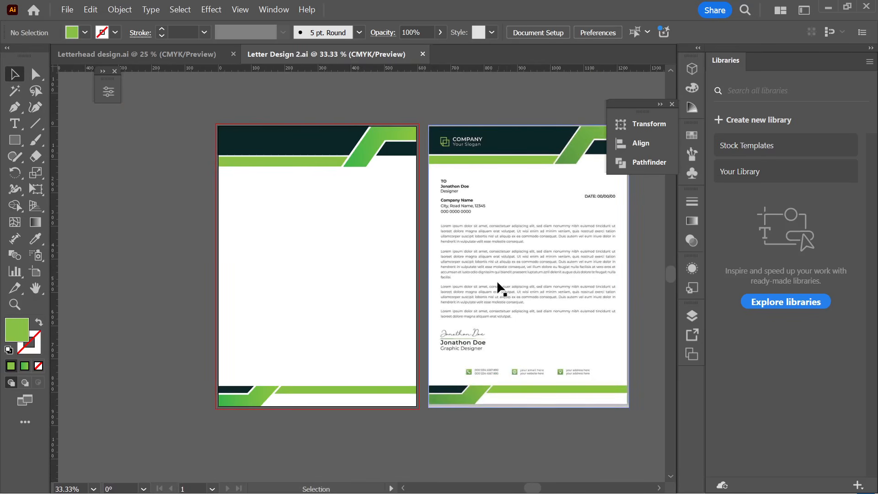
scroll(459, 252, right, 1)
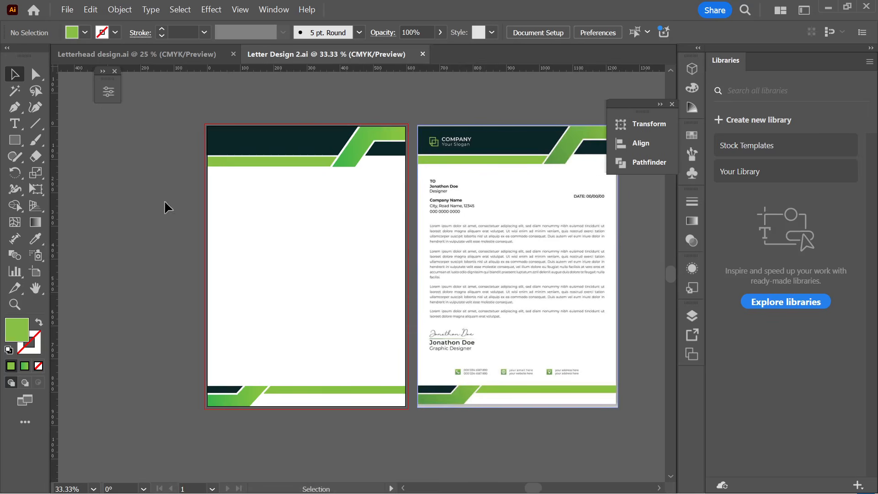
- Nudge the reference letterhead image slightly to the left
scroll(336, 227, up, 1)
scroll(341, 232, right, 3)
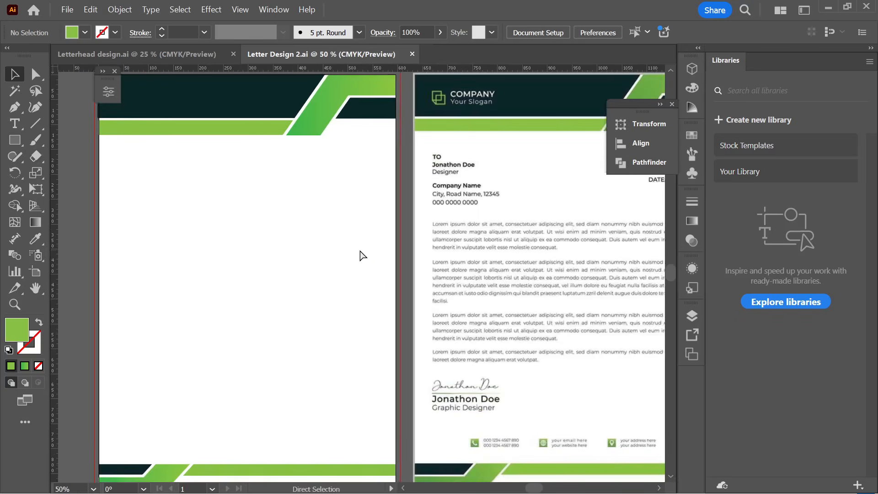
scroll(518, 309, down, 1)
drag(534, 297, 521, 298)
scroll(385, 249, up, 1)
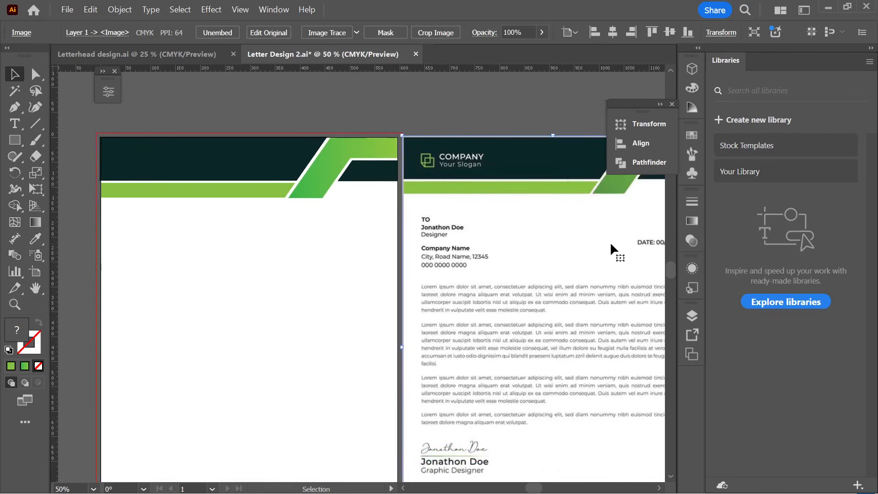
- Type the recipient lines below the header: TO, recipient's name, Designer, Company Name, address and phone
click(14, 124)
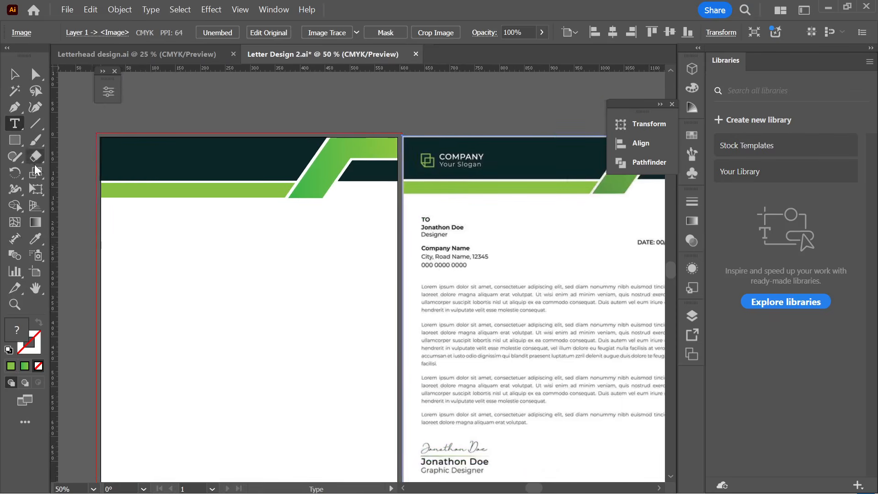
click(129, 226)
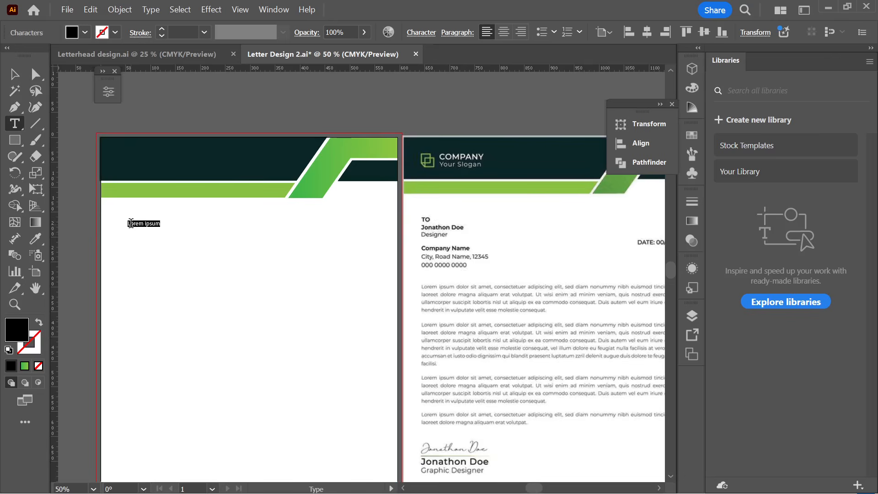
key(BackSpace)
text(TO )
text(Jo)
text(nat)
text(hon)
text( Doe )
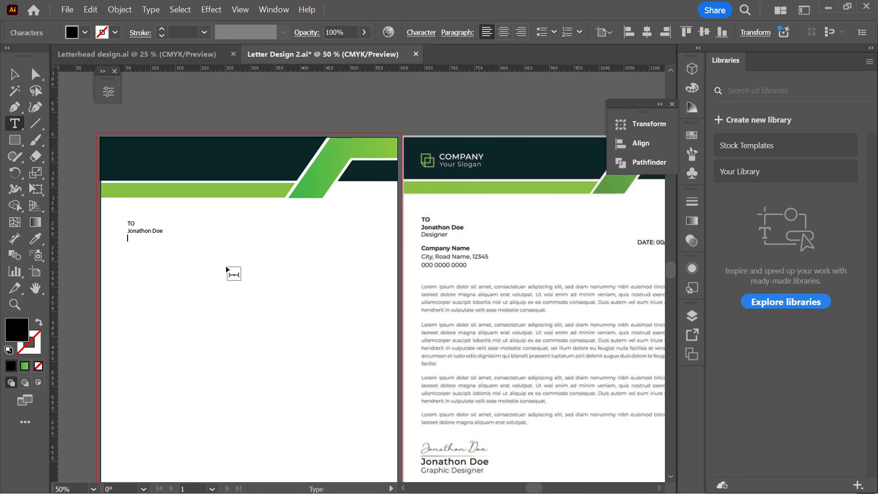
text(Designer)
key(Return)
key(Return)
text(Company Name)
key(Return)
text(City, Road Name)
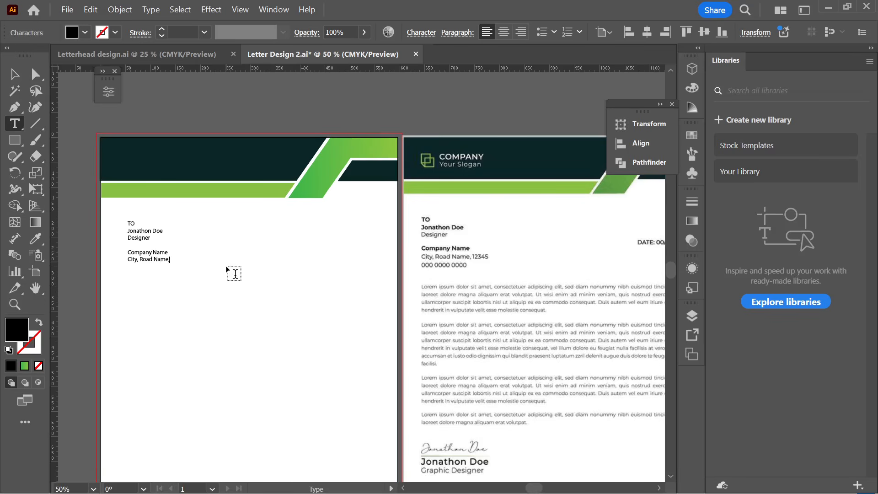
text(, )
text(1212 )
key(Escape)
click(207, 292)
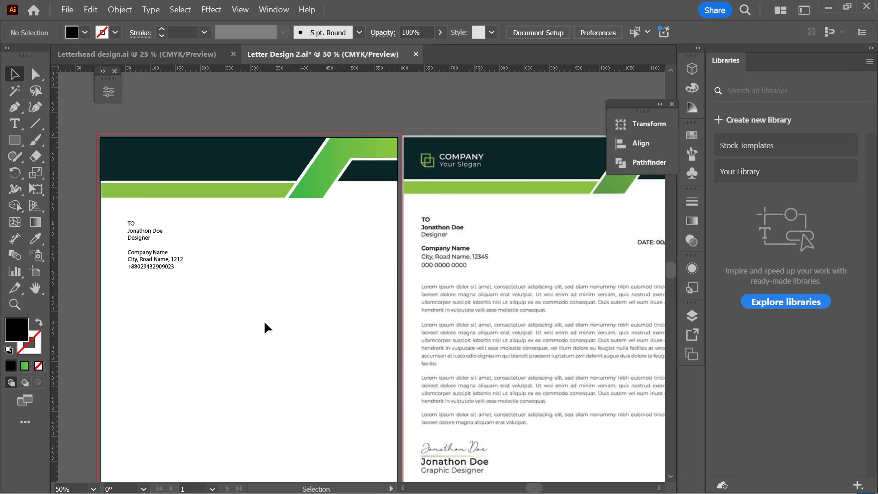
- Alt-drag a copy of the recipient block to the page's right side
scroll(265, 320, down, 1)
scroll(204, 301, up, 1)
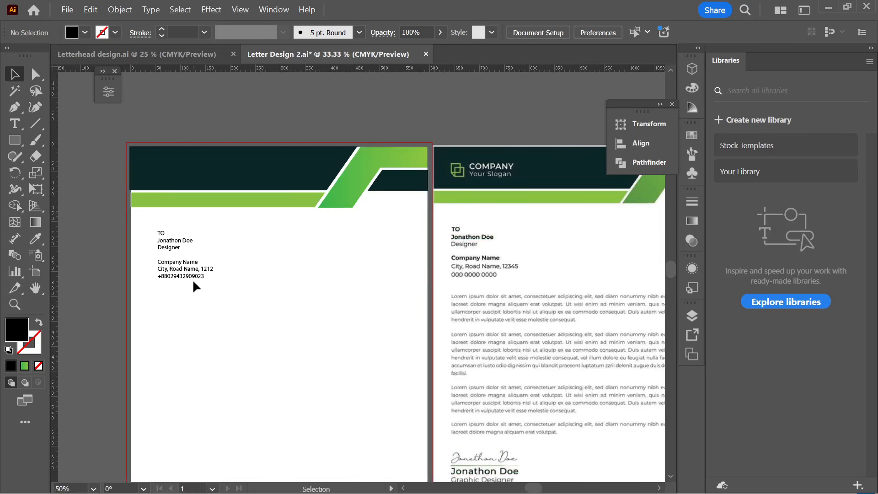
drag(194, 280, 429, 295)
- Replace the copied block's text with the label 'Date:'
key(t)
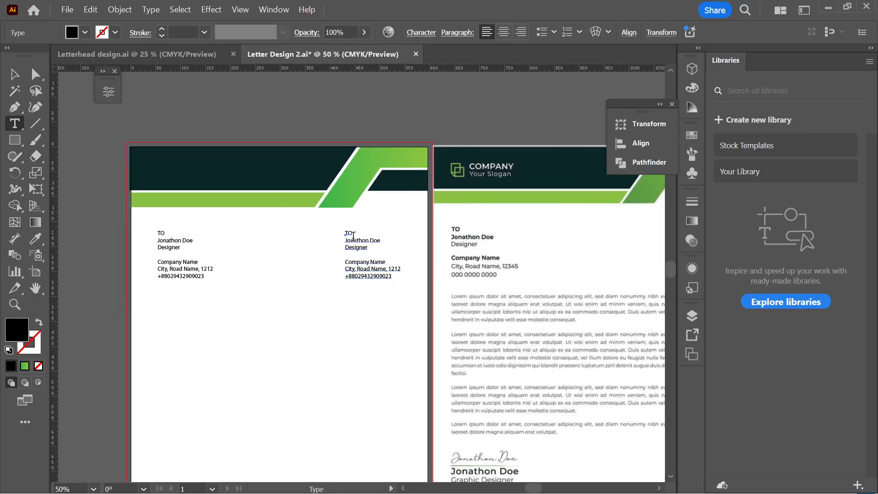
click(346, 233)
drag(348, 233, 406, 298)
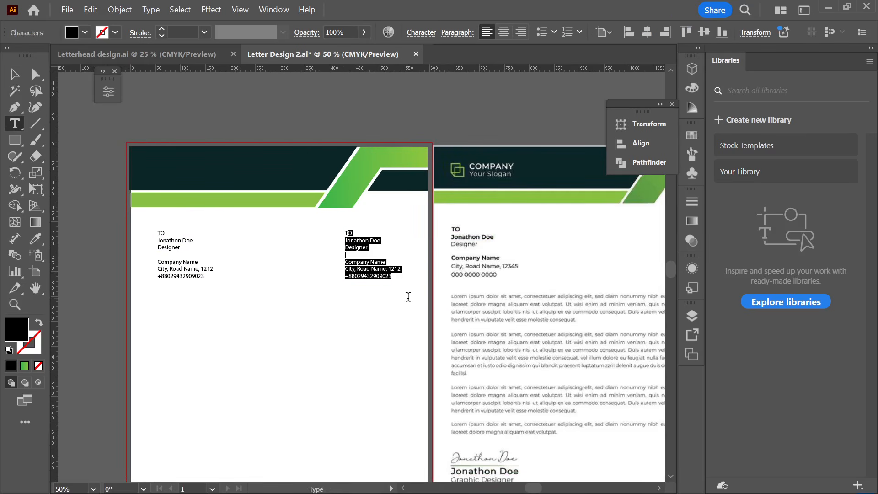
key(BackSpace)
key(BackSpace)
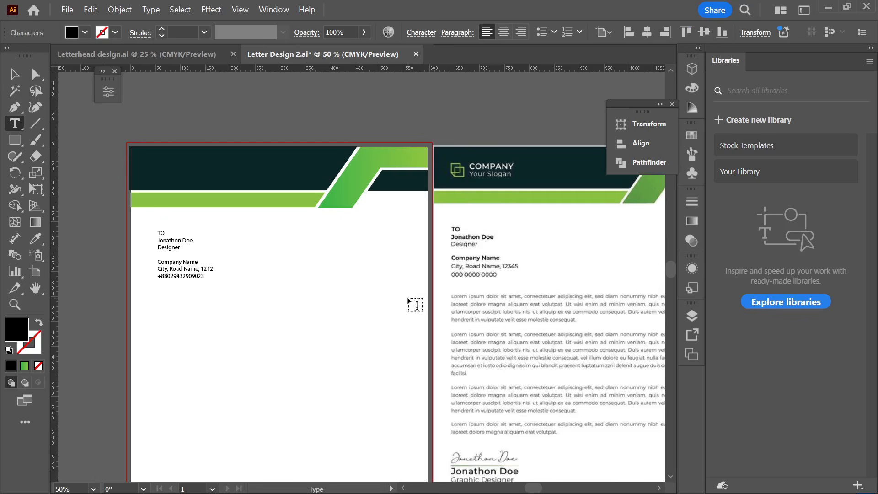
text(da)
key(BackSpace)
key(BackSpace)
text(DATE)
key(BackSpace)
key(BackSpace)
key(BackSpace)
key(BackSpace)
text(Datwe)
key(BackSpace)
key(BackSpace)
text(e:)
click(14, 74)
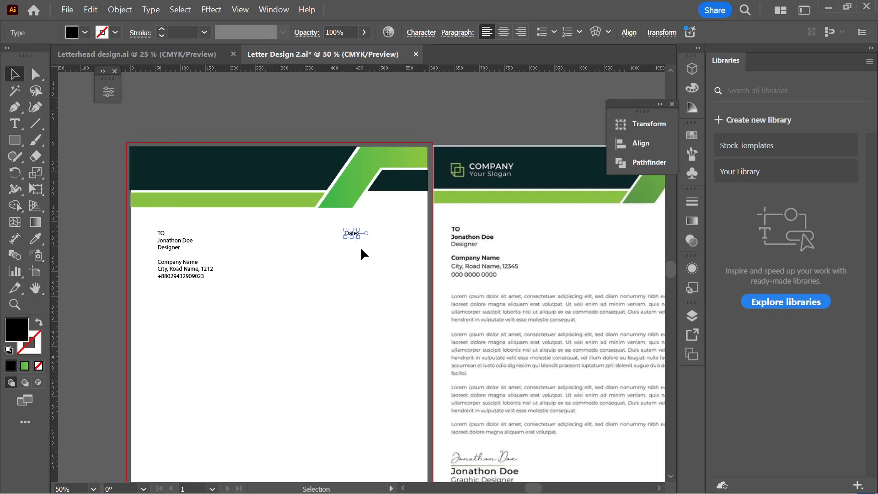
click(359, 297)
scroll(357, 293, down, 1)
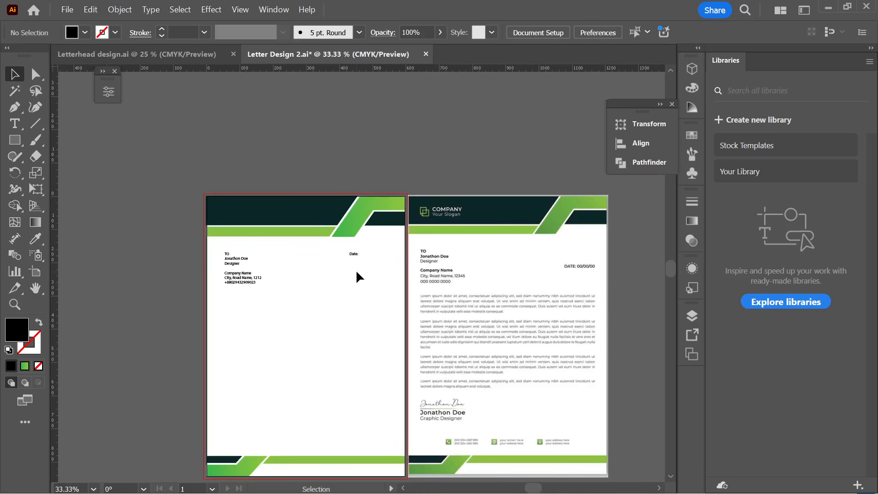
- Try enlarging the Date: label, then undo the scaling with Ctrl+Z
click(357, 254)
drag(359, 256, 365, 260)
key(ctrl+z)
click(358, 274)
click(356, 253)
scroll(356, 251, up, 3)
- Add 18/06/2025 after the colon so the line reads 'Date: 18/06/2025'
key(t)
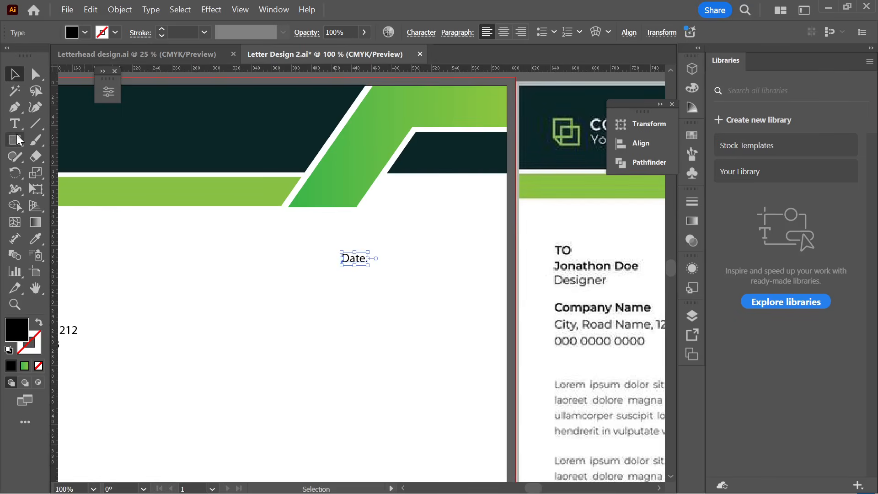
click(365, 256)
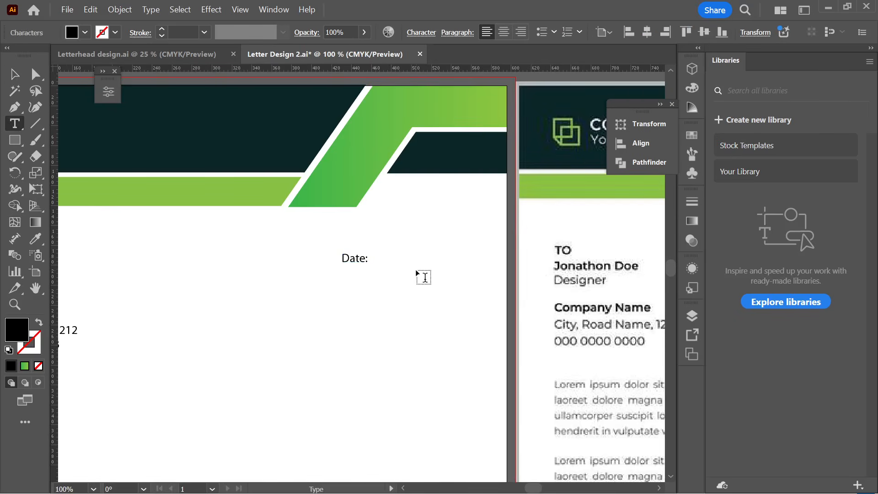
key(Right)
text(2)
key(BackSpace)
text(19-)
key(BackSpace)
key(BackSpace)
text(8/06/2012)
key(BackSpace)
key(BackSpace)
text(25)
key(Escape)
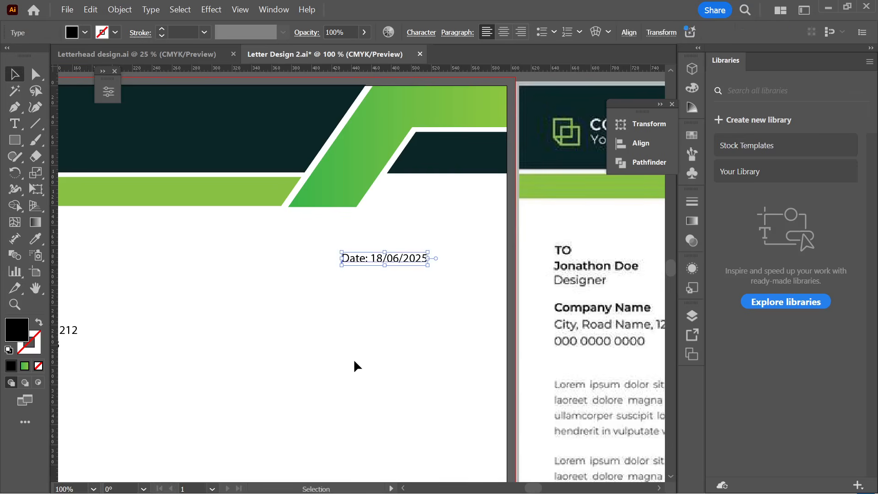
click(422, 361)
scroll(422, 362, down, 3)
click(408, 325)
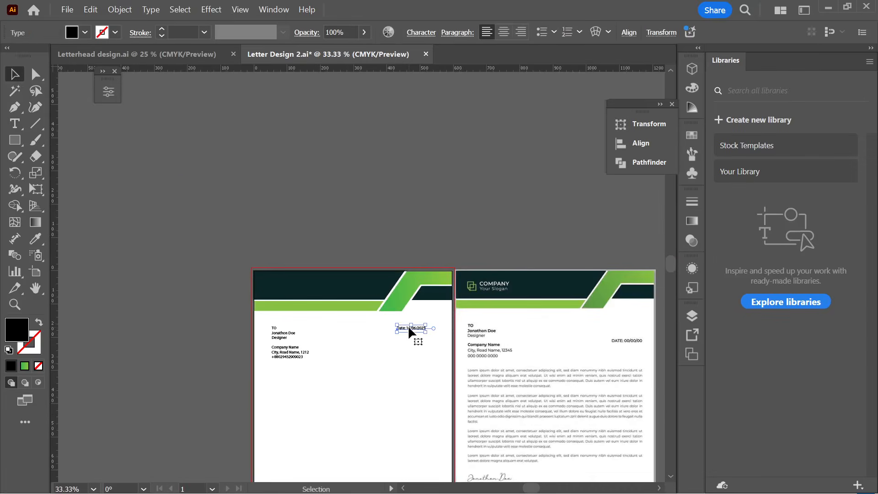
scroll(408, 325, up, 1)
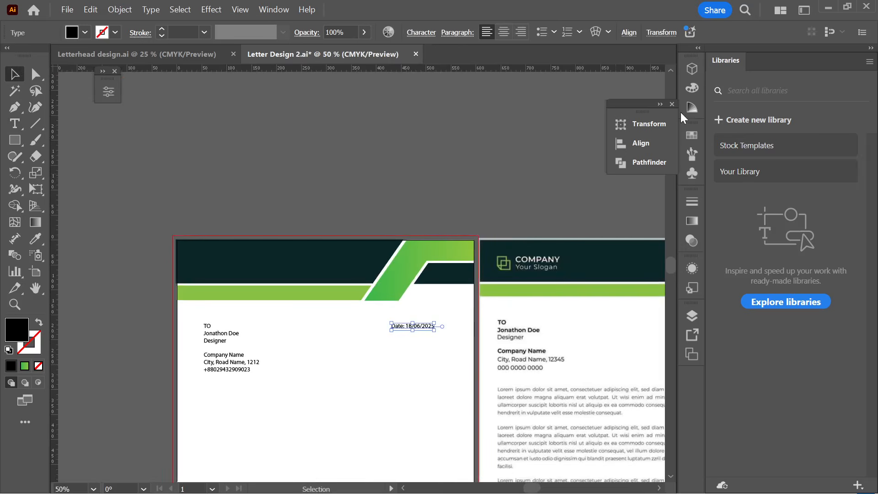
- Reposition the floating Properties panel for the date text, then close it
click(274, 10)
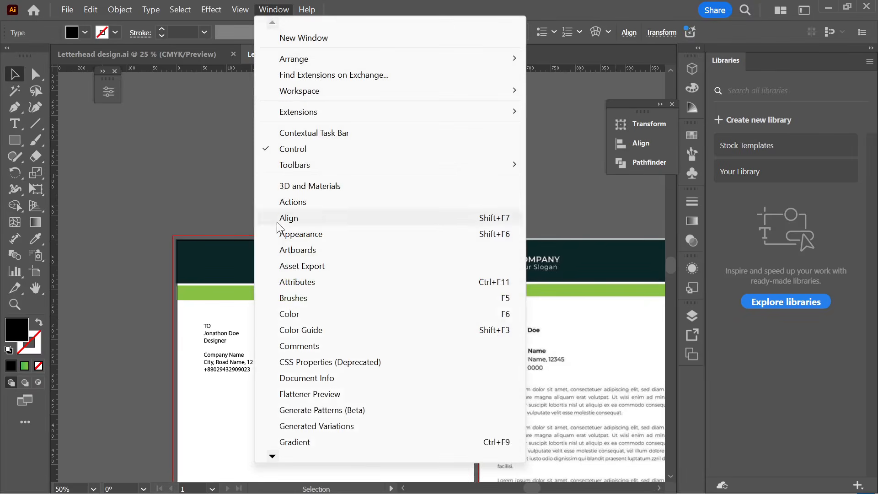
mouse_move(272, 455)
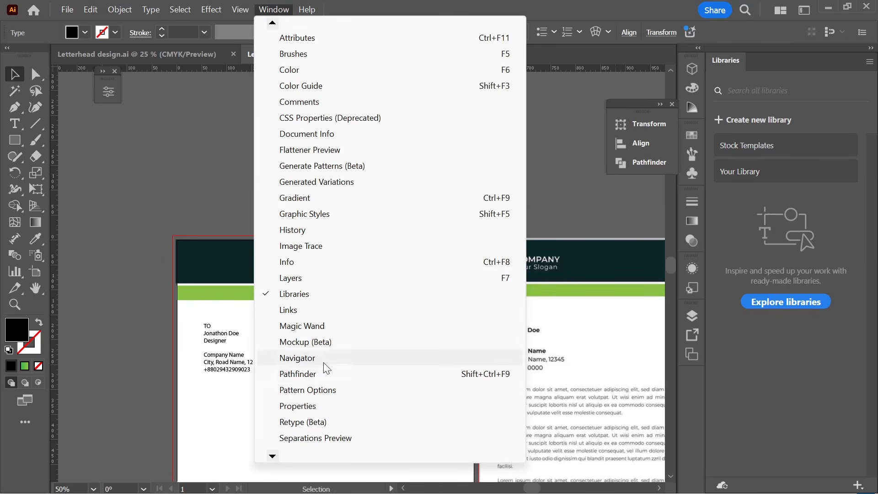
key(Escape)
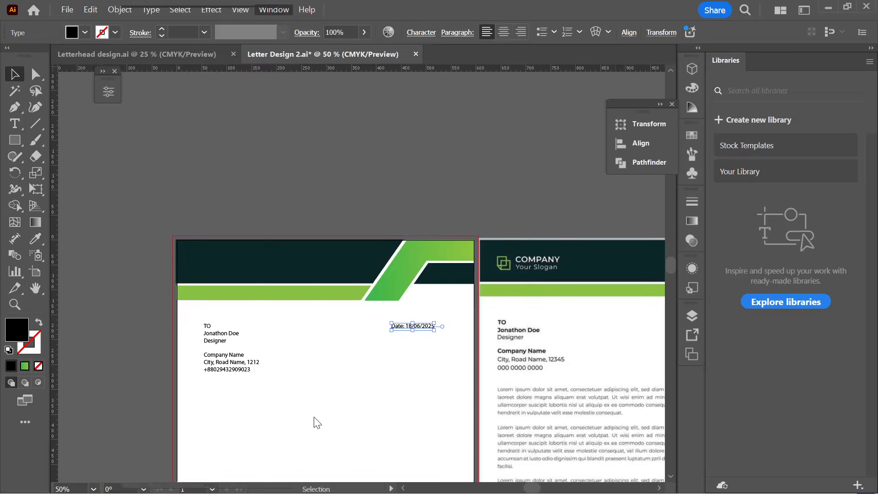
click(108, 94)
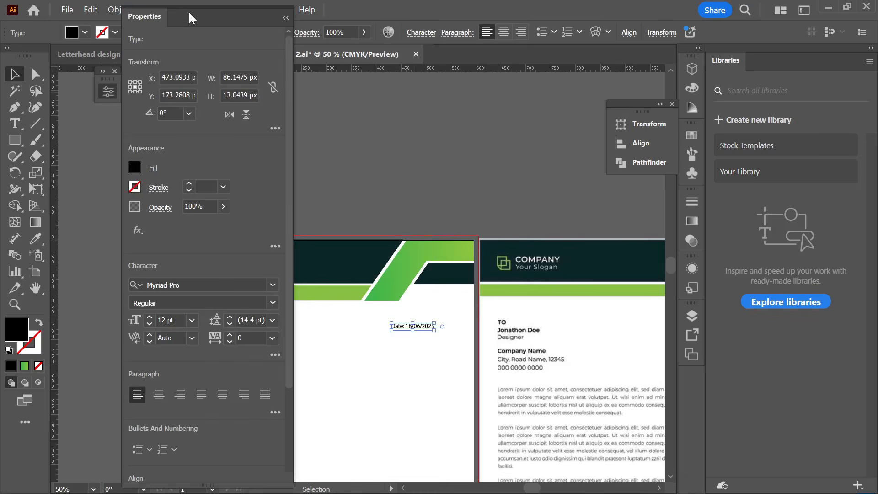
drag(189, 16, 163, 114)
drag(128, 95, 129, 27)
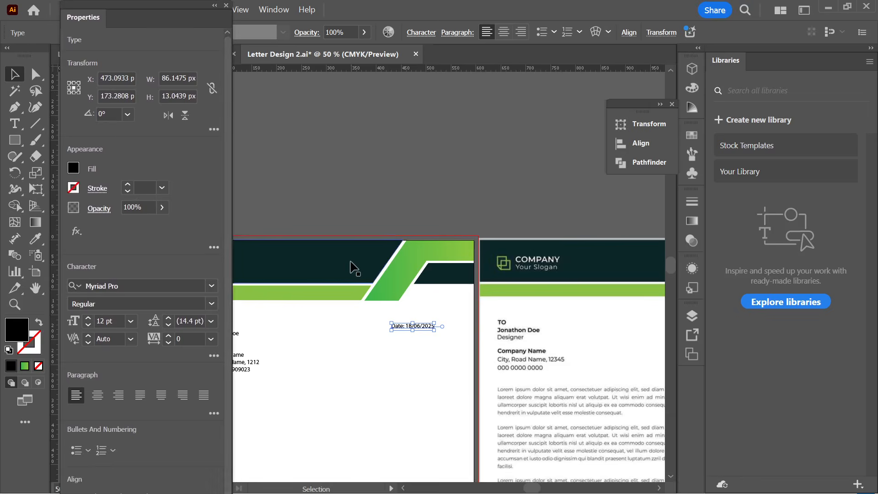
scroll(357, 268, down, 2)
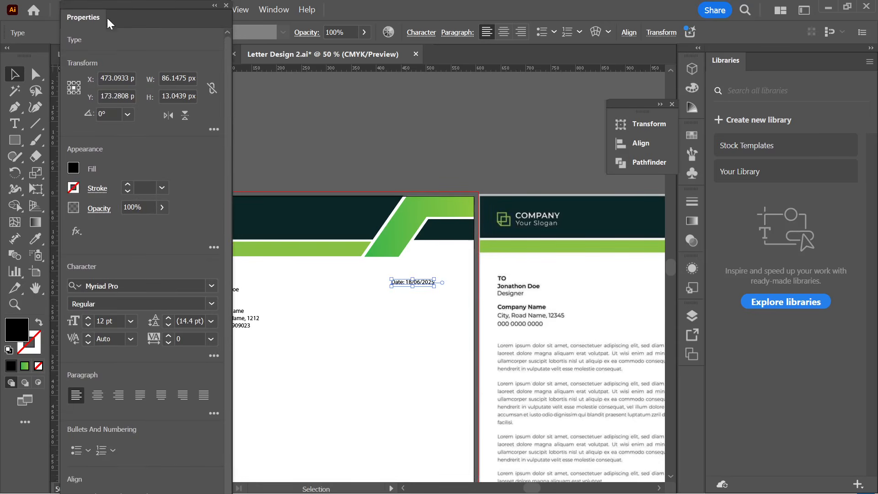
drag(107, 17, 233, 80)
click(351, 67)
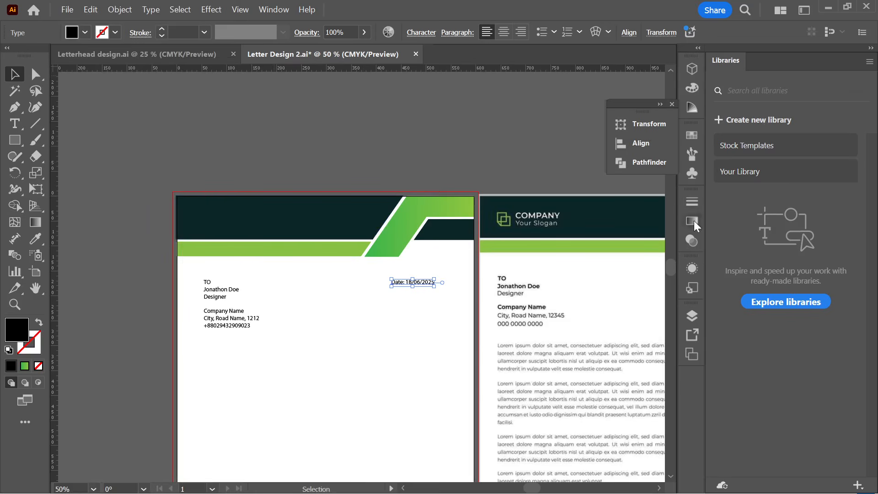
- Dock the Transform, Align and Pathfinder group beside the Libraries panel
click(690, 201)
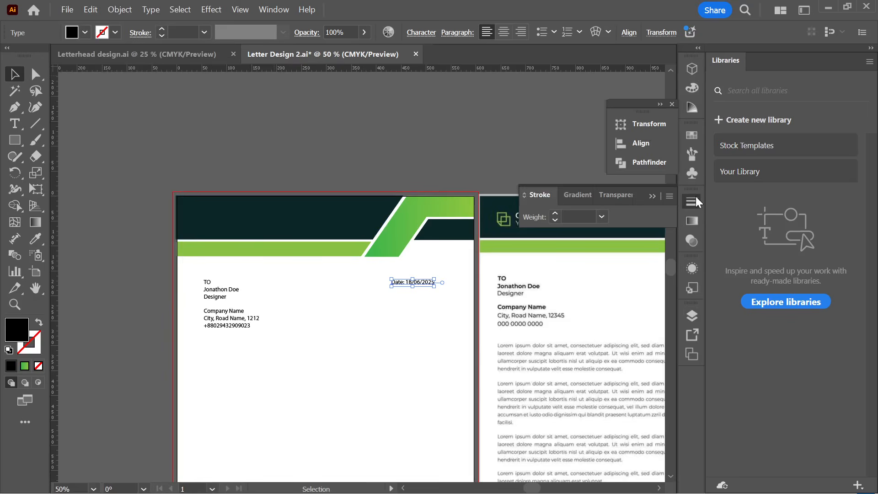
click(695, 196)
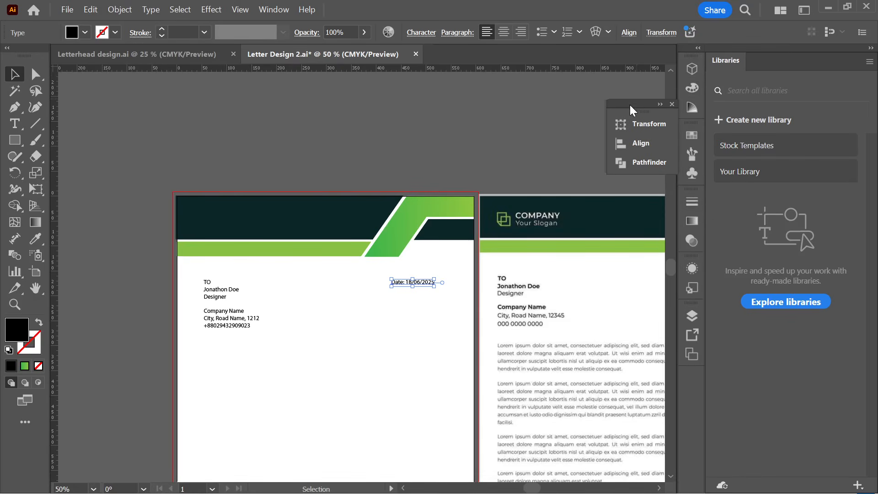
drag(630, 106, 741, 59)
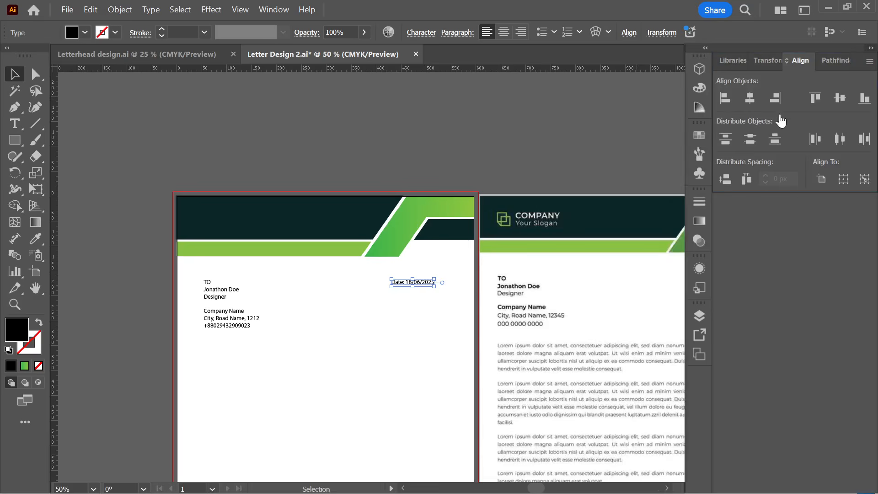
alt+scroll(474, 110, down, 1)
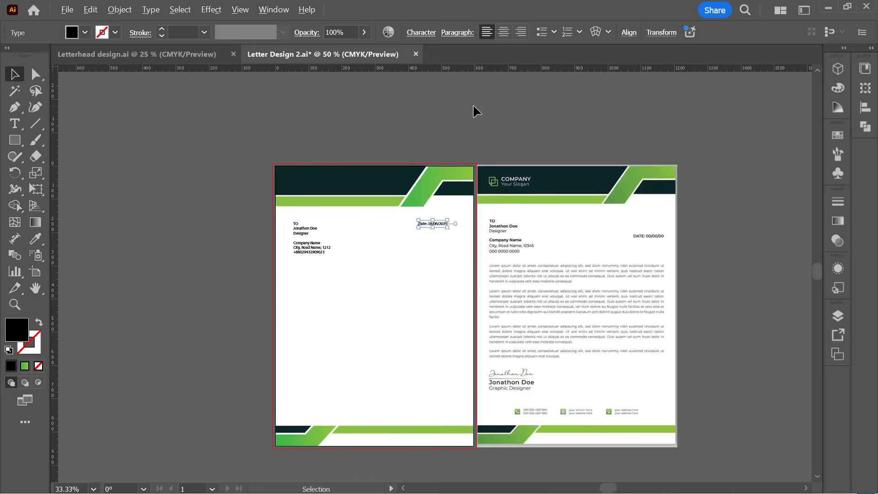
- Reopen the Properties panel, move it to the left edge and collapse it to an icon
scroll(474, 110, down, 2)
alt+scroll(380, 212, up, 1)
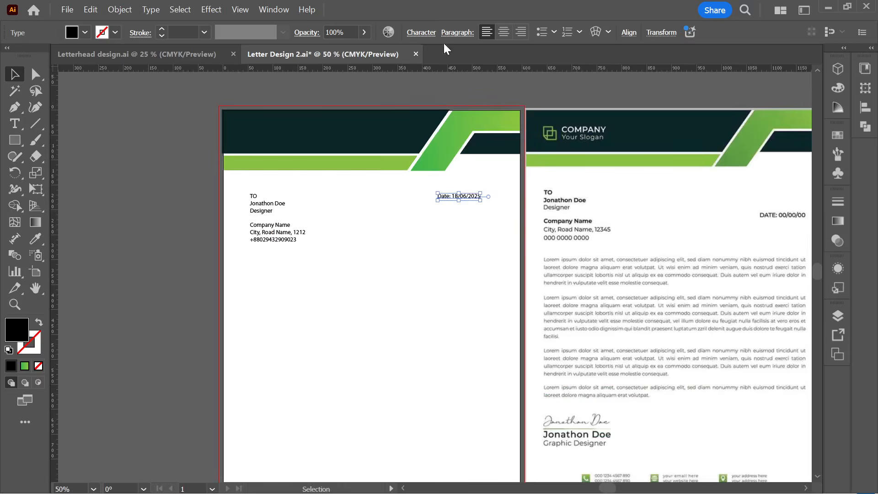
click(270, 10)
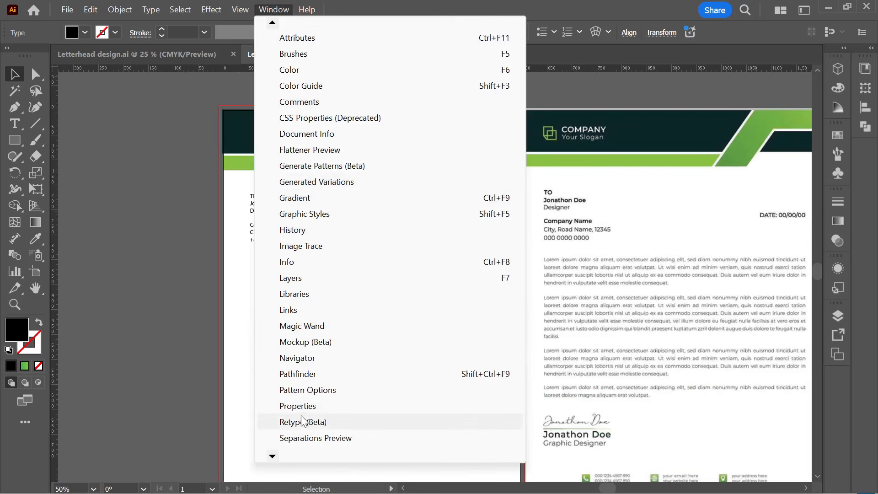
click(305, 409)
drag(255, 75, 158, 79)
scroll(204, 425, down, 2)
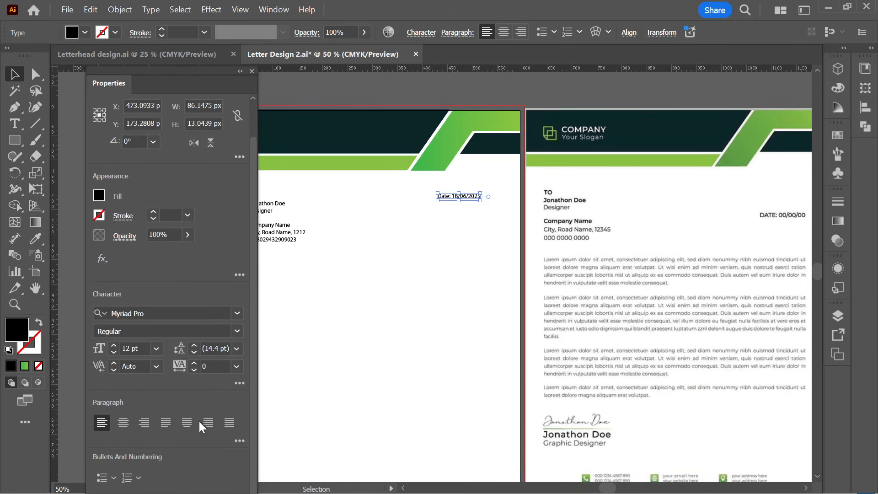
click(285, 11)
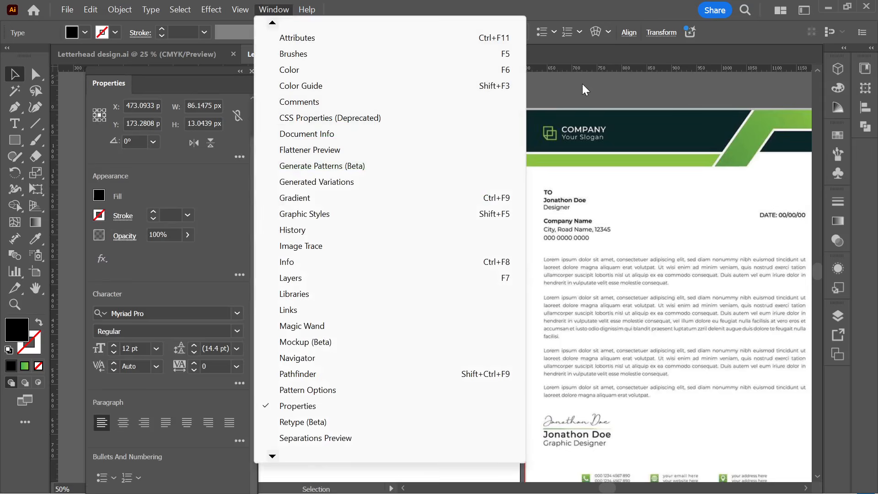
click(349, 117)
click(240, 72)
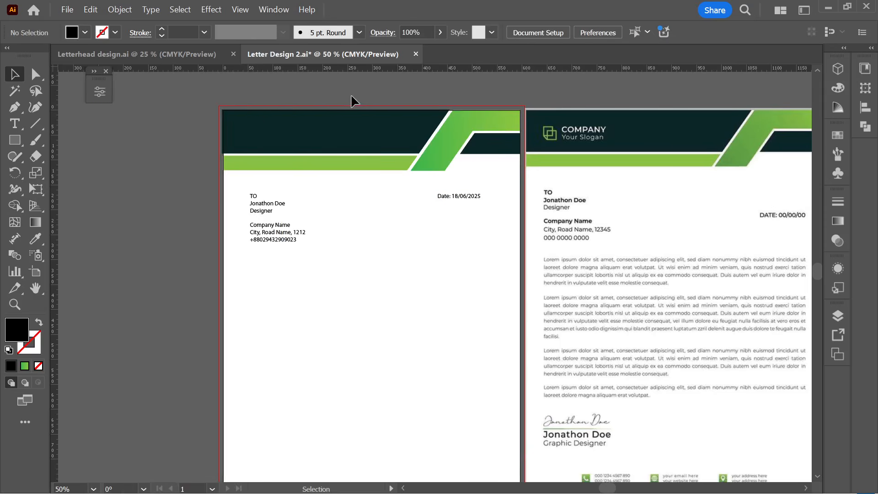
- Narrow the tools panel to one column, float it over the canvas and close it
click(269, 11)
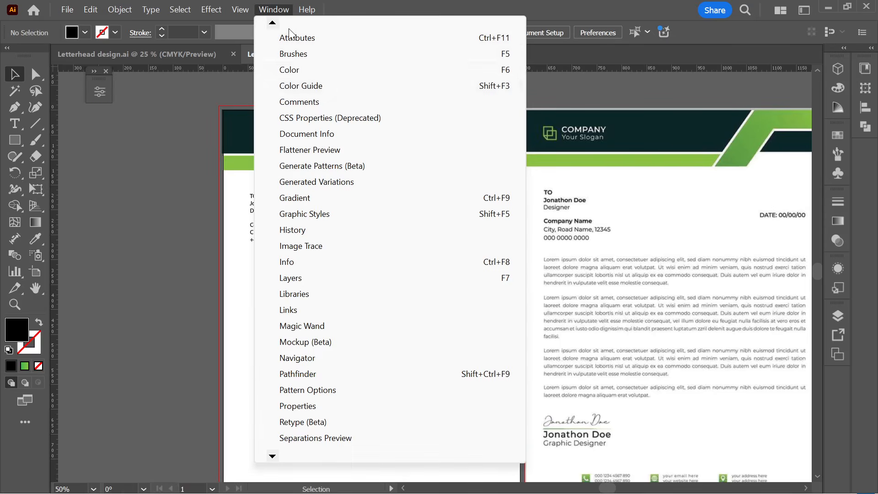
mouse_move(273, 23)
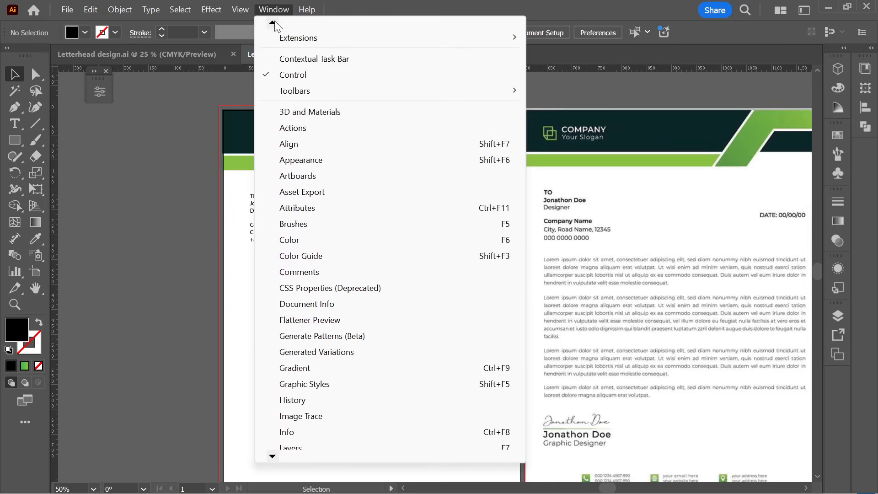
click(76, 87)
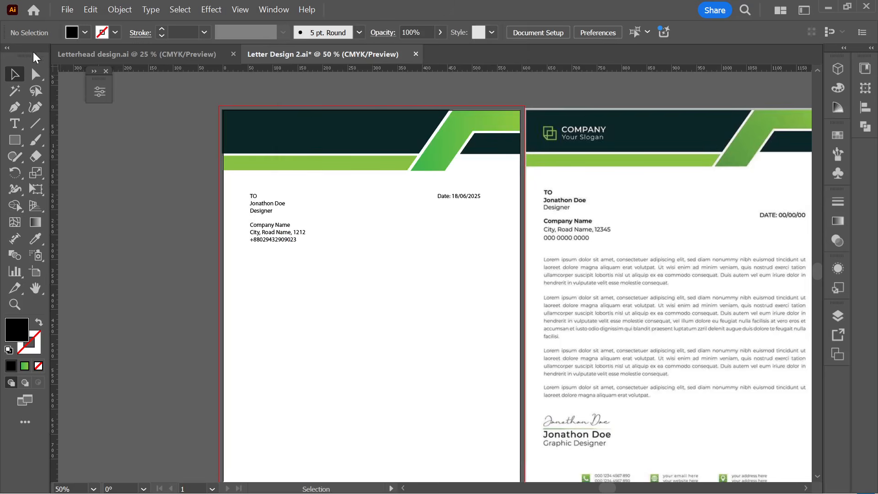
click(8, 48)
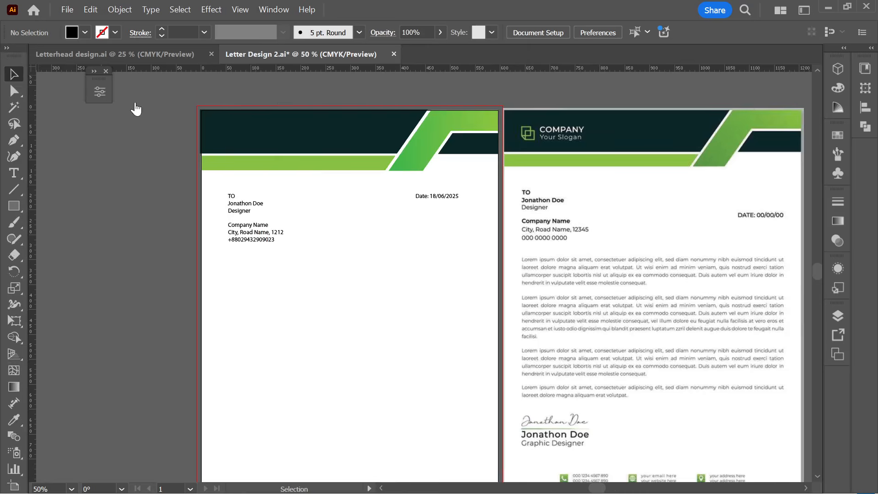
drag(22, 56, 187, 130)
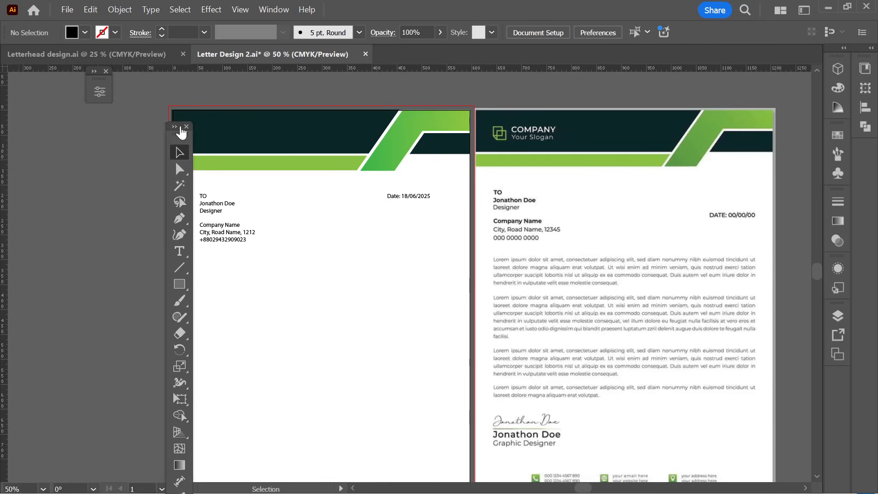
click(186, 128)
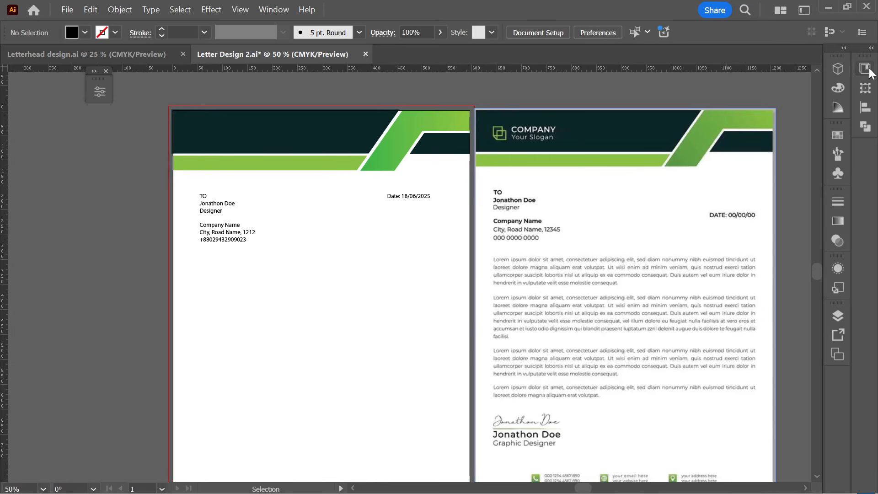
- Cycle screen modes with F until Standard Screen Mode returns
key(f)
key(f)
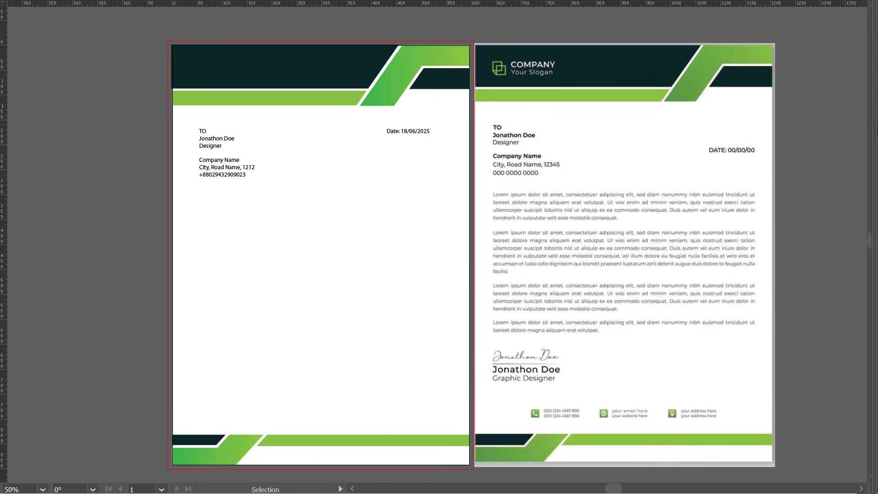
key(Tab)
mouse_move(877, 138)
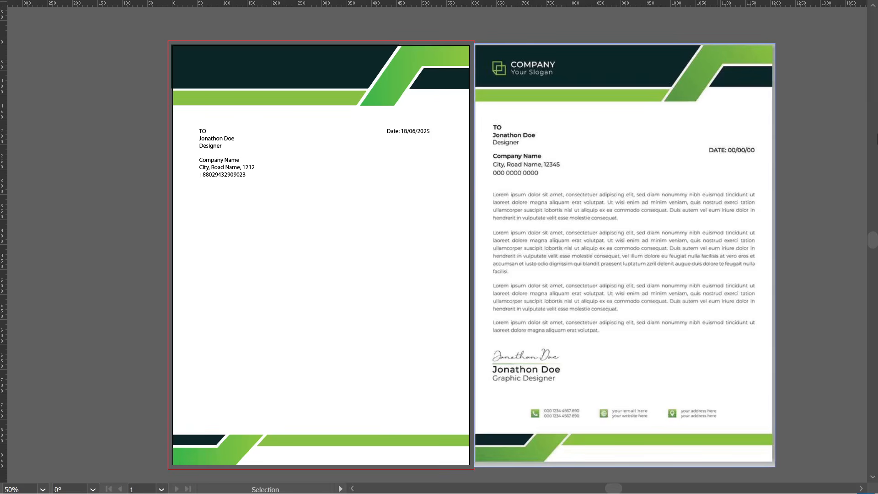
key(f)
key(f)
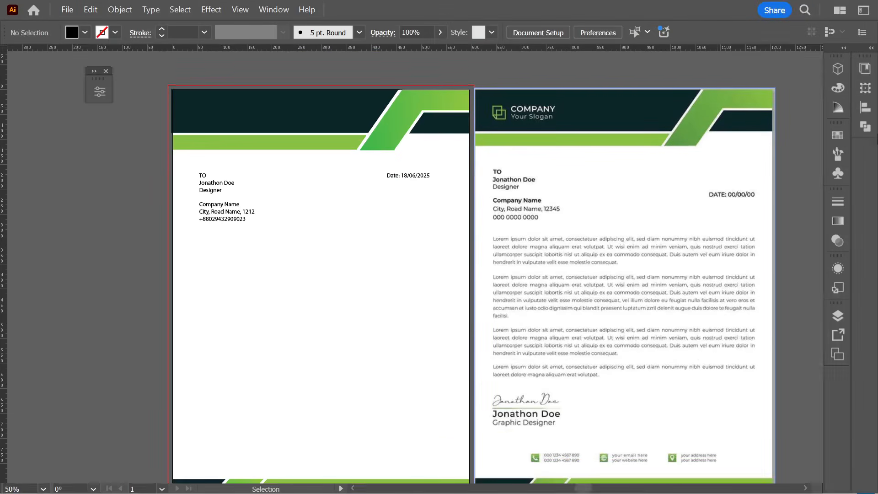
key(f)
key(f)
key(f)
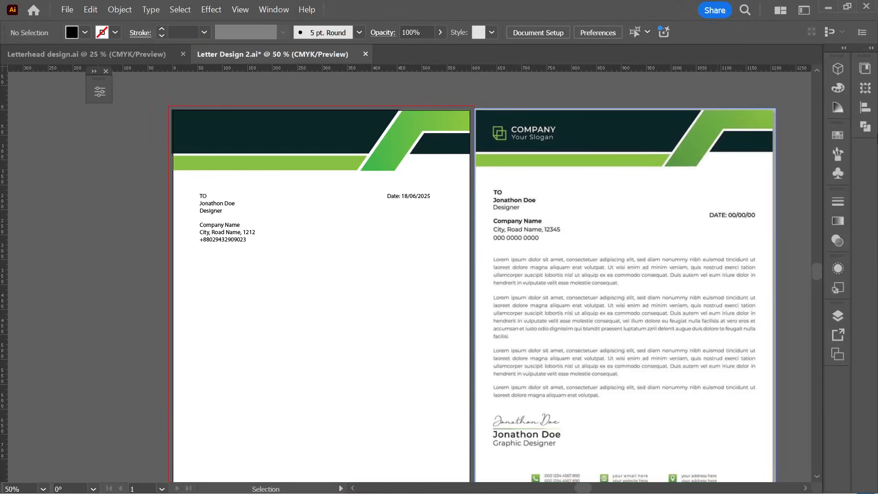
key(f)
key(f)
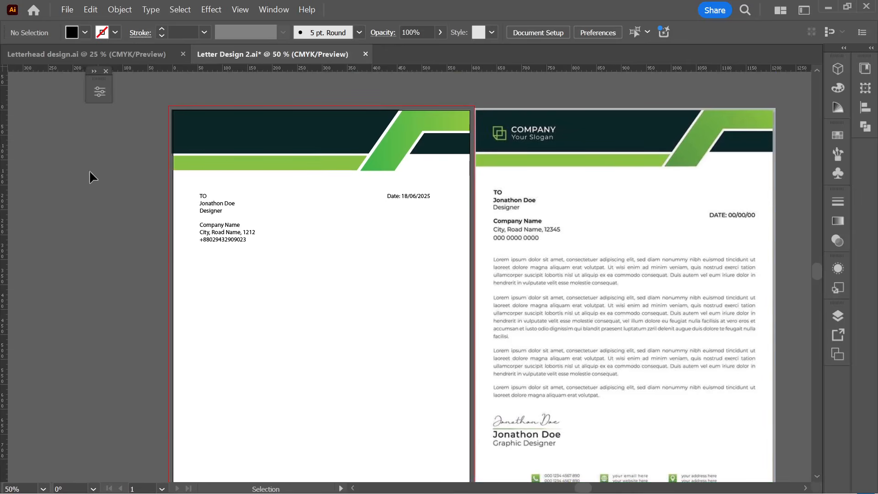
- Reset the workspace to Essentials Classic
click(271, 10)
mouse_move(287, 94)
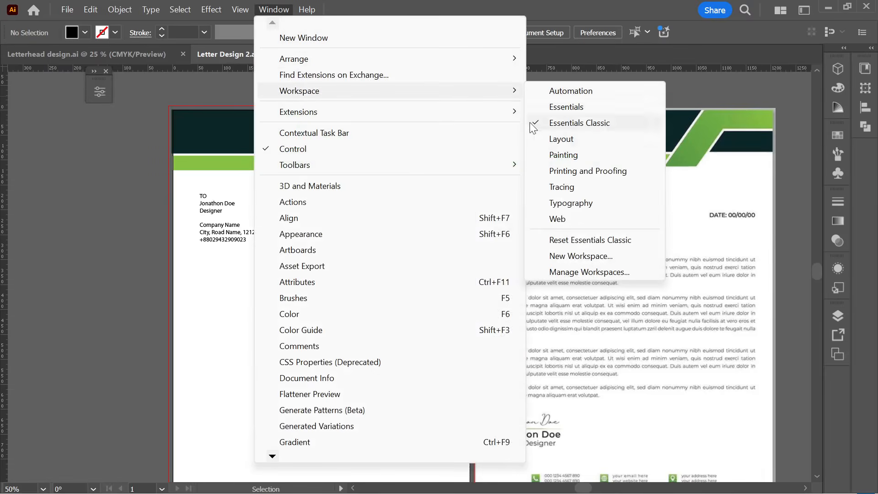
click(590, 240)
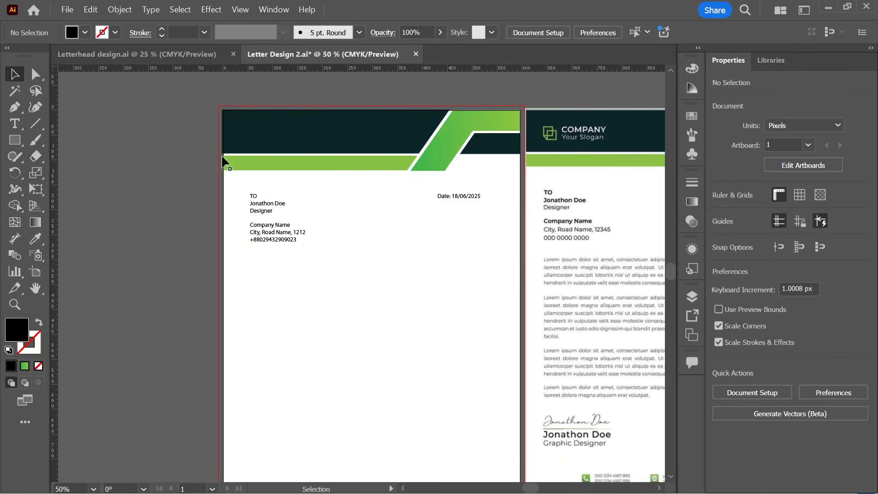
- Undock, reopen and close the Properties panel, then collapse the Libraries panel to icons
drag(738, 60, 78, 58)
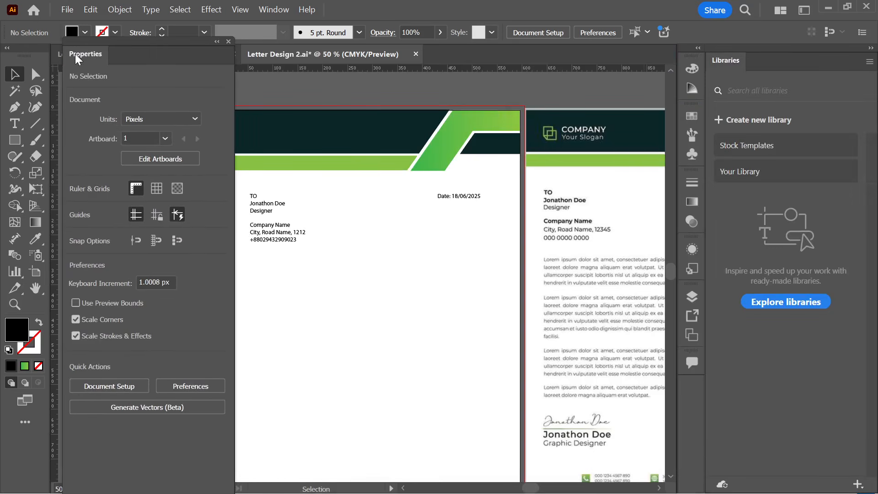
click(229, 42)
click(272, 11)
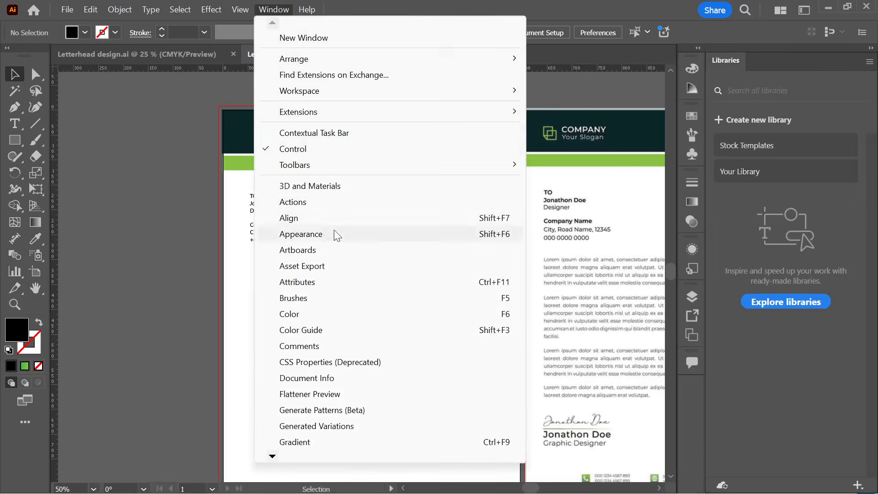
mouse_move(274, 457)
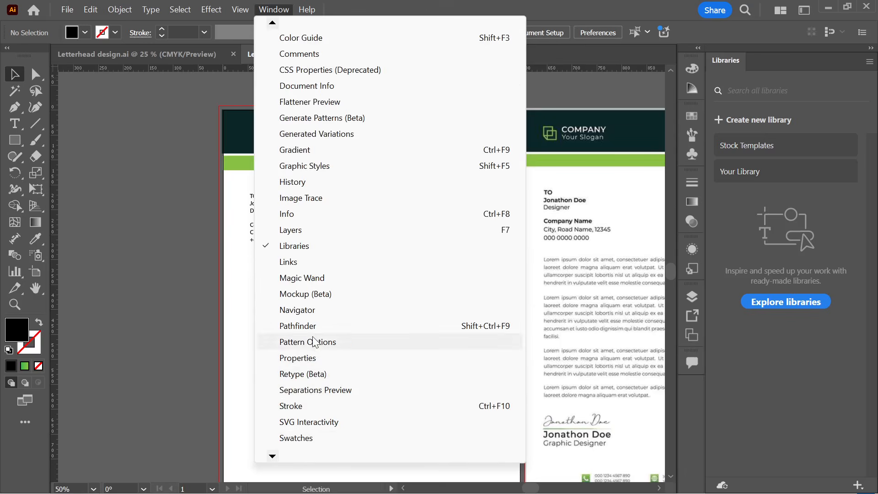
click(308, 358)
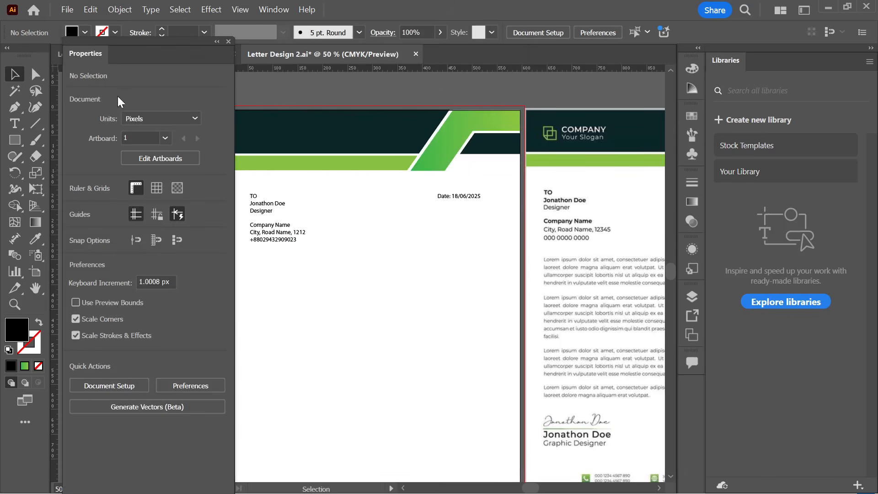
drag(93, 54, 138, 63)
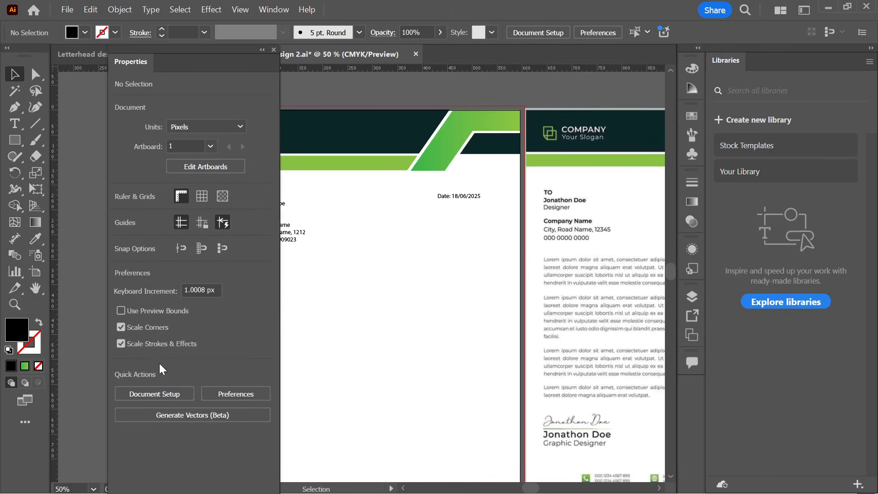
click(274, 50)
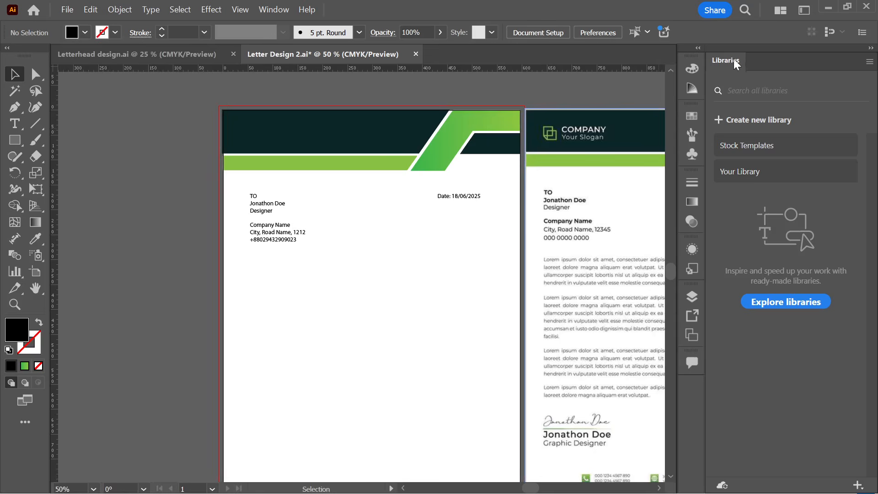
click(871, 48)
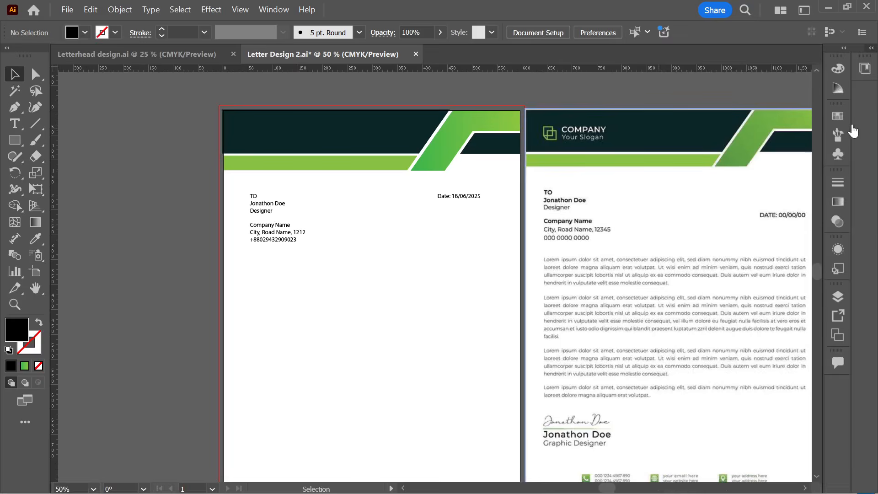
- Set the date text to Poppins SemiBold via Properties, then dock and collapse that panel
click(438, 197)
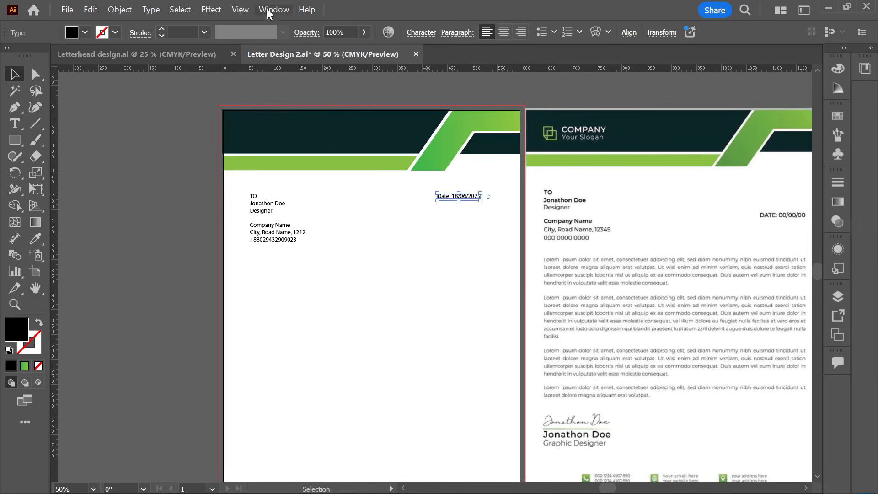
click(274, 9)
click(299, 358)
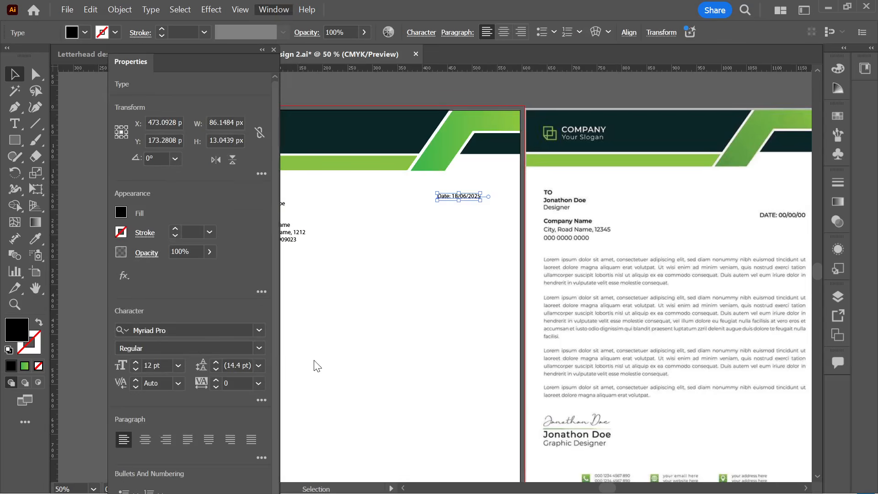
click(412, 271)
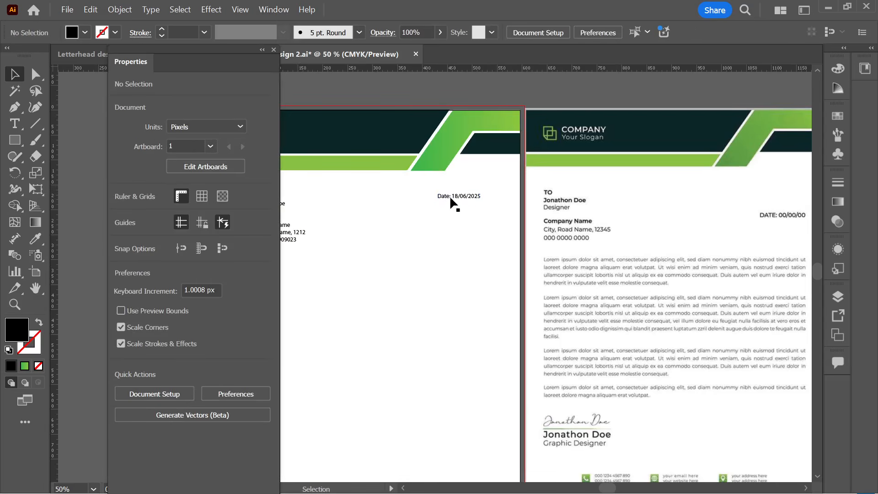
click(466, 199)
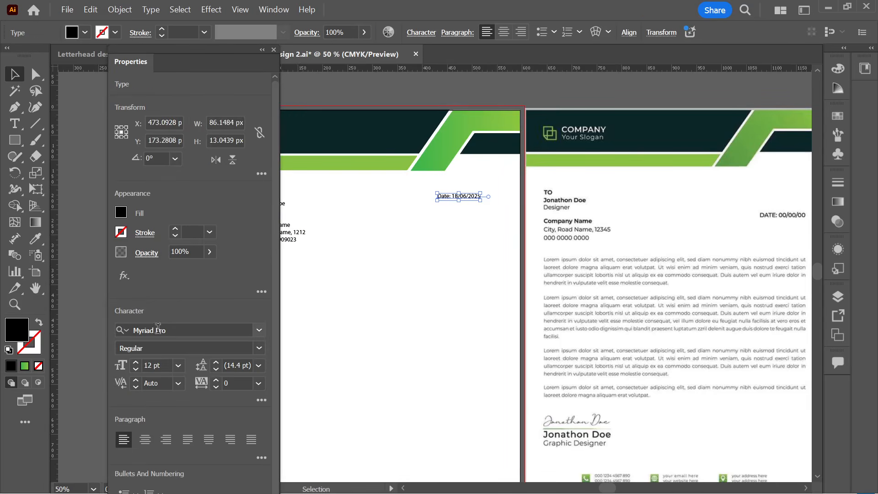
click(177, 330)
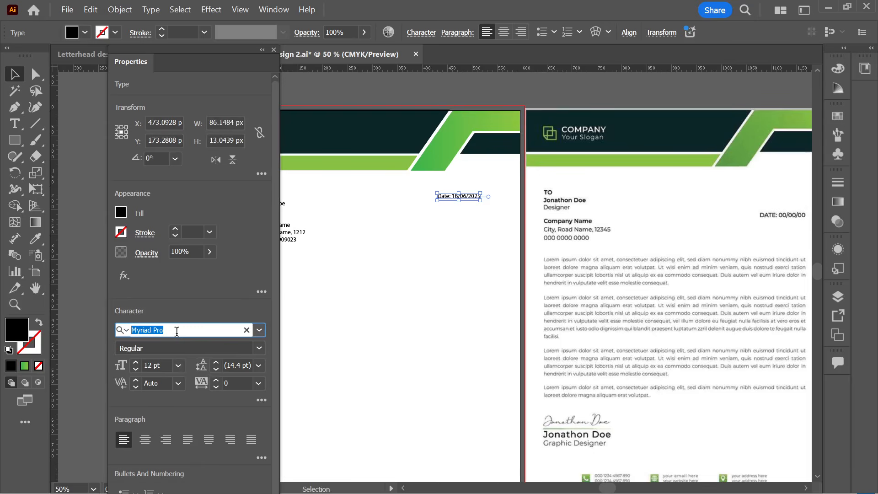
text(Popp)
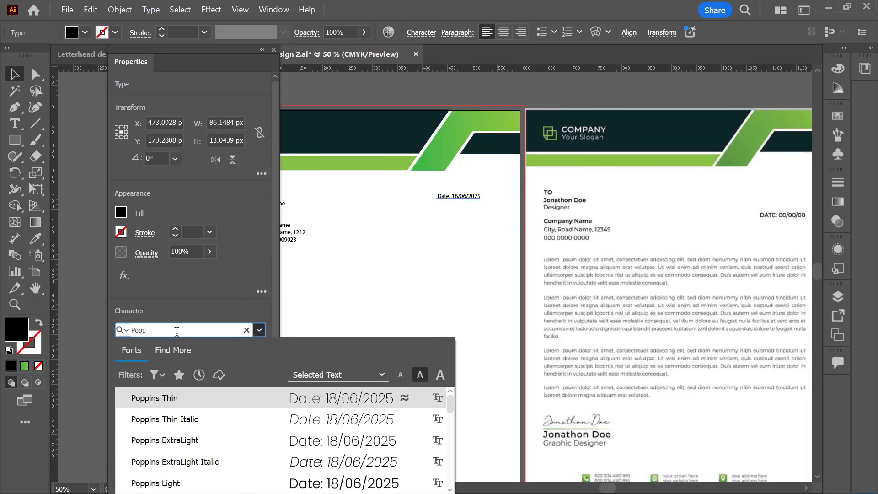
scroll(169, 439, down, 3)
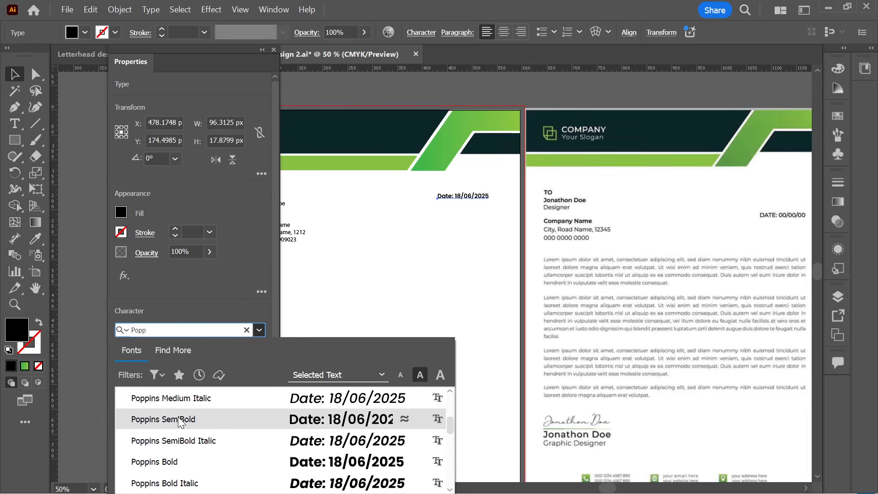
click(178, 420)
click(425, 284)
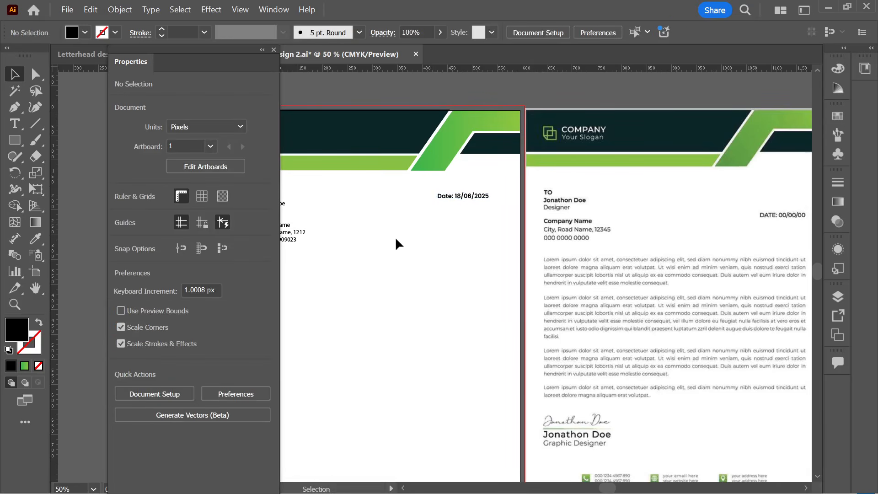
drag(255, 55, 215, 57)
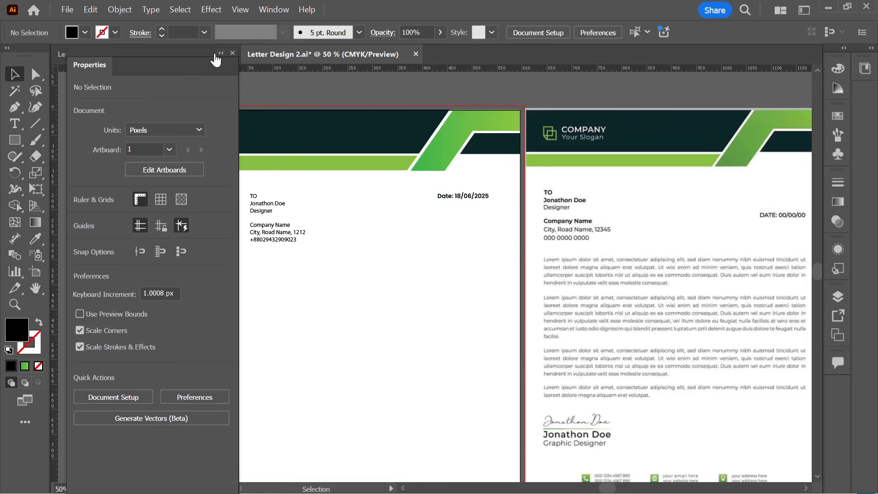
click(220, 53)
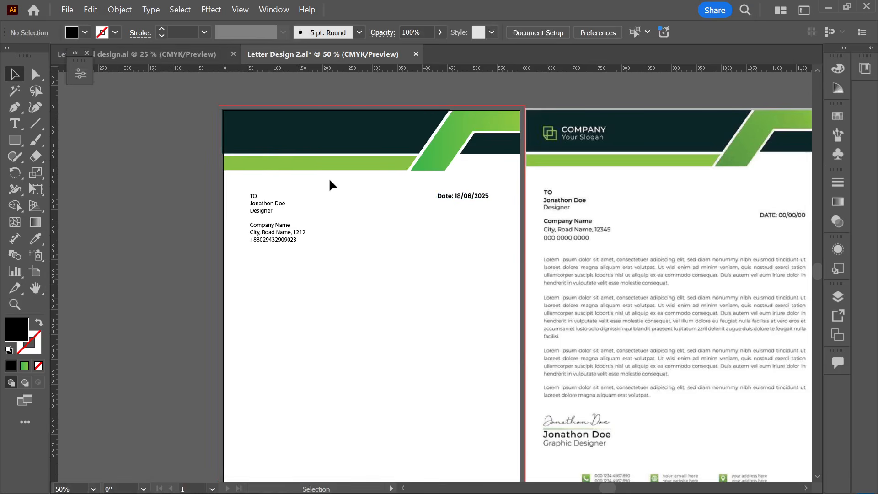
- Eyedrop the date's bold Poppins SemiBold style onto the TO heading
scroll(329, 185, up, 1)
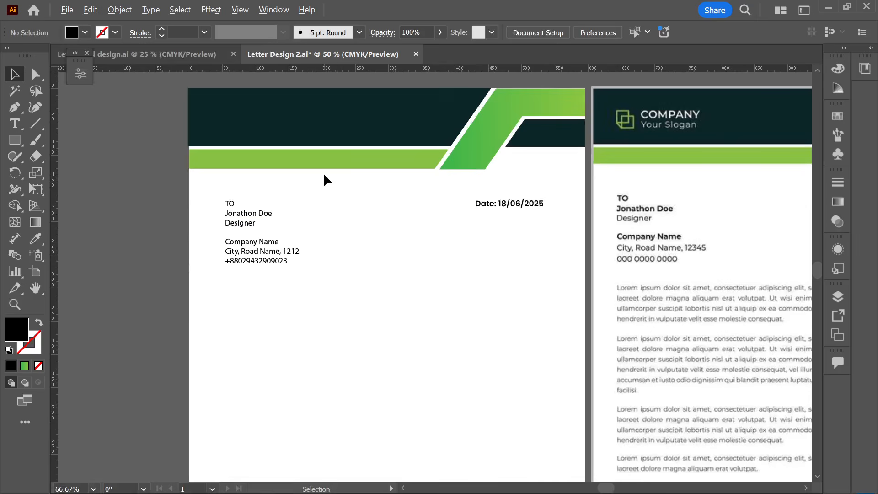
click(14, 123)
drag(224, 203, 236, 204)
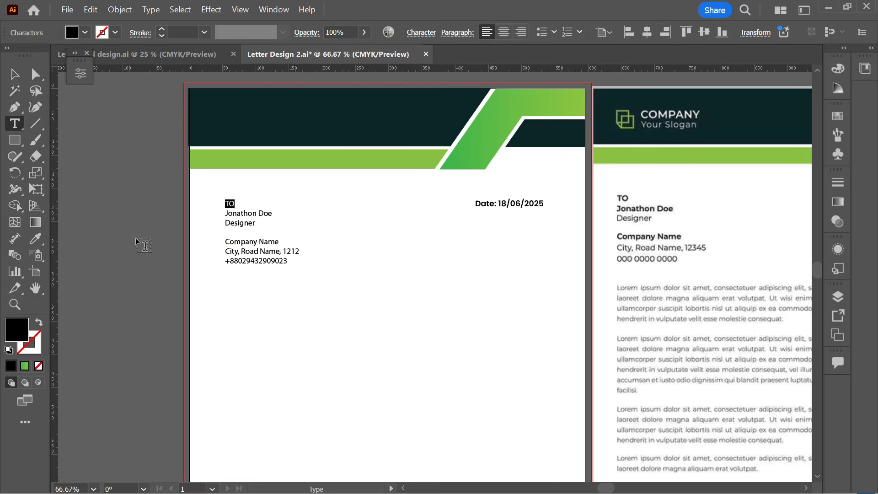
click(36, 238)
click(516, 204)
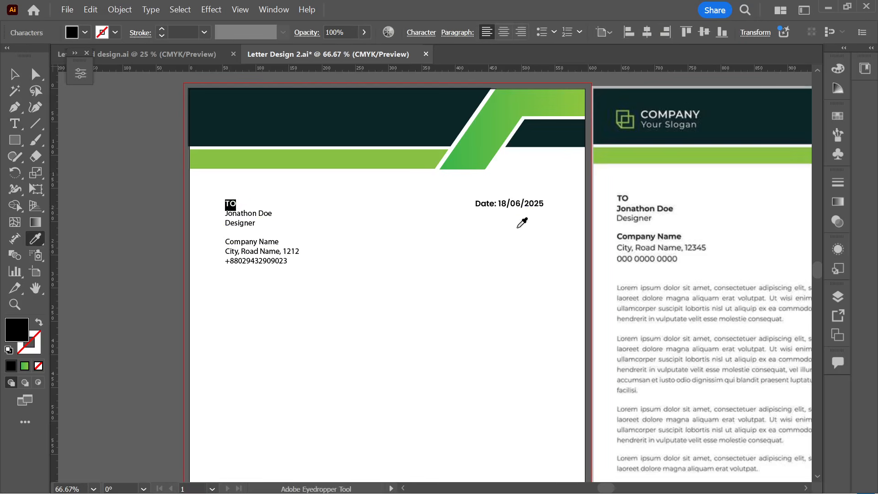
click(14, 74)
click(293, 274)
scroll(248, 255, up, 1)
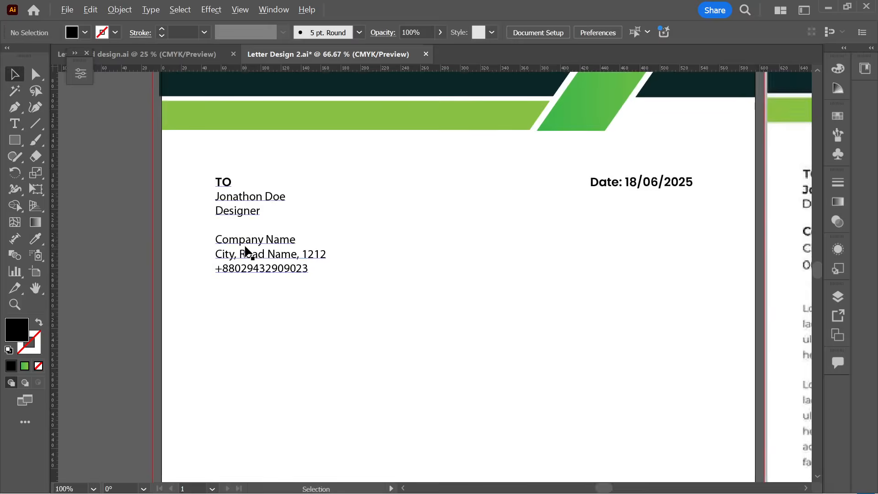
- Apply the same bold Poppins style to the Company Name line with the Eyedropper
click(15, 124)
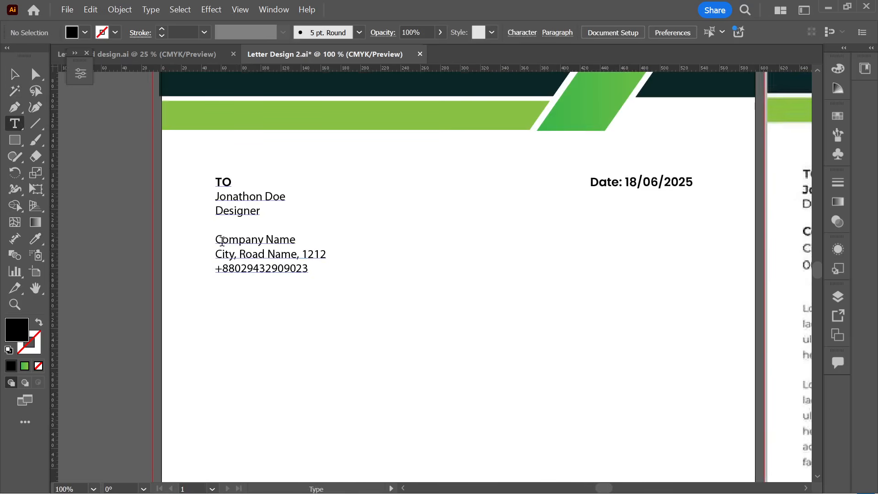
scroll(222, 241, down, 4)
scroll(383, 349, up, 2)
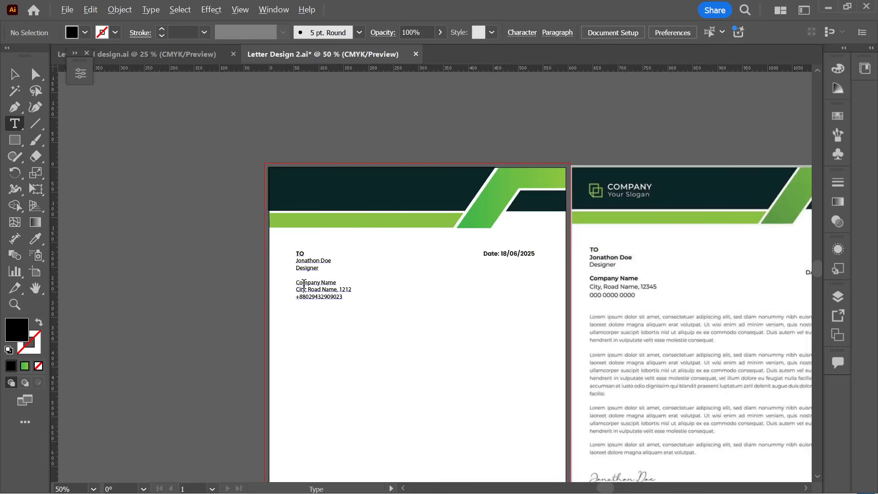
scroll(303, 284, up, 2)
drag(291, 278, 405, 279)
click(39, 240)
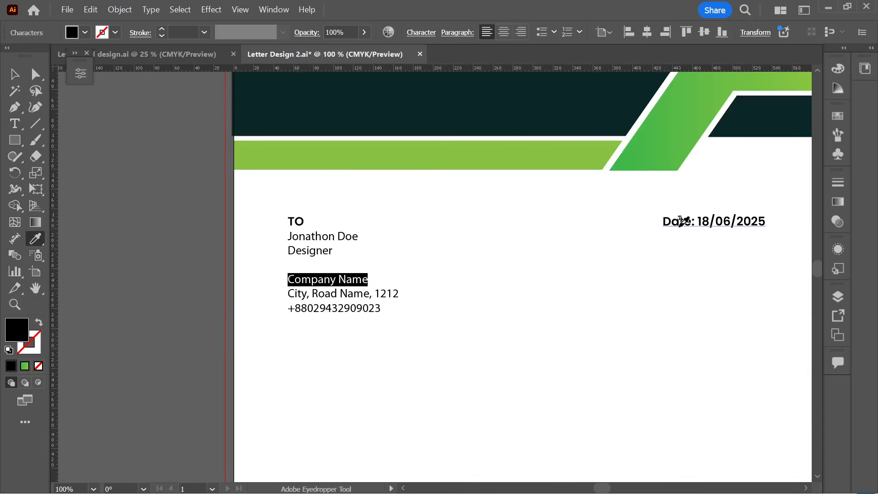
click(677, 227)
click(17, 79)
click(372, 361)
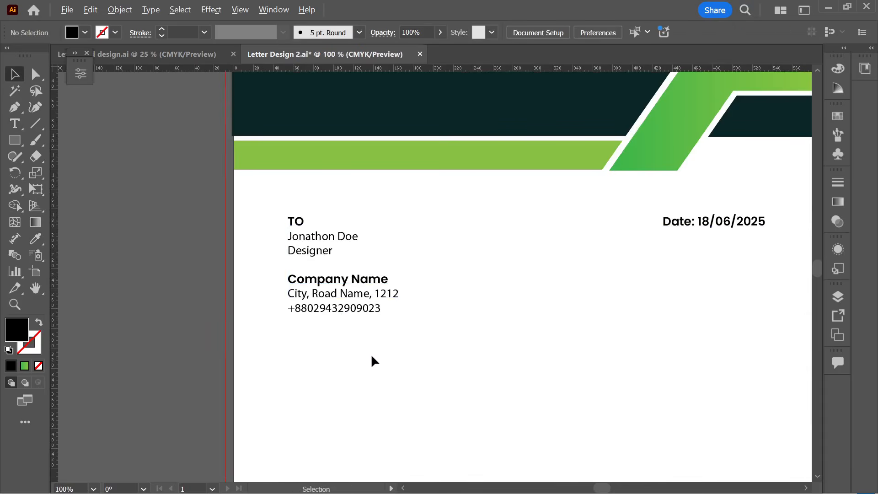
scroll(292, 357, down, 3)
scroll(336, 370, down, 1)
scroll(339, 356, right, 1)
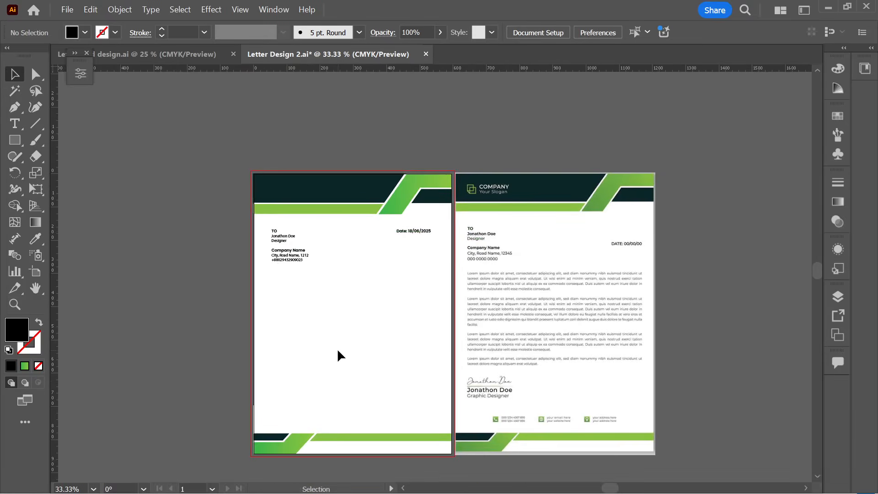
- Drag a vertical ruler guide to the letter's left text margin
scroll(344, 356, down, 1)
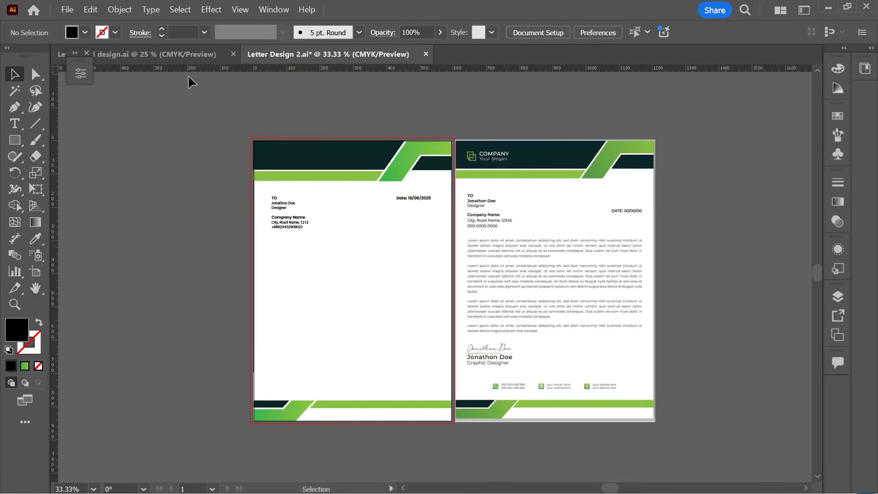
key(a)
key(v)
drag(57, 224, 268, 255)
- Place a second vertical guide at the right margin and re-dock the document as a tab
drag(55, 240, 442, 274)
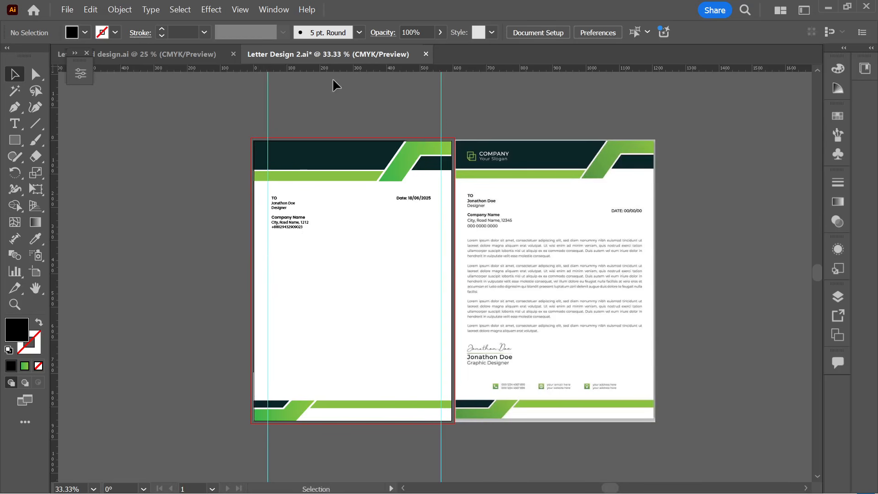
drag(340, 54, 349, 144)
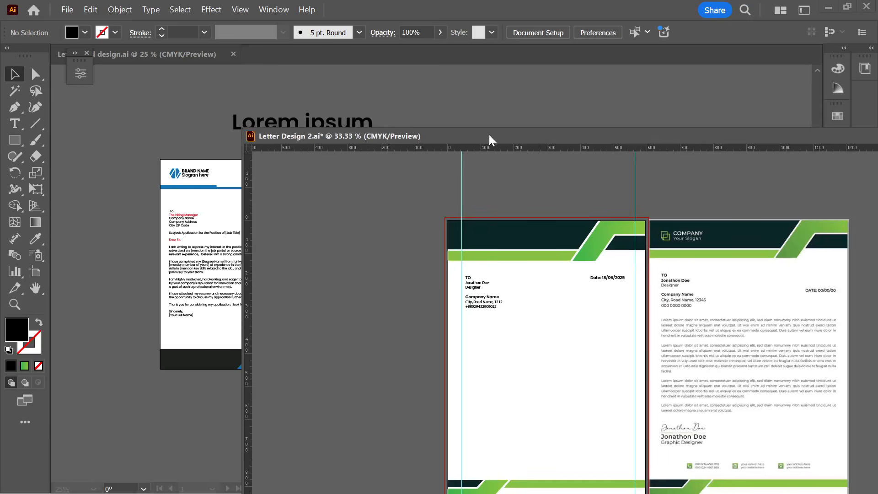
drag(467, 136, 394, 67)
scroll(589, 90, up, 1)
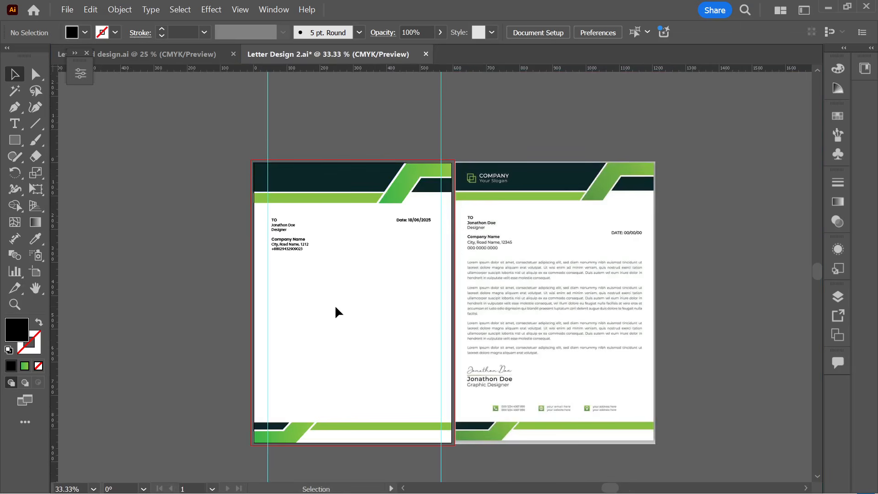
scroll(337, 310, up, 2)
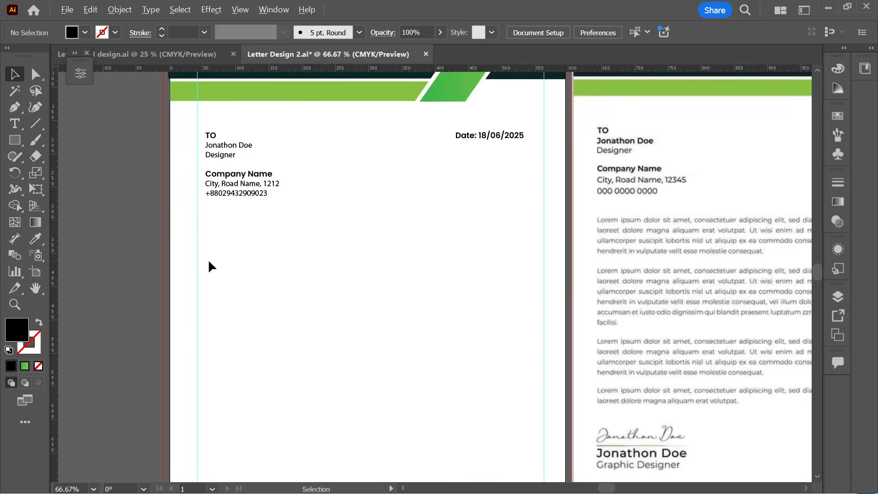
scroll(208, 266, down, 1)
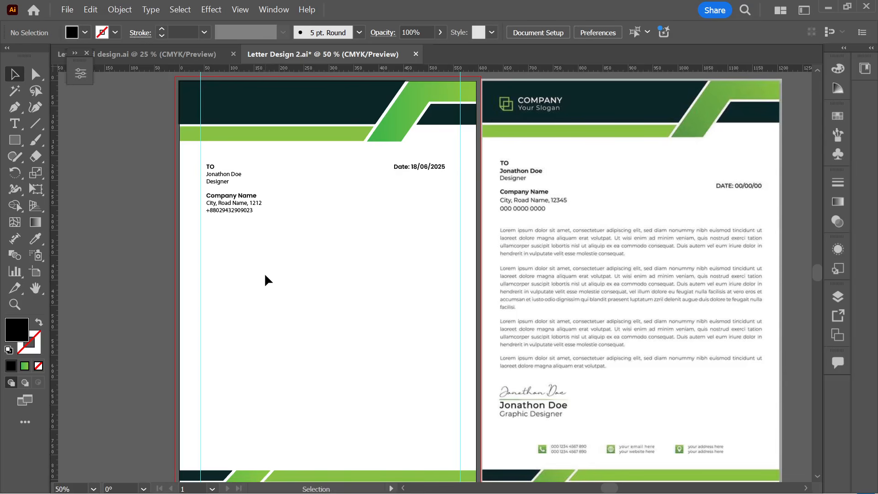
- Align the recipient address block to the left guide and lower the date line
drag(246, 217, 244, 213)
drag(423, 164, 433, 203)
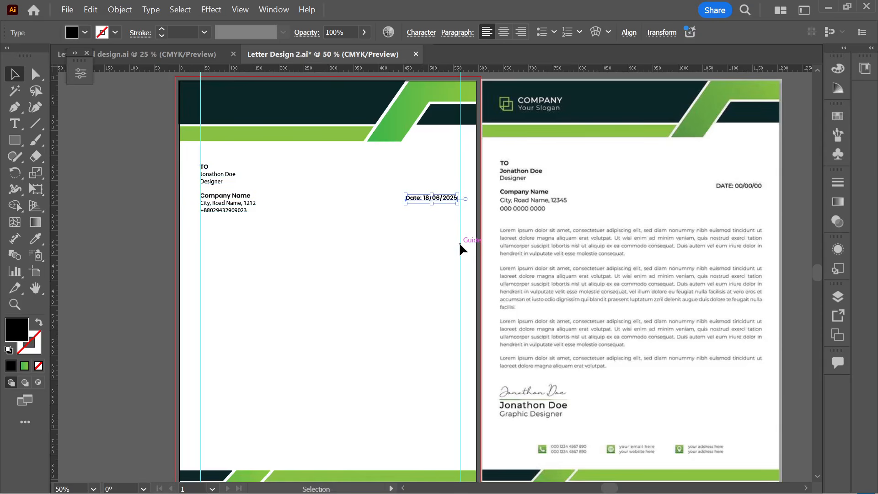
click(433, 270)
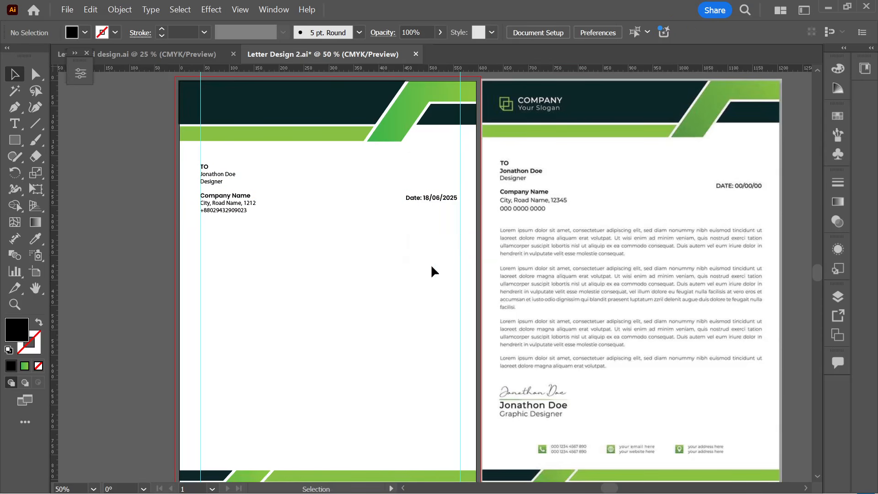
- Unlock the guides, nudge the right margin guide left, and snap the date's right edge to it
right_click(408, 260)
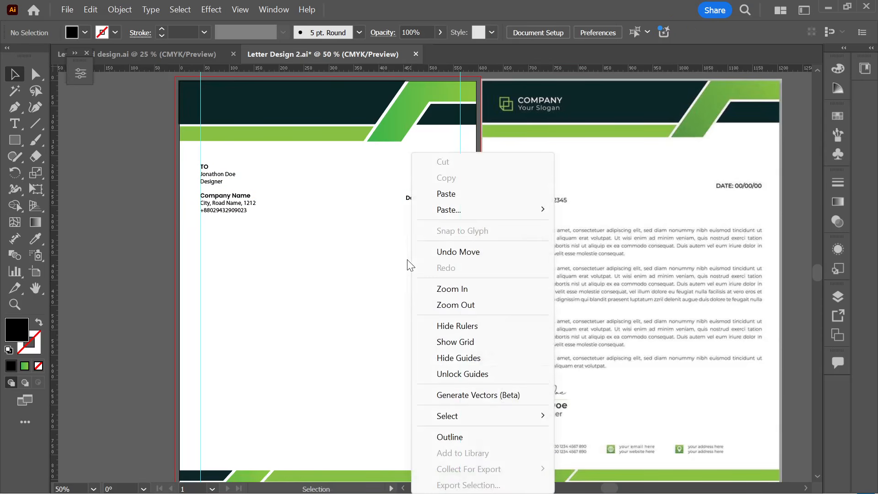
click(444, 375)
drag(459, 303, 454, 302)
click(433, 200)
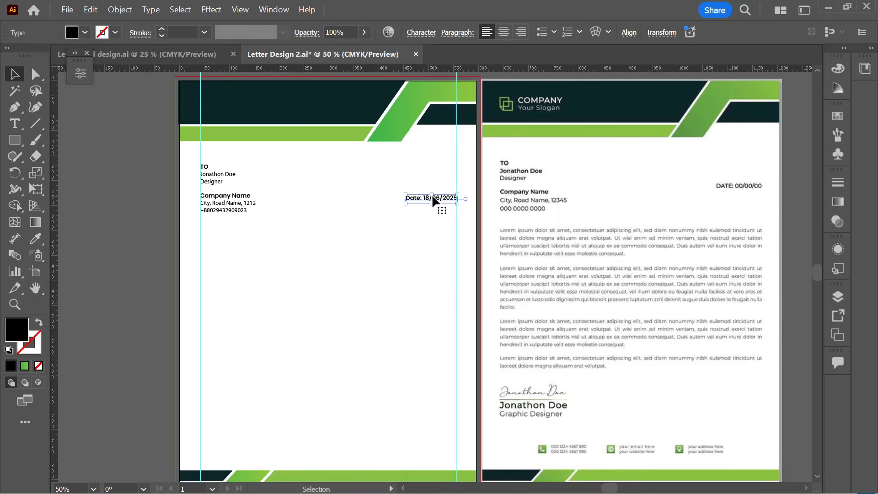
drag(433, 200, 435, 199)
- Lock the guides in place again and zoom out
right_click(374, 241)
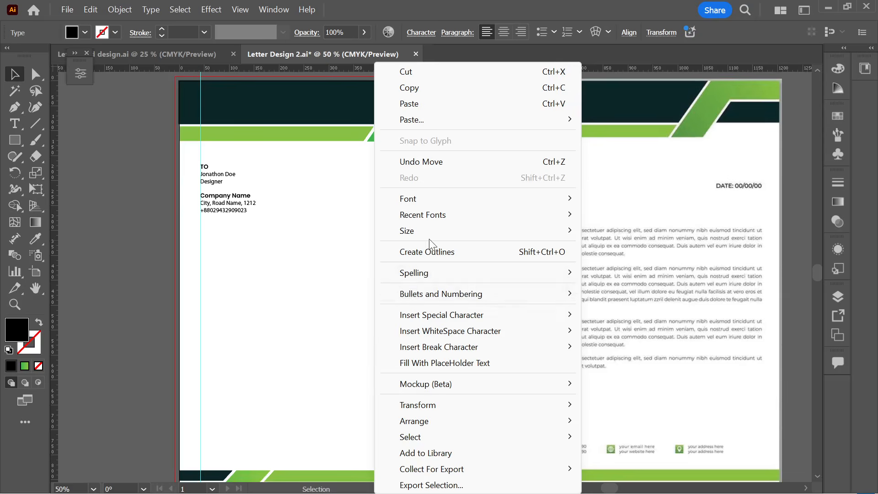
click(337, 316)
right_click(338, 292)
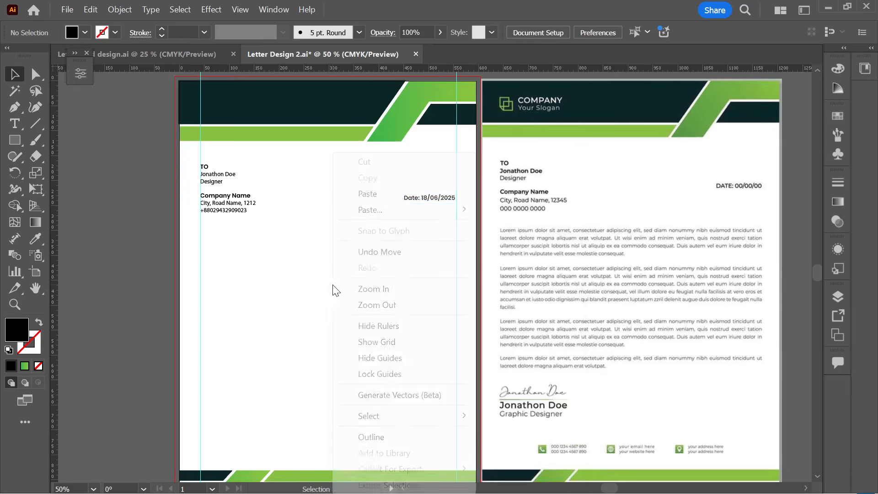
click(247, 298)
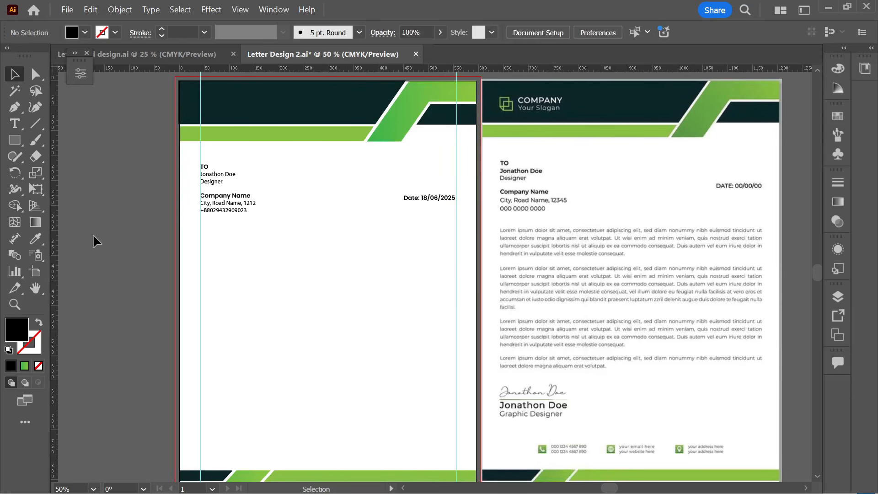
right_click(107, 163)
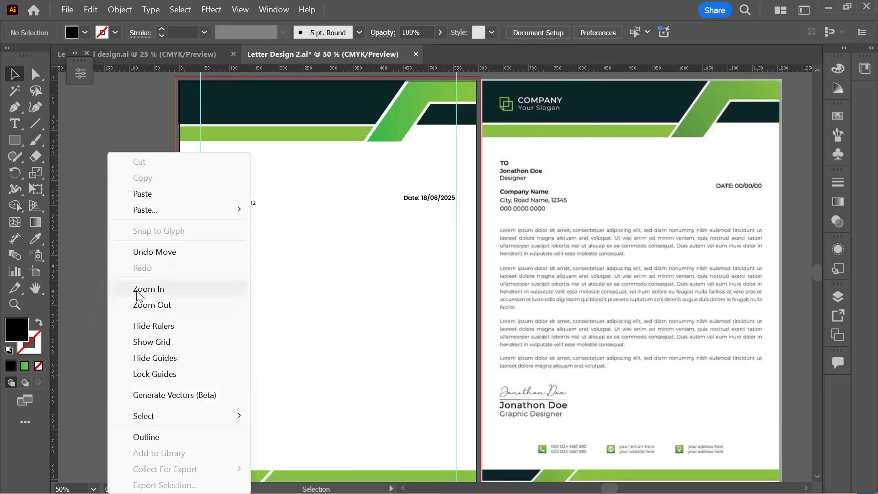
click(145, 374)
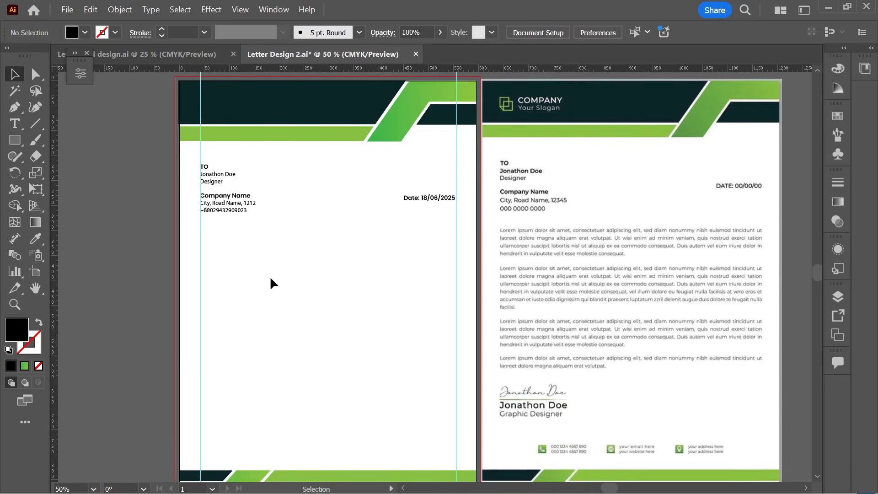
scroll(320, 275, down, 1)
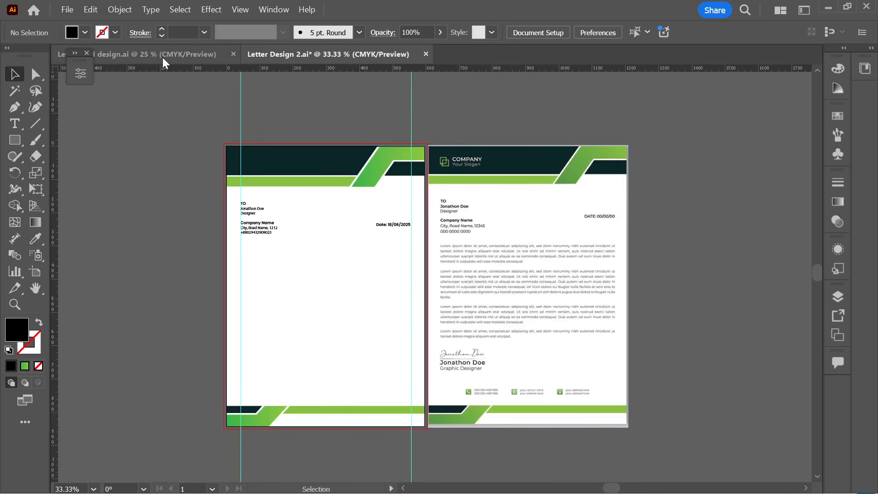
- Draw an area type box below the address block, filled with lorem ipsum placeholder text
click(15, 124)
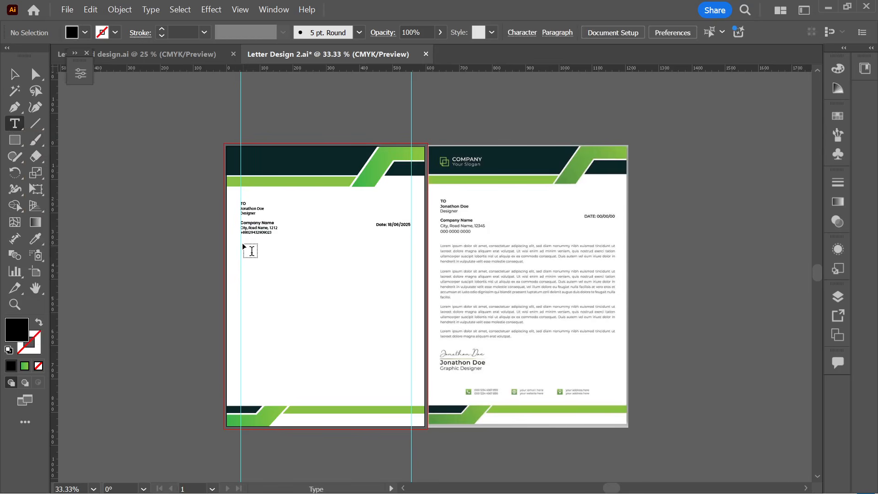
drag(252, 253, 419, 366)
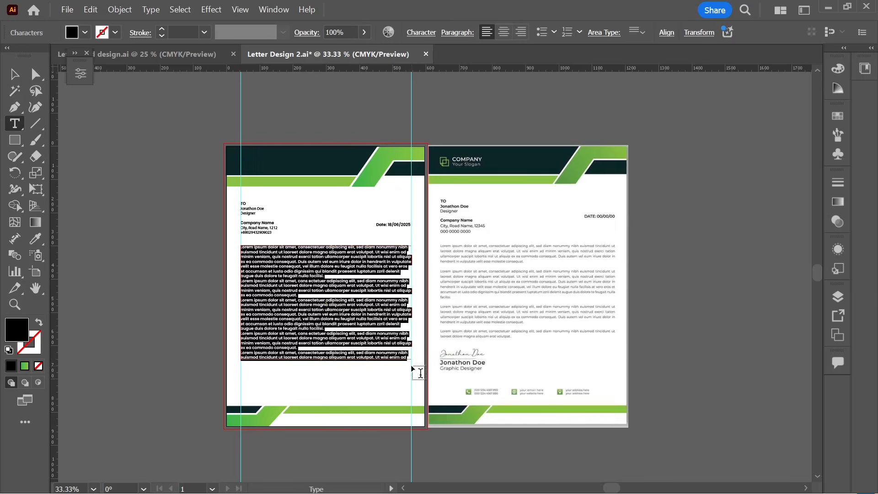
scroll(328, 317, up, 1)
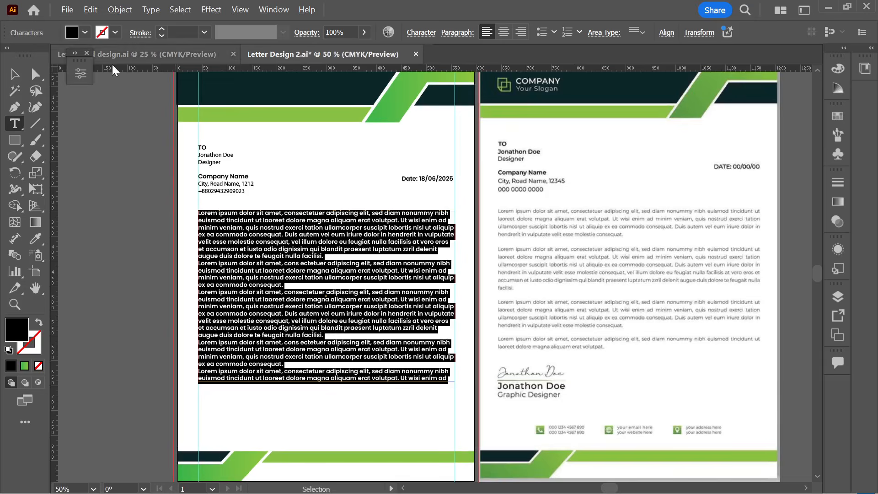
- Set the body text to Poppins Light, justified with the last line aligned left
click(82, 75)
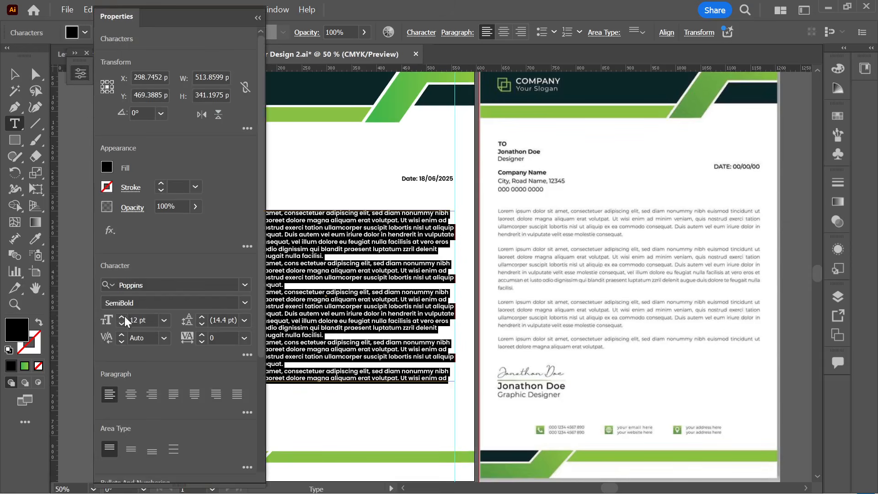
click(245, 303)
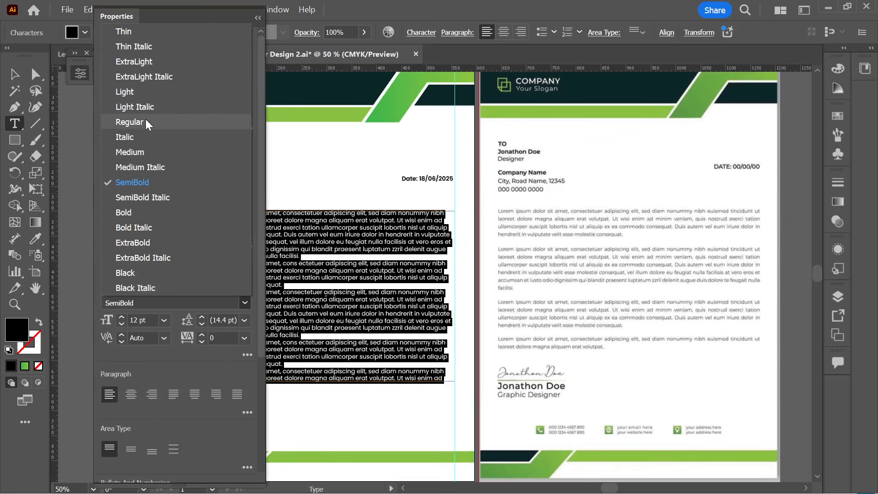
click(138, 93)
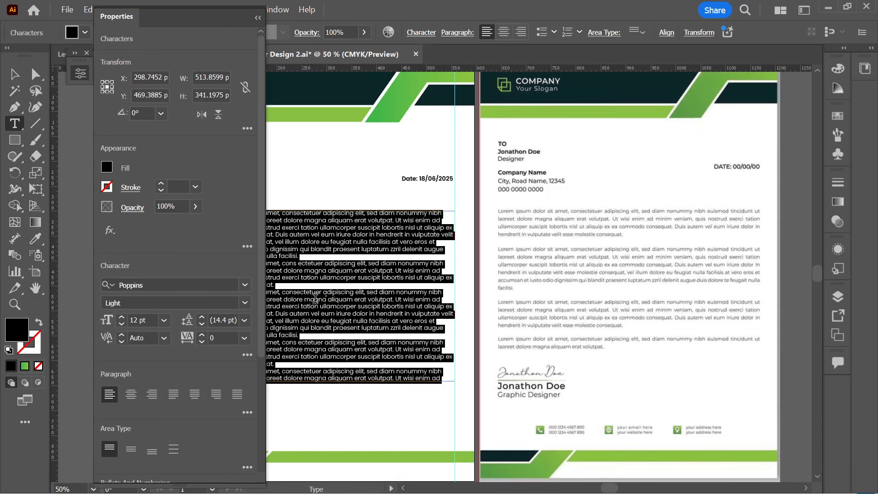
click(170, 393)
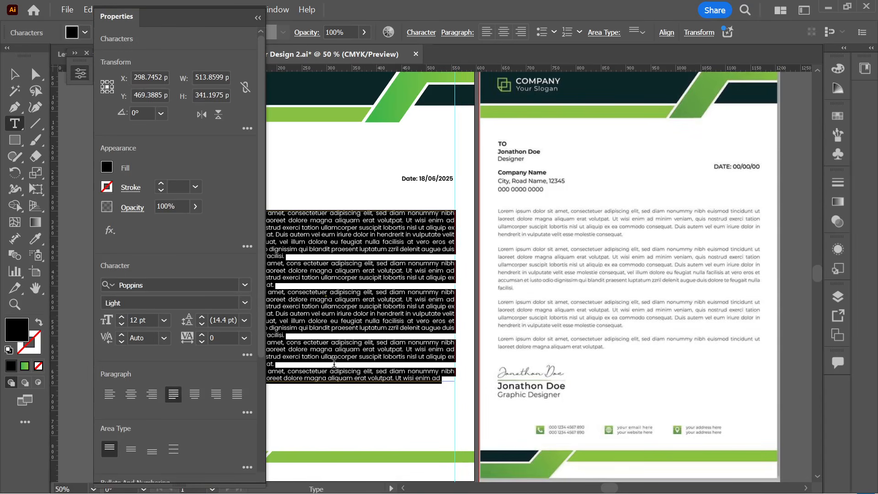
click(366, 328)
click(258, 18)
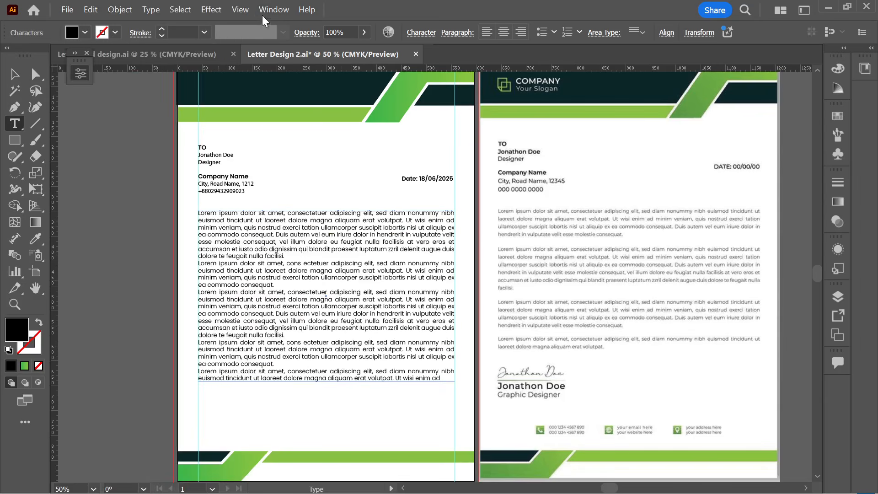
click(14, 73)
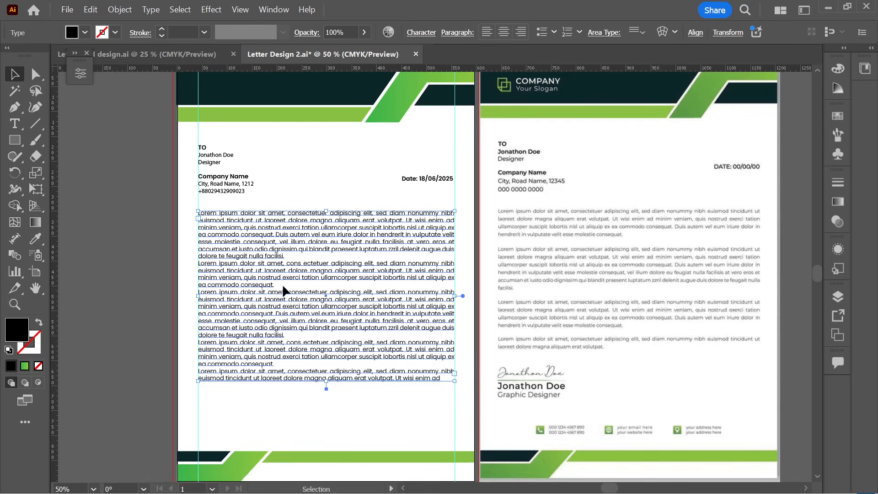
- Raise the body text's left indent to 2 pt in the paragraph settings
scroll(264, 344, up, 2)
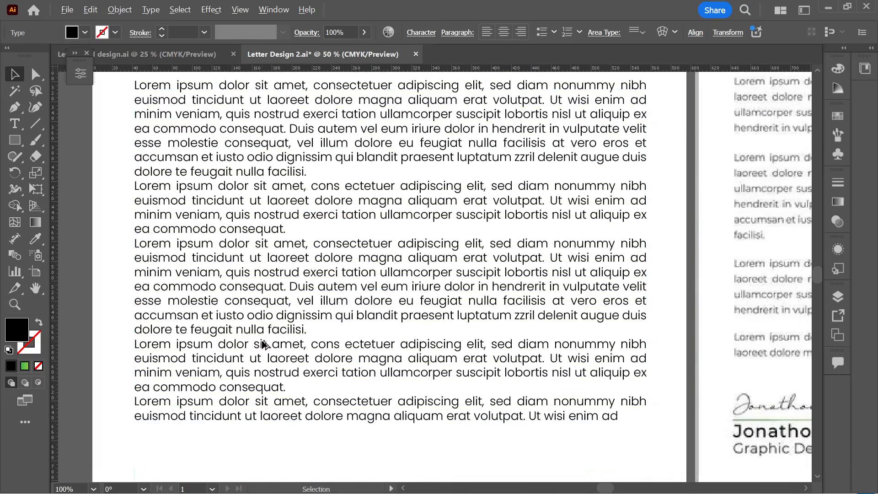
click(304, 345)
scroll(306, 348, down, 2)
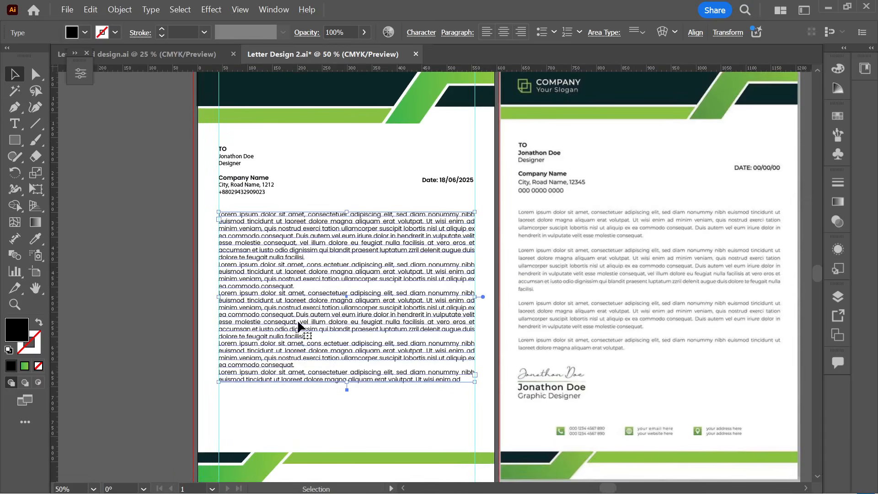
click(450, 37)
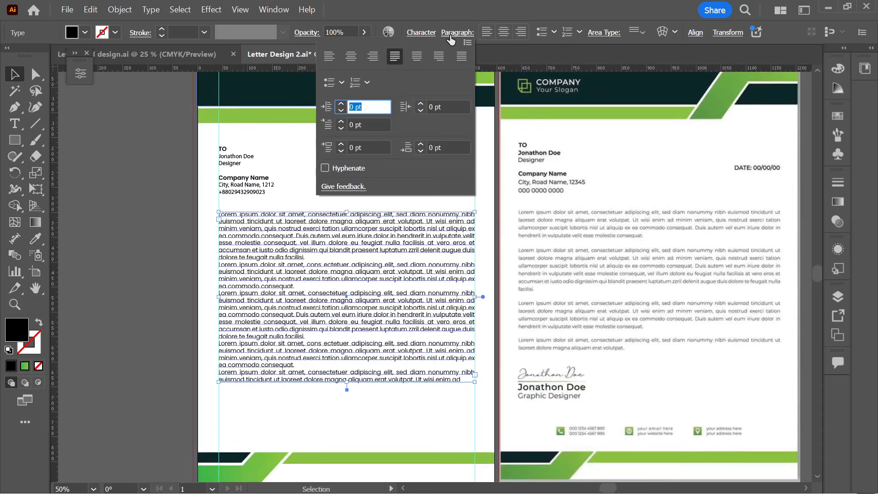
click(340, 84)
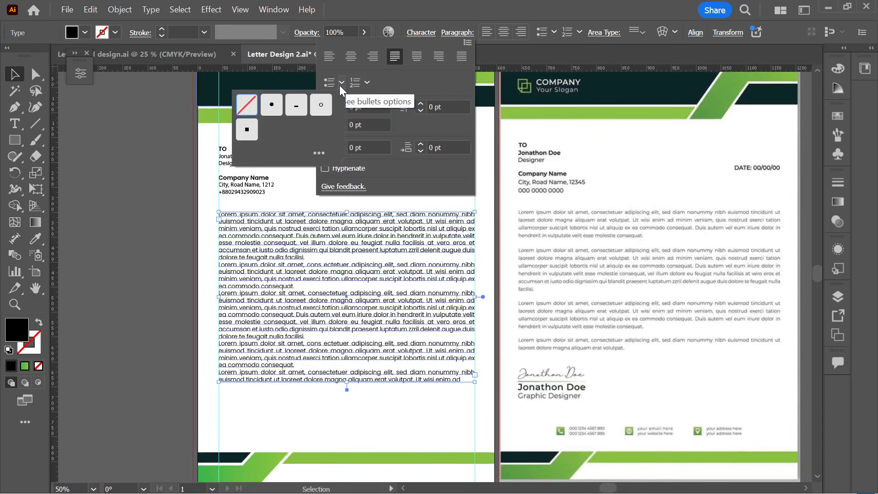
click(339, 85)
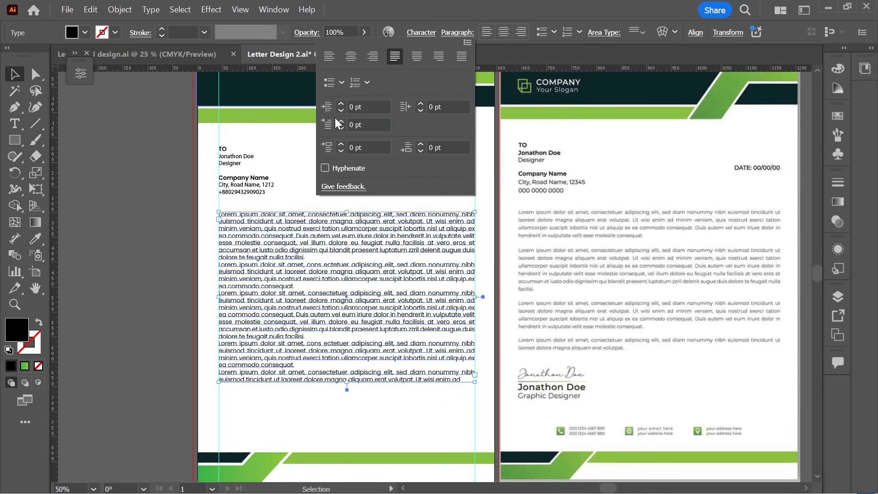
click(341, 105)
click(340, 104)
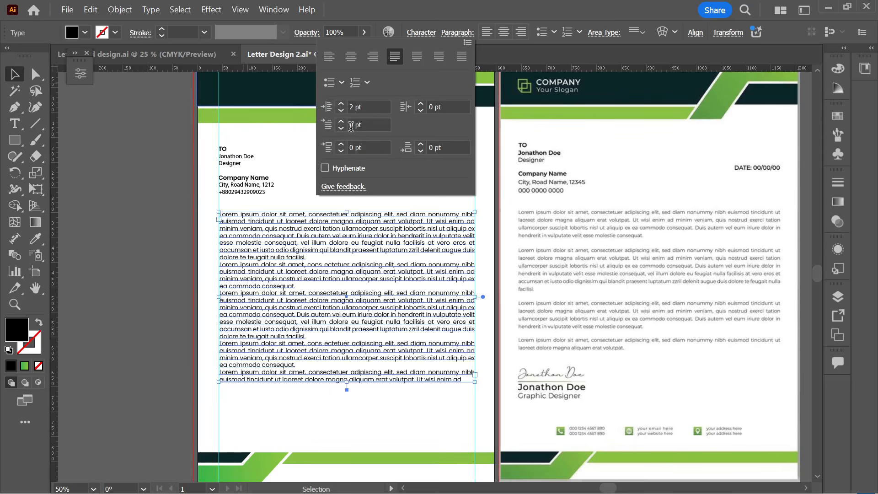
key(Escape)
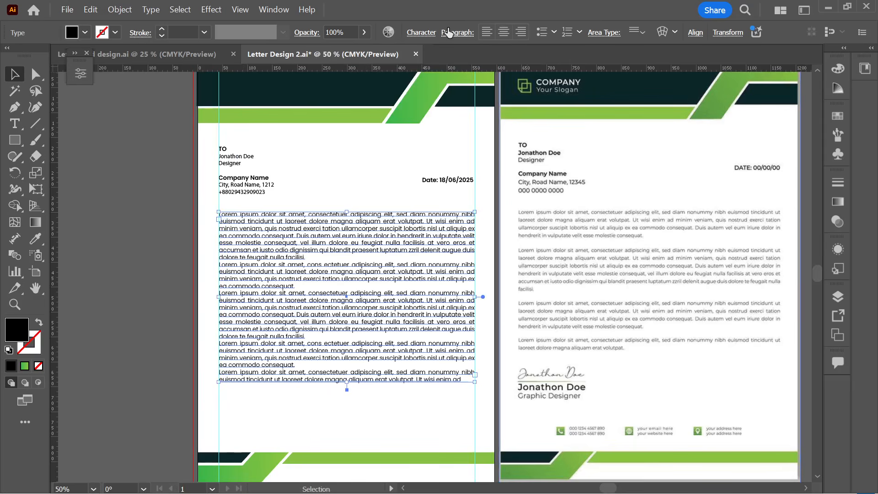
- Lengthen the body text frame downward to leave room below the paragraphs
click(457, 32)
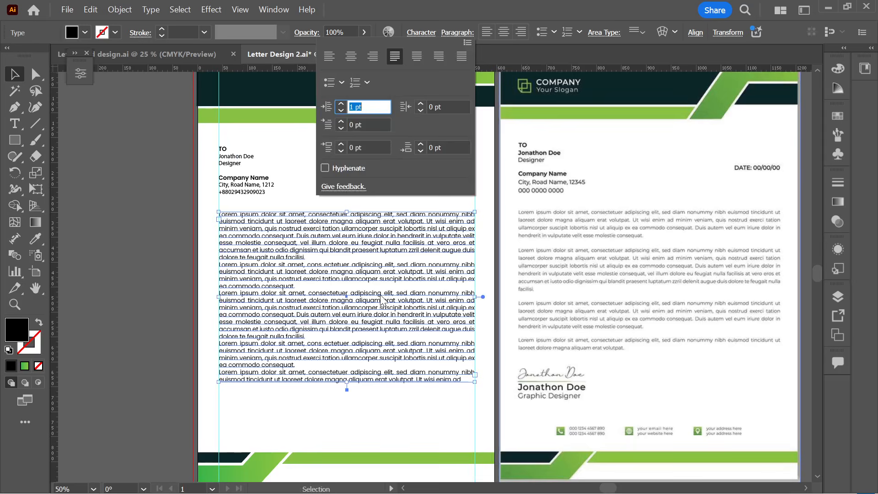
key(Escape)
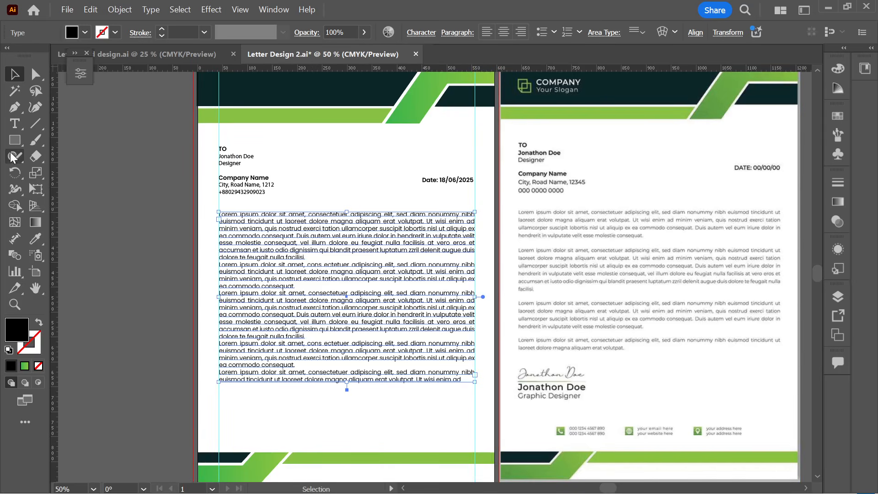
drag(347, 383, 353, 406)
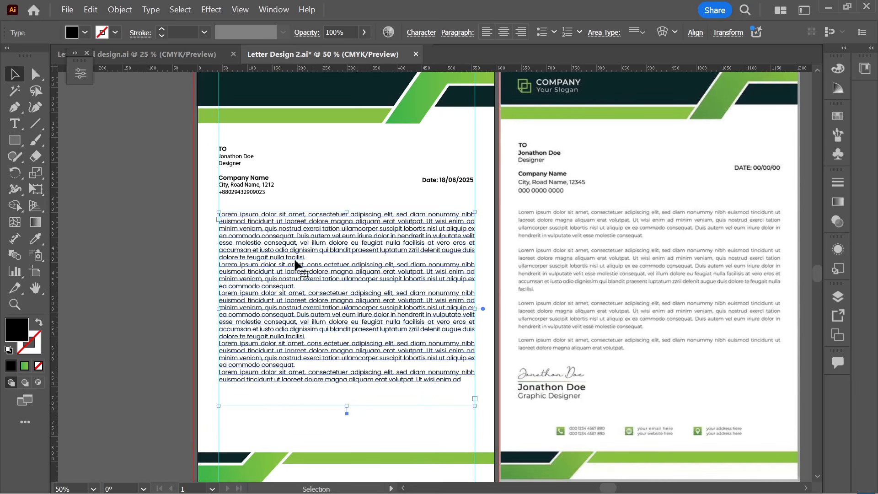
click(15, 123)
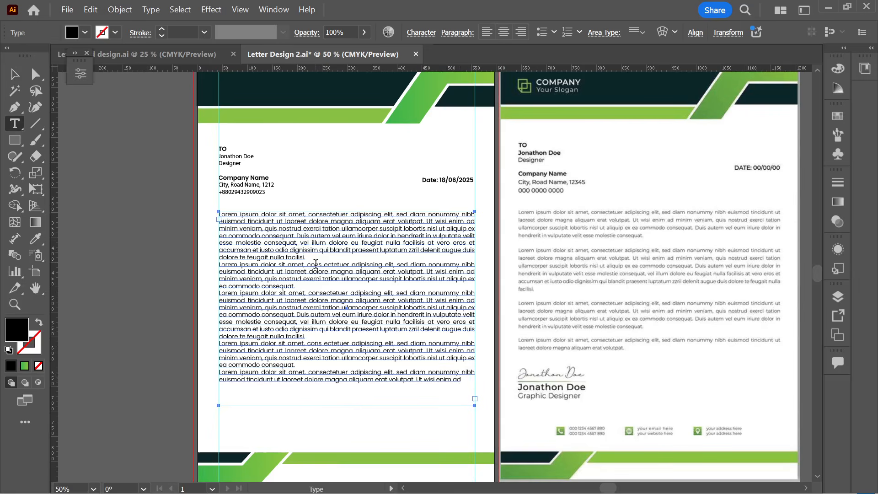
- Add 1 pt of space before the first body paragraph
click(334, 363)
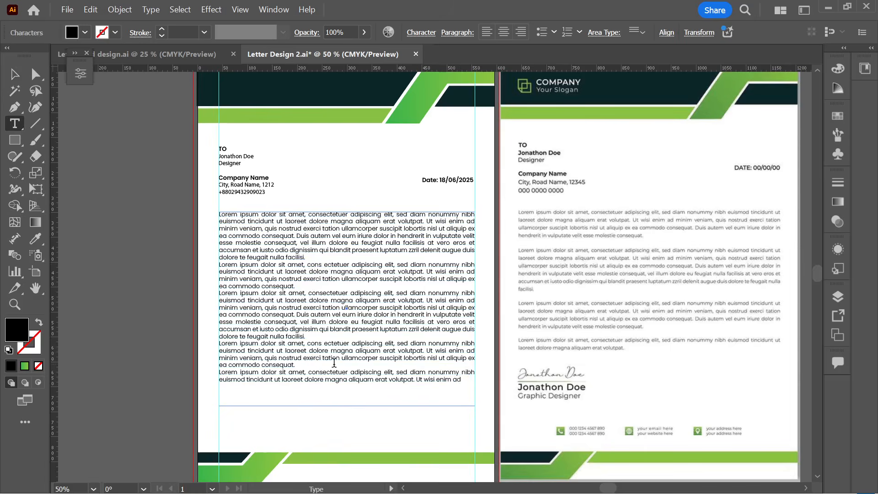
drag(310, 259, 212, 215)
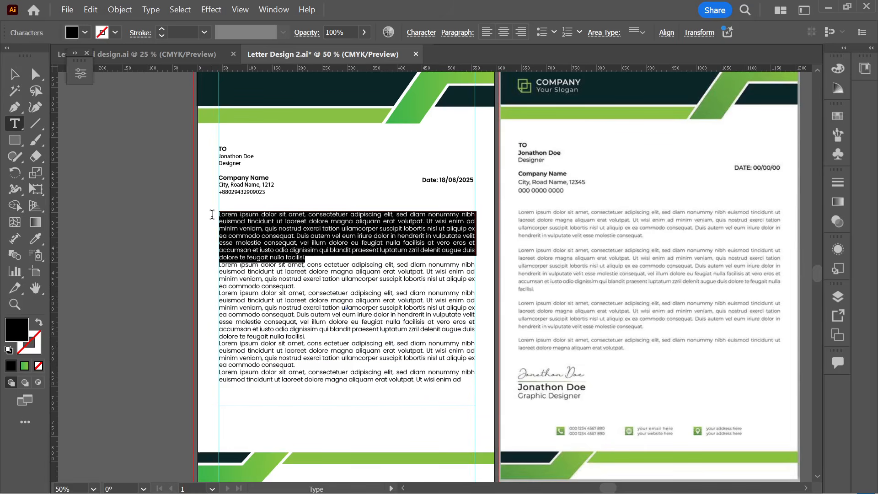
click(456, 33)
click(340, 144)
- Increase the space before the last two body paragraphs
drag(464, 383, 217, 340)
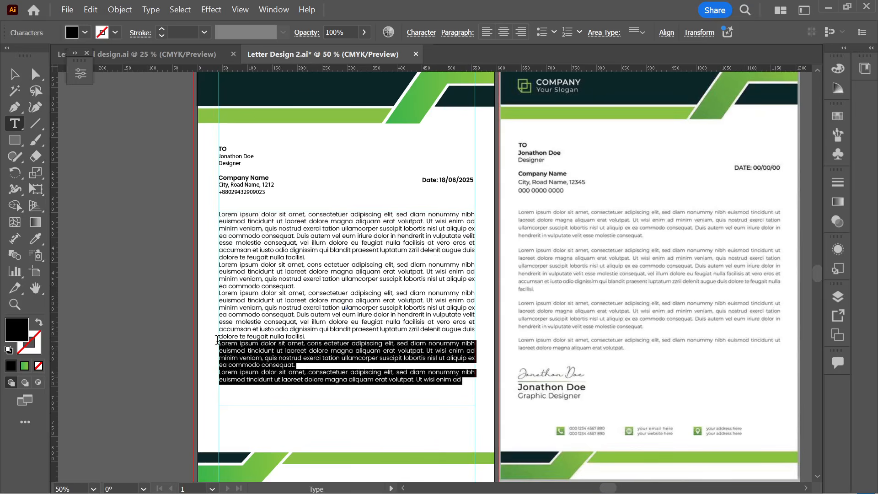
click(458, 32)
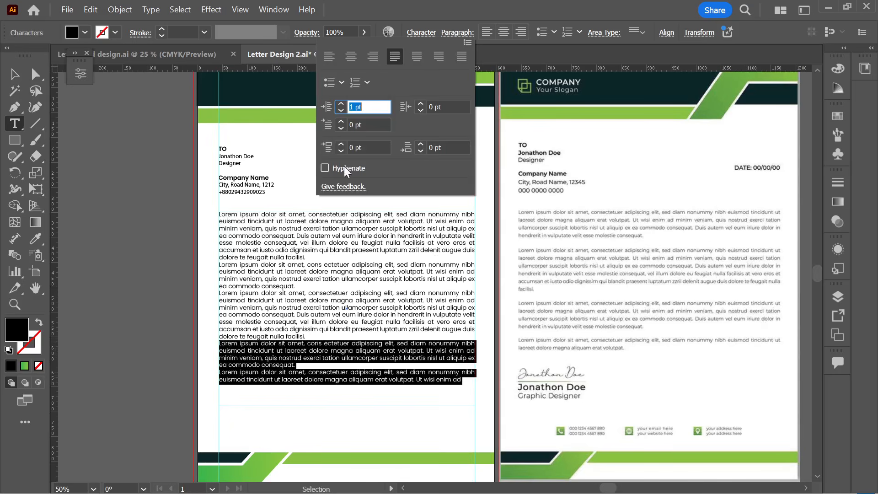
click(341, 151)
click(341, 151)
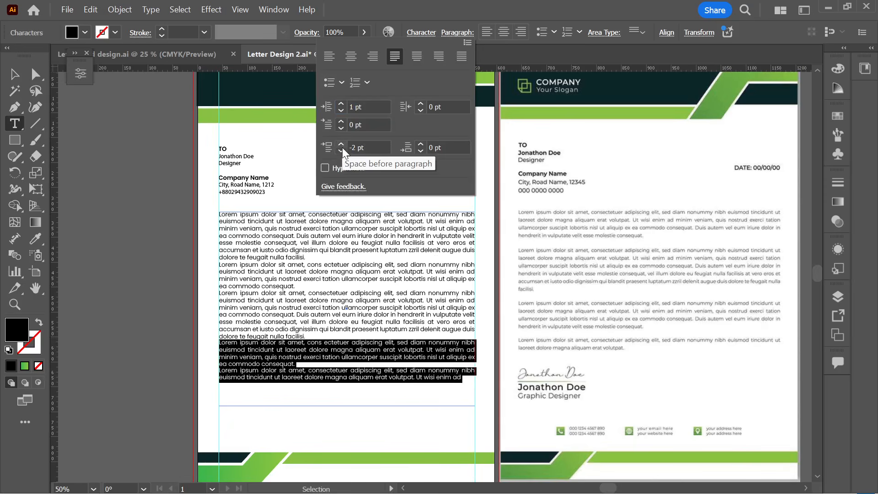
click(341, 145)
click(342, 145)
click(341, 145)
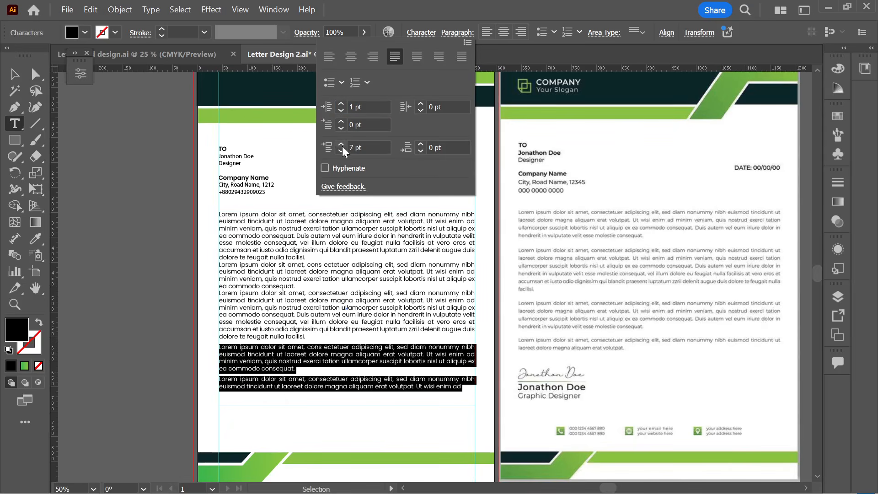
click(341, 145)
click(342, 147)
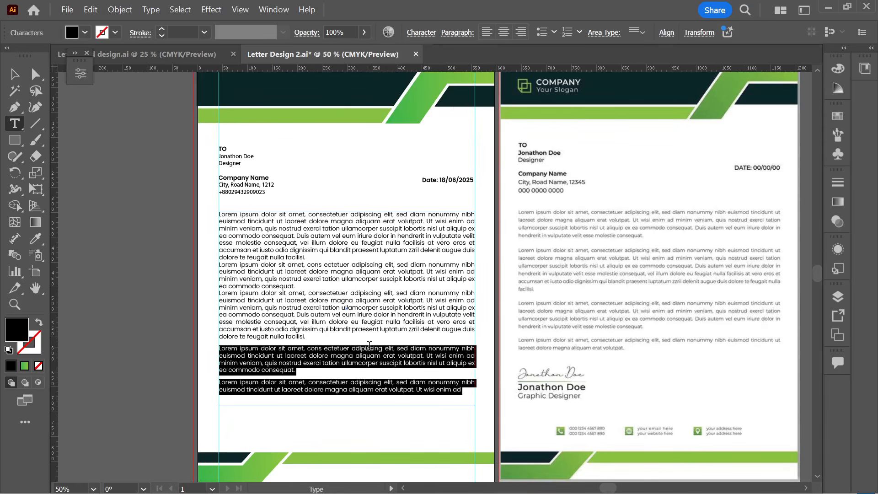
- Select all the body text and delete the whole text frame
key(ctrl+a)
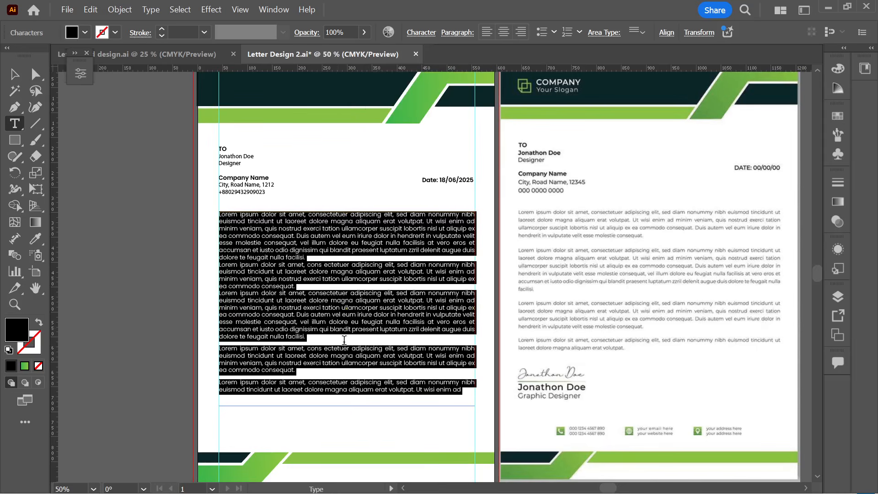
click(343, 369)
key(ctrl+a)
click(463, 405)
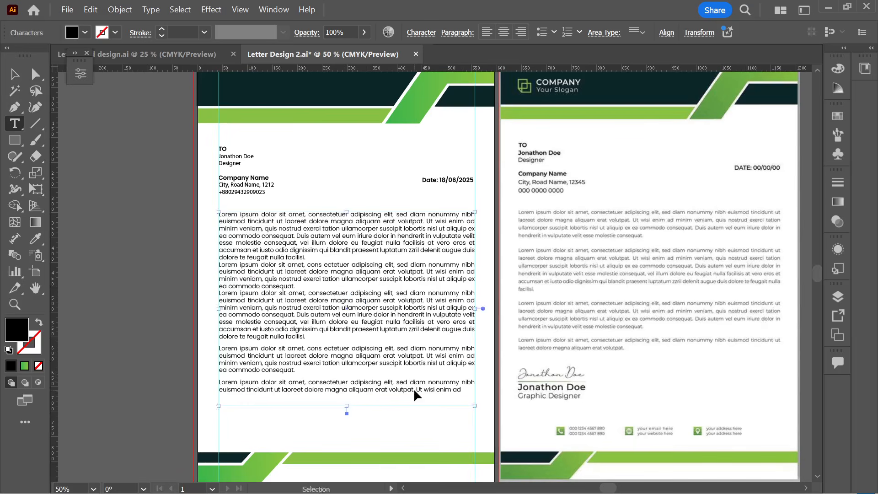
key(ctrl+a)
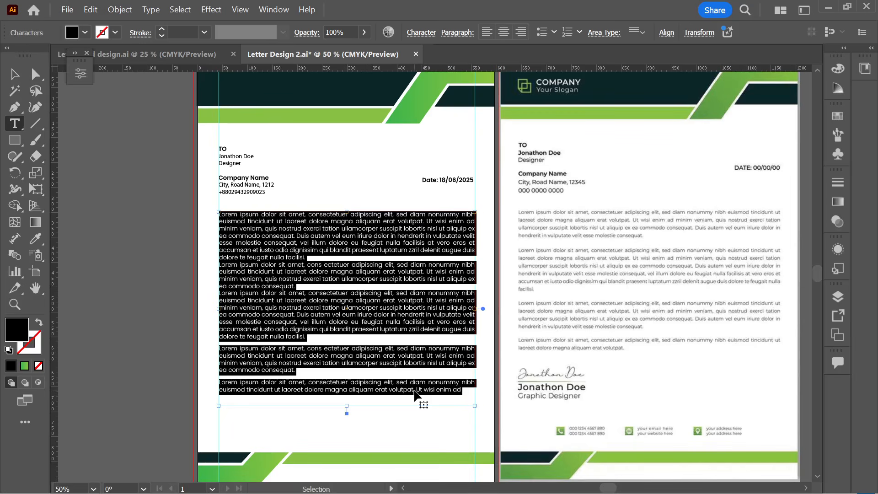
click(14, 74)
key(Delete)
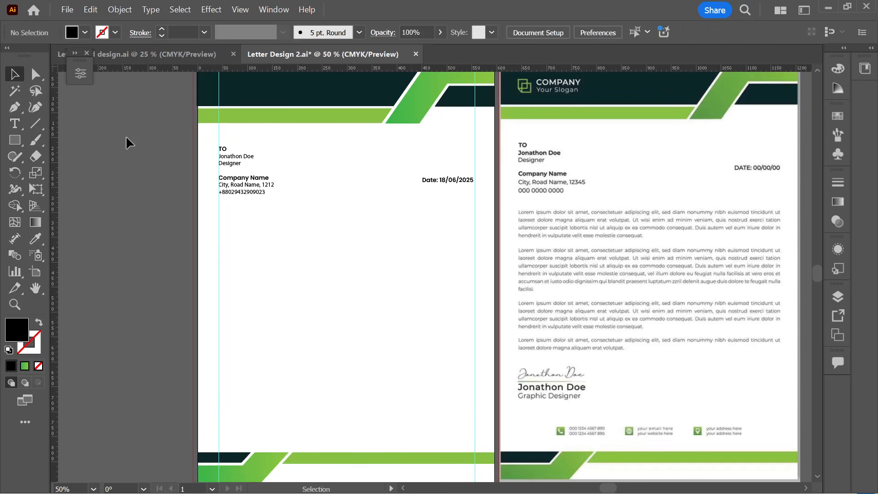
- Draw a new text area below the address block and increase the space after each paragraph
click(14, 123)
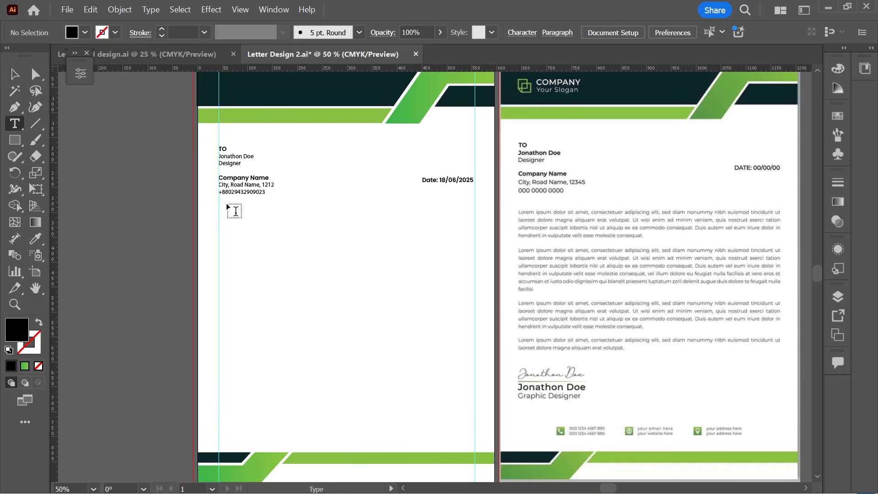
drag(227, 217, 475, 370)
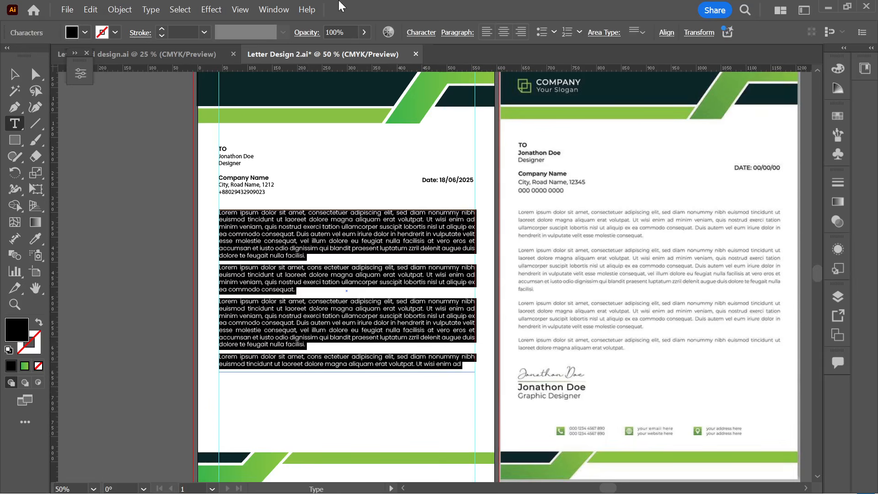
click(458, 33)
click(340, 145)
click(341, 145)
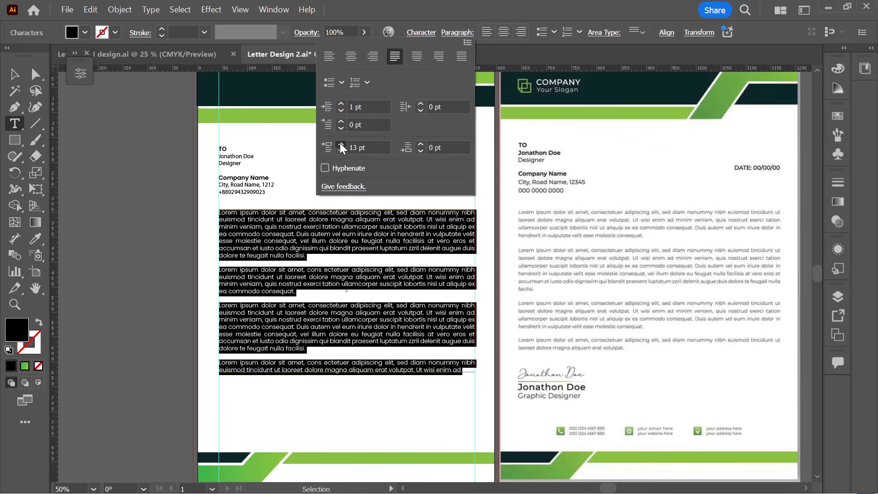
click(341, 145)
click(341, 145)
click(341, 145)
click(340, 145)
click(341, 145)
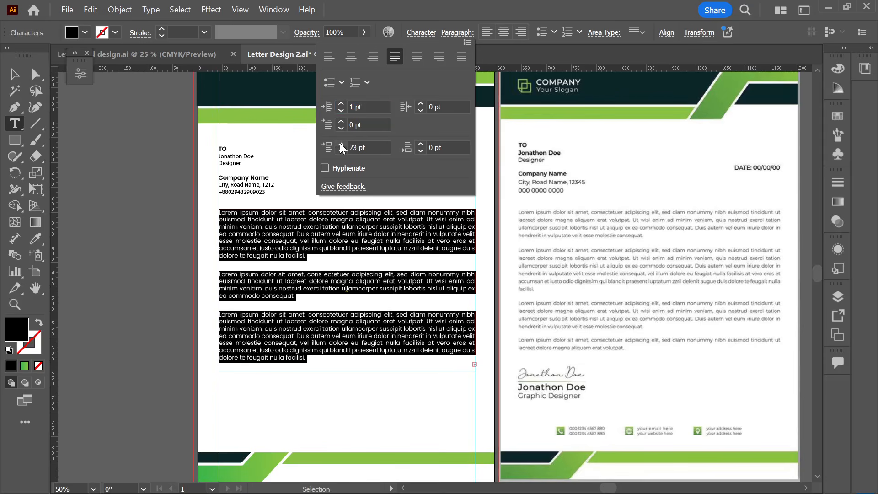
click(341, 145)
click(341, 144)
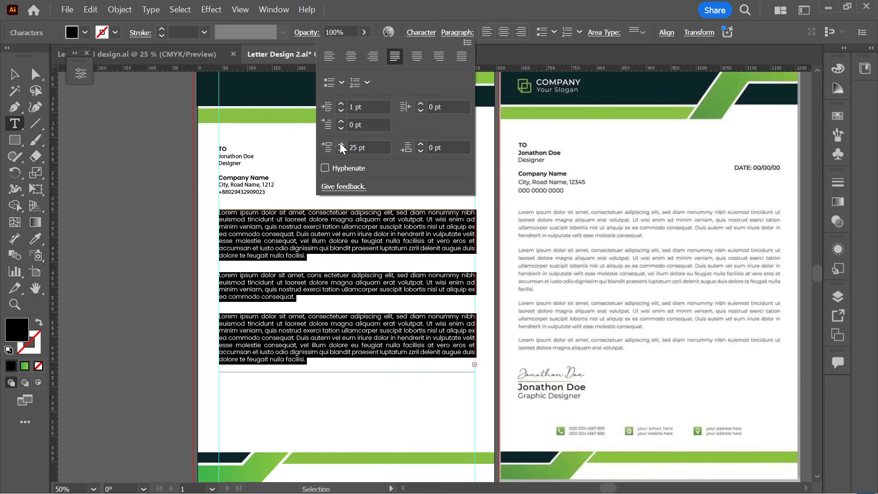
- Extend the body text frame downward to reveal the fourth paragraph
click(15, 75)
click(315, 394)
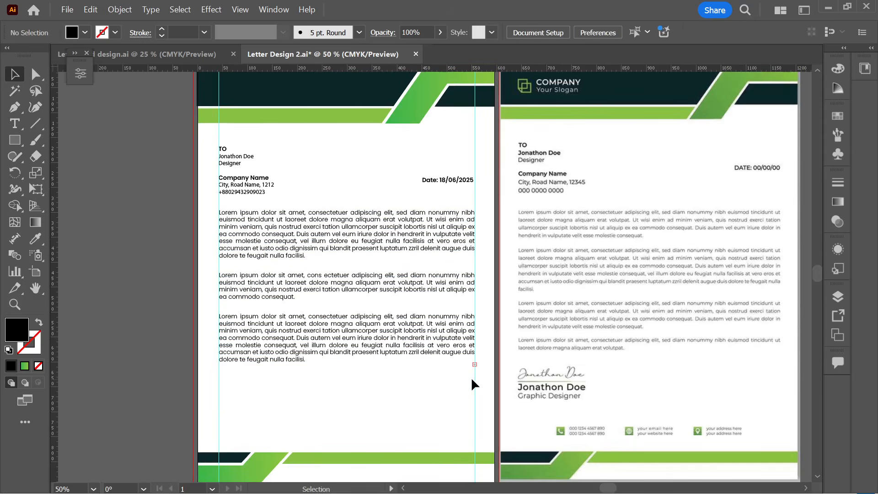
scroll(471, 377, up, 6)
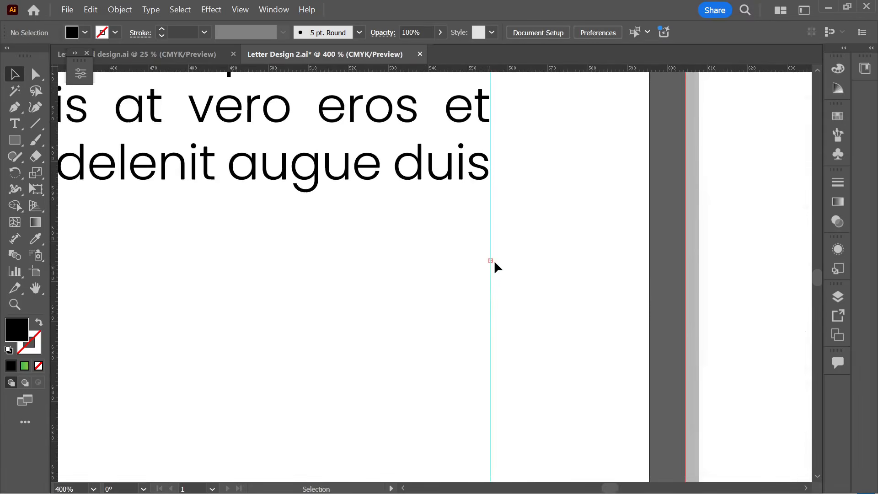
scroll(525, 291, down, 6)
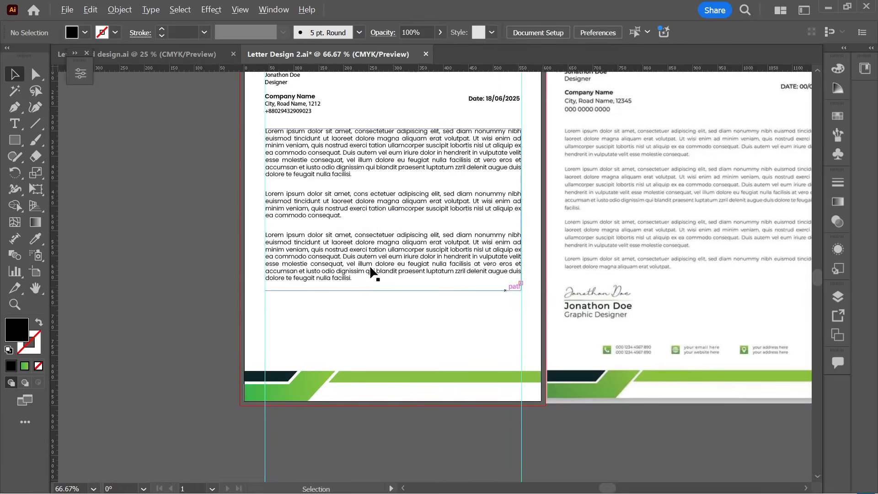
click(372, 278)
drag(393, 295, 396, 346)
click(399, 320)
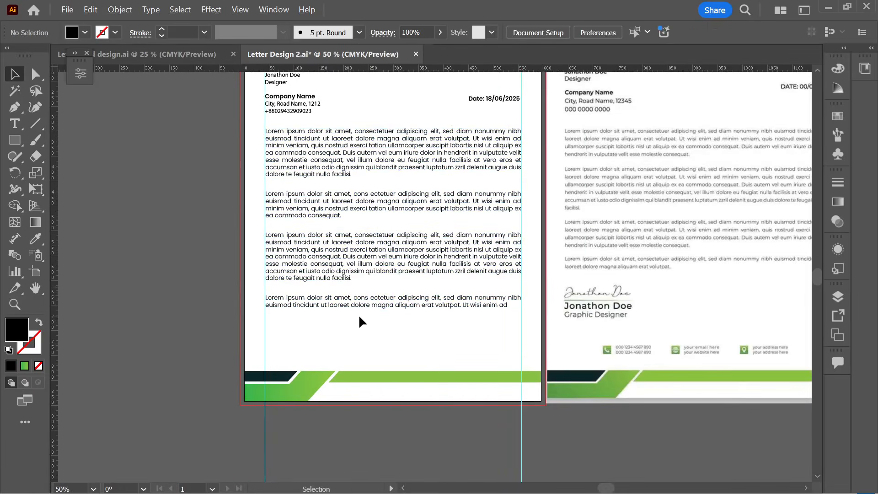
scroll(359, 314, down, 1)
scroll(396, 325, up, 1)
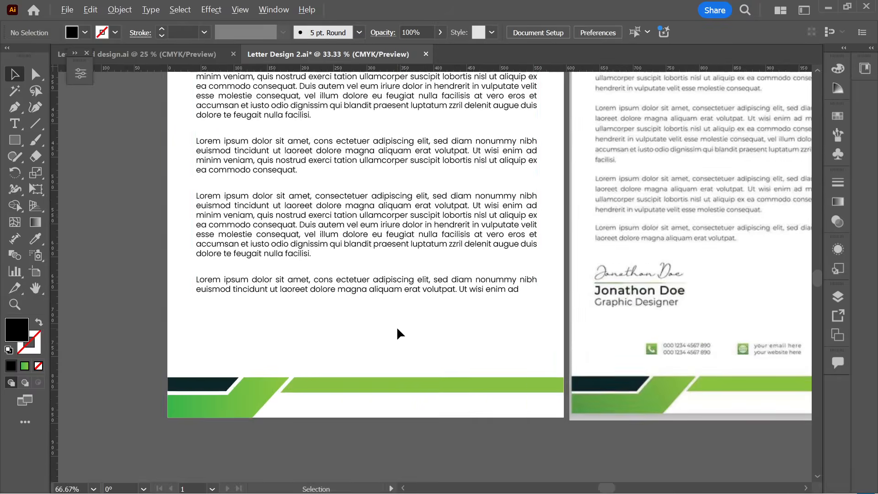
scroll(397, 326, down, 1)
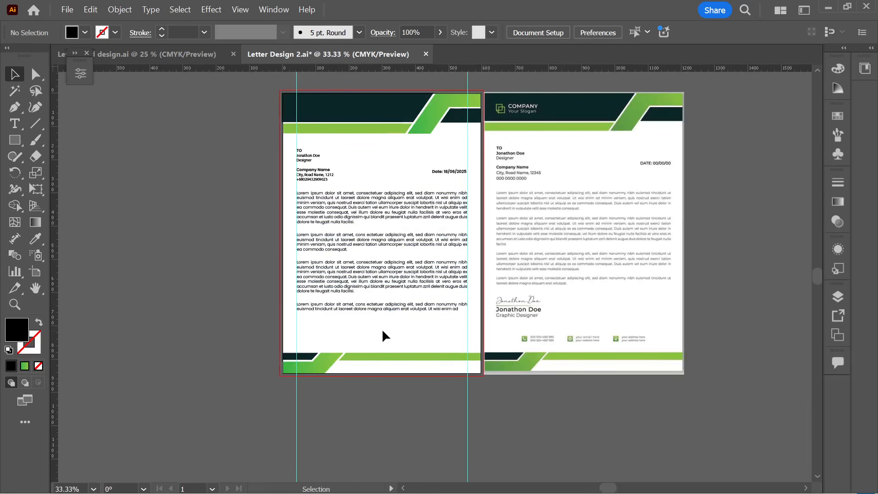
scroll(520, 322, up, 1)
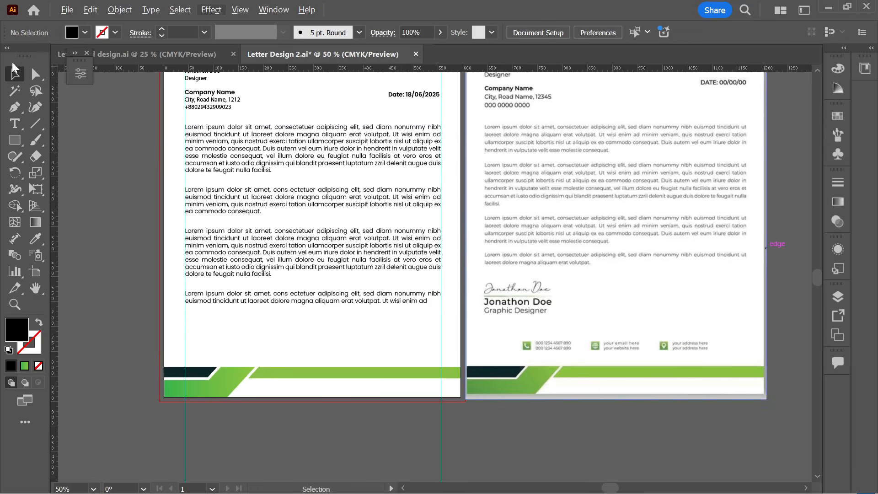
scroll(293, 210, down, 1)
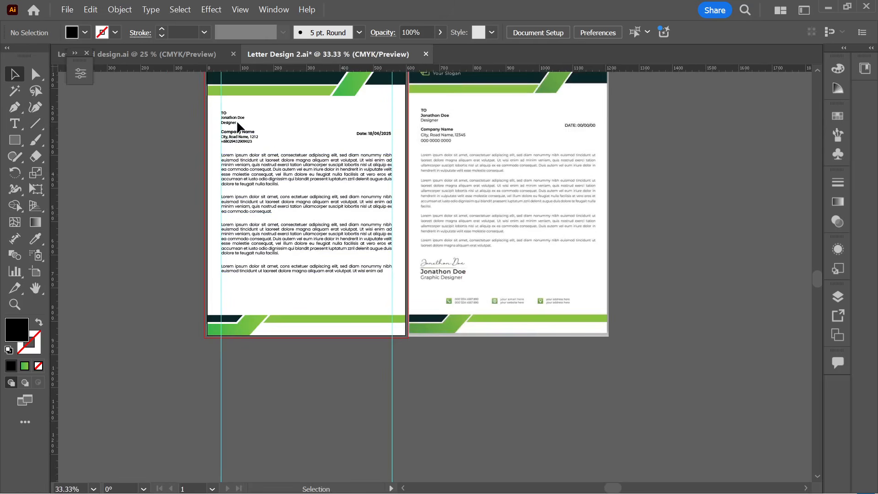
- Type the sender's name and 'Graphic Designer' on separate lines below the body paragraphs
click(14, 124)
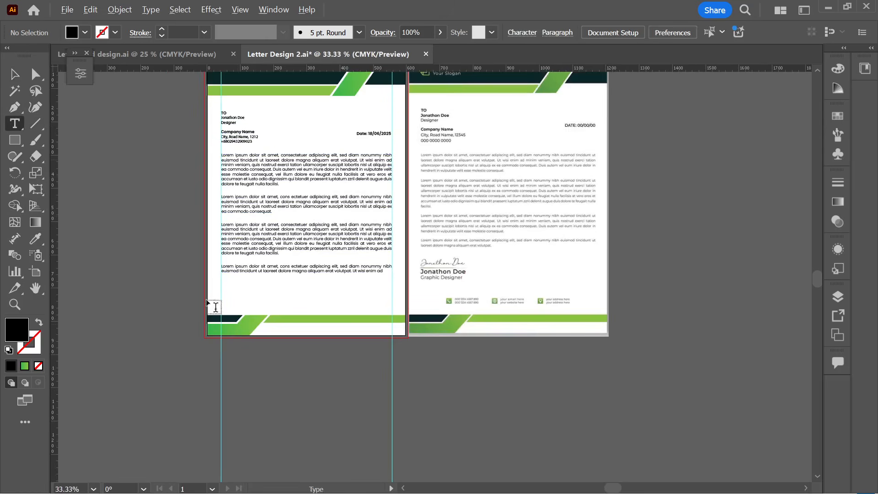
scroll(201, 297, up, 2)
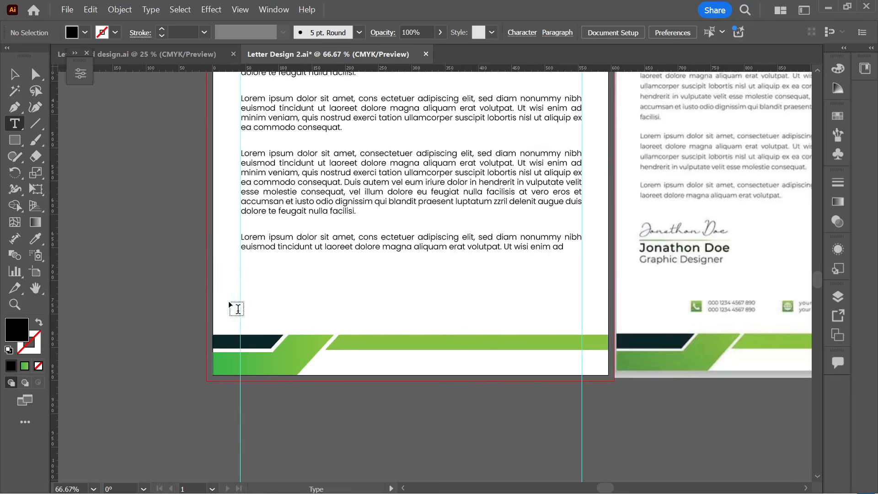
click(240, 281)
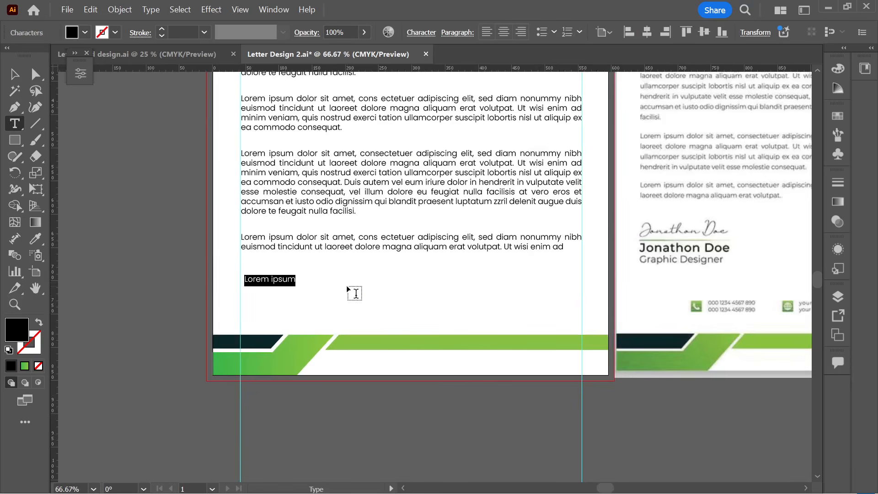
text(Jonath)
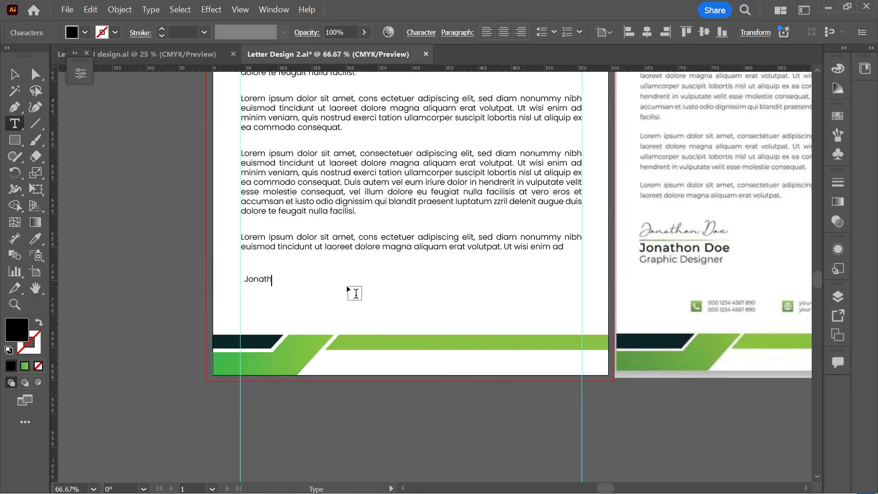
text(on Doe)
key(Return)
text(Graphic Designer)
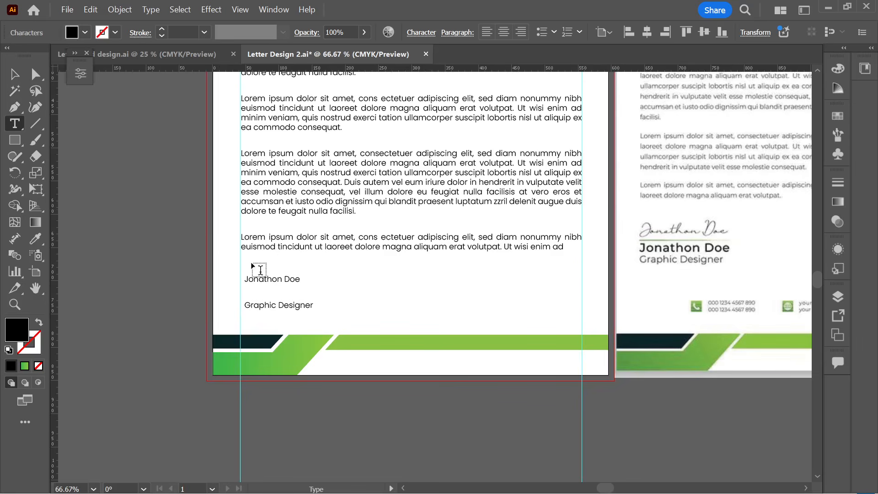
- Set the space before the Graphic Designer line to 2 pt
click(311, 302)
drag(313, 309, 243, 310)
key(ctrl)
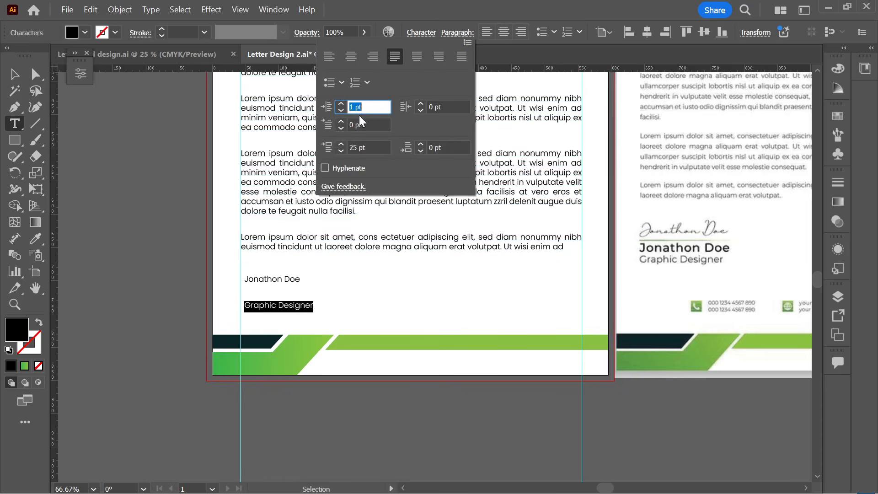
click(340, 145)
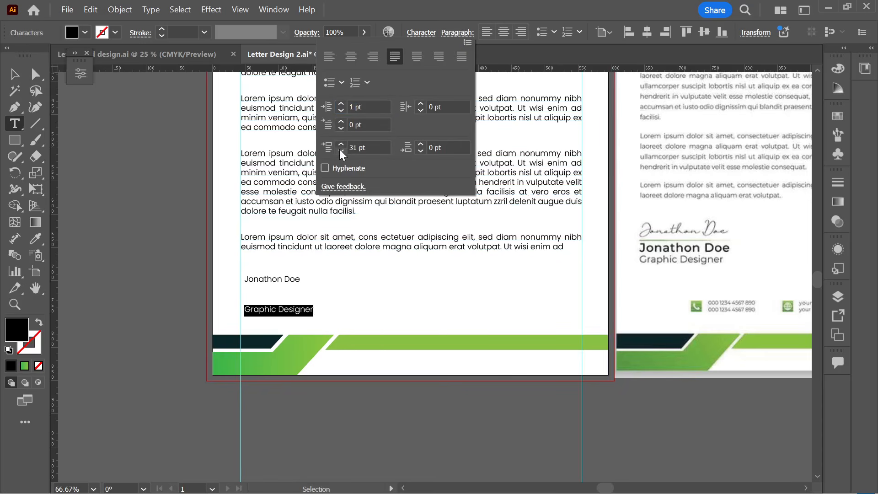
click(340, 150)
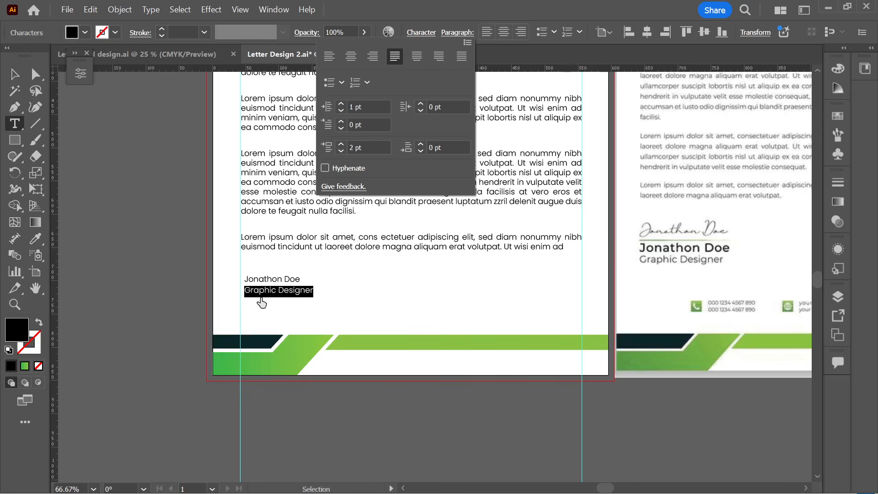
drag(247, 277, 311, 277)
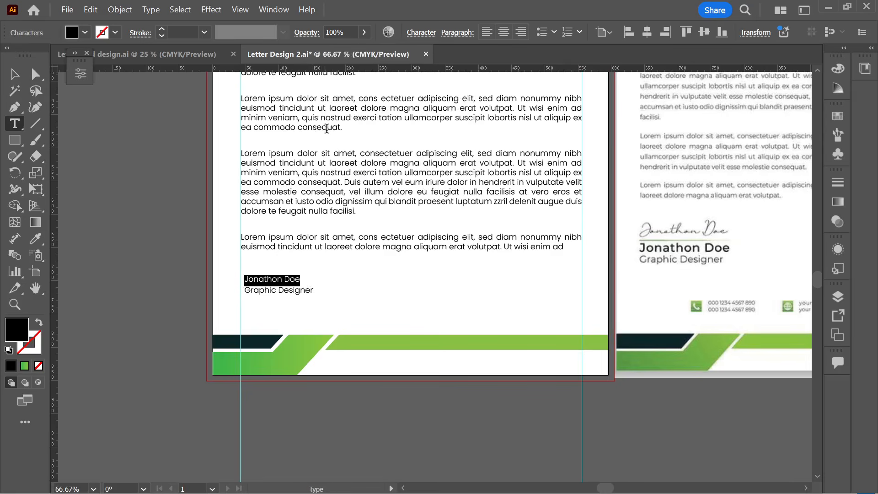
- Make the sender's name SemiBold
click(80, 73)
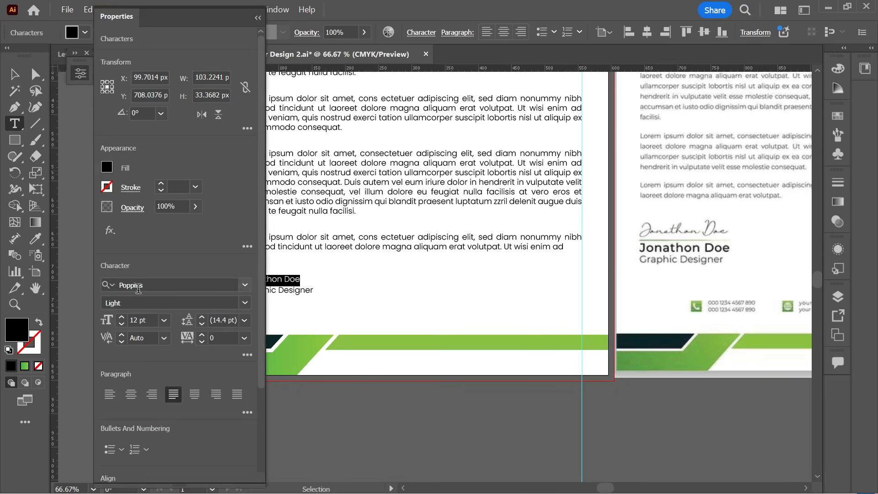
click(245, 303)
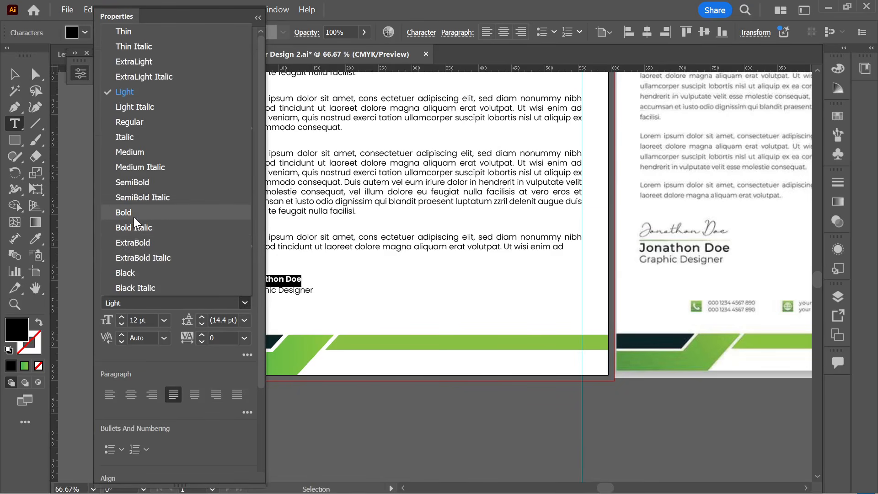
click(133, 182)
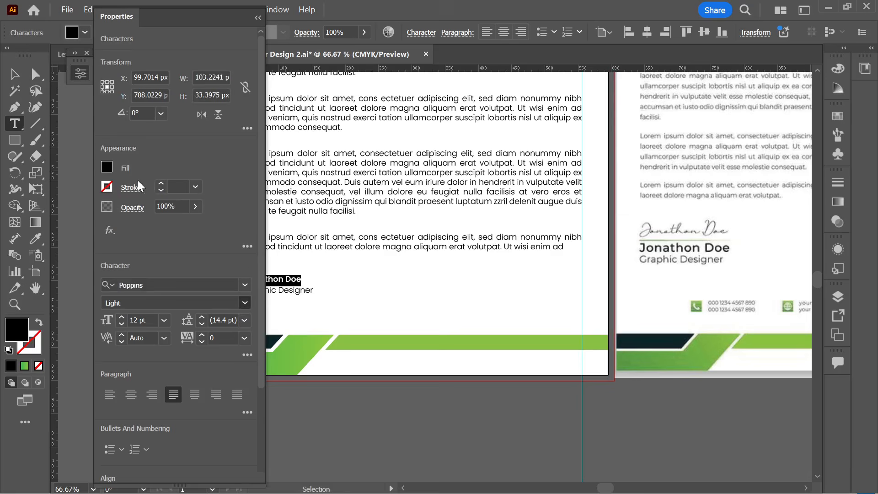
click(297, 287)
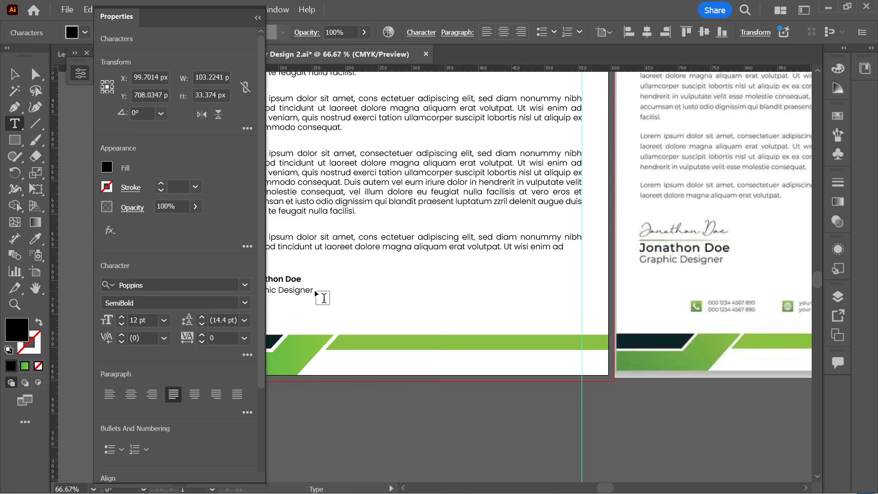
click(258, 19)
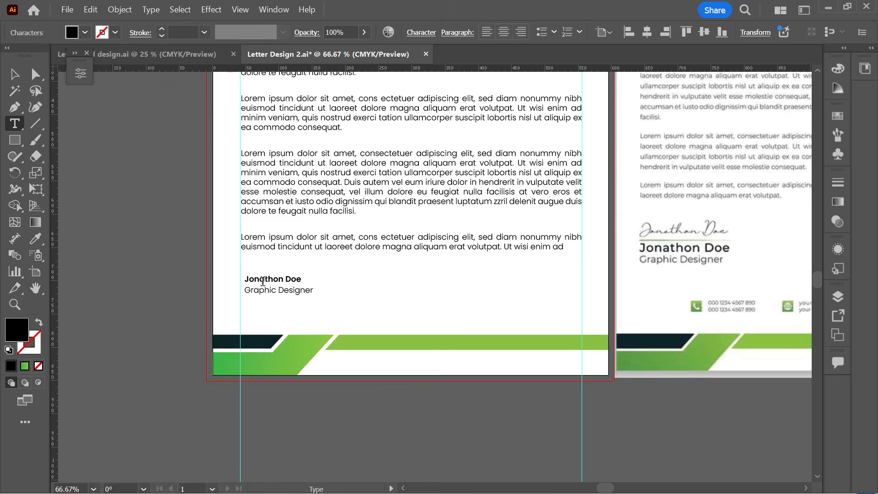
- Shrink the Graphic Designer line to 9 pt
drag(247, 291, 312, 290)
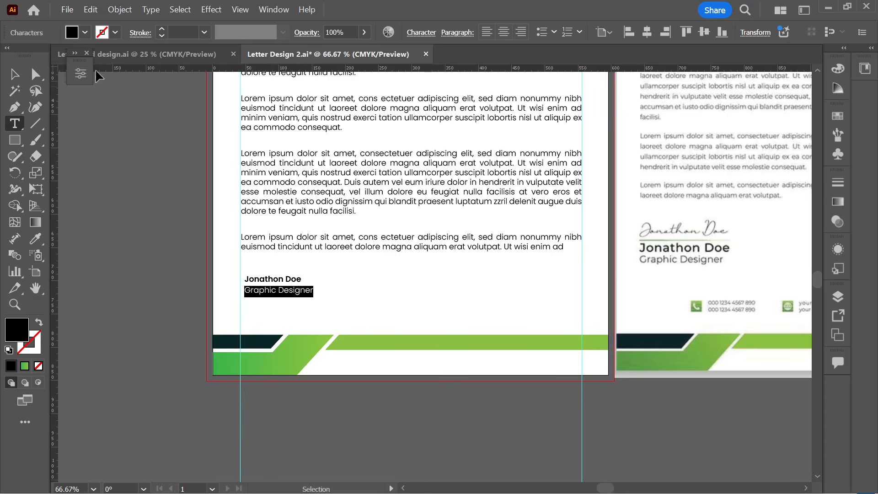
click(81, 74)
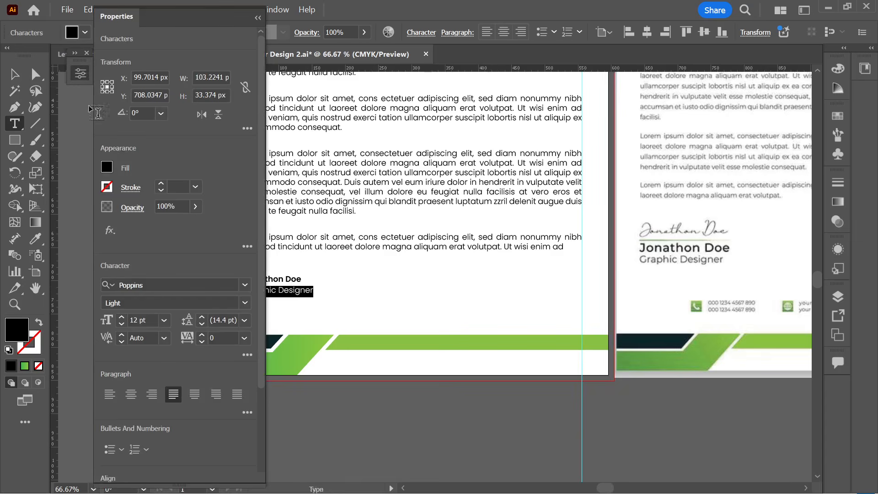
click(122, 324)
click(121, 324)
click(122, 324)
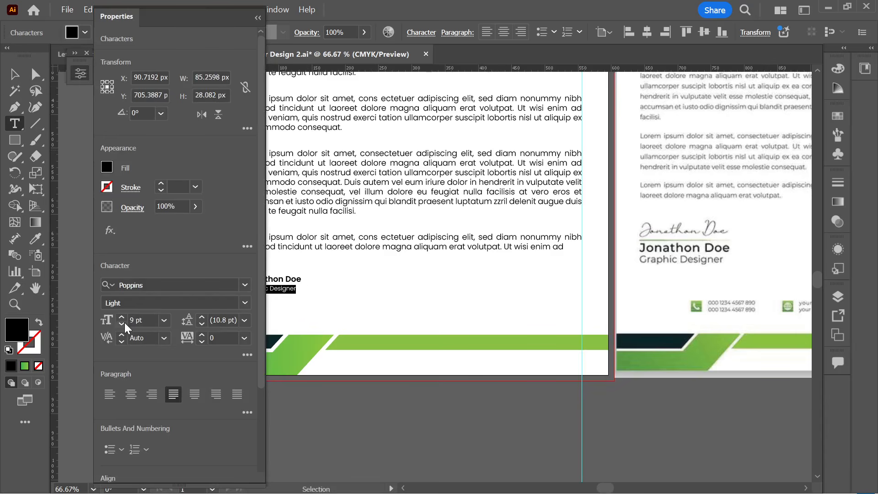
click(312, 313)
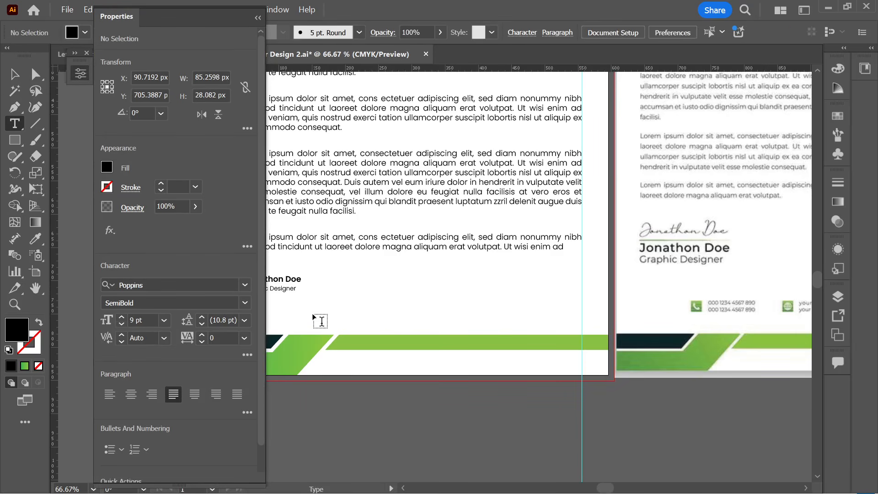
click(258, 17)
- Move the signature block into place above the footer and zoom out
key(v)
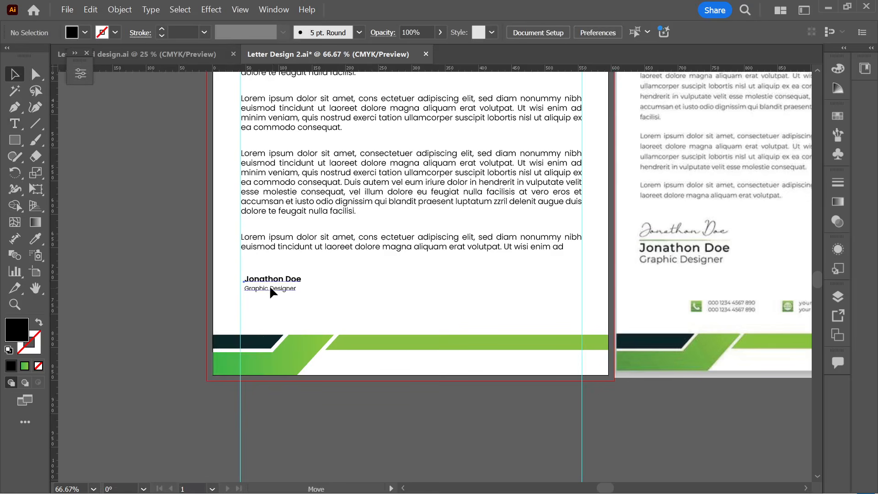
drag(272, 289, 329, 315)
click(432, 301)
key(ctrl+minus)
key(ctrl+minus)
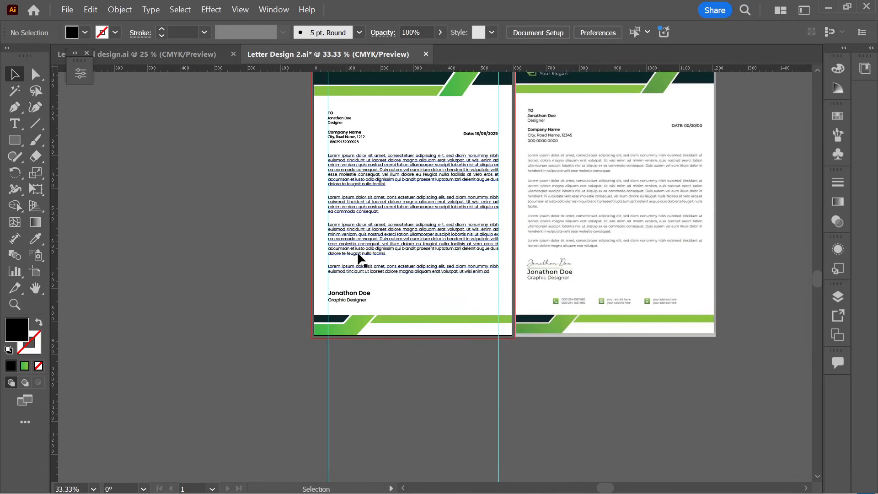
- Delete the last body paragraph, split the third before 'accumsan', and remove the first paragraph's closing line
click(20, 128)
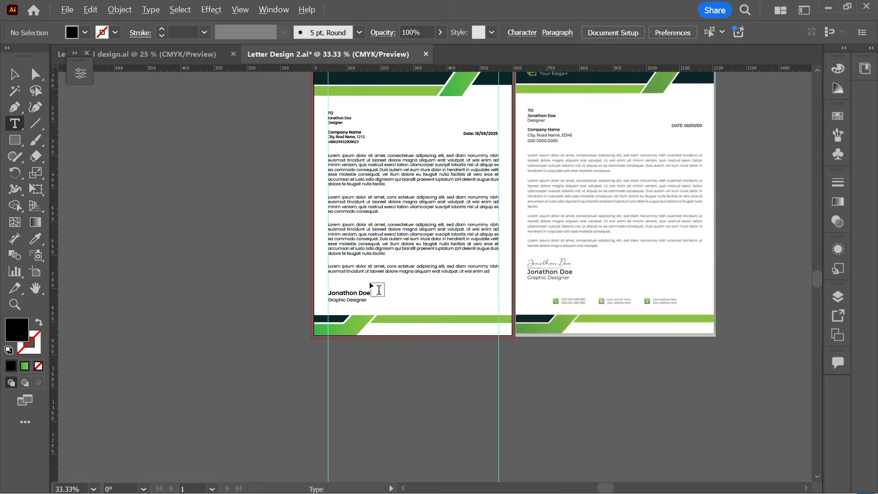
scroll(378, 290, up, 1)
click(412, 273)
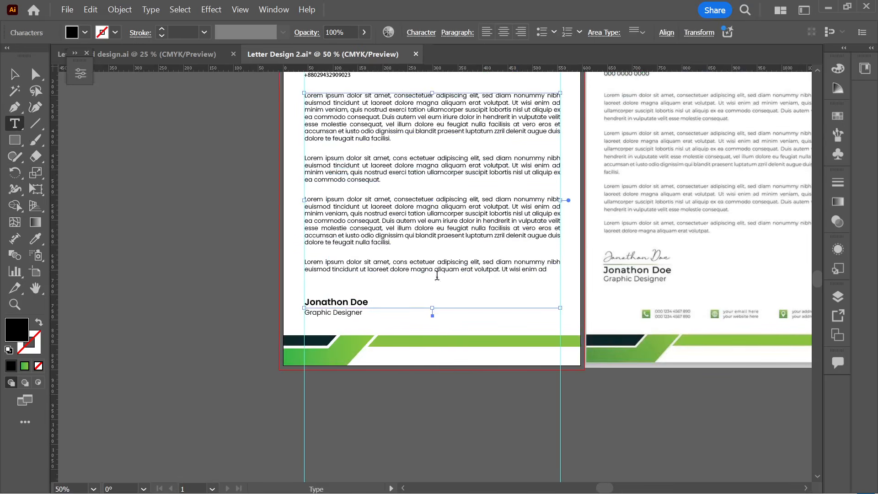
drag(546, 271, 283, 259)
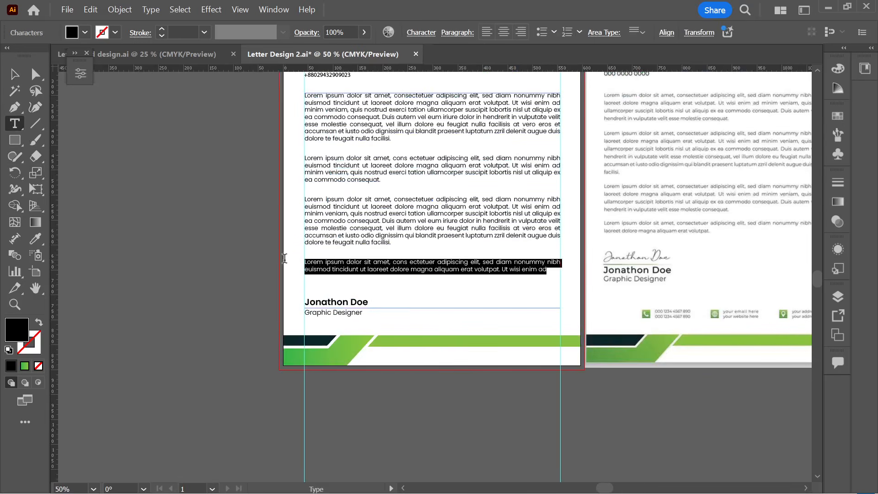
key(BackSpace)
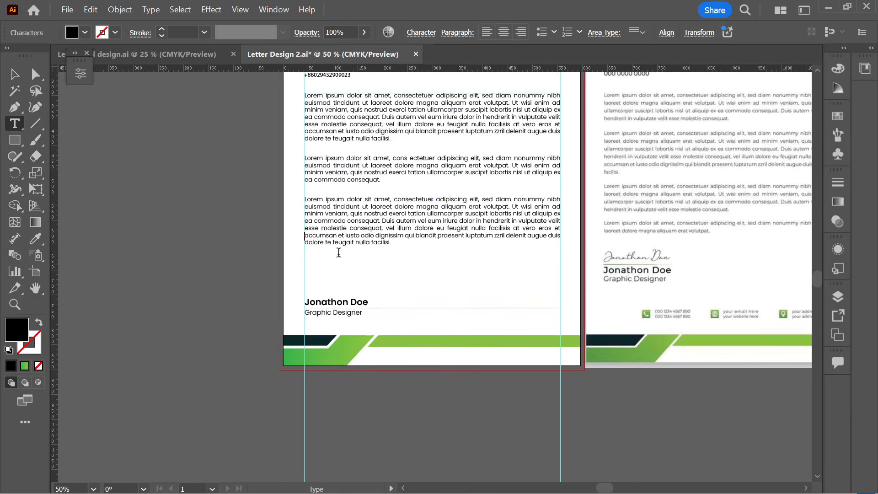
key(Return)
key(Return)
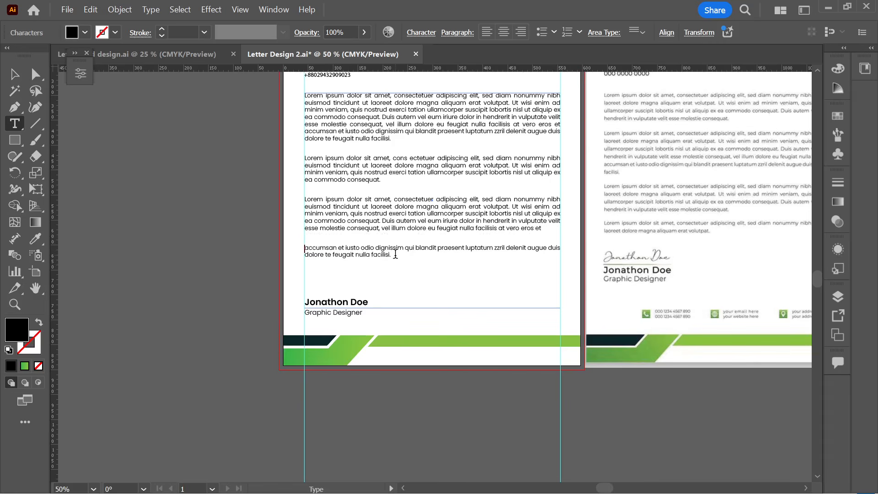
scroll(393, 213, up, 2)
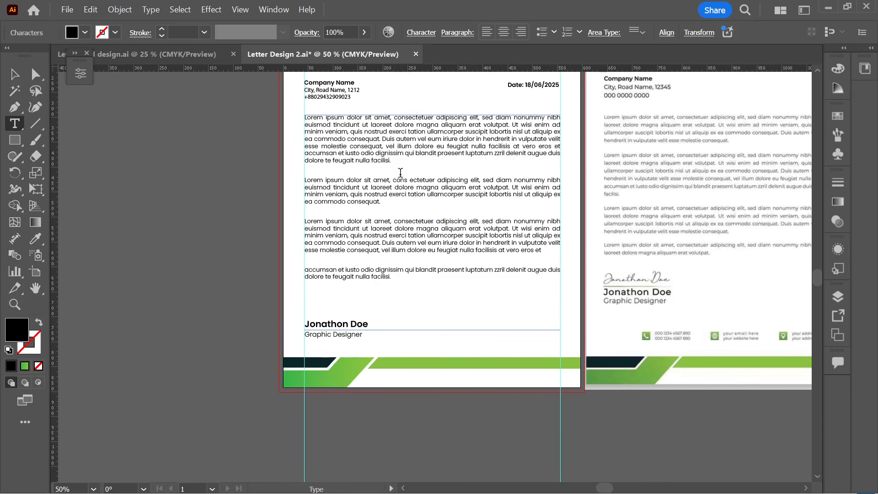
drag(402, 161, 295, 162)
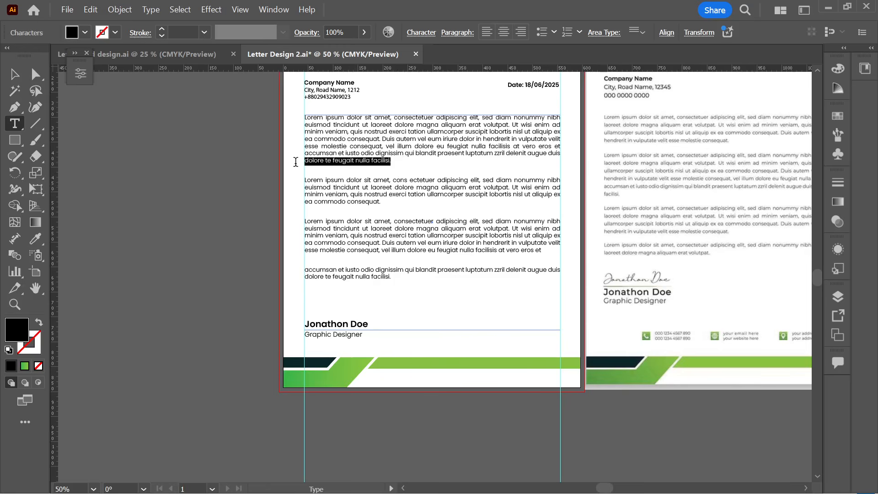
key(BackSpace)
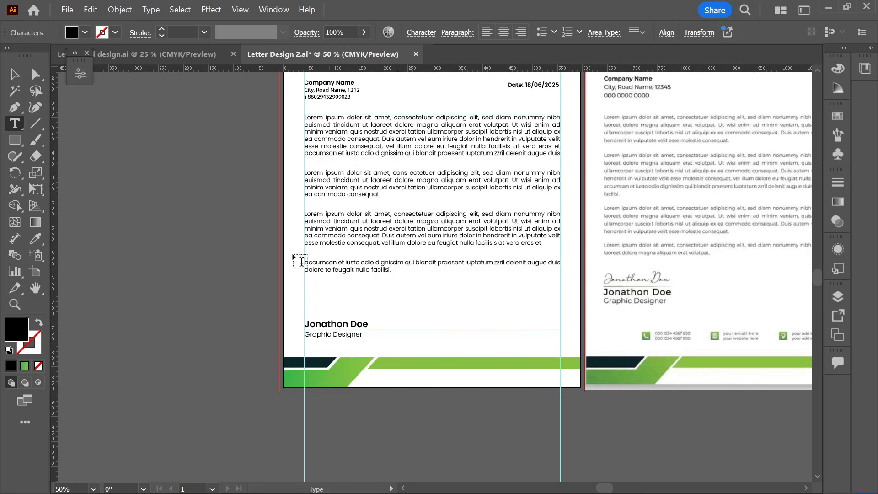
- Raise the signature block about 30 px and save the file
click(13, 74)
click(213, 279)
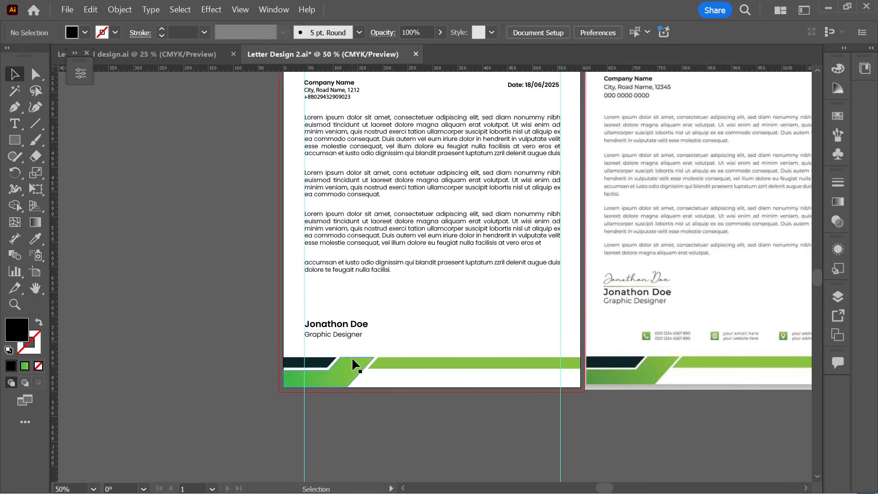
drag(352, 334, 352, 320)
click(378, 334)
scroll(379, 341, right, 2)
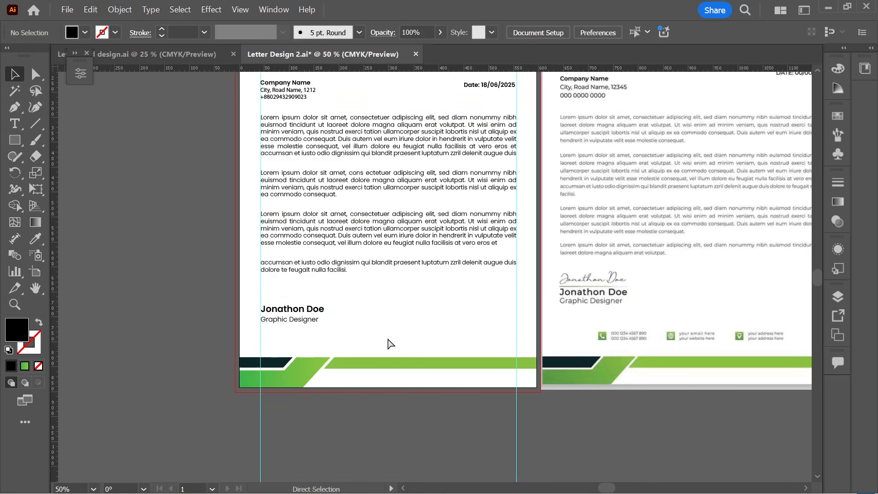
key(ctrl+s)
scroll(388, 336, down, 2)
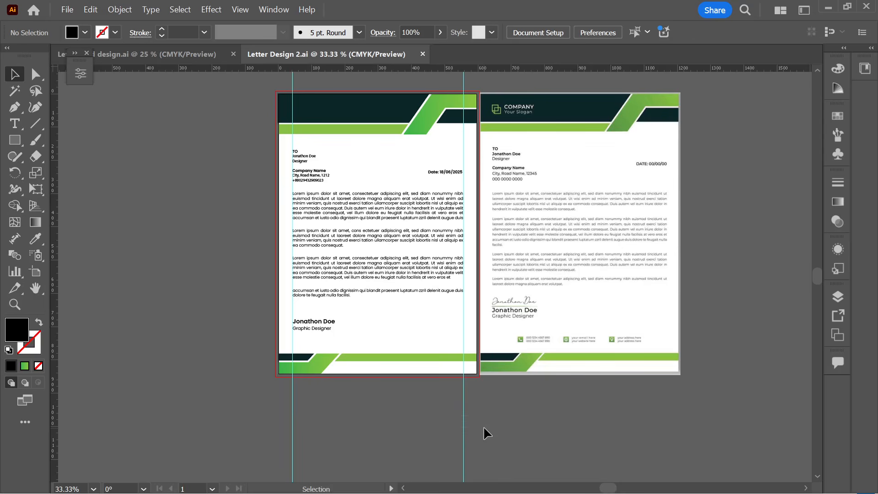
- Unlock the guides and delete the two vertical margin guides
right_click(104, 230)
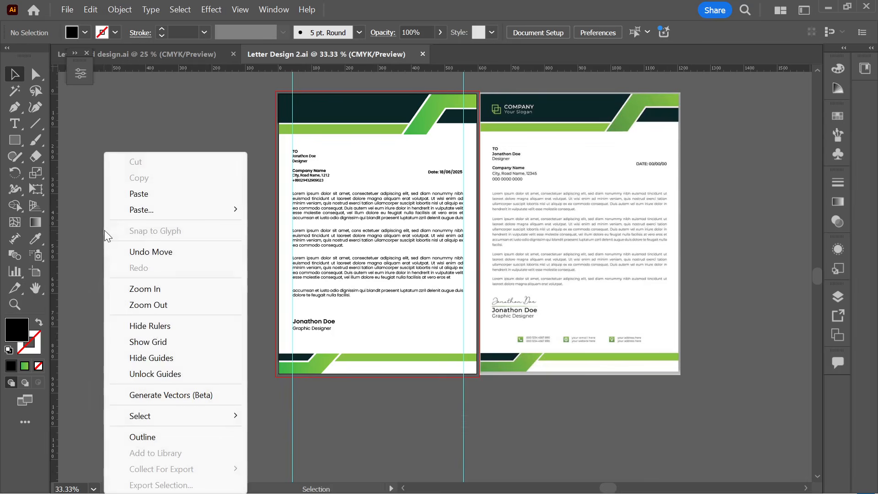
click(157, 374)
right_click(167, 238)
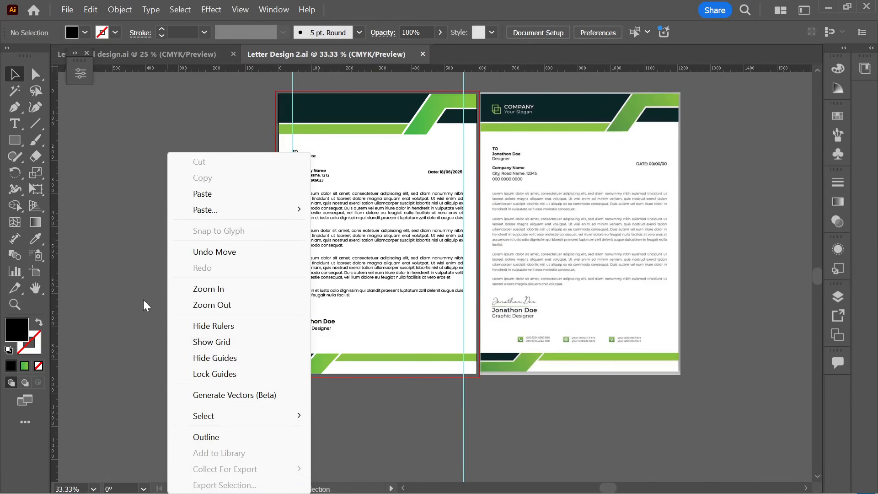
click(138, 170)
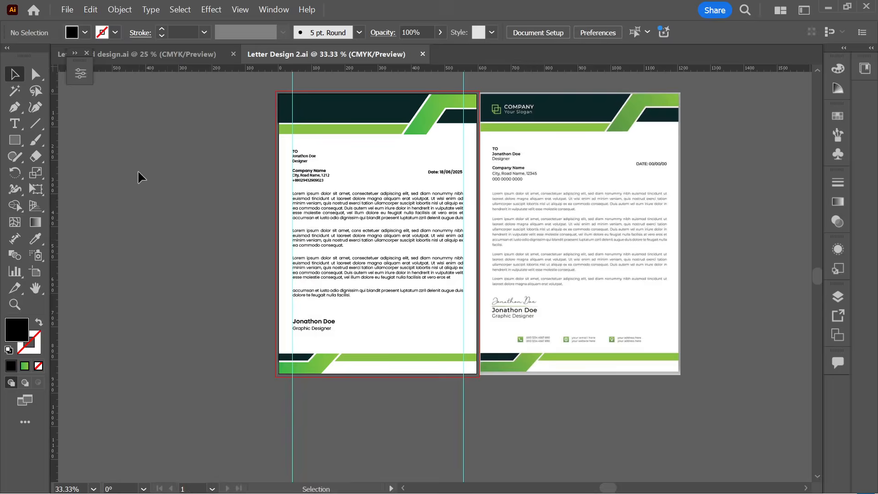
scroll(273, 98, up, 2)
drag(495, 111, 513, 111)
key(Delete)
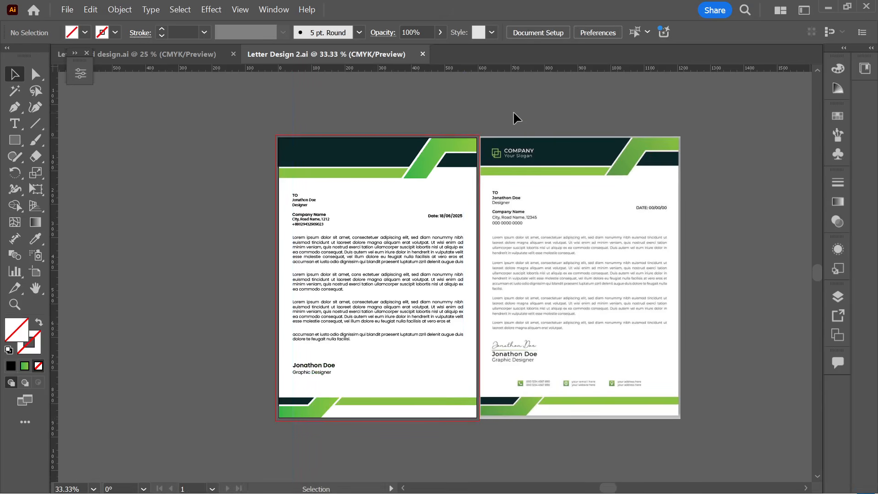
- Save Letter Design 2.ai and pan around to check the layout
key(a)
key(ctrl+s)
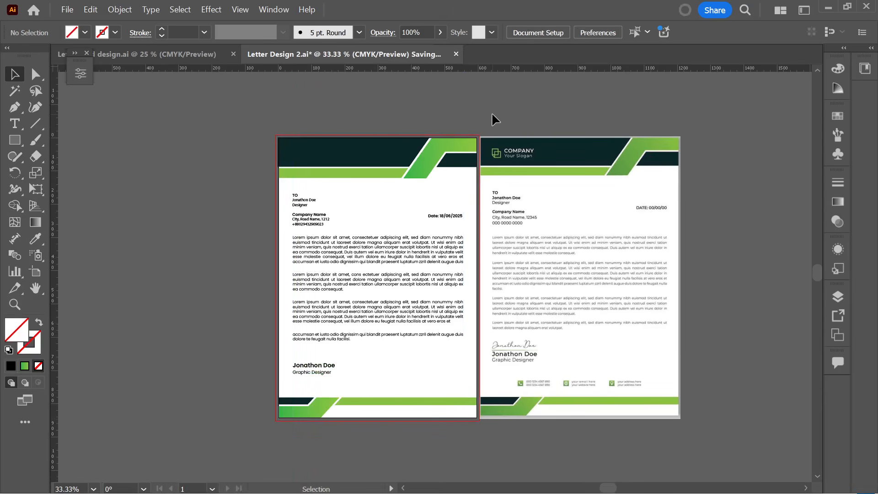
alt+scroll(434, 418, up, 2)
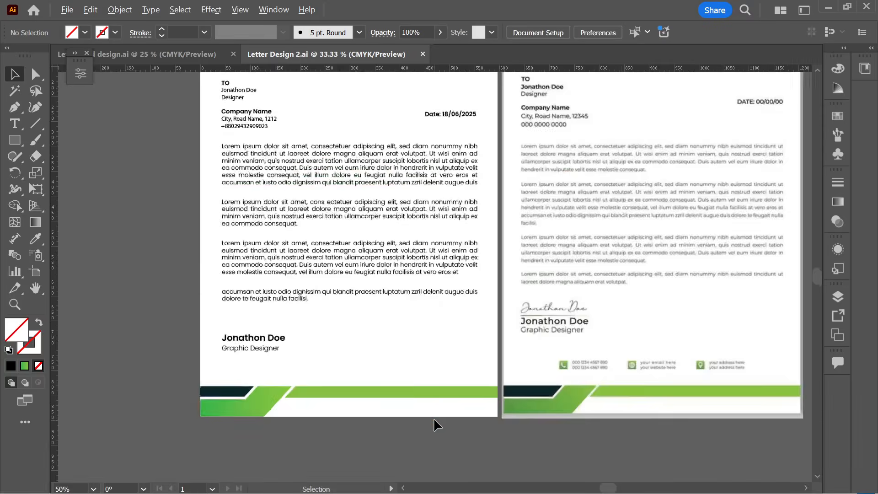
alt+scroll(709, 351, down, 1)
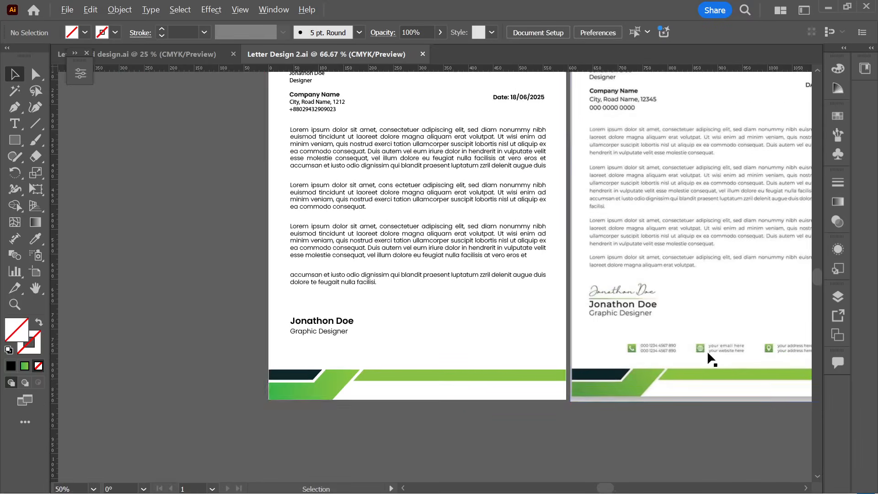
scroll(486, 327, right, 1)
scroll(431, 339, up, 2)
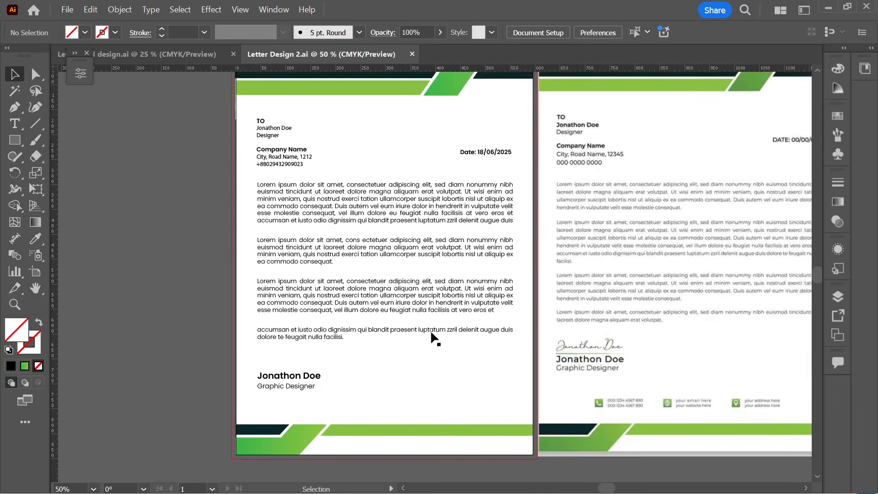
scroll(421, 330, right, 1)
mouse_move(459, 490)
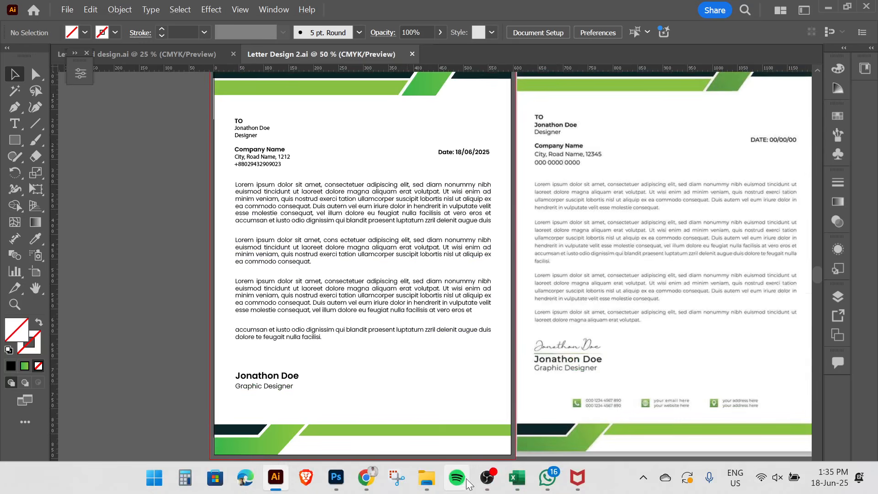
- In Chrome, run a Google search for 'flaticon'
click(366, 476)
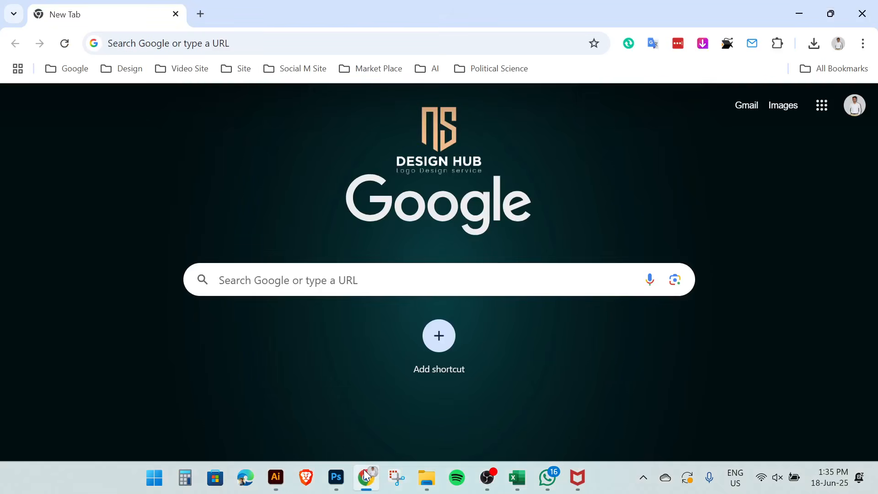
click(265, 281)
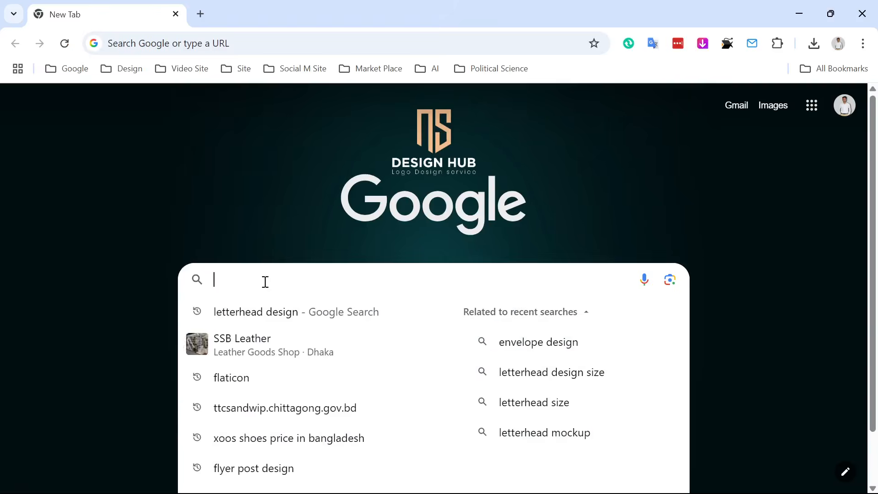
text(flat)
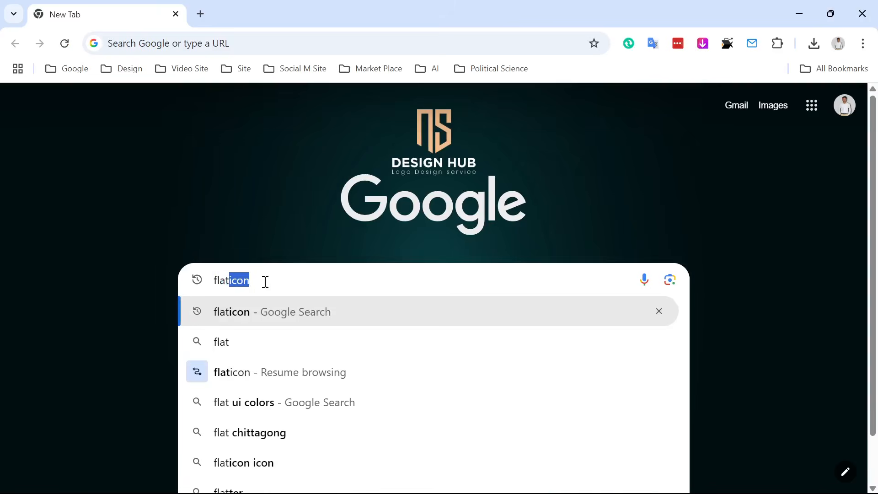
key(Return)
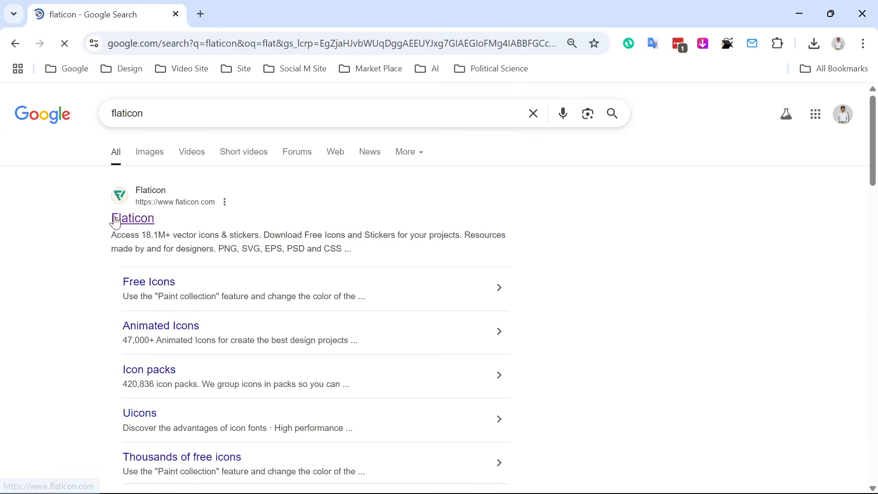
- Open Flaticon, search 'call icon', browse the results, then return to Illustrator
click(115, 218)
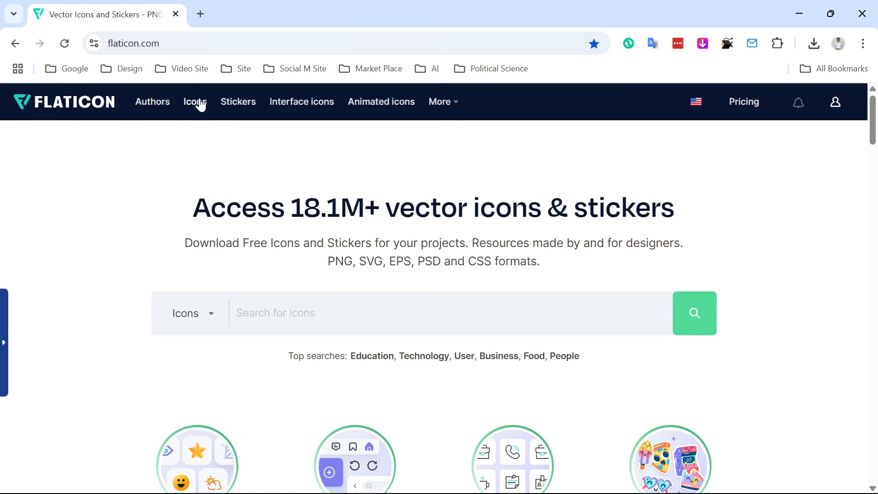
text(cal)
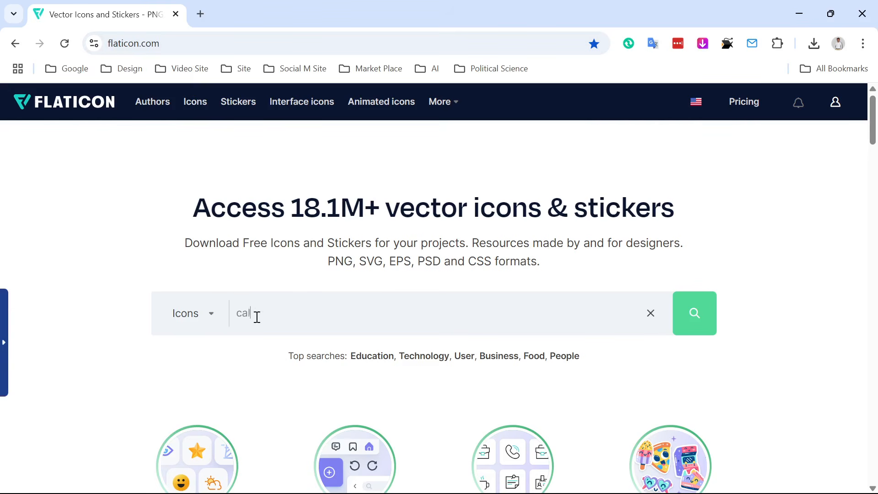
text(l icon)
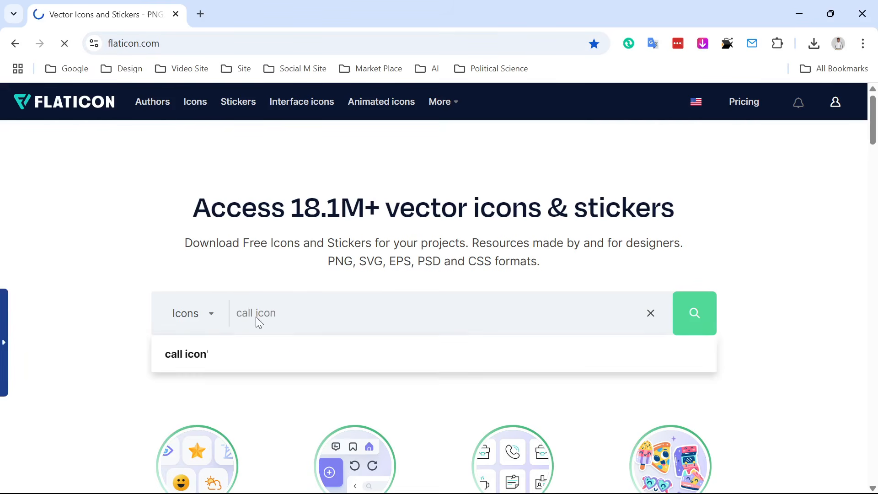
key(Return)
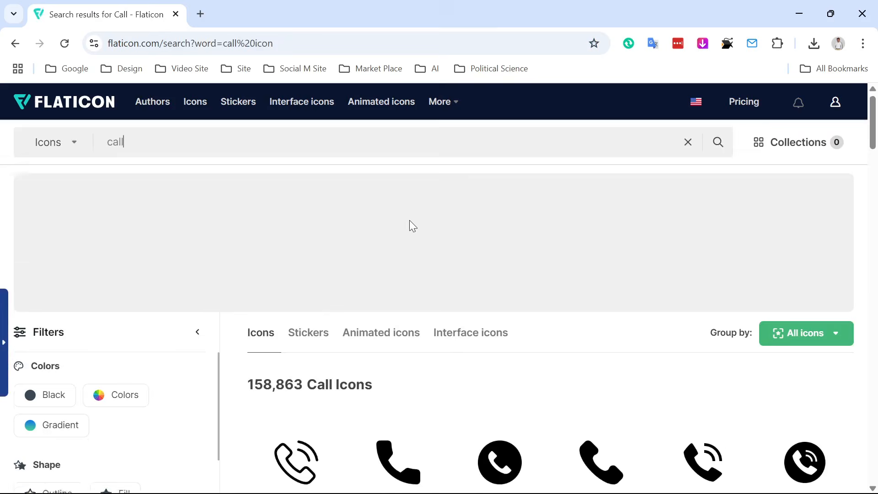
scroll(412, 226, down, 3)
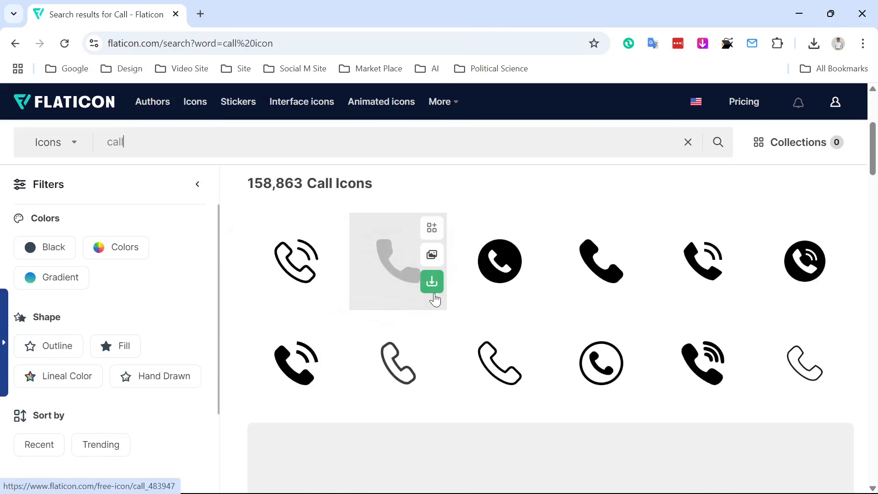
mouse_move(539, 304)
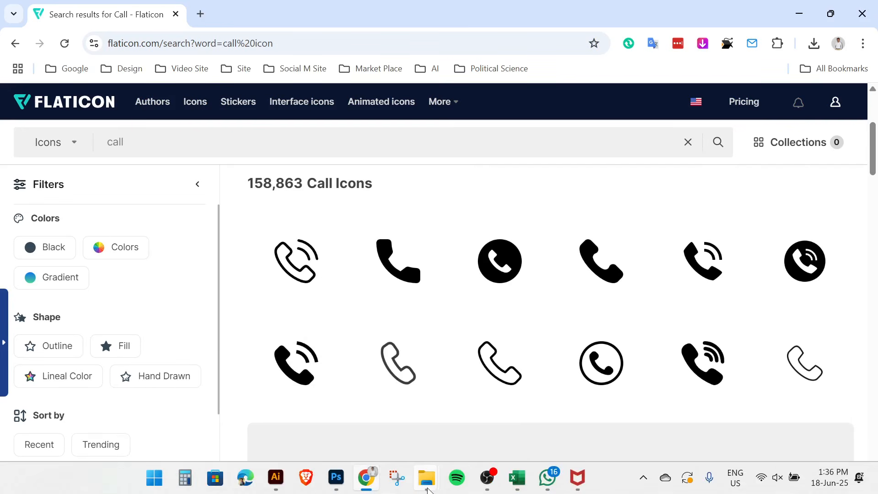
mouse_move(426, 487)
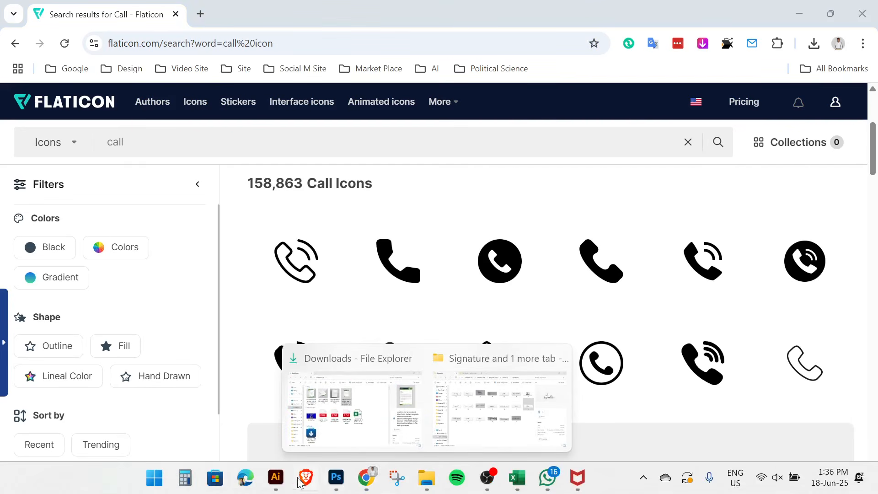
click(277, 478)
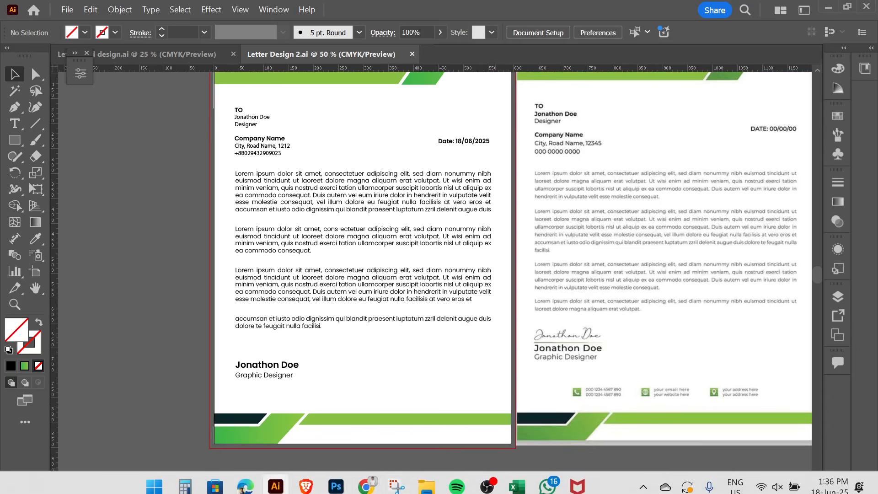
- Download the phone icon from the call icon results as a free PNG
click(366, 478)
mouse_move(432, 281)
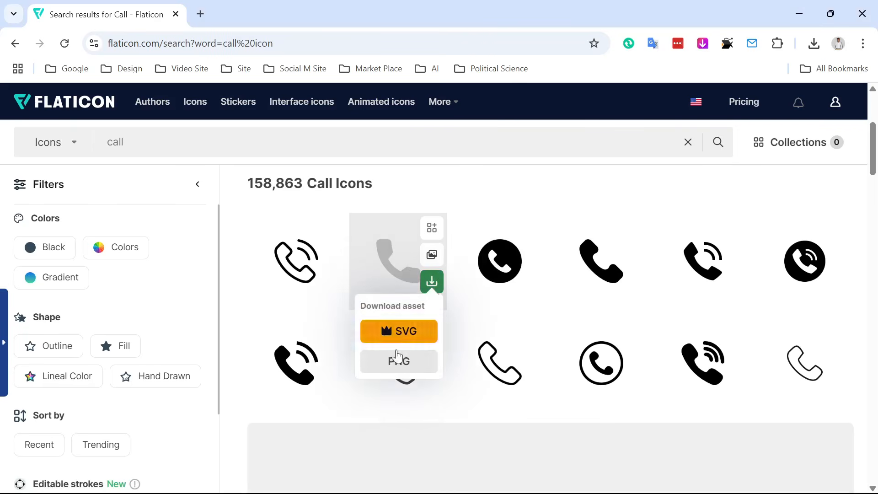
click(390, 372)
click(611, 259)
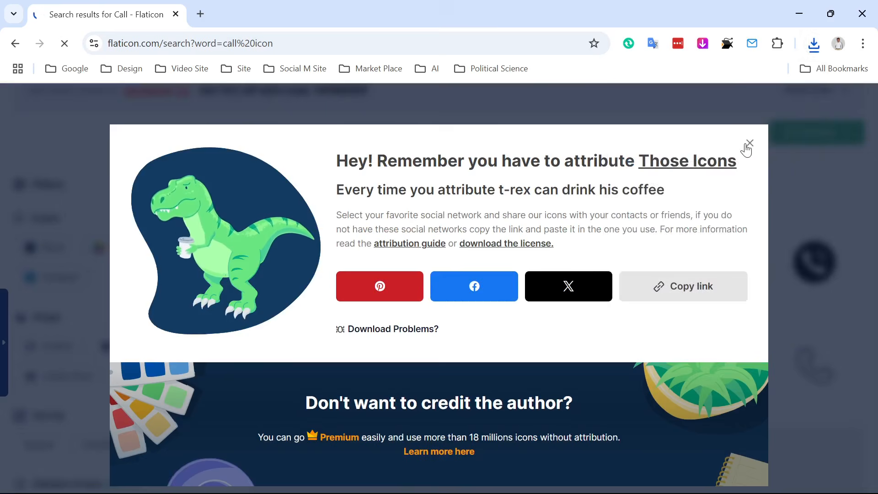
click(749, 142)
- Search Flaticon for 'website' and download the globe icon as a PNG
drag(130, 145, 65, 150)
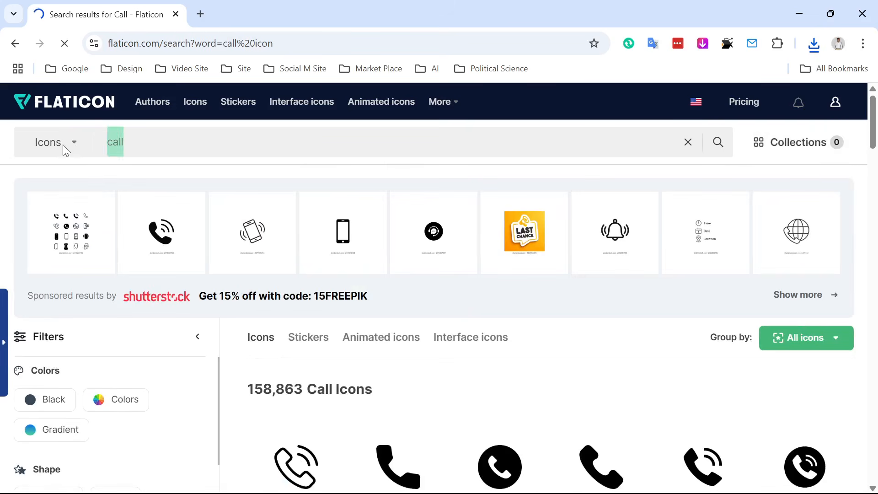
text(web)
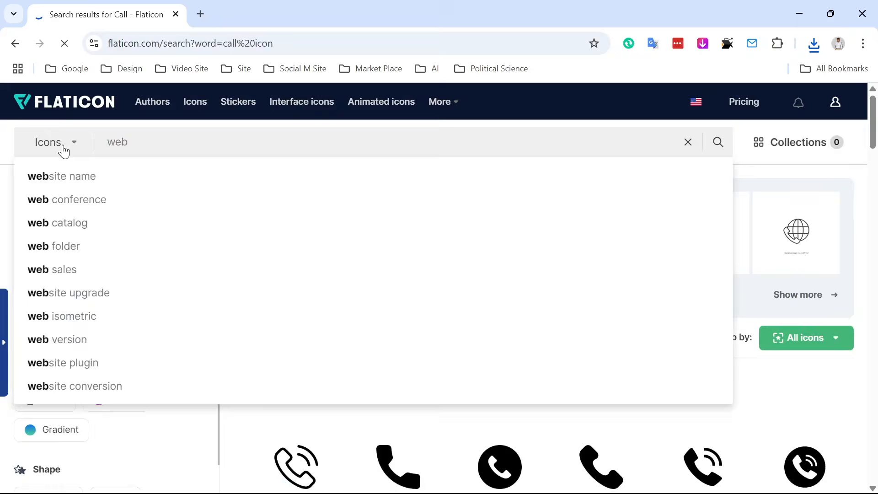
text(site)
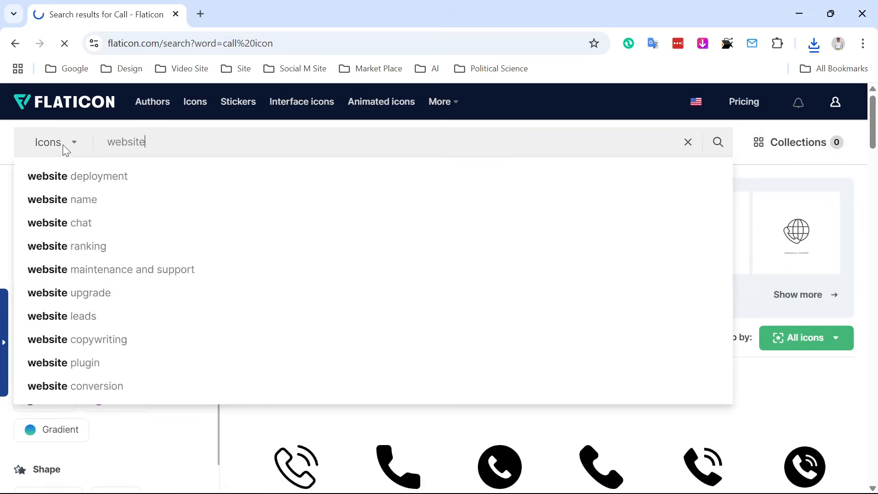
key(Return)
scroll(347, 409, down, 3)
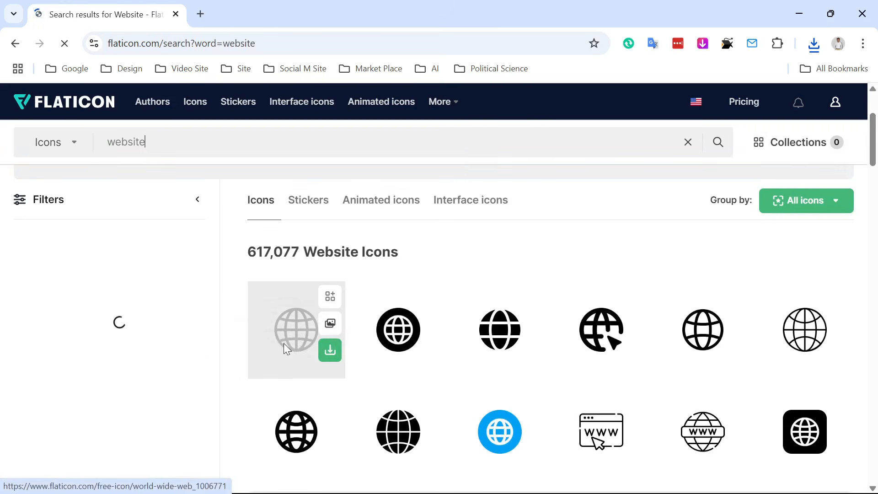
click(432, 352)
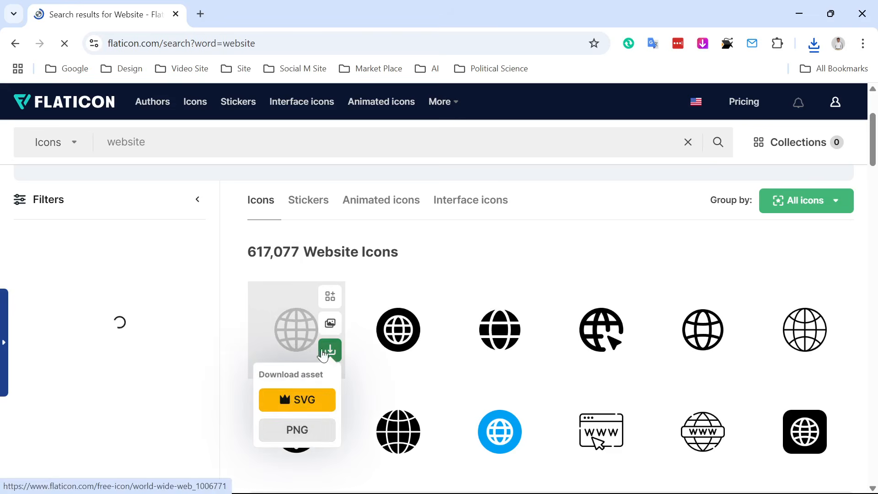
click(298, 430)
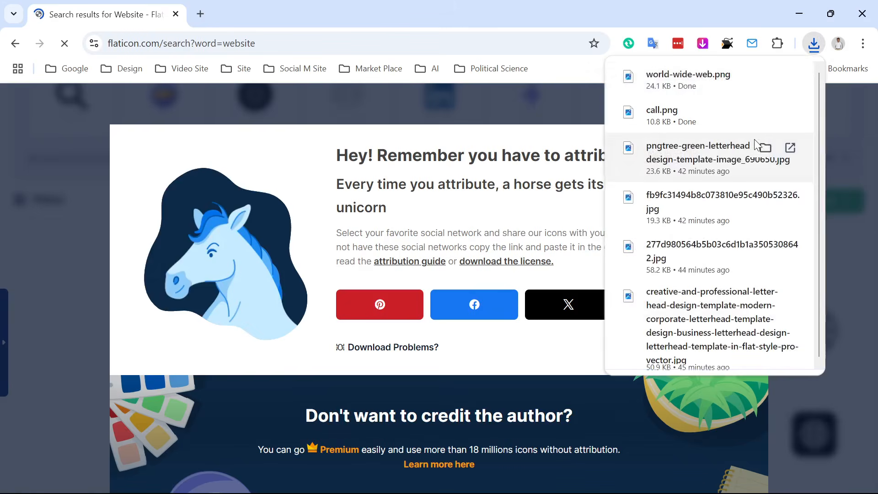
click(749, 144)
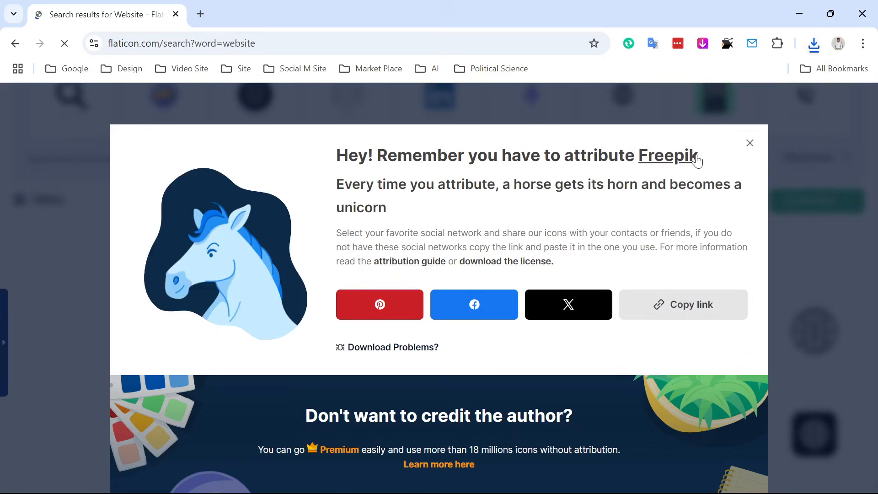
- Search for location icons and download the black pin as a free PNG
drag(185, 145, 101, 151)
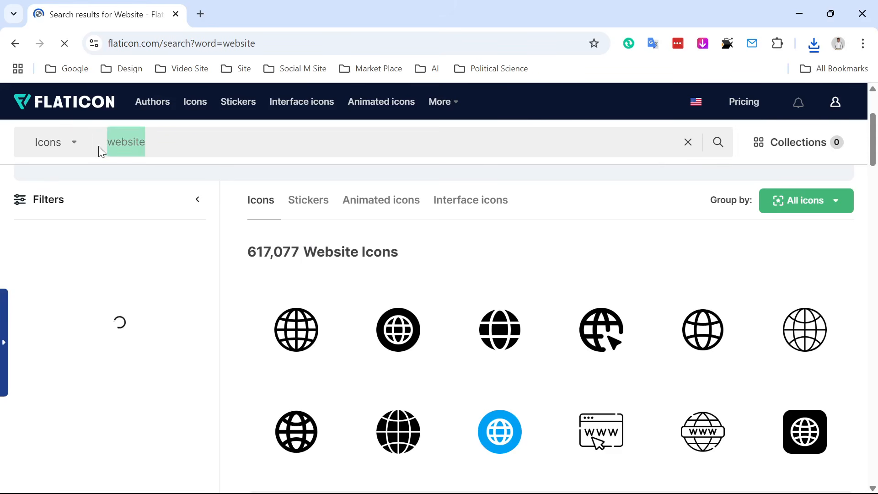
text(location)
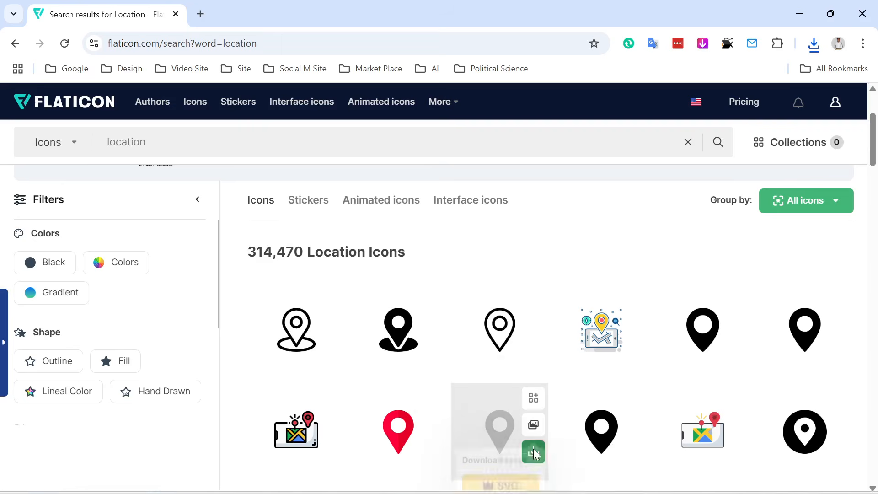
mouse_move(545, 453)
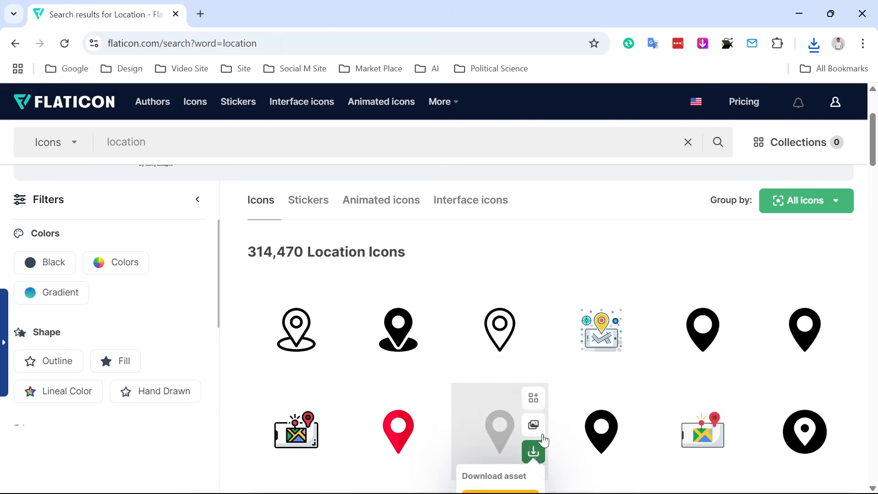
scroll(545, 440, down, 1)
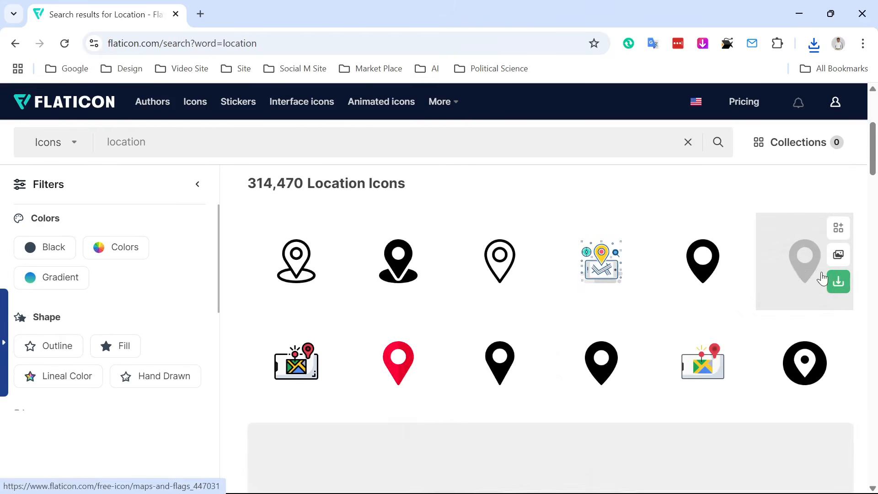
mouse_move(837, 280)
click(803, 361)
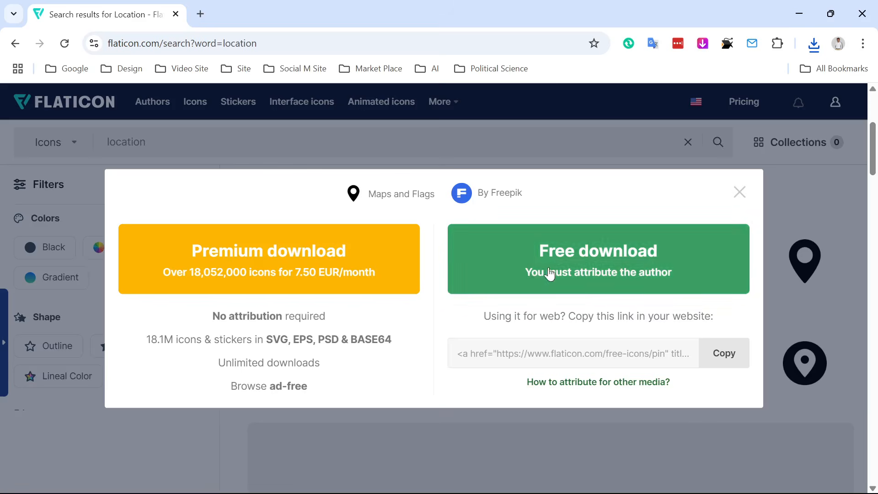
click(551, 274)
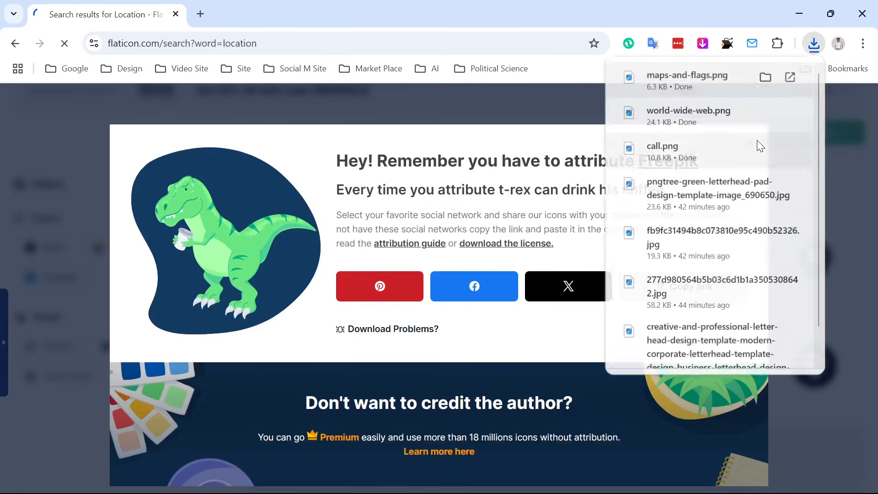
- Refresh Downloads, select the phone, globe and pin files, and drag them into Illustrator
mouse_move(426, 478)
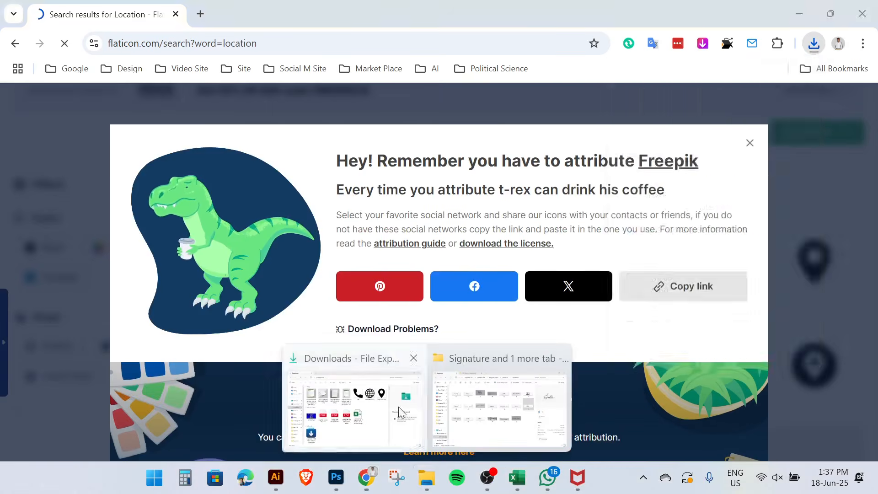
click(399, 407)
click(117, 40)
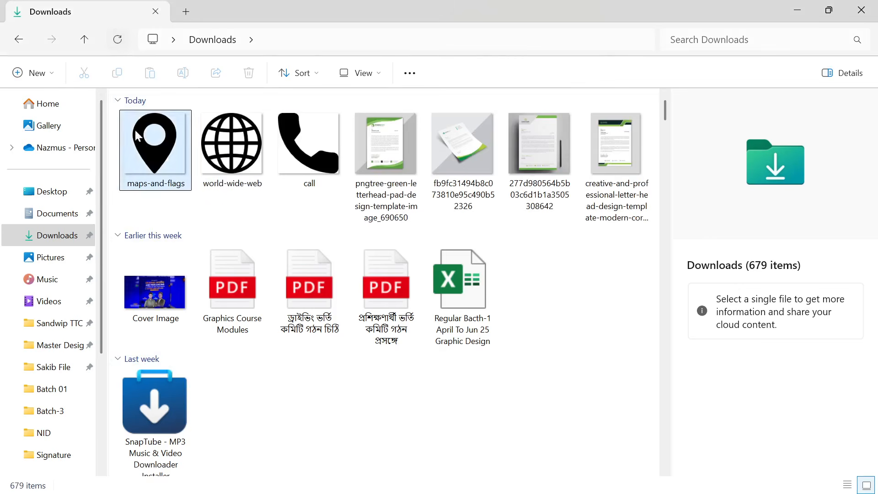
click(302, 146)
shift+click(183, 160)
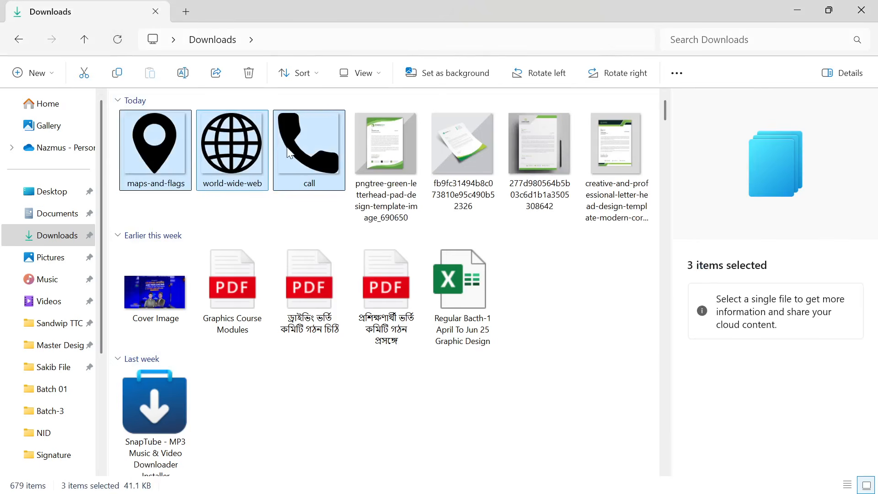
drag(289, 152, 148, 257)
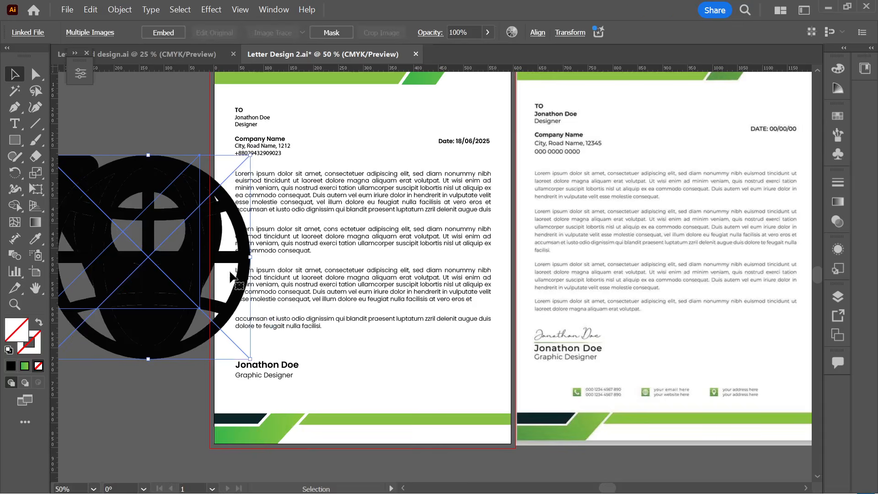
- Place the three icons at a small size, spread them apart, and embed them
scroll(234, 277, down, 3)
drag(239, 298, 212, 179)
scroll(165, 238, up, 3)
scroll(183, 247, right, 2)
drag(208, 240, 243, 295)
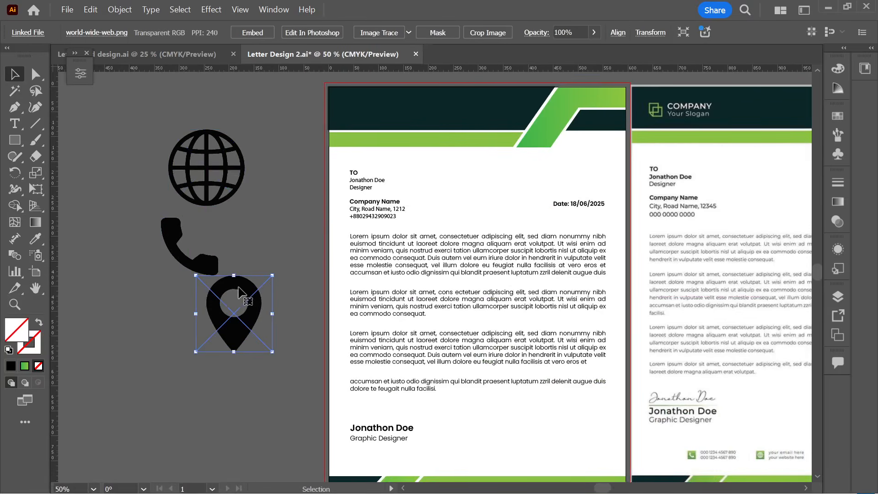
drag(211, 256, 168, 242)
click(214, 214)
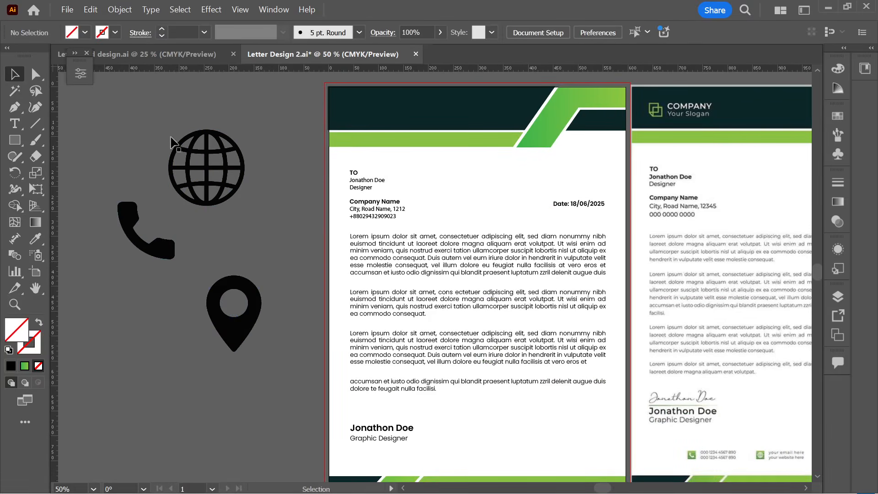
key(ctrl+a)
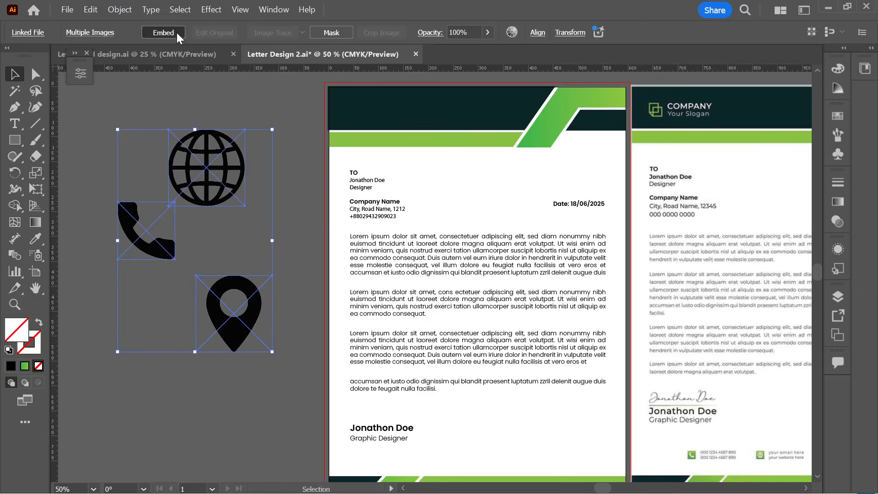
click(163, 33)
click(211, 98)
- Image-trace the globe icon, expand it, and ungroup its paths
click(210, 151)
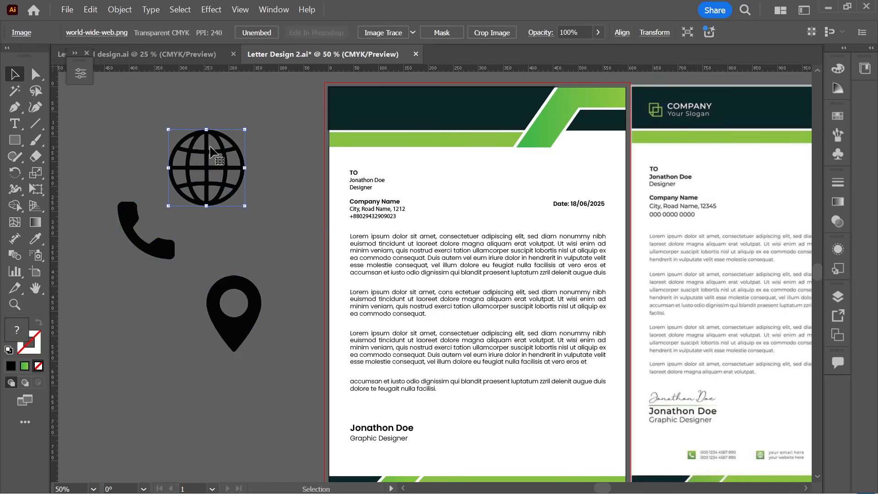
click(132, 152)
click(213, 167)
click(364, 36)
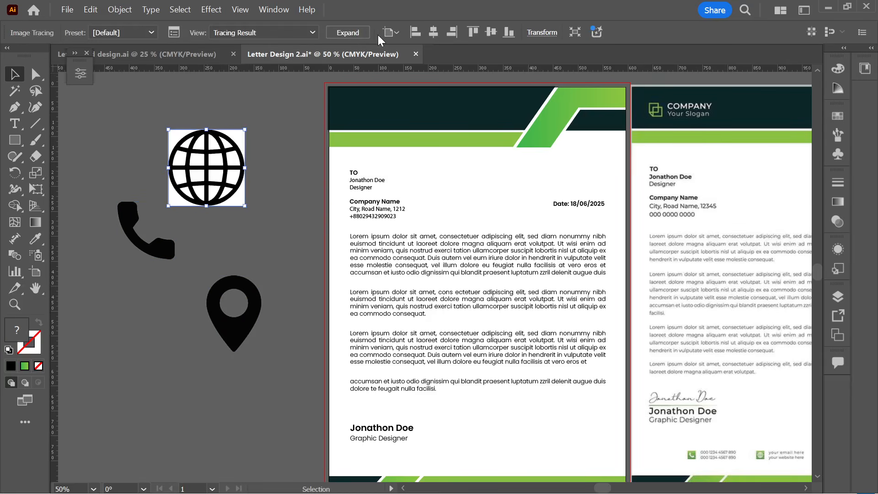
click(349, 33)
right_click(220, 147)
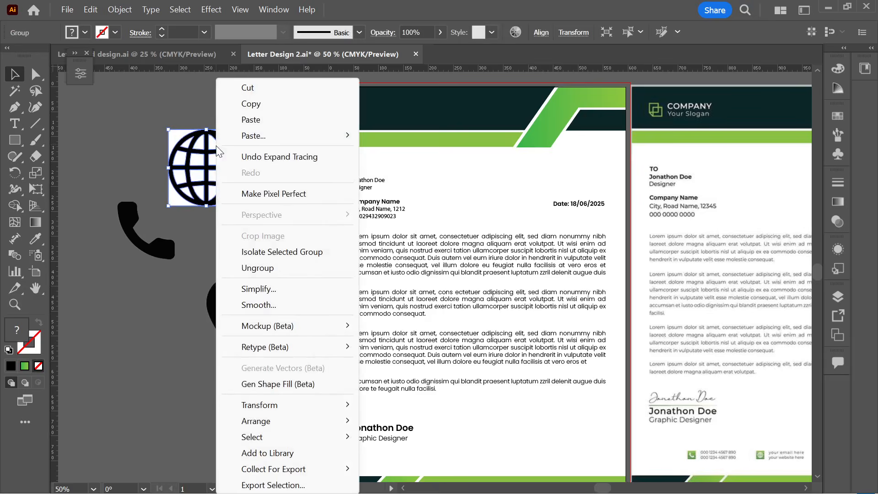
click(242, 266)
click(257, 235)
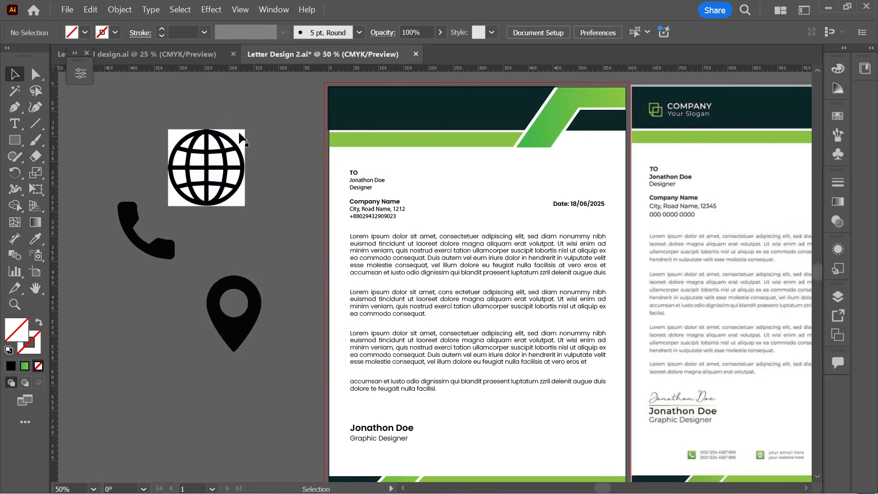
- Delete the globe's white background square and inner white fill, then reposition the globe
drag(239, 133, 252, 130)
drag(259, 188, 269, 191)
key(ctrl+z)
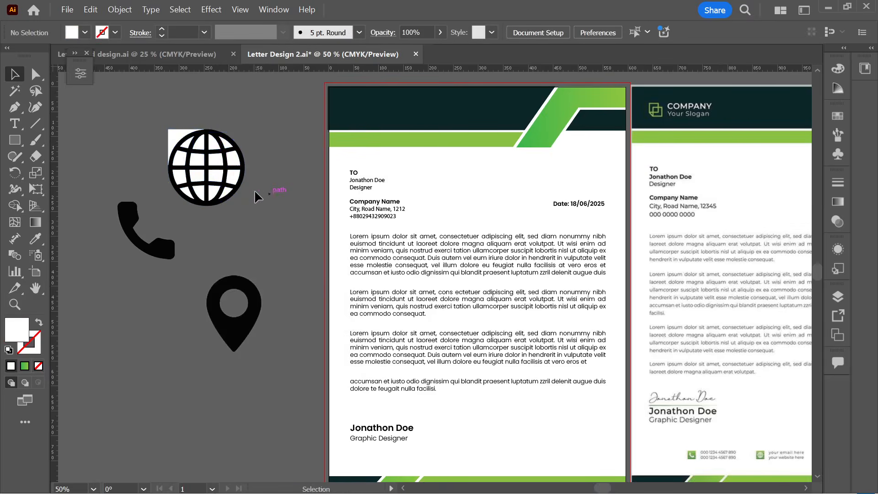
drag(189, 152, 208, 165)
click(173, 146)
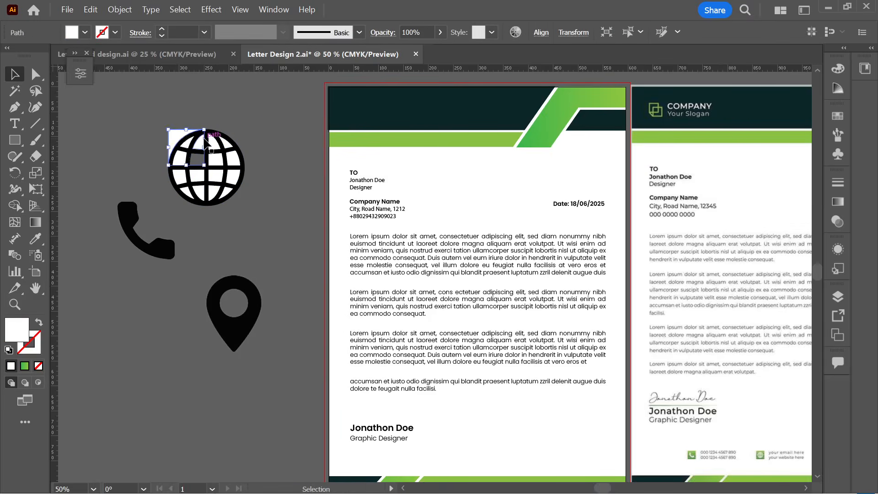
key(Delete)
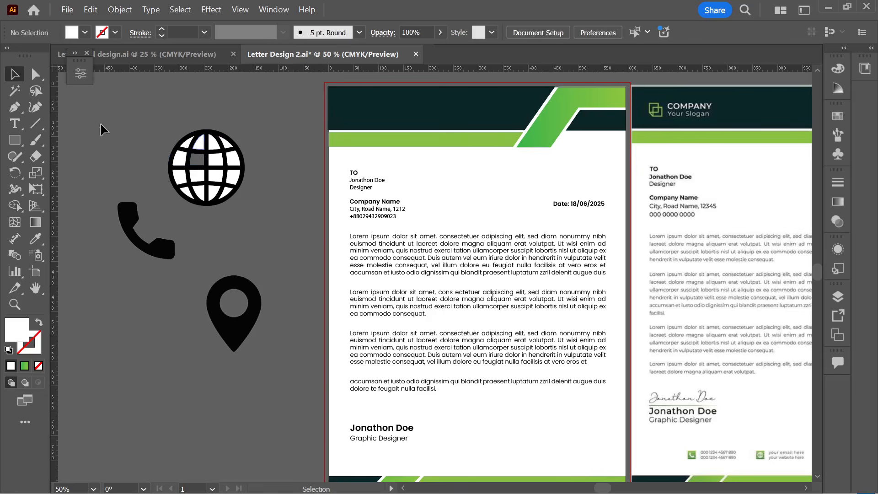
click(197, 141)
key(Delete)
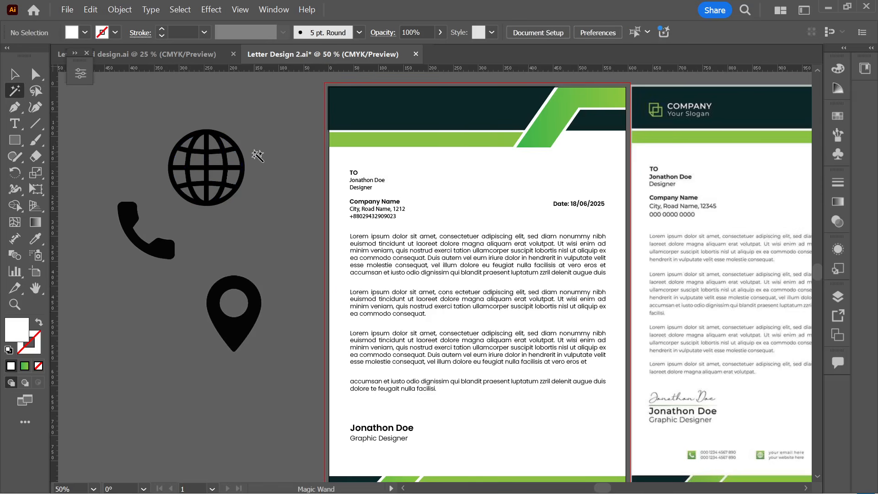
key(v)
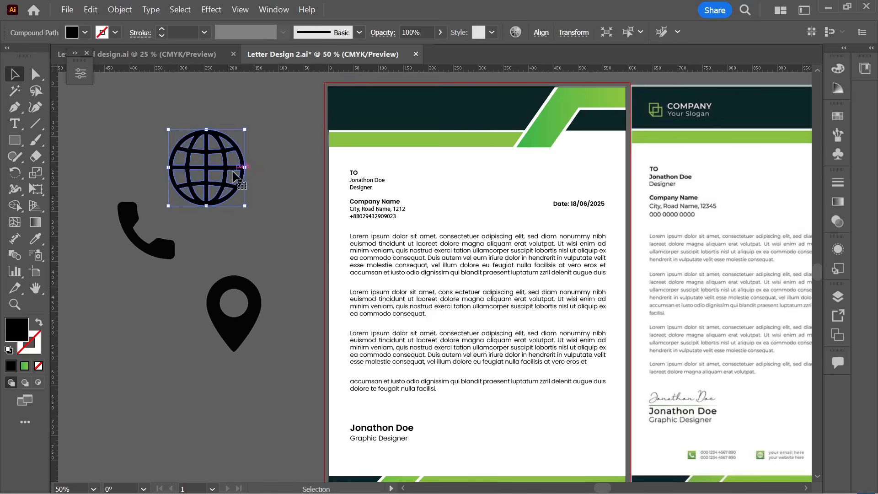
drag(209, 170, 229, 161)
click(235, 247)
- Trace, expand and ungroup the phone icon, deleting its white background
click(177, 248)
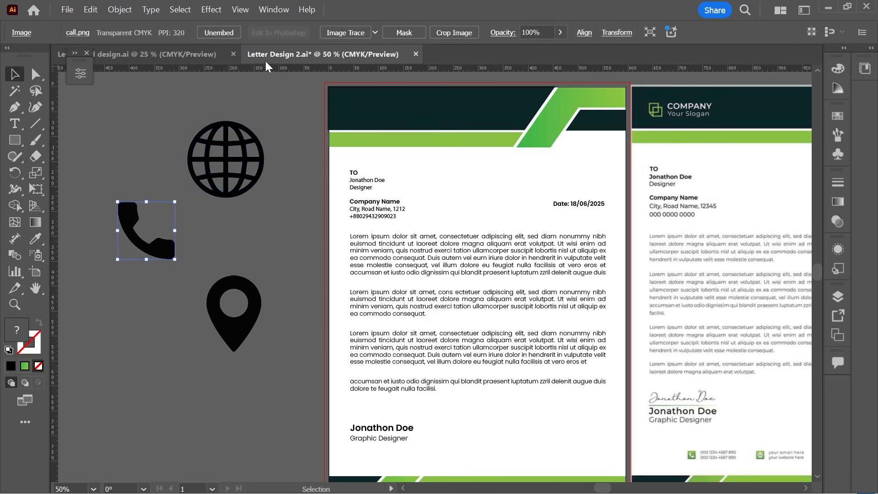
click(345, 36)
click(347, 33)
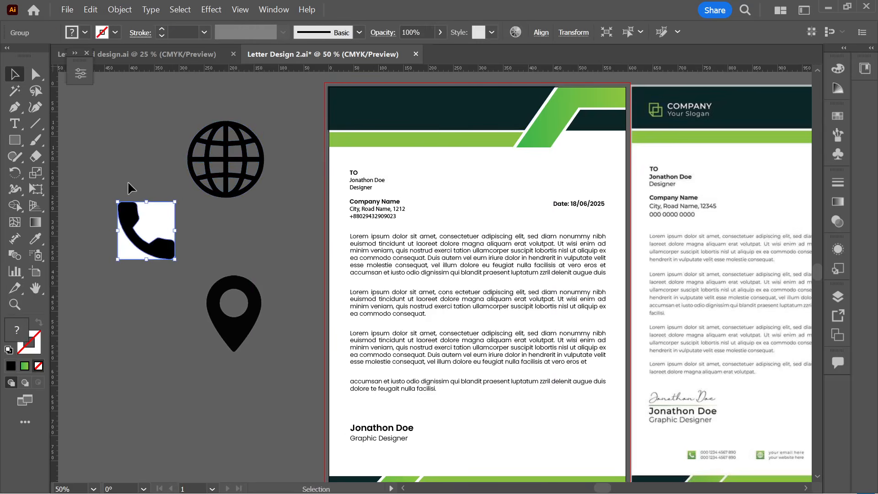
right_click(137, 216)
click(190, 269)
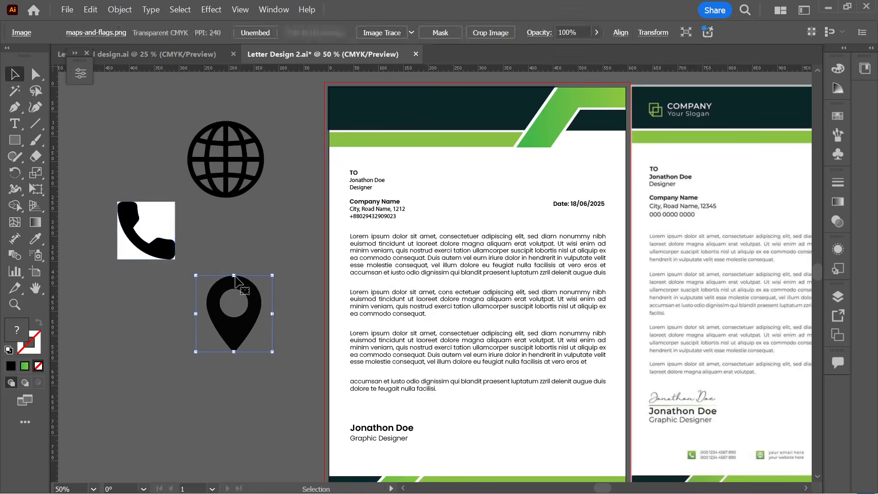
click(164, 215)
key(Delete)
- Trace, expand and ungroup the pin icon, deleting its white background and inner circle
click(229, 291)
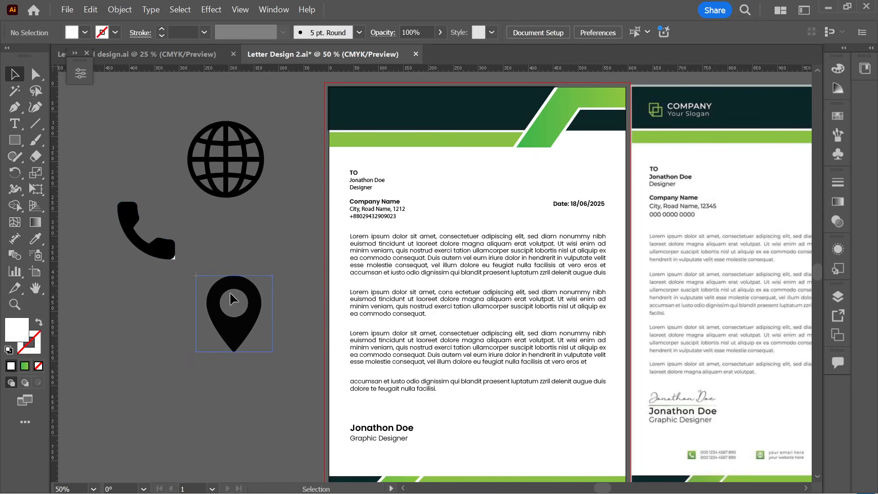
click(371, 32)
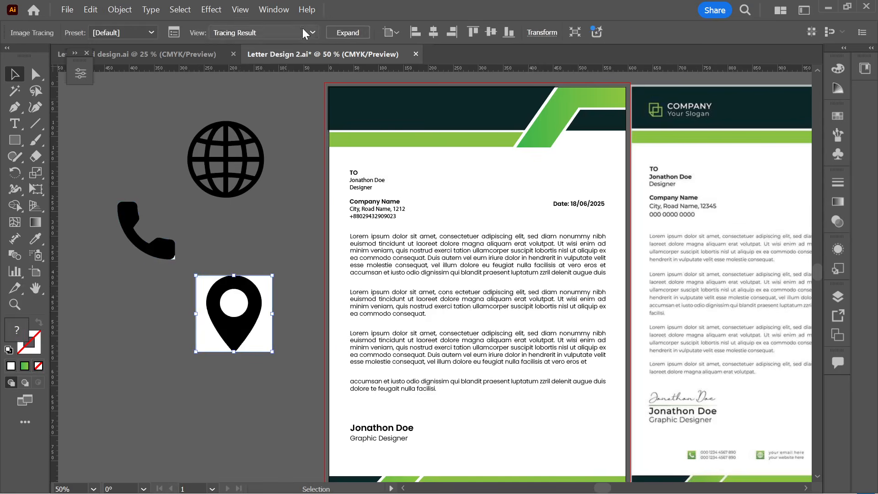
click(344, 34)
right_click(254, 270)
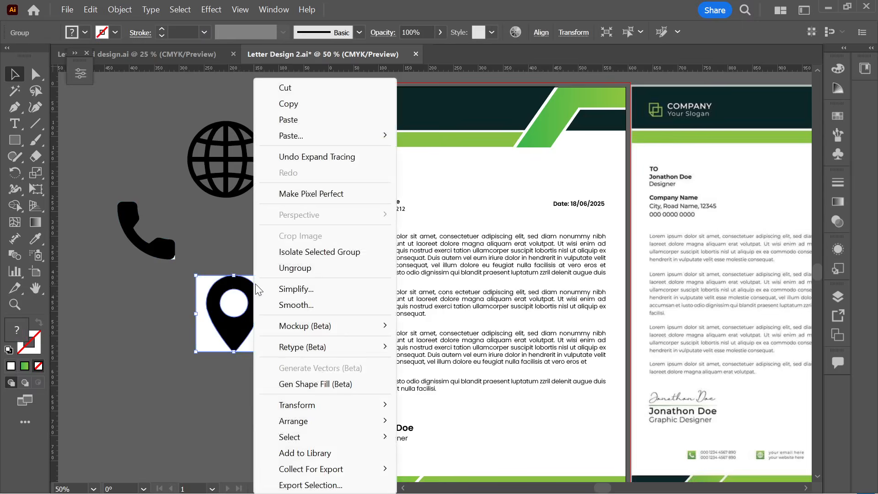
click(279, 268)
click(267, 279)
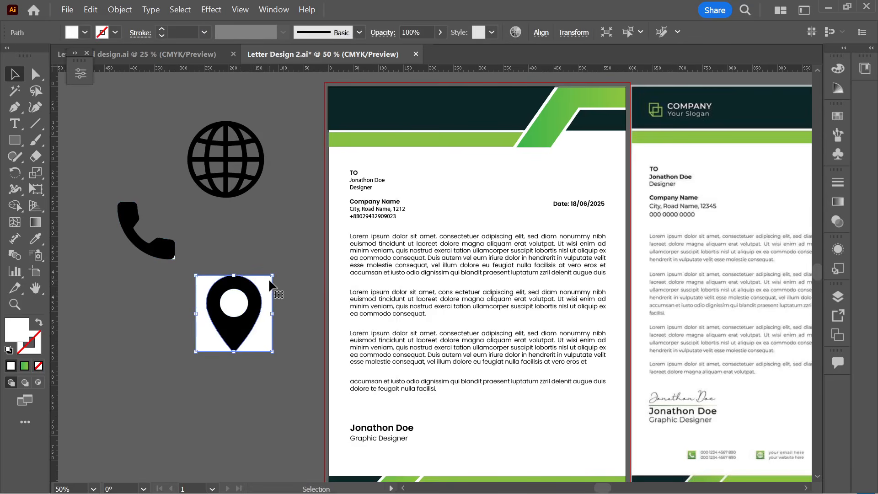
key(Delete)
click(236, 302)
key(Delete)
click(255, 315)
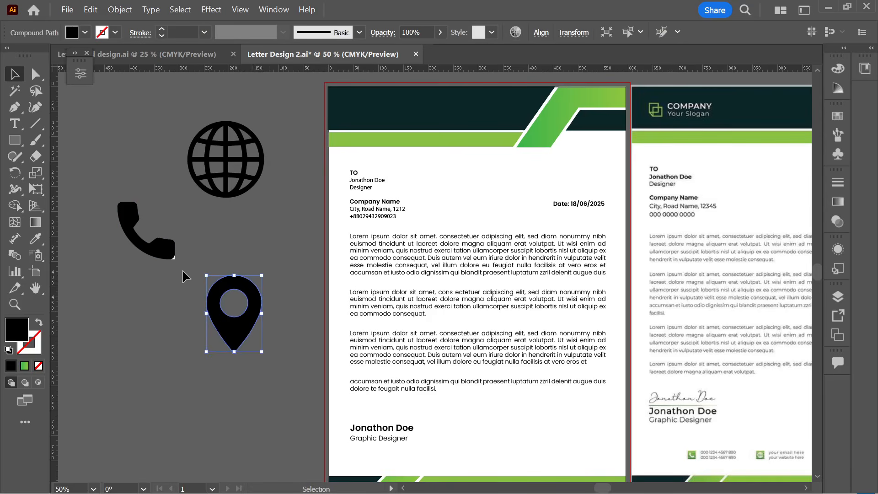
click(174, 261)
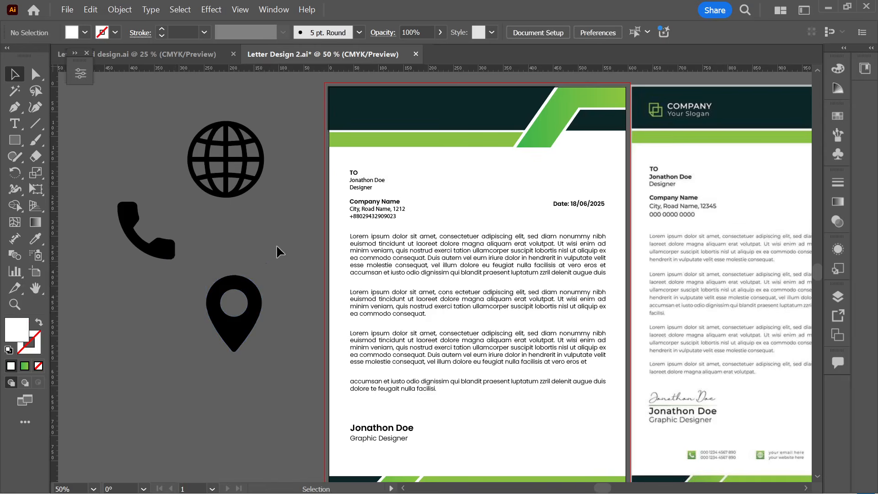
- Shrink the three icons and move them just below the first letterhead page
scroll(211, 237, down, 3)
scroll(374, 295, up, 2)
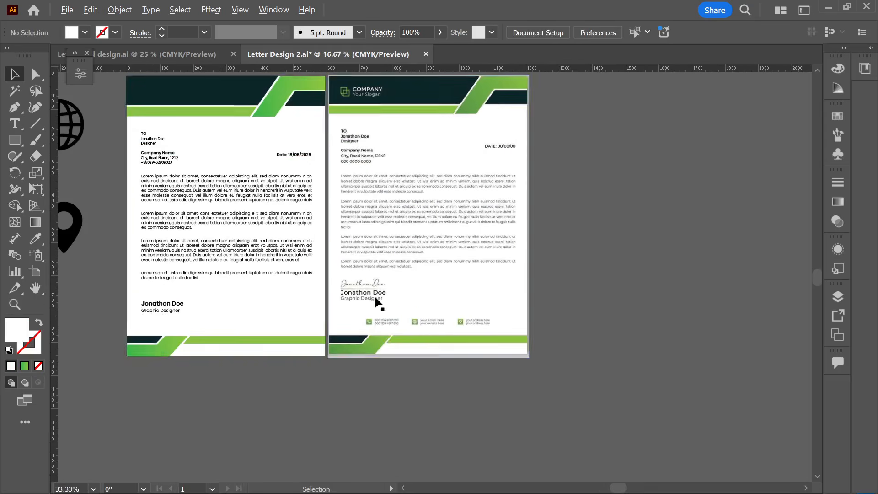
scroll(424, 327, down, 1)
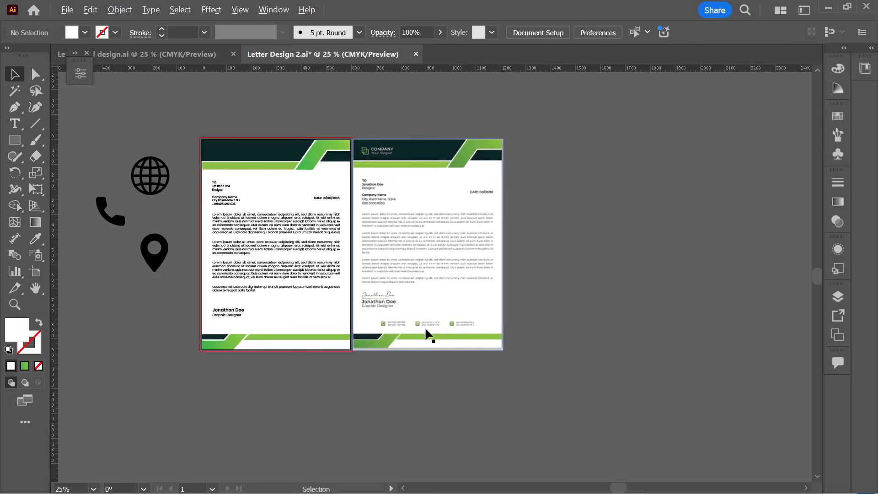
scroll(199, 190, left, 3)
click(282, 276)
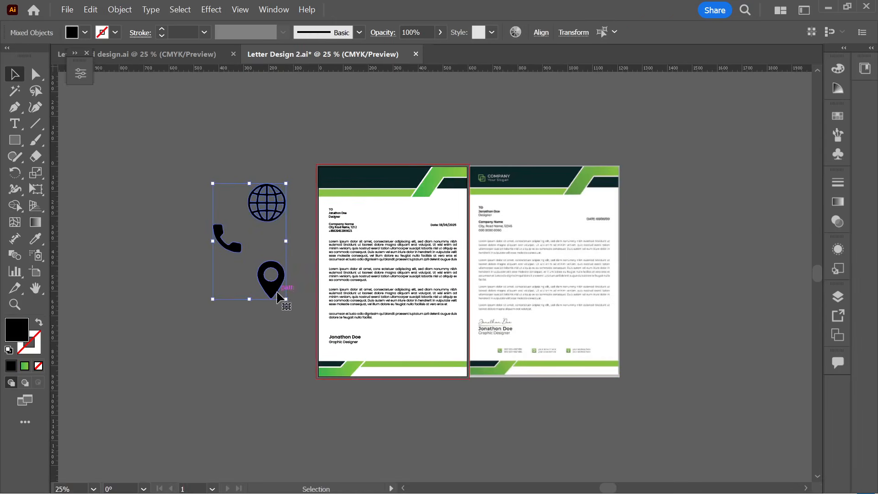
drag(289, 298, 249, 229)
drag(232, 191, 321, 410)
scroll(325, 423, up, 4)
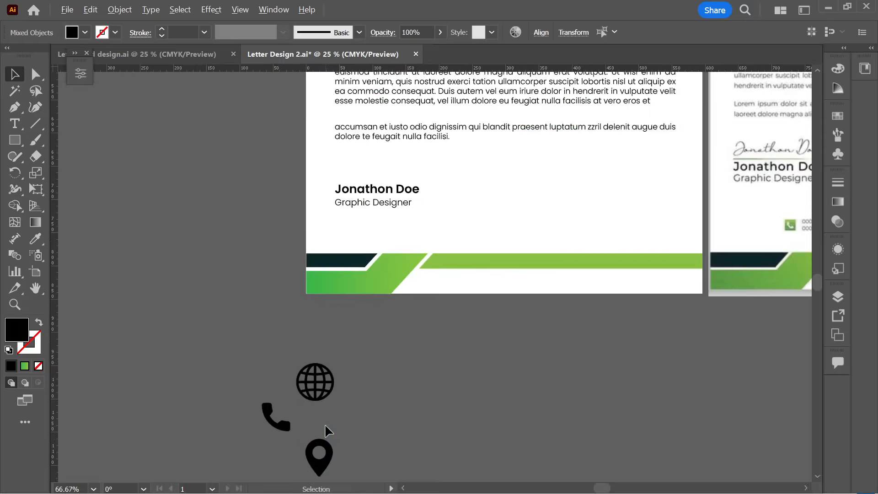
drag(310, 358, 474, 262)
- Move the globe icon beside the phone icon
click(392, 303)
click(512, 302)
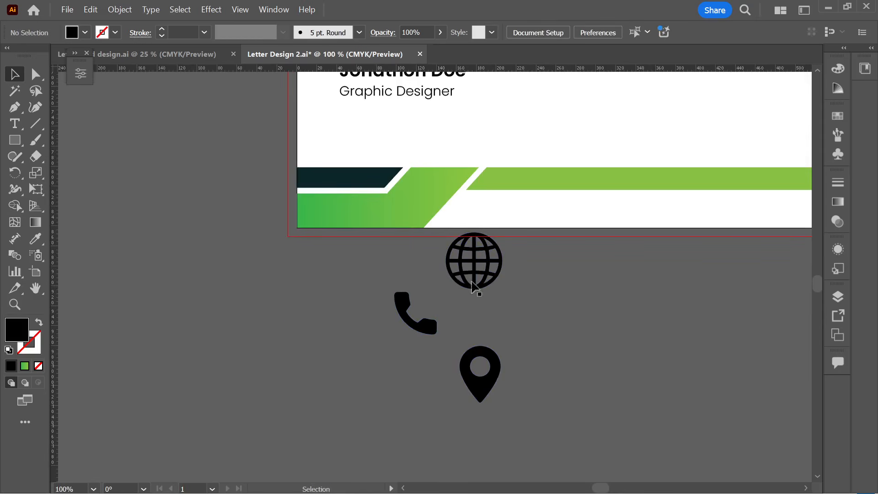
click(477, 268)
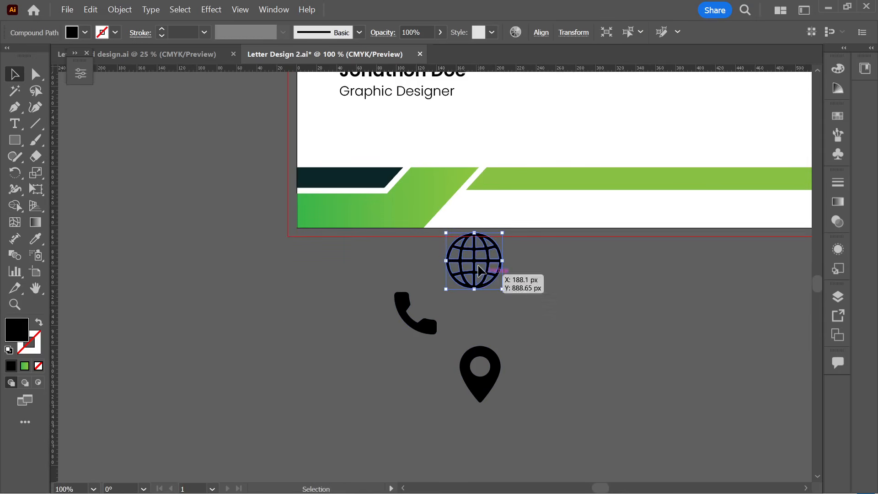
click(473, 295)
drag(476, 263, 489, 298)
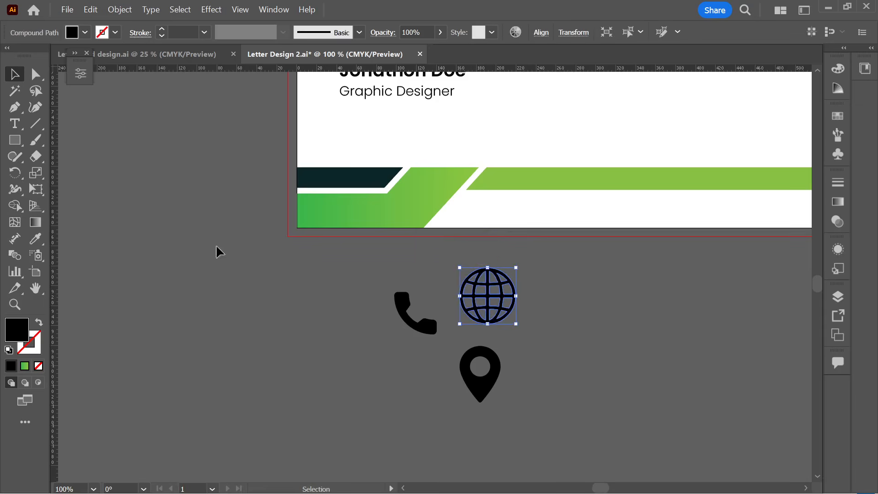
- Draw a small square left of the phone and eyedropper the page's green gradient onto it
click(11, 140)
drag(264, 288, 309, 333)
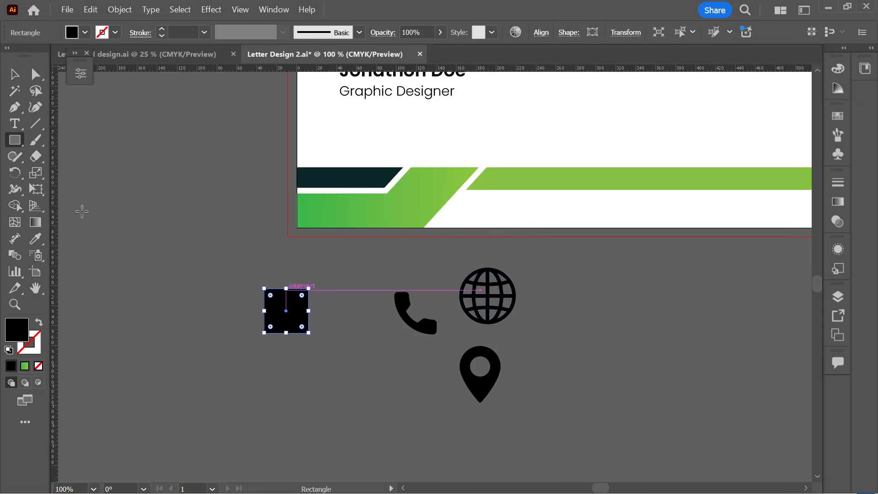
click(35, 238)
click(421, 188)
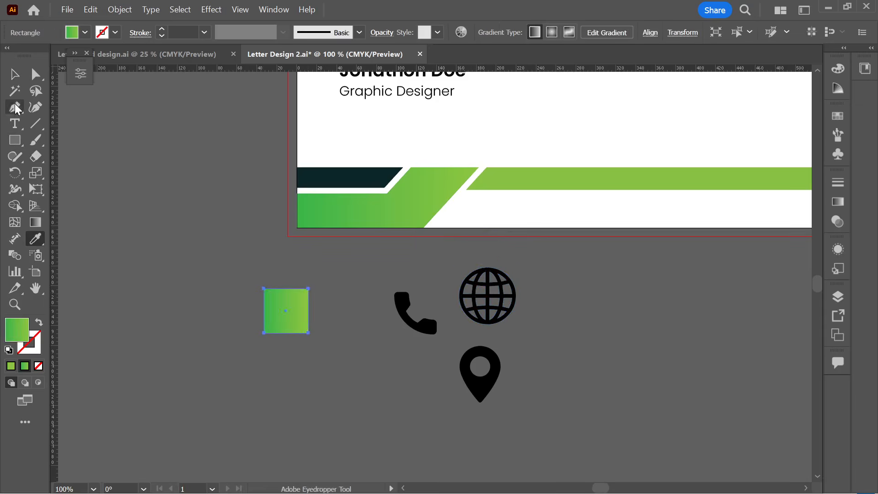
click(14, 74)
click(314, 388)
- Recolour the phone, globe and pin icons with a white fill
scroll(314, 388, down, 2)
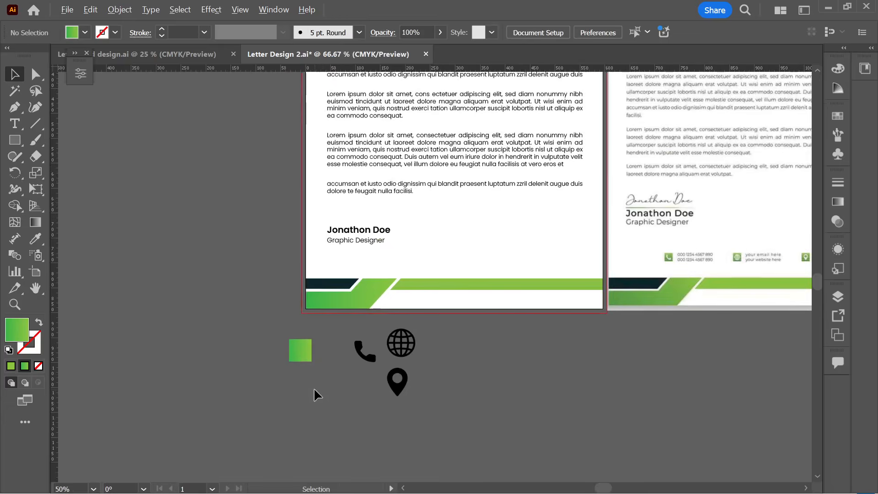
scroll(315, 386, up, 3)
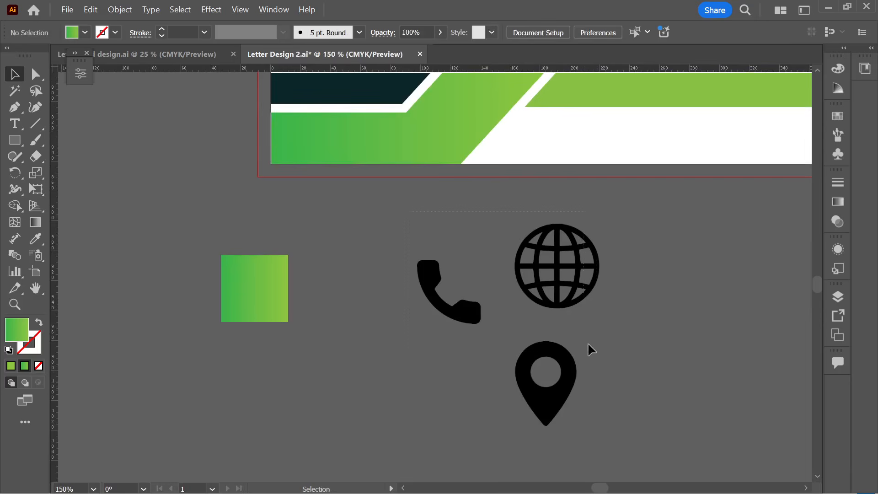
drag(588, 344, 503, 335)
click(85, 33)
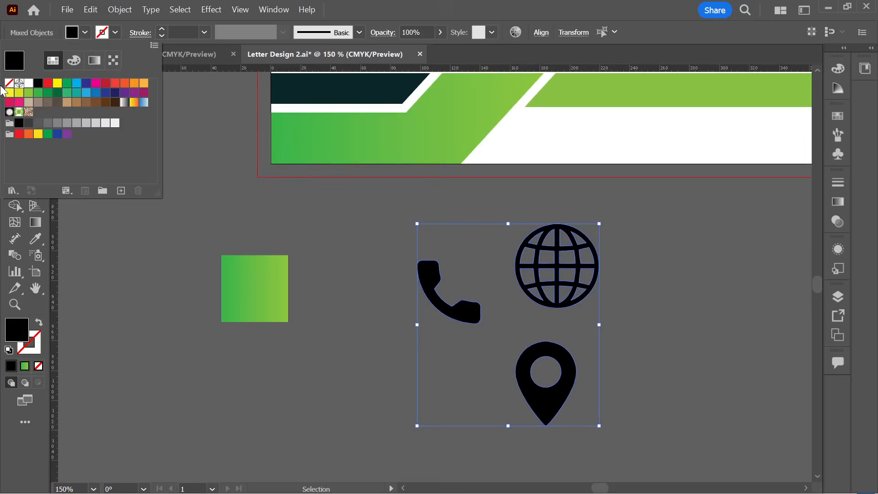
click(29, 83)
click(216, 232)
click(459, 331)
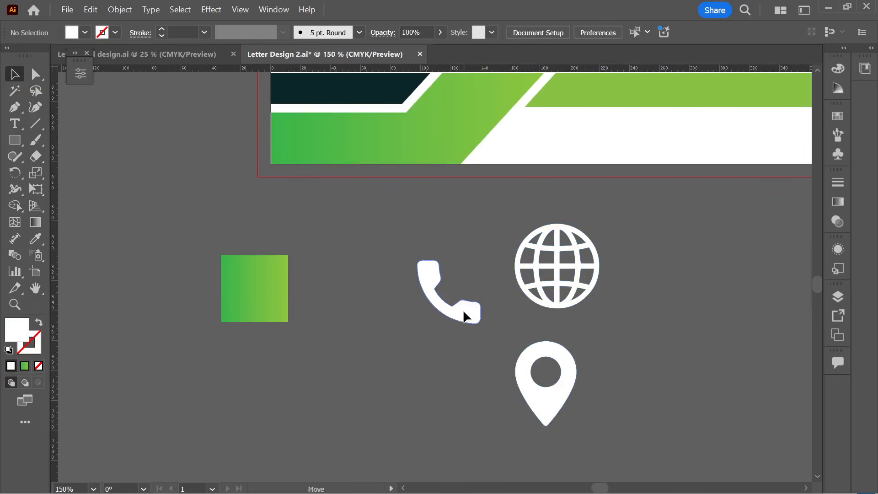
- Move the white phone icon onto the green gradient square
mouse_move(464, 312)
mouse_down()
mouse_move(274, 306)
mouse_move(286, 322)
mouse_up()
click(335, 311)
click(348, 320)
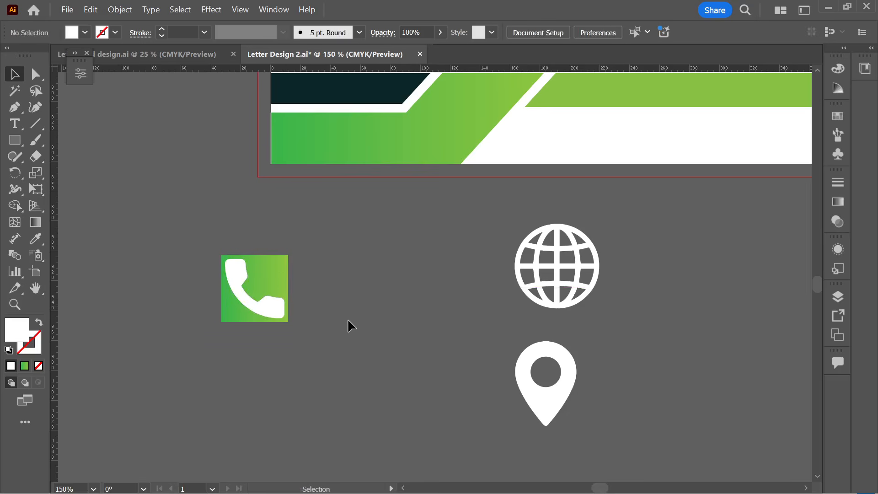
click(230, 268)
click(293, 378)
scroll(295, 380, down, 3)
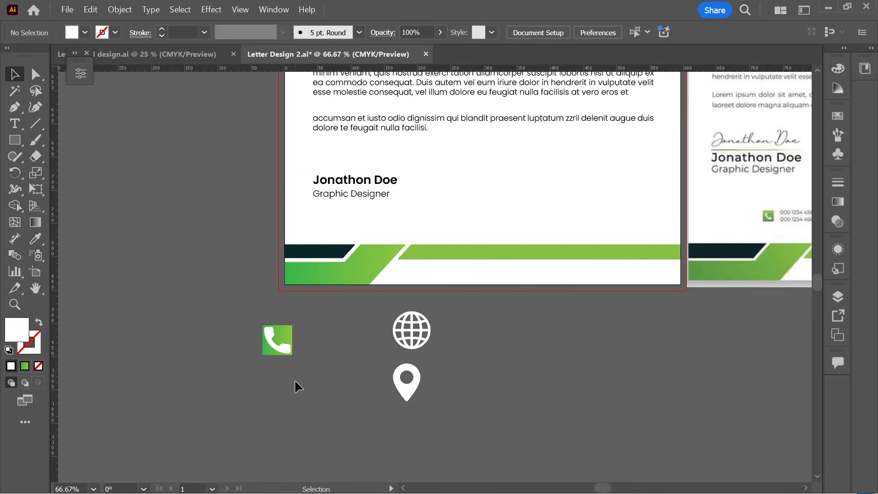
scroll(274, 366, up, 3)
- Resize the phone icon slightly and nudge it up and left on the square
click(314, 344)
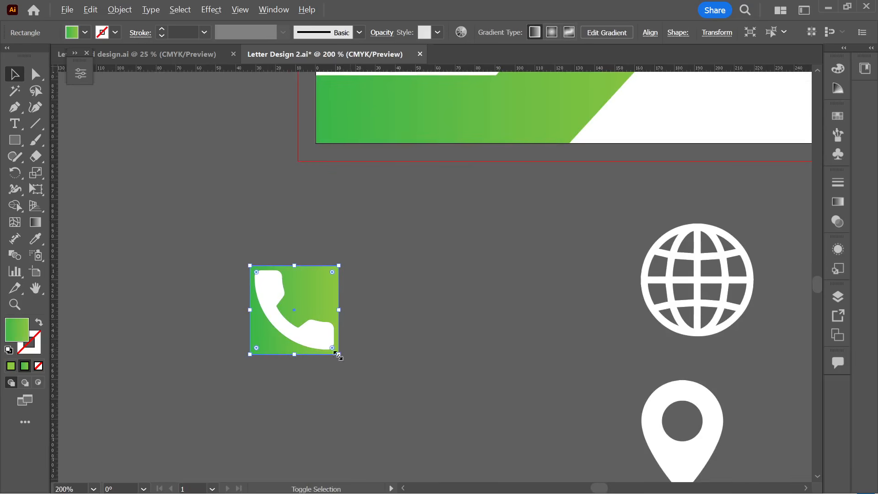
click(395, 384)
click(300, 338)
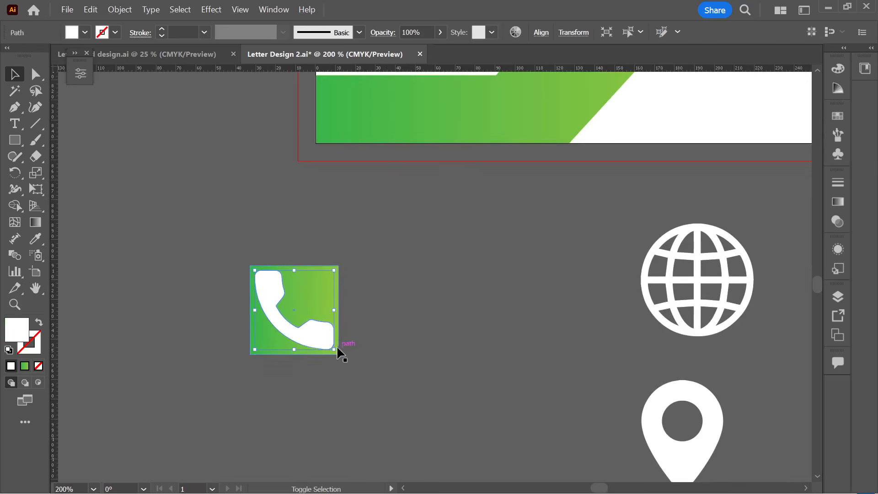
drag(335, 349, 332, 345)
click(386, 355)
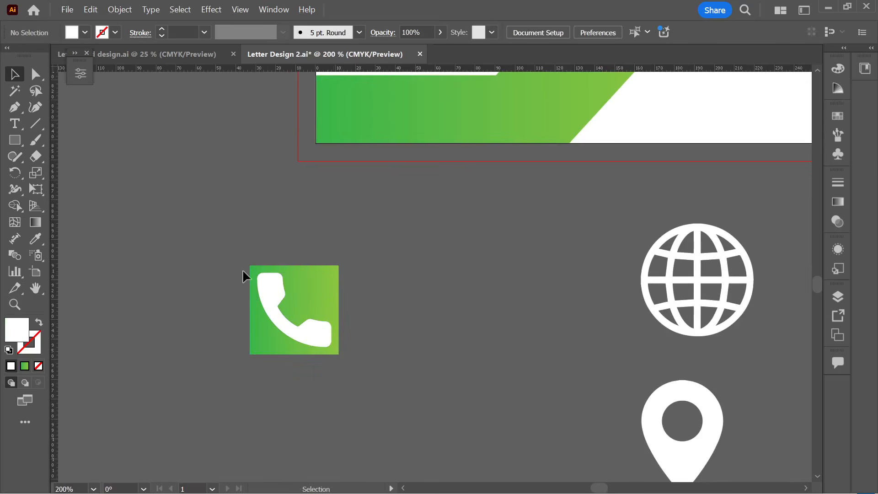
drag(256, 280, 244, 266)
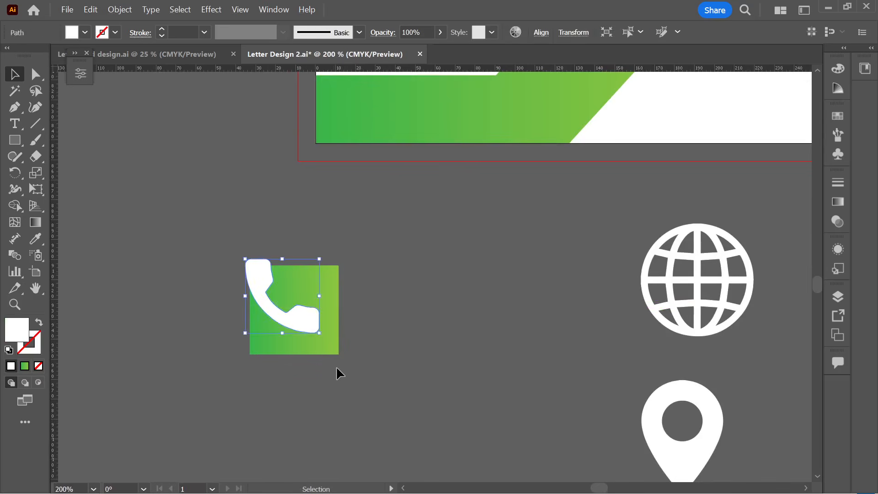
- Centre the phone on the square both horizontally and vertically with Align
drag(337, 369, 229, 248)
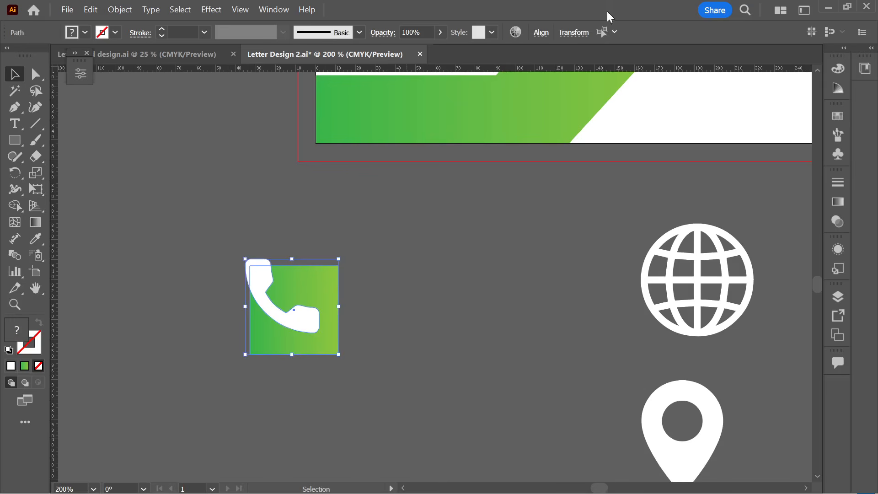
click(540, 33)
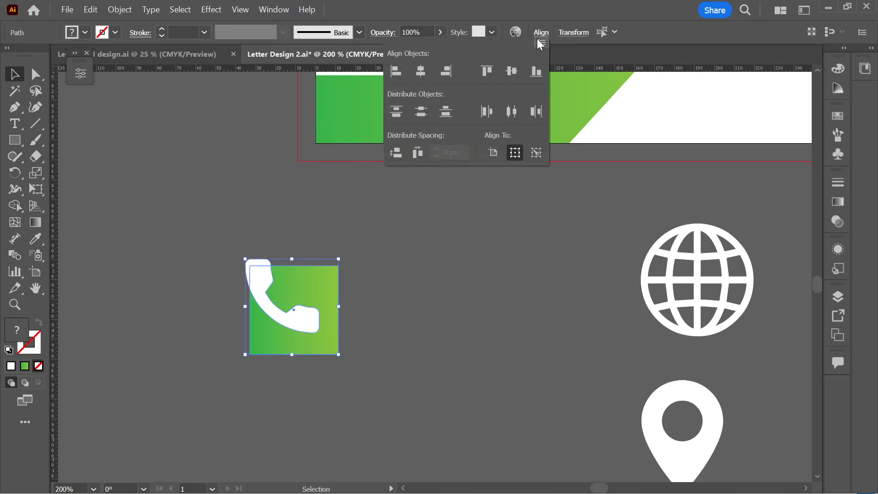
click(421, 72)
click(512, 71)
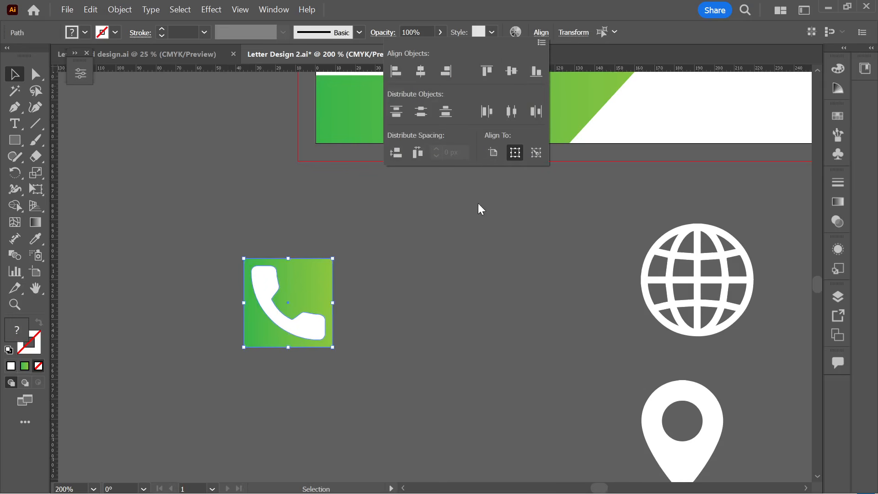
click(443, 257)
click(291, 320)
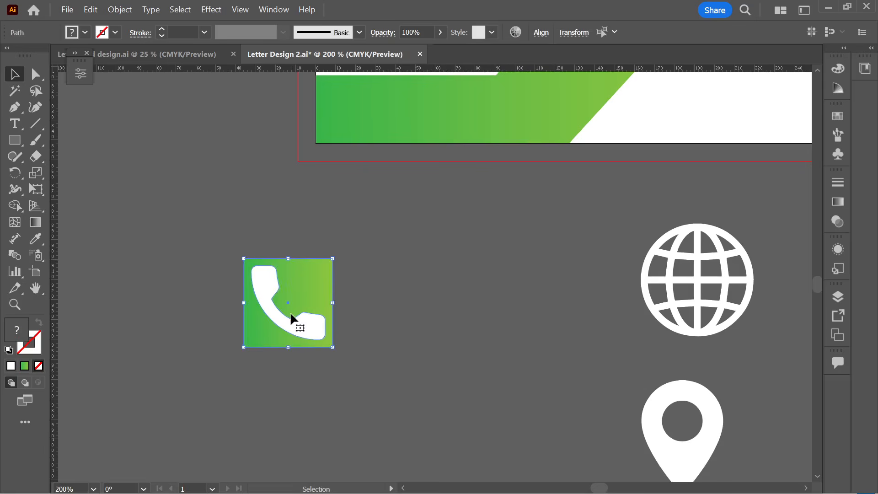
- Duplicate the phone tile into two more tiles and delete their phone icons
drag(290, 311, 397, 315)
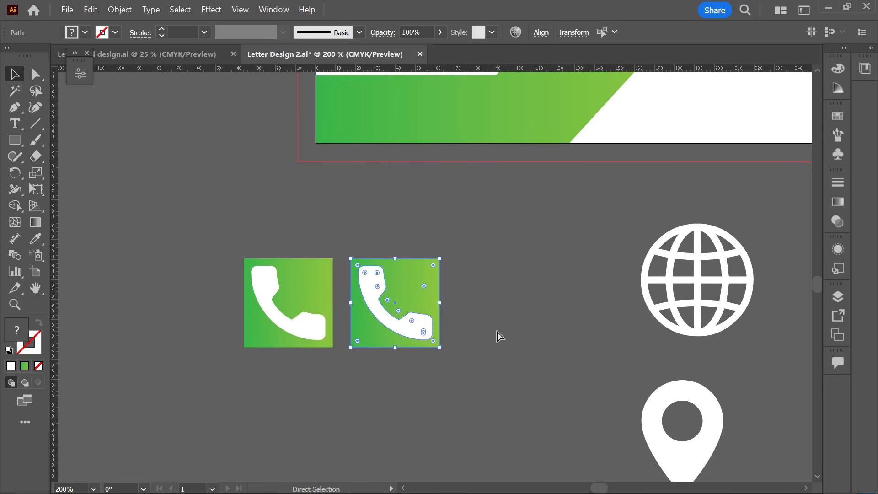
key(ctrl+d)
key(v)
click(510, 393)
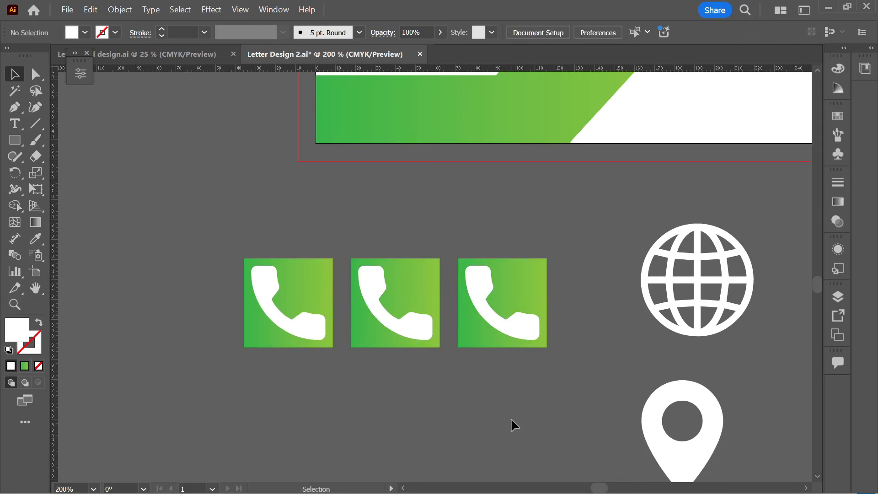
click(412, 324)
key(Delete)
click(492, 320)
key(Delete)
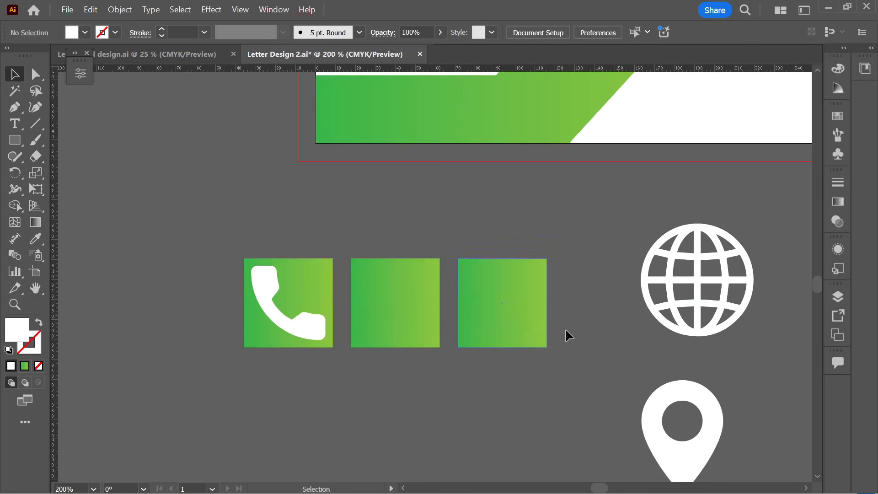
- Bring the white globe in front of the middle square, shrinking and centring it there
drag(695, 287, 403, 308)
right_click(398, 302)
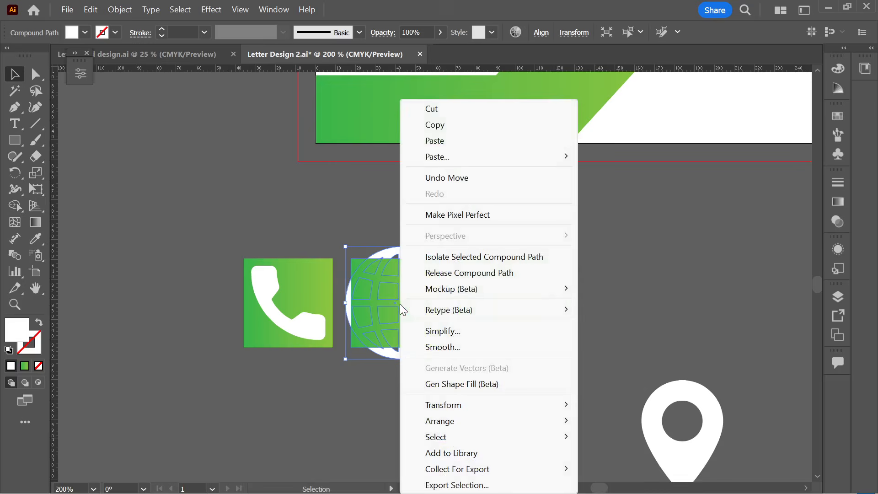
mouse_move(460, 420)
click(600, 355)
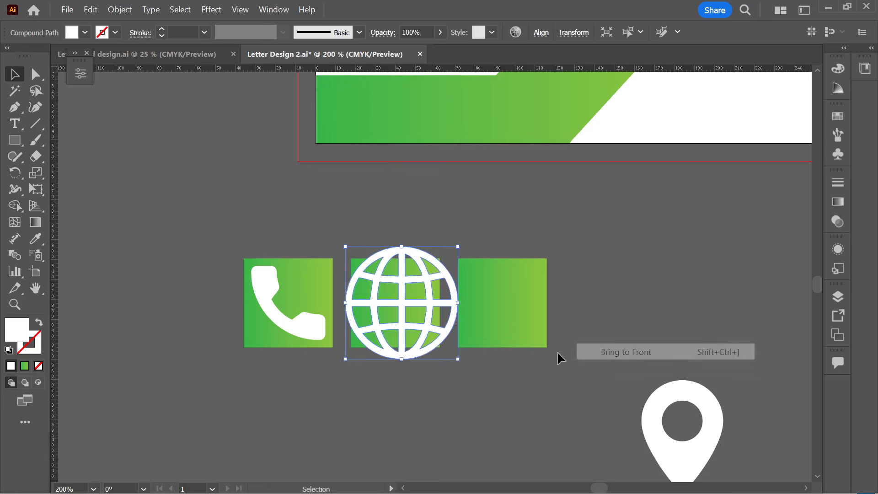
drag(452, 359, 434, 340)
key(ctrl+plus)
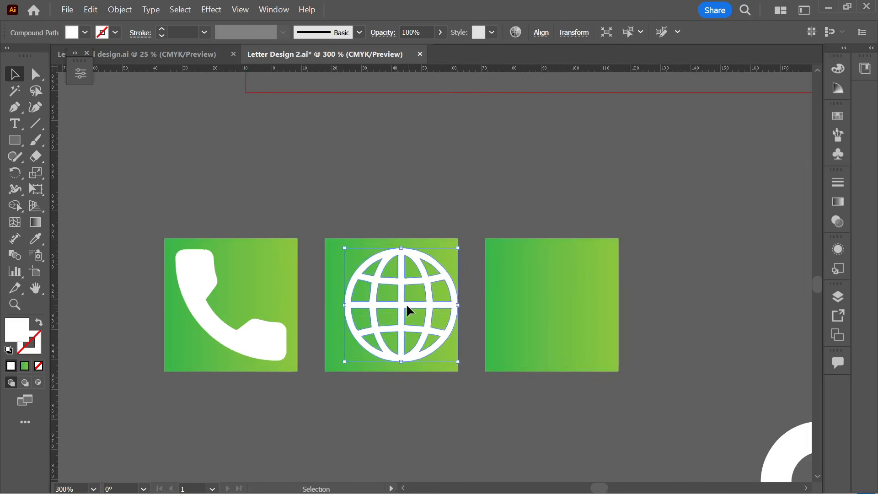
drag(406, 305, 397, 305)
click(391, 399)
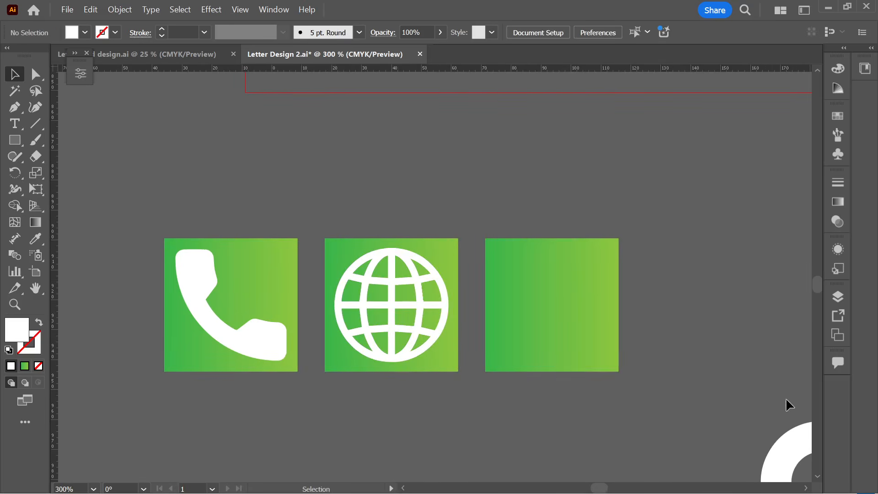
- Move the location pin icon onto the third green square
scroll(526, 329, down, 1)
drag(694, 433, 521, 297)
right_click(521, 298)
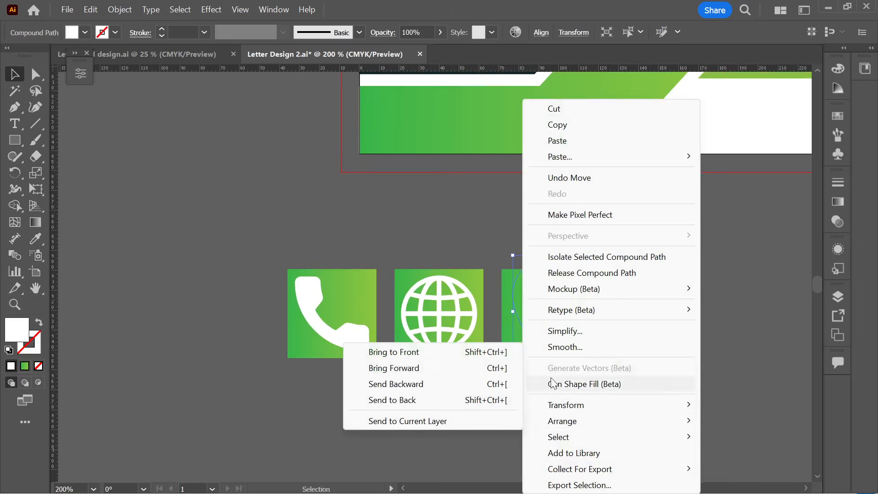
- Bring the location pin in front of the third square, then resize and centre it
click(490, 357)
scroll(609, 296, up, 2)
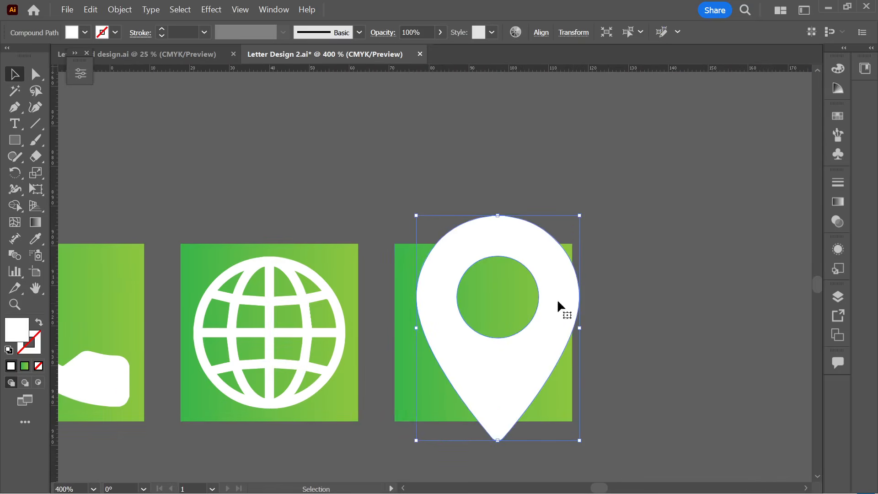
drag(579, 216, 564, 253)
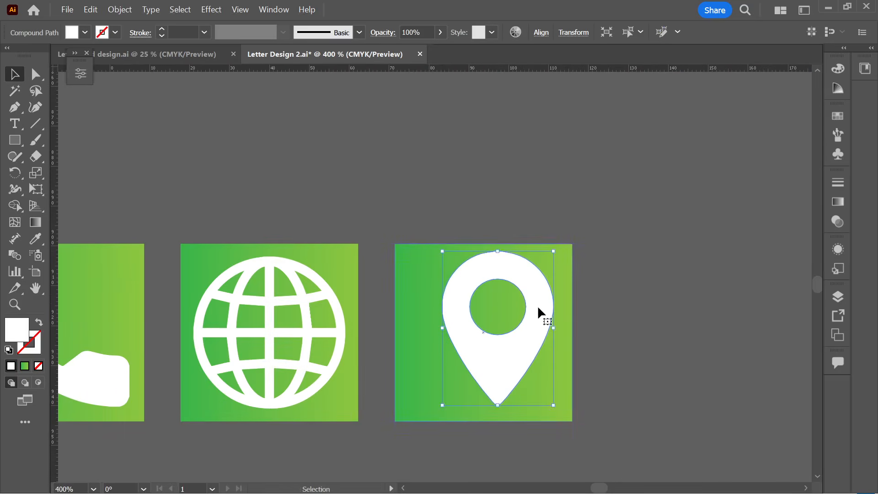
drag(530, 320, 524, 326)
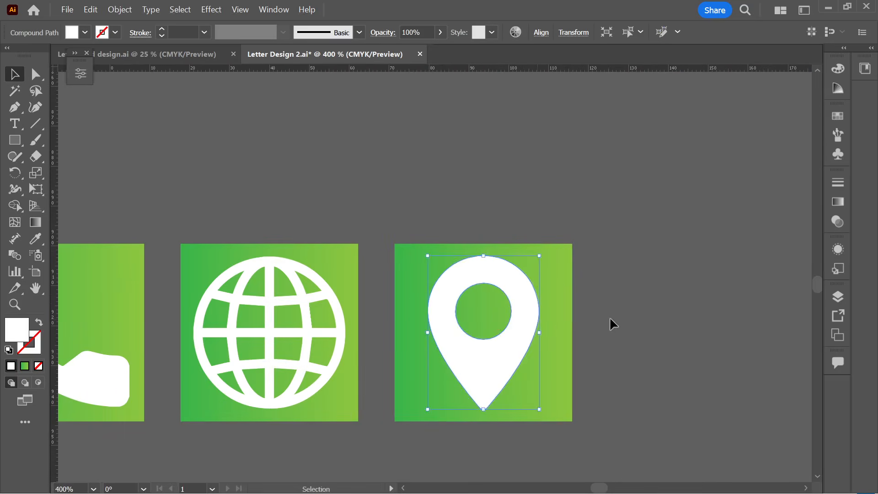
click(611, 322)
scroll(611, 322, down, 2)
scroll(603, 328, up, 2)
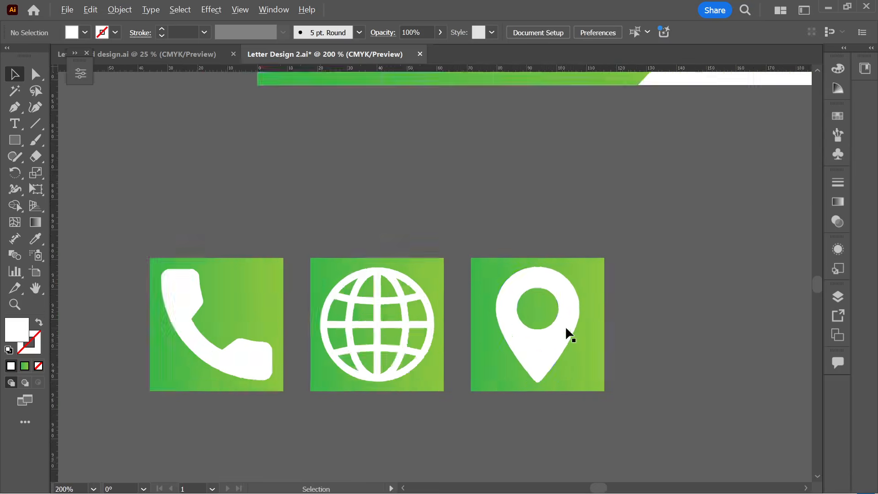
click(566, 325)
drag(586, 245, 589, 242)
click(663, 276)
- Slightly resize the globe to fit its middle square
click(351, 328)
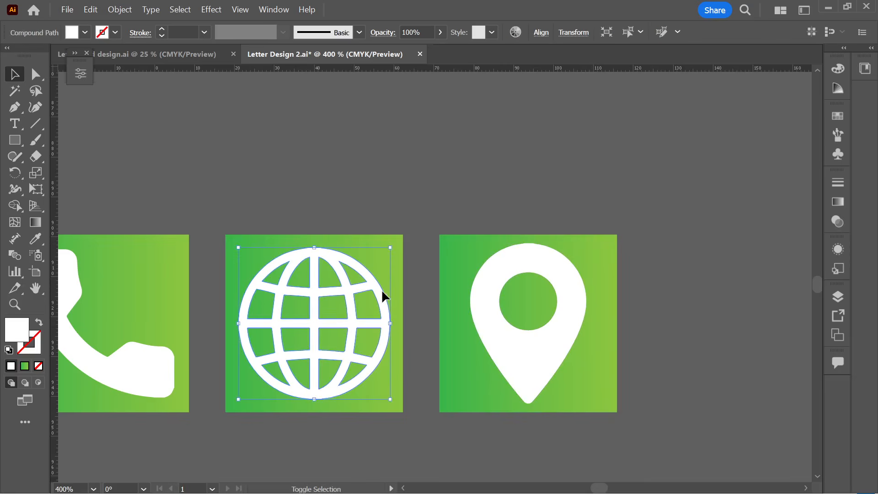
drag(390, 248, 399, 246)
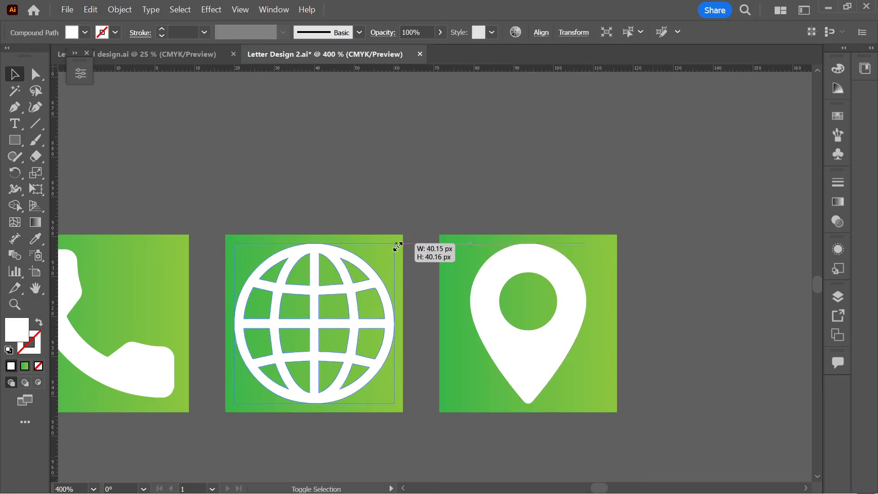
click(375, 182)
- Select the pin, globe and phone tiles as groups, undoing an accidental move
scroll(375, 182, down, 2)
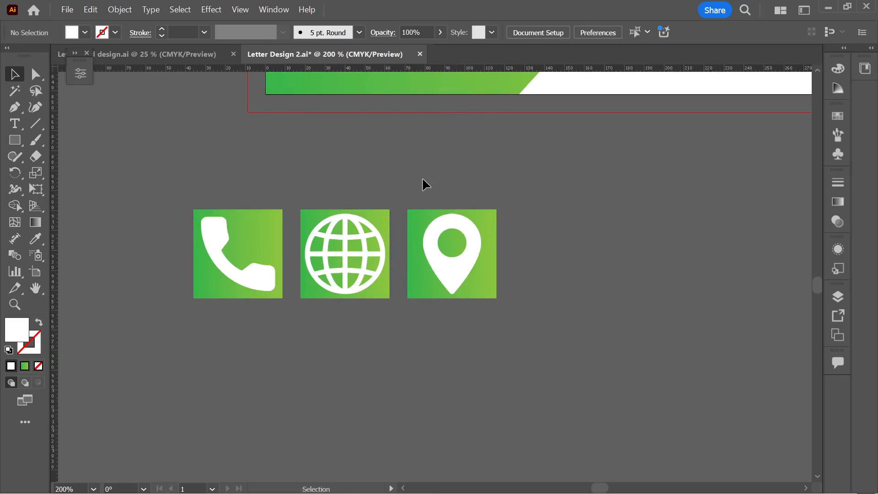
drag(423, 178, 506, 241)
click(486, 301)
drag(478, 287, 509, 271)
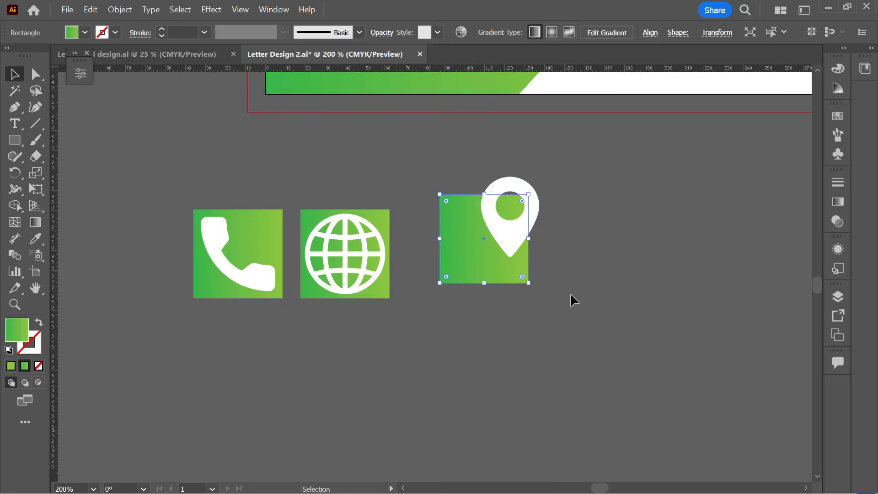
key(ctrl+z)
key(ctrl+z)
click(584, 320)
drag(430, 218, 431, 219)
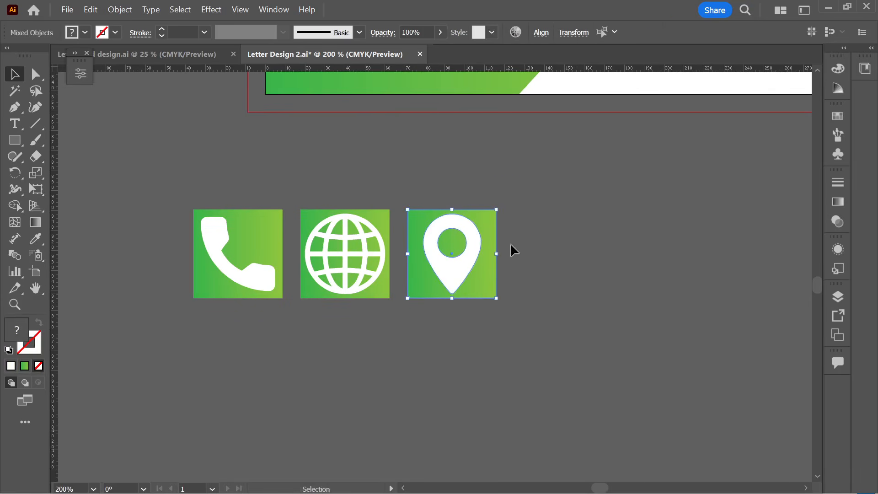
click(347, 217)
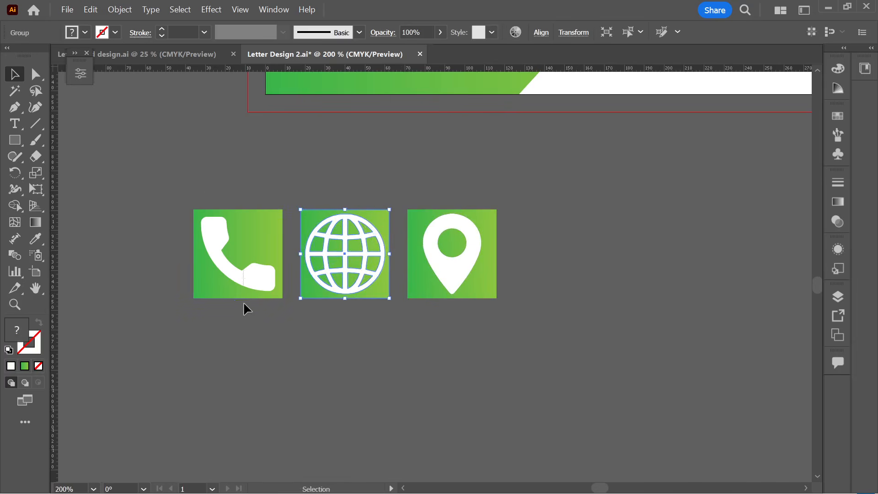
click(259, 295)
- Move the three contact icon tiles onto the letterhead below the name
click(249, 366)
scroll(248, 366, down, 4)
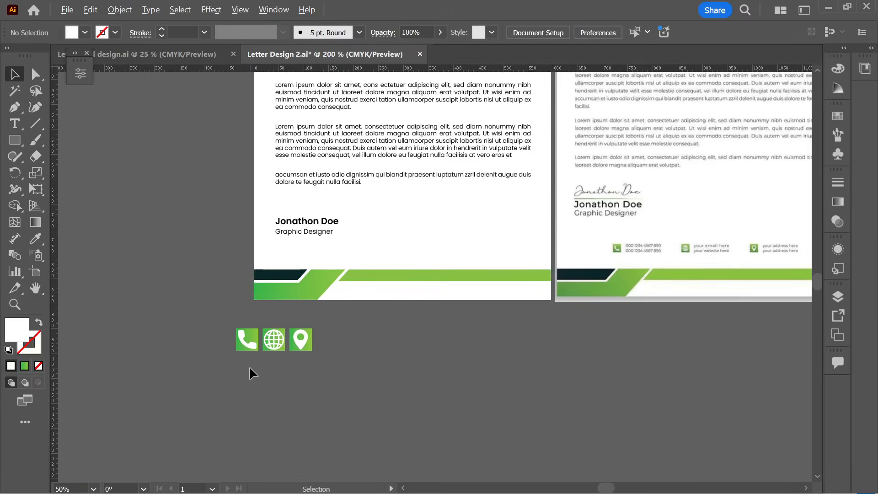
drag(274, 338, 402, 252)
click(384, 251)
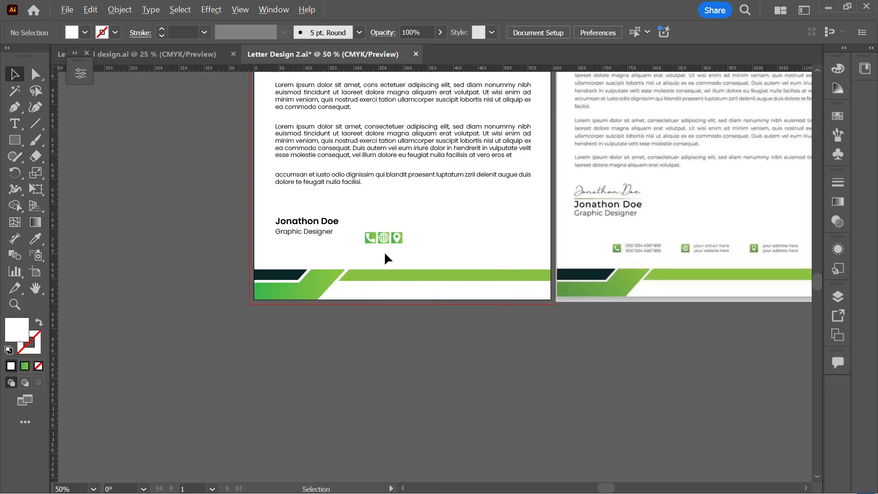
scroll(384, 251, up, 4)
click(392, 205)
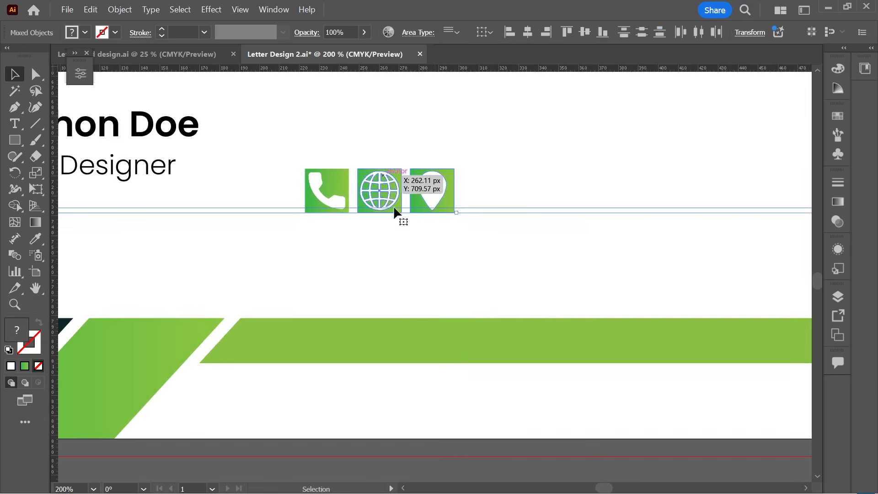
scroll(406, 256, down, 2)
- Shorten the body text frame to make room for the icons
click(420, 260)
scroll(417, 260, down, 1)
drag(415, 259, 349, 210)
click(376, 182)
click(365, 252)
- Spread the globe and location pin tiles to the right of the phone tile
scroll(366, 253, right, 2)
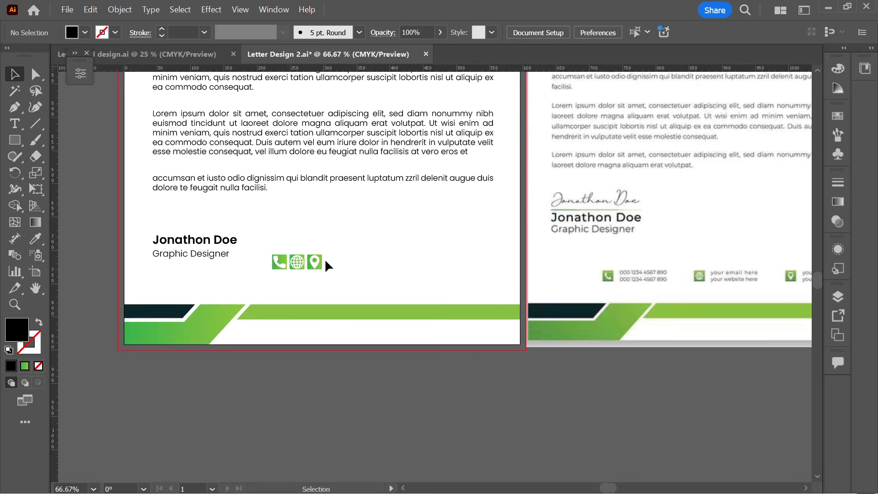
scroll(326, 265, right, 4)
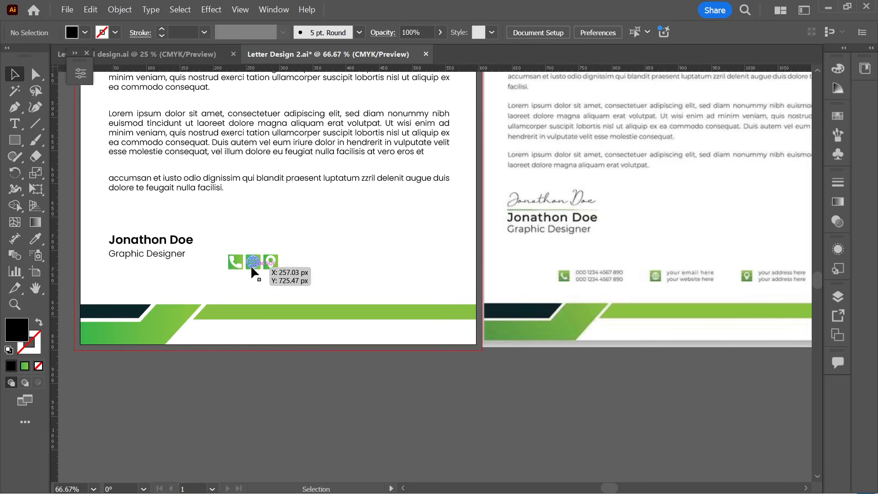
scroll(264, 268, up, 3)
drag(300, 263, 511, 265)
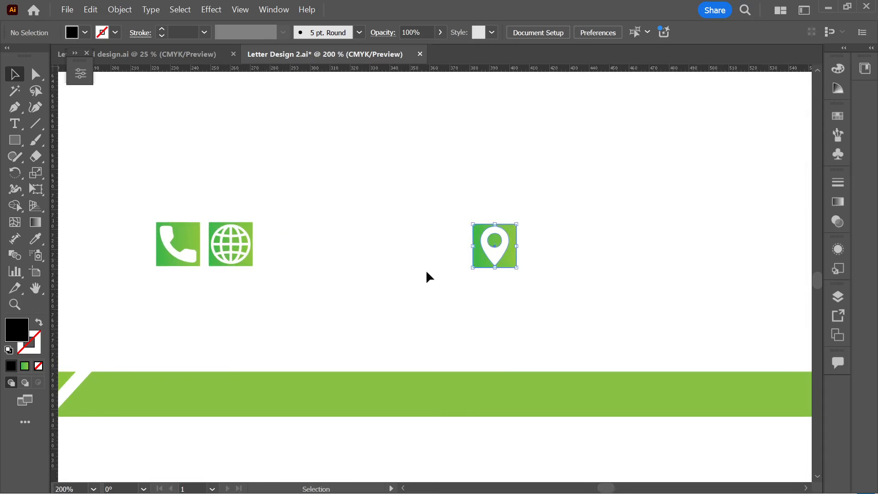
drag(247, 257, 354, 257)
drag(507, 263, 645, 252)
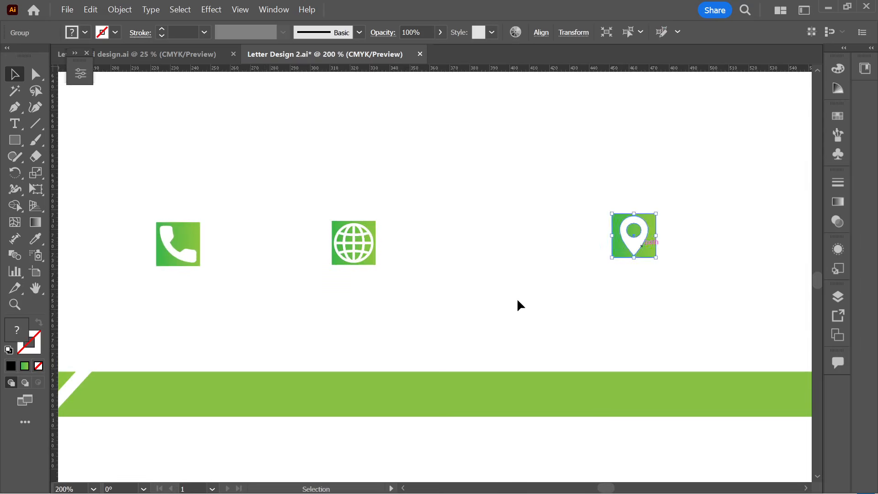
click(520, 303)
drag(354, 256, 504, 257)
click(325, 262)
scroll(278, 270, down, 2)
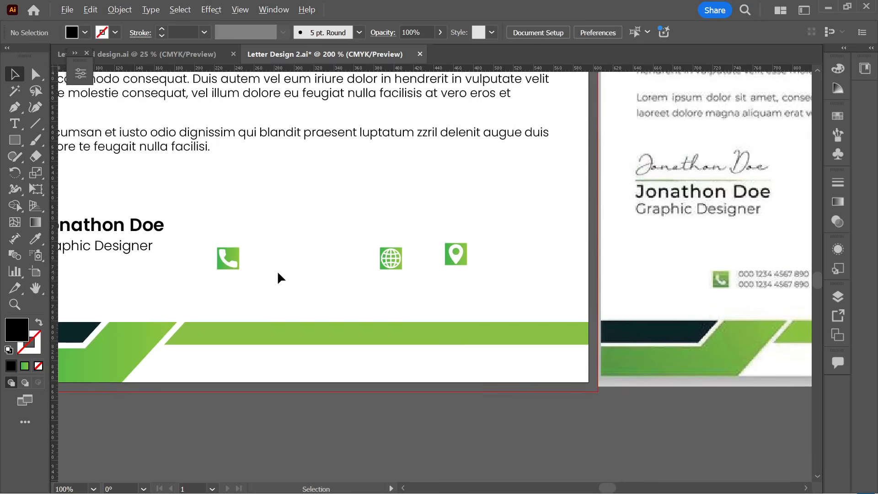
scroll(283, 277, up, 1)
- Add a Regular-weight text line beside the phone icon
click(21, 125)
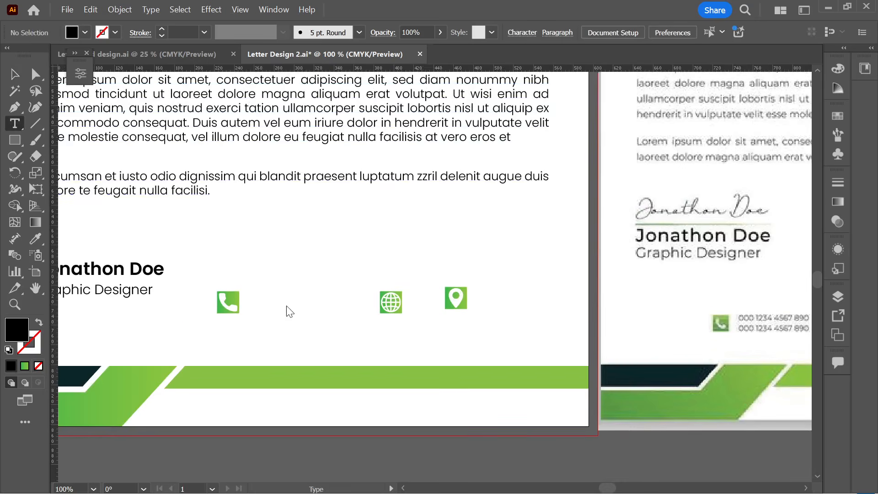
scroll(274, 307, up, 2)
click(243, 296)
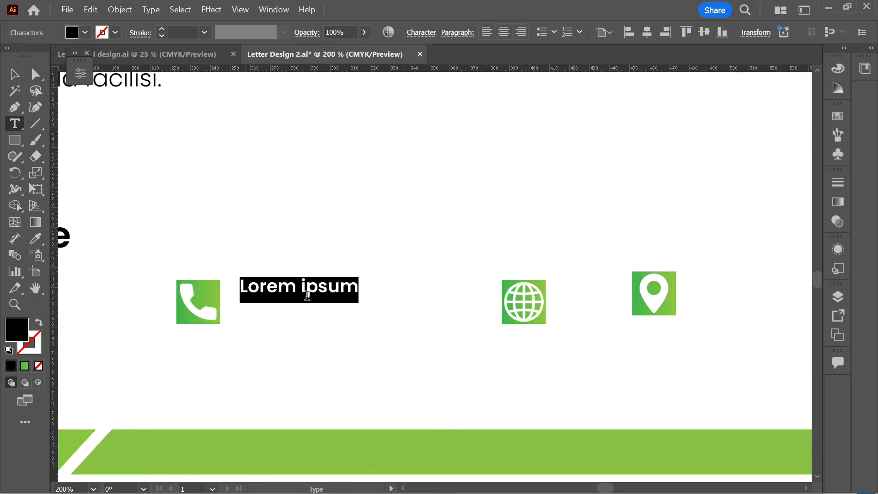
click(81, 74)
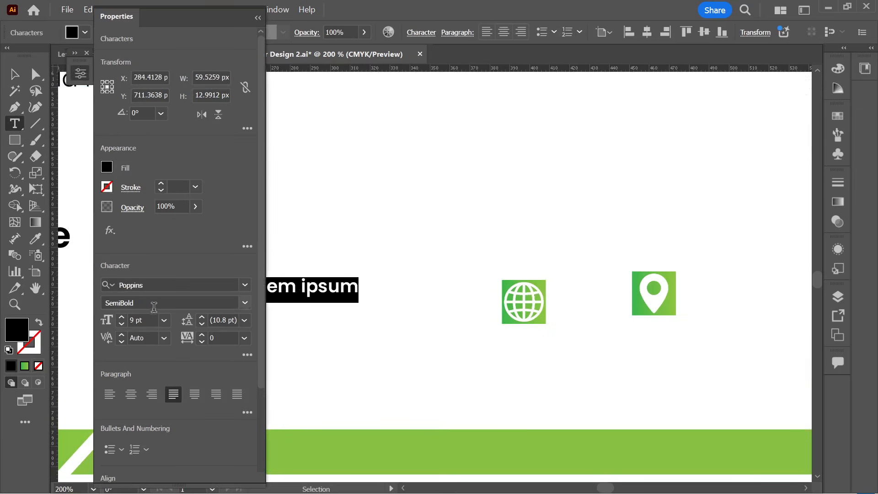
click(245, 303)
click(156, 119)
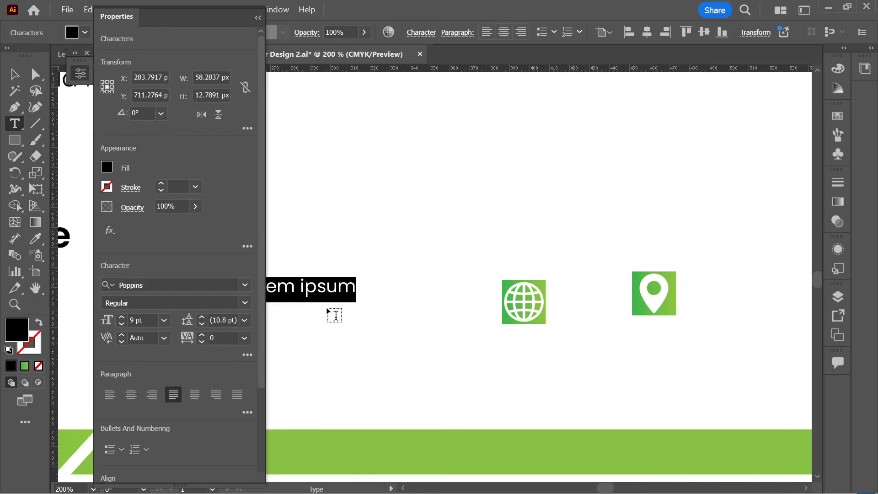
click(299, 286)
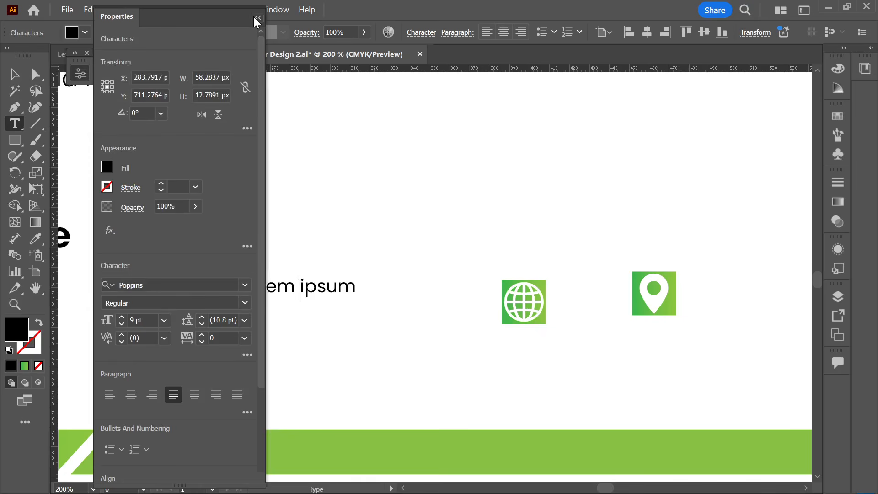
click(257, 18)
- Replace the placeholder with a phone number and copy it to a second line
drag(241, 286, 392, 288)
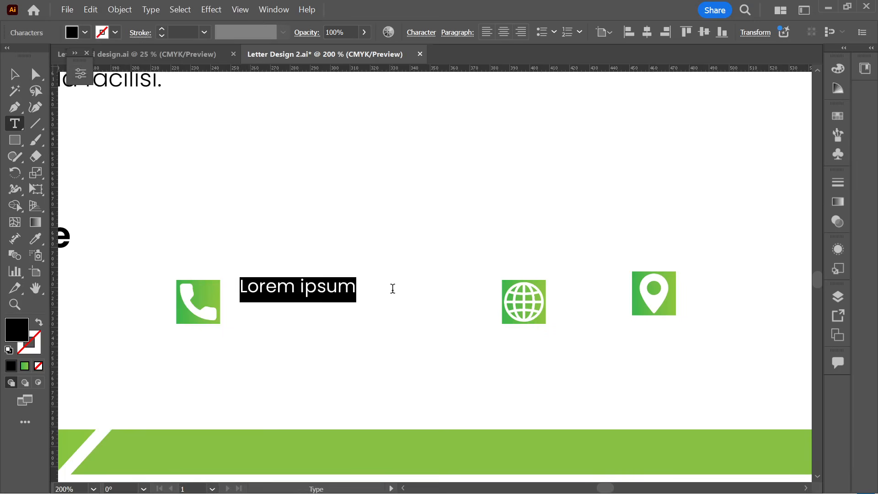
scroll(314, 300, down, 3)
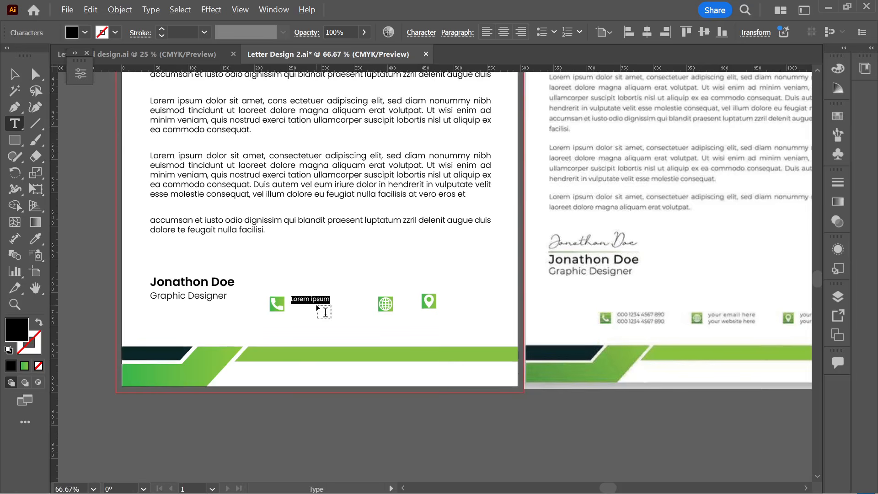
click(14, 74)
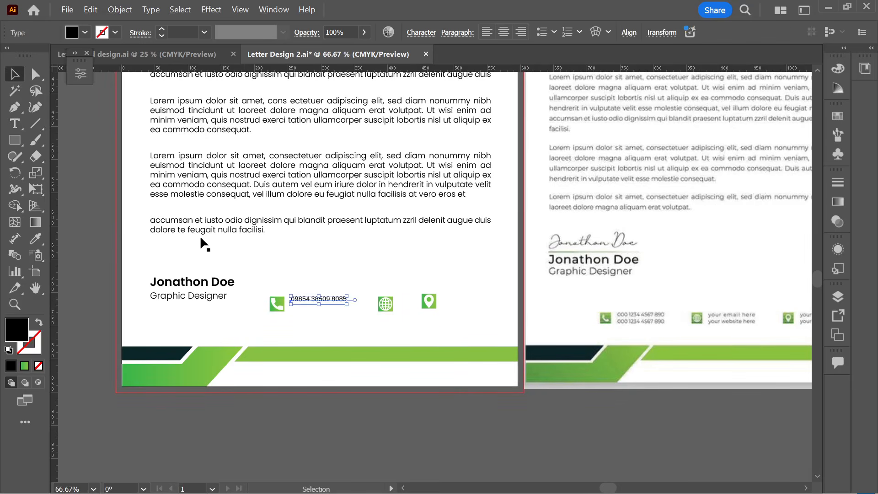
click(295, 326)
scroll(280, 325, up, 1)
drag(370, 267, 364, 286)
click(367, 310)
- Raise the phone numbers to 10 pt and nudge them slightly left and down
scroll(377, 316, down, 1)
click(359, 284)
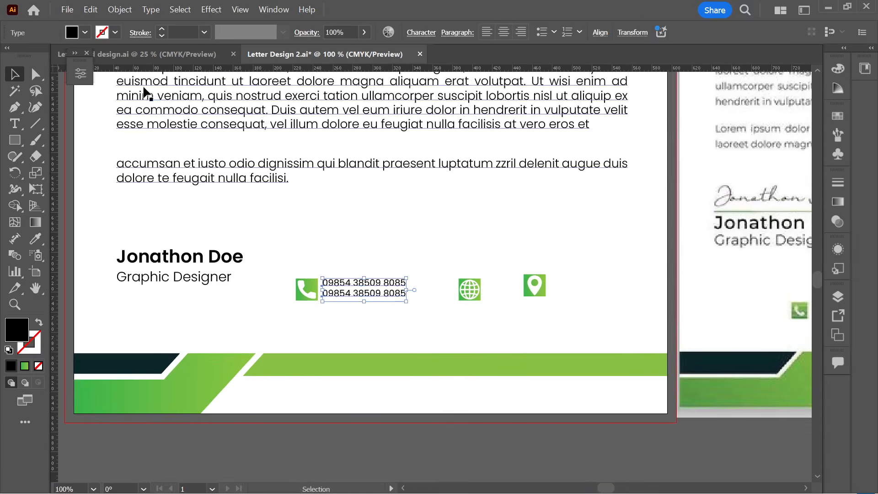
click(81, 74)
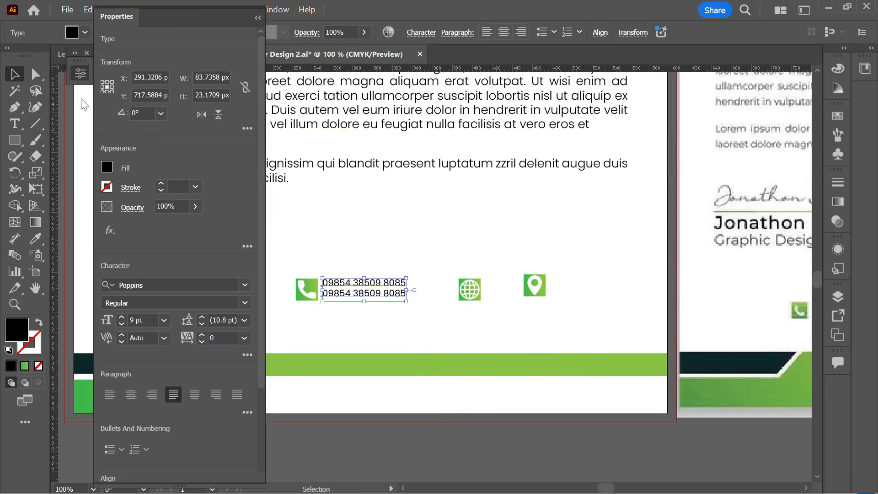
click(125, 318)
click(351, 327)
scroll(353, 322, up, 2)
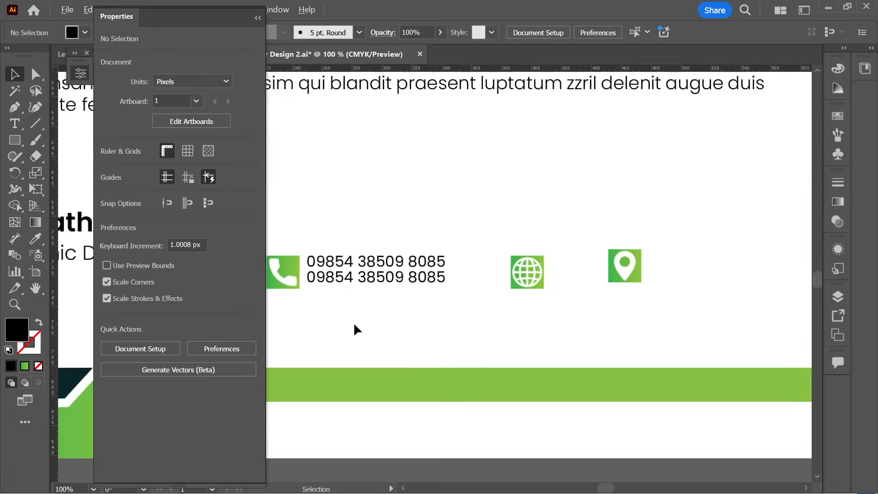
drag(399, 255, 398, 259)
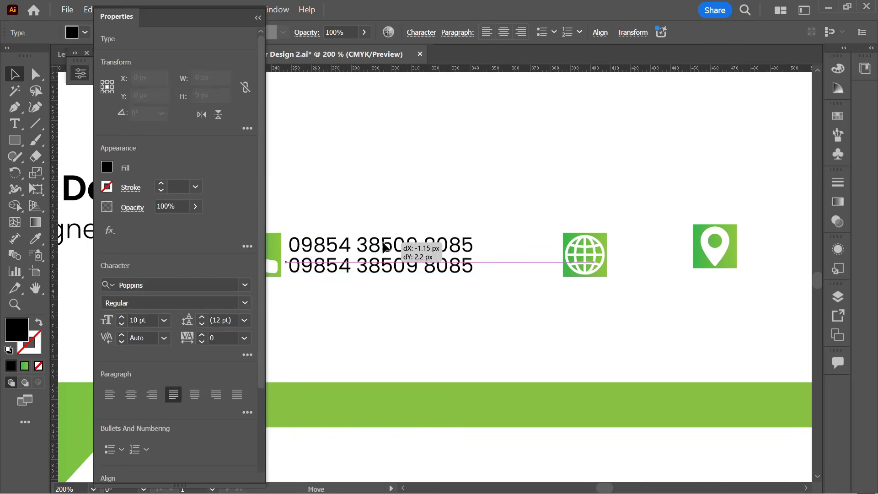
click(386, 325)
- Move the globe icon left toward the numbers and the location pin further right
scroll(380, 329, down, 2)
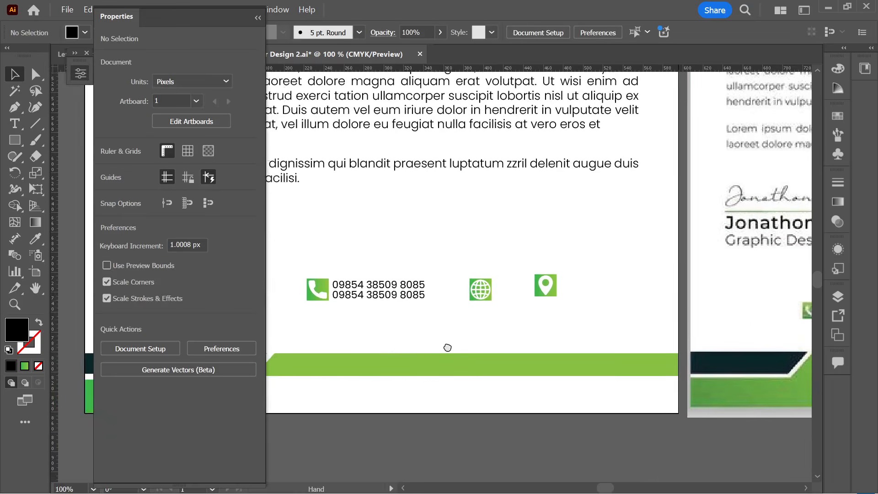
drag(458, 288, 433, 286)
drag(524, 286, 597, 283)
click(462, 318)
click(364, 295)
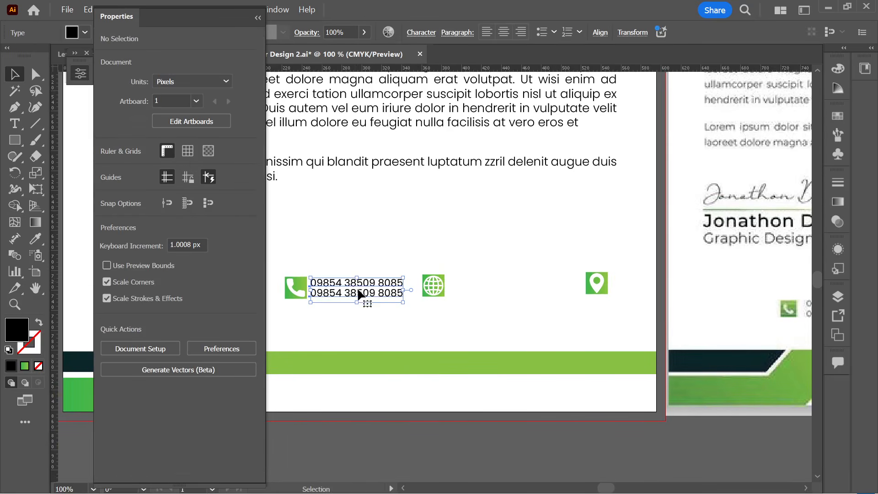
- Duplicate the phone-number text beside the globe icon
drag(373, 294, 498, 291)
key(alt+shift)
click(485, 312)
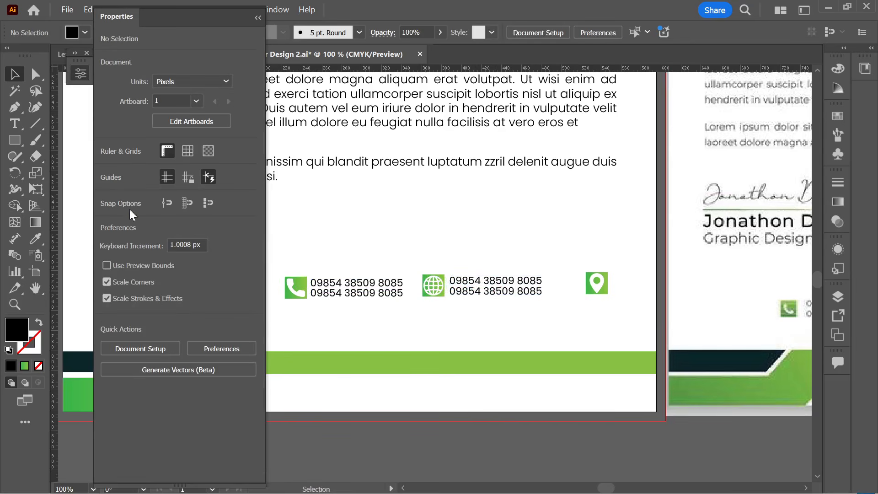
- Retype the first copied line as a placeholder email address and delete the second line
click(14, 129)
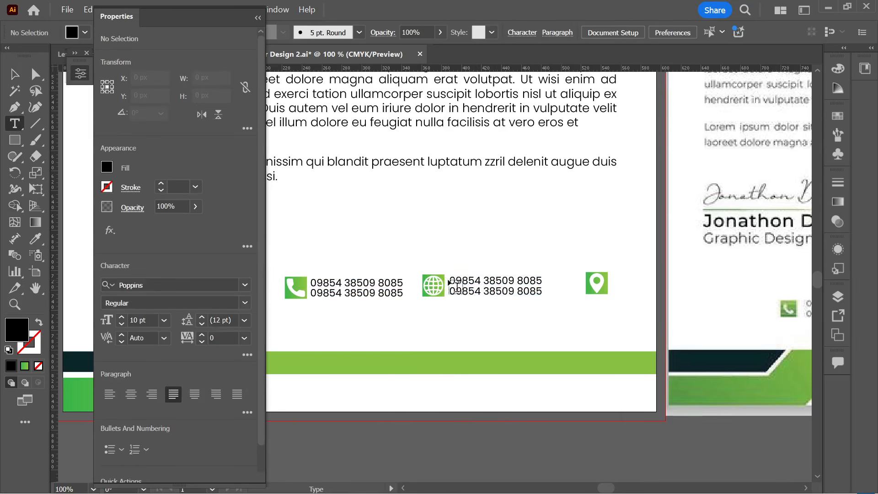
drag(450, 281, 542, 297)
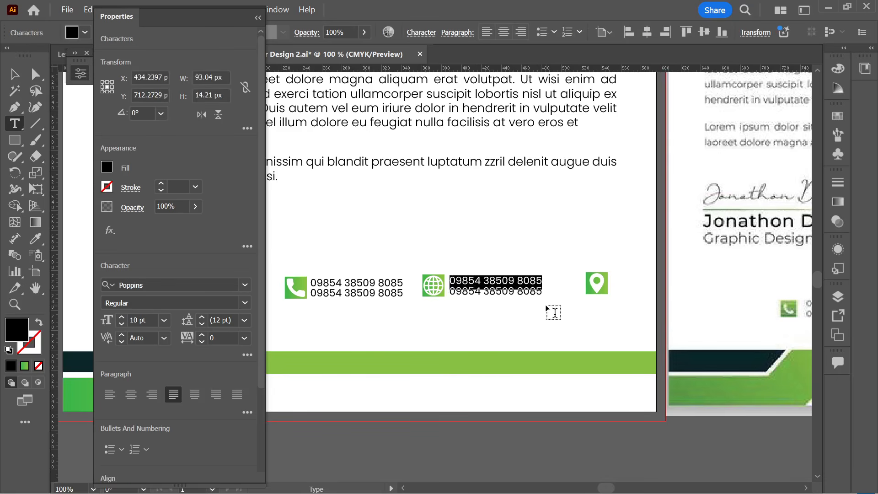
text(you)
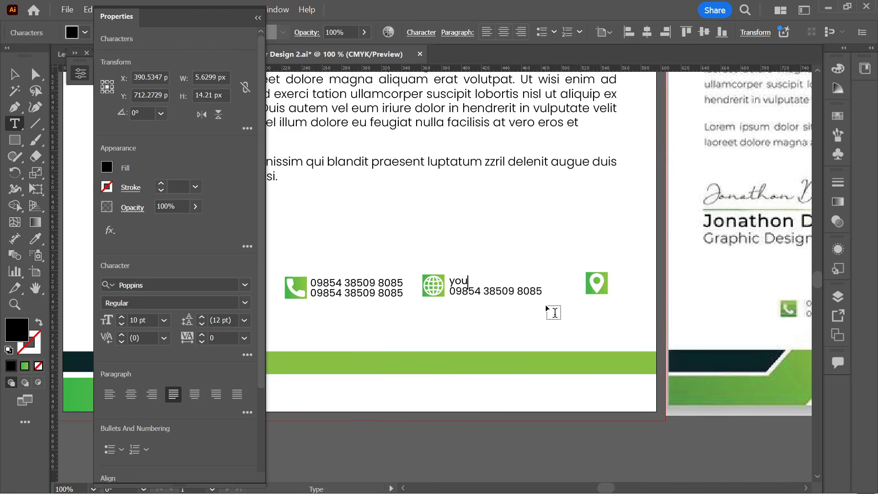
text(rmail @)
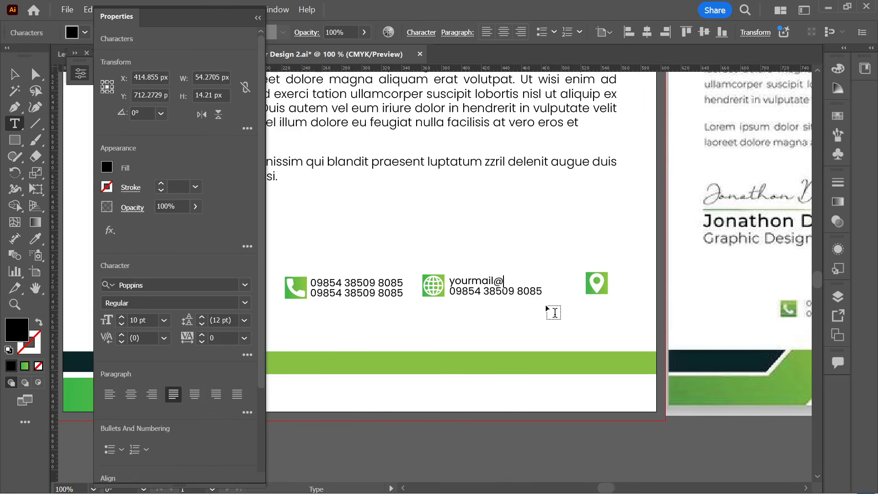
text(here)
key(BackSpace)
key(BackSpace)
key(BackSpace)
key(BackSpace)
text(gma)
drag(542, 291, 449, 293)
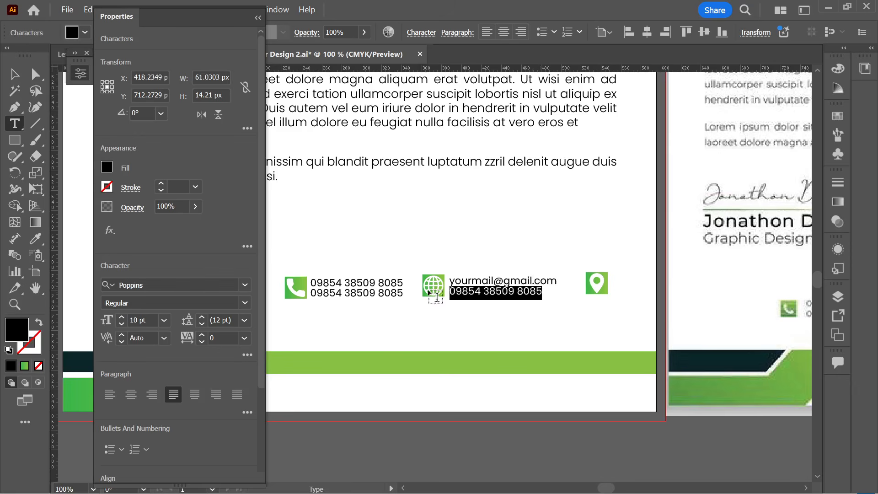
key(BackSpace)
key(Escape)
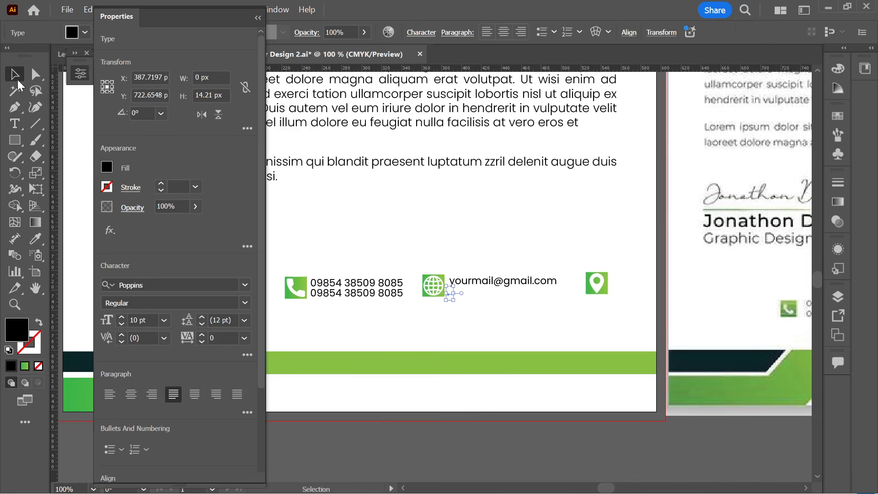
click(483, 309)
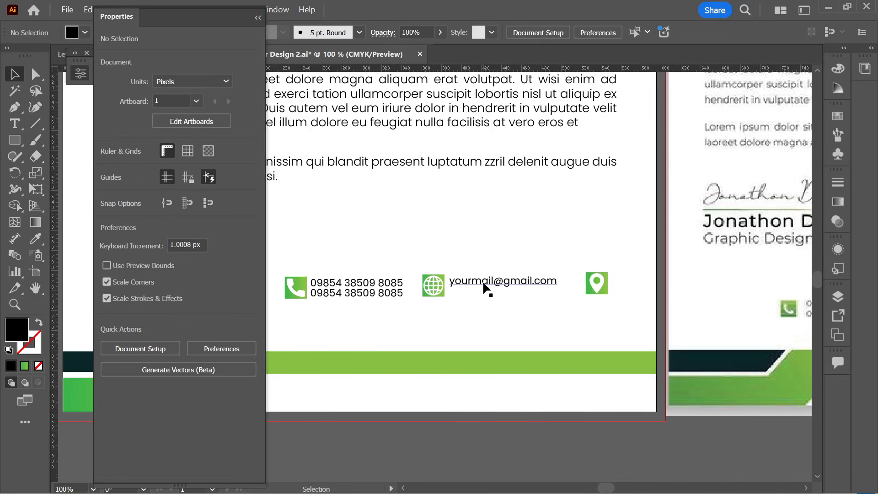
- Duplicate the email line below itself and copy it beside the location pin
drag(484, 285, 485, 294)
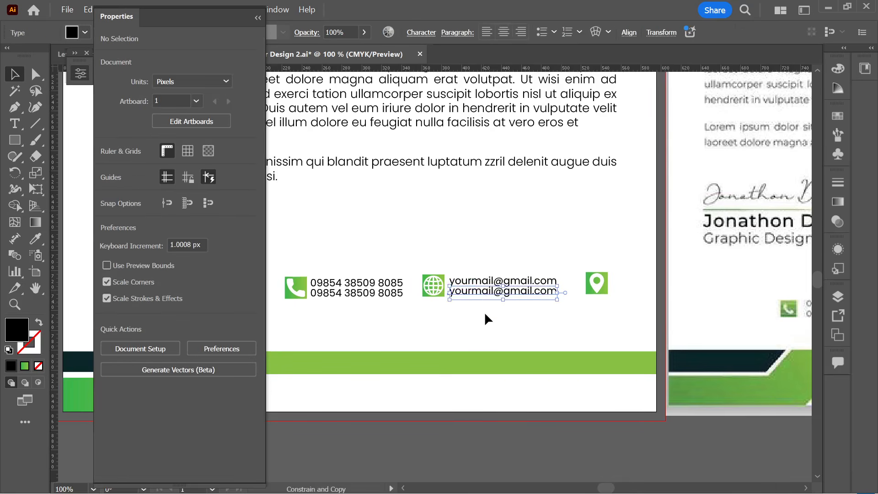
click(485, 315)
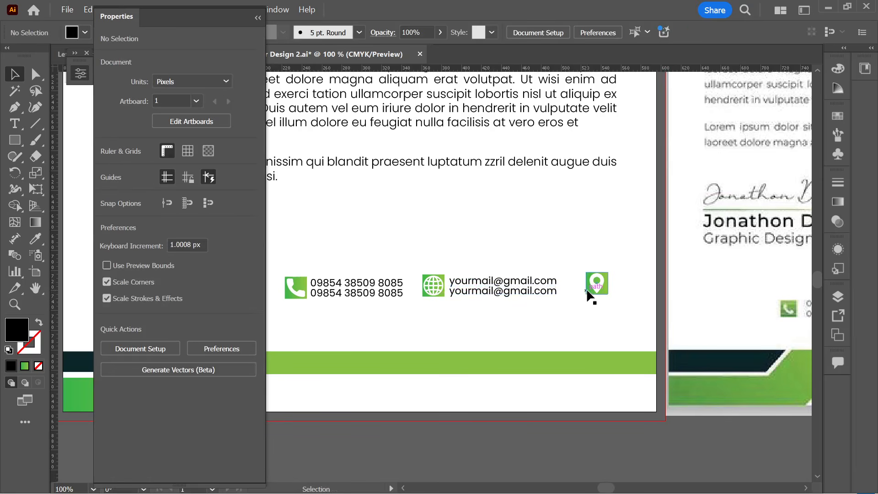
drag(536, 289, 688, 286)
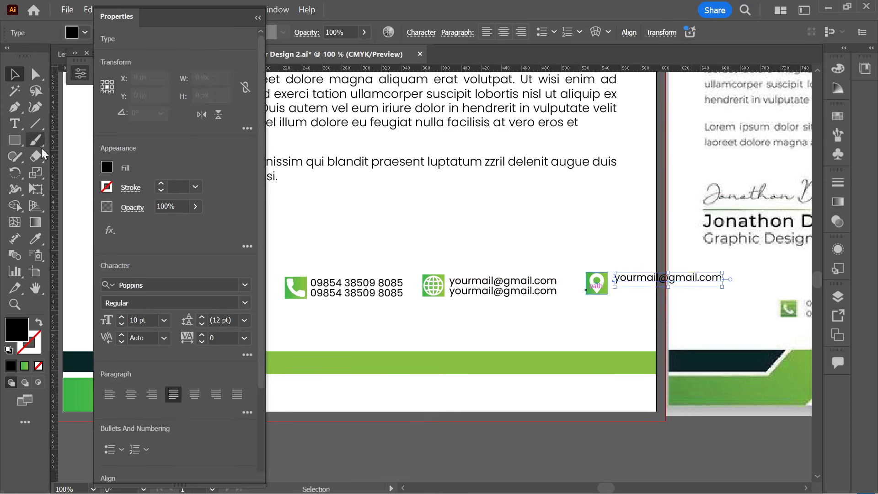
click(14, 123)
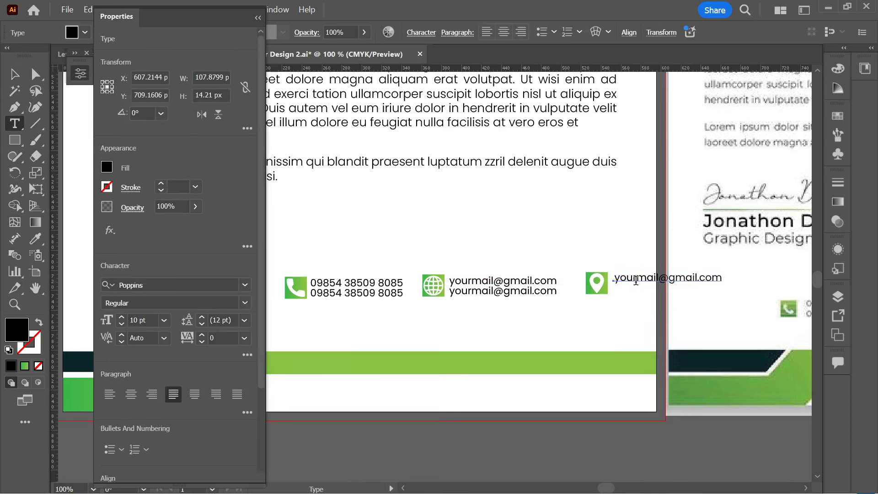
- Retype the copied text beside the pin as 'Location here' and duplicate it below
drag(636, 280, 778, 280)
text(ad)
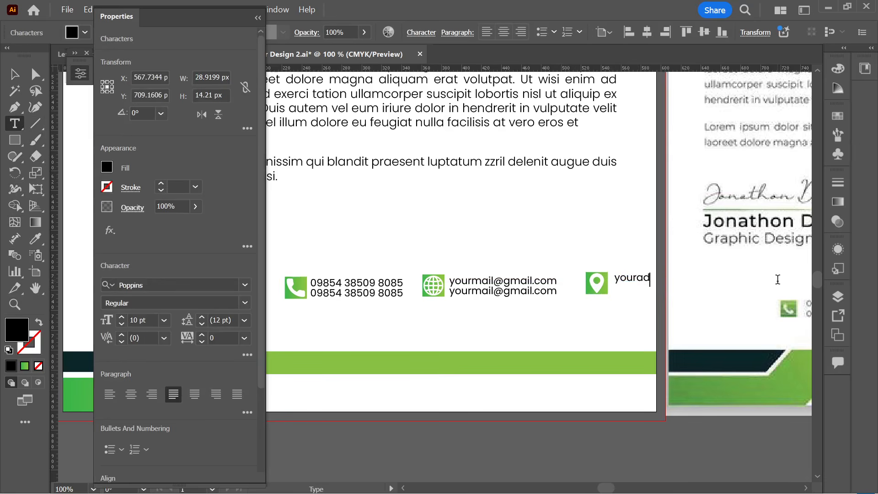
text(rdress hgere)
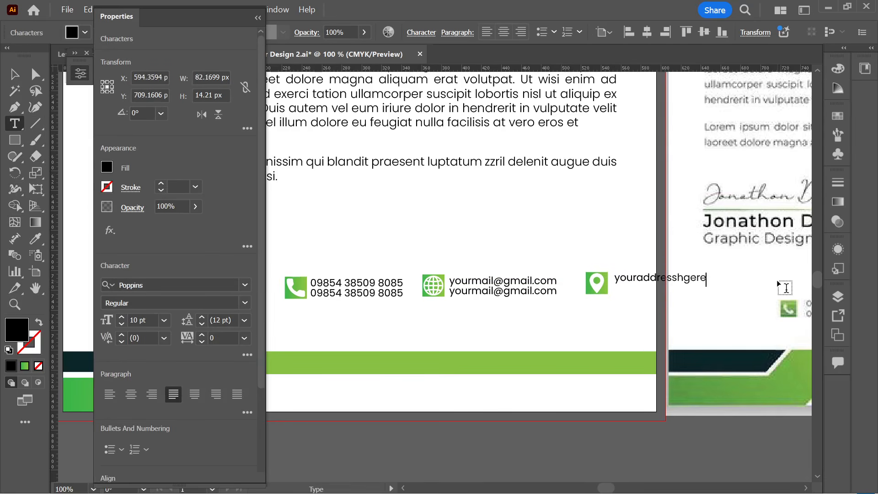
key(BackSpace)
text(ere)
key(BackSpace)
key(BackSpace)
key(BackSpace)
key(BackSpace)
key(BackSpace)
key(BackSpace)
key(BackSpace)
key(BackSpace)
key(BackSpace)
key(BackSpace)
key(BackSpace)
key(BackSpace)
key(BackSpace)
key(BackSpace)
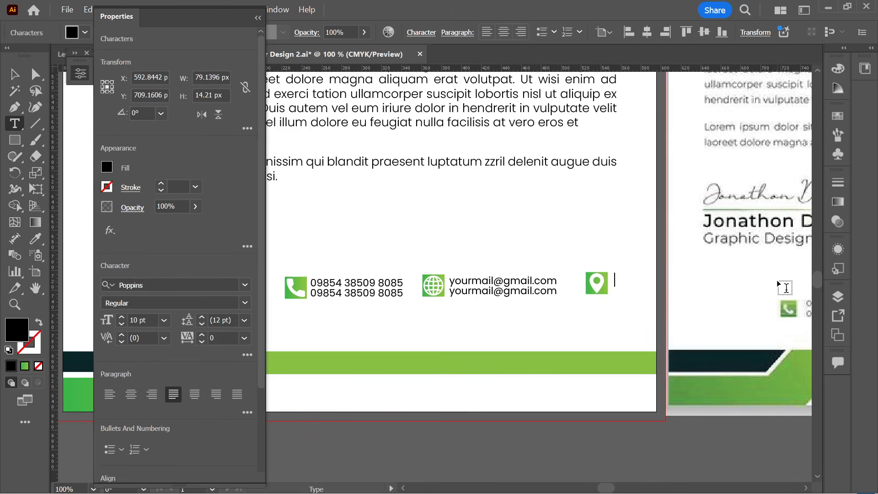
text(Location here)
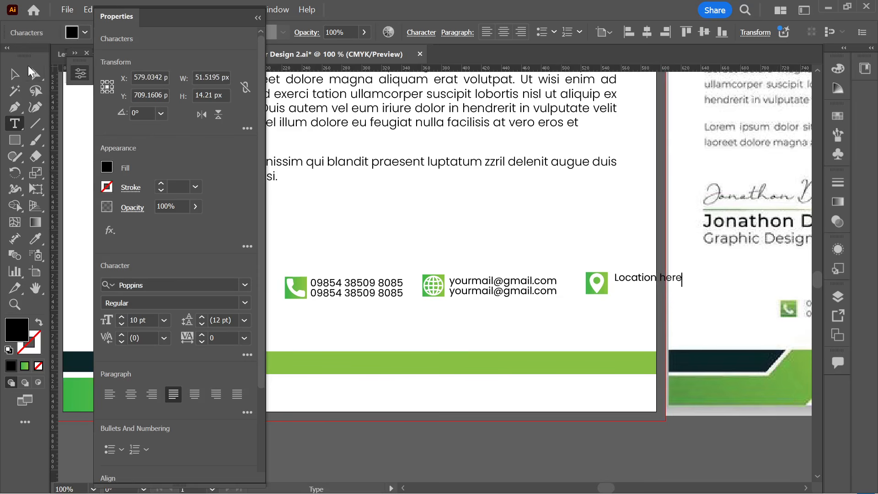
click(14, 73)
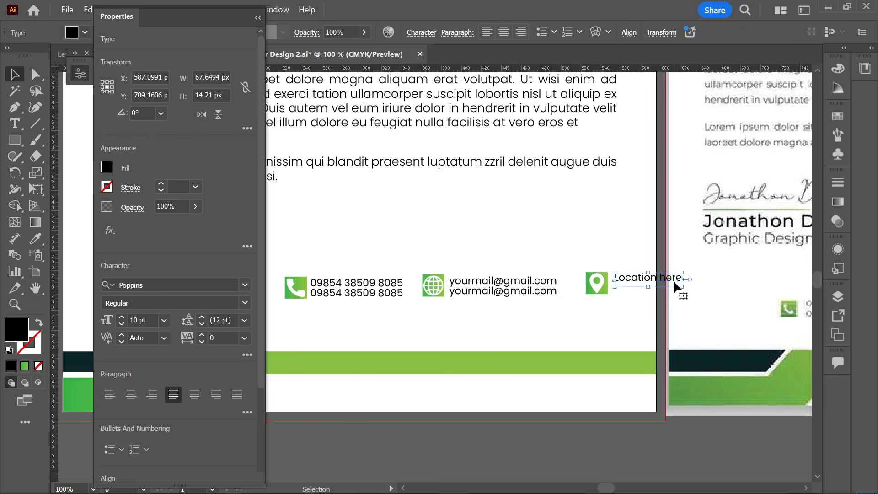
drag(675, 283, 676, 298)
- Group each contact icon with its text: phone, email and location
click(629, 322)
scroll(636, 317, down, 2)
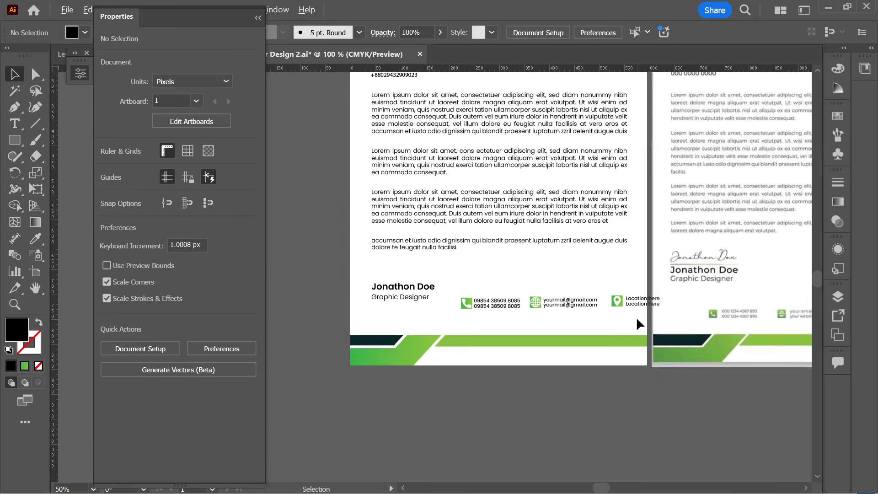
drag(624, 320, 613, 321)
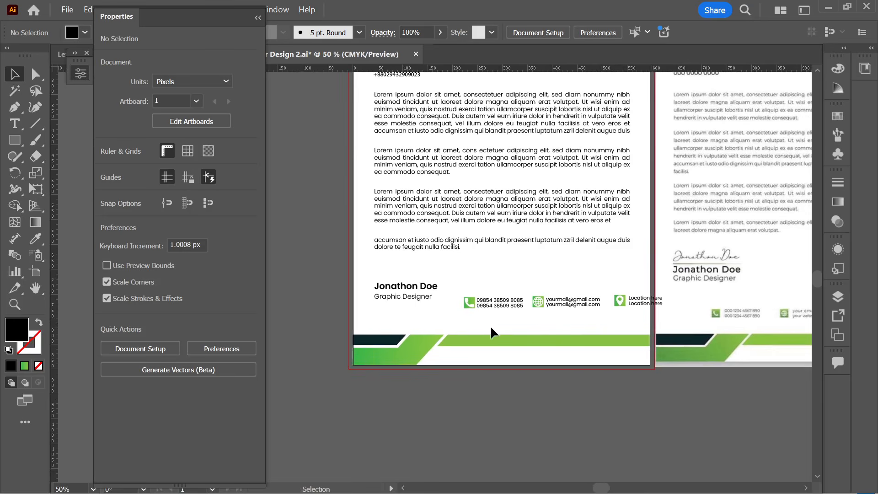
drag(485, 309, 466, 292)
key(ctrl+g)
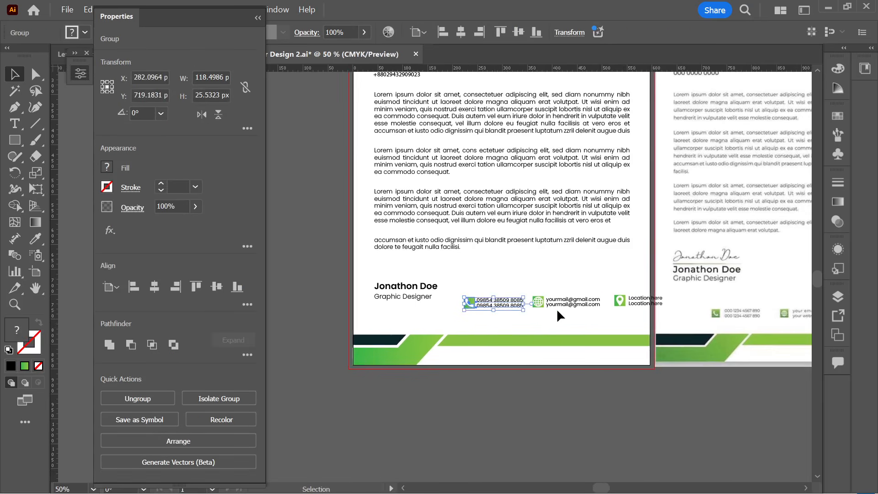
drag(535, 288, 574, 319)
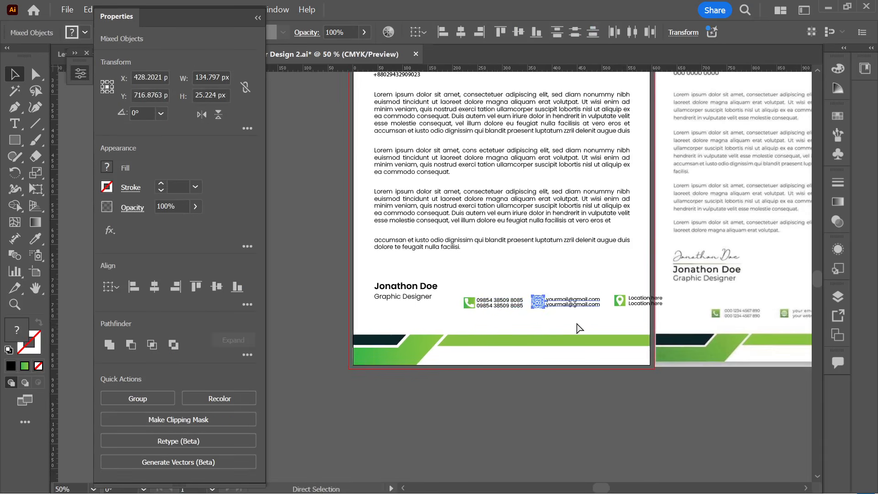
key(ctrl+g)
drag(613, 289, 631, 322)
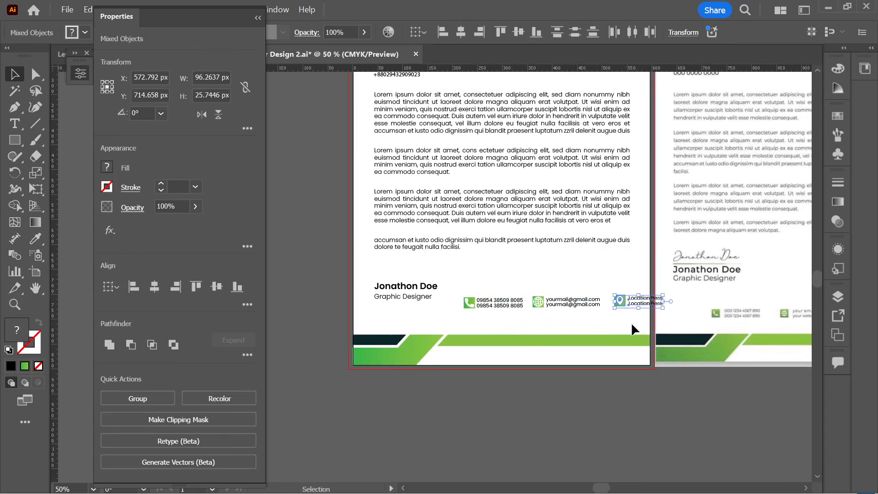
key(ctrl+g)
click(599, 327)
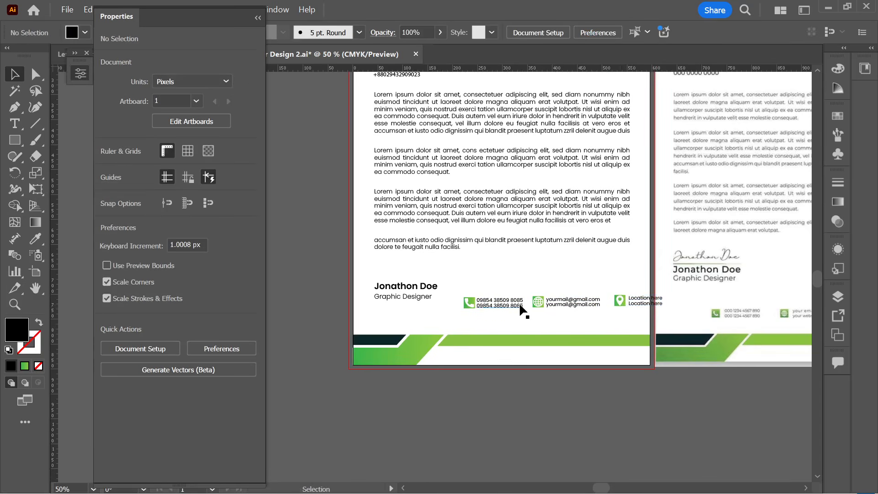
- Group the contact row and move it down and to the left
click(608, 307)
key(ctrl+g)
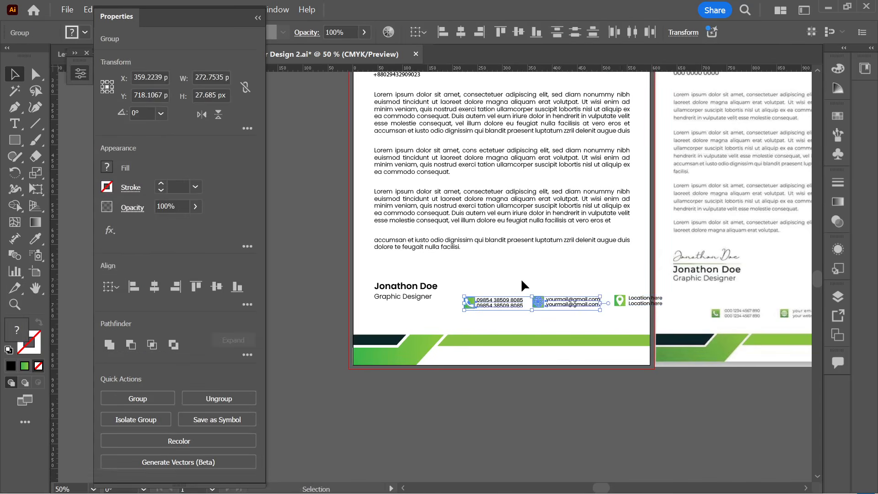
click(583, 306)
click(633, 312)
drag(633, 311, 548, 318)
- Scale the contact row down to about 310 px wide above the footer band
scroll(555, 320, right, 2)
scroll(544, 307, right, 4)
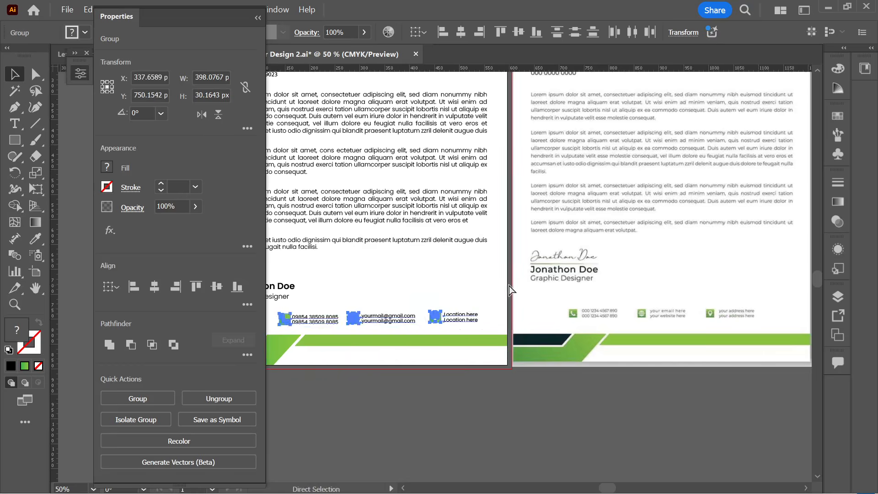
scroll(538, 287, down, 1)
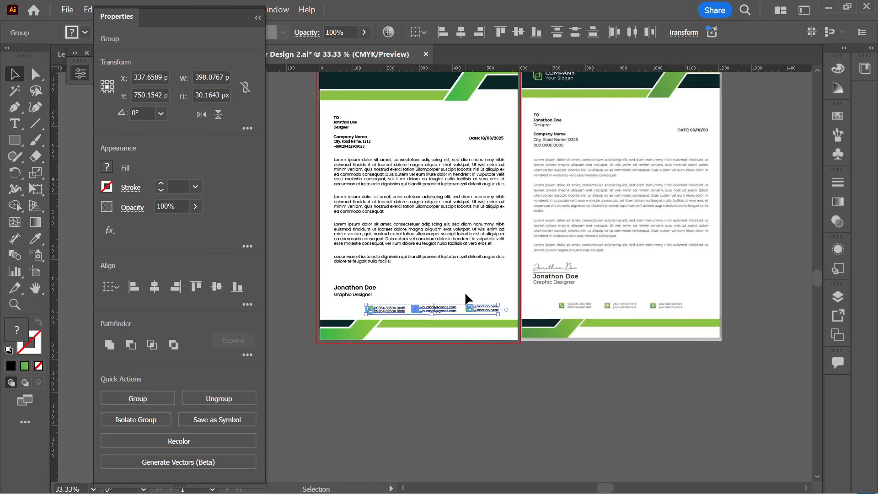
scroll(426, 325, up, 2)
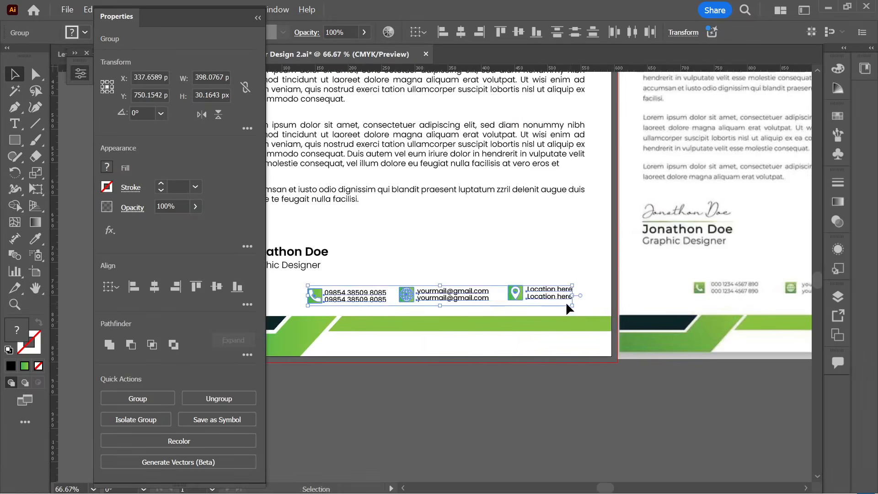
mouse_move(573, 307)
mouse_down()
mouse_move(559, 310)
mouse_move(589, 308)
mouse_up()
click(575, 275)
scroll(575, 276, down, 1)
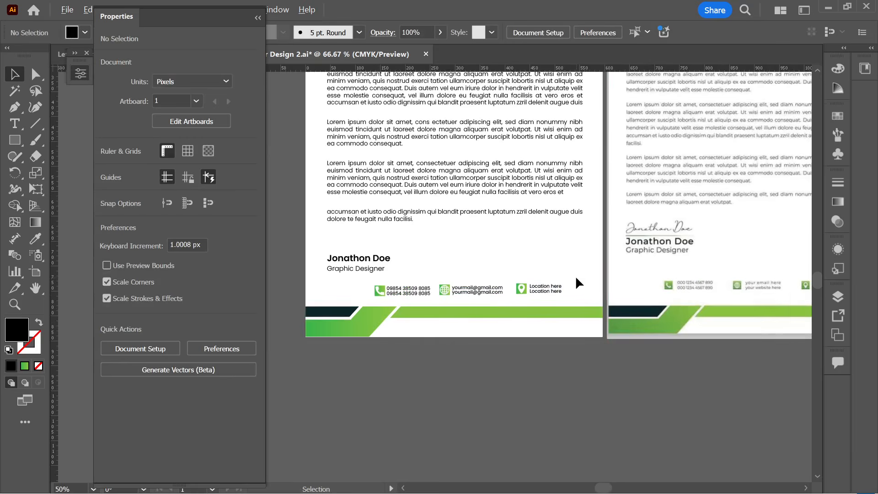
- Move the location and email contacts into the footer row and vertically centre all three
drag(515, 287, 544, 290)
drag(492, 292, 571, 295)
click(497, 300)
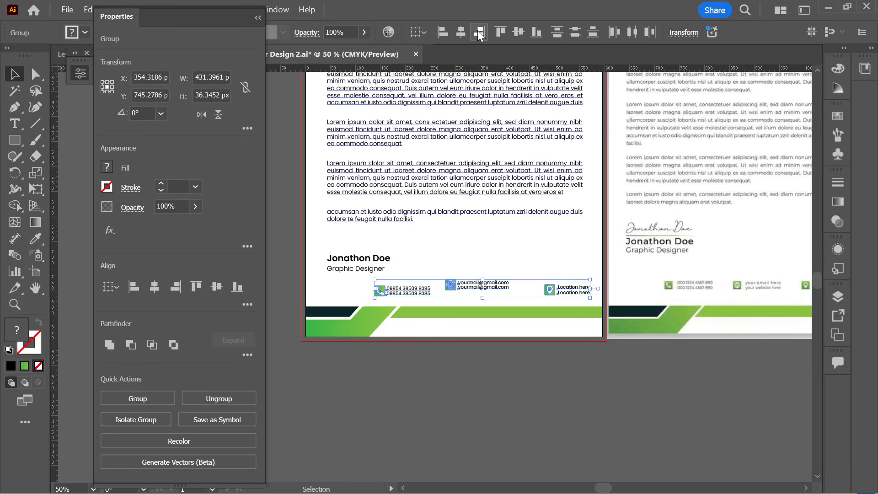
click(259, 19)
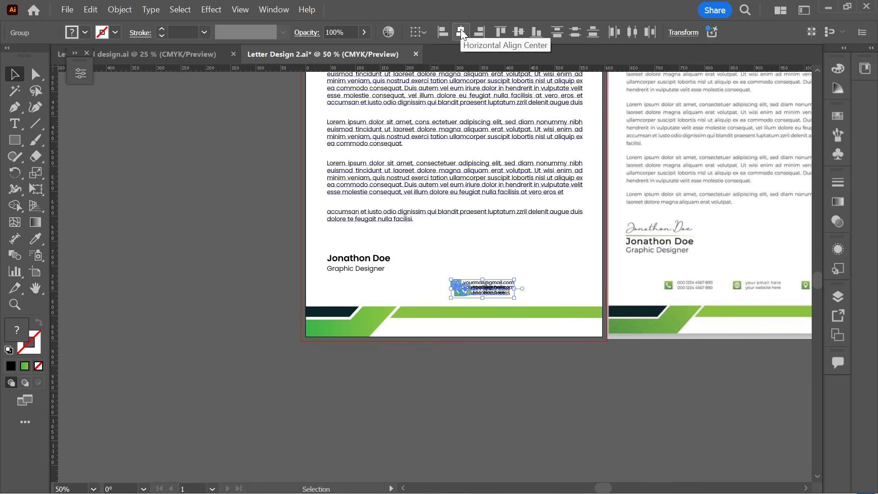
click(521, 34)
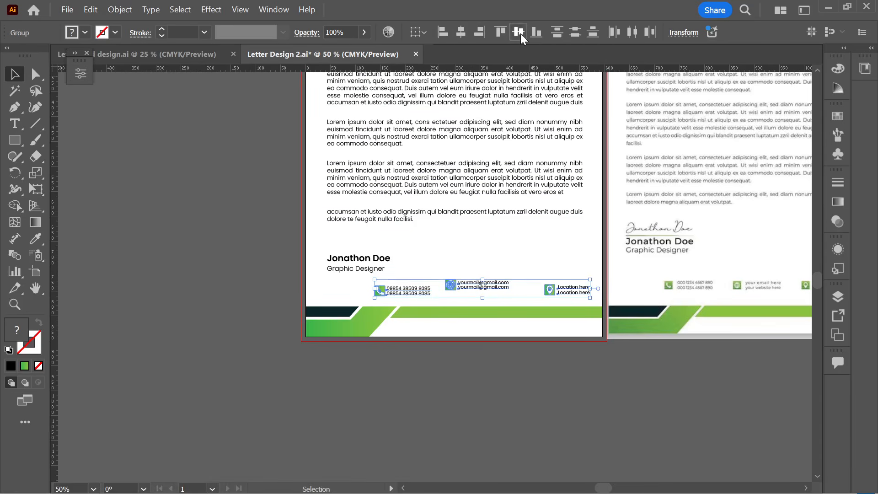
drag(555, 290, 550, 295)
click(515, 312)
- Space the phone, email and location contacts evenly with Horizontal Distribute Center
scroll(515, 311, up, 2)
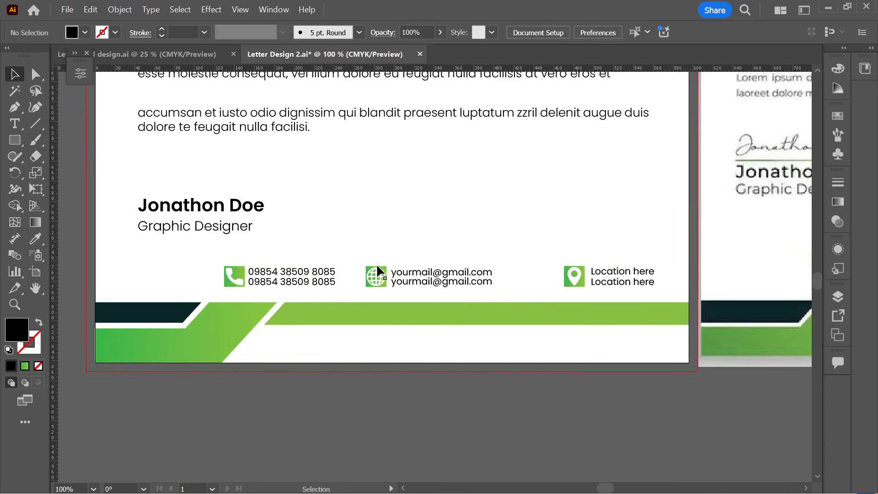
drag(275, 249, 602, 290)
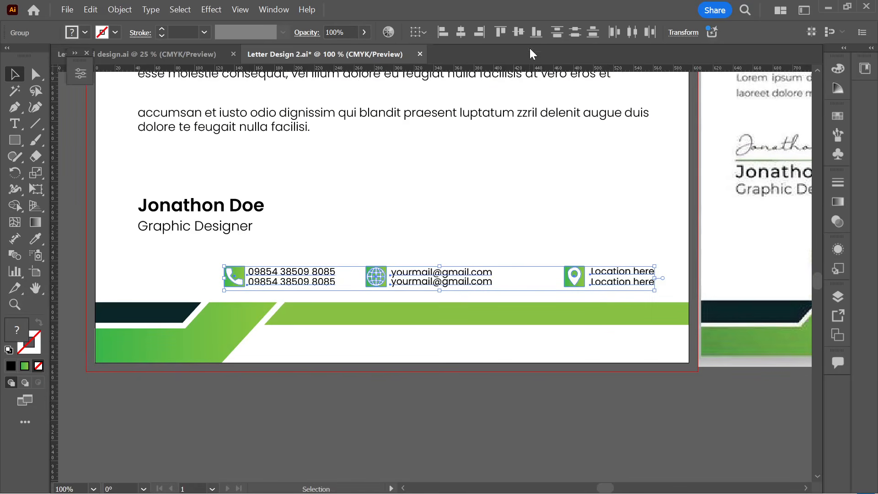
click(631, 32)
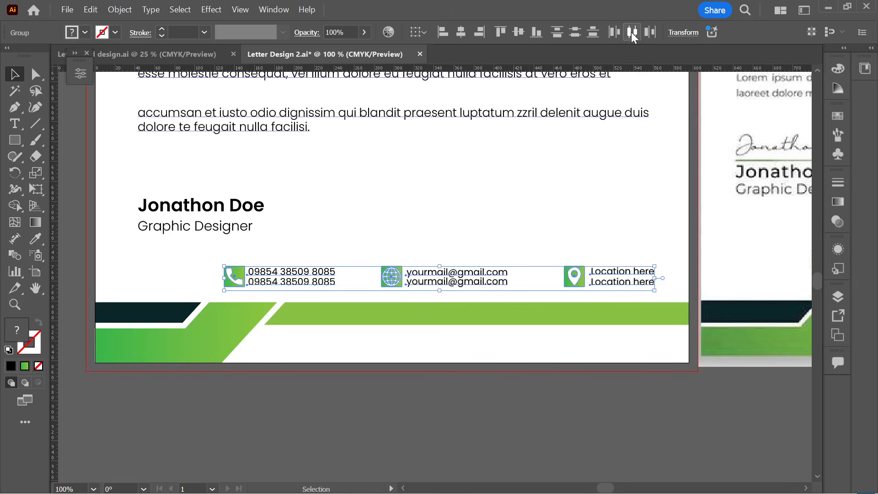
click(355, 237)
scroll(360, 236, down, 1)
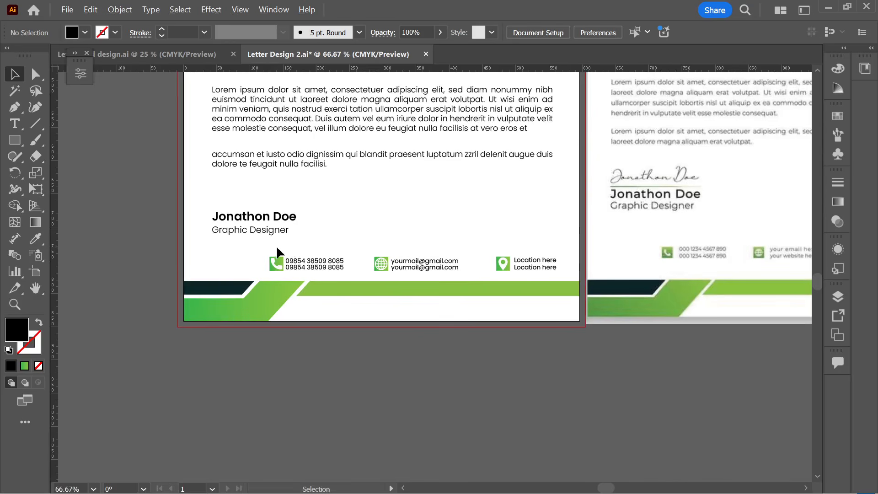
- Centre the contact row horizontally on the letterhead page
drag(277, 249, 532, 268)
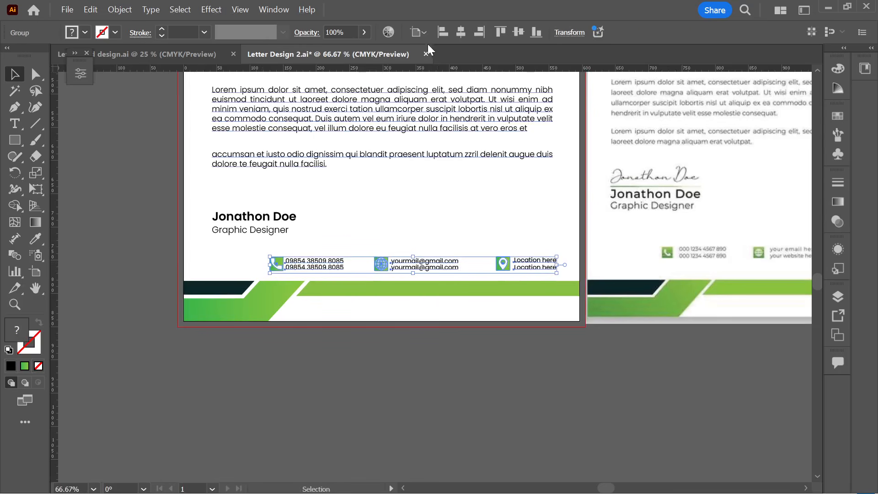
click(461, 32)
click(448, 207)
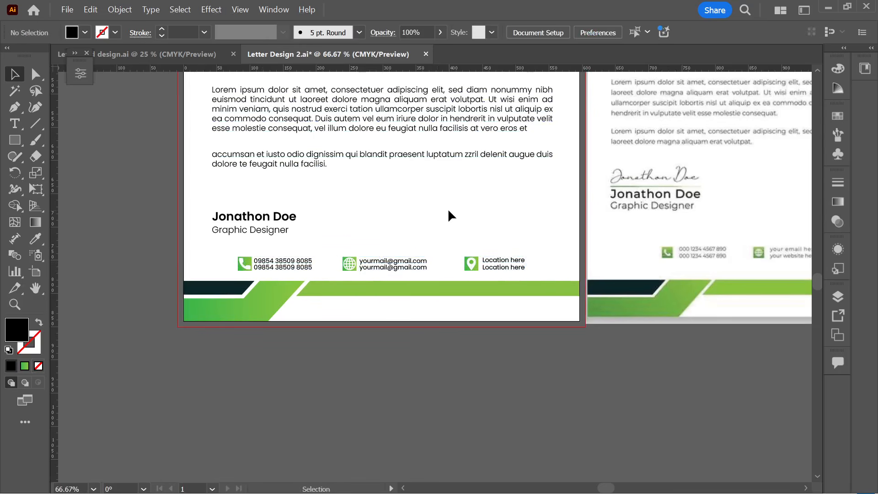
scroll(448, 208, down, 1)
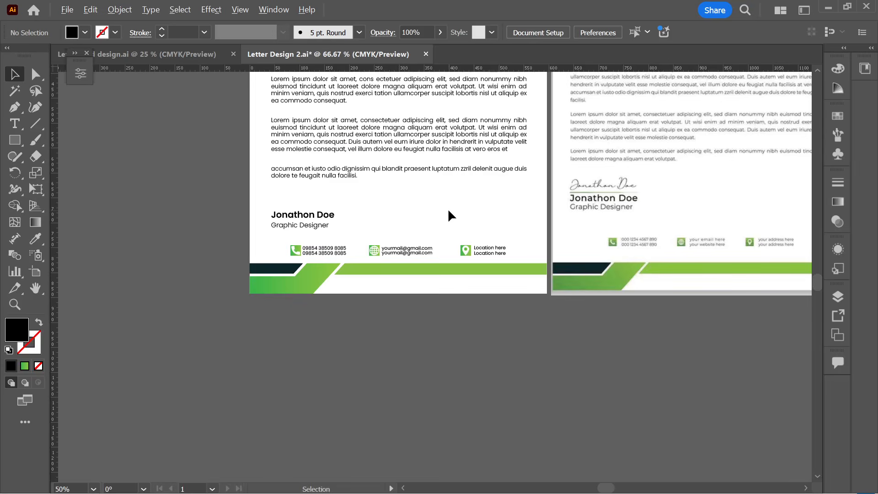
scroll(391, 259, up, 2)
- Ungroup the contact row and shift the phone and email contacts to the right
click(393, 251)
right_click(396, 252)
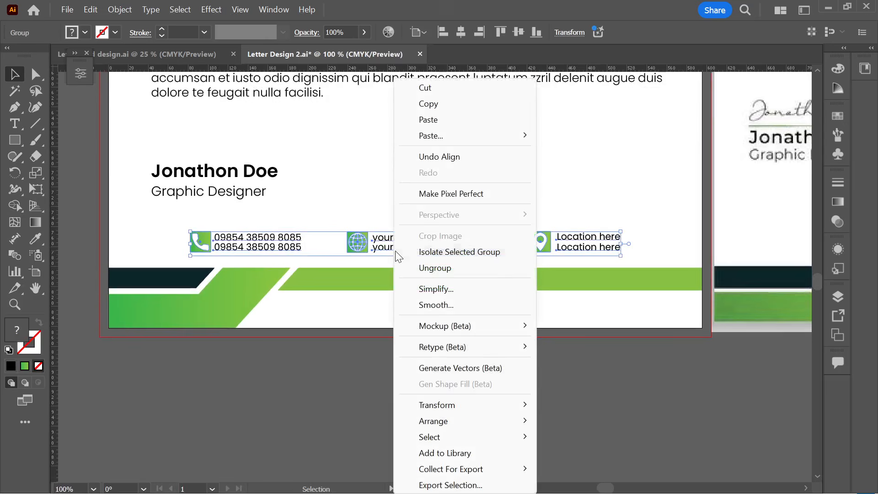
click(435, 268)
click(453, 352)
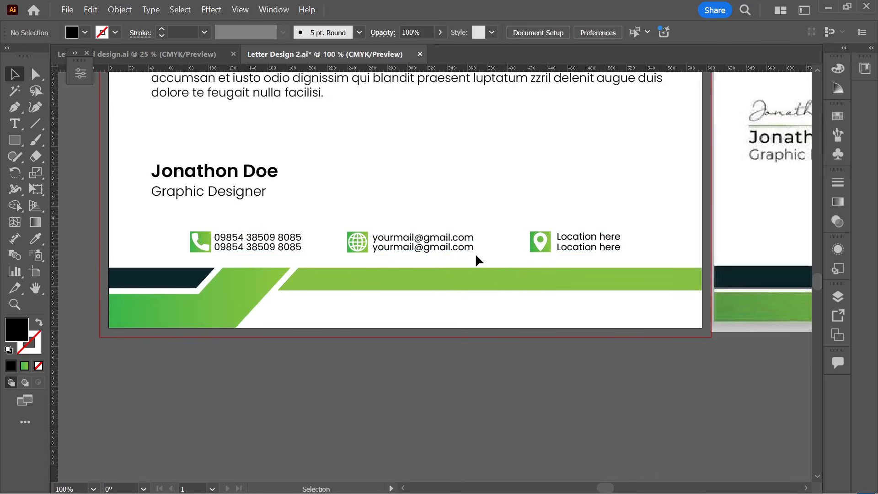
drag(145, 231, 289, 247)
drag(398, 246, 420, 249)
click(284, 221)
- Redistribute the three contact groups evenly and centre the row on the page
drag(280, 215, 545, 256)
click(628, 31)
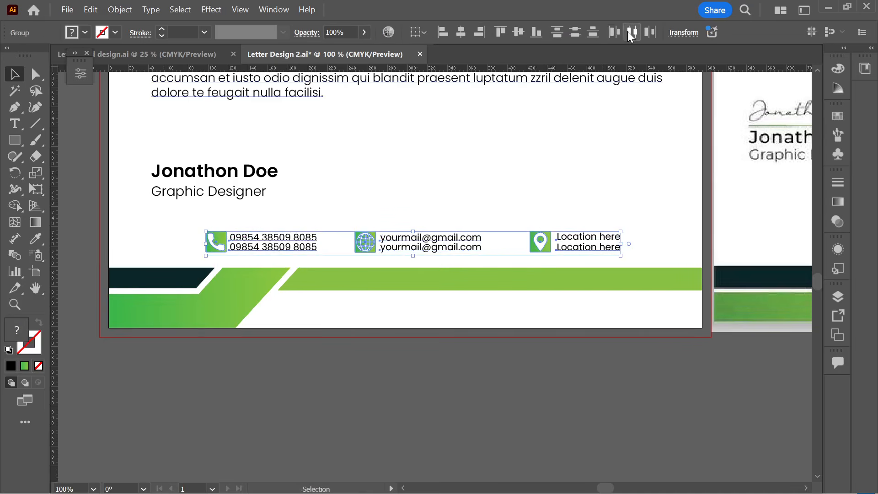
click(458, 156)
drag(203, 215, 558, 254)
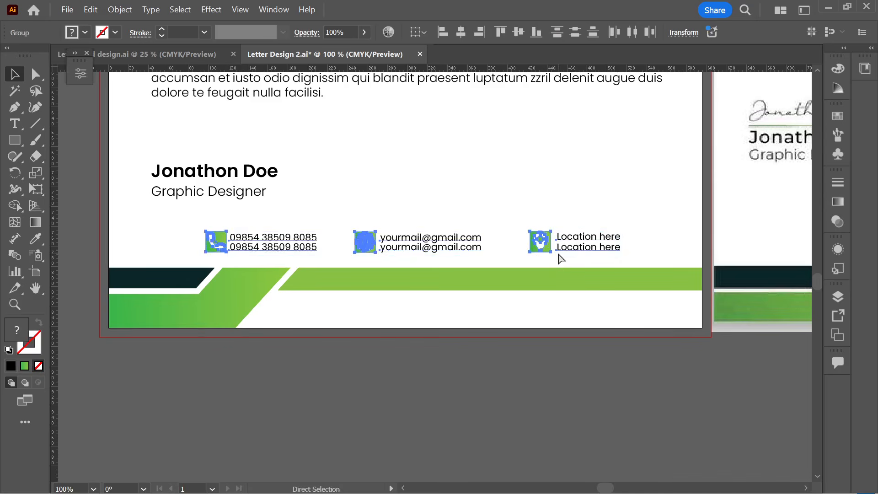
click(458, 32)
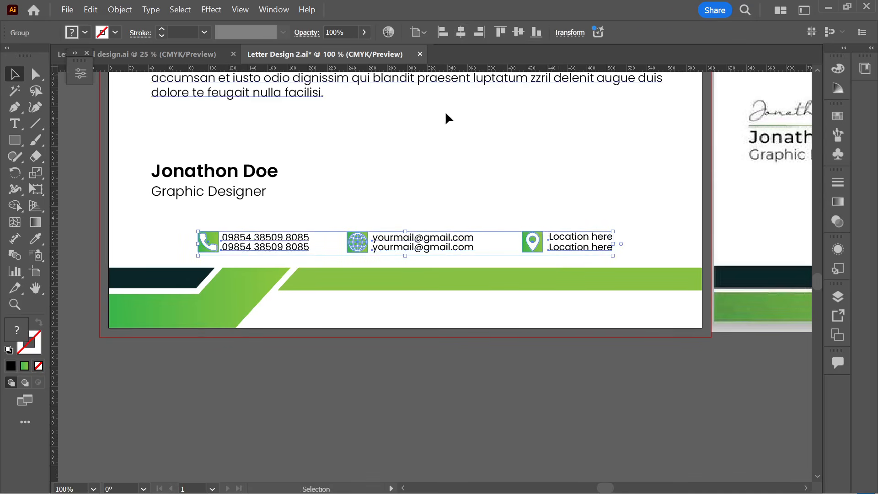
click(439, 157)
scroll(438, 154, down, 2)
scroll(412, 288, up, 3)
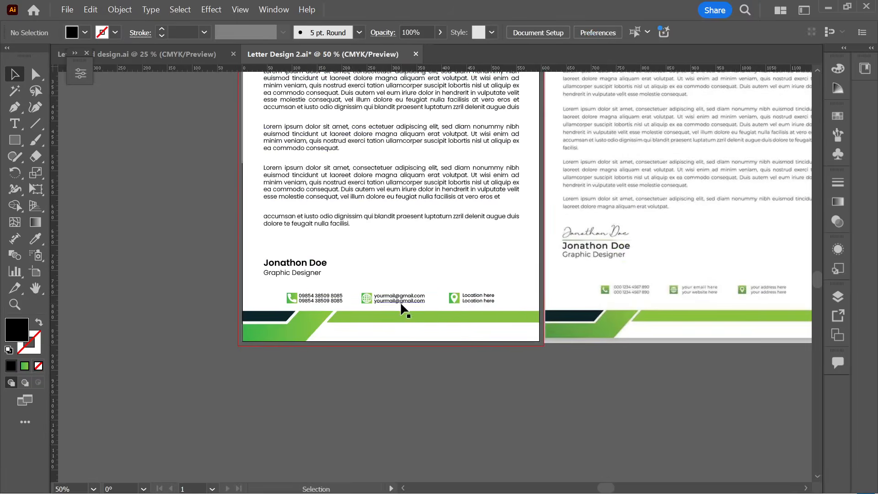
- Nudge the contact row up slightly with the Up arrow key
click(399, 301)
key(Up)
key(Up)
key(Up)
key(Up)
key(Up)
key(Up)
key(Up)
key(Up)
key(Up)
key(Up)
key(Up)
key(Up)
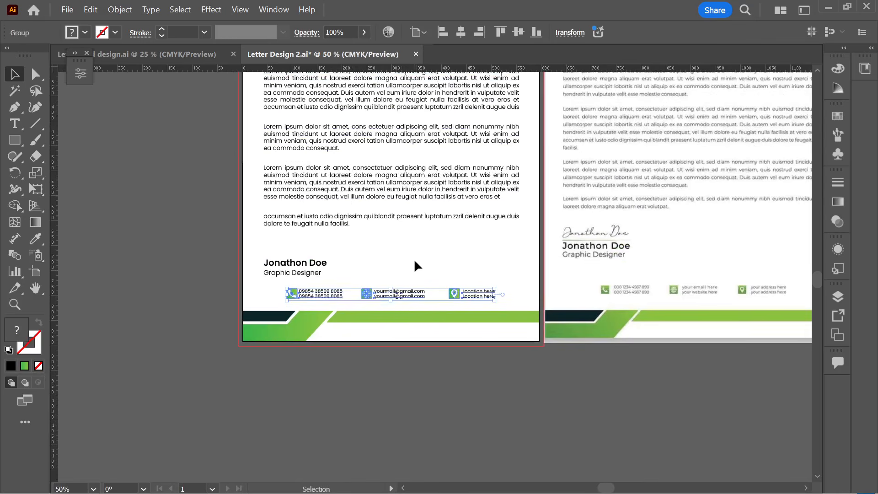
click(416, 257)
scroll(416, 257, down, 1)
drag(416, 256, 367, 327)
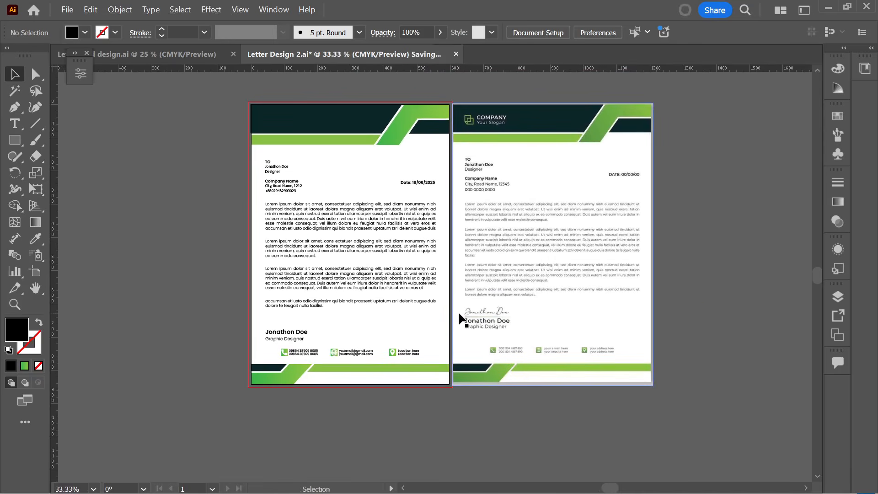
- Save Letter Design 2.ai with Ctrl+S
key(ctrl+s)
scroll(456, 124, up, 3)
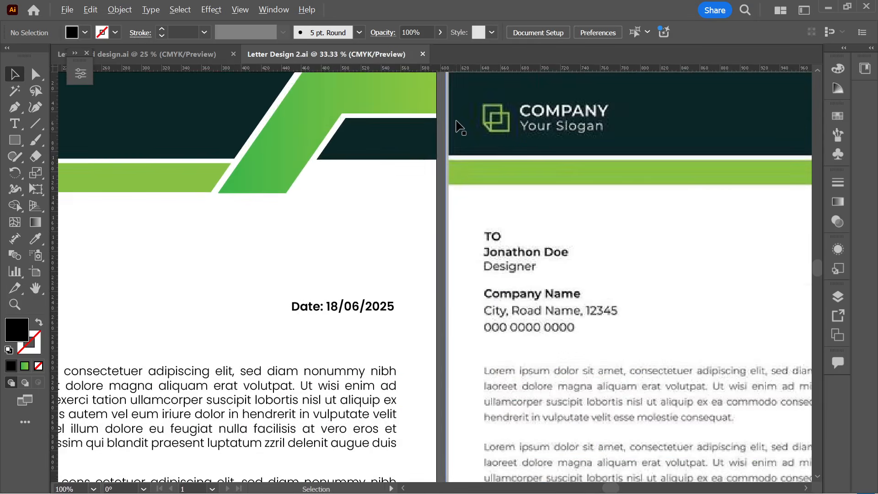
scroll(529, 201, down, 1)
scroll(155, 183, down, 1)
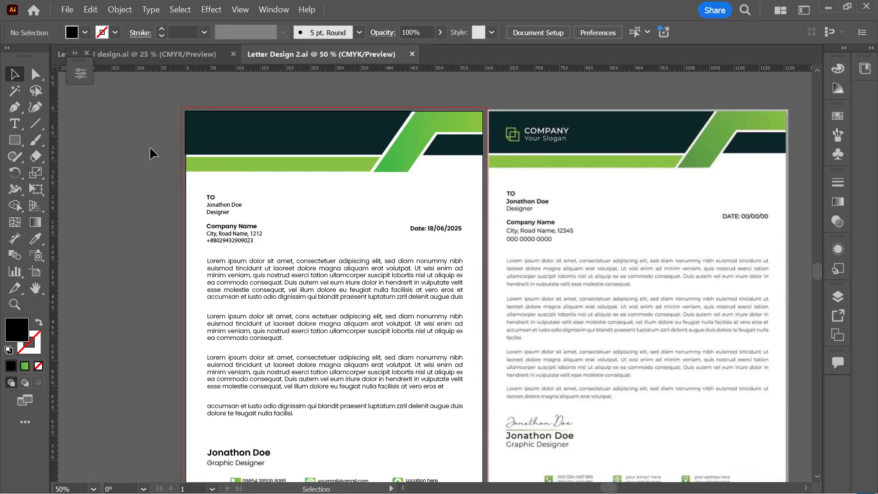
scroll(216, 147, up, 1)
drag(224, 136, 288, 158)
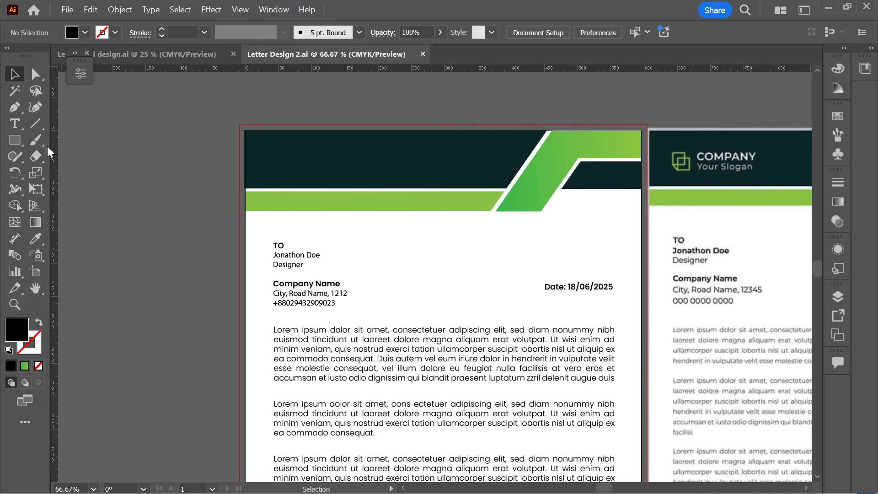
- Place a new text object on the pasteboard beside the letterhead with the Type tool
click(23, 141)
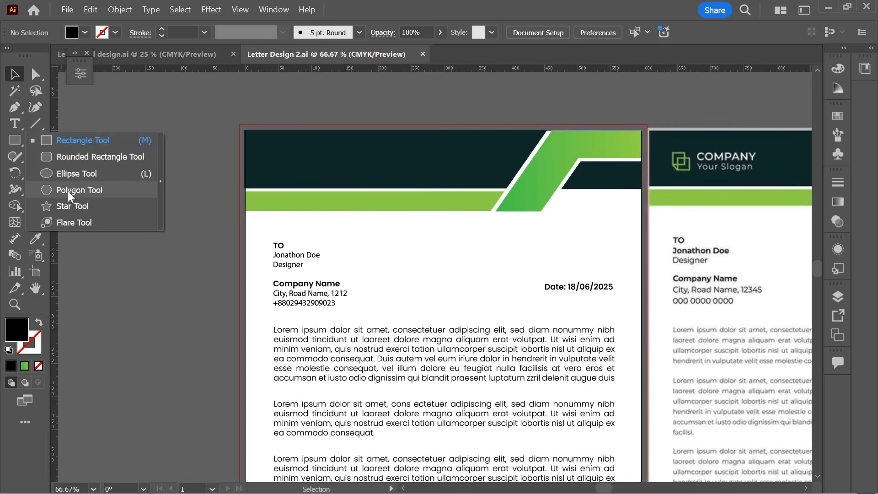
click(86, 109)
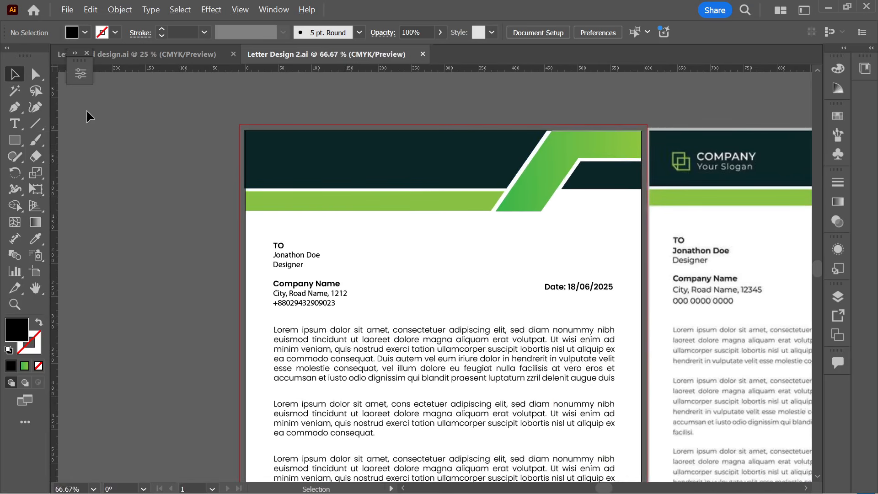
click(13, 125)
click(109, 142)
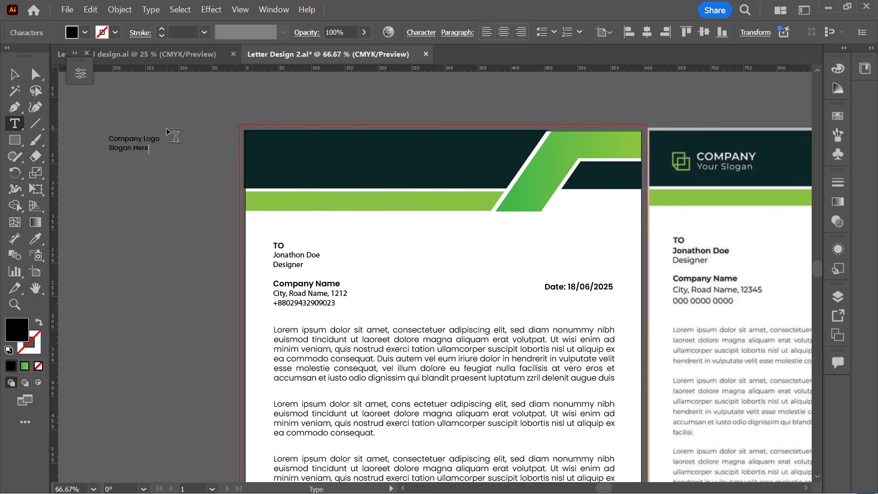
- Draw a hexagon to the left of the Company Logo / Slogan Here text with the Polygon tool
click(14, 74)
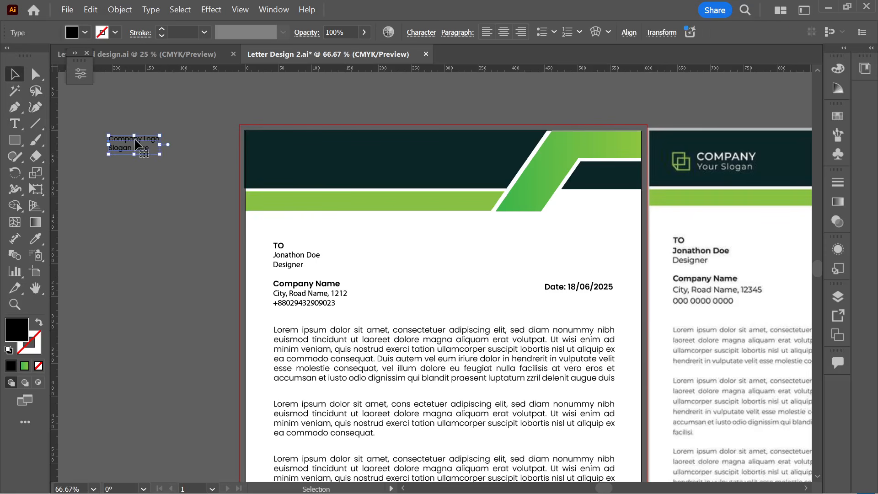
scroll(135, 145, up, 3)
drag(130, 147, 266, 216)
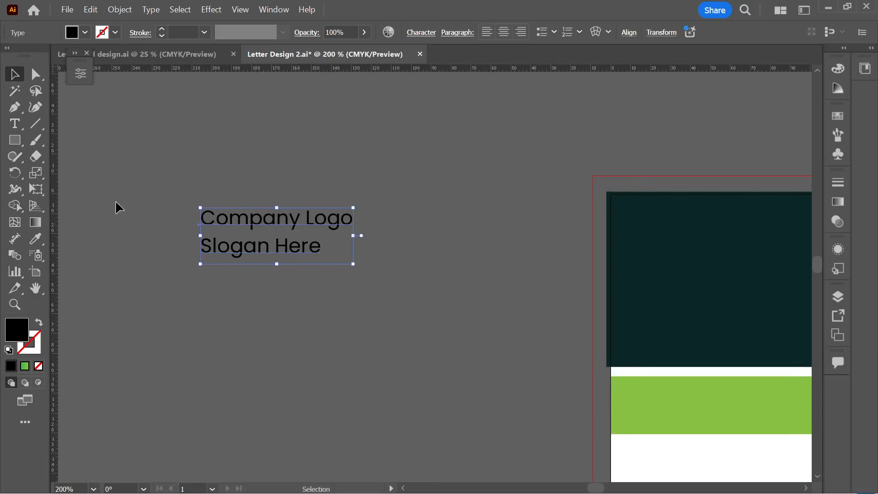
drag(9, 140, 64, 196)
drag(122, 224, 144, 248)
- Fill the hexagon with white and move it closer to the text
click(14, 74)
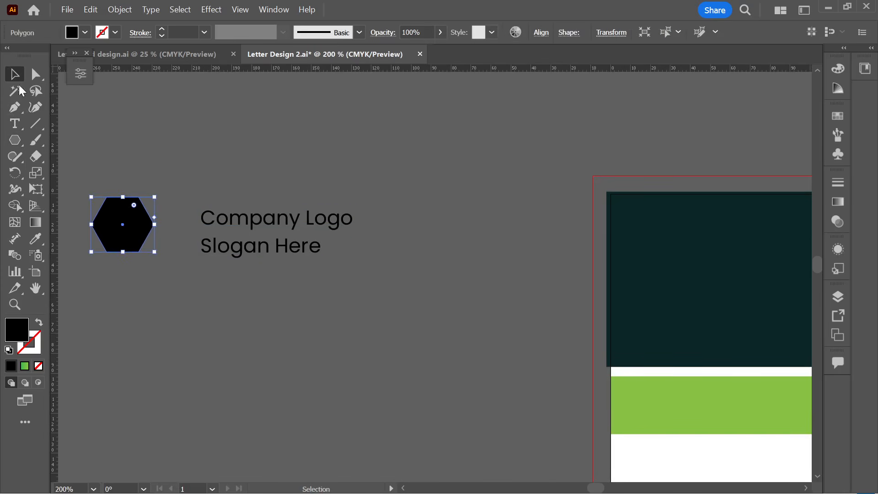
click(85, 32)
click(28, 83)
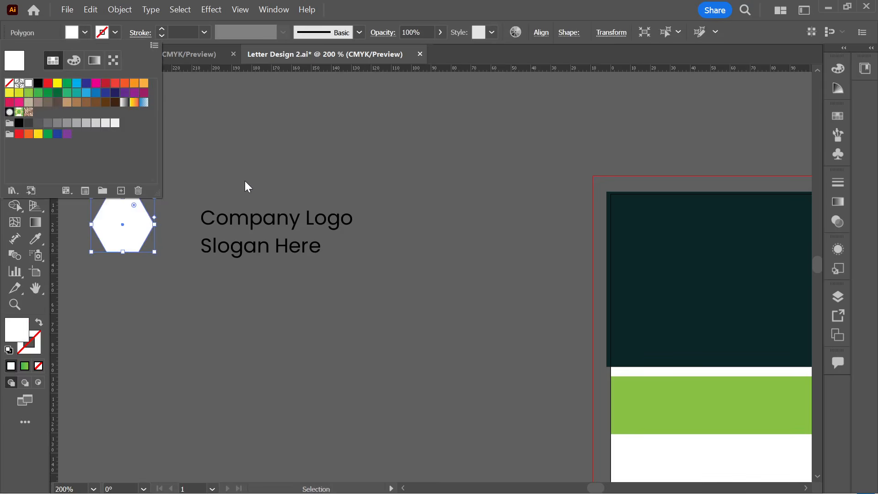
click(180, 214)
drag(129, 232, 158, 237)
click(190, 202)
click(174, 221)
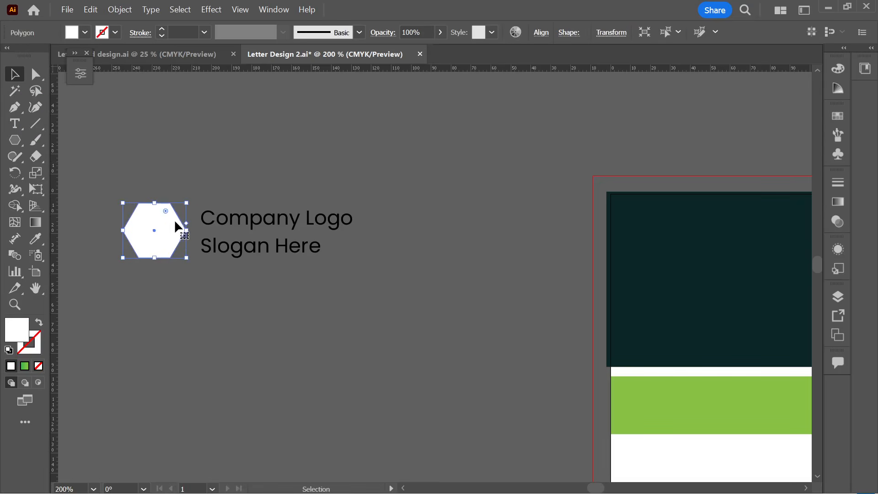
- Select the words 'Slogan Here' inside the logo text block
click(293, 286)
click(268, 247)
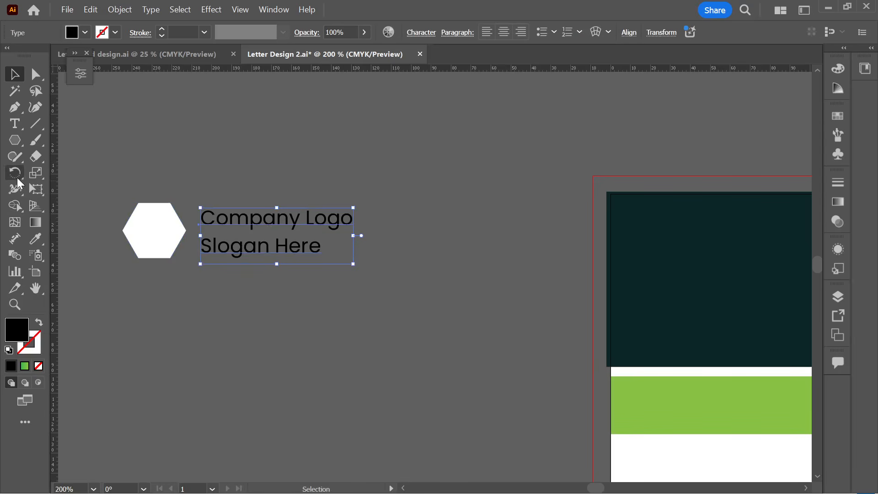
click(20, 131)
drag(201, 249, 345, 255)
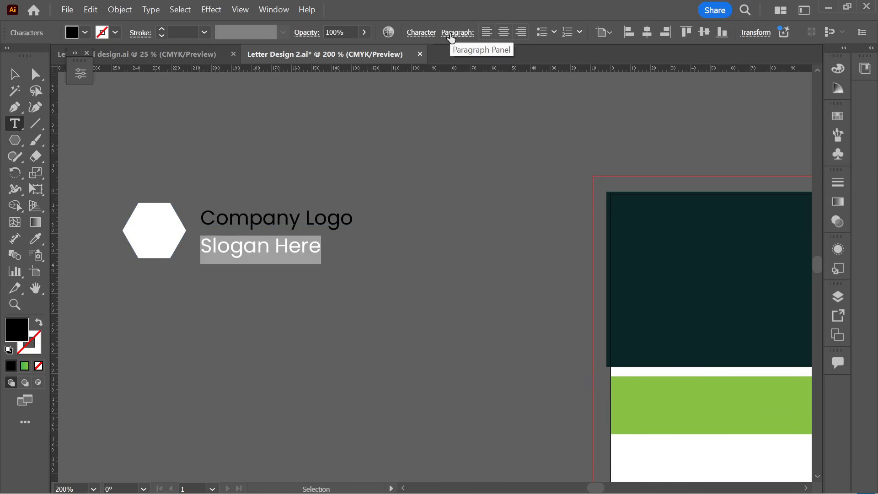
- Set the tracking of 'Slogan Here' to 15 in the Character panel
click(421, 33)
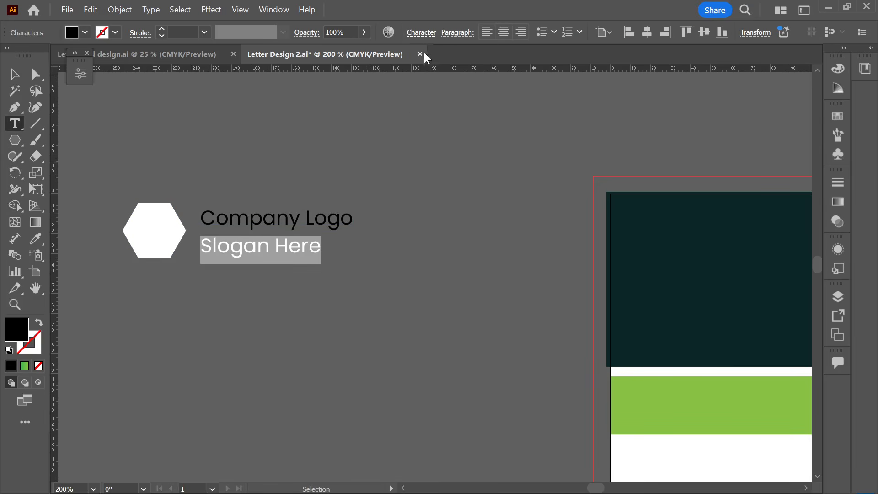
click(396, 112)
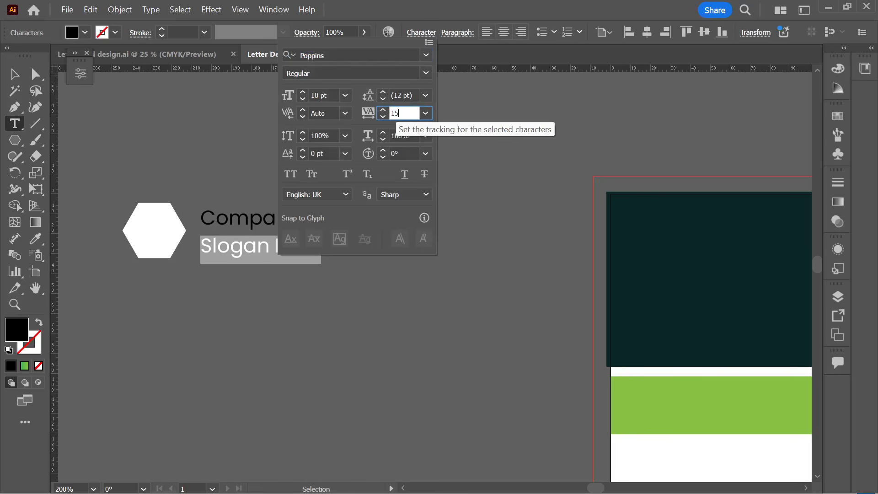
key(Return)
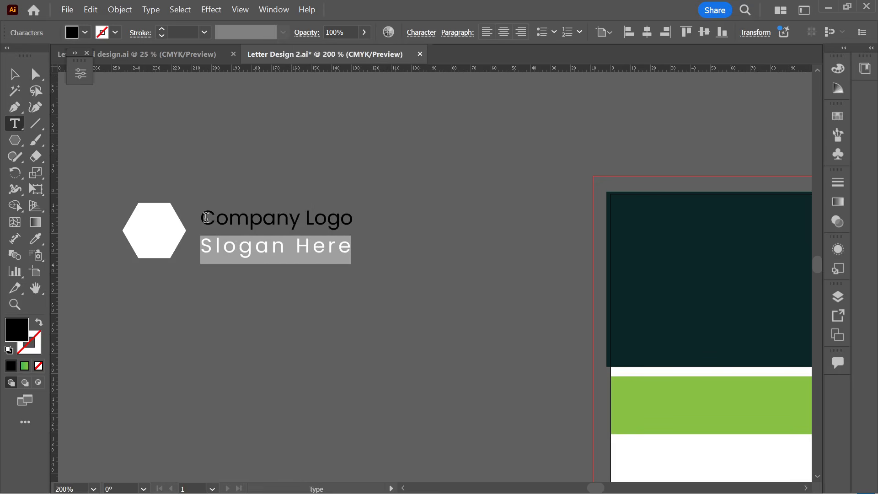
- Change 'Company Logo' to Poppins SemiBold
drag(205, 217, 404, 226)
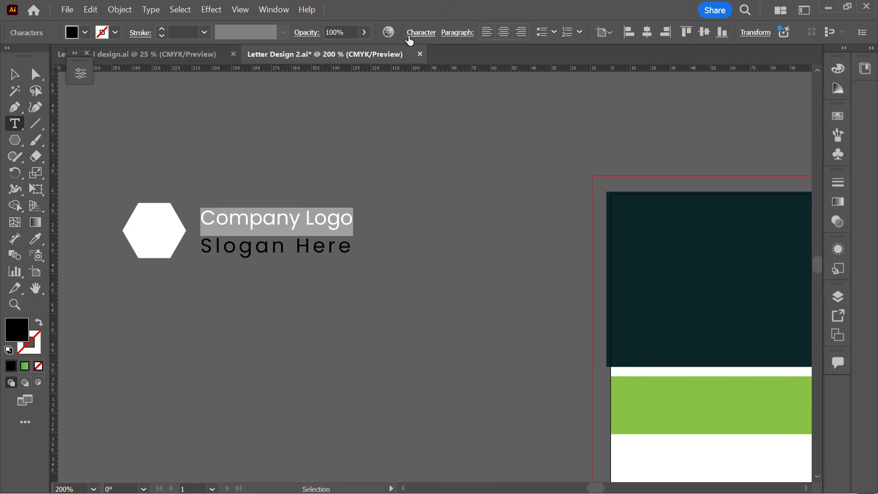
key(ctrl+t)
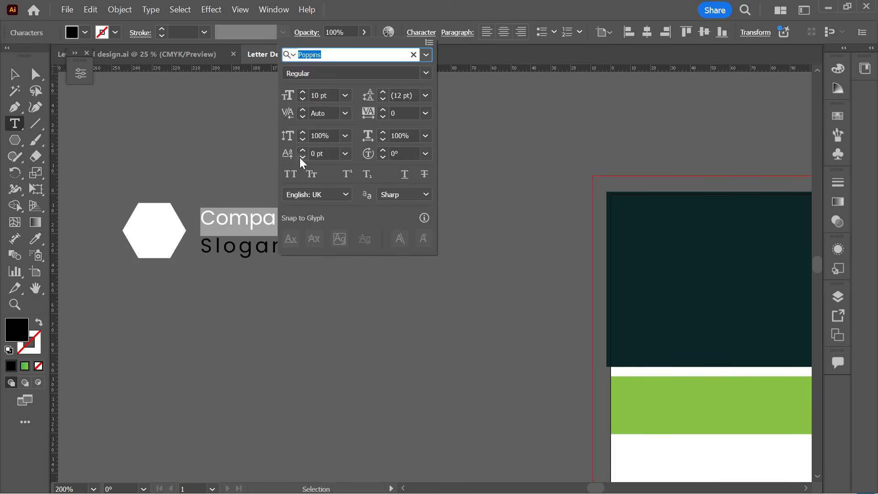
click(426, 73)
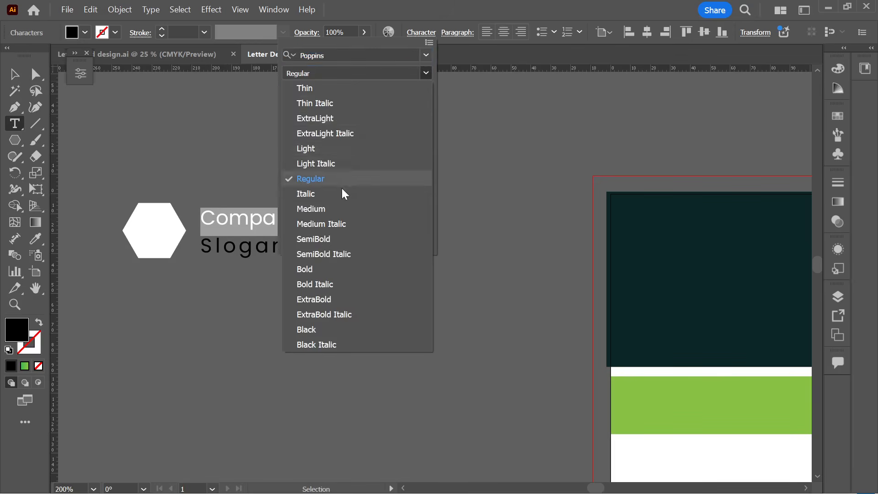
click(334, 249)
click(231, 248)
- Set the space before 'Slogan Here' to -1 pt in the Paragraph panel
click(207, 245)
drag(207, 244, 384, 248)
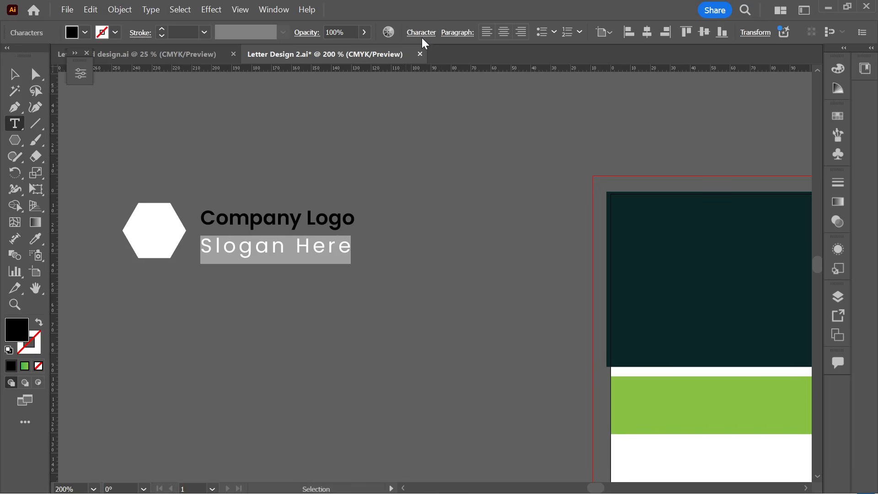
click(457, 32)
click(342, 144)
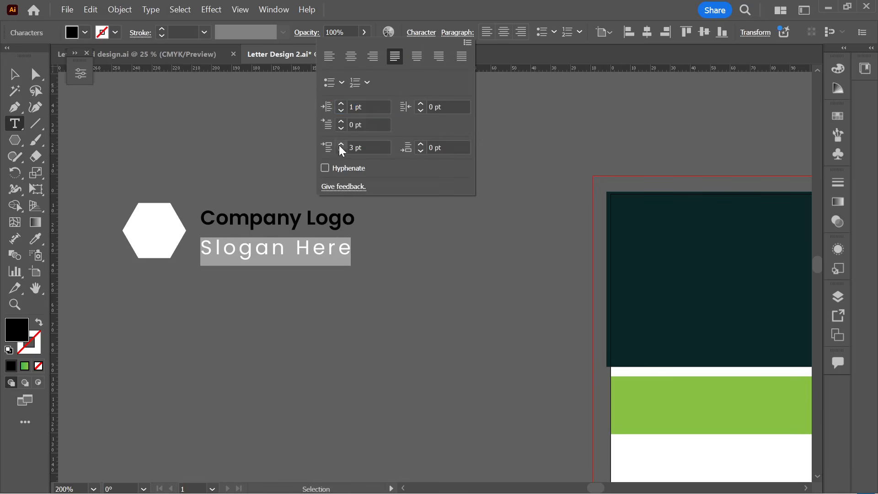
click(342, 151)
click(342, 151)
click(342, 151)
click(342, 151)
click(342, 151)
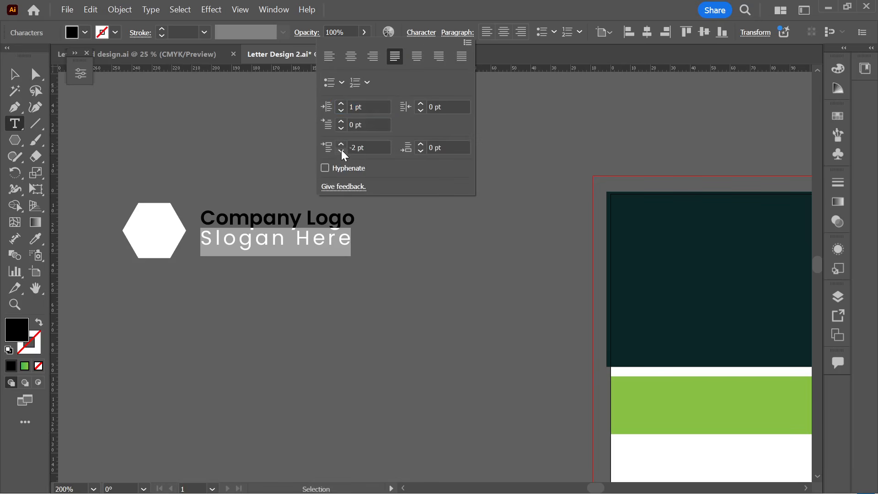
click(342, 145)
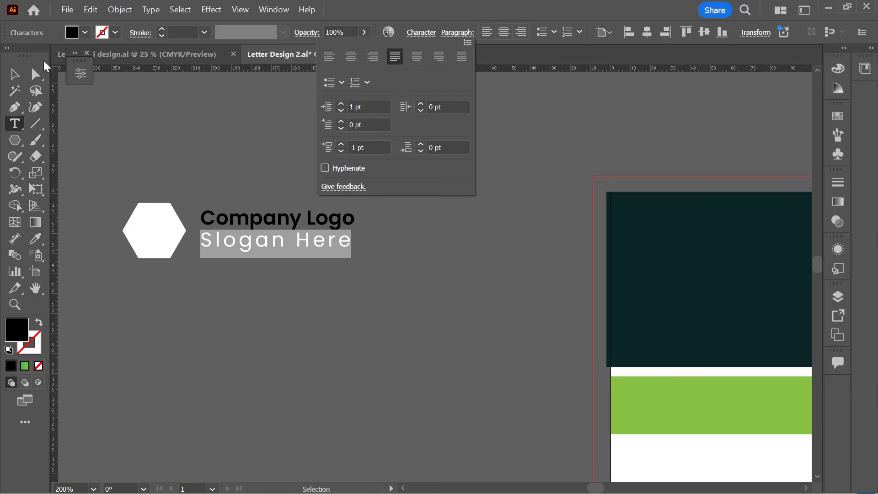
click(141, 114)
click(14, 75)
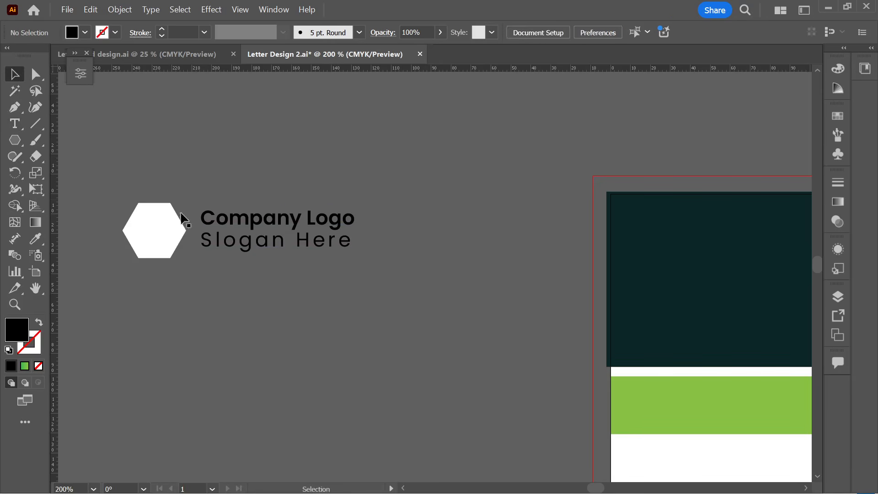
click(247, 247)
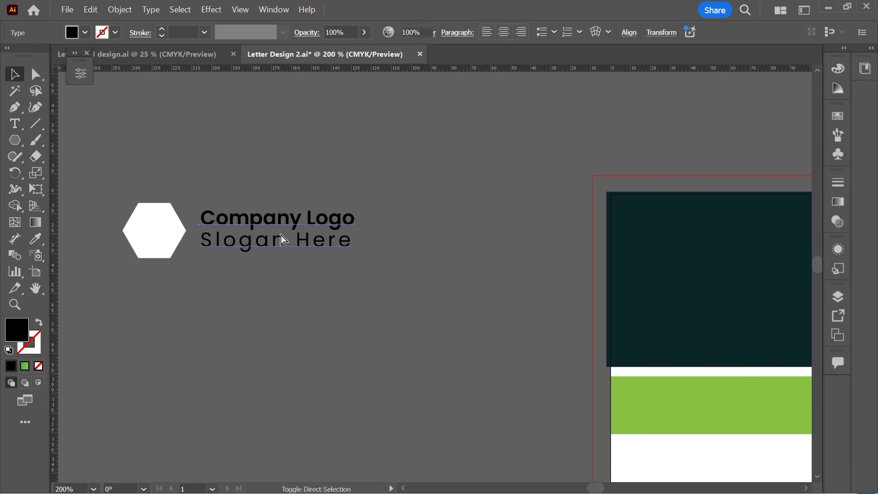
key(ctrl+shift+a)
- Make the logo text white from the Fill swatches
scroll(347, 307, down, 1)
scroll(323, 281, down, 1)
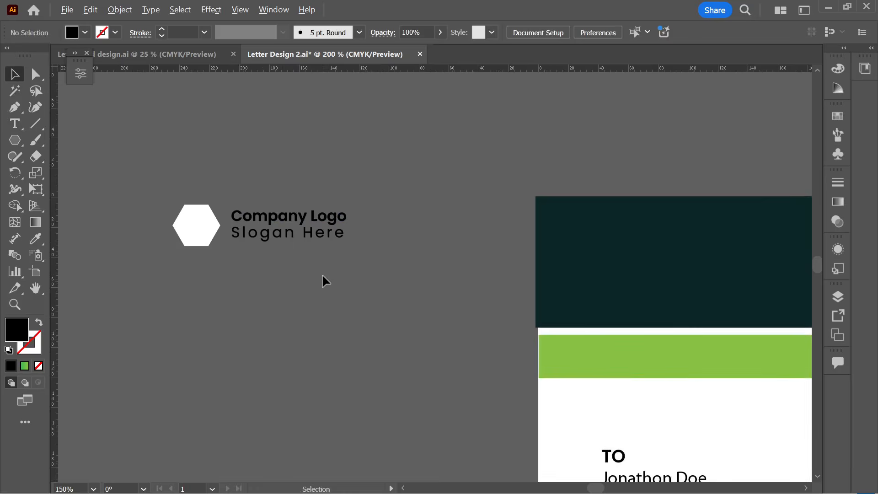
drag(311, 237, 371, 232)
click(353, 294)
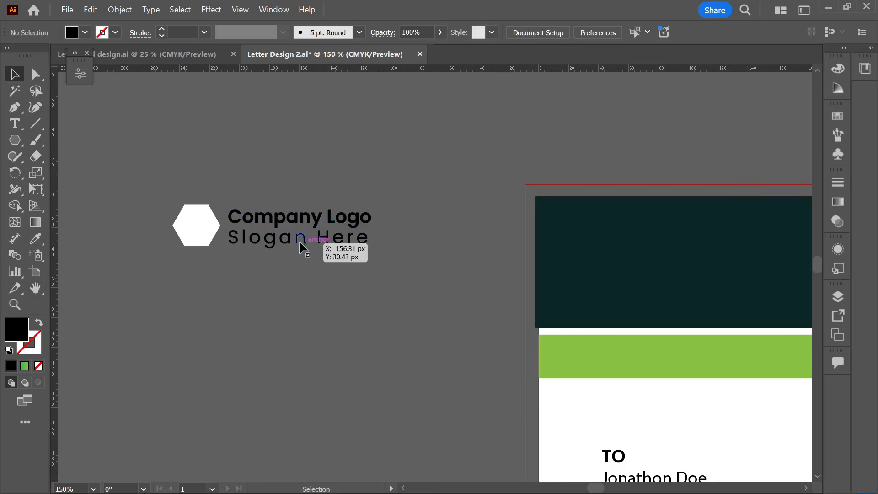
scroll(300, 288, down, 1)
click(270, 249)
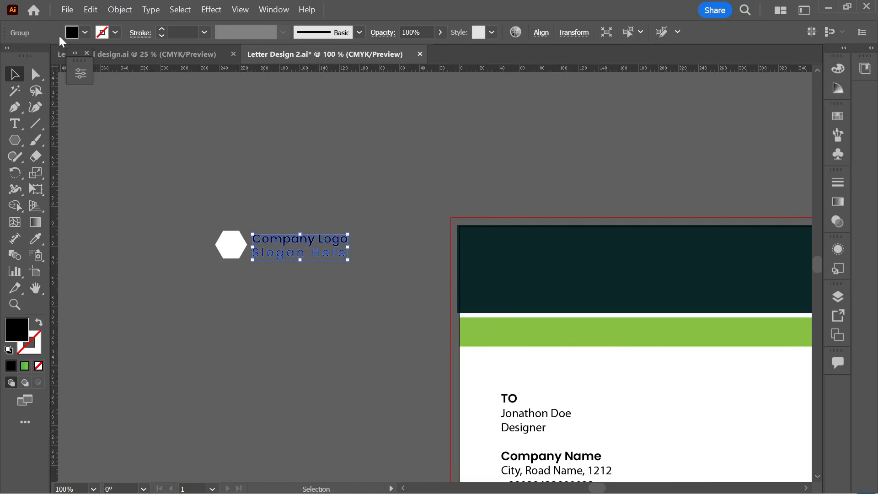
click(85, 32)
click(28, 83)
click(270, 188)
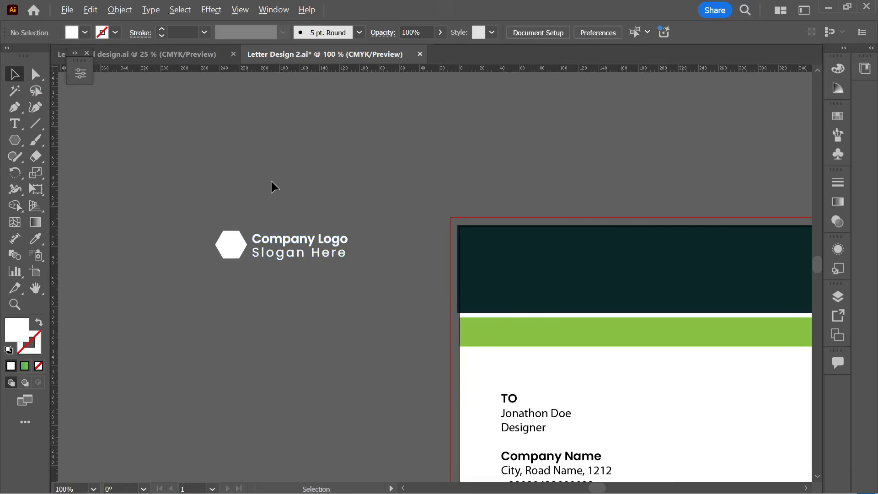
- Apply the header's green gradient to the hexagon with the Eyedropper
scroll(270, 188, down, 2)
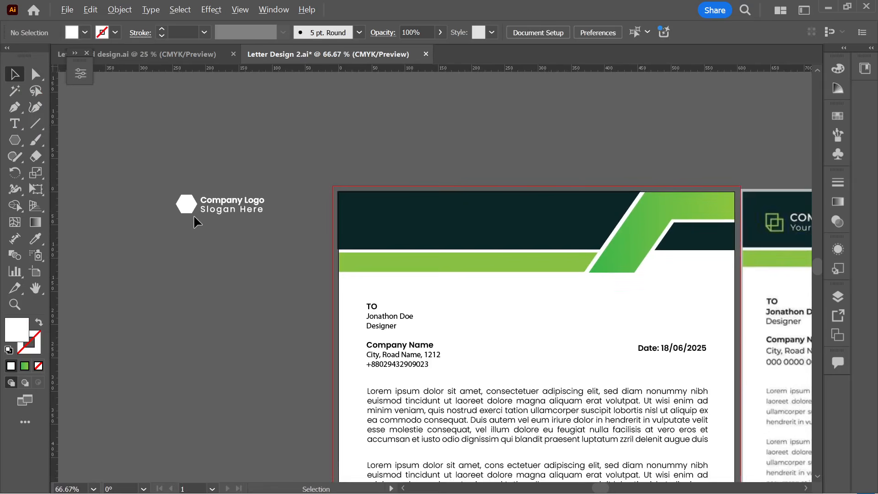
click(187, 204)
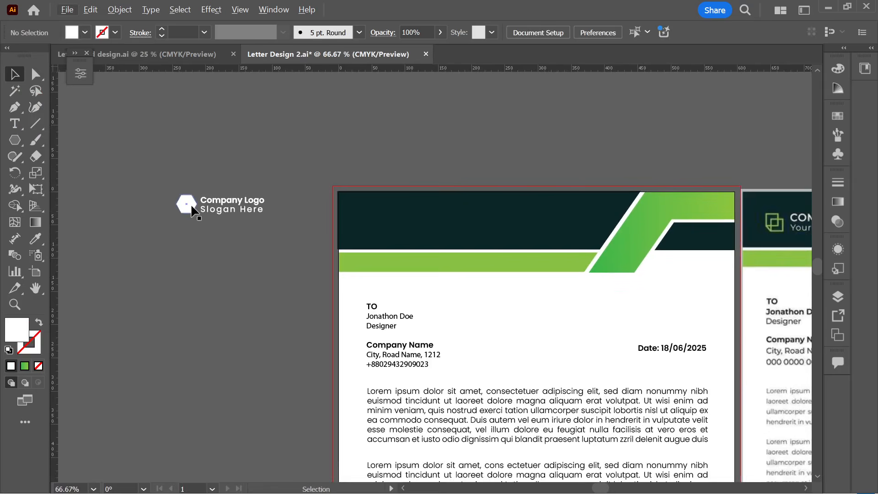
click(43, 237)
click(638, 226)
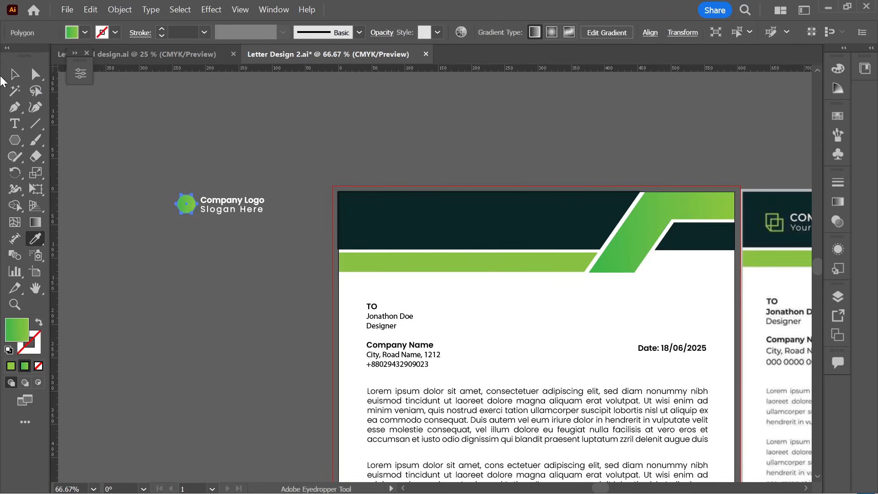
key(v)
click(157, 159)
- Move the logo group onto the first letterhead's dark header band
click(268, 218)
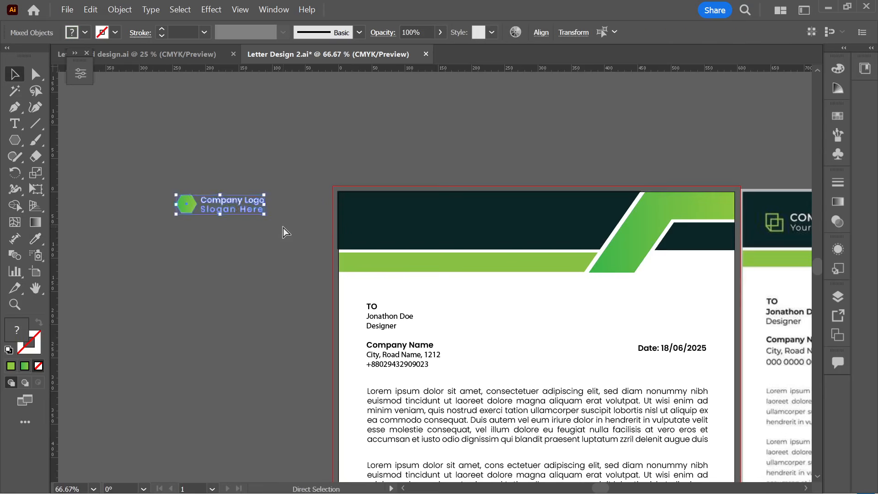
drag(247, 209, 422, 221)
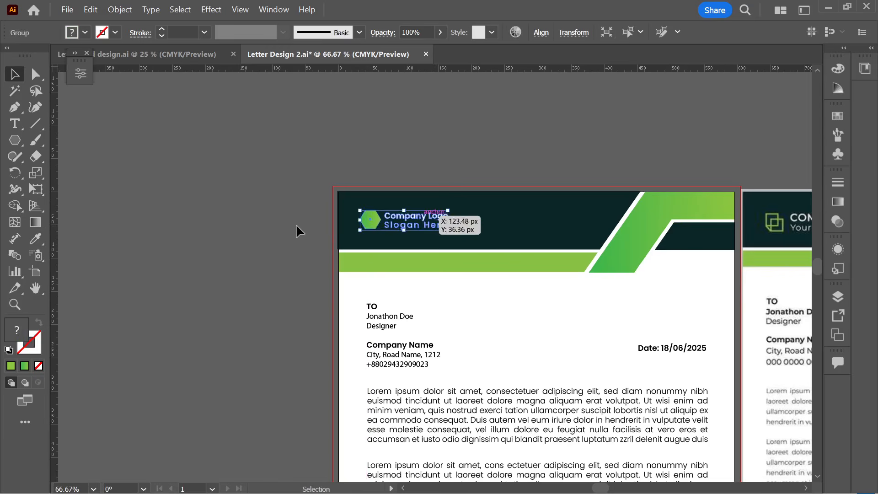
click(283, 226)
scroll(117, 223, down, 2)
- Add a vertical guide at the body text's left edge
drag(59, 229, 412, 246)
scroll(401, 144, up, 3)
scroll(412, 246, down, 3)
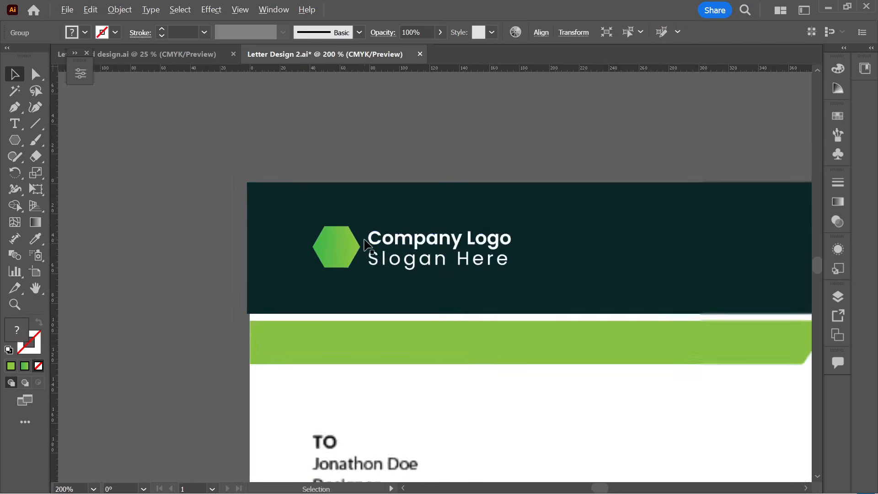
click(212, 265)
- Review the letterhead and save Letter Design 2.ai
scroll(212, 263, down, 5)
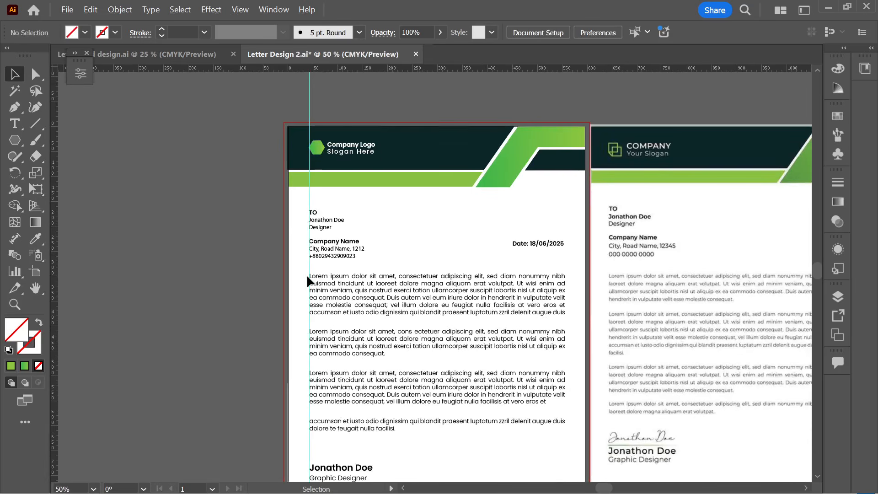
scroll(337, 325, down, 2)
scroll(310, 353, down, 1)
scroll(307, 329, up, 2)
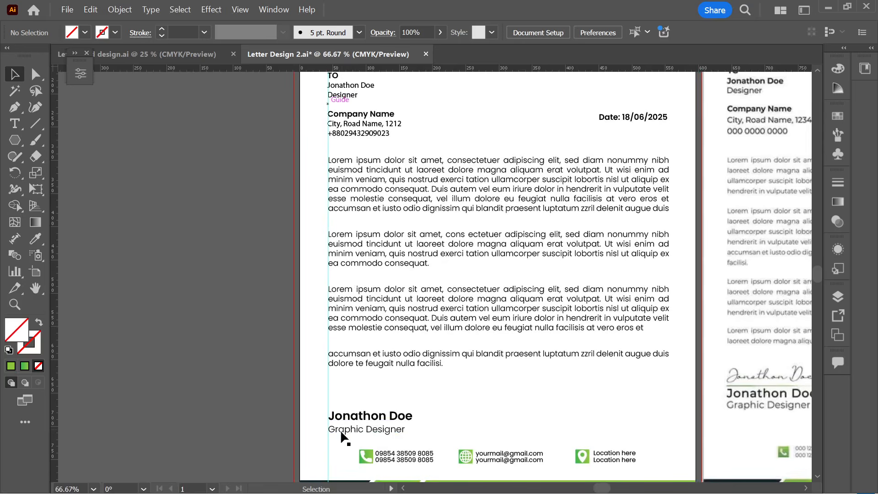
scroll(340, 427, up, 7)
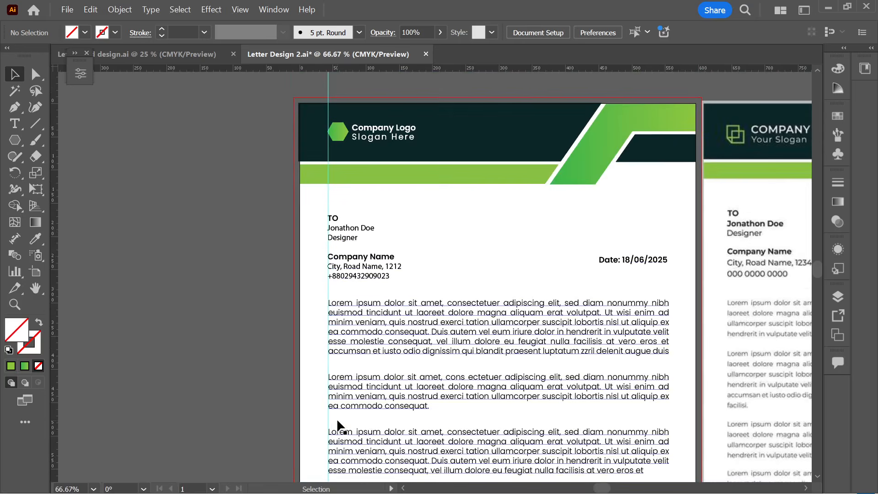
scroll(325, 272, down, 1)
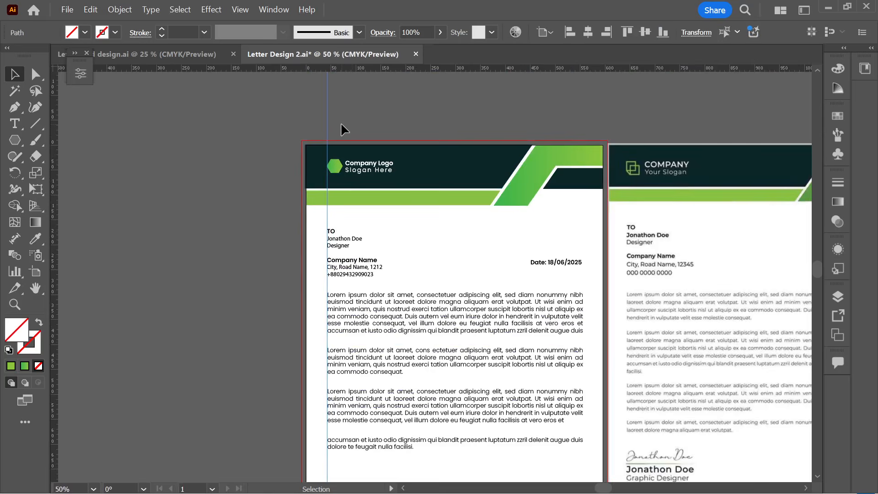
key(ctrl+s)
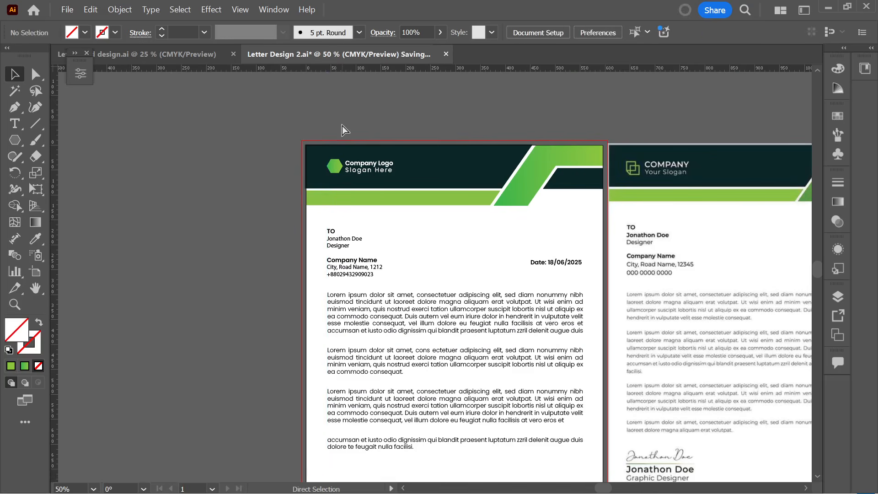
- Delete the reference letterhead image beside the design and save again
scroll(340, 130, down, 2)
click(587, 269)
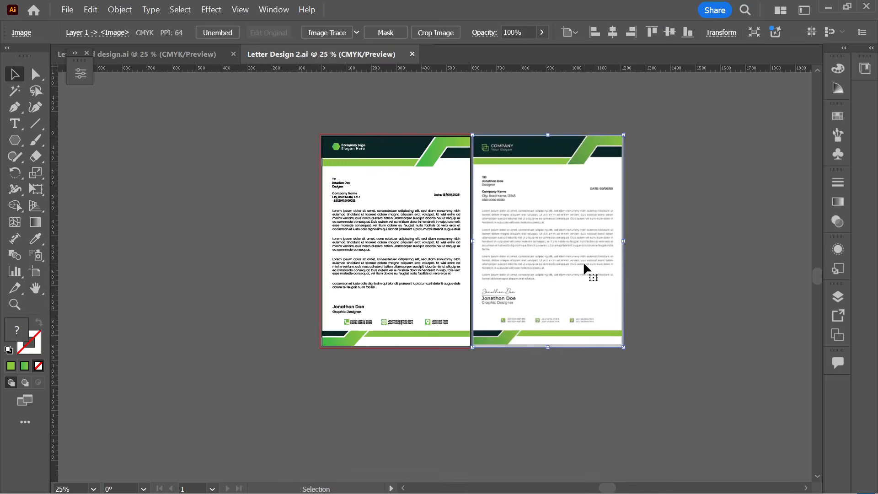
key(Delete)
scroll(364, 295, up, 1)
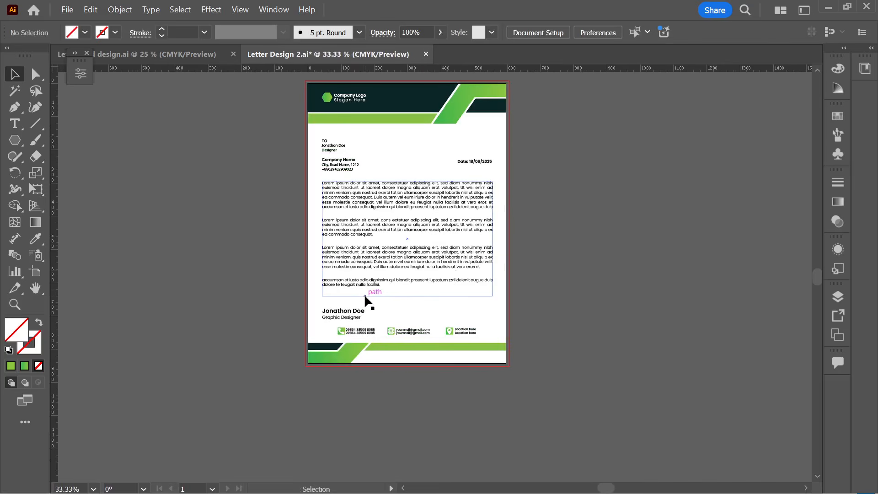
scroll(563, 251, right, 2)
scroll(562, 251, up, 1)
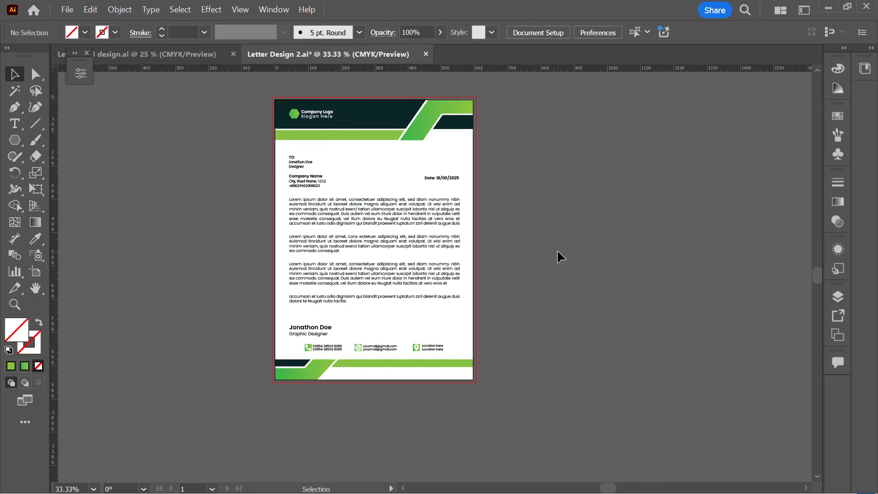
key(ctrl)
key(ctrl+s)
- Export the artboard as JPEG 'Letter Design 2' using artboards, RGB colour, 300 ppi, maximum quality
click(68, 10)
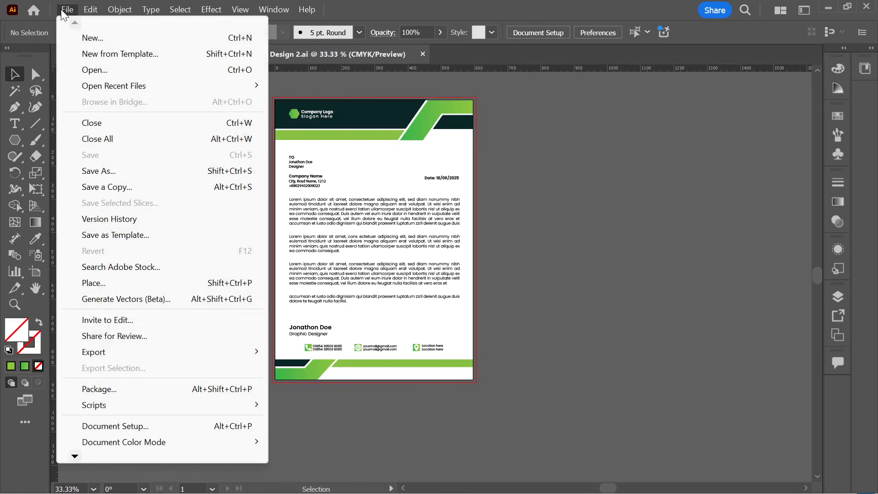
mouse_move(109, 355)
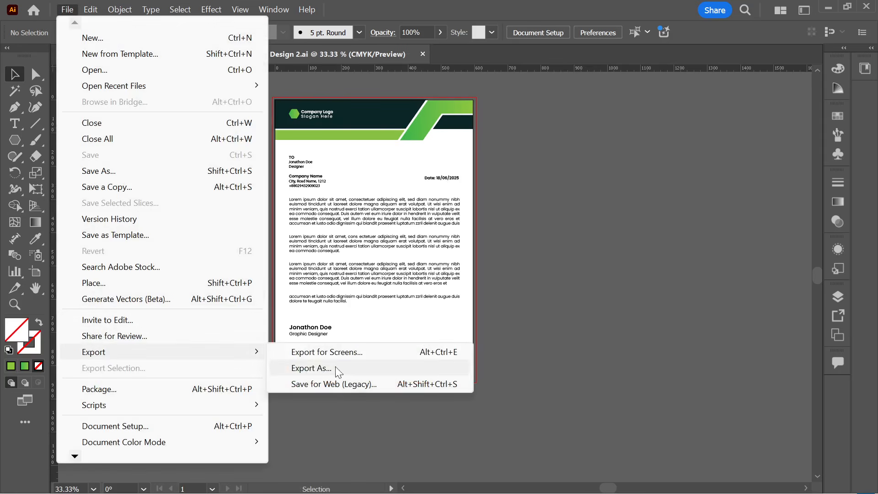
click(351, 368)
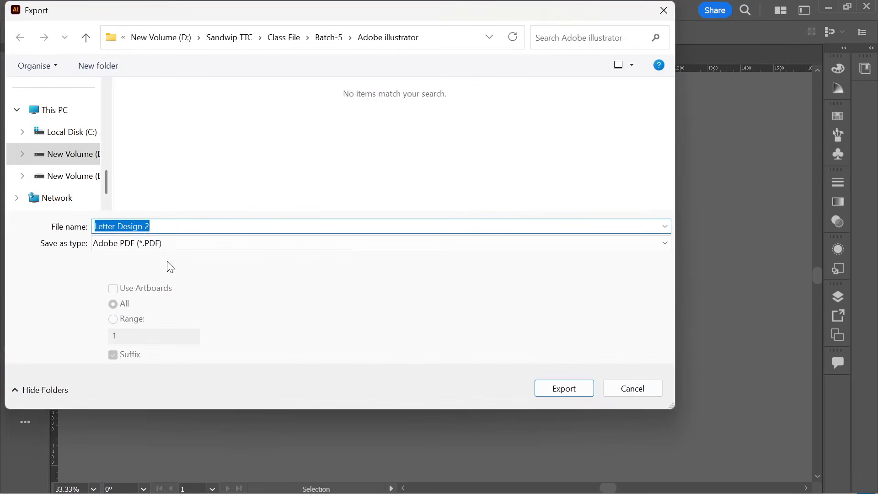
click(142, 247)
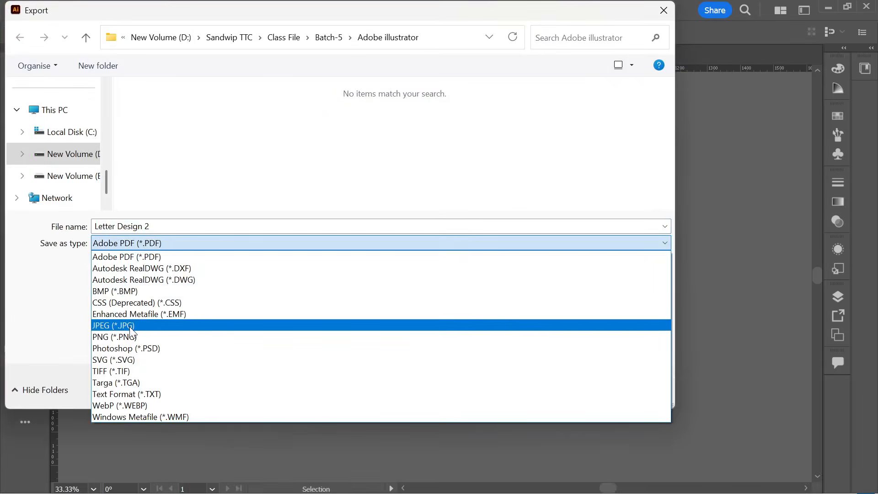
click(133, 328)
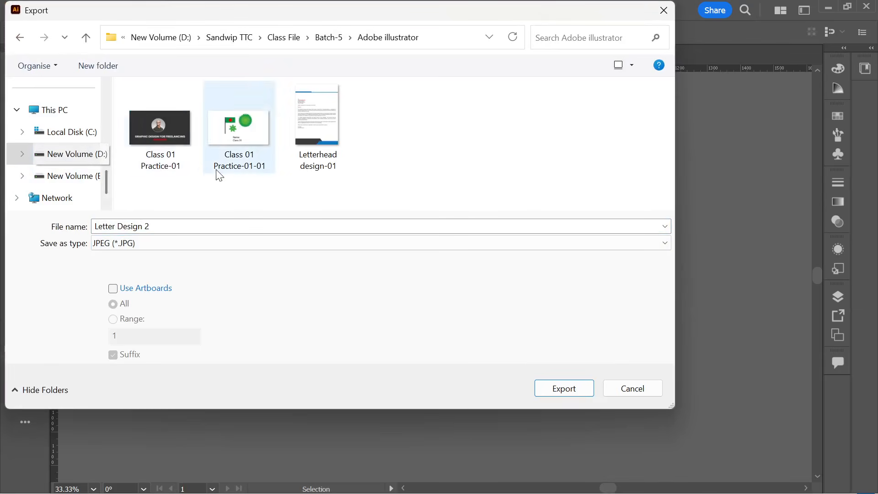
click(112, 288)
click(562, 392)
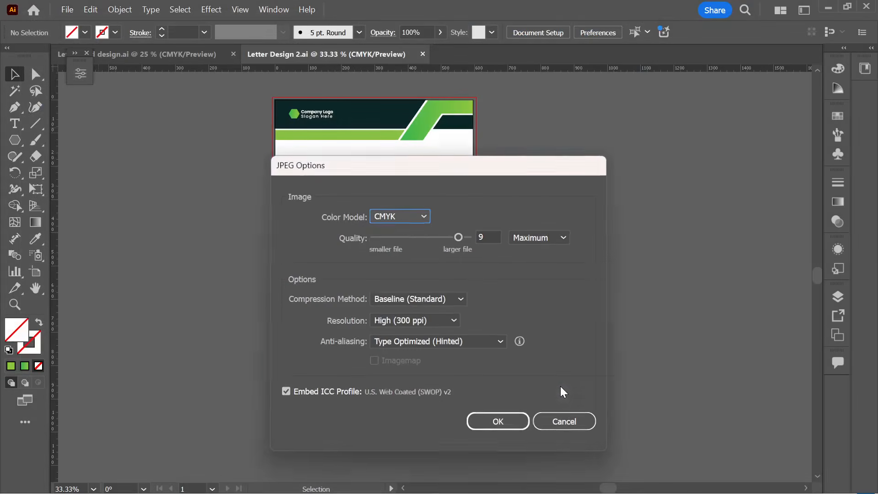
click(399, 219)
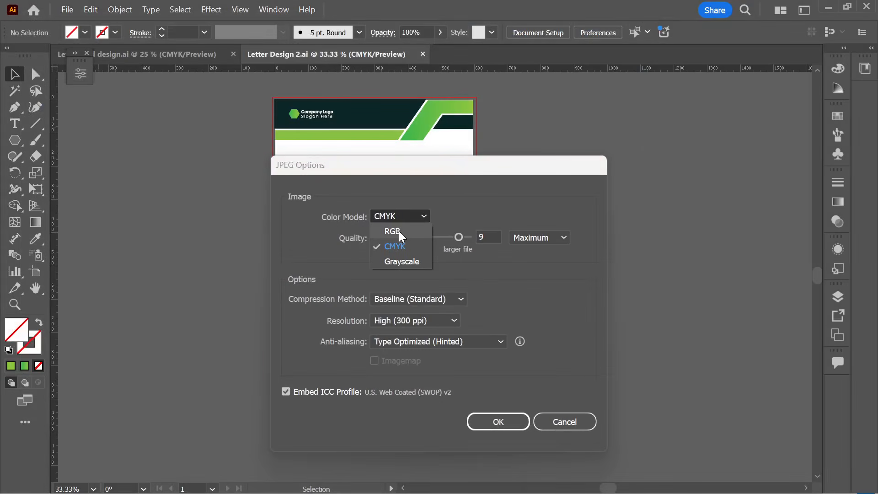
click(394, 232)
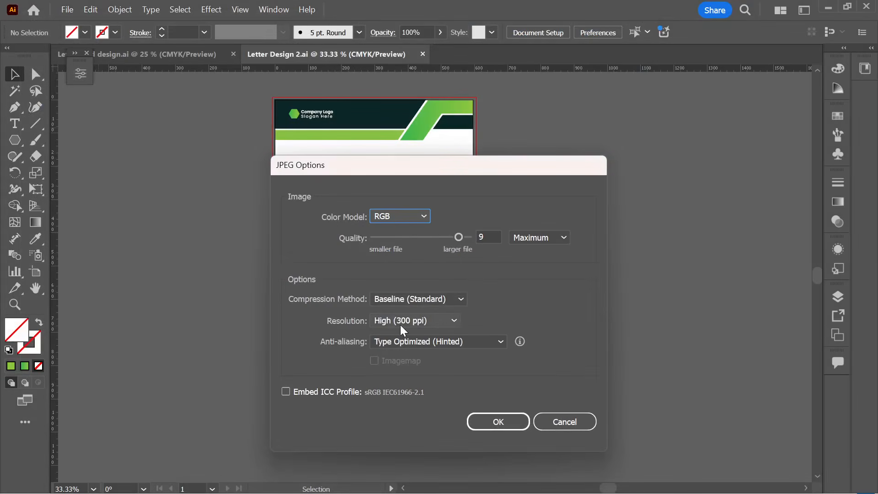
click(507, 423)
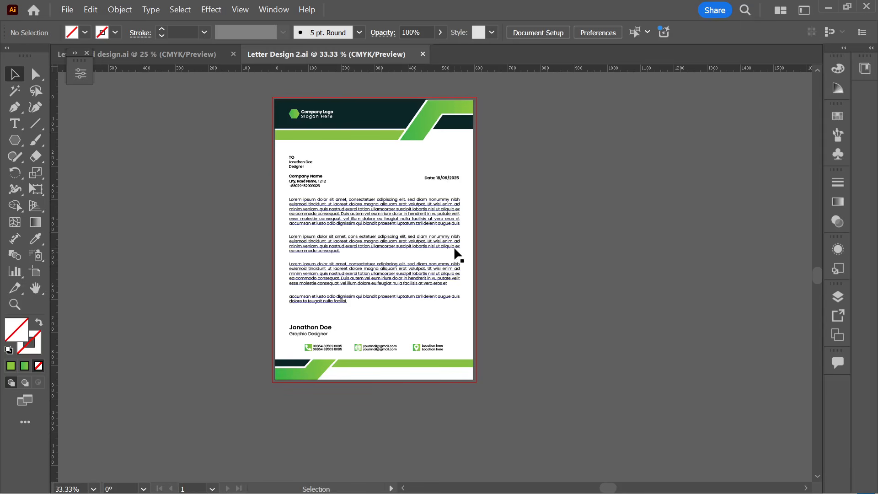
- In a new File Explorer tab, browse Sandwip TTC > Class File > Batch-5 > Adobe illustrator
mouse_move(484, 478)
mouse_move(438, 482)
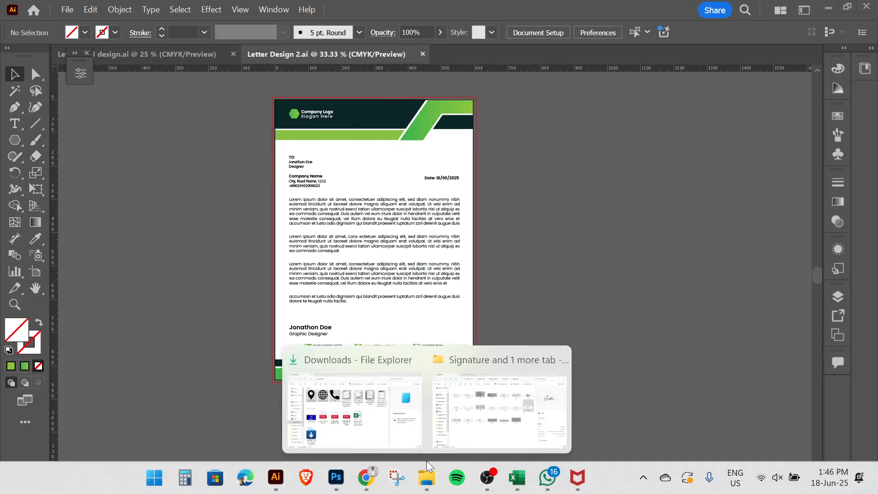
click(352, 412)
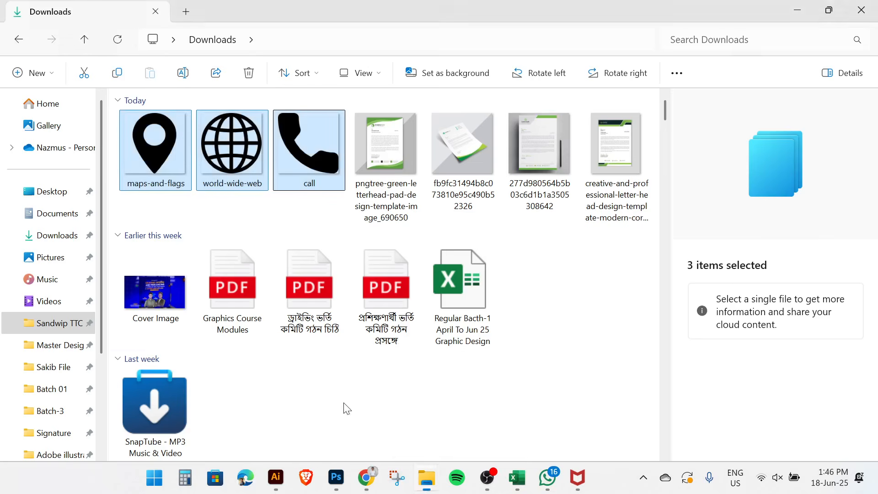
click(187, 10)
scroll(63, 318, down, 2)
click(44, 281)
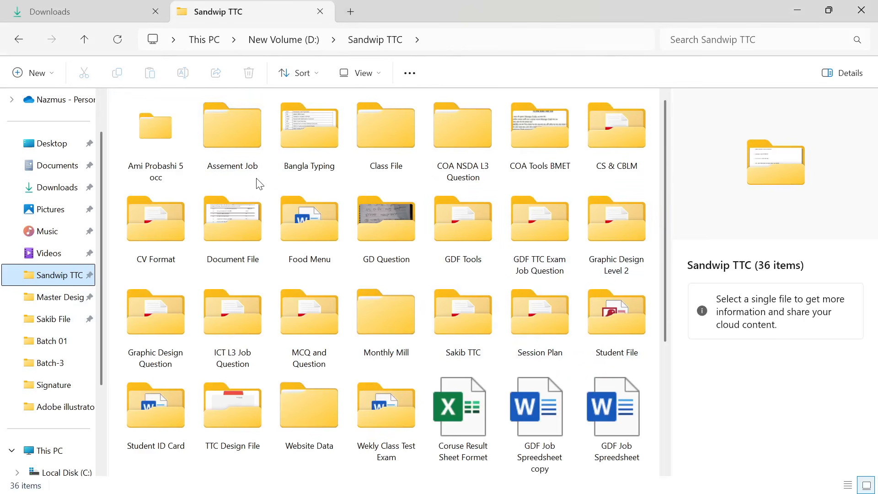
double_click(416, 163)
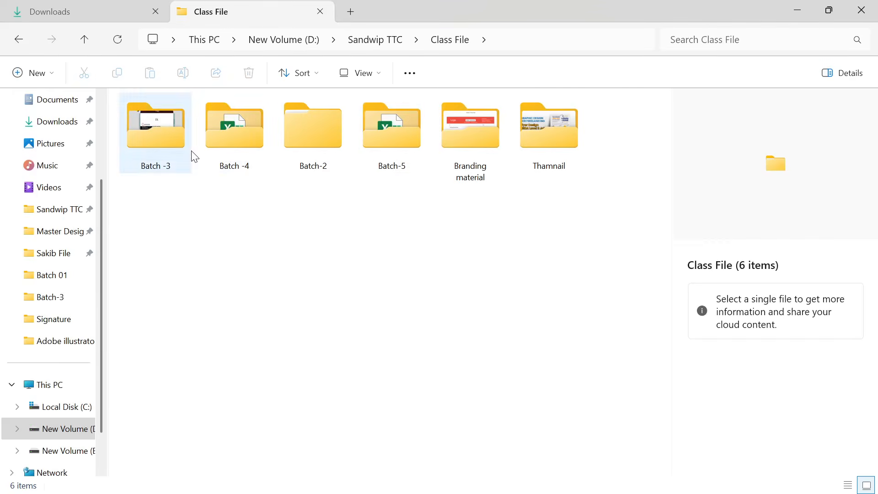
click(420, 151)
double_click(420, 149)
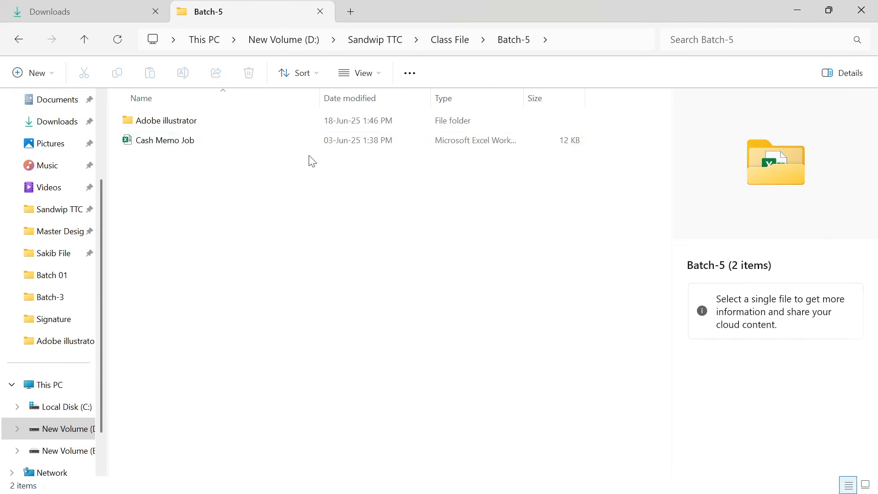
double_click(178, 124)
click(559, 154)
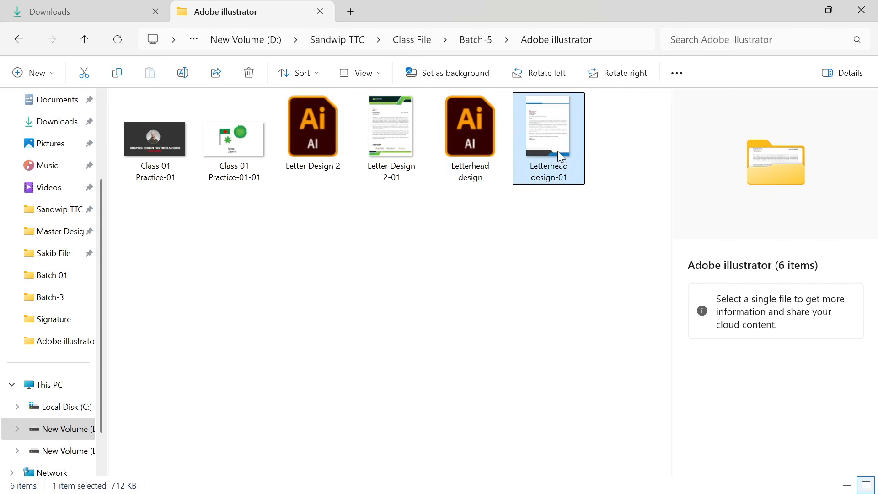
double_click(558, 151)
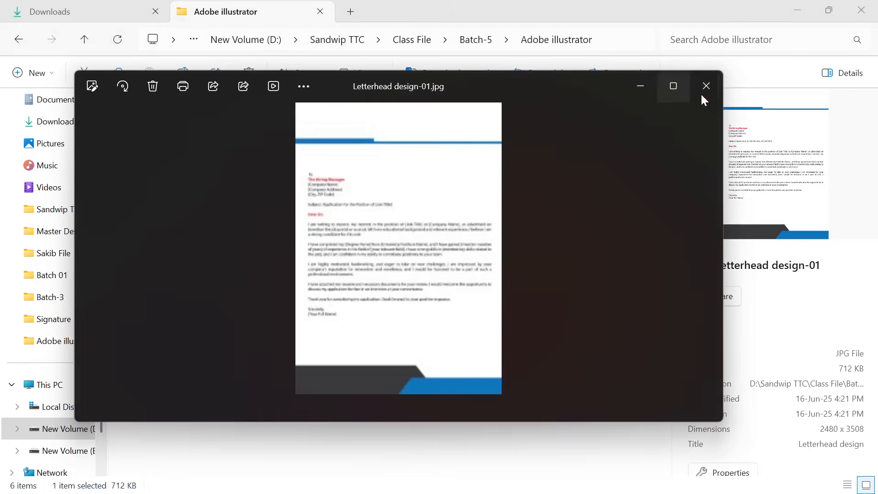
click(703, 95)
double_click(395, 130)
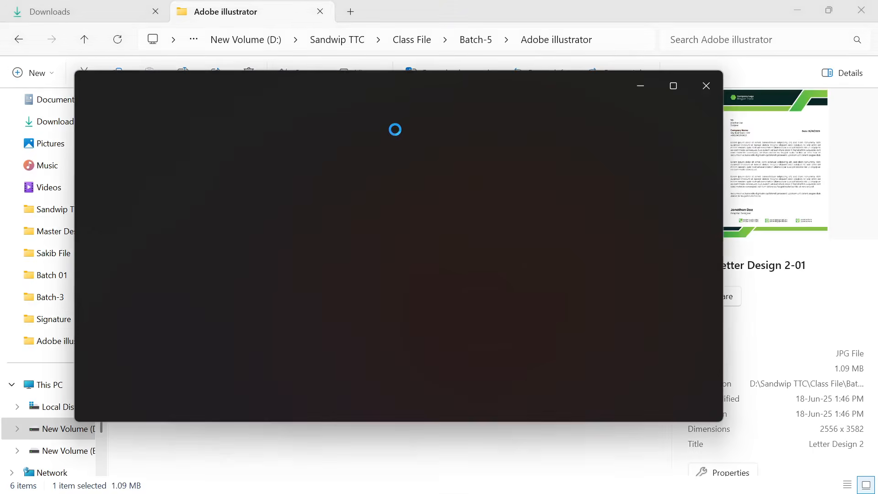
click(679, 87)
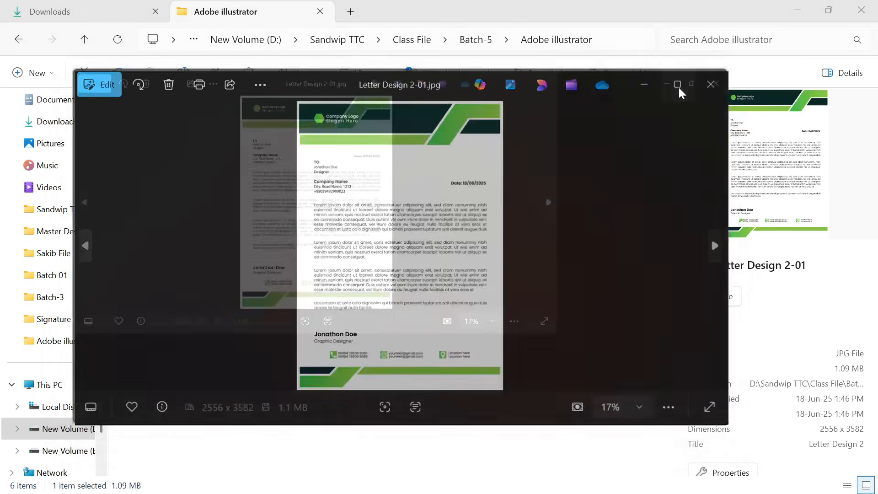
scroll(361, 92, up, 3)
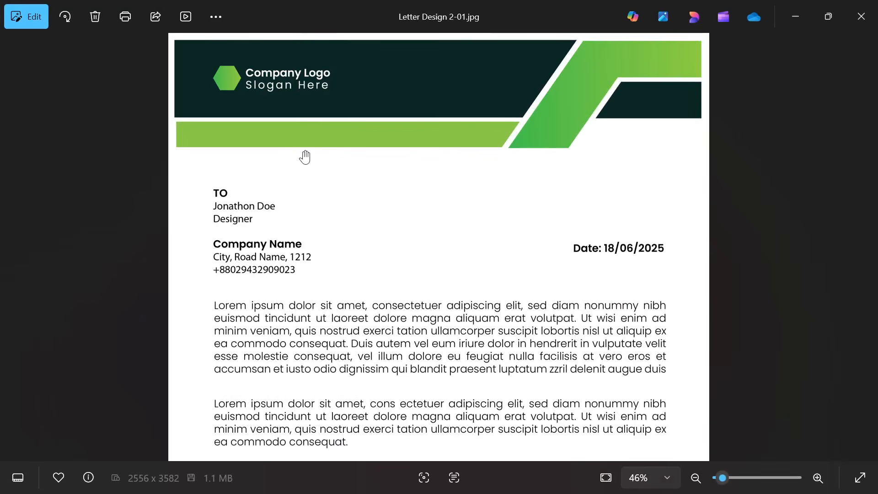
scroll(306, 158, up, 2)
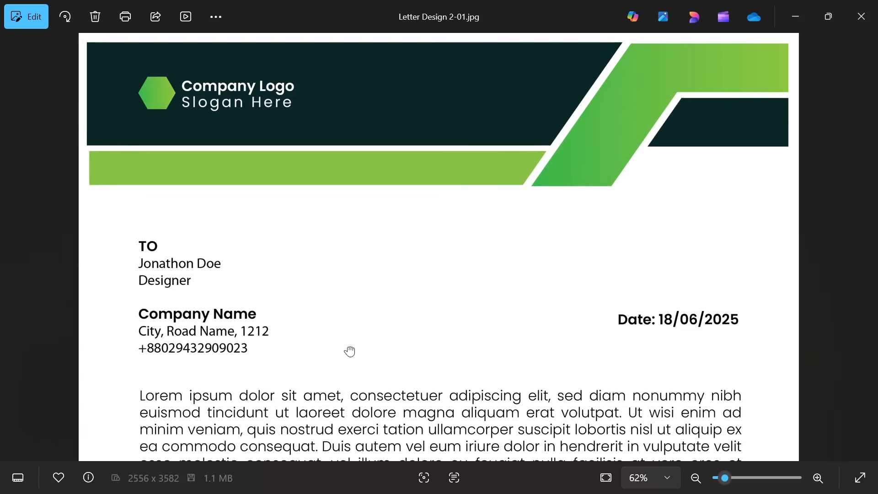
scroll(341, 247, down, 4)
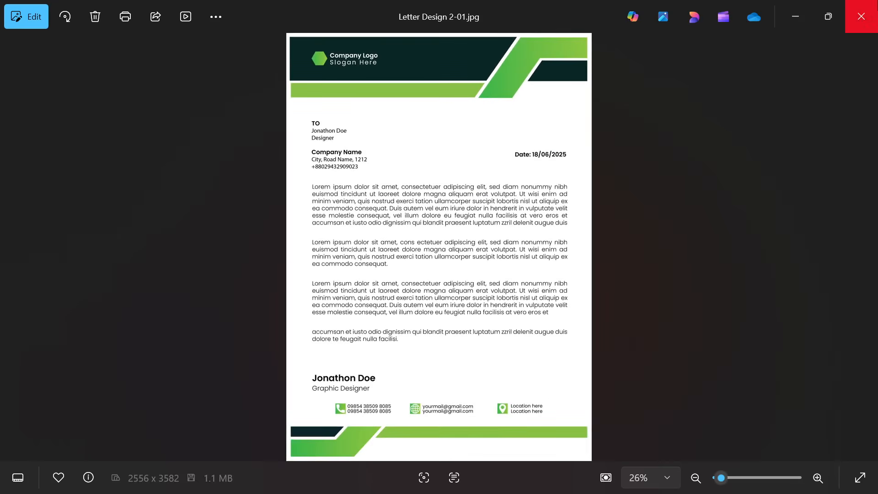
click(862, 16)
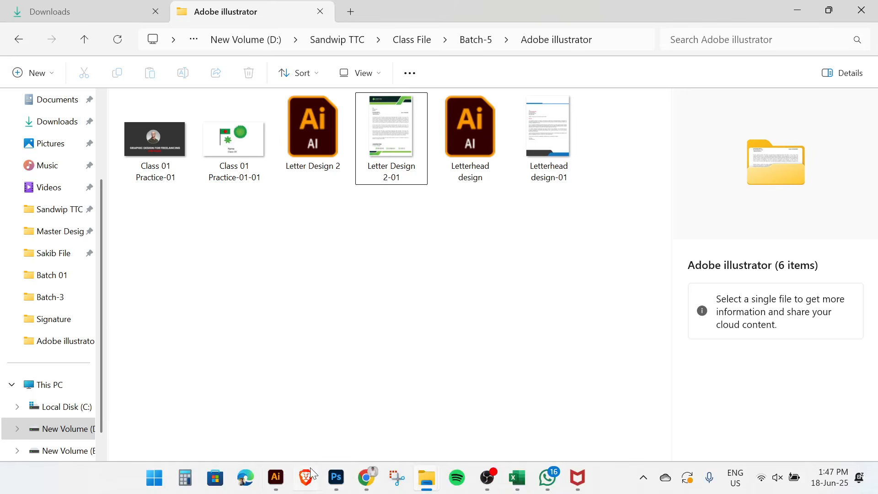
- Start a new document sized 2700 × 2100 pixels
click(276, 478)
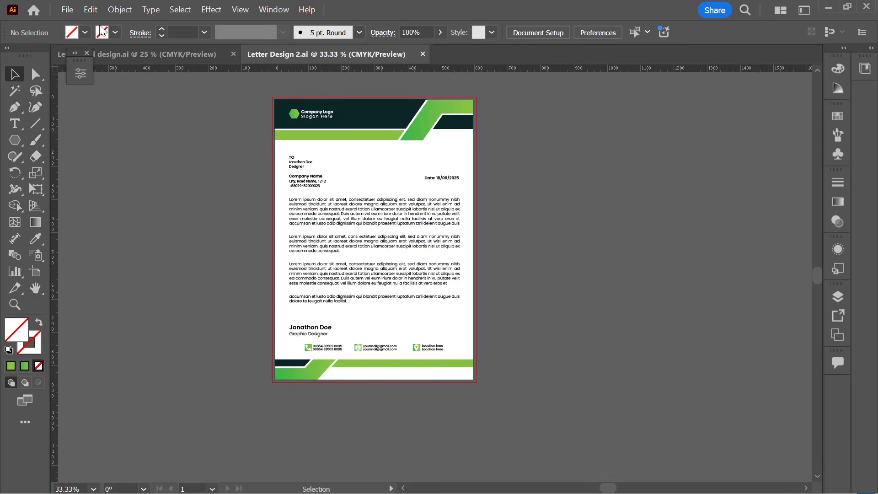
click(67, 10)
click(94, 38)
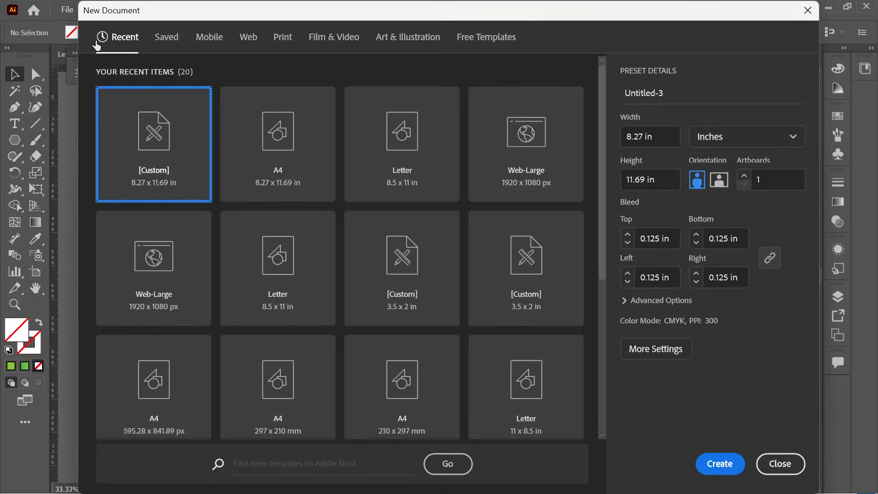
click(737, 137)
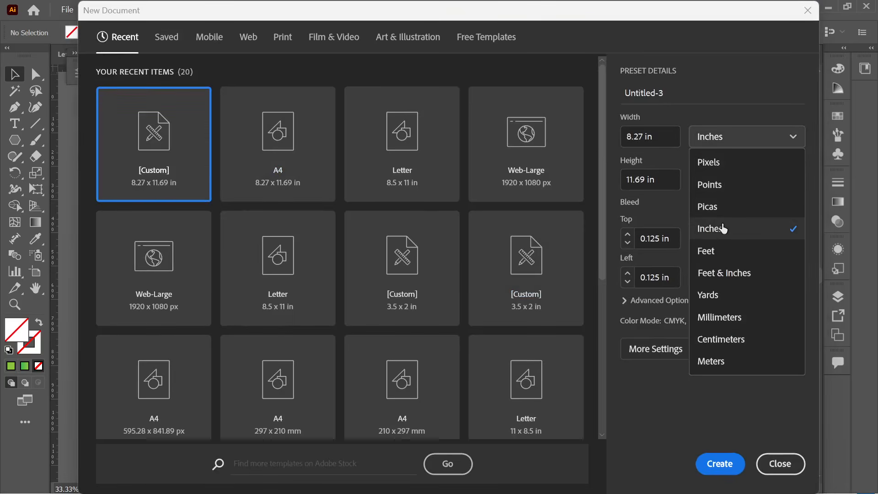
click(732, 164)
drag(668, 138, 608, 137)
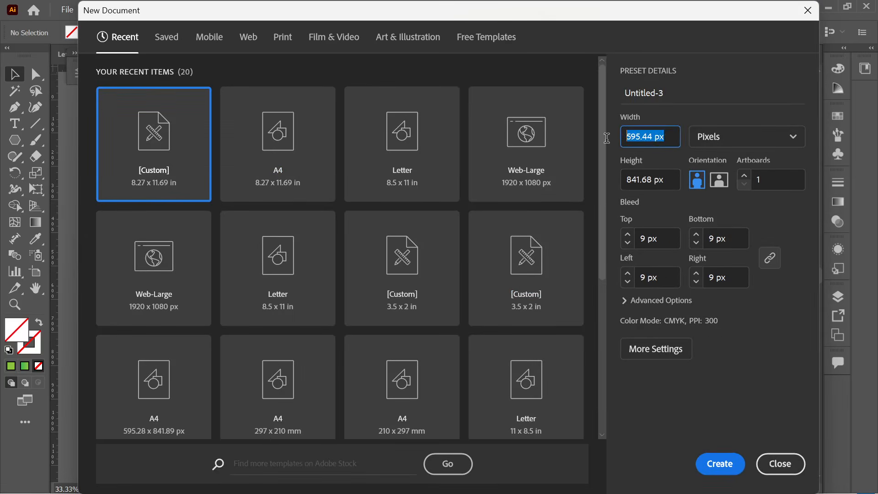
text(2700)
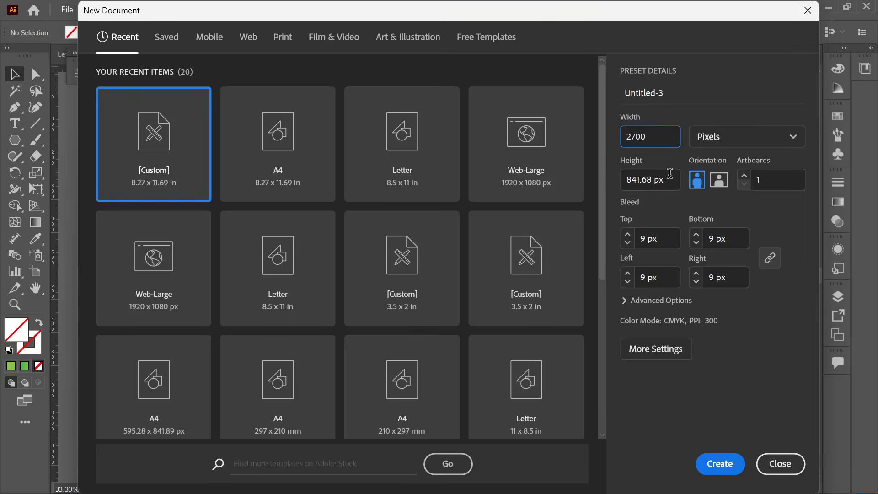
key(Tab)
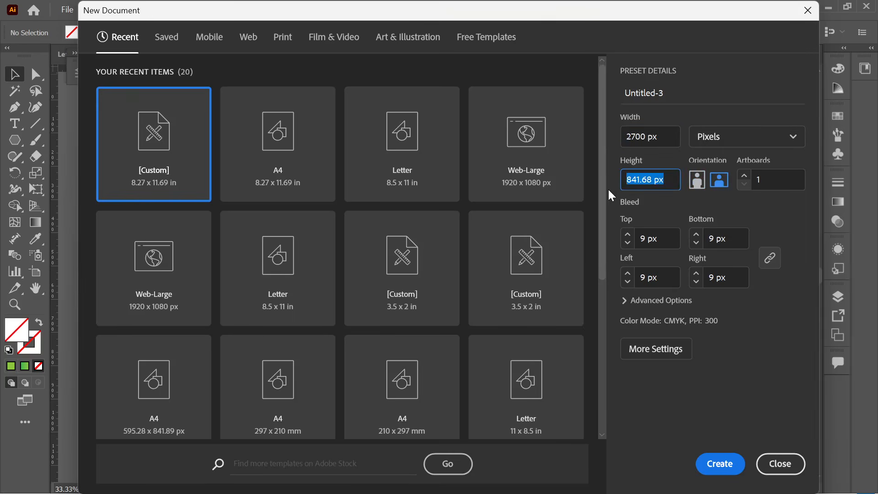
text(21)
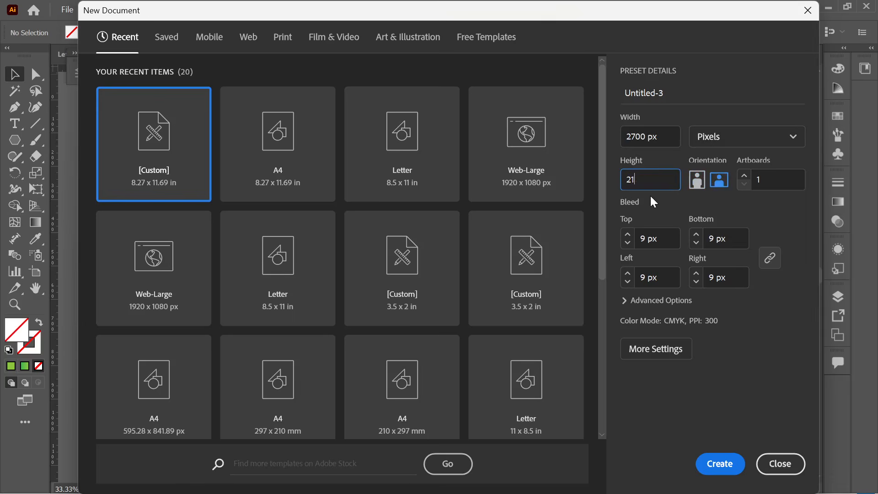
text(00)
click(738, 213)
- Set bleed to 0, create the document, and return to Letter Design 2.ai
click(654, 239)
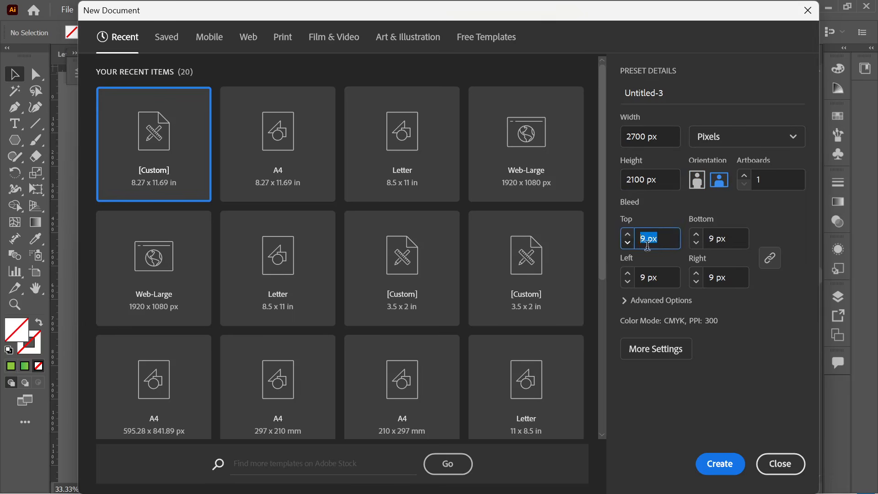
text(0)
click(805, 229)
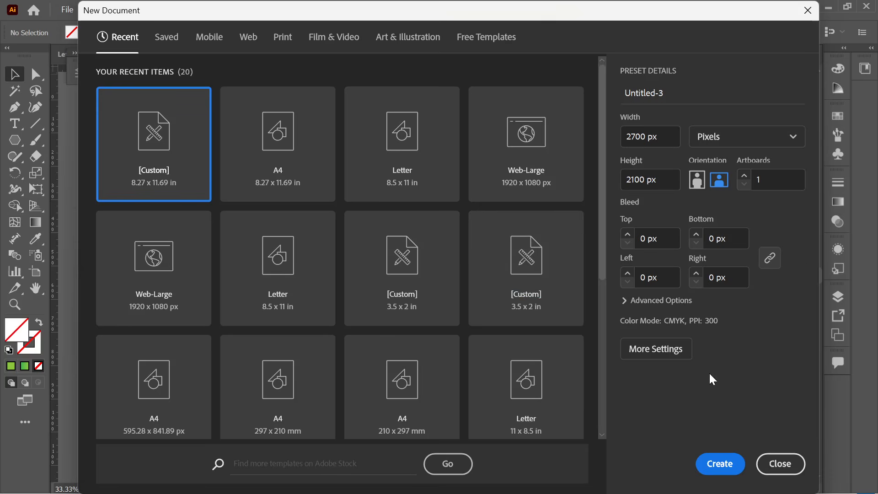
click(716, 466)
alt+scroll(359, 249, down, 2)
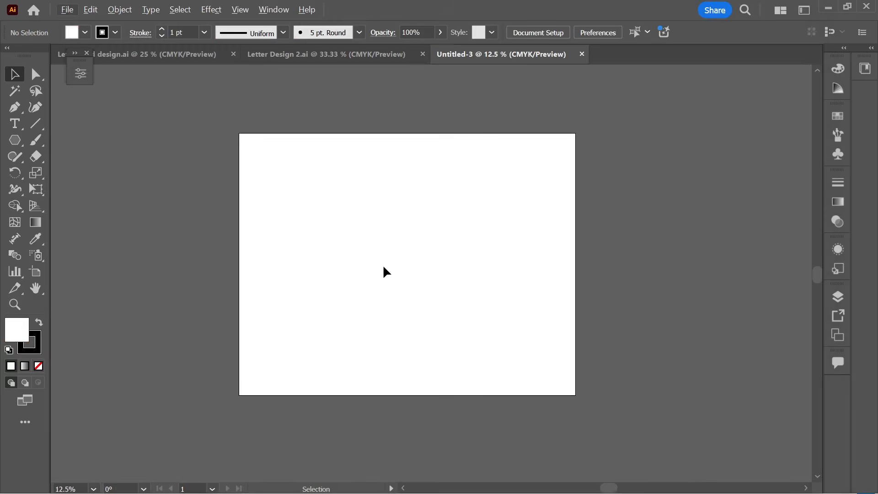
click(276, 54)
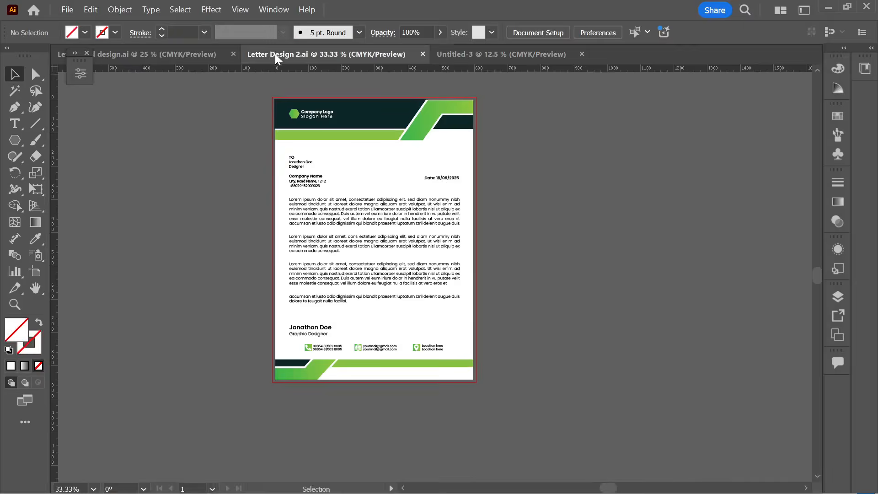
- Group all the letterhead objects, undoing an accidental move off the artboard
drag(257, 86, 478, 382)
key(ctrl+g)
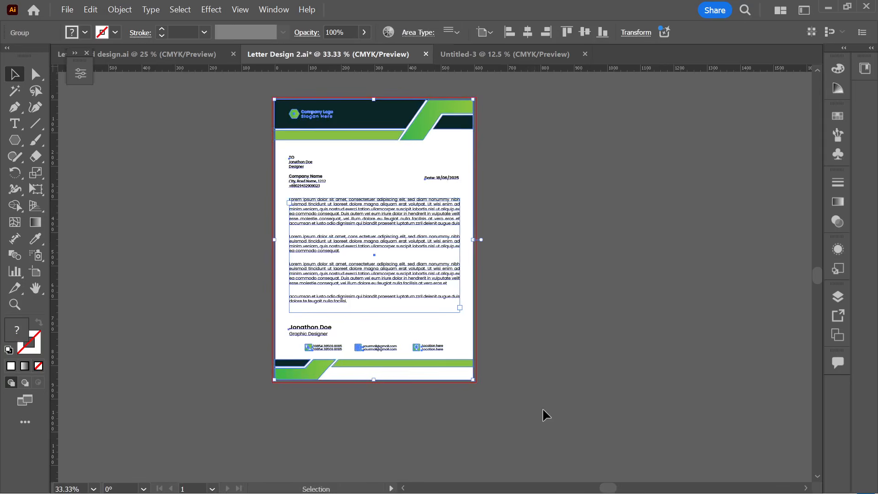
click(543, 410)
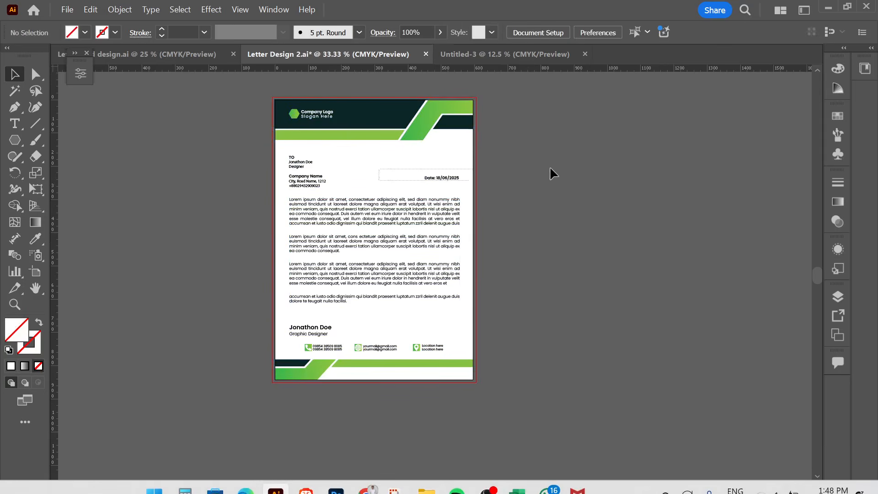
drag(359, 129, 629, 144)
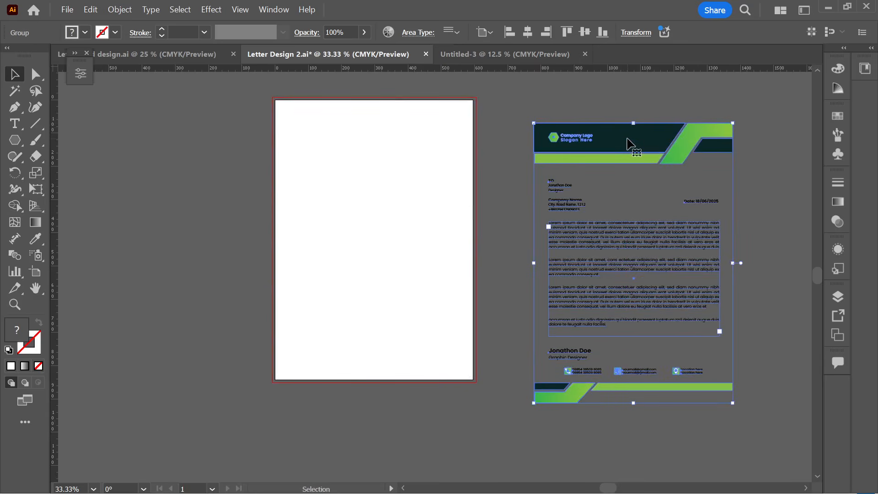
key(ctrl+z)
key(ctrl+z)
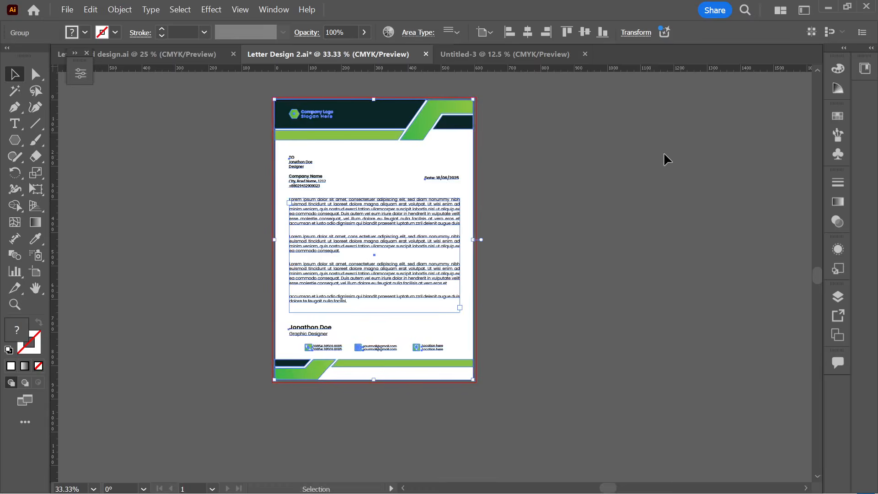
click(664, 155)
key(ctrl+equal)
key(ctrl+minus)
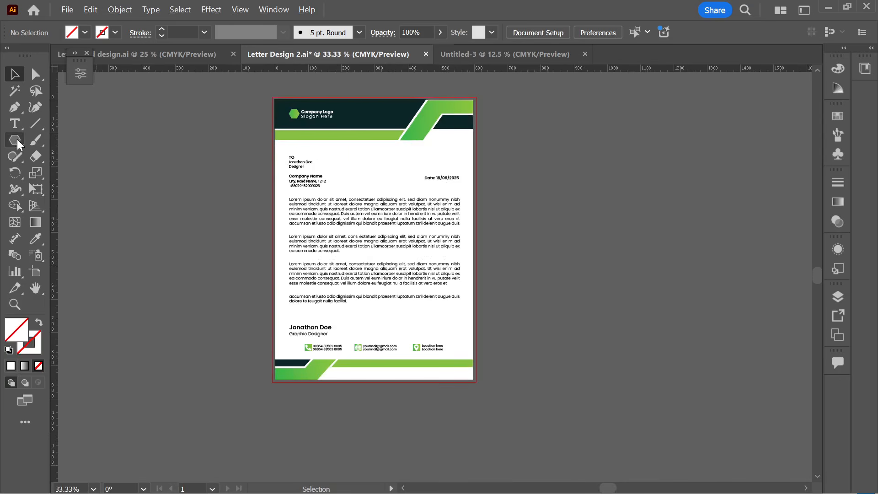
- Draw a rectangle across the letterhead artboard with the Rectangle tool
click(17, 139)
click(44, 137)
key(ctrl+equal)
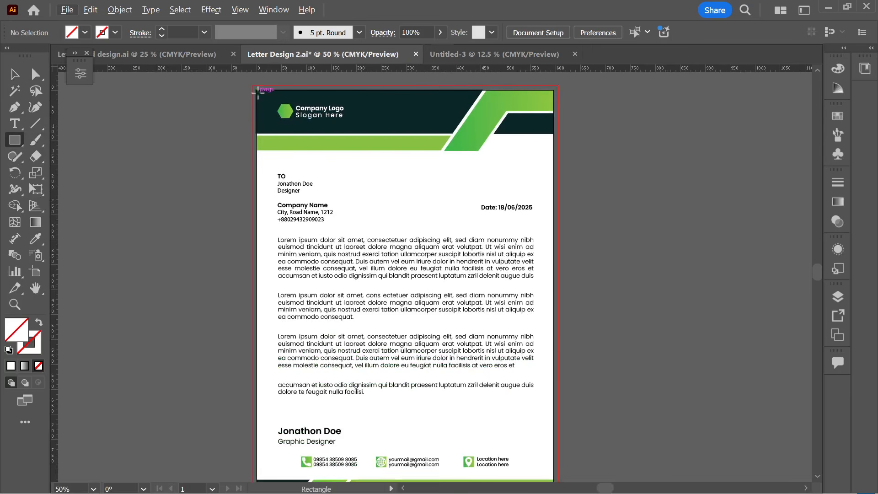
drag(257, 91, 554, 425)
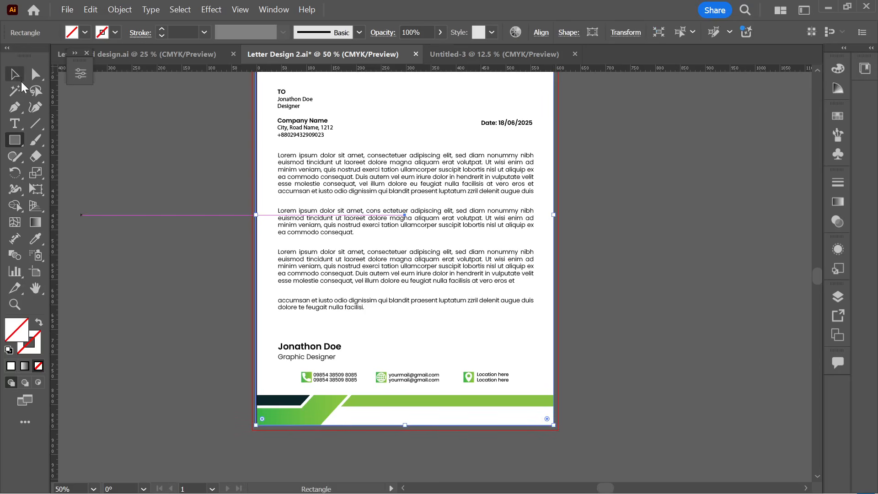
click(14, 74)
click(124, 172)
key(ctrl+minus)
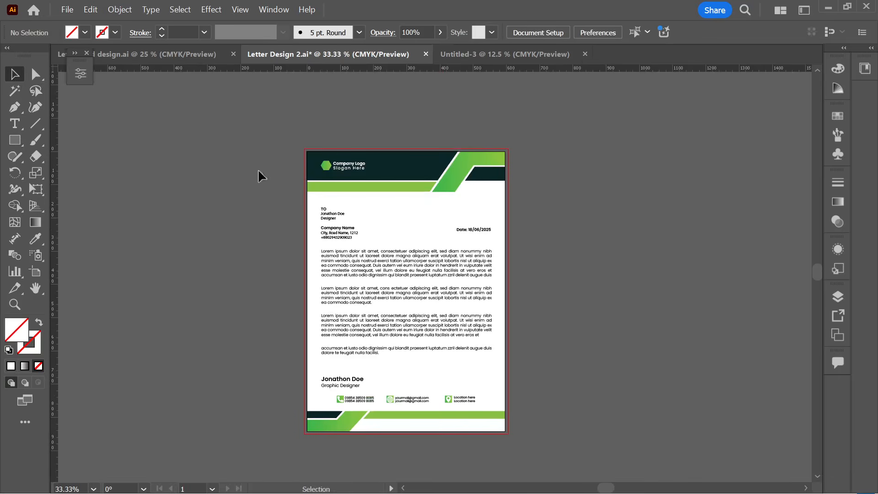
- Save Letter Design 2.ai
key(ctrl)
key(ctrl+a)
key(ctrl+s)
click(571, 256)
click(476, 275)
- Draw a black-filled rectangle covering the whole artboard, about 597 × 843 px
key(ctrl+shift+a)
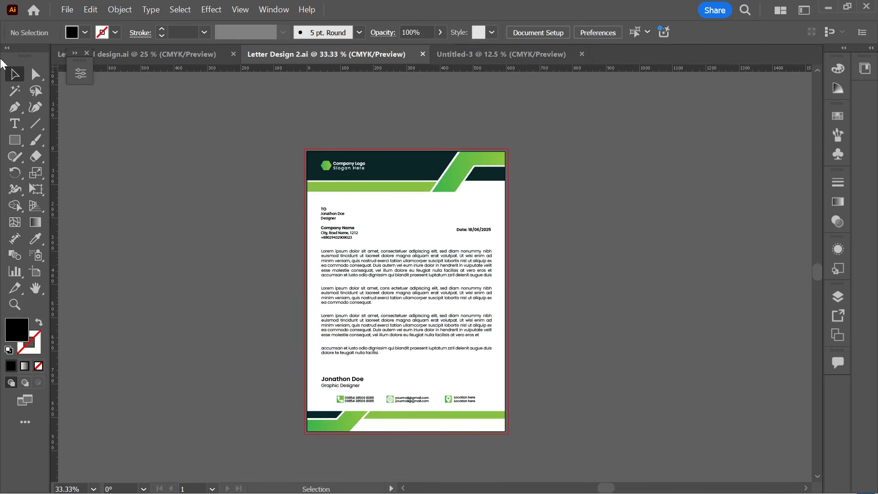
click(10, 142)
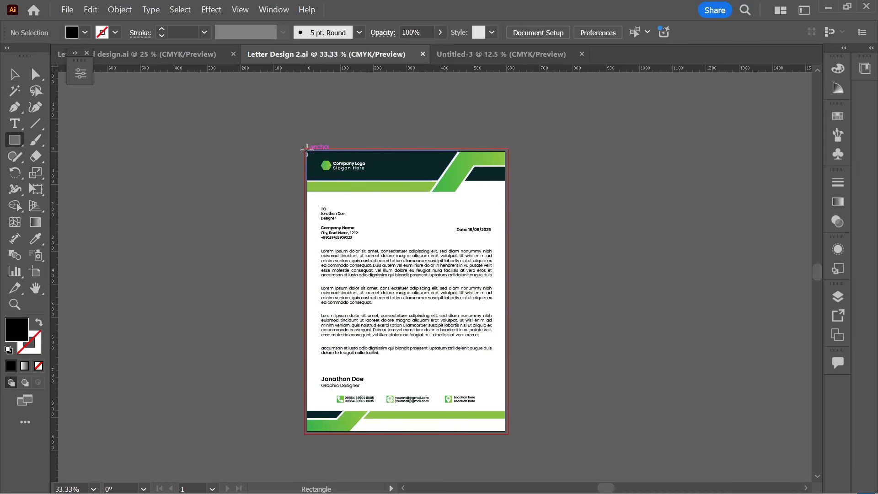
drag(306, 151, 505, 429)
scroll(503, 427, up, 2)
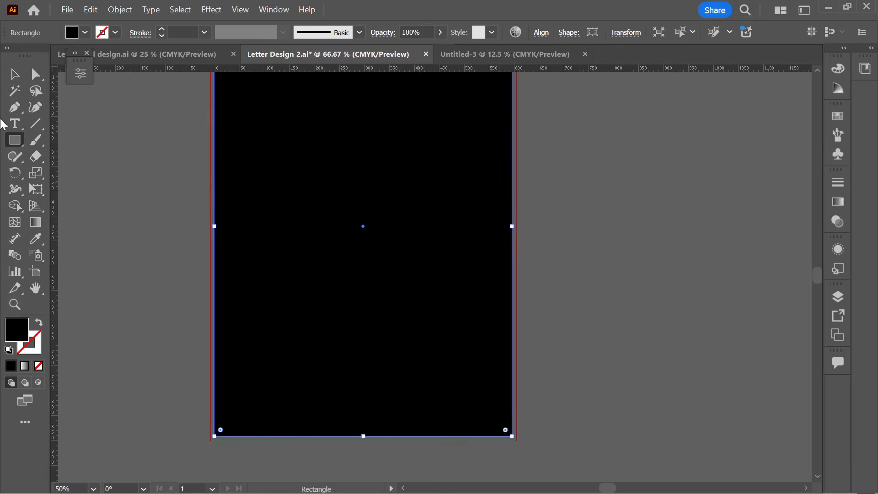
click(14, 74)
- Fill the black rectangle with white and send it behind the letterhead
click(576, 251)
scroll(575, 251, down, 2)
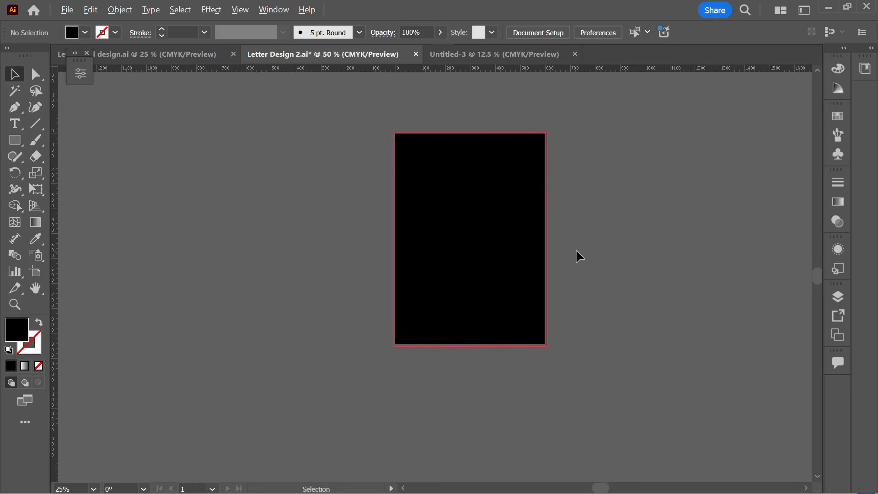
scroll(579, 249, up, 1)
click(489, 259)
click(85, 32)
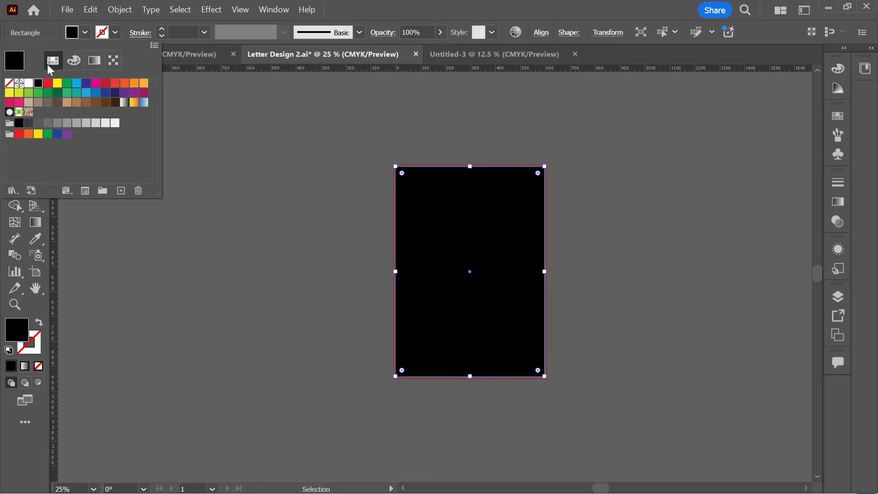
click(29, 83)
key(a)
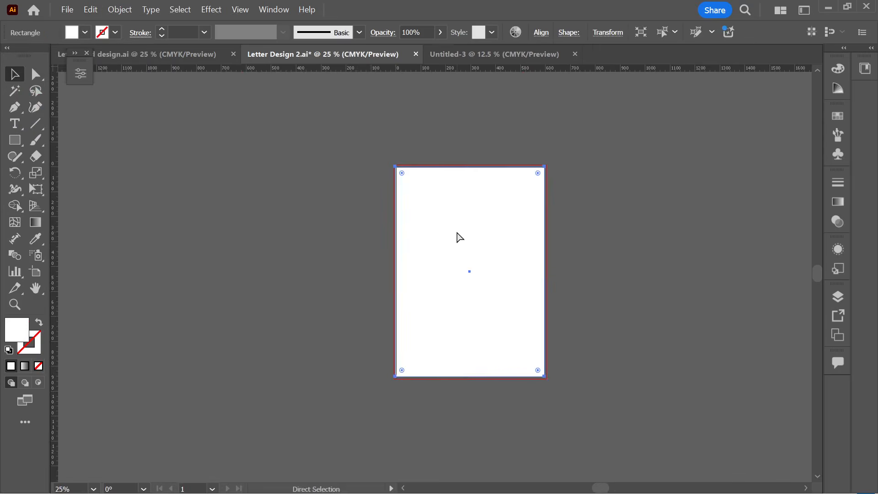
key(ctrl)
key(ctrl+shift+bracketleft)
- Select the entire letterhead with its background and drag a copy into Untitled-3
click(590, 238)
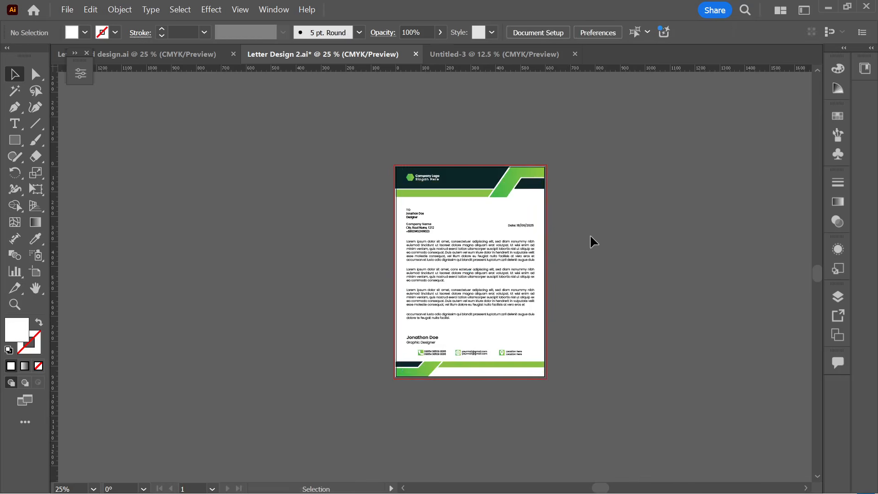
drag(374, 134, 598, 406)
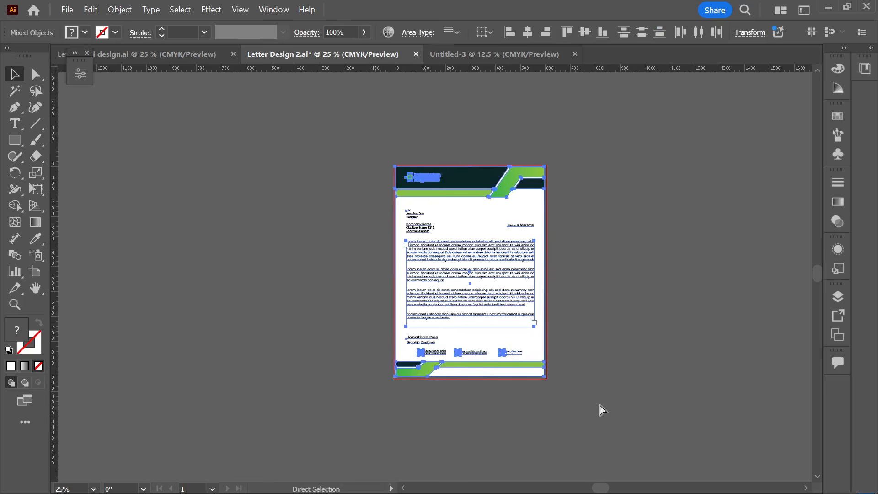
drag(440, 281, 470, 255)
click(504, 341)
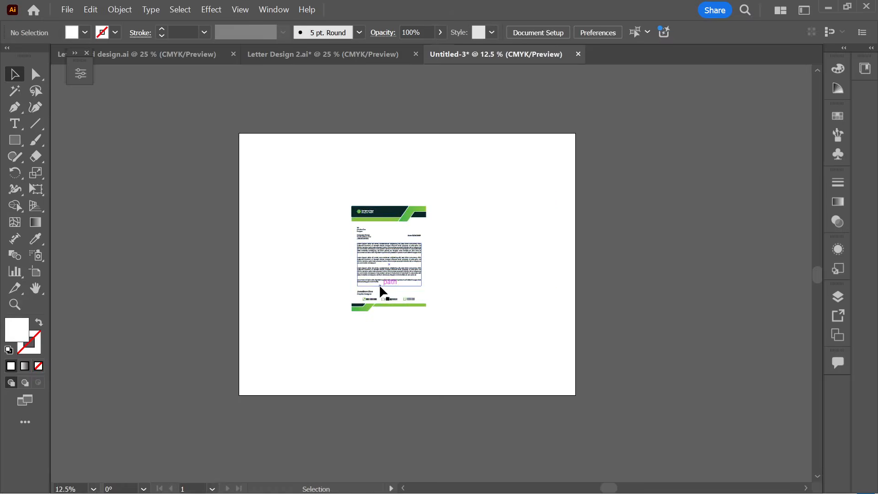
- Move the vector letterhead right of the artboard and place the Letter Design 2-01 image on it
drag(379, 284, 681, 279)
click(690, 333)
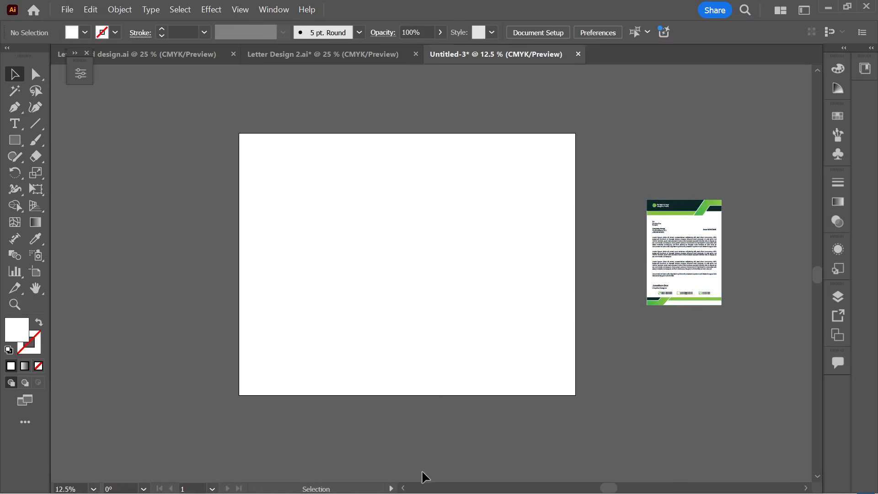
click(66, 10)
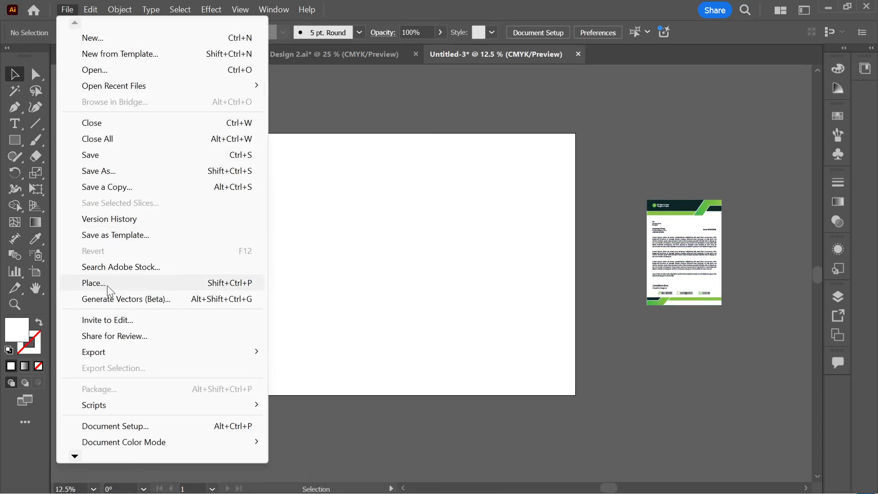
click(94, 284)
click(229, 229)
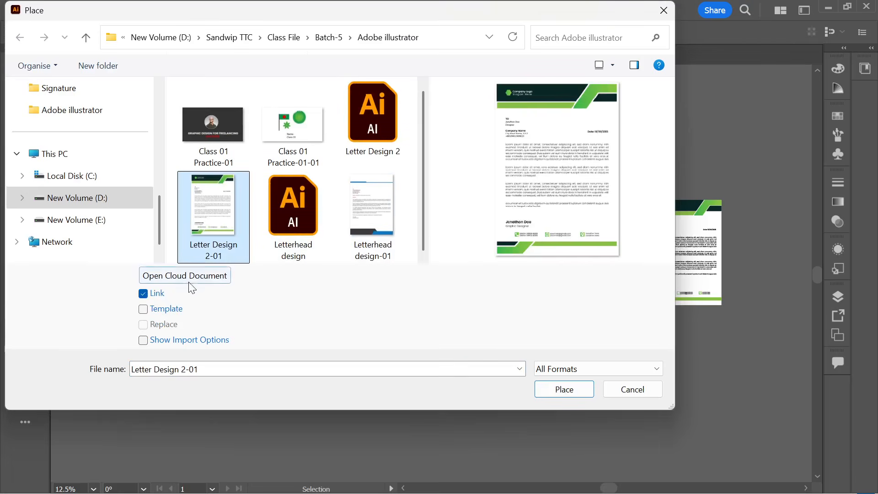
click(571, 387)
drag(330, 155, 471, 349)
click(114, 135)
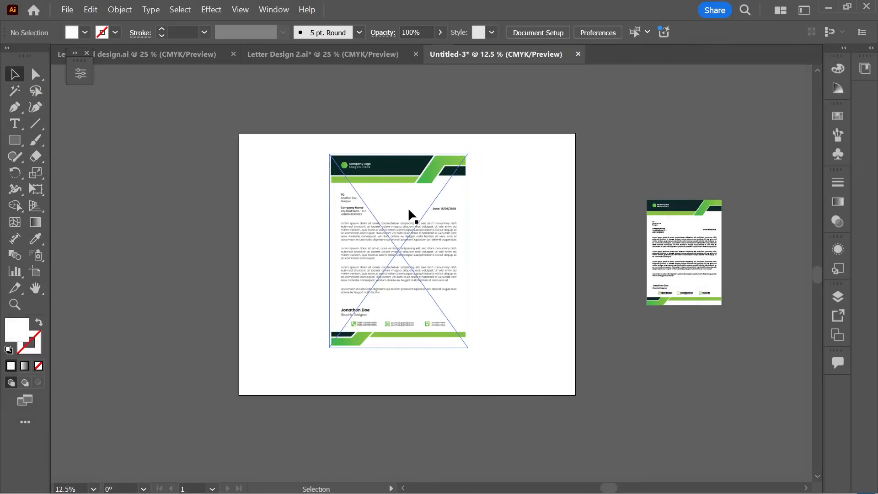
drag(408, 208, 410, 226)
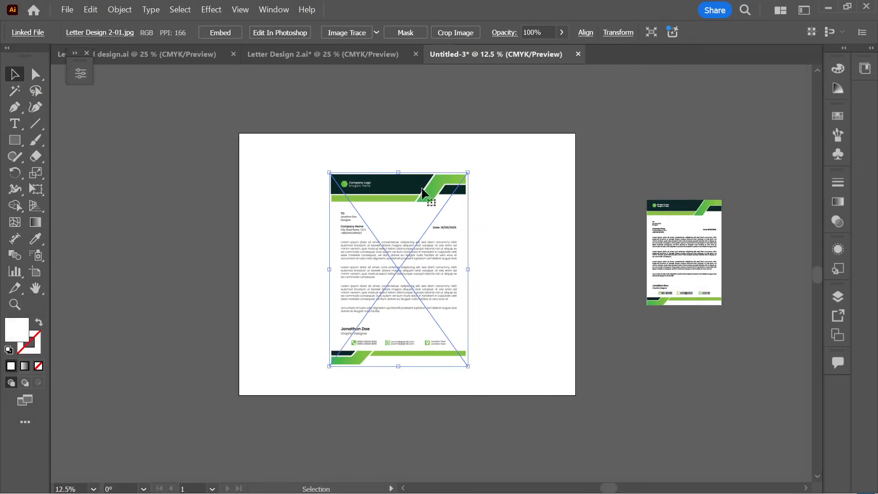
- Give the Letter Design 2-01 image a default Multiply drop shadow via Effect > Stylize
mouse_move(389, 236)
mouse_down()
mouse_move(405, 234)
mouse_move(401, 228)
mouse_up()
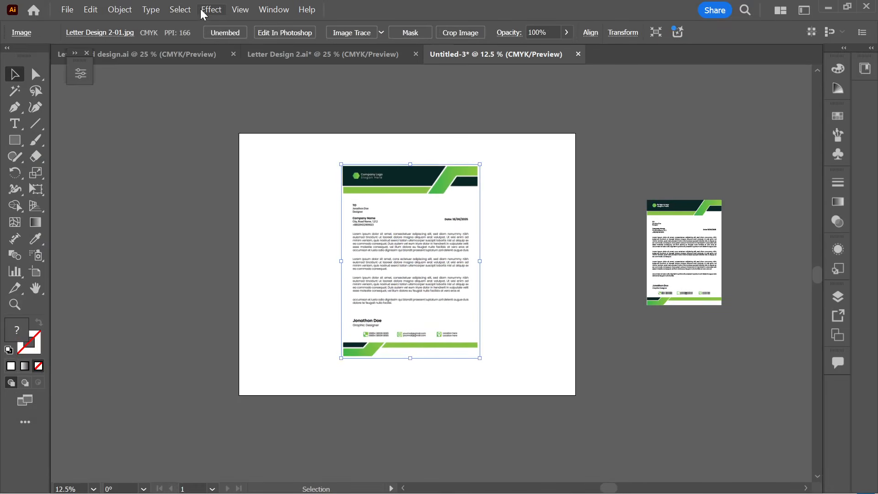
click(202, 9)
mouse_move(228, 182)
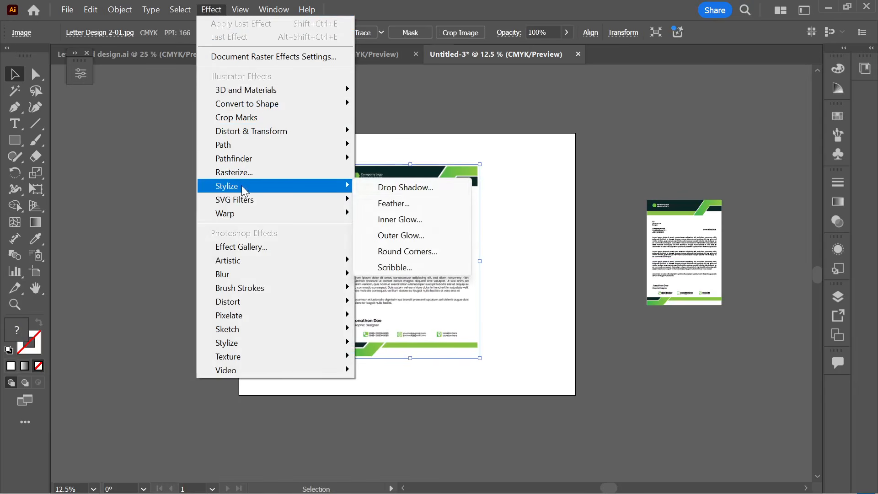
click(406, 187)
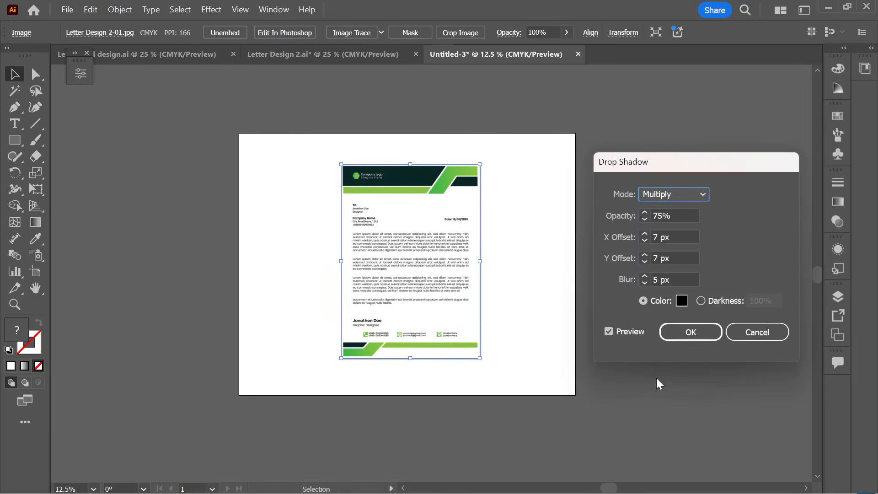
click(691, 334)
click(570, 410)
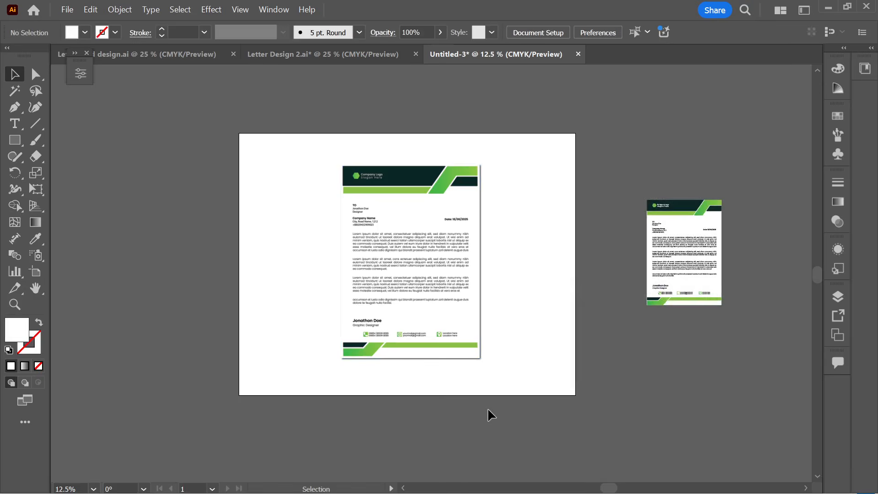
scroll(479, 405, up, 1)
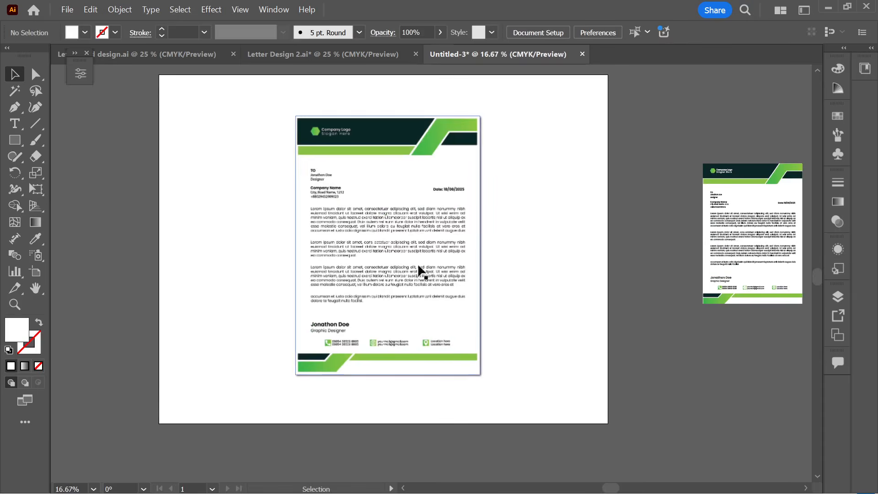
- Delete the placed Letter Design 2-01 image from the artboard
scroll(514, 246, up, 2)
scroll(497, 236, up, 4)
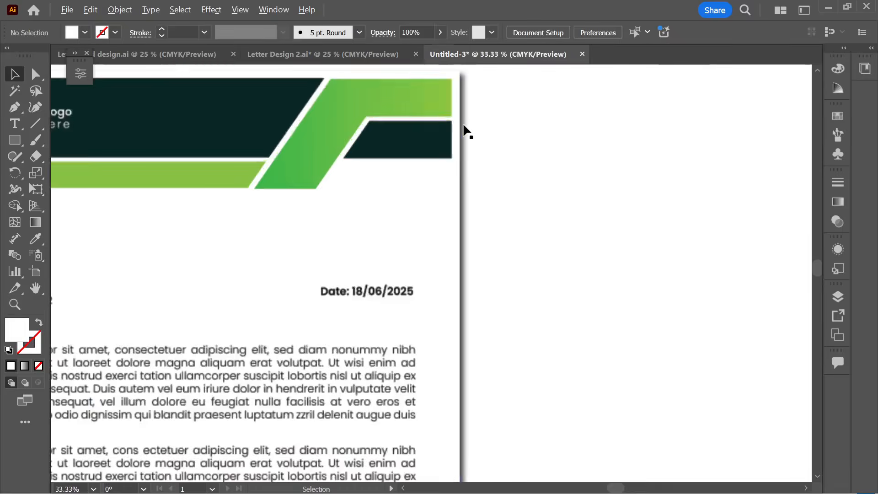
scroll(476, 146, up, 1)
scroll(475, 181, down, 7)
click(423, 221)
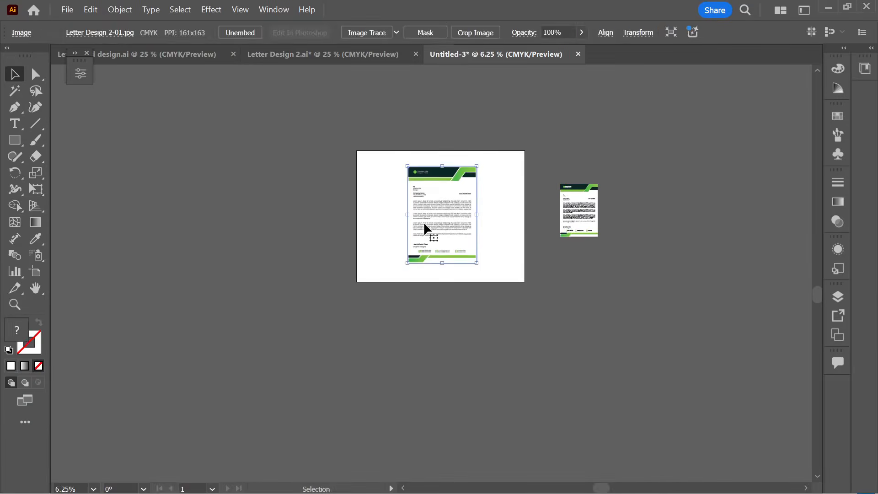
key(Delete)
- Move the vector letterhead group onto the artboard and scale it up to fill most of its height
drag(579, 213, 455, 207)
scroll(455, 228, up, 2)
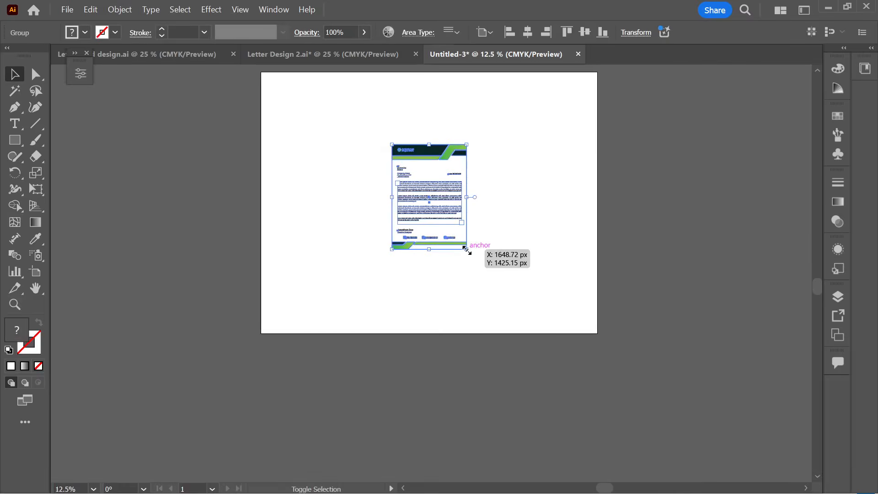
drag(466, 250, 521, 297)
scroll(527, 249, up, 1)
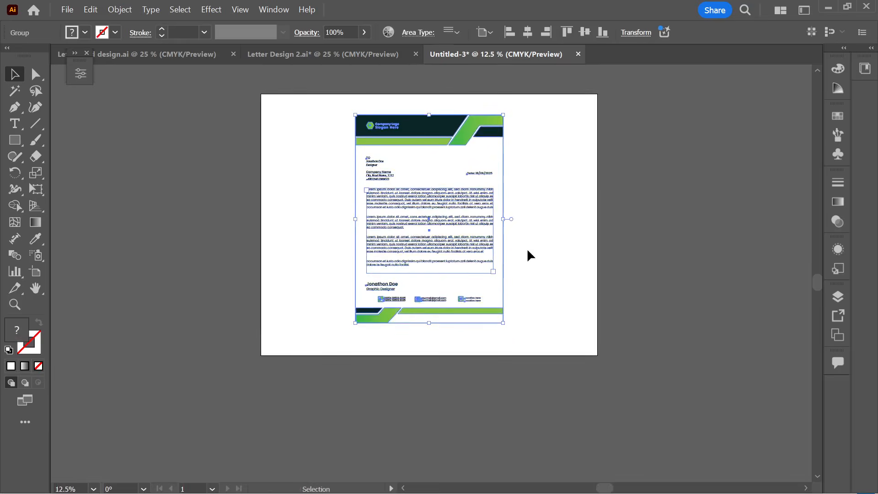
scroll(527, 250, up, 1)
click(539, 252)
click(448, 251)
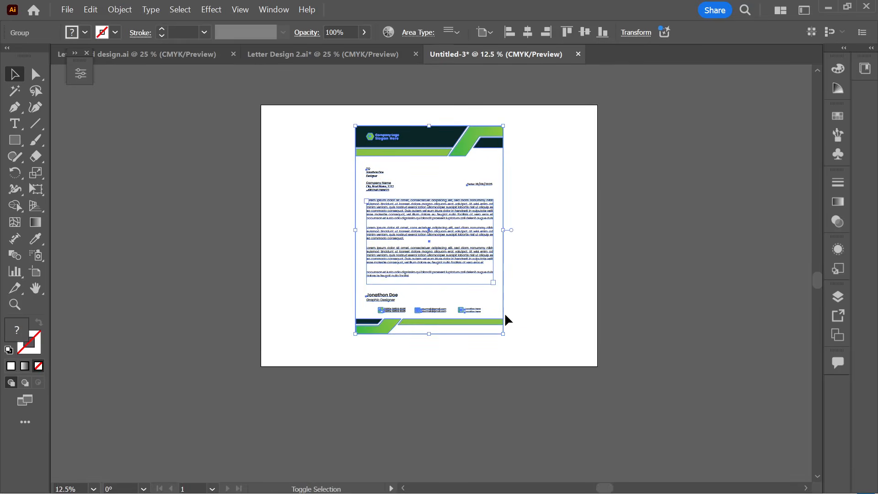
drag(501, 334, 502, 330)
click(539, 311)
scroll(541, 314, right, 2)
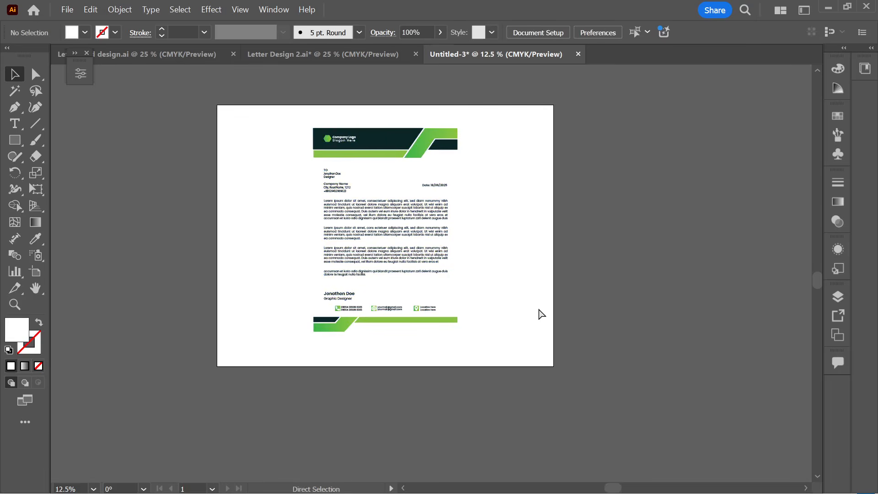
scroll(539, 311, right, 1)
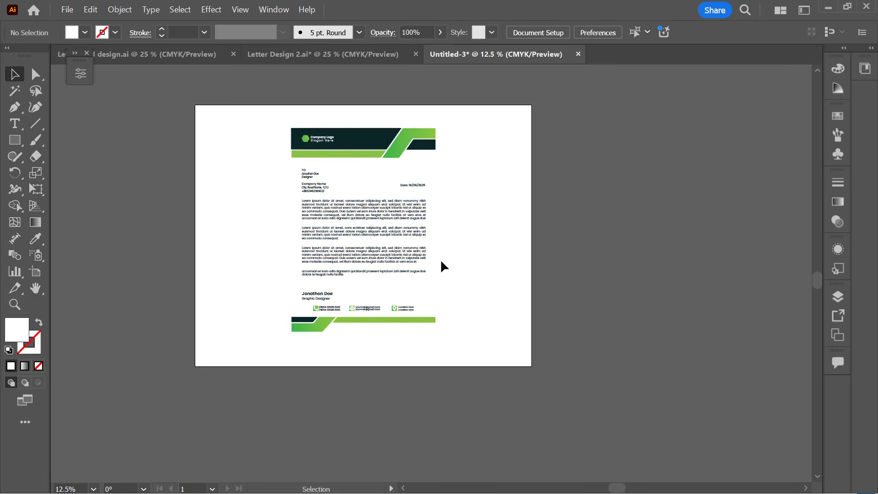
- Centre the letterhead group vertically on the artboard
click(404, 257)
click(590, 33)
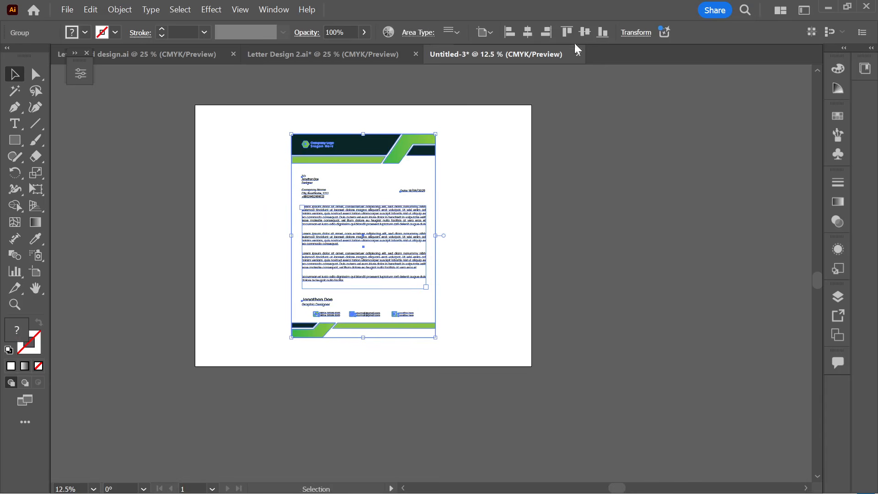
click(394, 188)
- Apply the default Stylize drop shadow to the vector letterhead group
click(394, 188)
click(202, 10)
mouse_move(339, 186)
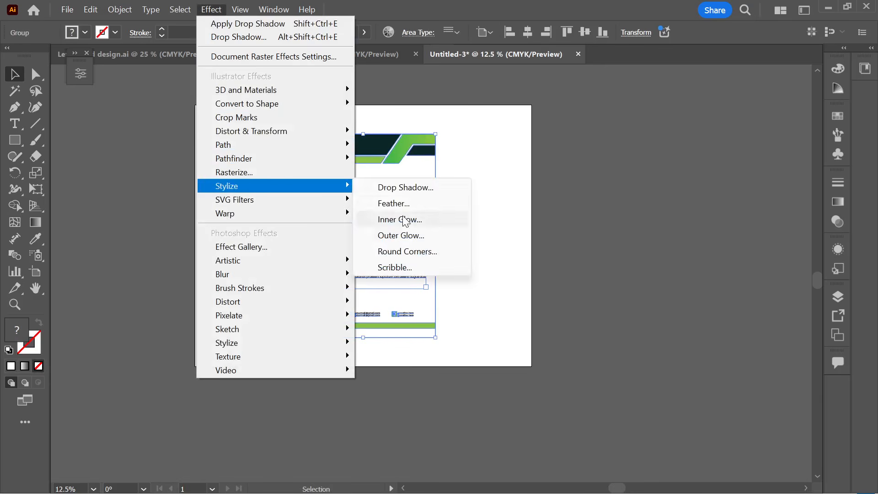
click(395, 189)
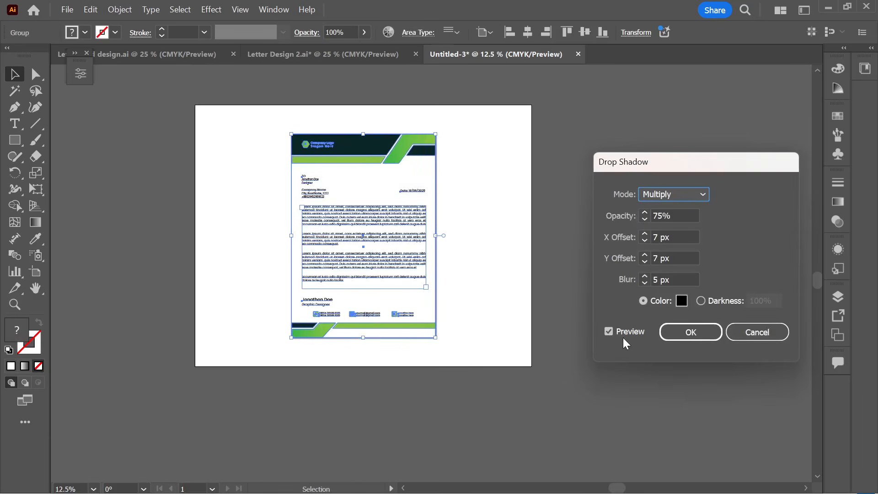
click(689, 336)
click(592, 273)
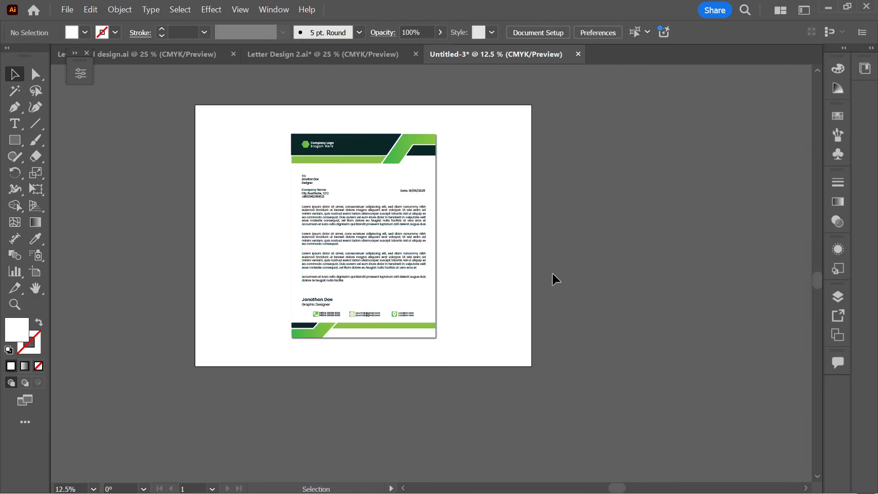
click(15, 140)
- Draw a full-artboard rectangle, send it to back, and eyedrop the header's light green into it
drag(195, 104, 531, 366)
key(ctrl+shift+bracketleft)
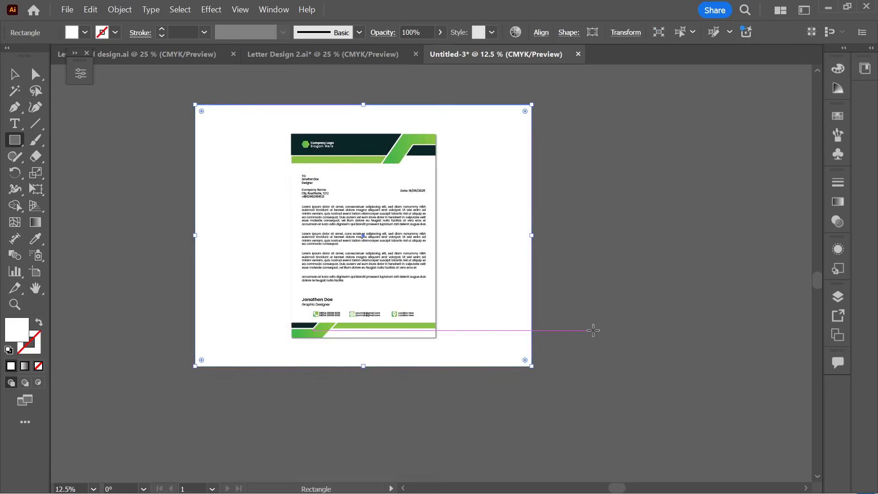
click(36, 238)
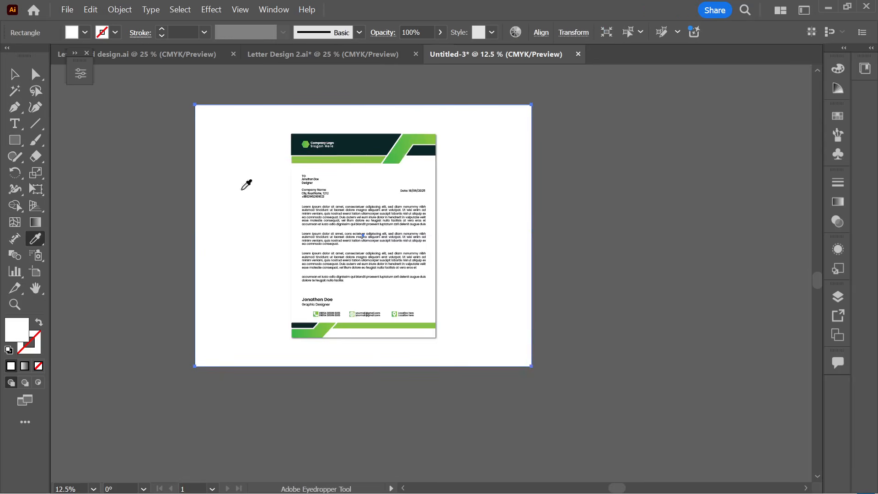
click(351, 142)
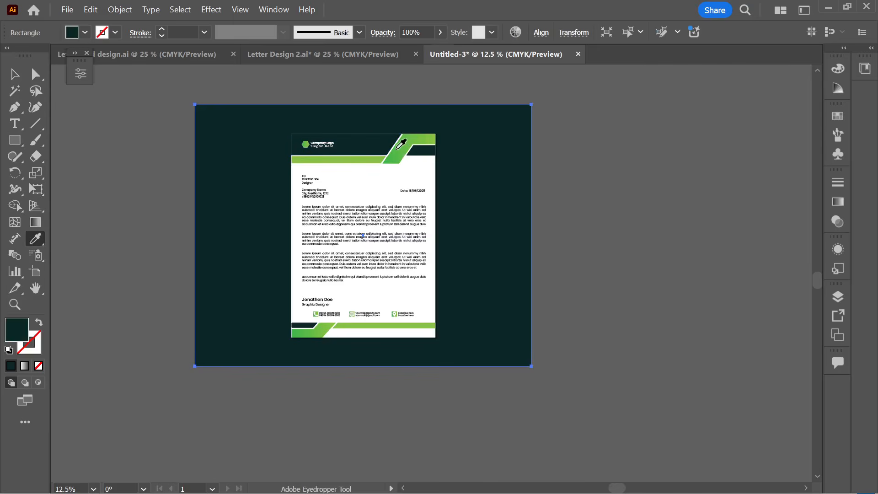
click(402, 148)
click(366, 159)
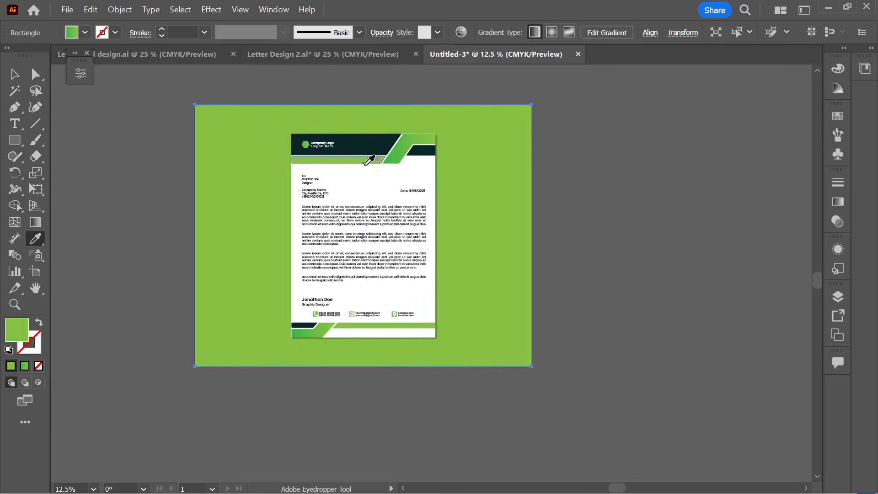
click(14, 74)
key(ctrl+shift+a)
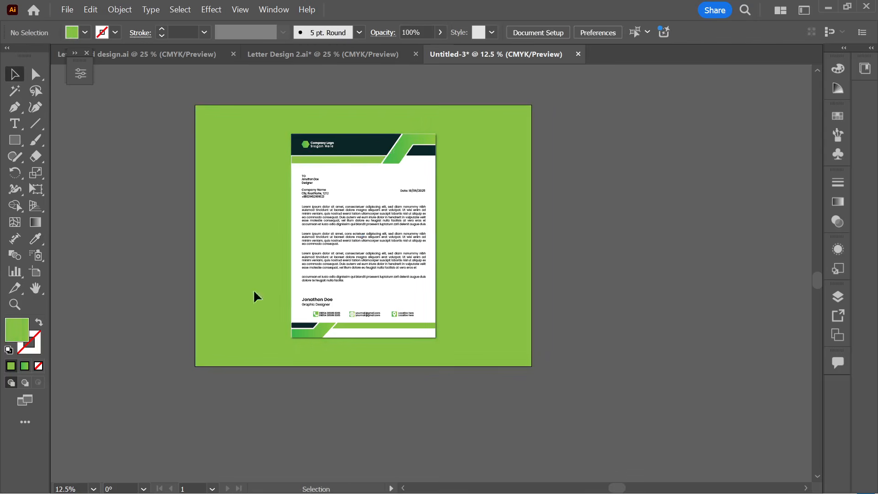
scroll(284, 298, up, 1)
scroll(699, 259, up, 1)
scroll(667, 256, down, 1)
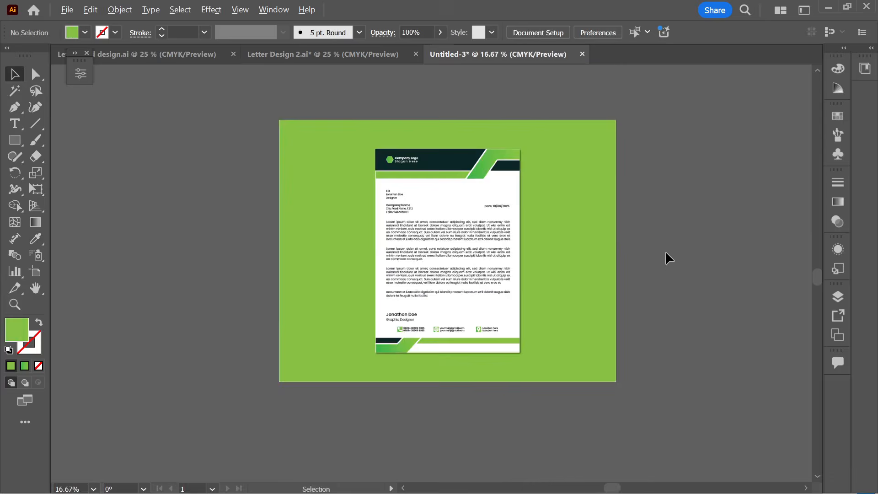
drag(666, 257, 566, 247)
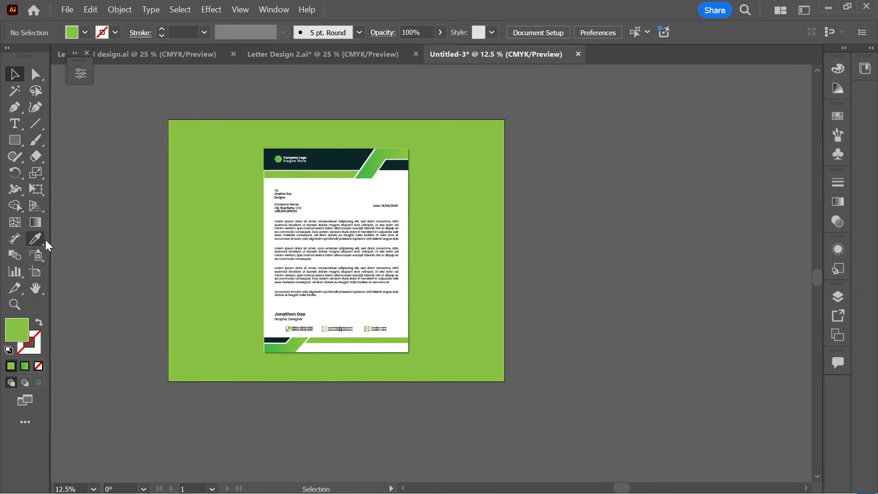
- Alt-drag Artboard 1 to the right to create Artboard 1 copy, undoing a stray extra artboard
click(37, 271)
scroll(321, 279, down, 1)
drag(322, 279, 569, 285)
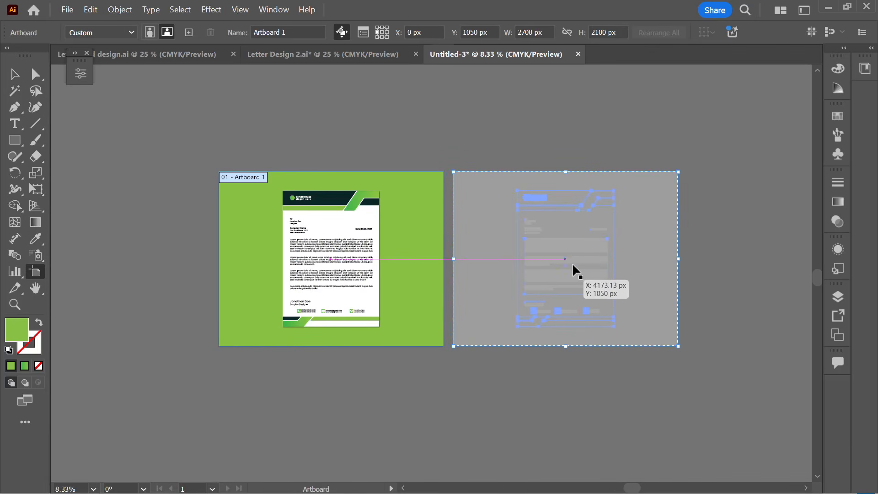
drag(573, 266, 574, 267)
click(612, 308)
scroll(578, 251, down, 2)
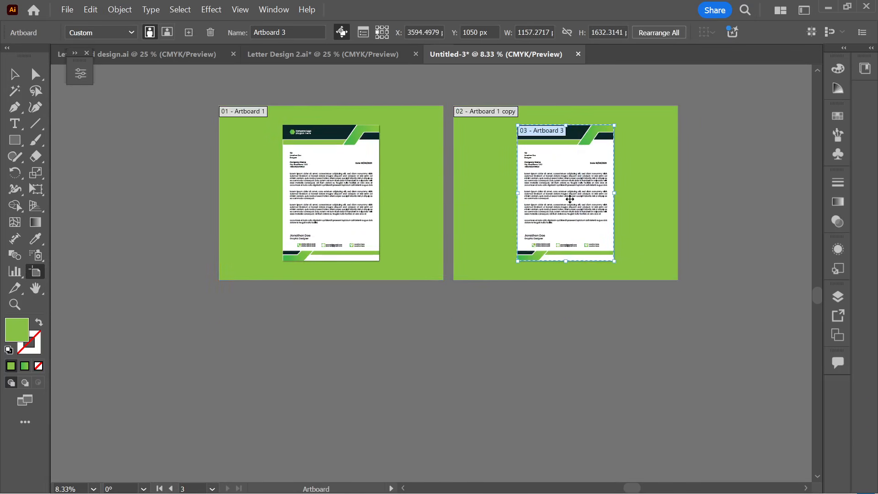
drag(567, 194, 512, 361)
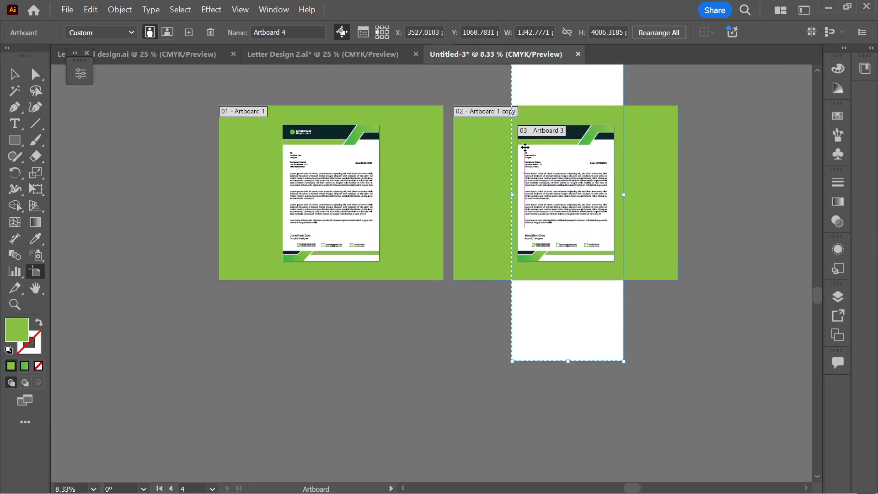
key(ctrl+z)
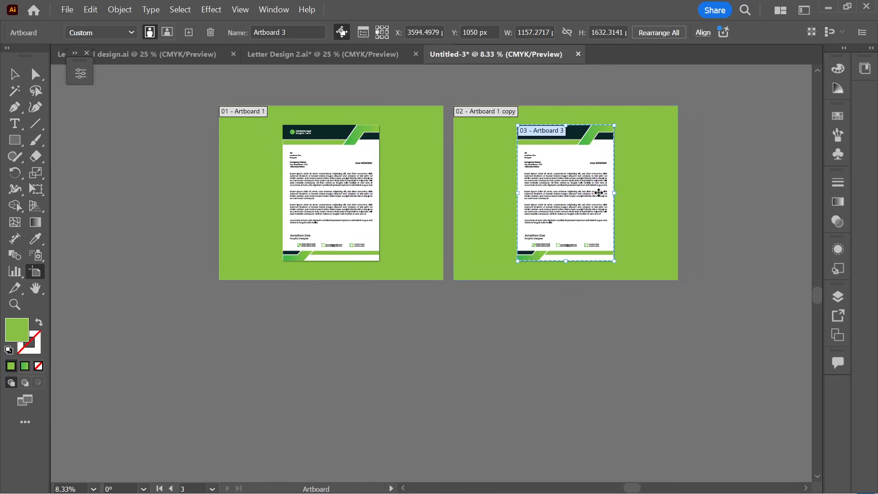
- Select and shift the second artboard's green background rectangle
key(v)
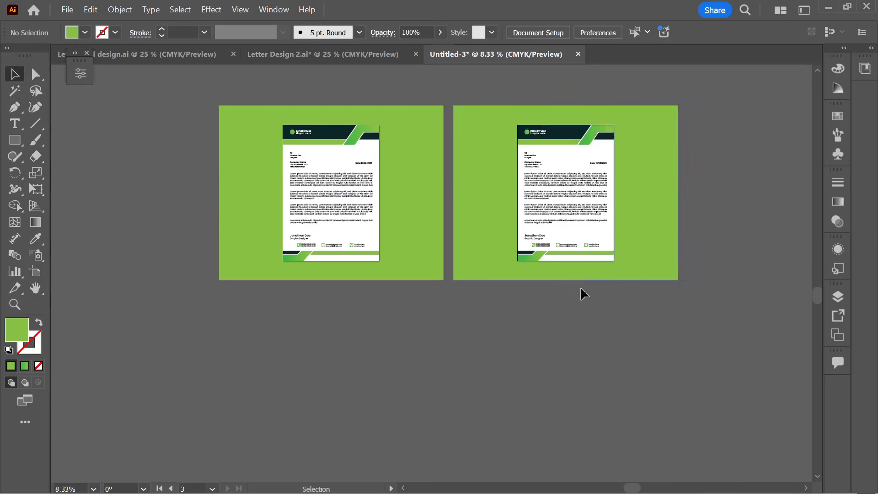
click(640, 210)
drag(641, 211, 705, 239)
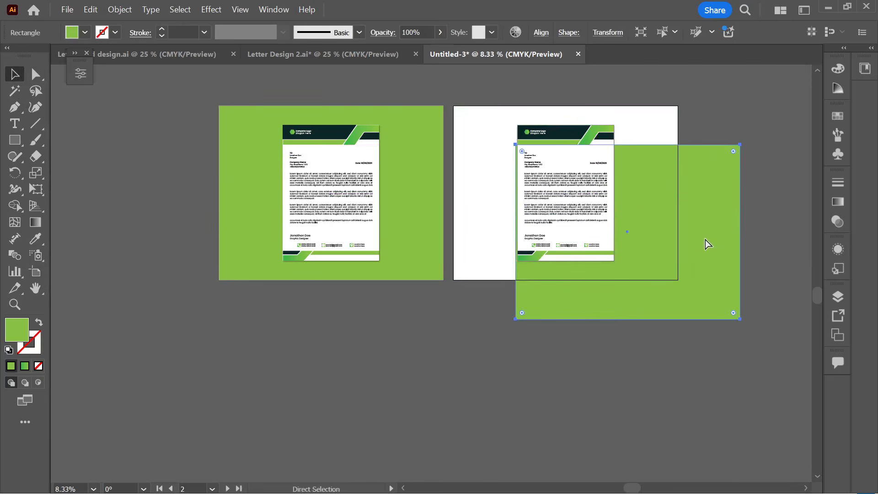
- Undo the shift so the green background covers the second artboard again
key(ctrl+z)
click(618, 331)
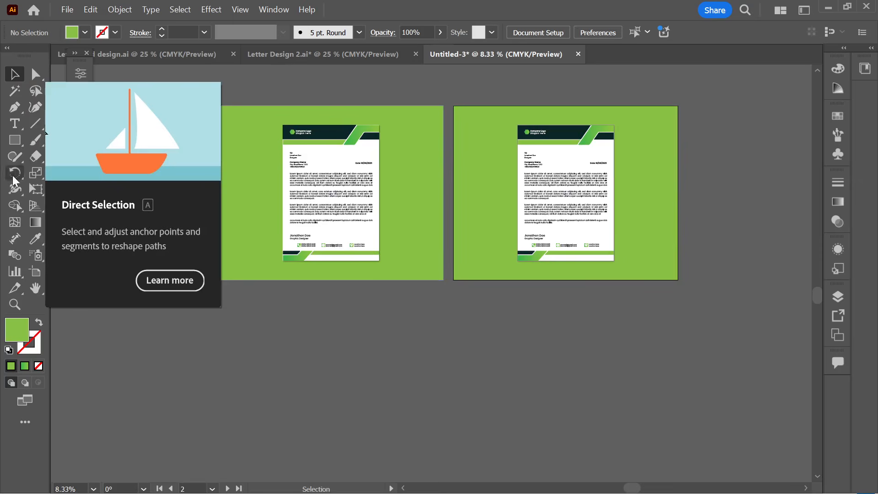
- Move the second artboard below the first and Alt-drag a copy of the first into the bottom-left slot
click(35, 272)
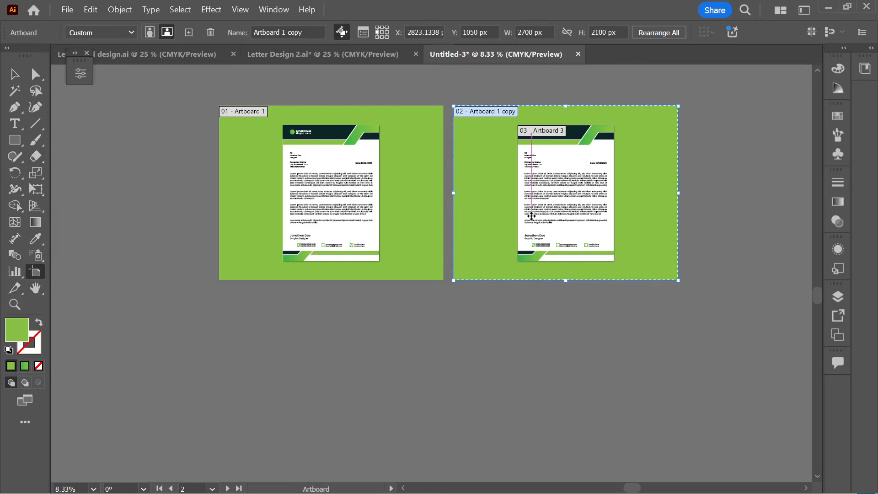
drag(534, 215, 539, 398)
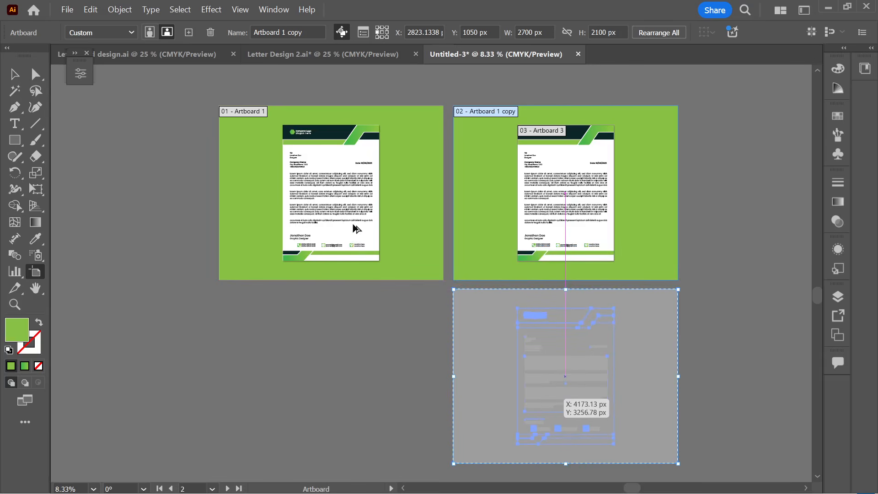
click(355, 221)
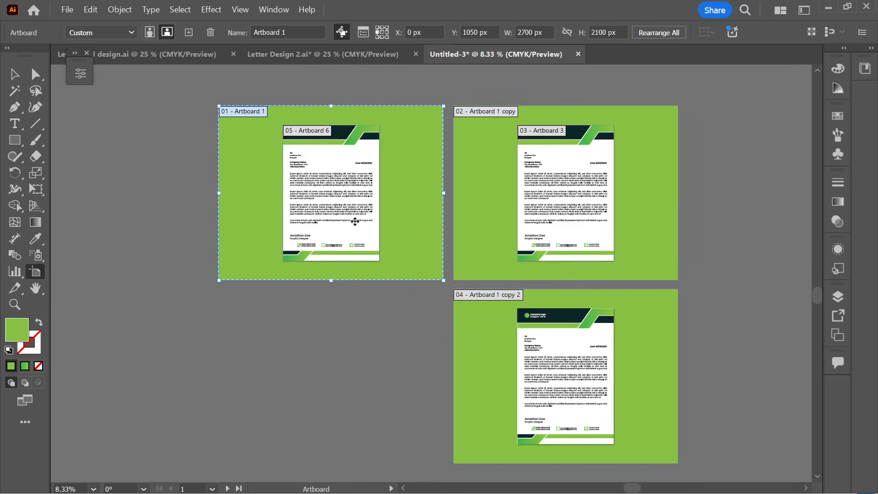
drag(357, 217, 360, 398)
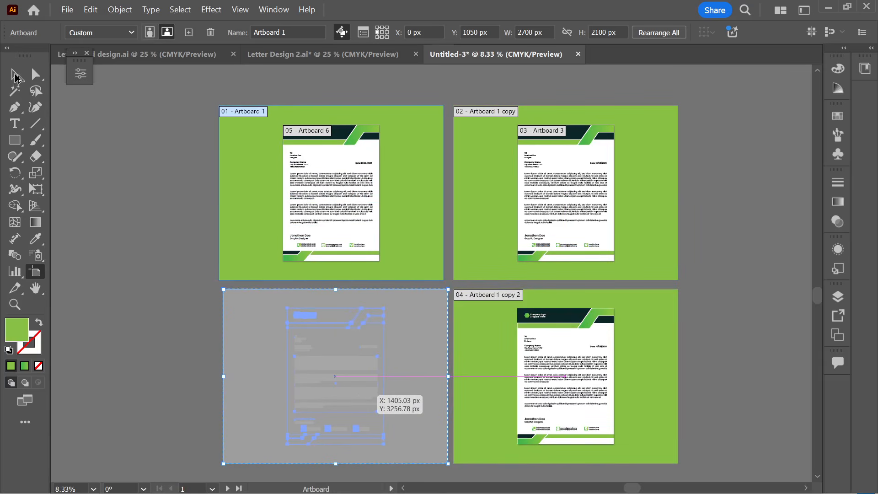
- Nudge the bottom-left artboard left so the four mockups form an aligned two-by-two grid
click(15, 77)
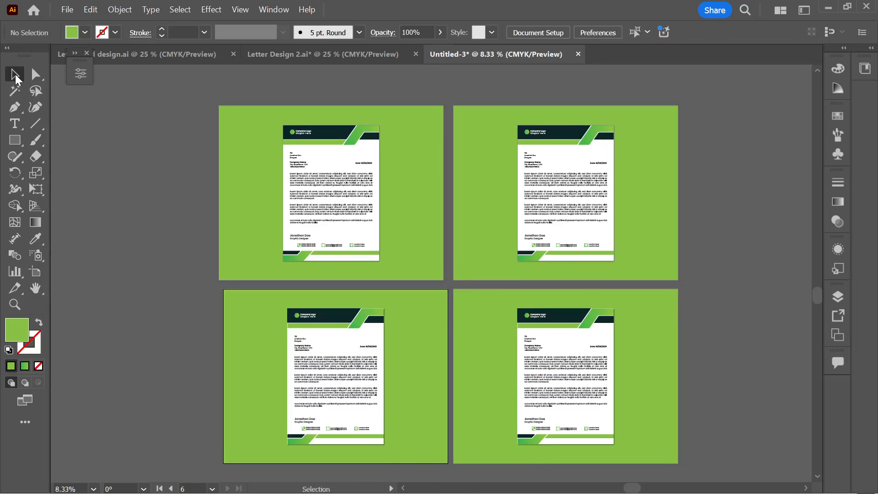
scroll(490, 246, right, 2)
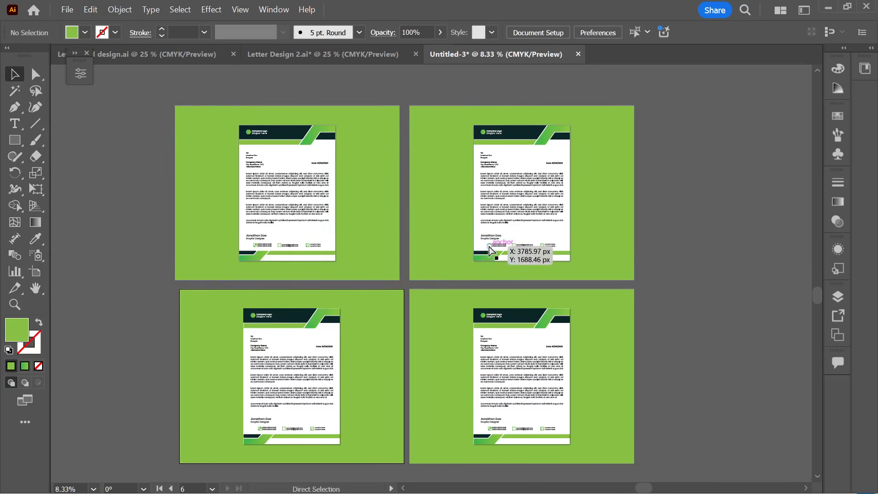
scroll(493, 226, down, 2)
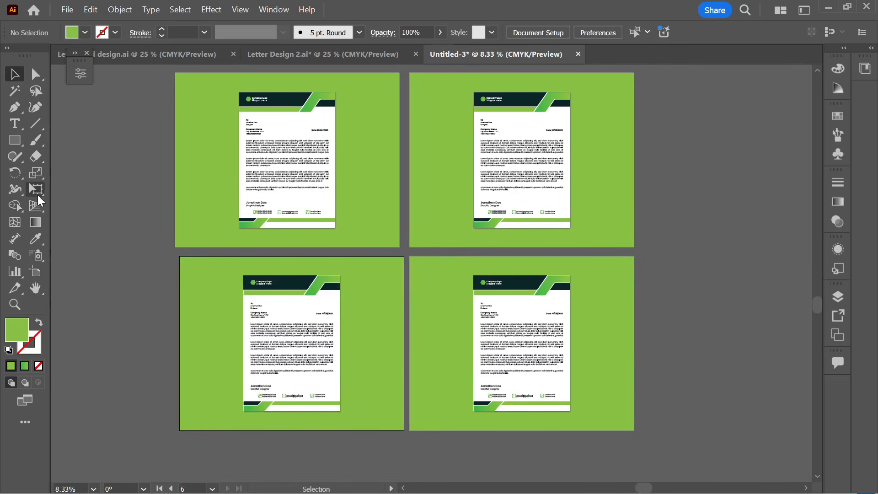
click(36, 270)
drag(267, 312, 263, 312)
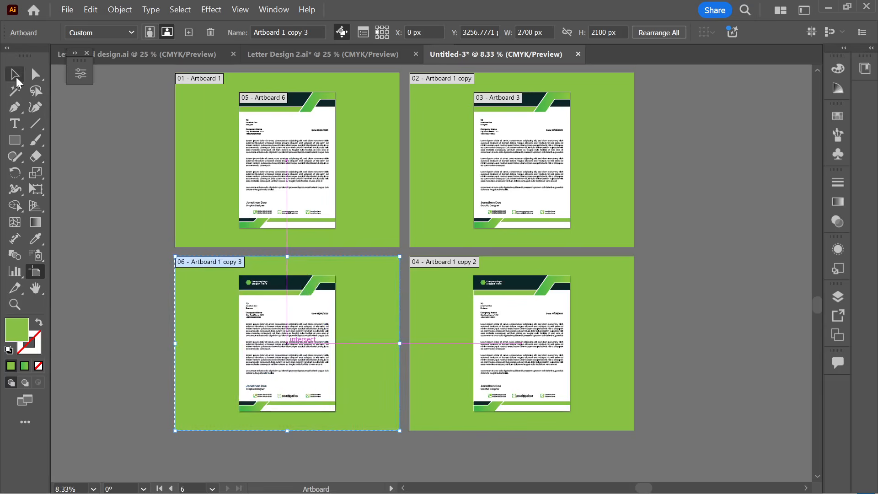
key(Escape)
scroll(672, 196, up, 2)
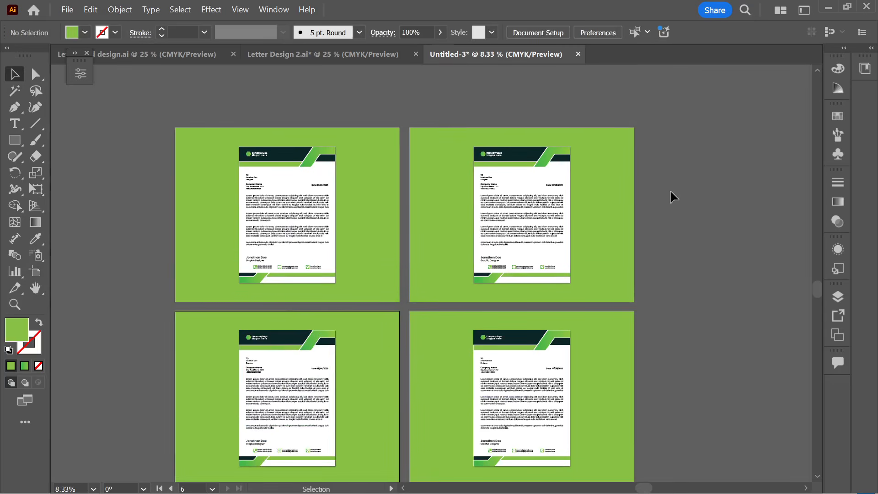
- Delete the top-right anchor of the green background rectangle, leaving a diagonal triangle
click(603, 204)
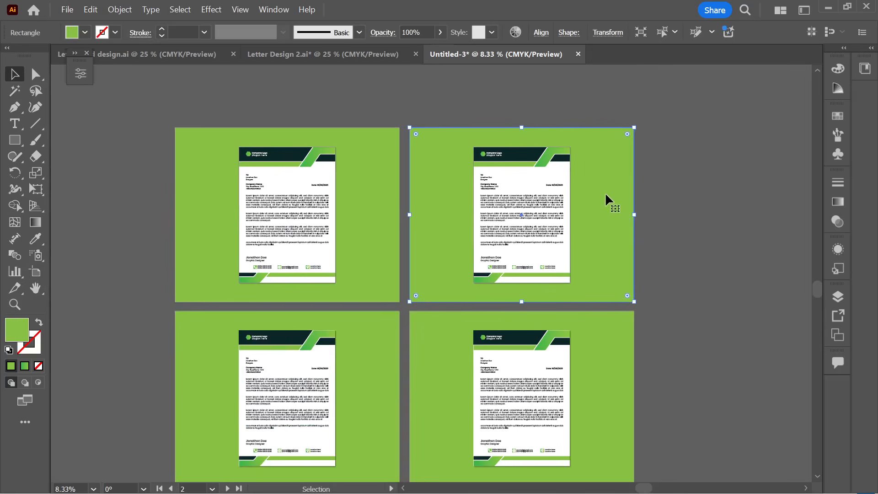
click(647, 177)
key(a)
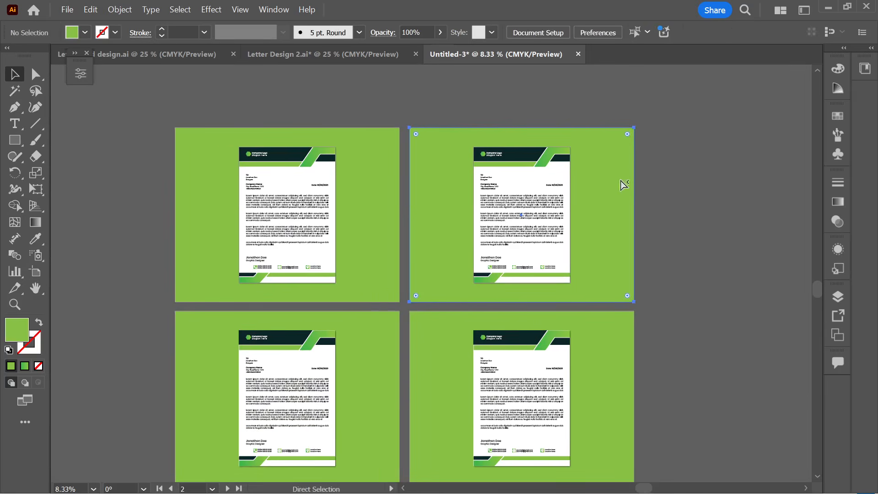
click(624, 186)
scroll(663, 190, right, 1)
click(35, 73)
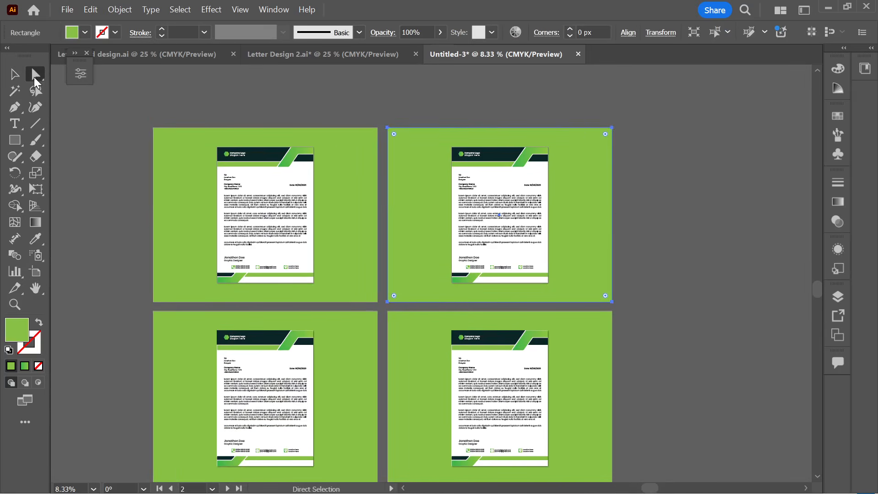
key(Delete)
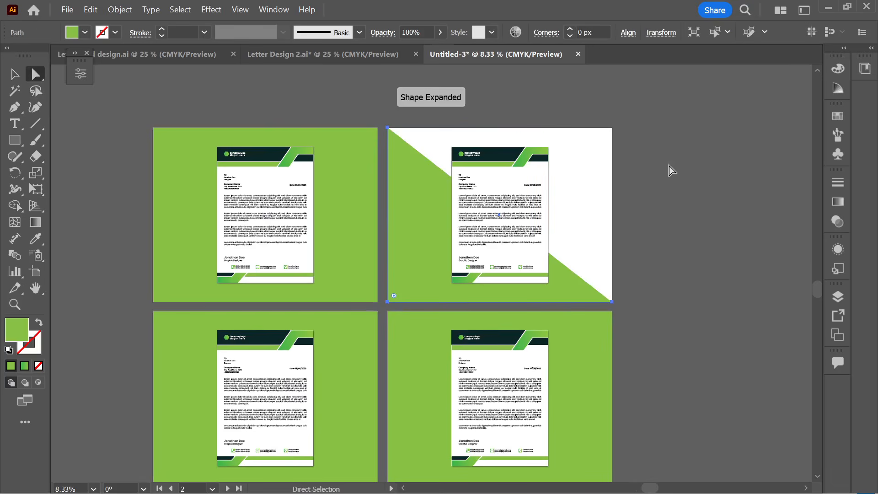
click(14, 74)
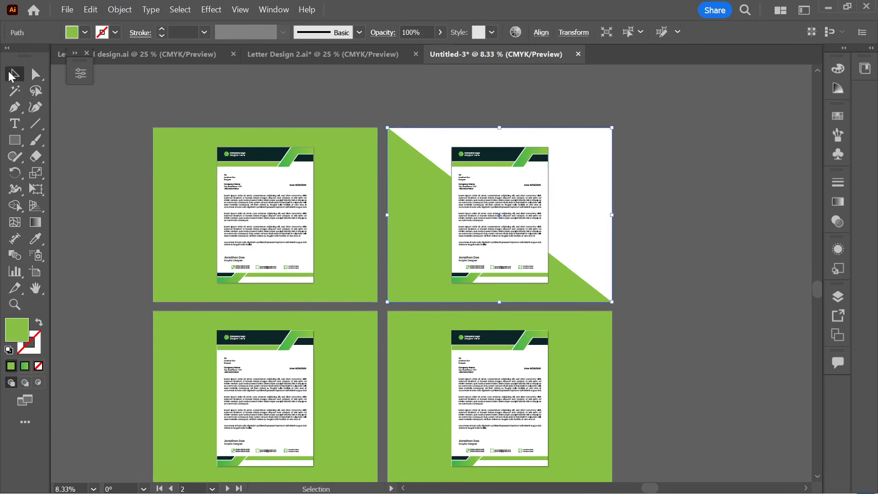
click(129, 98)
drag(573, 284, 617, 249)
key(ctrl+z)
- Reflect a copy of the triangle across the horizontal axis with Transform > Reflect
right_click(577, 294)
click(557, 293)
drag(557, 292, 652, 235)
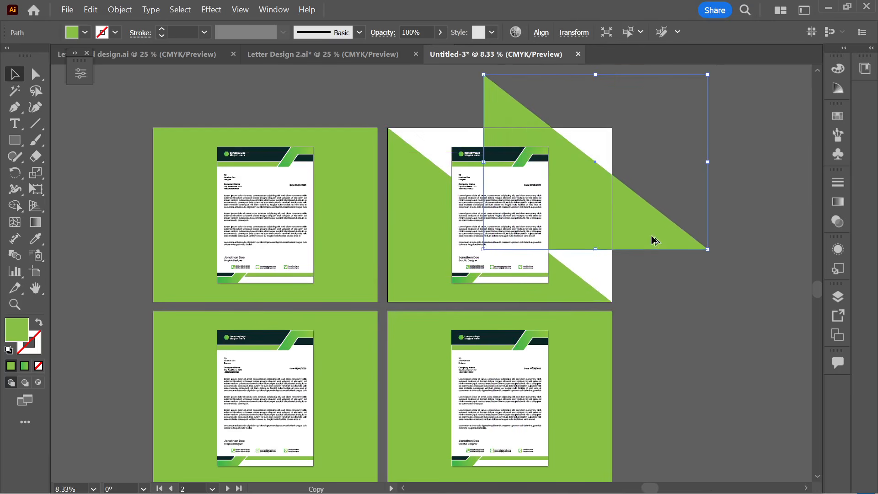
key(Delete)
click(562, 291)
right_click(572, 292)
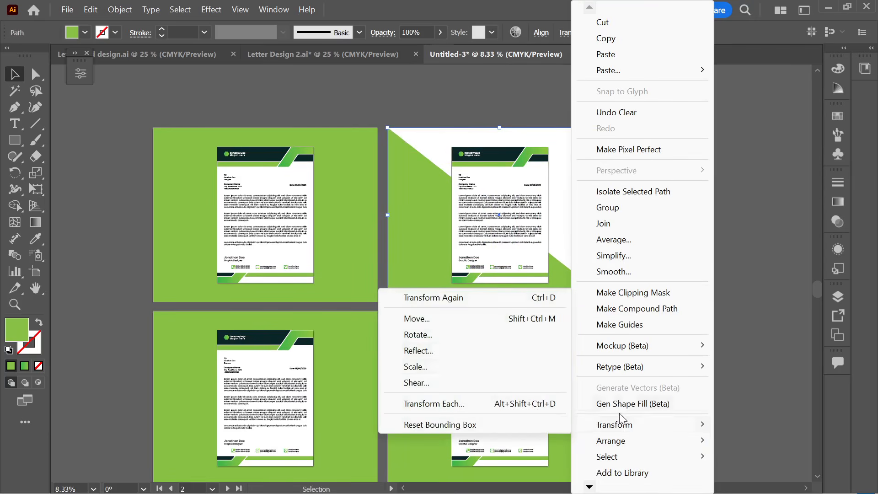
click(449, 353)
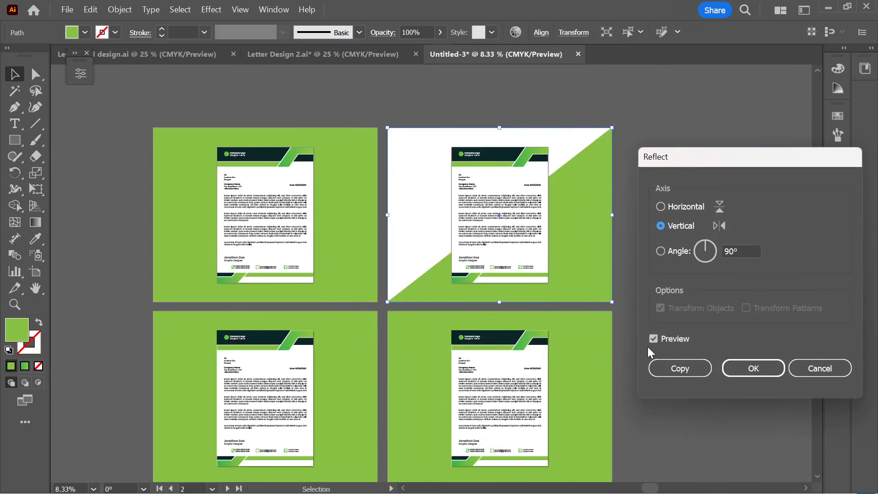
click(662, 207)
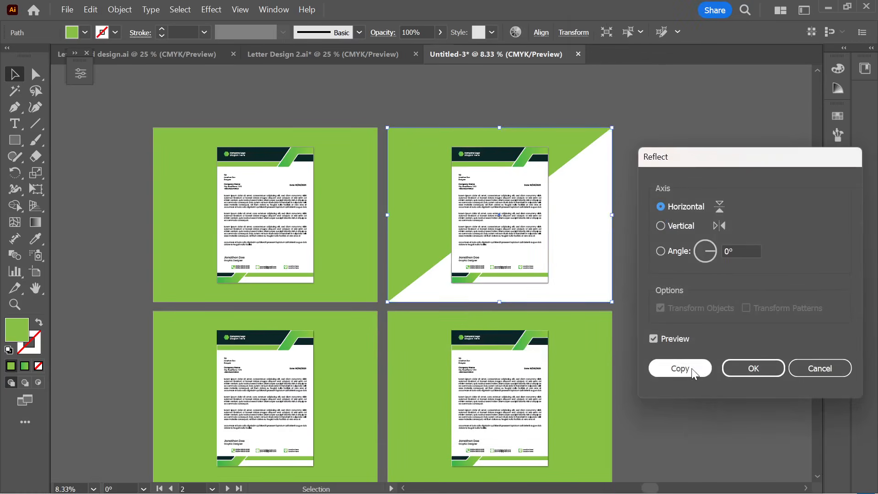
click(692, 368)
- Reflect again vertically so the mirrored triangles fill the artboard, then select one triangle
right_click(564, 147)
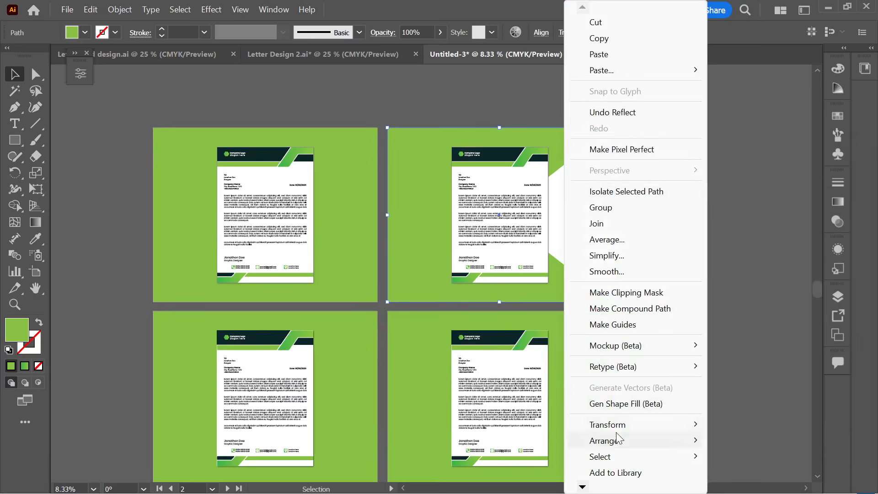
mouse_move(624, 424)
click(487, 354)
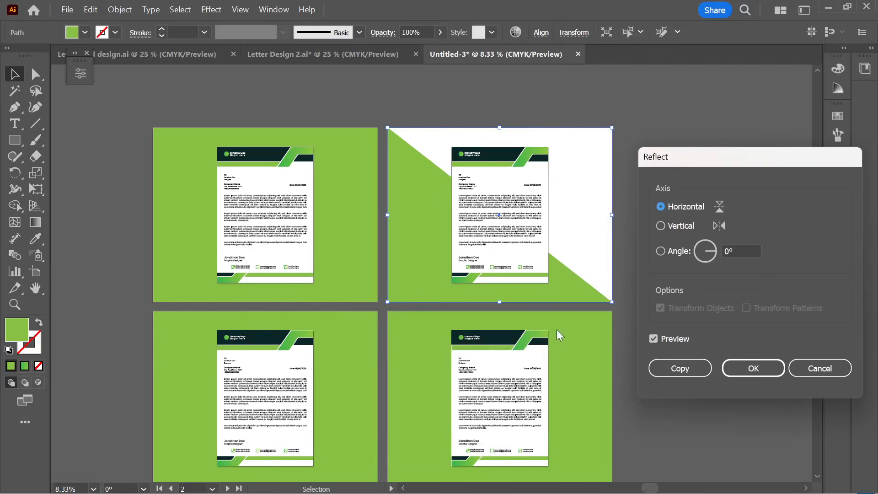
click(662, 226)
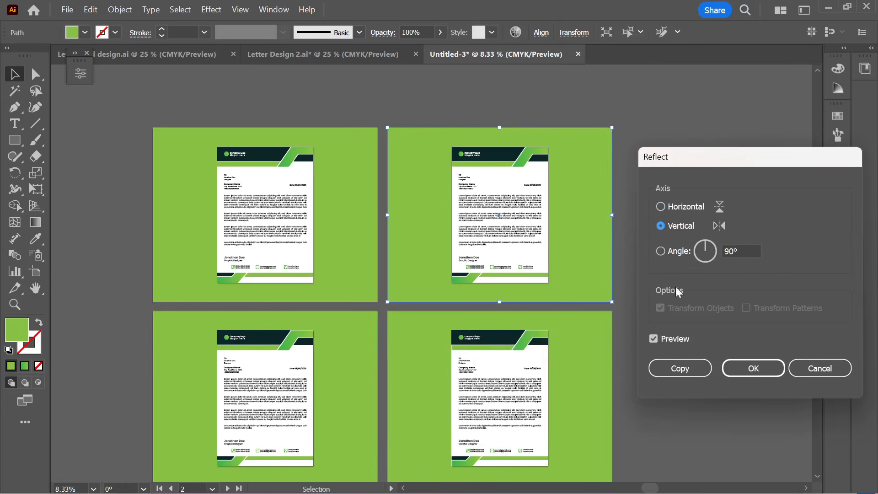
click(756, 368)
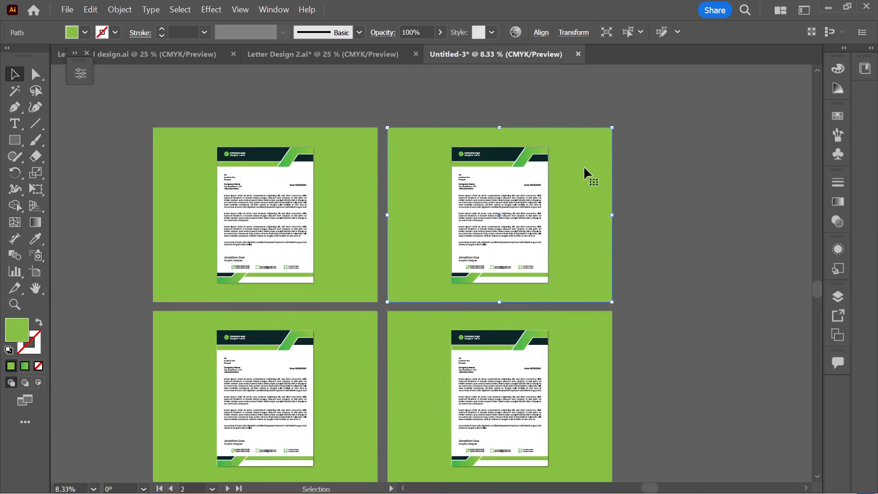
click(614, 191)
click(559, 178)
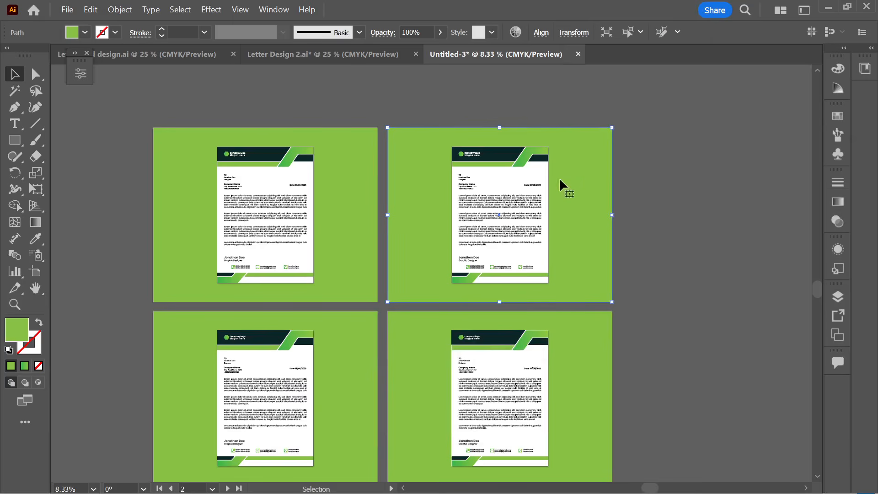
click(41, 234)
- Fill the first background triangle with the dark header colour
click(264, 153)
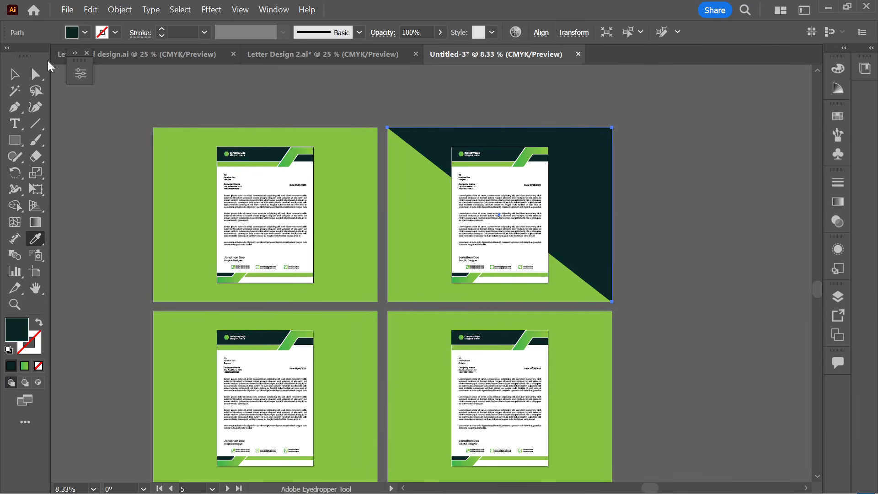
click(17, 75)
click(291, 81)
scroll(617, 254, up, 2)
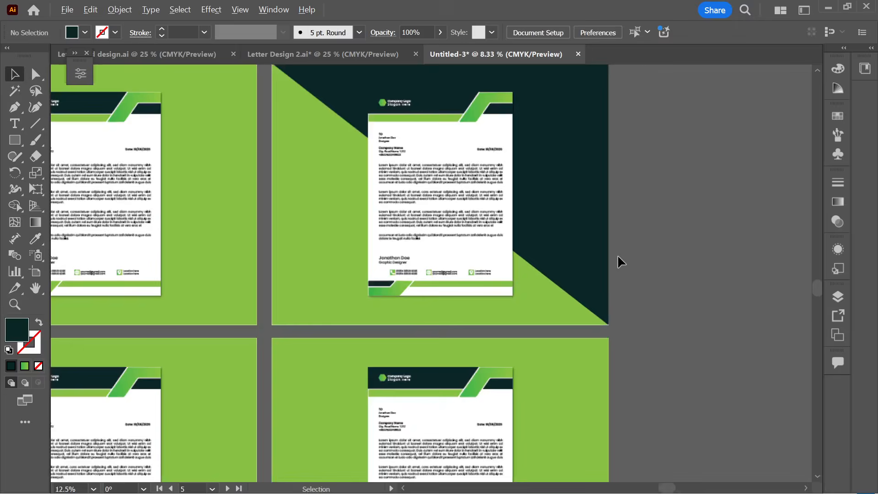
scroll(612, 255, down, 2)
scroll(539, 280, up, 1)
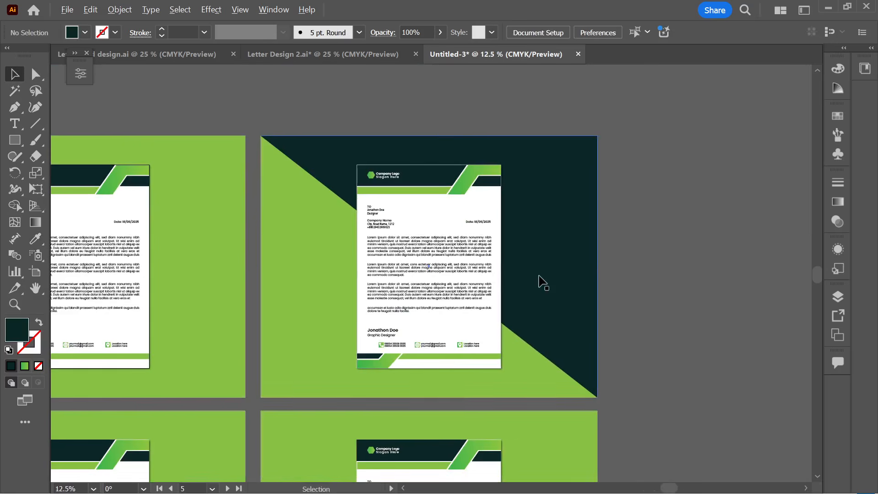
- Recolour the right artboard's green background triangle dark teal with the Eyedropper
click(538, 280)
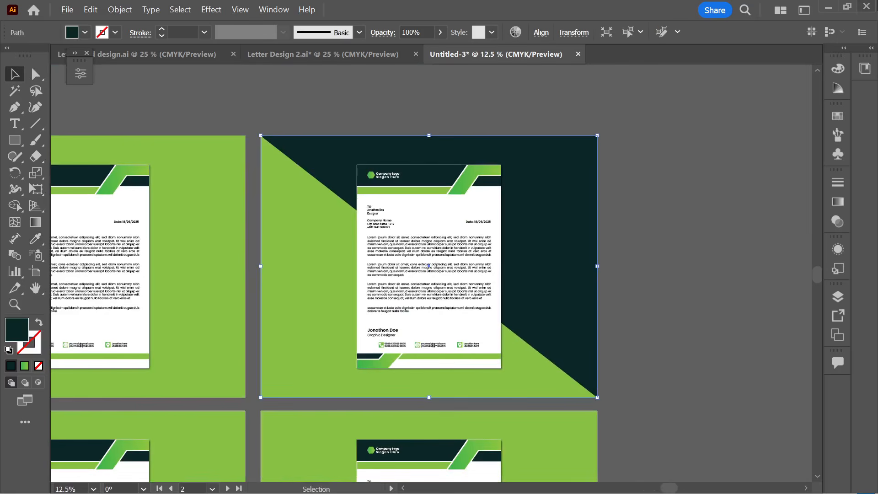
click(521, 355)
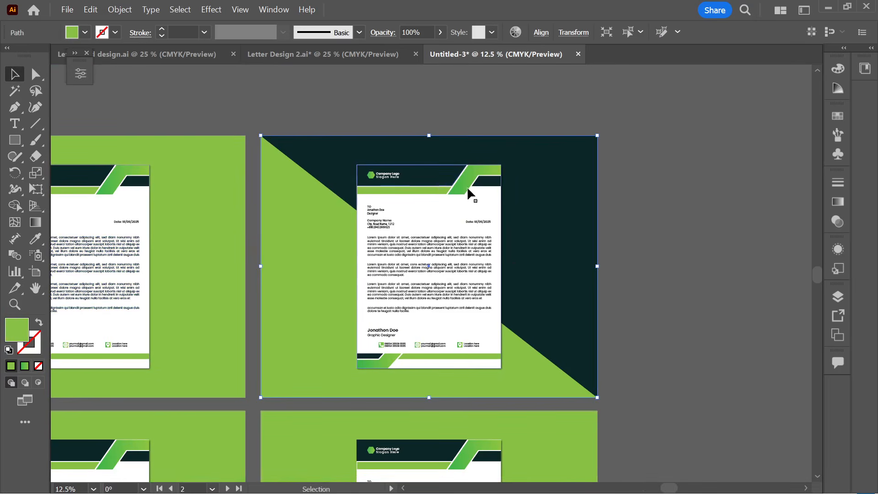
click(35, 238)
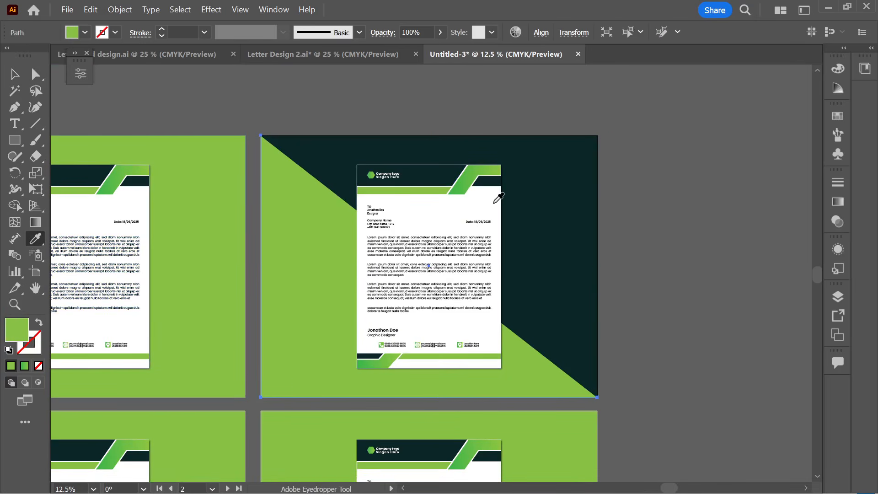
click(581, 179)
click(15, 75)
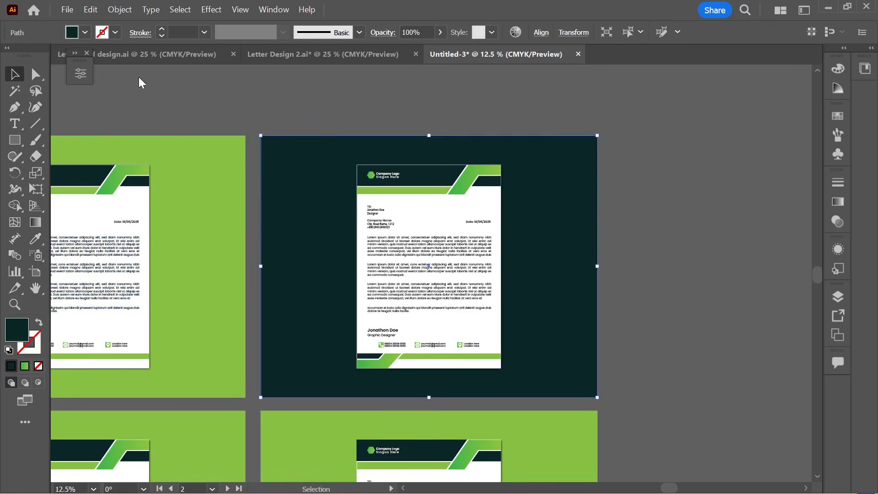
click(139, 84)
- Give the other triangle the left artboard's green, then select the bottom-left artboard's green background
click(589, 156)
click(36, 238)
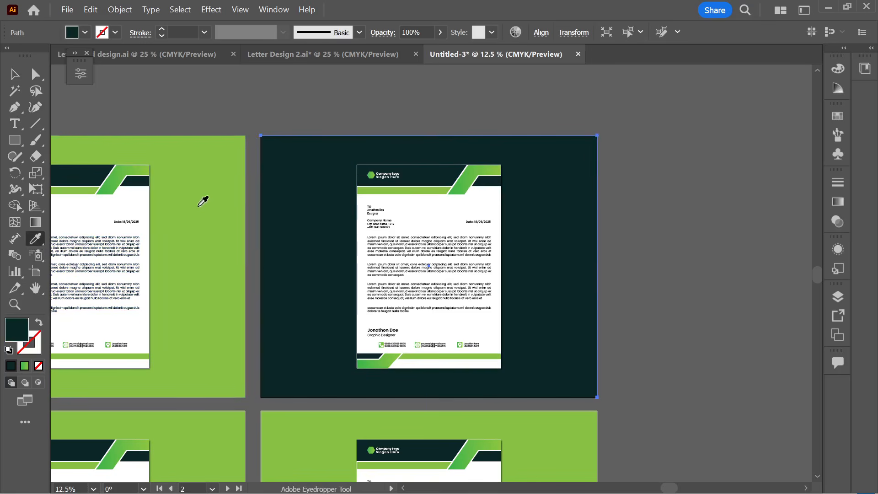
click(198, 206)
click(14, 74)
click(359, 101)
scroll(664, 111, down, 1)
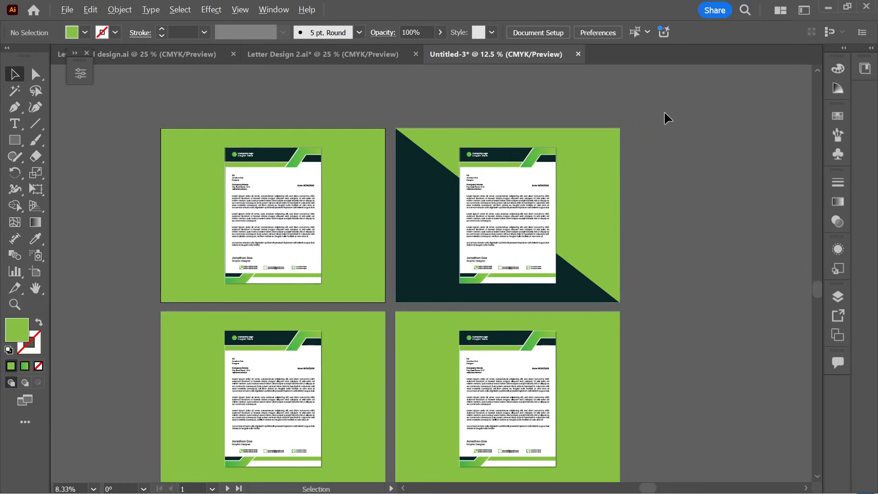
drag(675, 230, 666, 170)
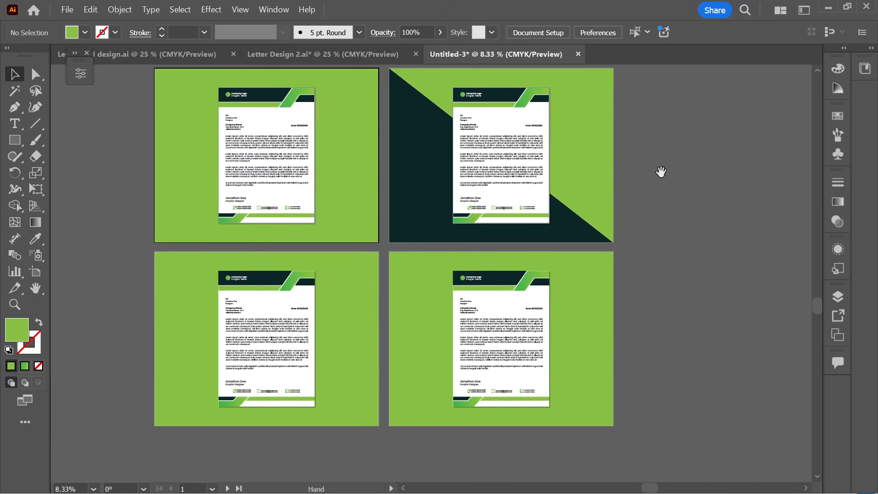
click(339, 357)
- Delete the bottom-left artboard's green background, then undo to restore it
key(Delete)
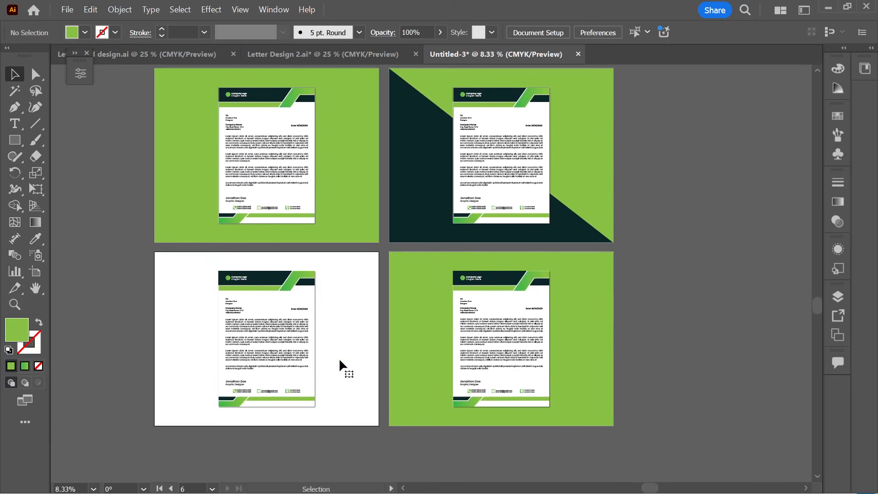
scroll(313, 418, down, 1)
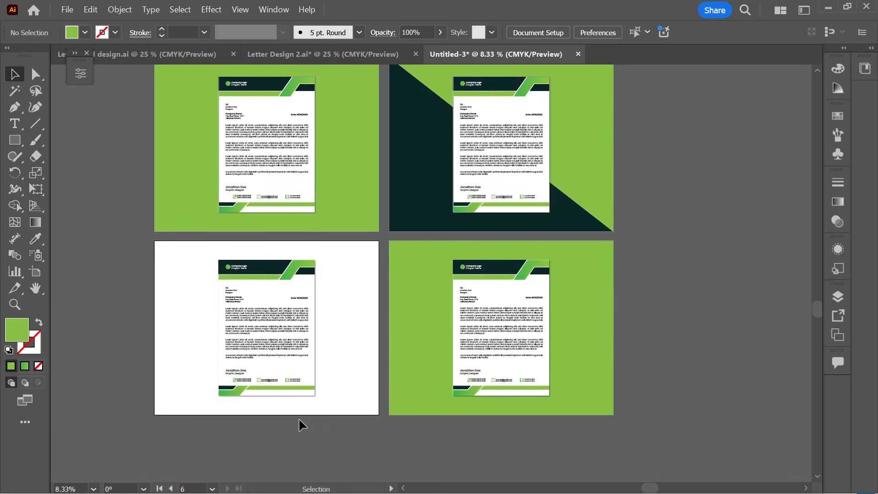
key(ctrl+z)
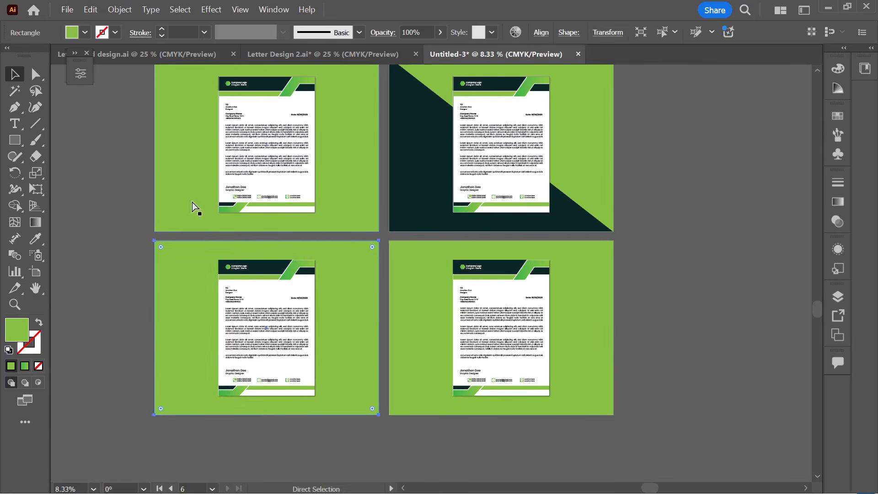
click(111, 314)
scroll(256, 366, down, 3)
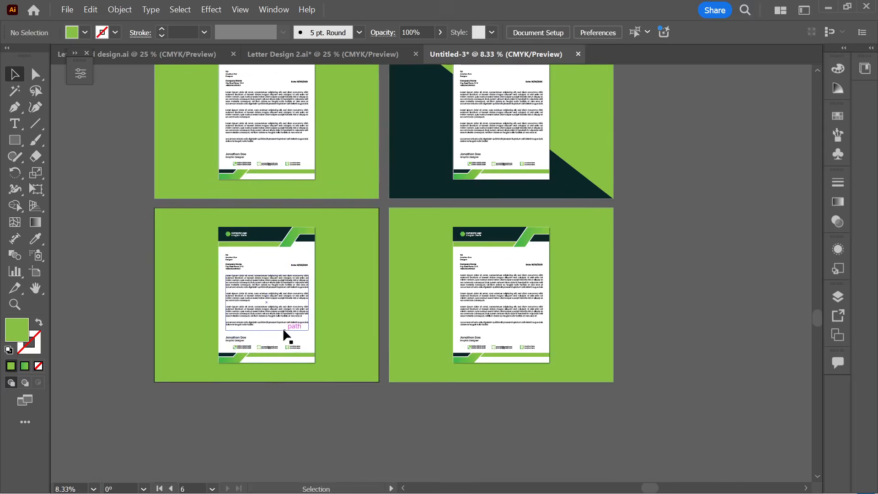
scroll(282, 327, up, 1)
- Scale down the bottom-left letterhead artwork
click(263, 335)
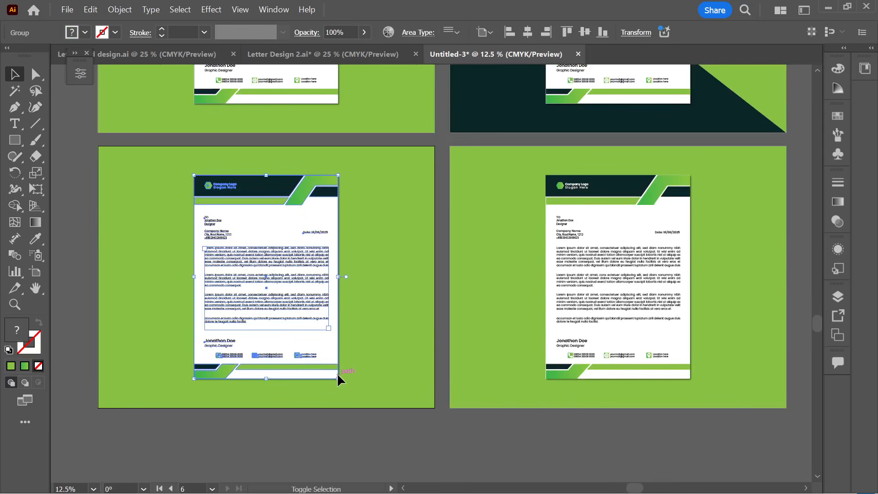
drag(337, 378, 317, 448)
click(318, 438)
scroll(293, 418, down, 1)
scroll(257, 380, up, 1)
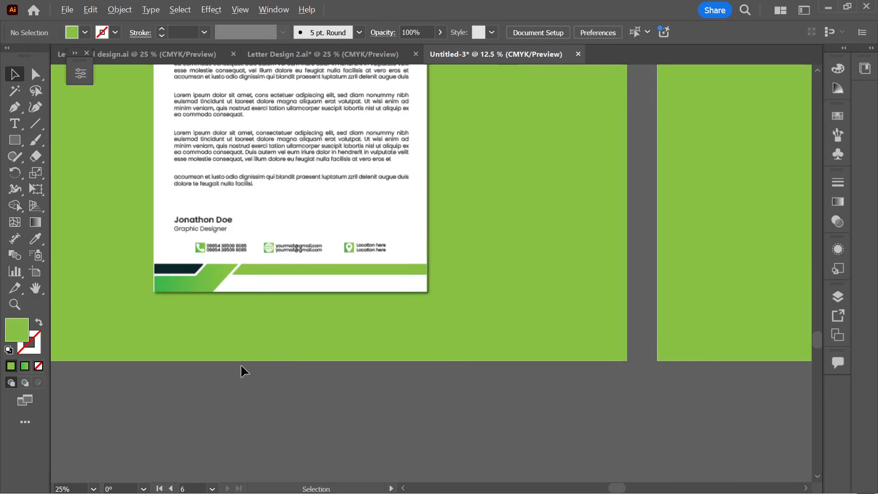
- Draw a black-filled rectangle bar along the letter's bottom edge
drag(21, 139, 45, 140)
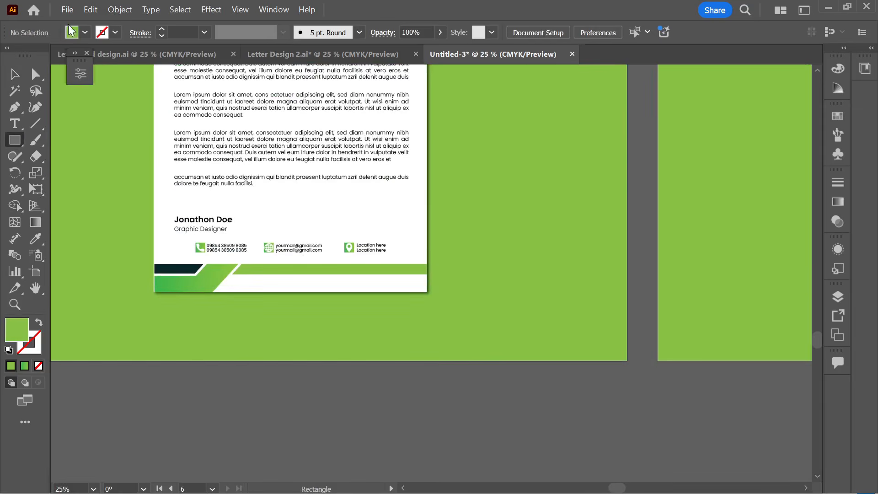
click(85, 33)
click(28, 122)
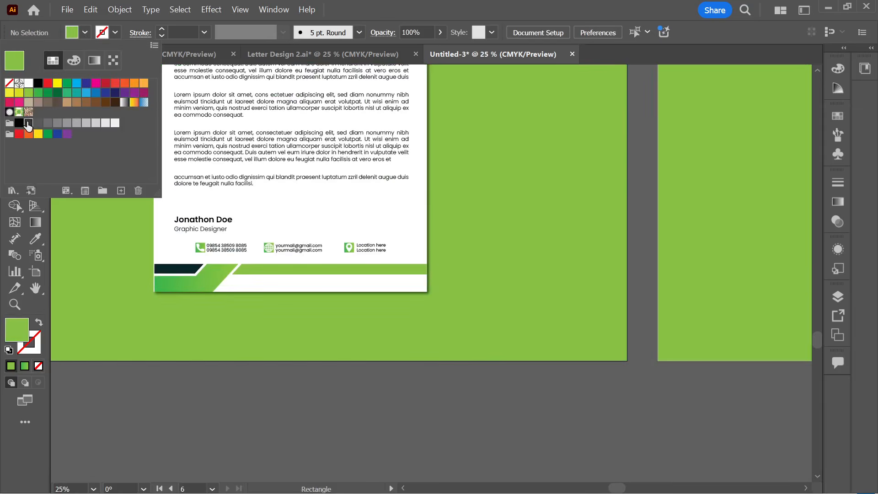
click(38, 83)
click(195, 431)
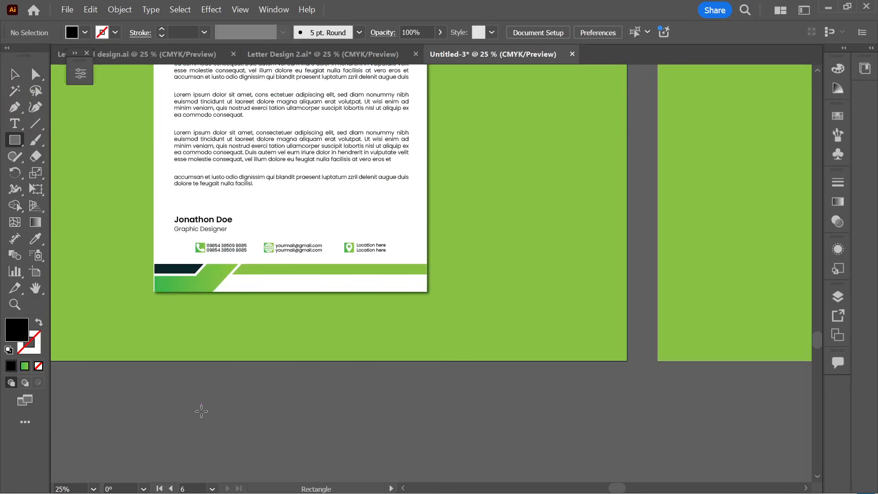
scroll(204, 321, up, 1)
scroll(201, 303, up, 1)
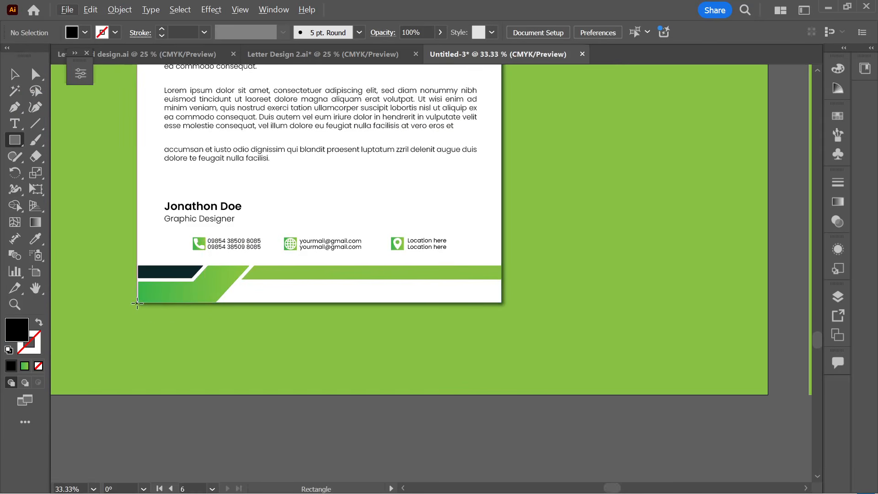
mouse_move(137, 303)
mouse_down()
mouse_move(185, 313)
mouse_move(502, 316)
mouse_up()
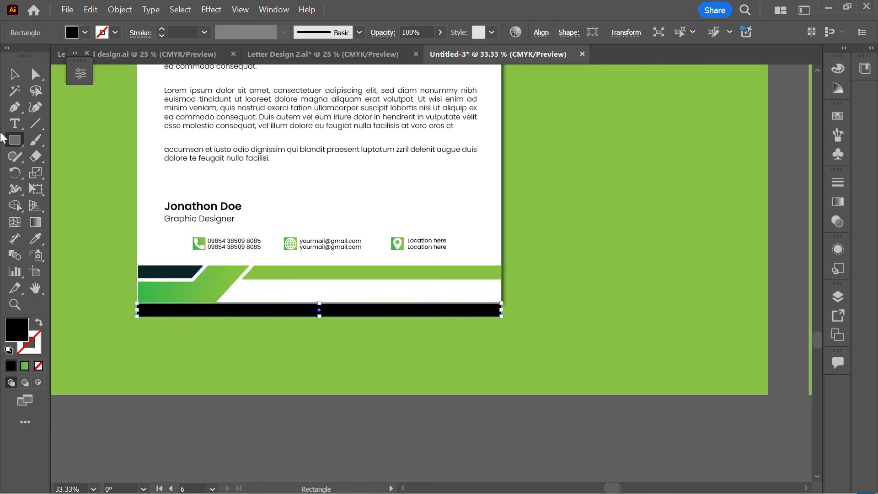
- Bend the bar's bottom edge into an upward curve with the Anchor Point tool
scroll(223, 278, up, 1)
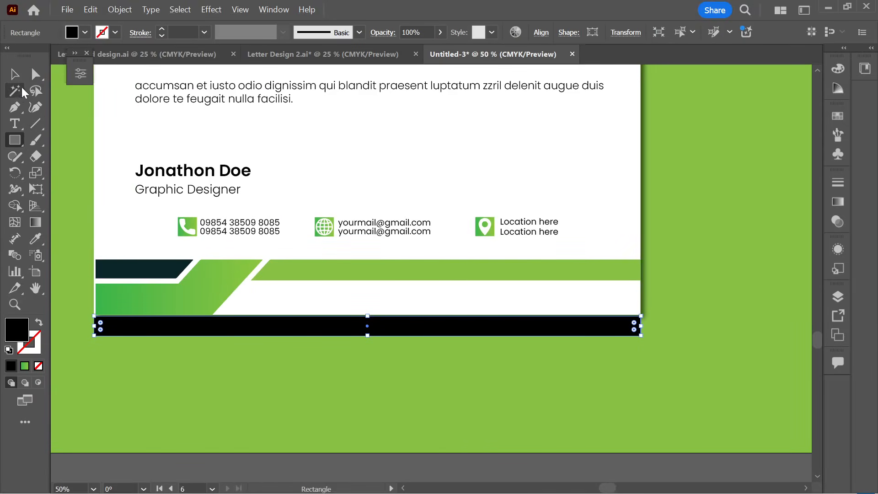
drag(14, 108, 86, 157)
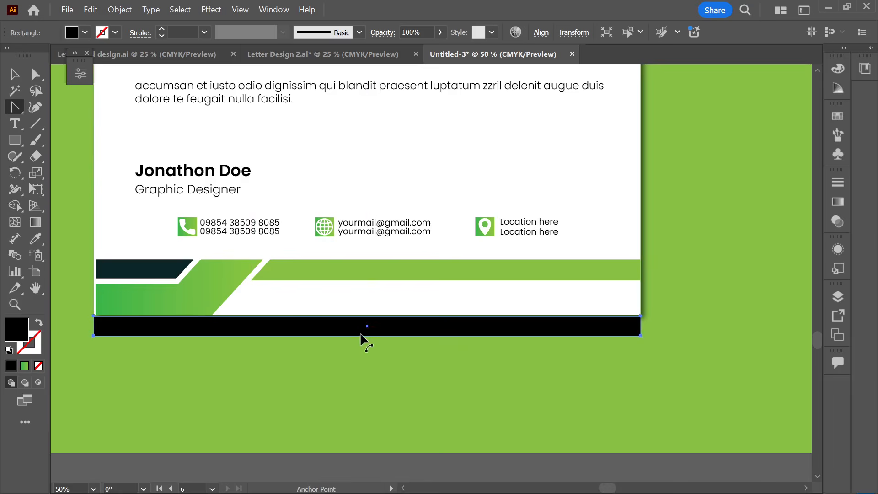
drag(360, 339, 359, 327)
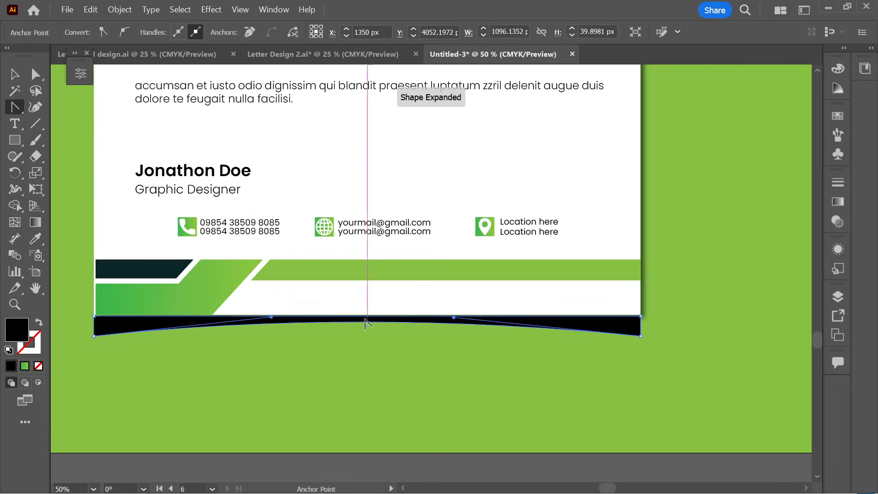
drag(365, 326, 364, 325)
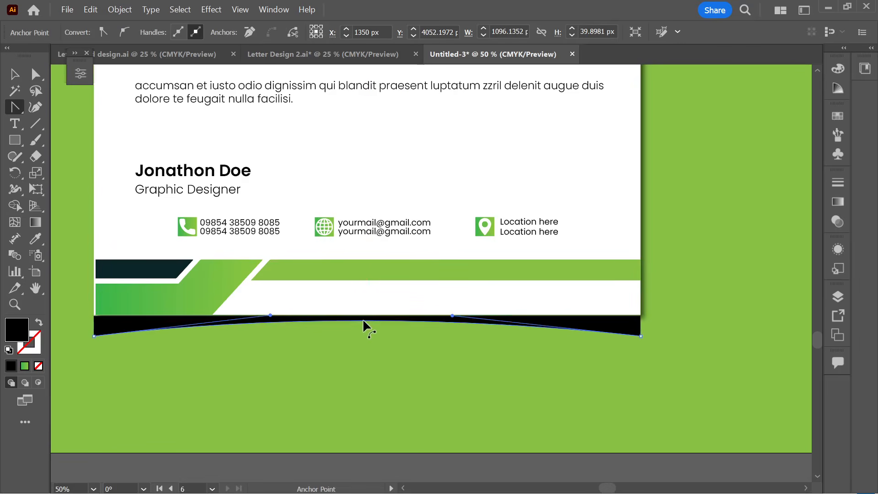
click(13, 75)
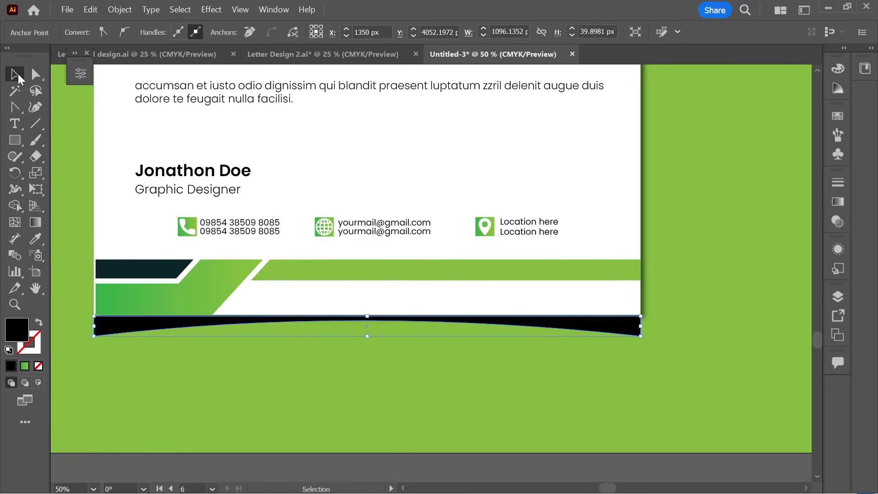
- Apply a Gaussian Blur of about 14.8 px to the curved black bar
click(211, 10)
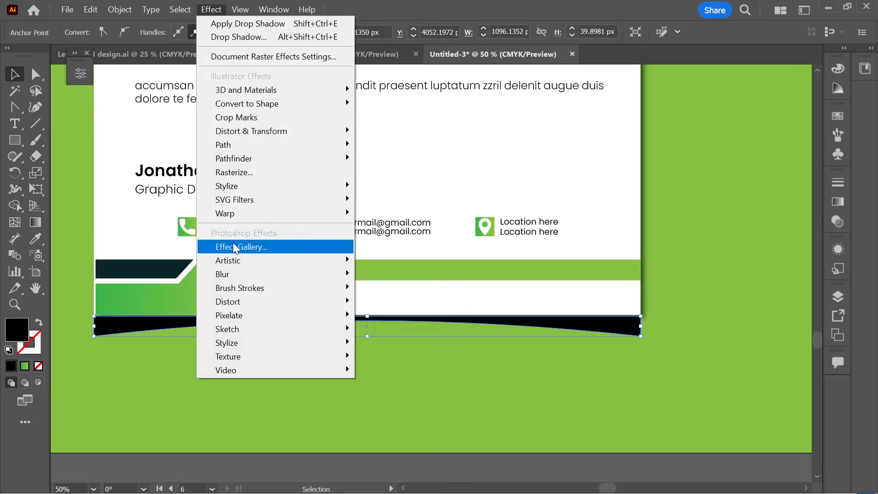
mouse_move(231, 274)
click(451, 277)
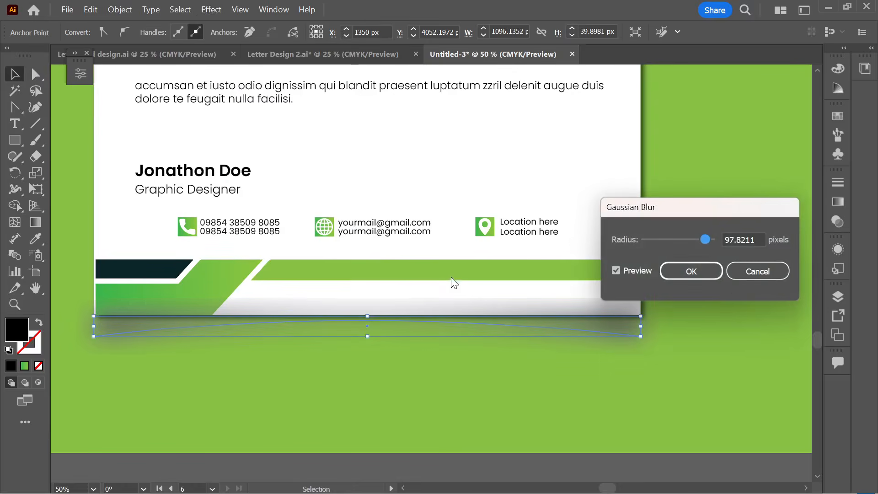
mouse_move(677, 239)
mouse_down()
mouse_move(660, 240)
mouse_move(679, 237)
mouse_up()
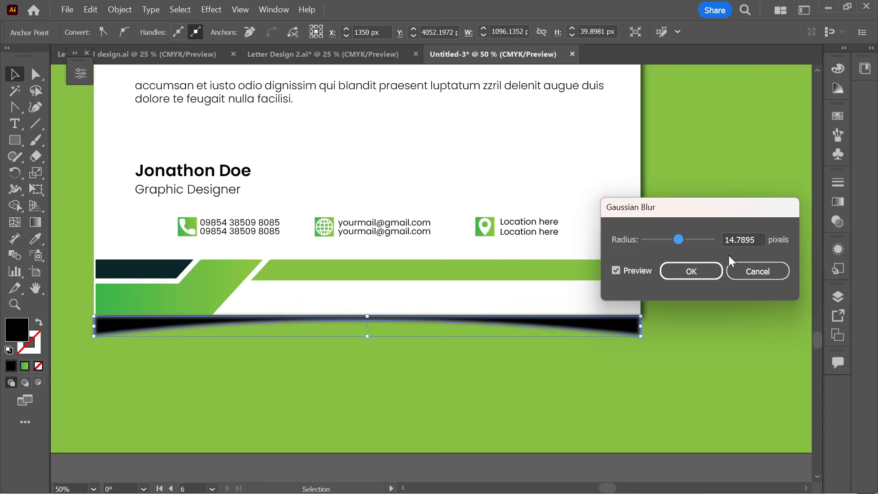
click(690, 272)
- Arrange the letterhead group to the front, above the blurred shadow
click(385, 375)
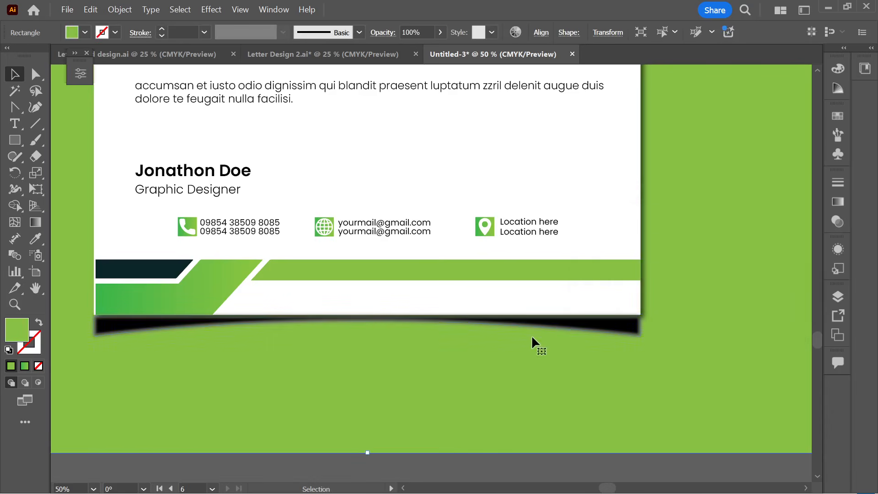
click(576, 327)
click(311, 264)
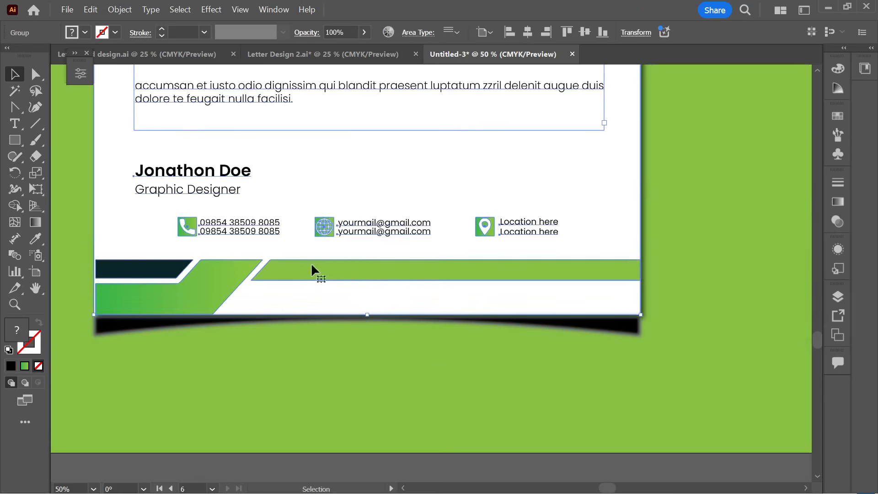
click(418, 339)
scroll(414, 220, down, 2)
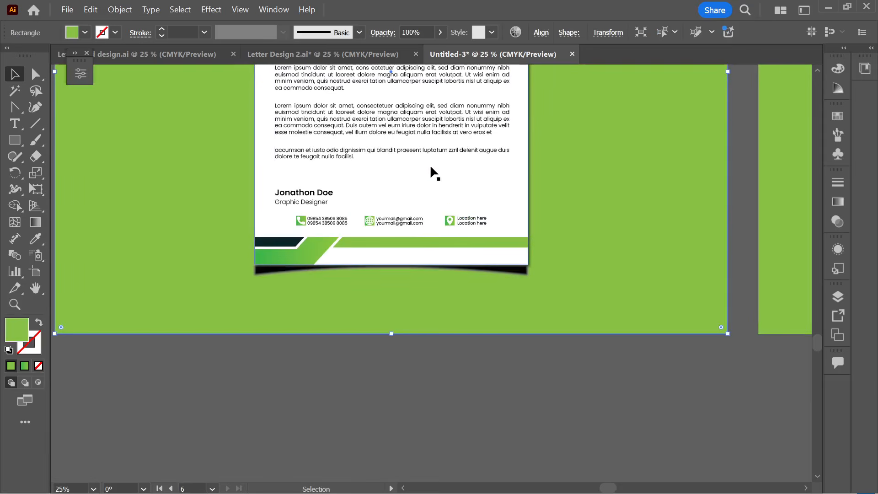
click(462, 199)
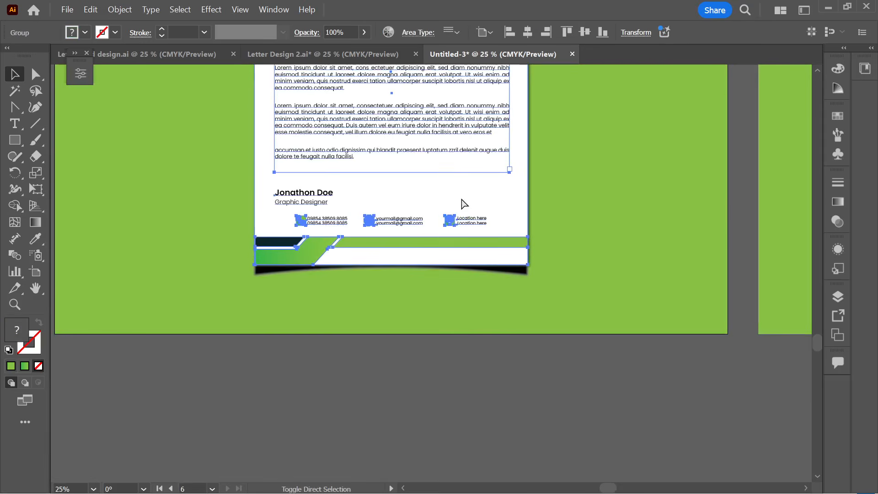
click(459, 281)
right_click(460, 207)
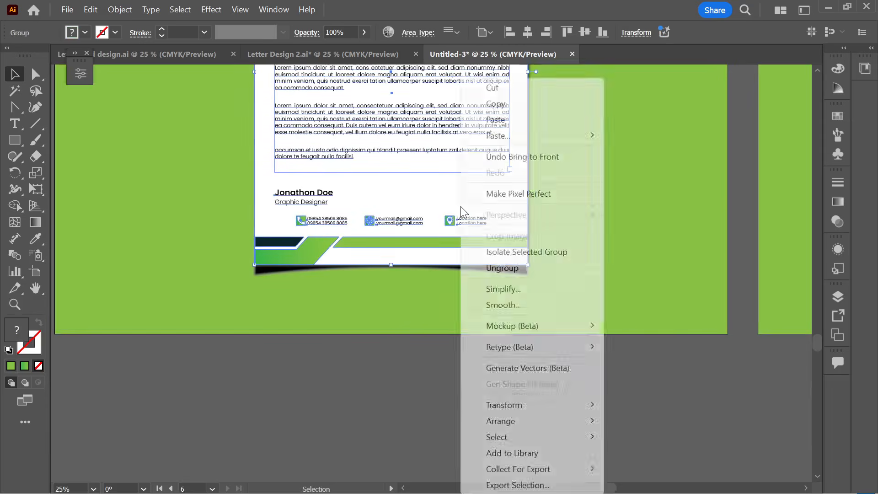
mouse_move(501, 421)
click(666, 353)
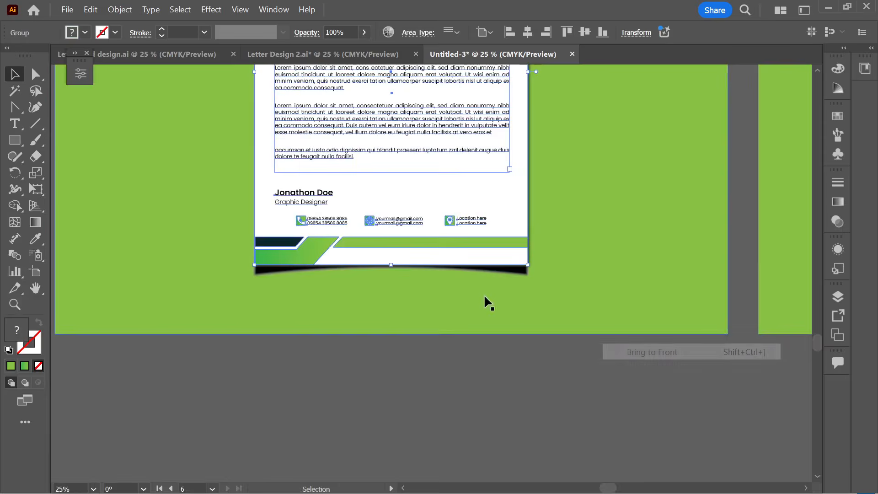
click(485, 296)
scroll(417, 276, up, 1)
- Nudge the shadow up slightly and set its opacity to 85%
click(556, 274)
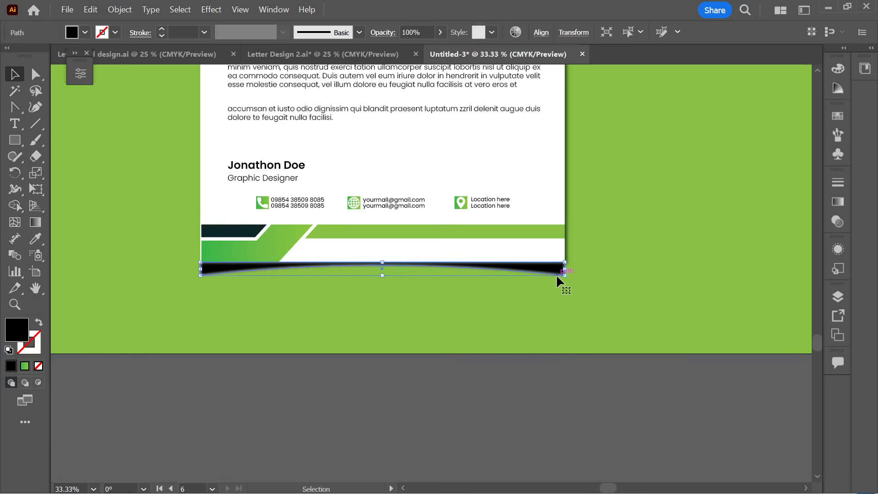
drag(565, 273, 565, 271)
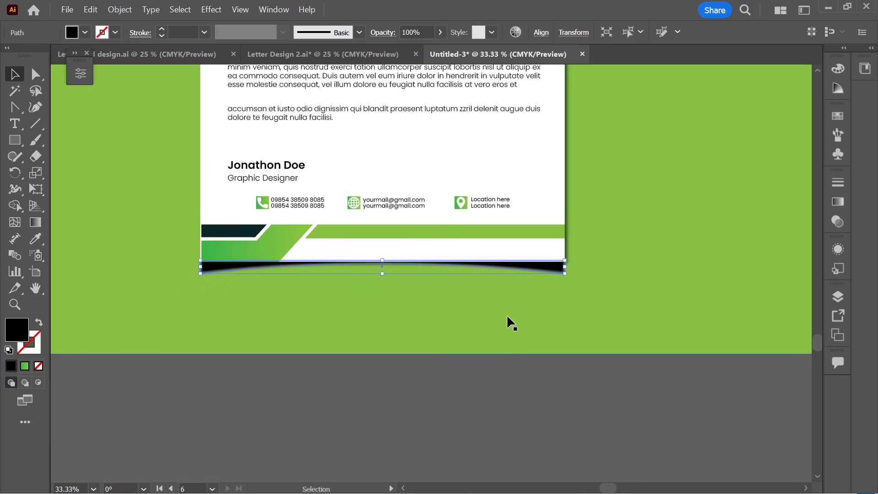
click(419, 32)
scroll(419, 32, down, 4)
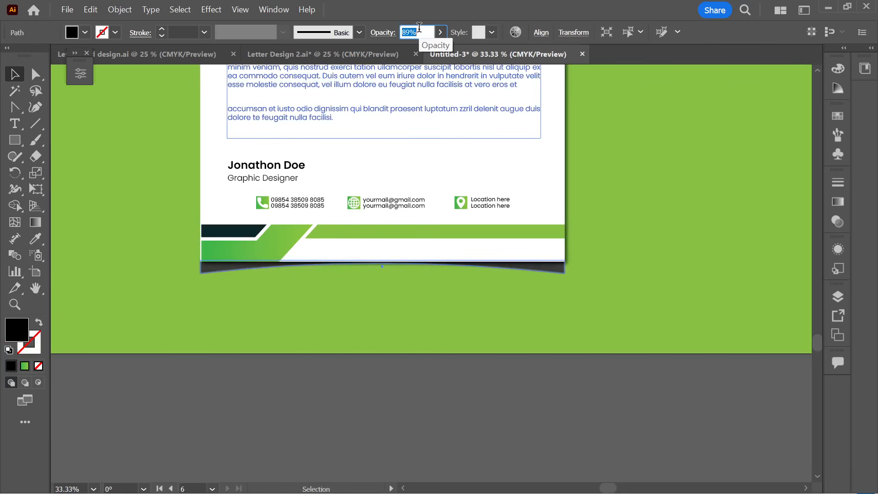
scroll(419, 27, down, 2)
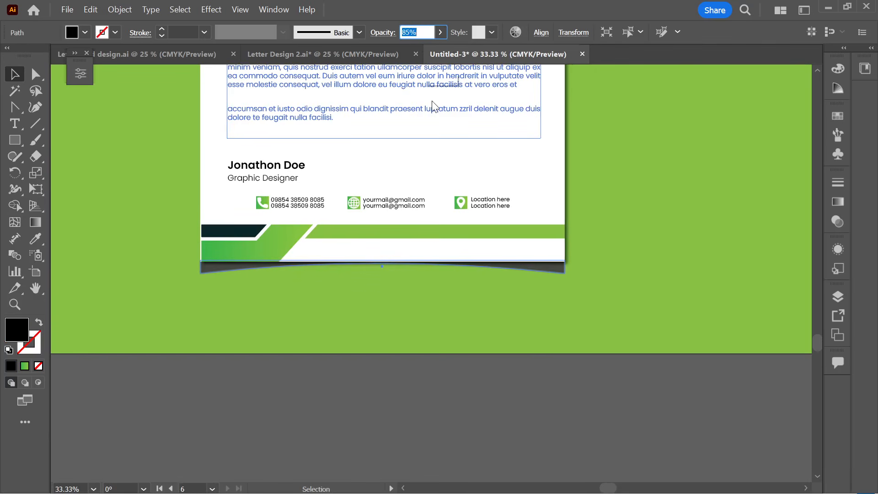
click(424, 405)
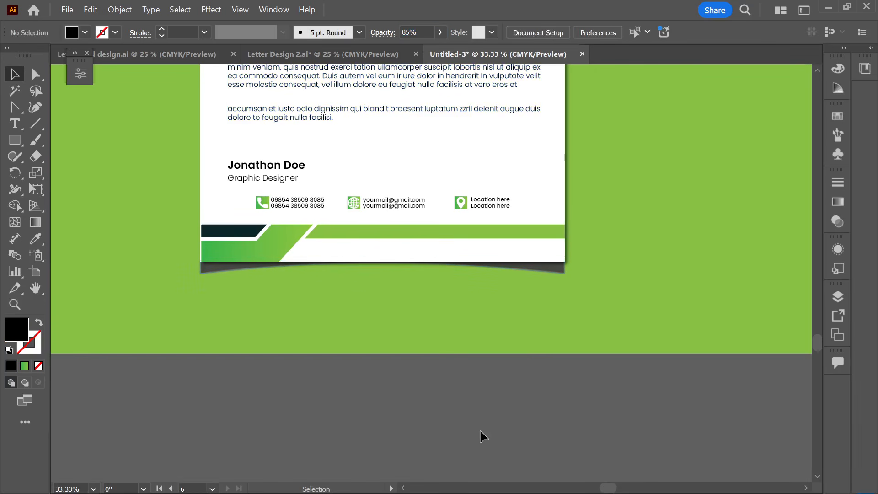
scroll(480, 431, down, 3)
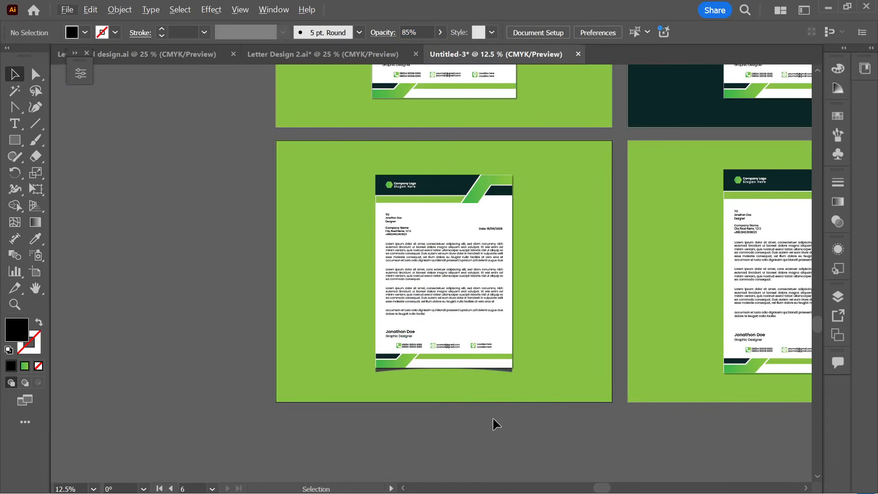
scroll(503, 400, up, 3)
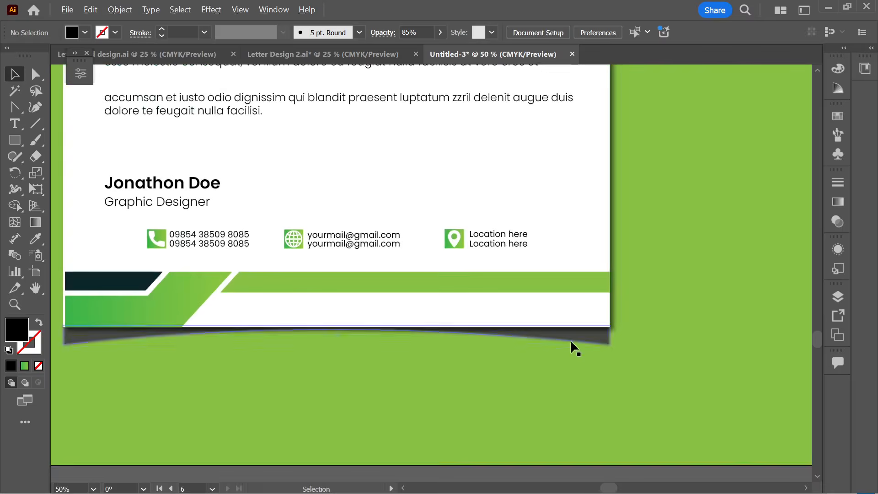
- Stretch the curved shadow downward so it is about 57 px tall
click(598, 338)
click(602, 344)
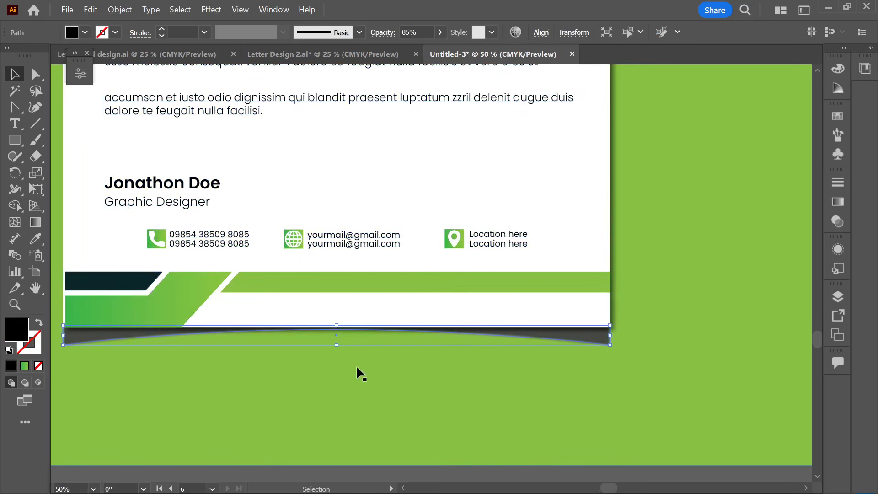
drag(341, 346, 339, 356)
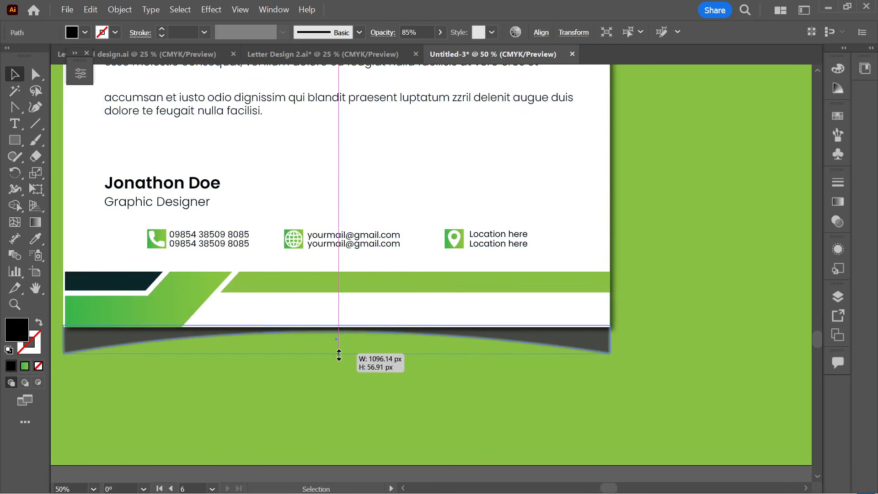
scroll(406, 398, down, 3)
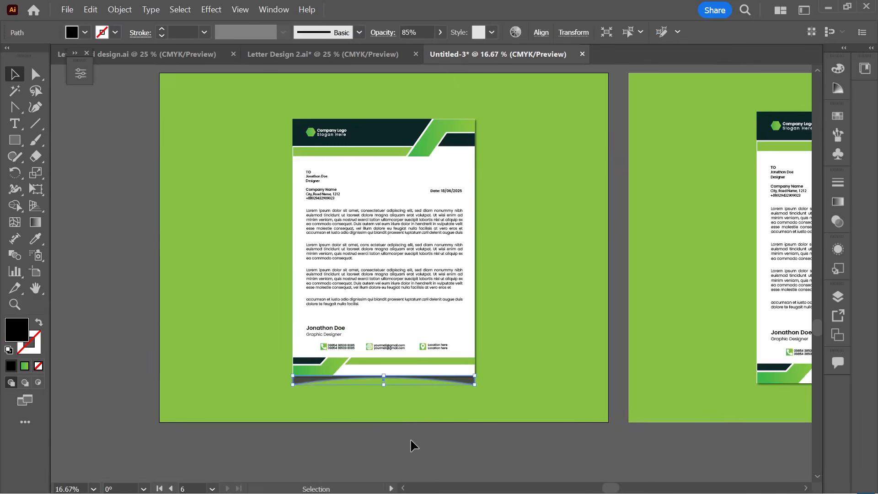
click(406, 446)
scroll(406, 453, down, 1)
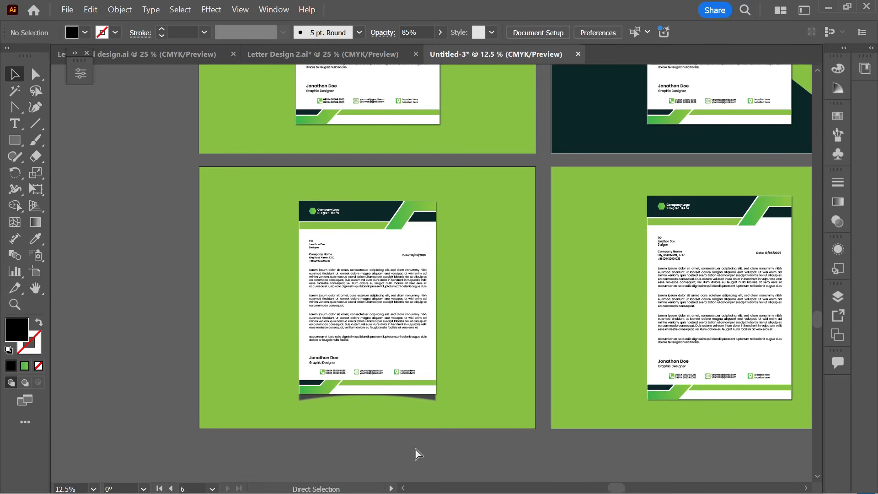
scroll(413, 435, right, 3)
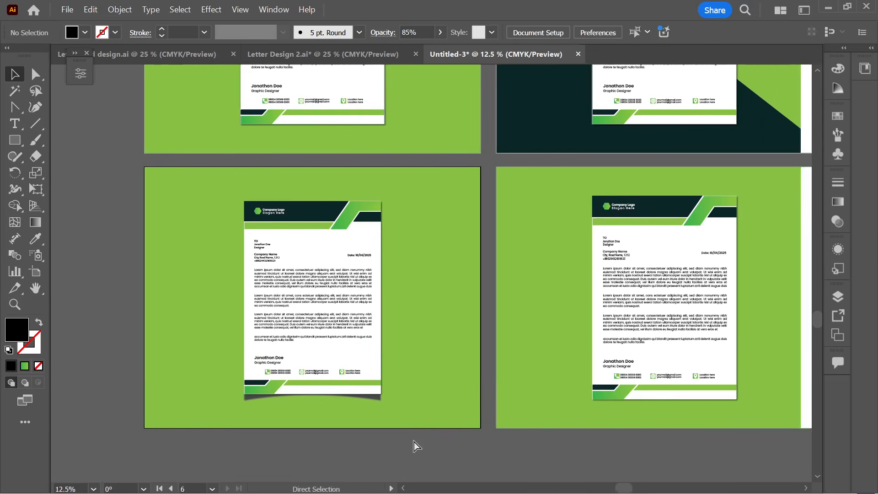
scroll(414, 445, right, 2)
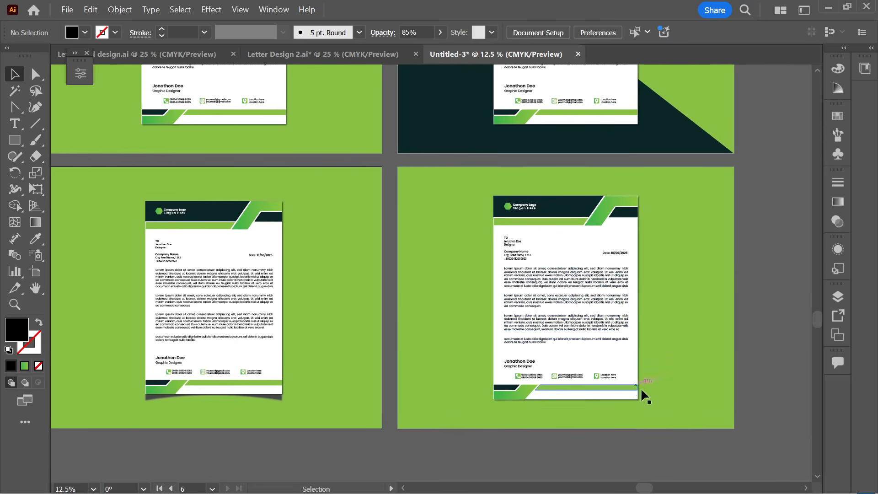
scroll(622, 446, right, 1)
- Delete the fourth artboard's green background rectangle
click(641, 372)
key(Delete)
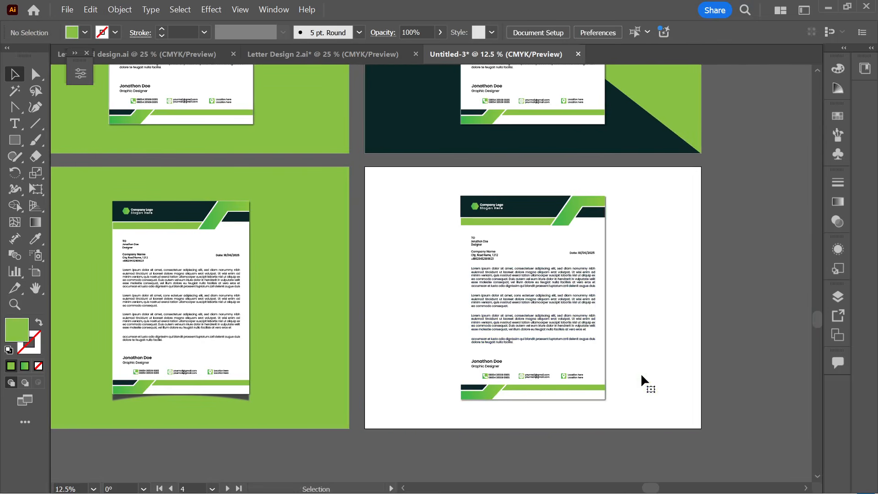
scroll(642, 375, right, 1)
click(503, 342)
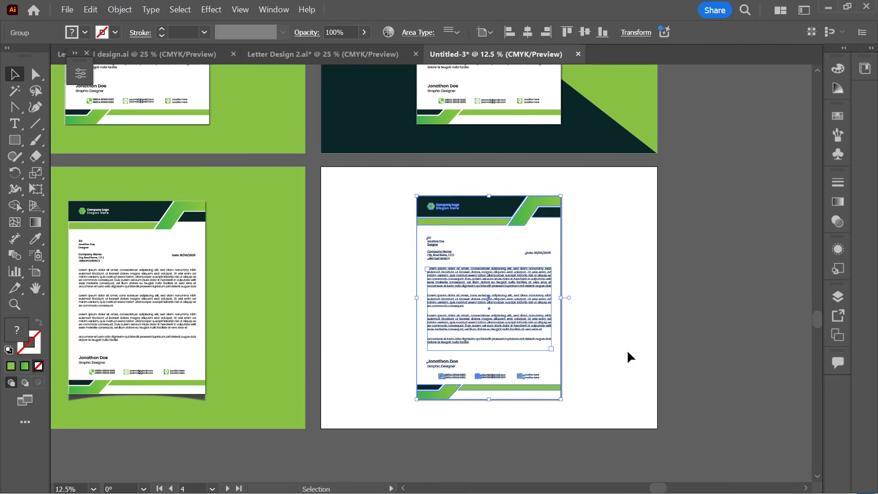
click(627, 349)
- Draw a light grey rectangle over the artboard's upper part and send it behind the letterhead
key(m)
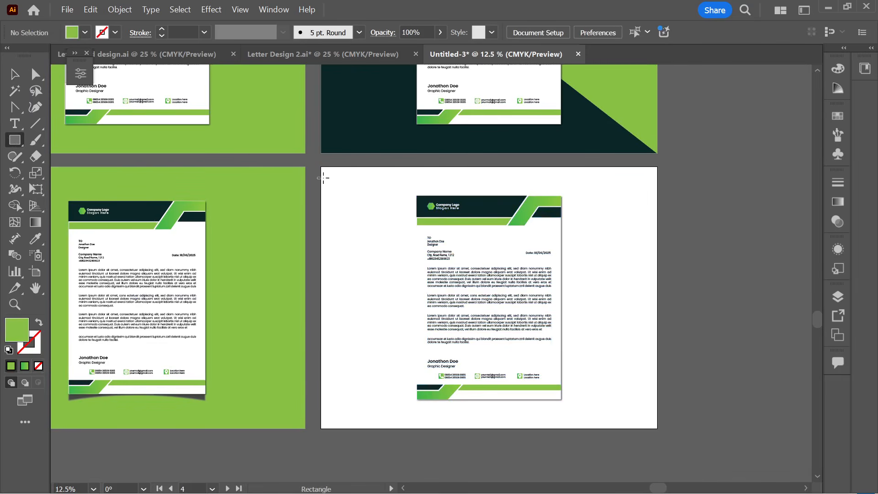
mouse_move(322, 167)
mouse_down()
mouse_move(454, 203)
mouse_move(642, 299)
mouse_move(659, 324)
mouse_move(657, 345)
mouse_up()
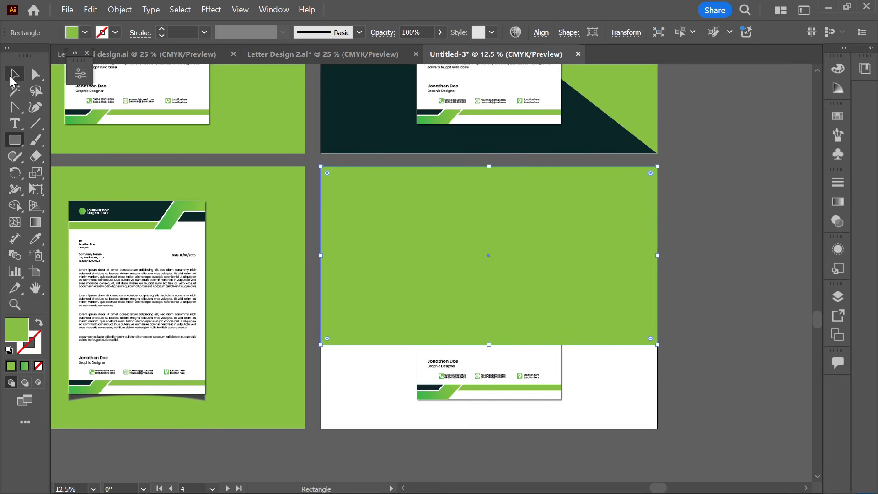
click(11, 77)
click(84, 33)
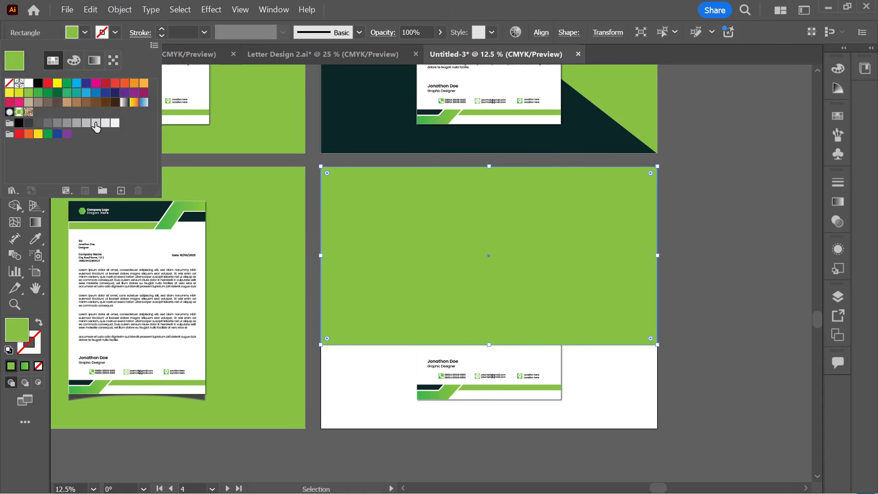
click(97, 123)
click(105, 123)
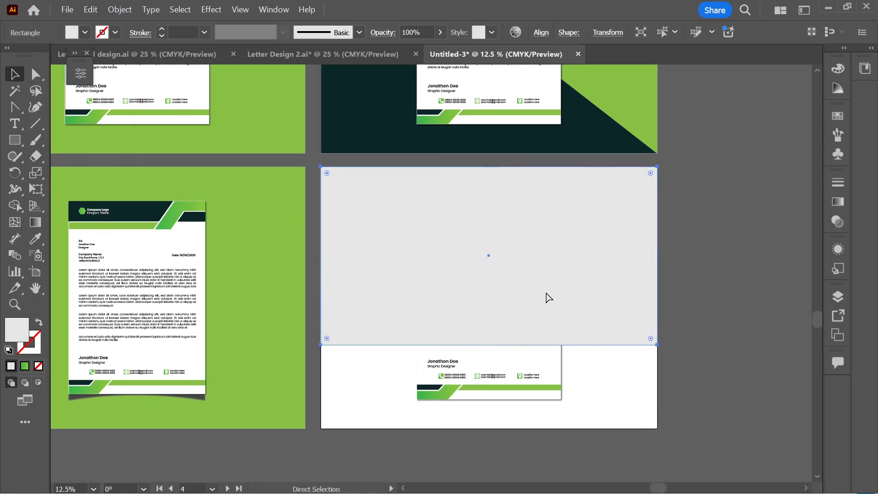
key(ctrl+bracketleft)
- Shrink the fourth letterhead slightly, move it lower, and centre it horizontally on the artboard
click(625, 362)
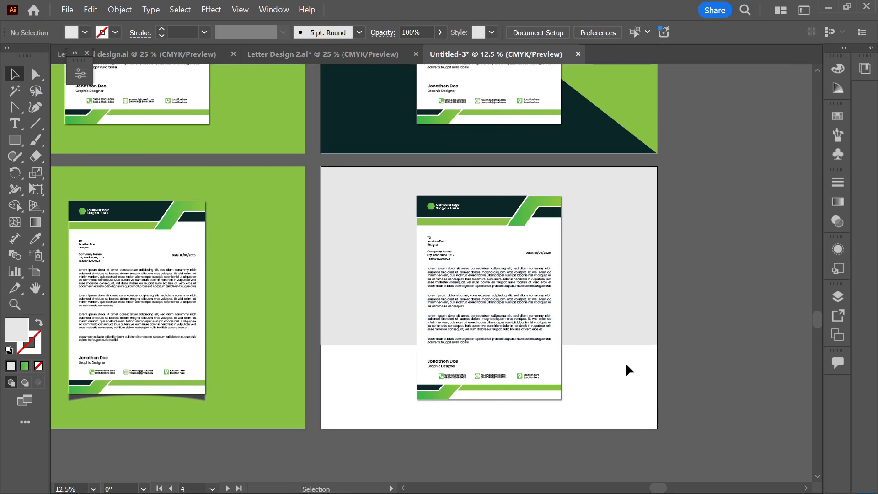
scroll(625, 366, right, 2)
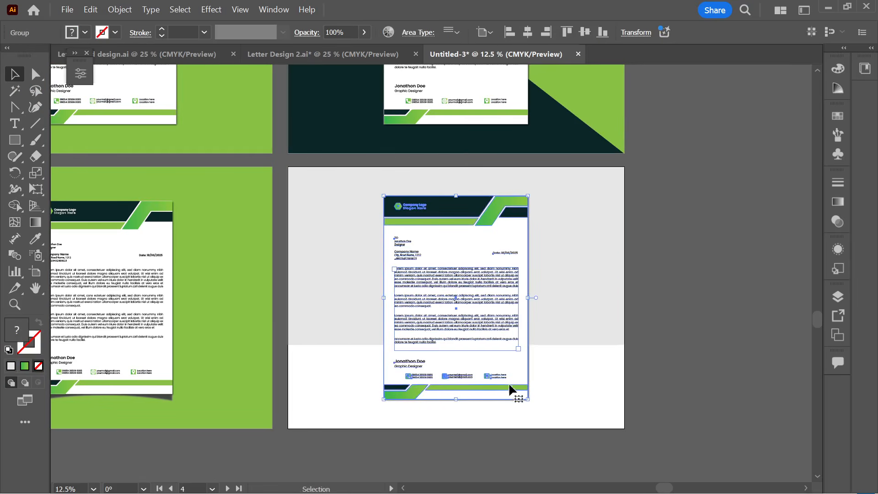
drag(458, 393, 459, 367)
click(521, 382)
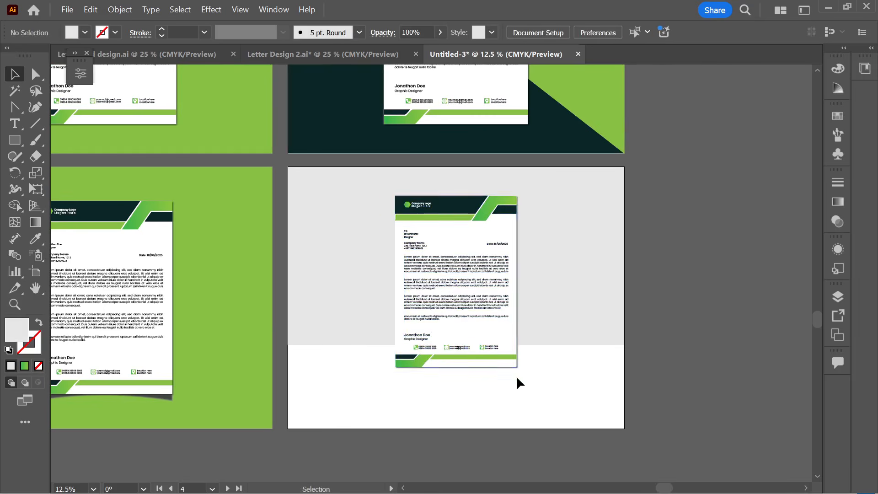
mouse_move(463, 321)
mouse_down()
mouse_move(470, 342)
mouse_move(475, 337)
mouse_move(464, 336)
mouse_up()
drag(497, 285, 497, 285)
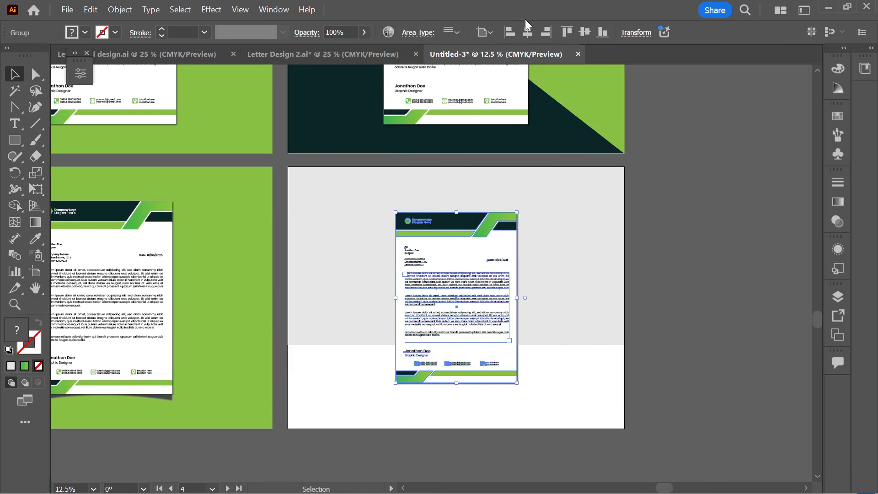
click(527, 32)
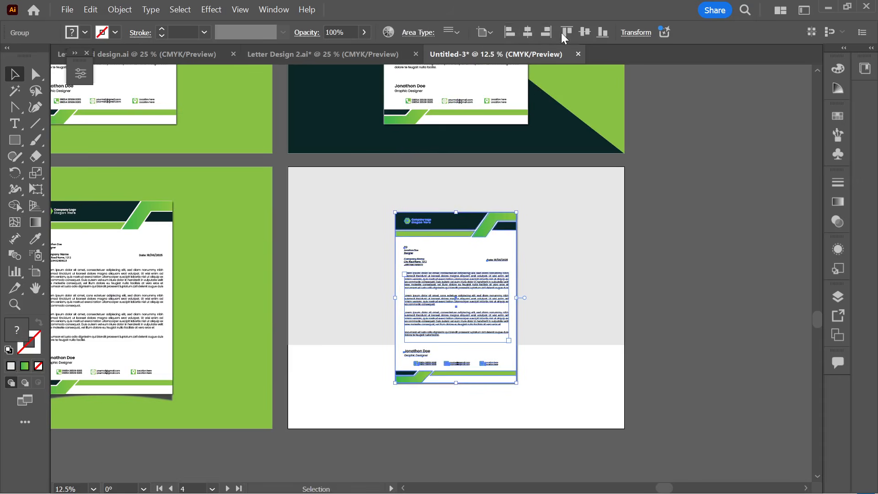
click(693, 307)
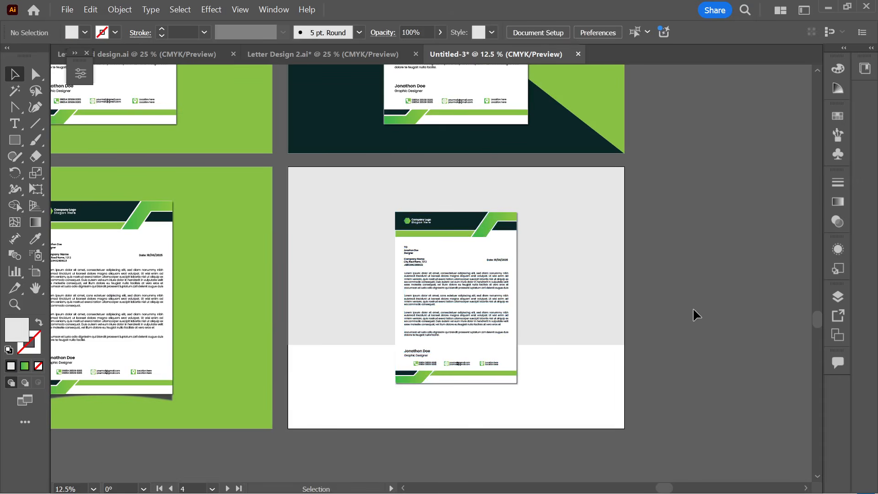
scroll(594, 384, down, 1)
scroll(507, 396, up, 2)
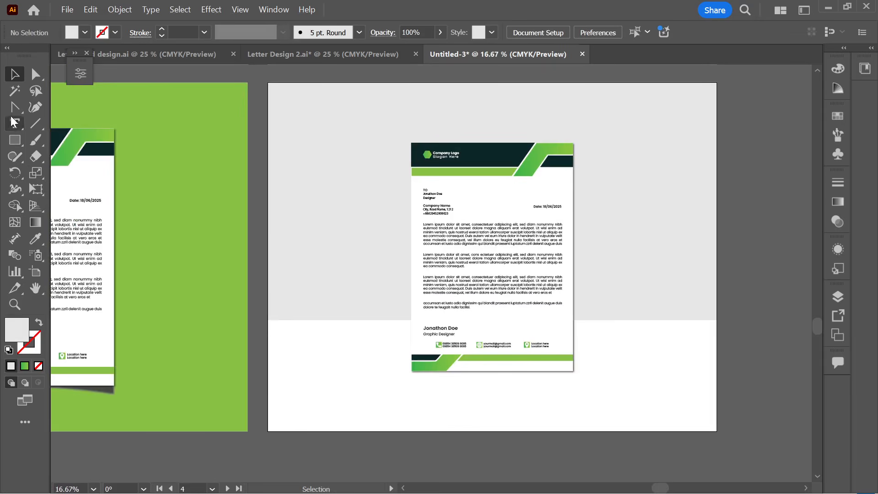
- Draw a closed wedge path off the letterhead's left edge, filled #131414
drag(15, 108, 40, 108)
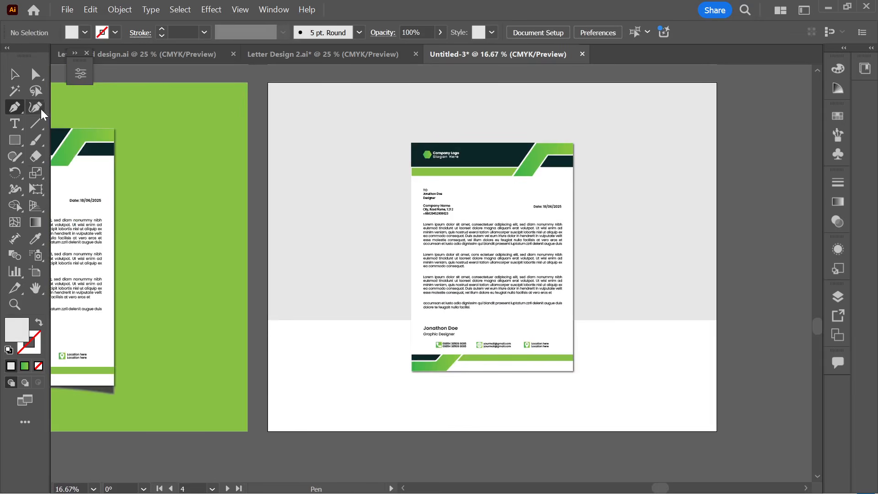
click(412, 373)
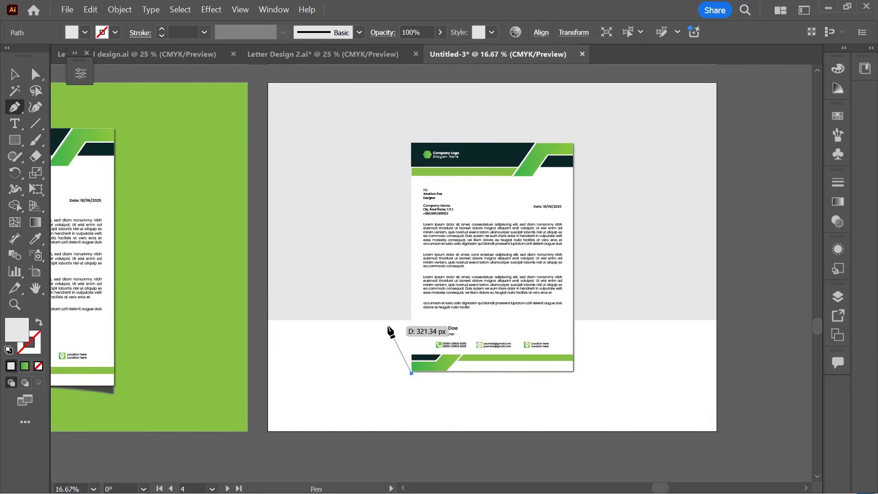
click(387, 320)
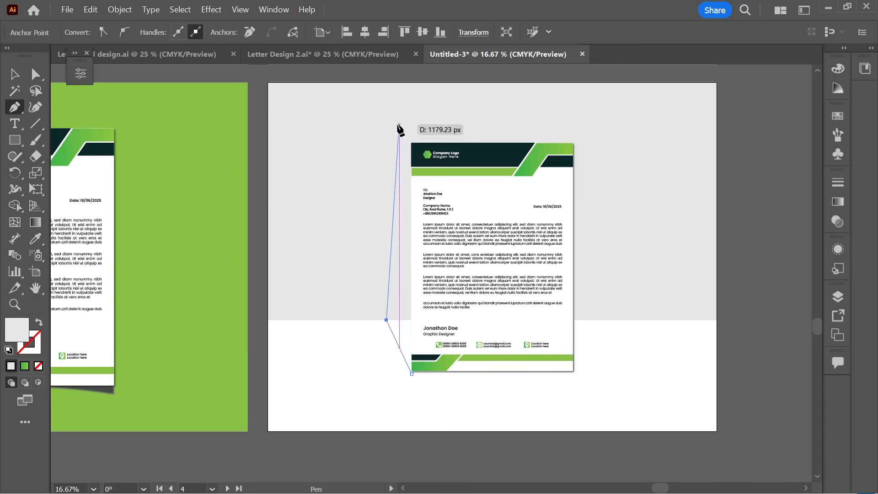
click(411, 143)
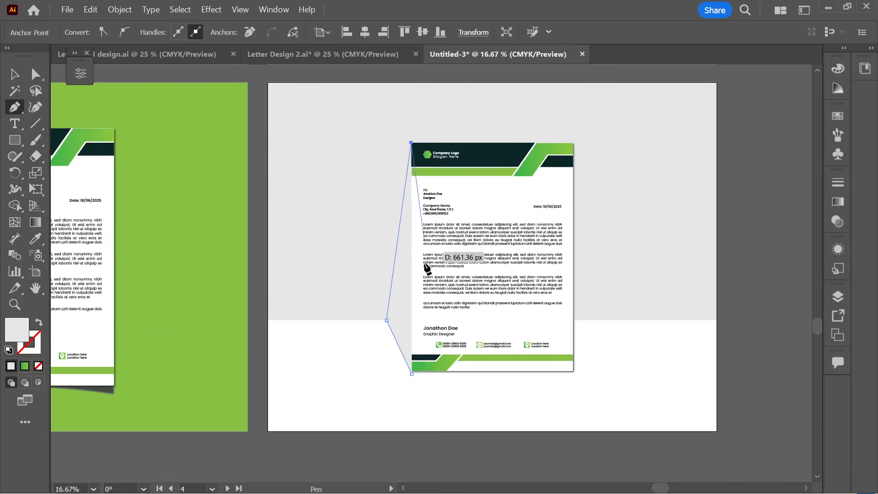
click(411, 374)
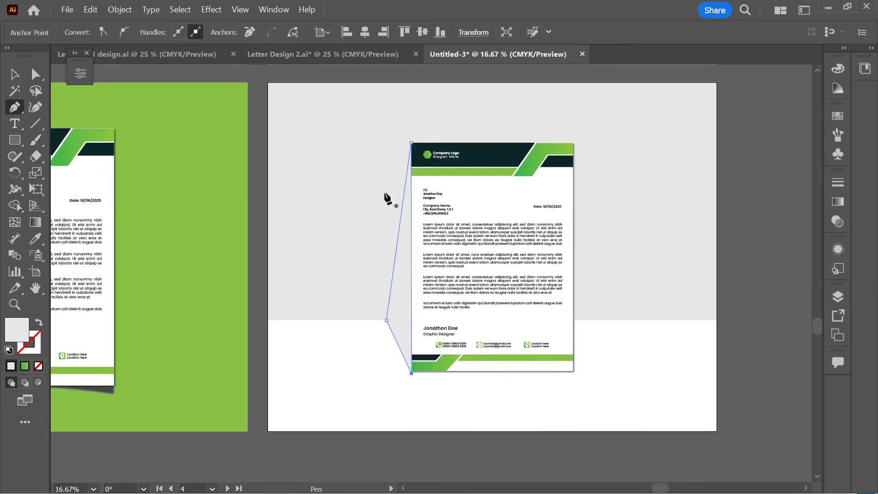
double_click(23, 333)
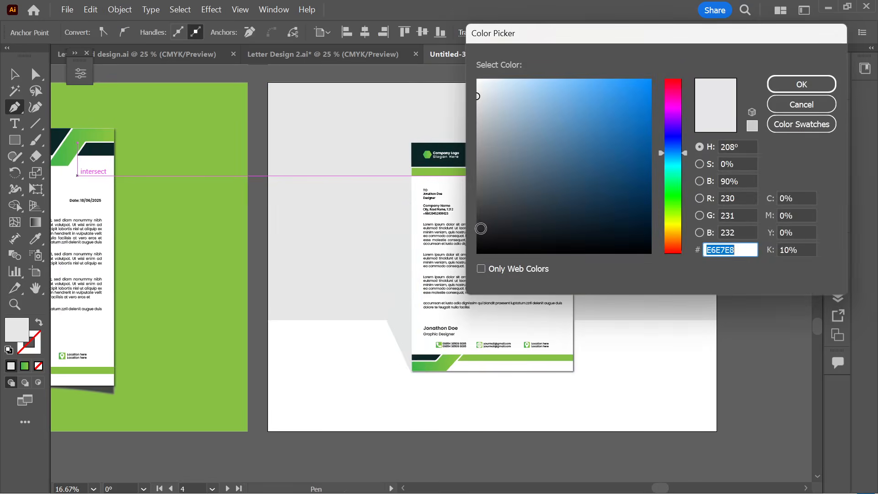
text(131414)
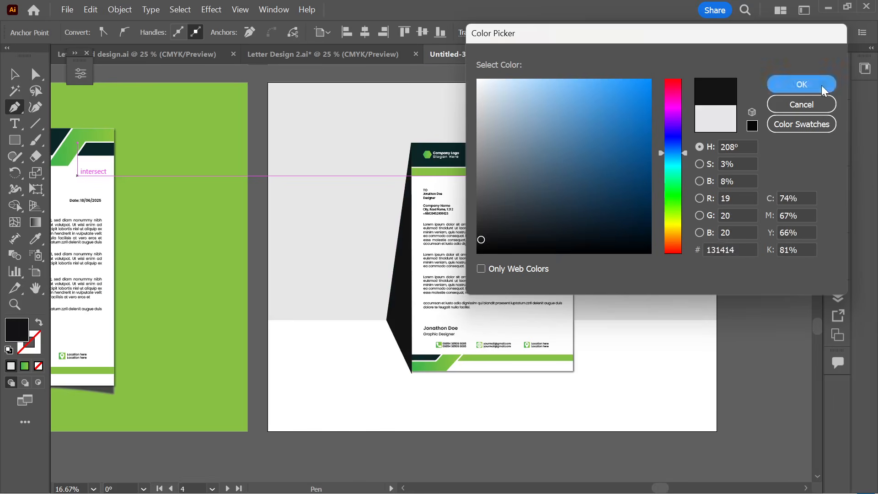
click(822, 85)
- Apply a Gaussian Blur of about 72 px to the wedge shadow
click(208, 10)
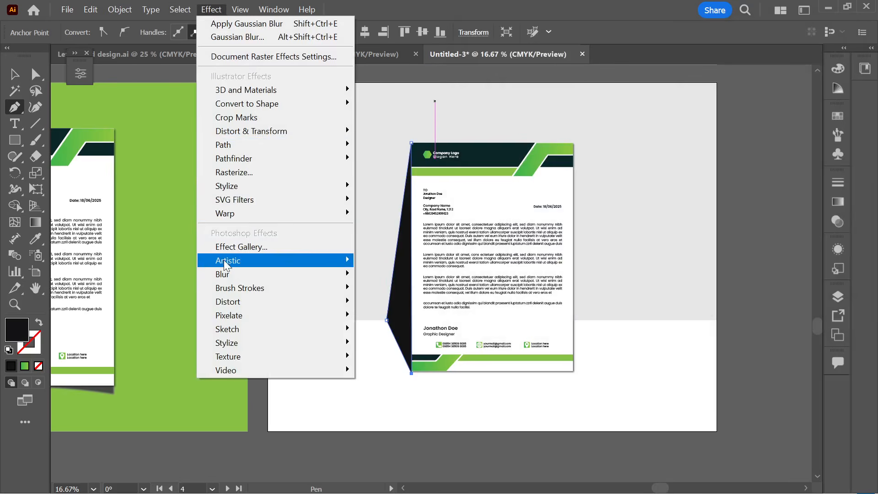
mouse_move(251, 274)
click(382, 275)
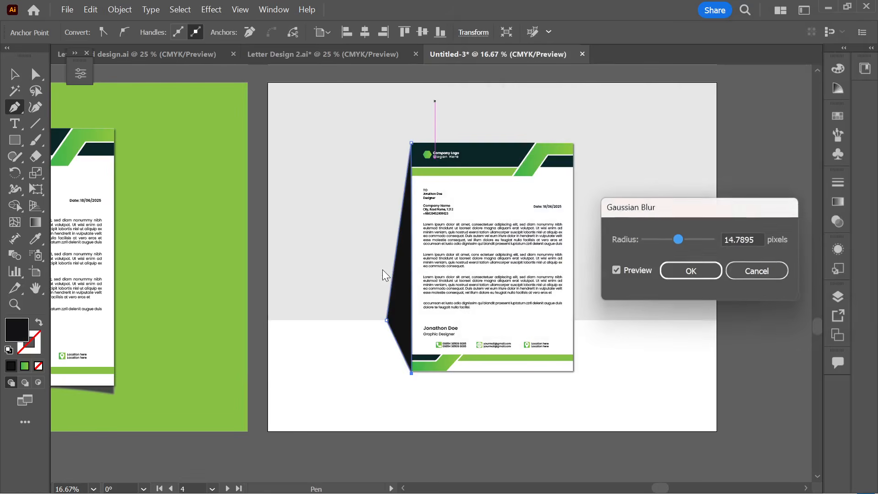
drag(678, 239, 697, 240)
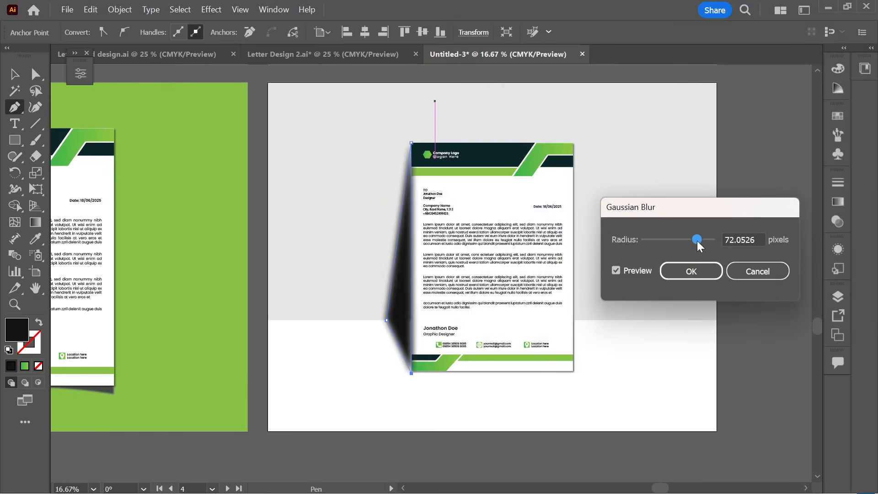
click(691, 271)
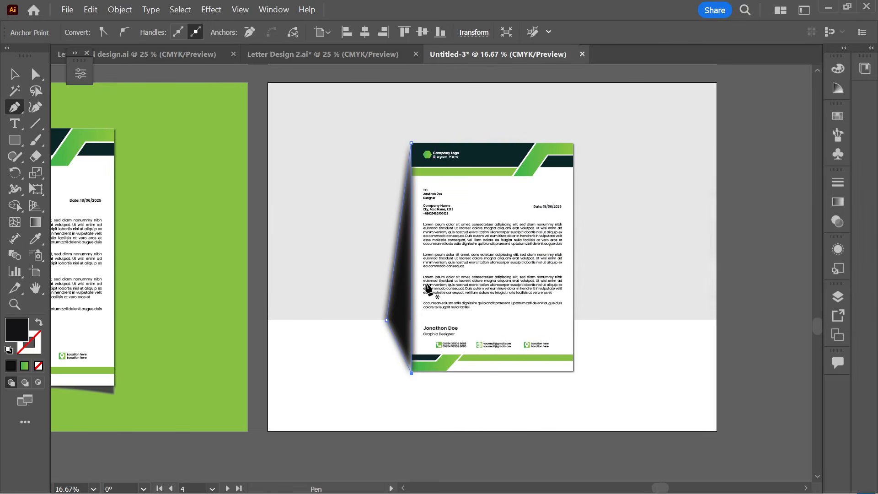
- Set the side shadow's opacity to 70%
click(15, 77)
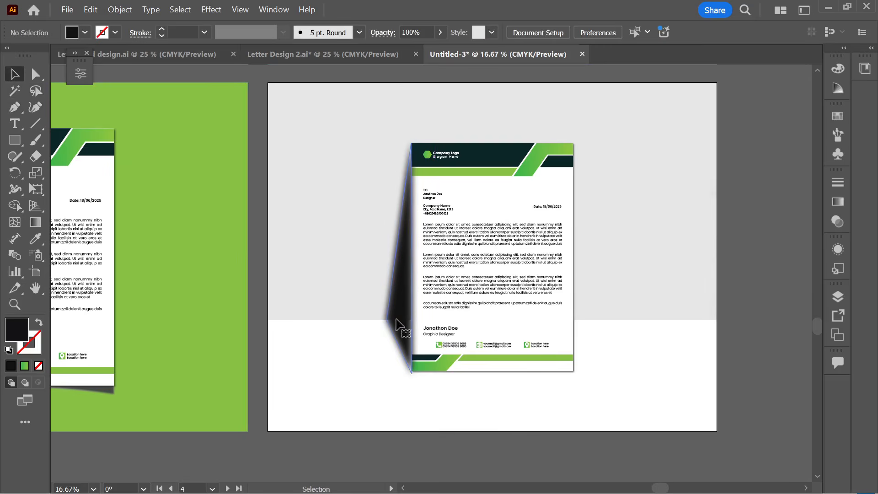
click(426, 32)
text(89)
key(Return)
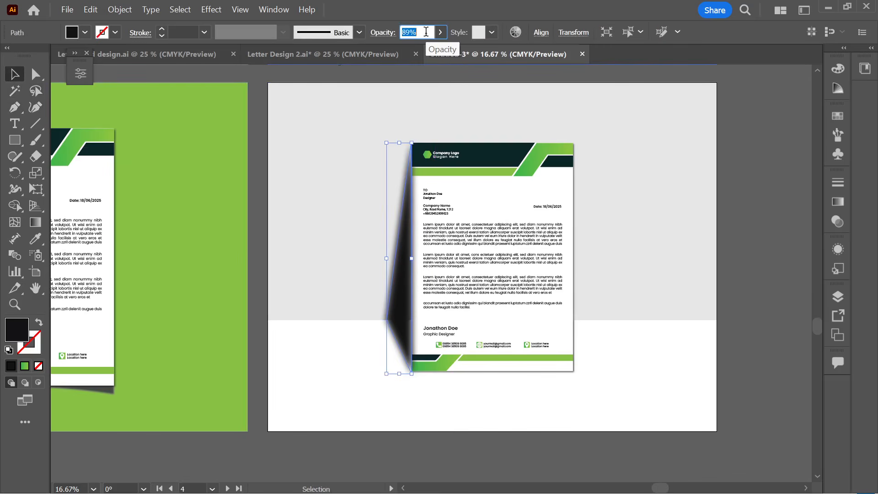
key(Down)
key(Down)
key(Down)
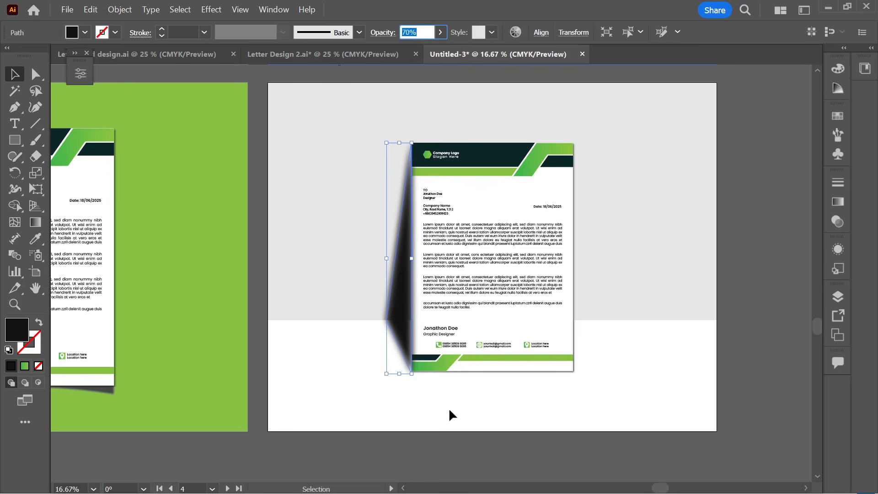
key(Return)
click(467, 341)
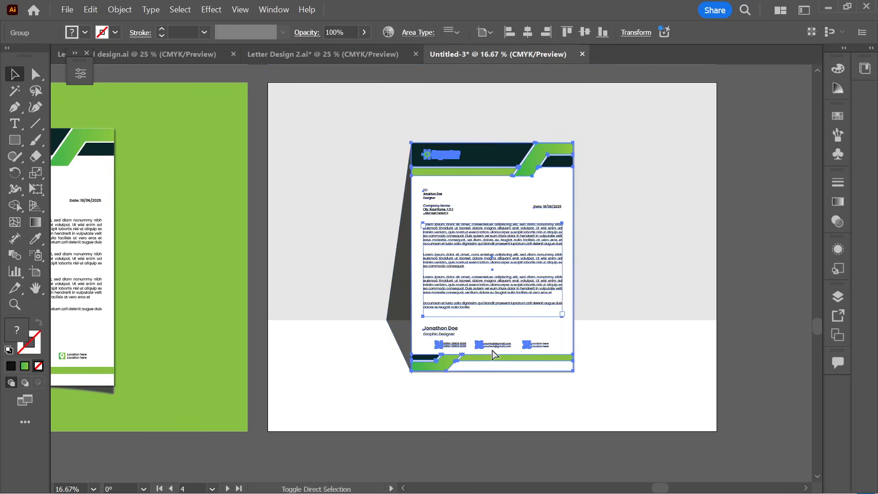
- Reapply the last effect to the grey side shadow shape and check its look
click(459, 401)
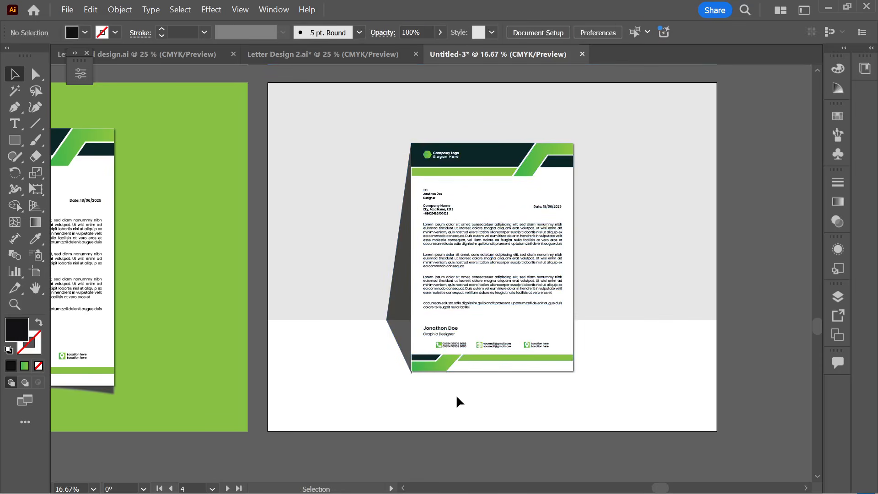
scroll(454, 394, up, 1)
click(367, 266)
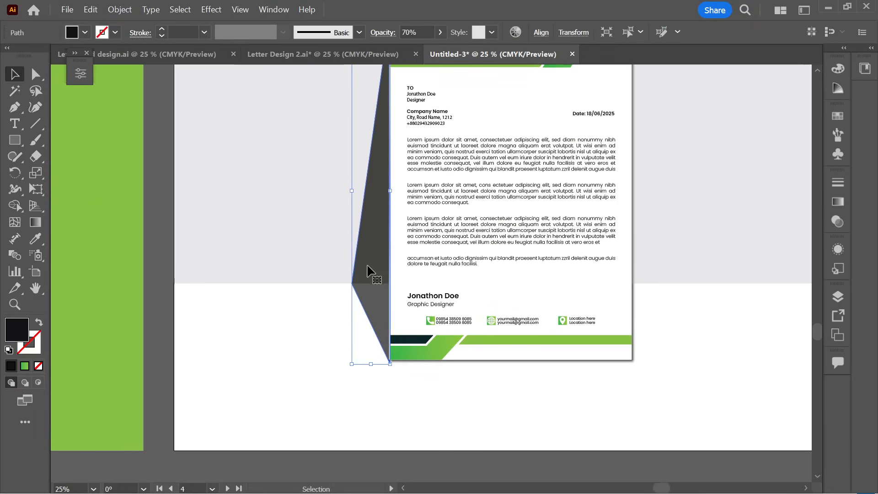
key(ctrl+shift+e)
click(316, 337)
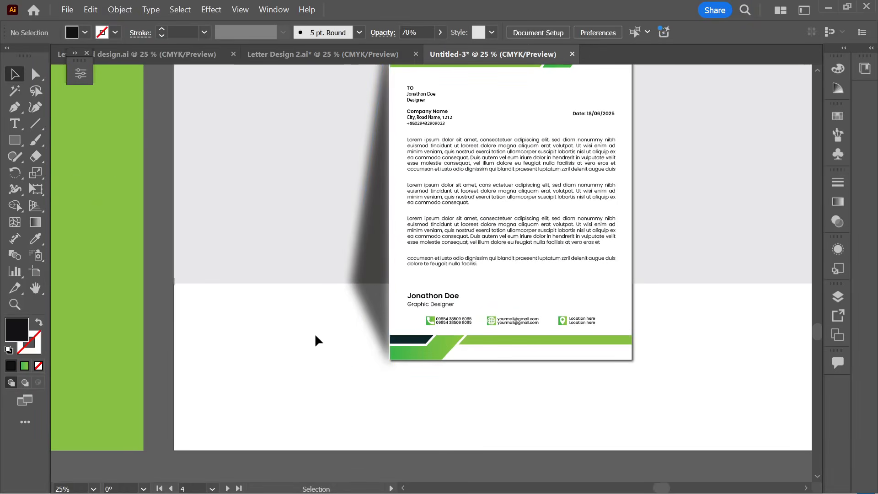
scroll(424, 406, down, 2)
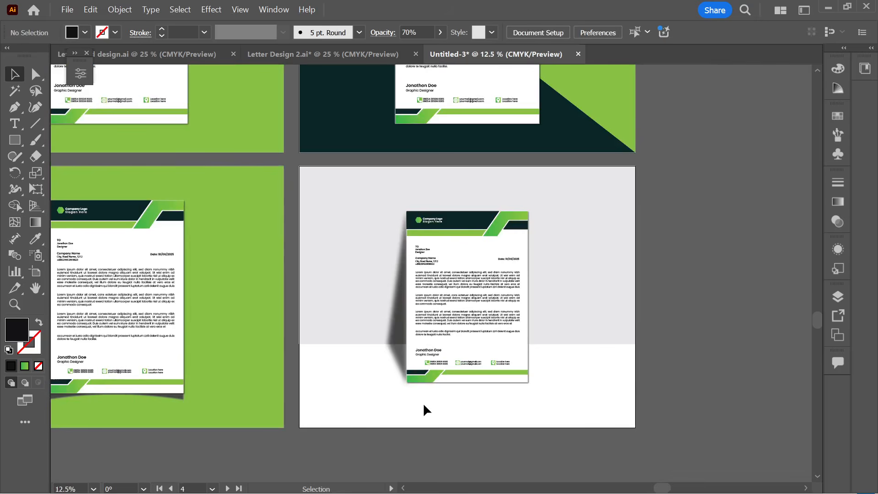
- Lower the side shadow's opacity to 46% and preview the lighter shadow
click(400, 351)
click(421, 30)
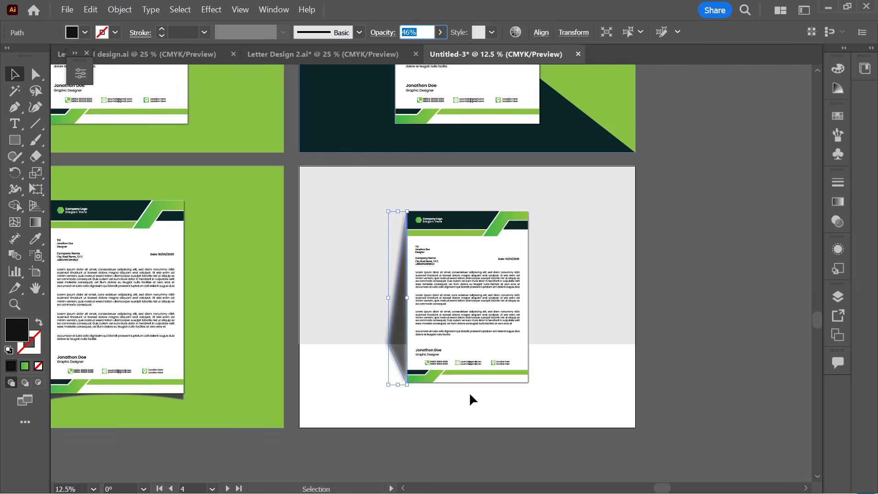
key(Down)
click(470, 414)
click(402, 345)
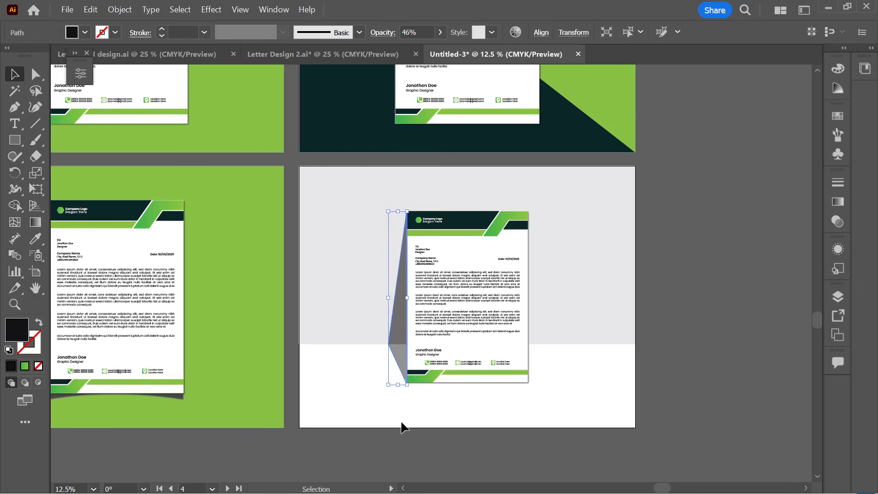
click(403, 423)
scroll(402, 387, up, 1)
scroll(402, 384, up, 1)
click(392, 326)
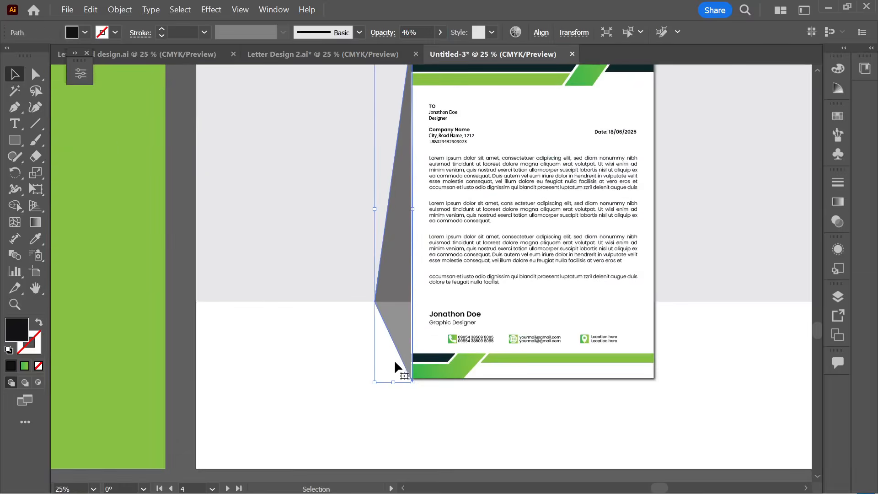
click(346, 330)
click(402, 295)
- Try a Gaussian Blur on the shadow, cancelling the duplicate-effect warning, then view the result
click(223, 11)
mouse_move(233, 273)
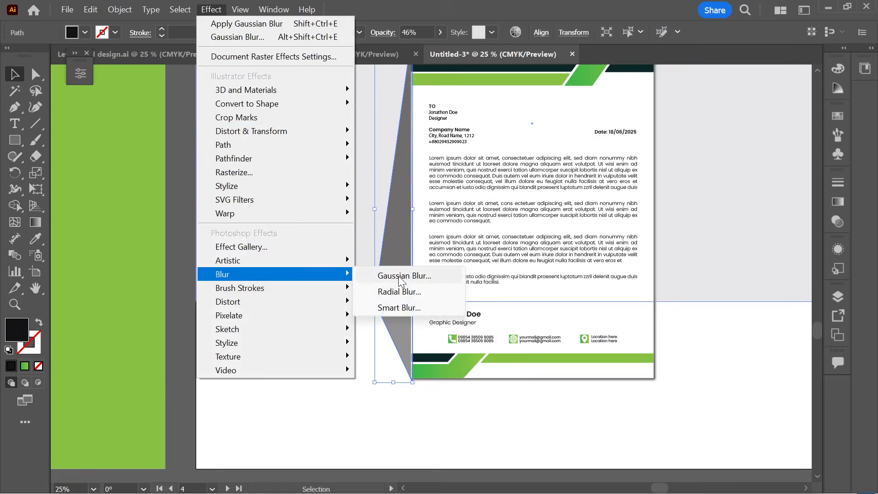
click(401, 277)
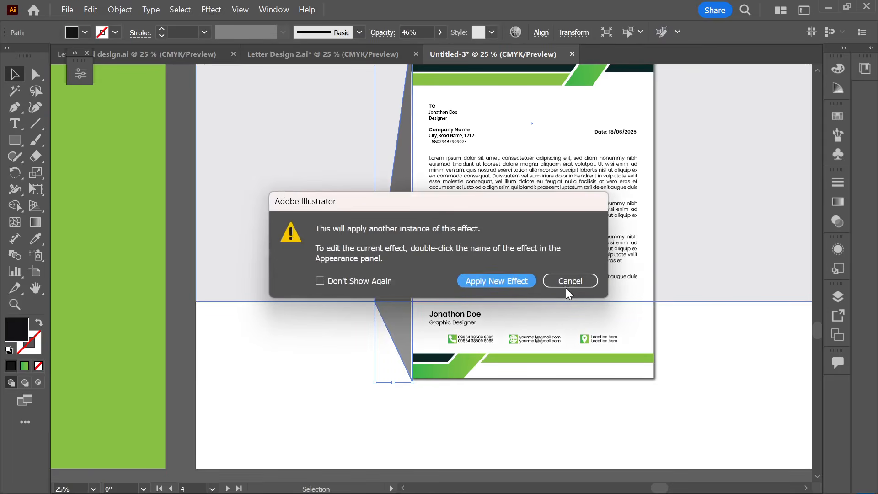
click(546, 283)
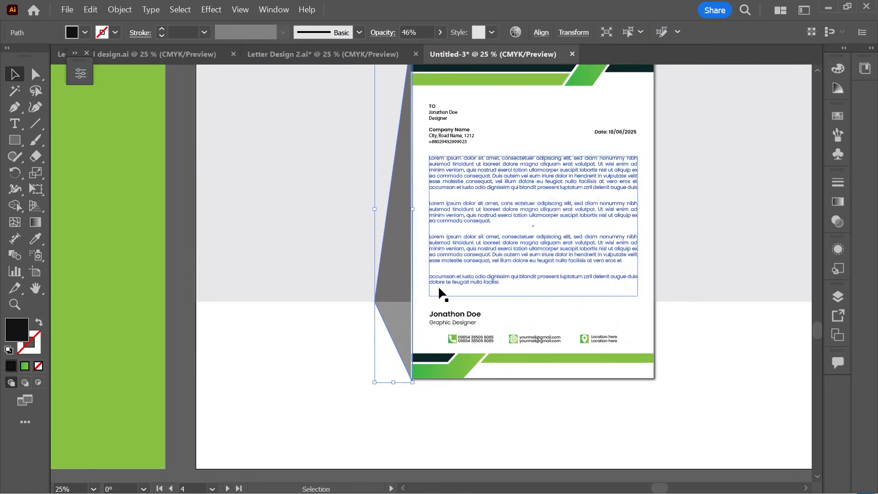
click(395, 407)
scroll(412, 407, right, 2)
click(377, 325)
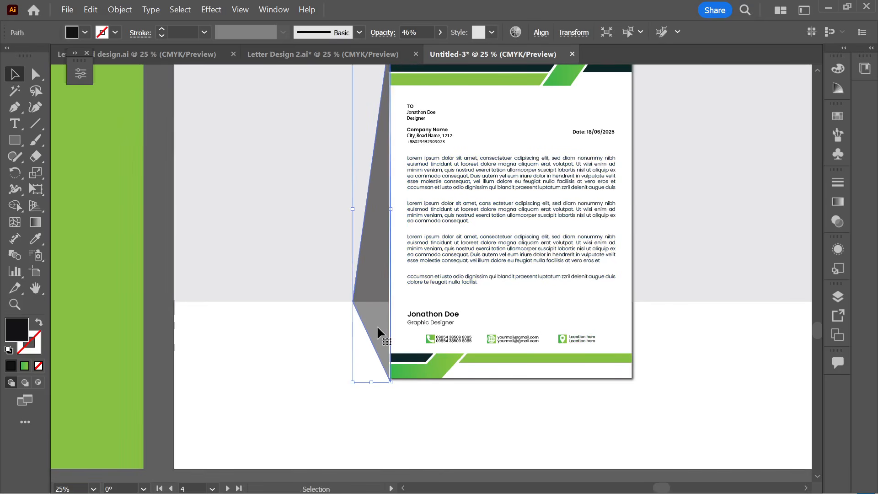
click(333, 350)
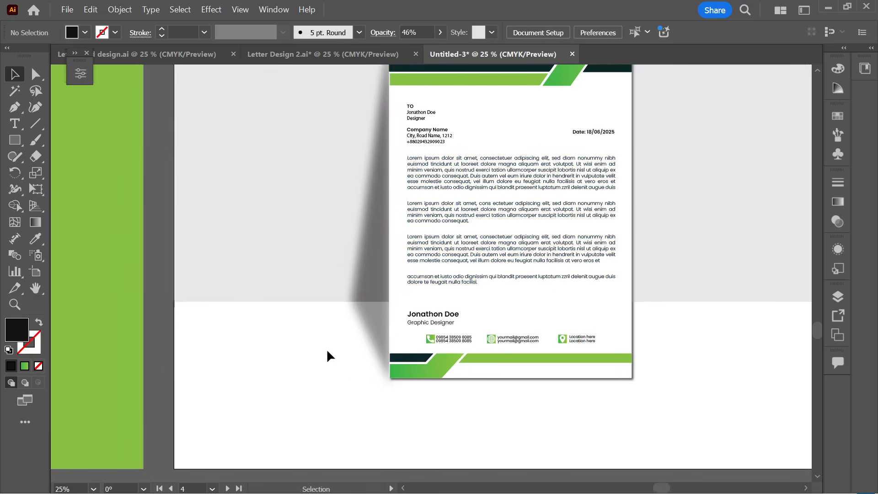
scroll(326, 348, down, 1)
scroll(436, 400, down, 1)
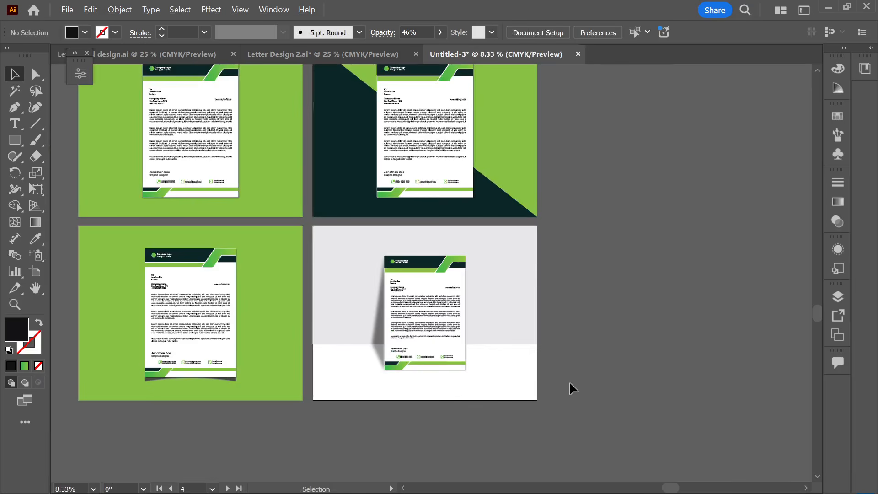
- Export all artboards as JPEGs named 'Professional Letter head Design' via Export As
scroll(268, 281, up, 2)
scroll(268, 280, left, 2)
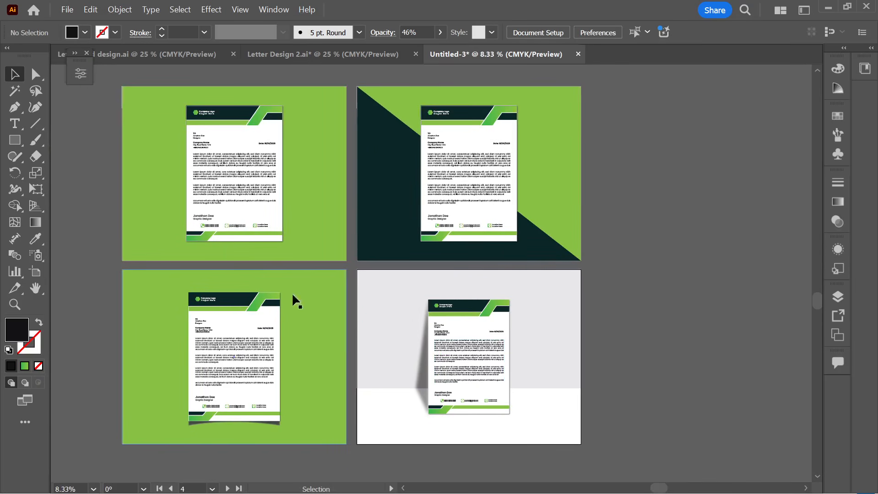
click(67, 10)
mouse_move(183, 351)
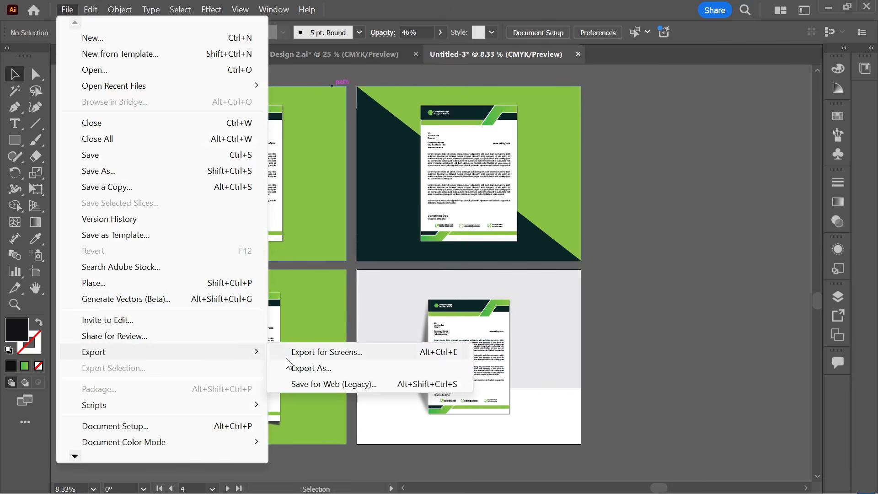
click(310, 368)
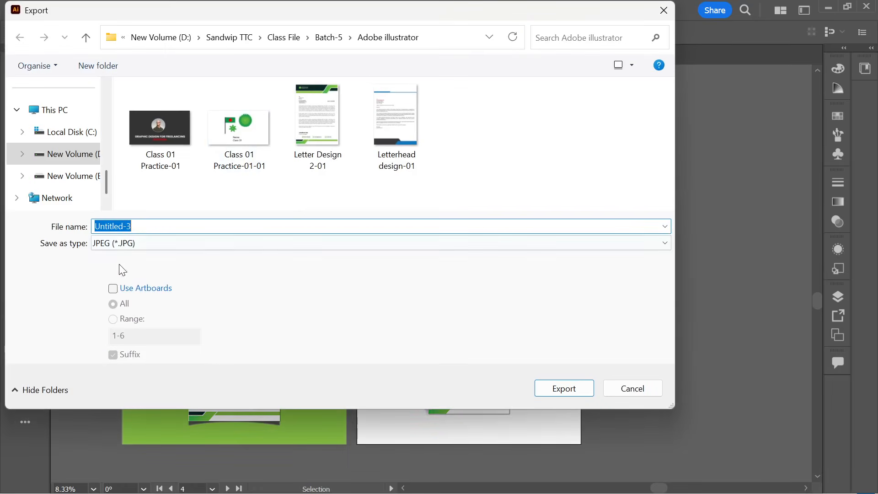
click(121, 290)
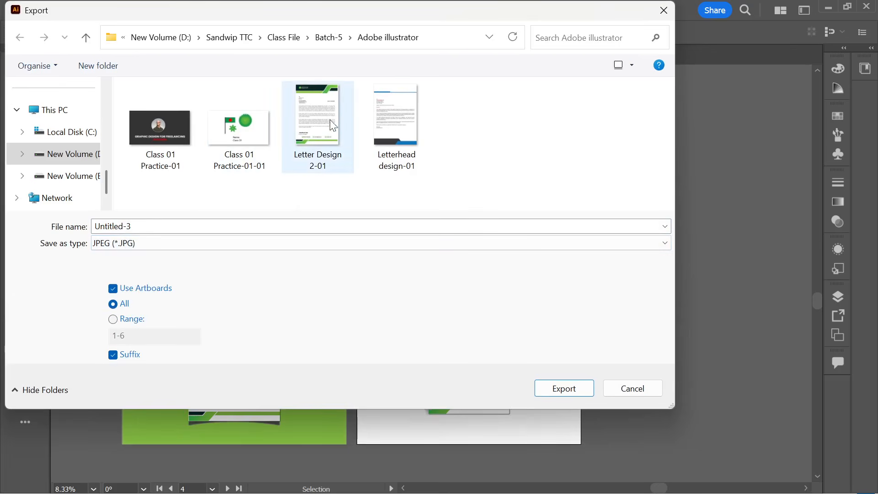
double_click(136, 228)
text(L)
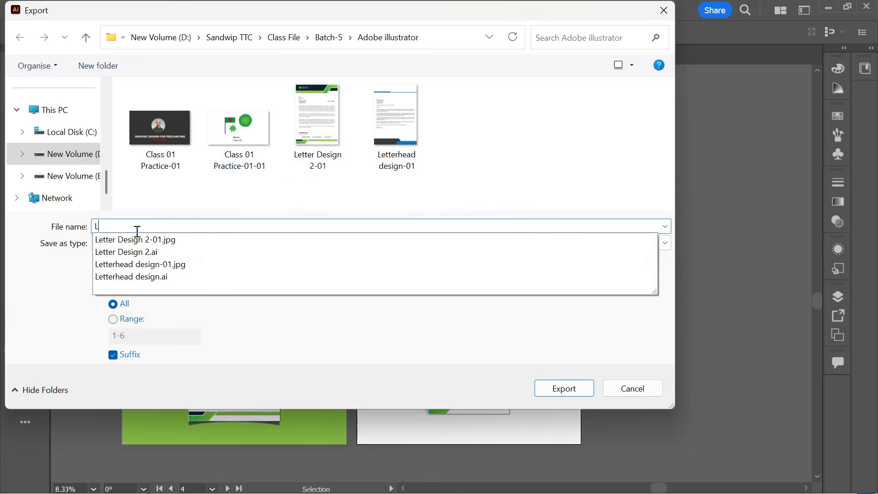
key(BackSpace)
text(Profe)
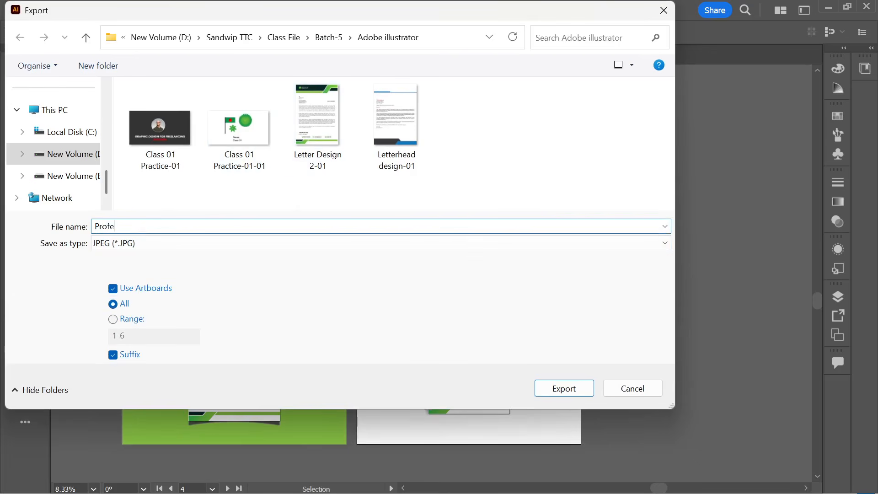
text(ssional Letter head Design)
key(Return)
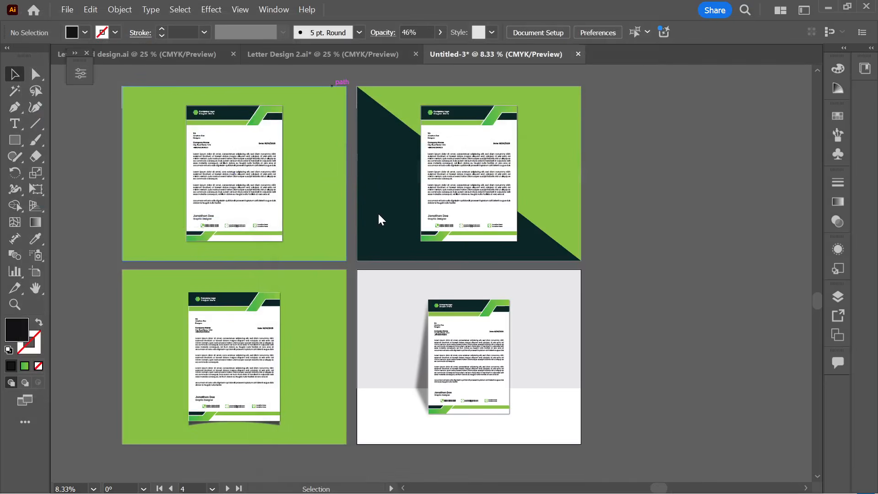
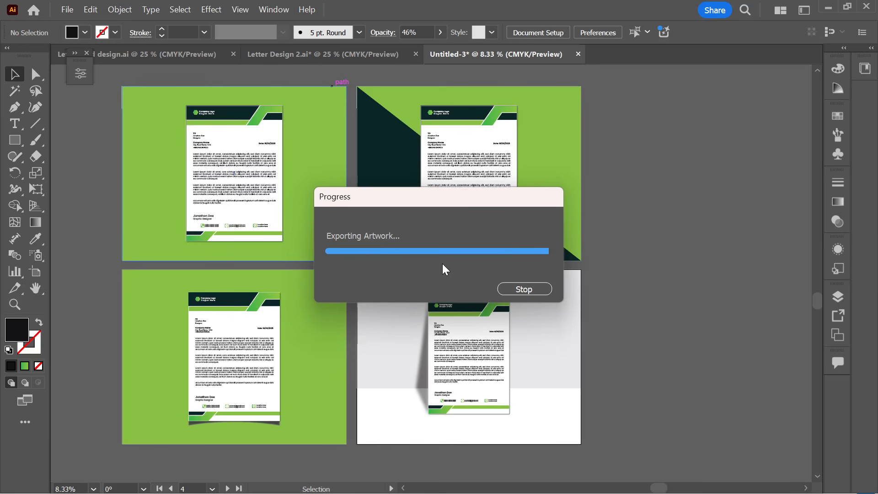
- Open the exported Professional Letterhead Design-01 JPEG from the refreshed Adobe illustrator folder
mouse_move(451, 492)
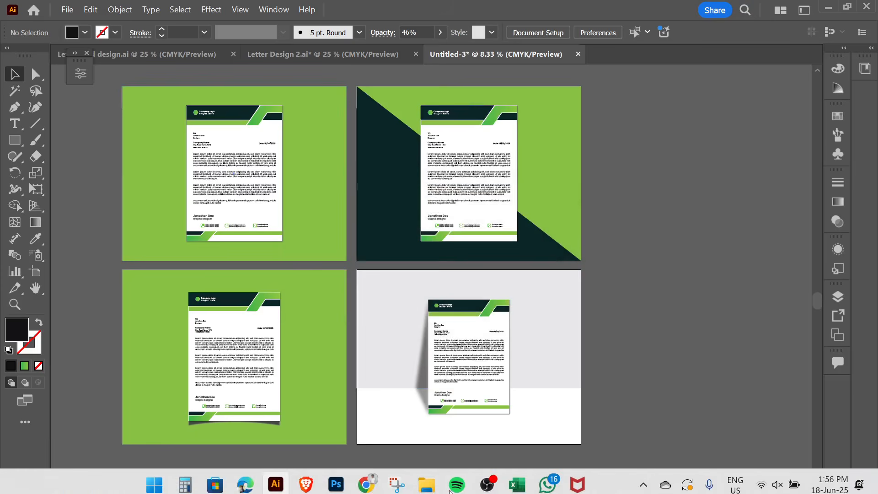
click(354, 403)
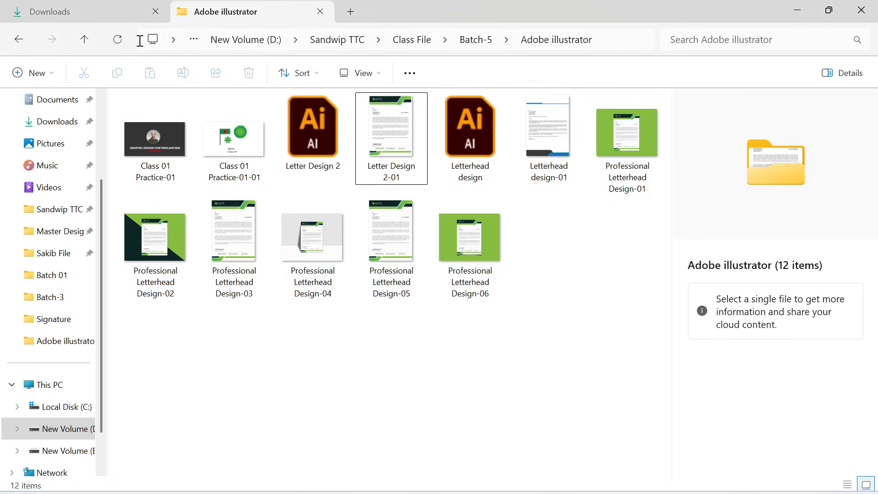
click(117, 42)
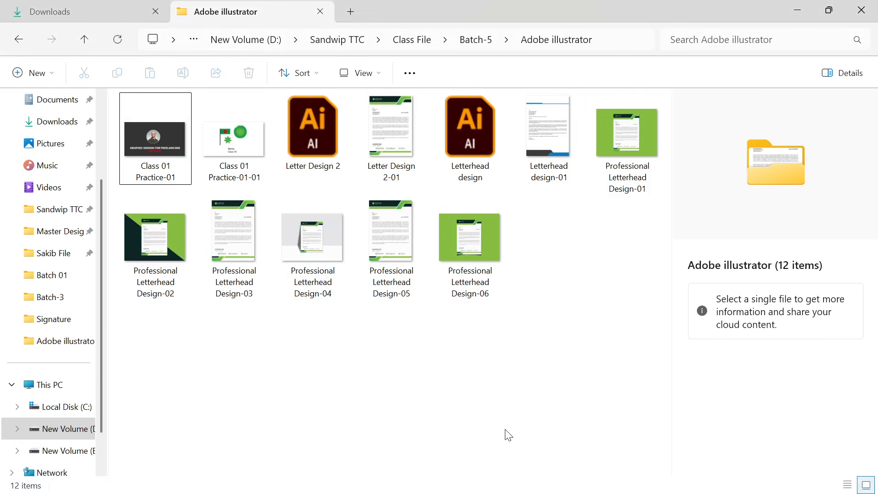
double_click(617, 151)
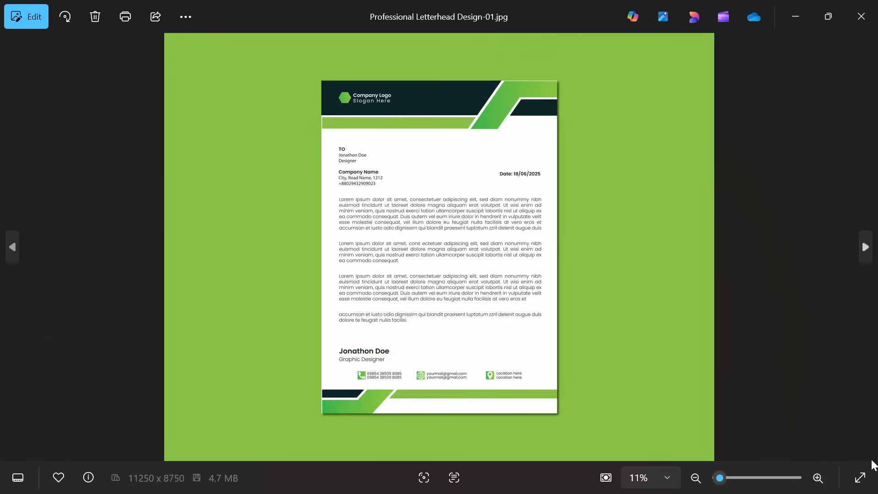
- Show the letterhead image full-screen in Photos and step through the other exported mockups
click(861, 478)
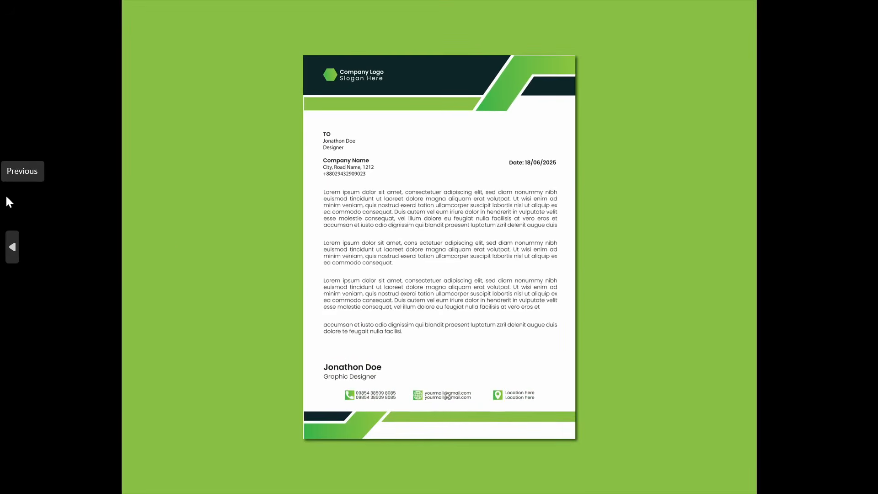
key(Left)
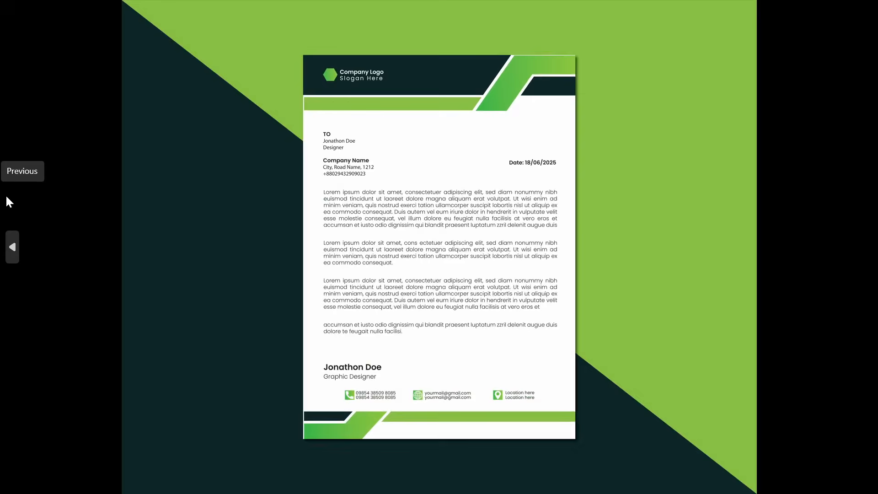
key(Left)
key(Left)
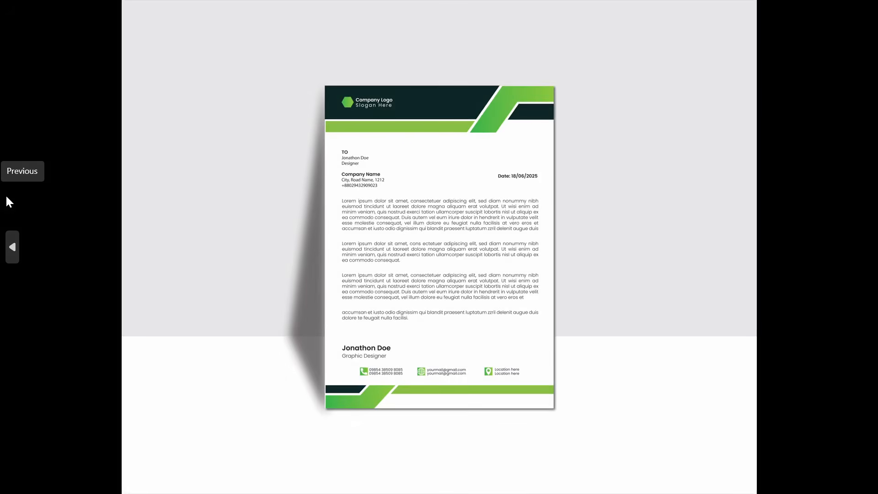
key(Left)
key(Left)
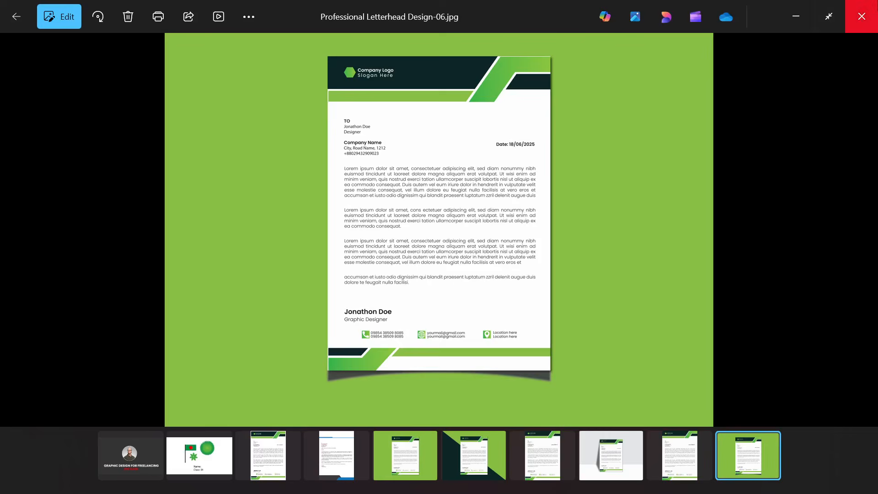
- Close Photos, go to Downloads, and bring up the Letter Design 2 document in Illustrator
click(857, 15)
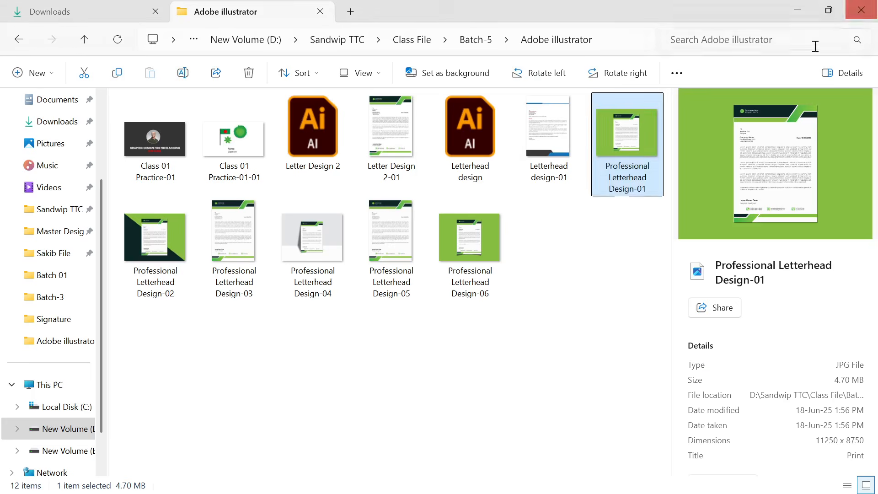
click(526, 351)
click(43, 123)
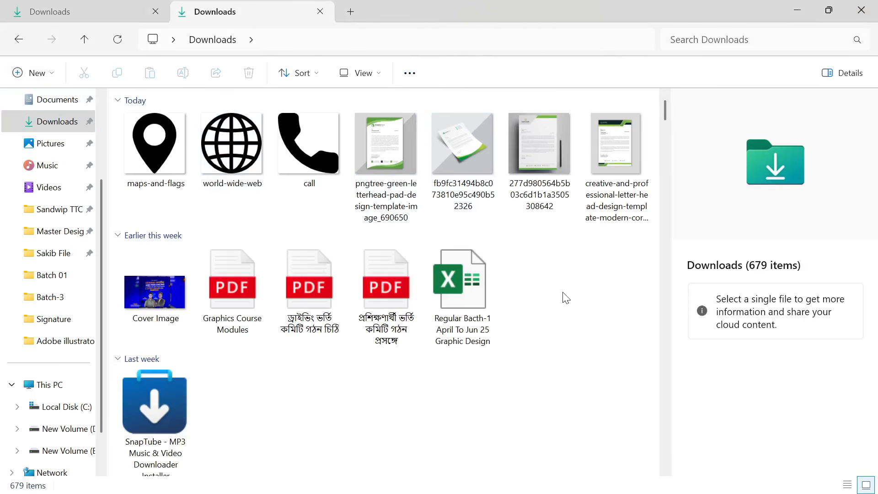
click(336, 478)
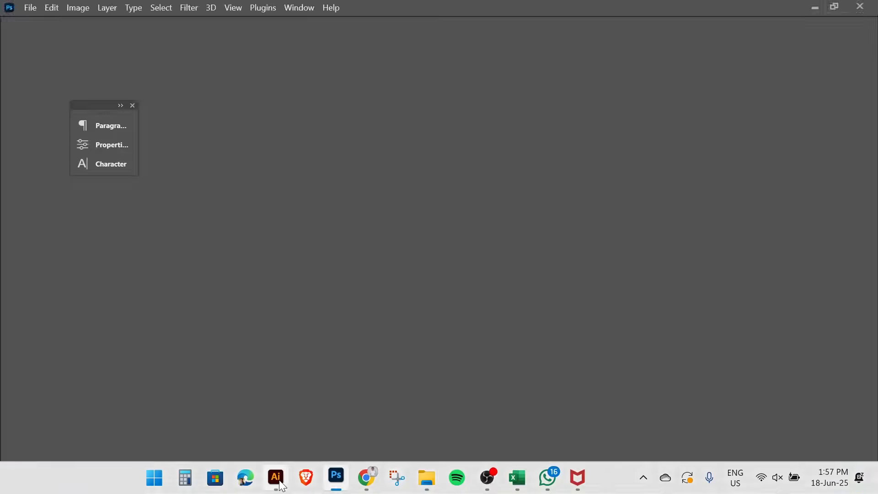
click(280, 484)
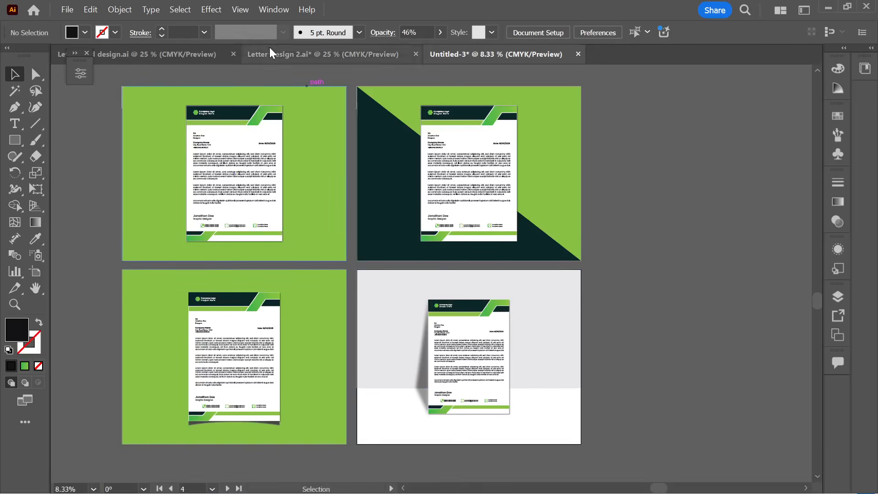
click(271, 53)
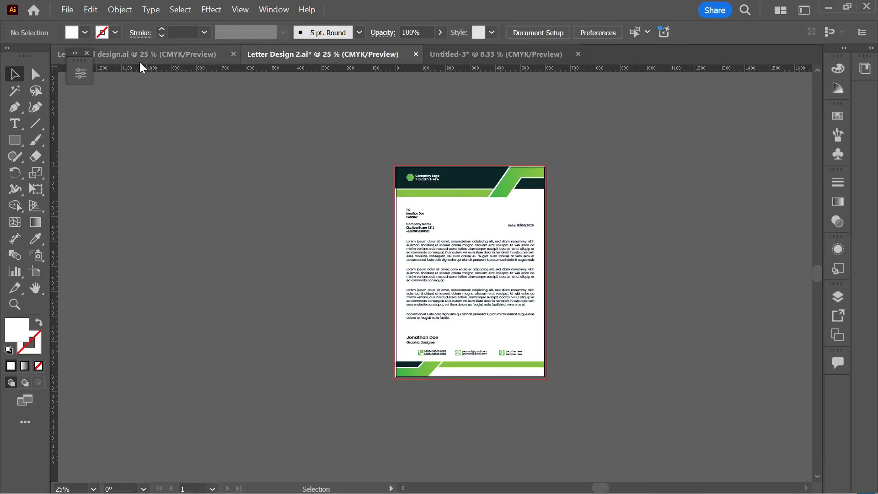
click(140, 63)
click(283, 59)
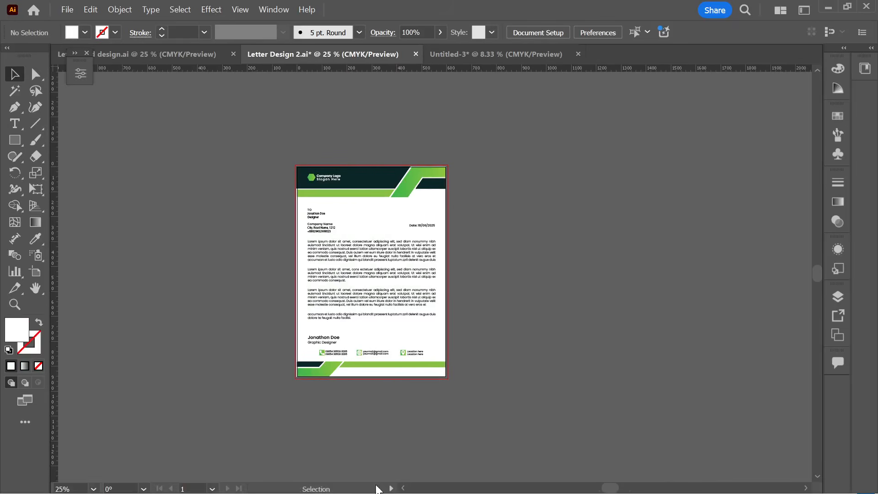
- Select the three green letterhead reference images in Downloads and drag them toward Illustrator
mouse_move(426, 478)
click(358, 422)
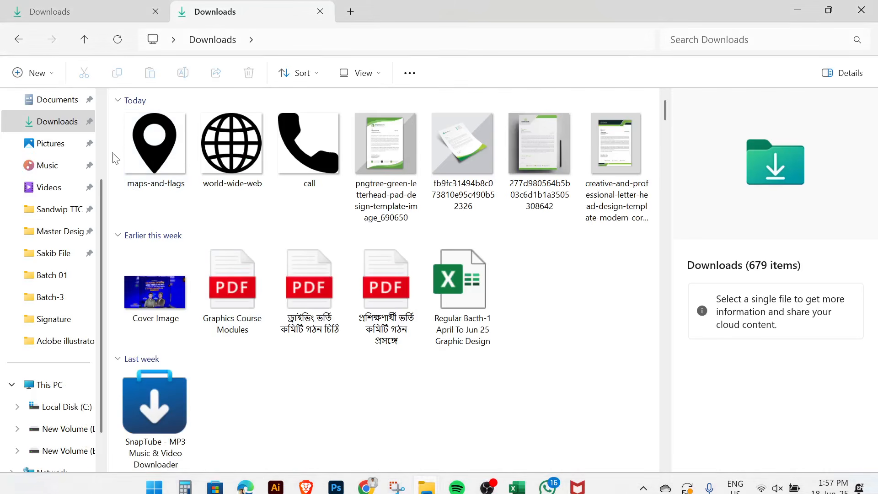
click(47, 130)
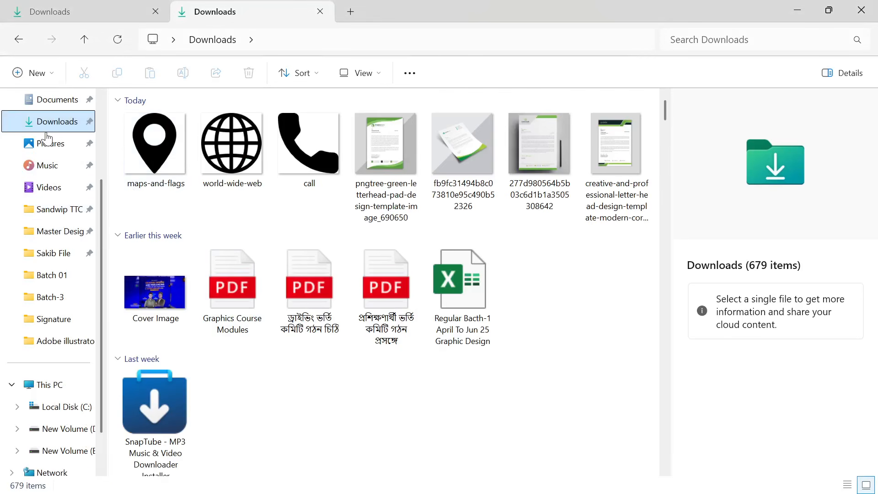
click(361, 169)
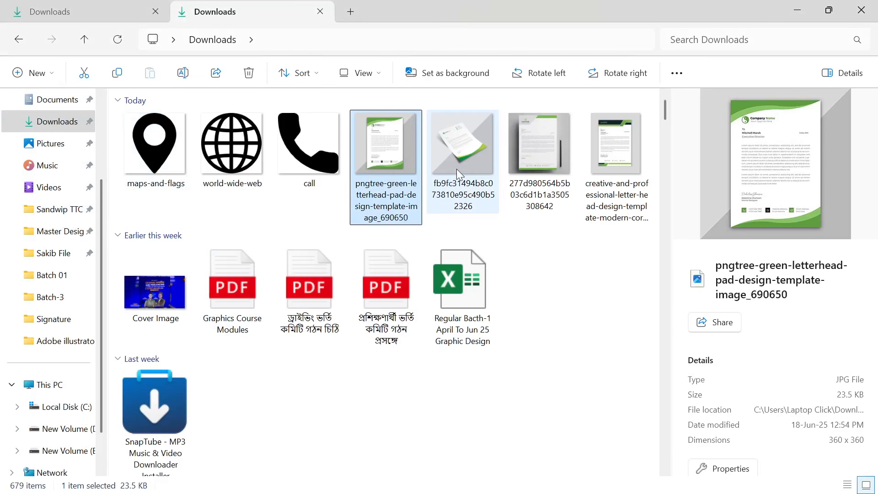
ctrl+click(457, 170)
ctrl+click(538, 169)
drag(539, 163, 570, 257)
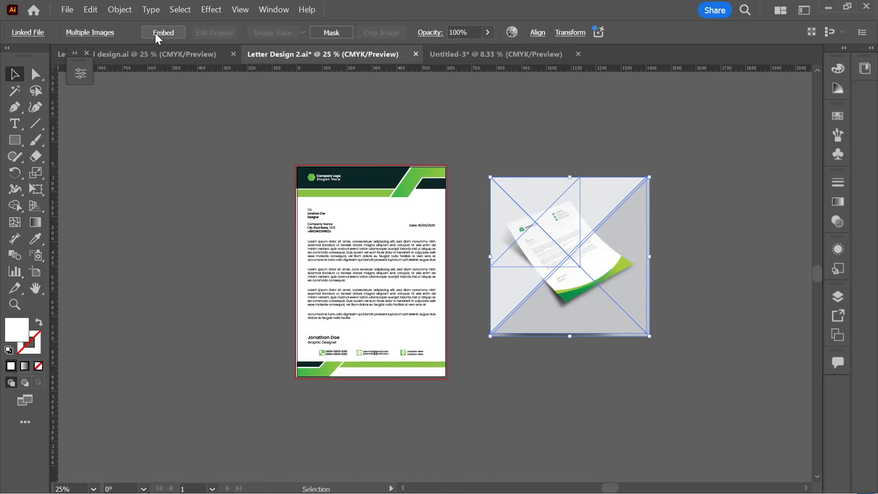
- Spread the three placed reference images apart beside the Letter Design 2 artboard
scroll(439, 212, right, 3)
click(555, 297)
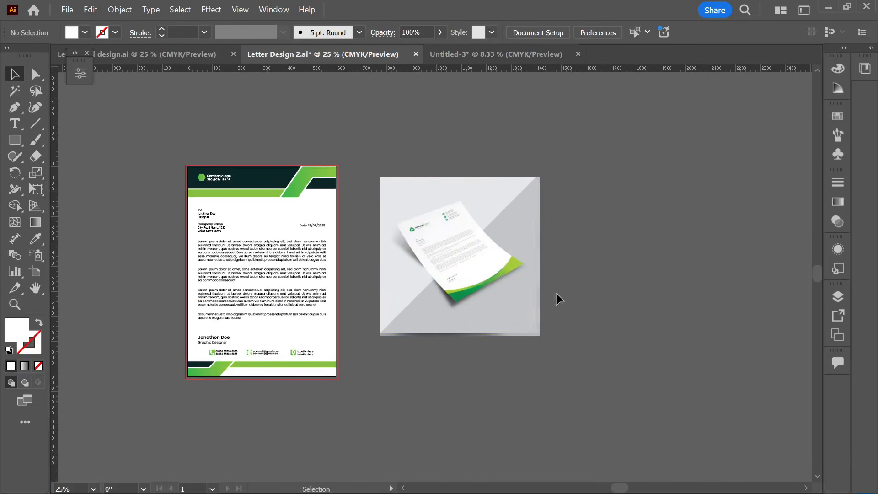
drag(478, 286, 742, 239)
drag(419, 217, 399, 383)
drag(447, 304, 555, 174)
drag(407, 366, 601, 406)
- Enlarge the green wave reference mockup to about 525 px
click(675, 357)
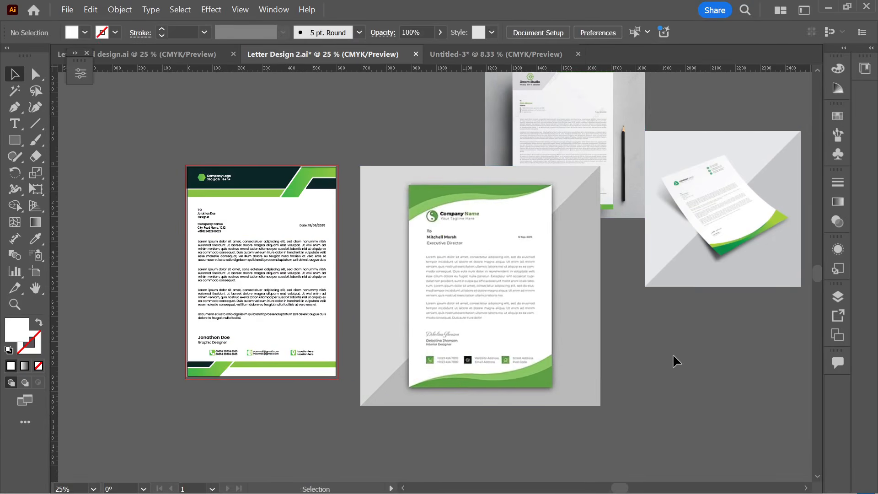
scroll(674, 353, right, 2)
scroll(666, 344, right, 1)
scroll(485, 401, down, 2)
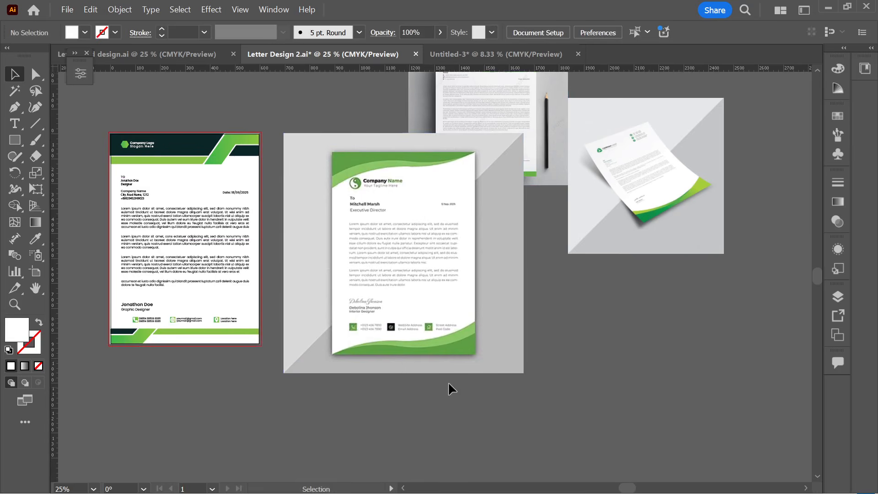
scroll(402, 332, up, 2)
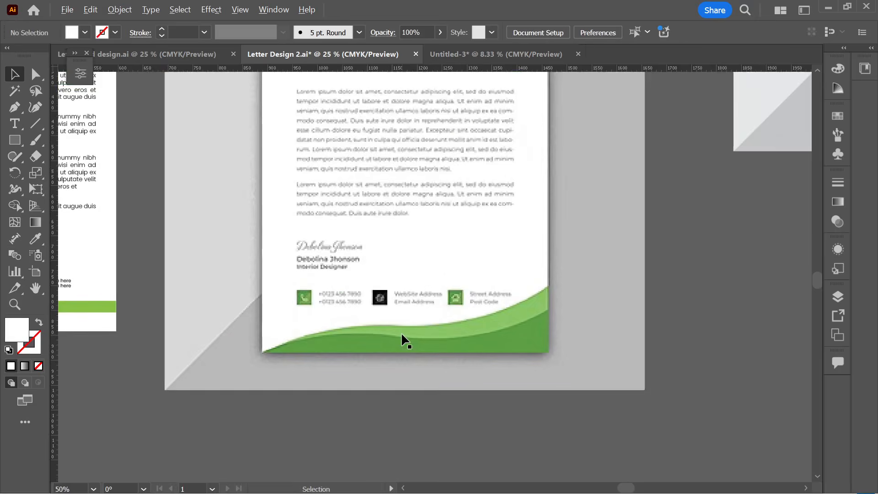
scroll(402, 332, down, 2)
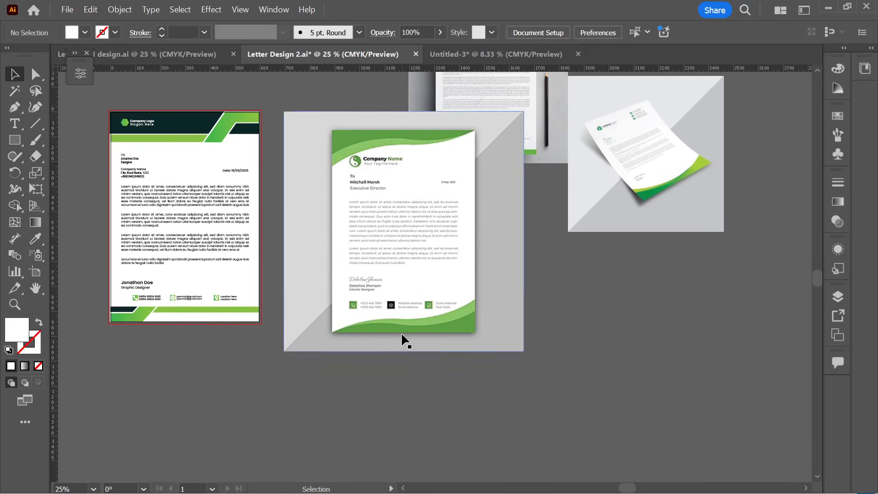
- Draw a 574 x 80 px rectangle over the mockup's green wave footer, aligned to the page's left edge
click(10, 141)
scroll(400, 302, up, 2)
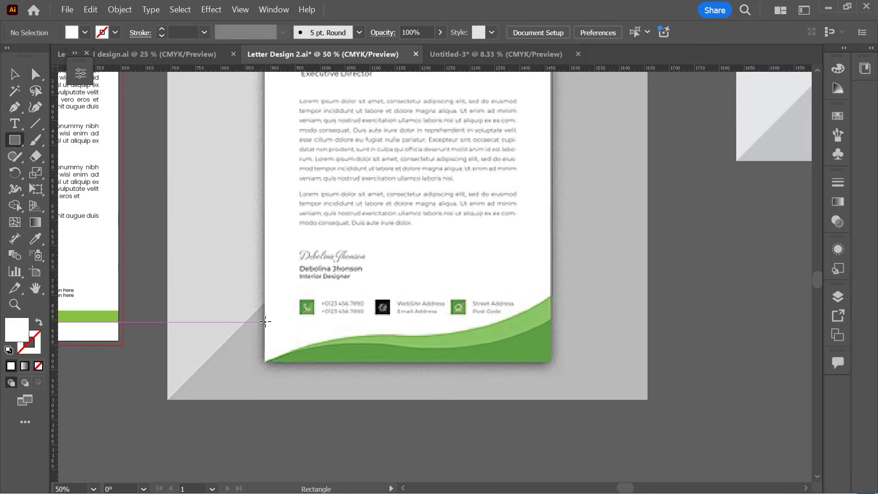
drag(265, 322, 551, 362)
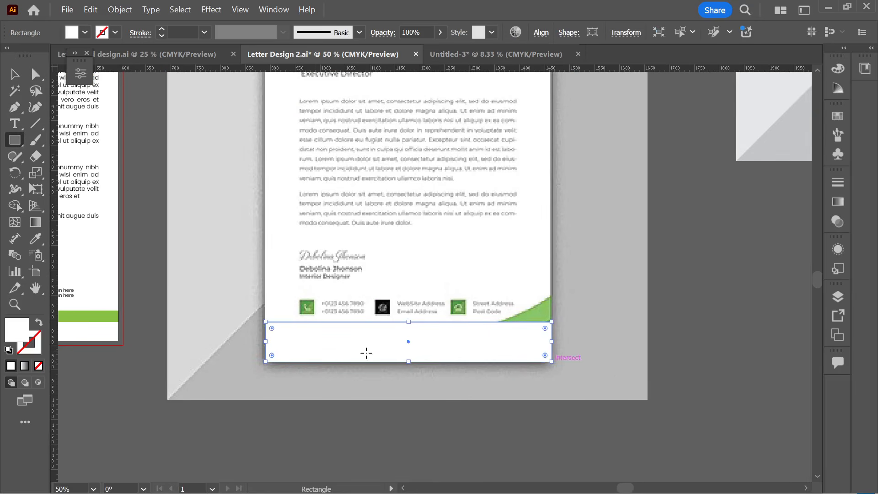
drag(264, 342, 263, 341)
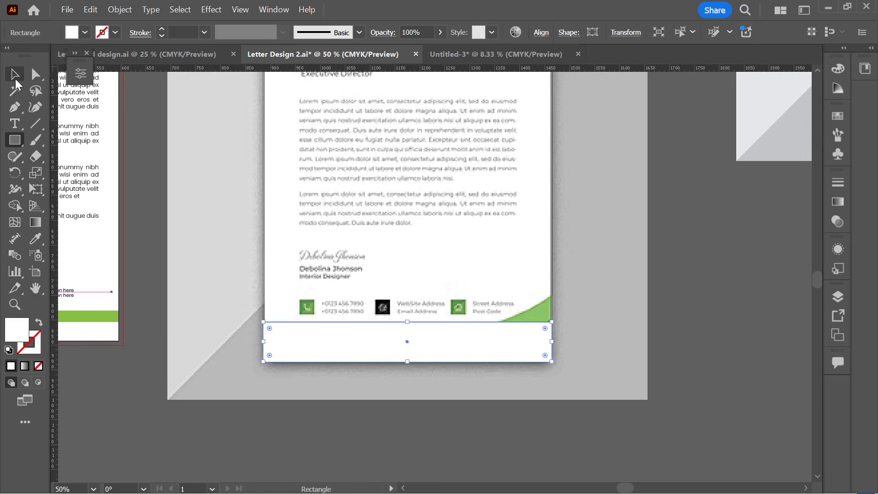
- Give the rectangle no fill and a 3 pt red stroke
click(14, 74)
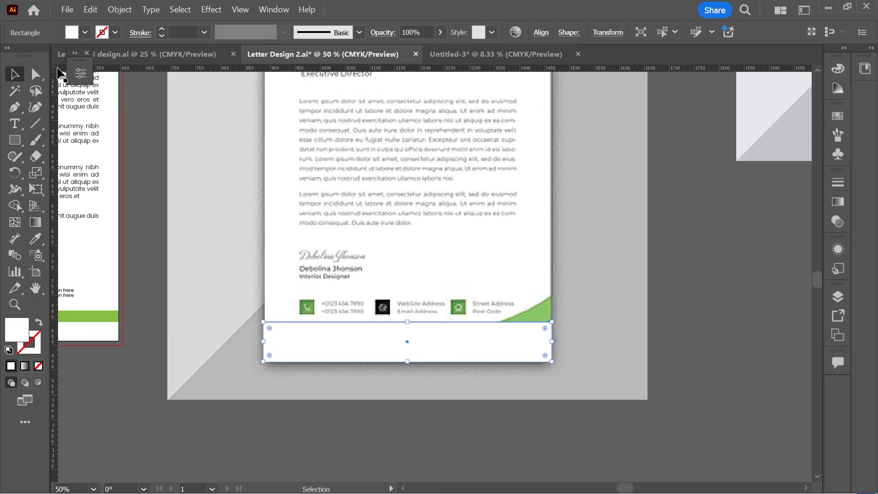
click(38, 323)
click(161, 28)
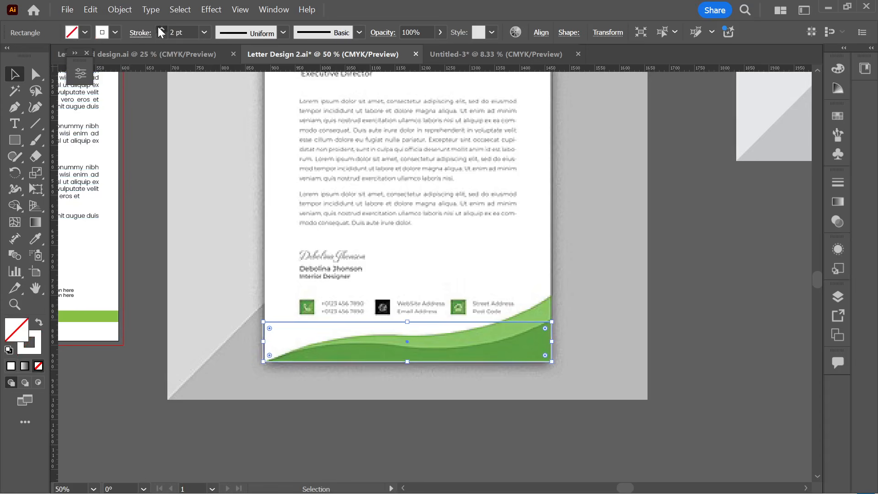
click(160, 28)
click(115, 32)
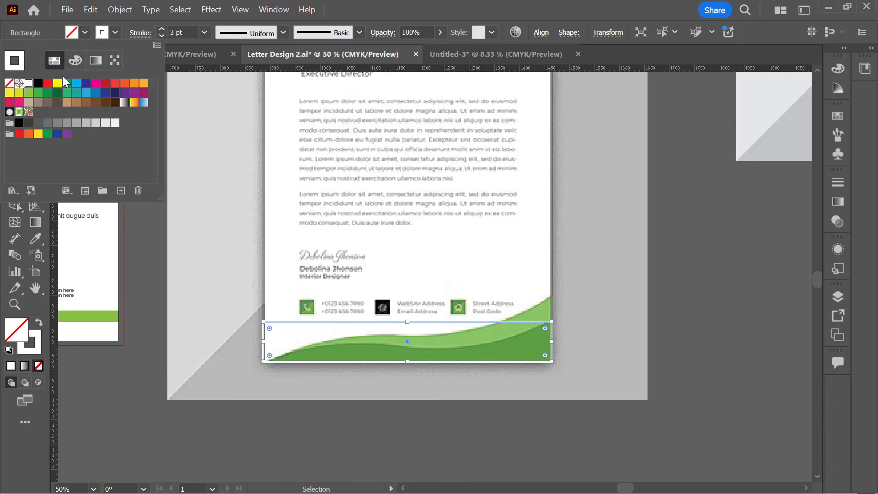
click(48, 83)
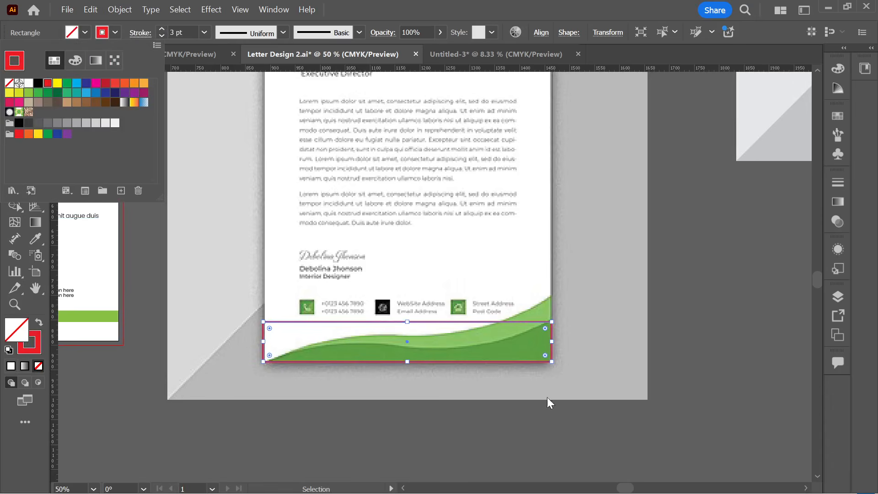
click(415, 346)
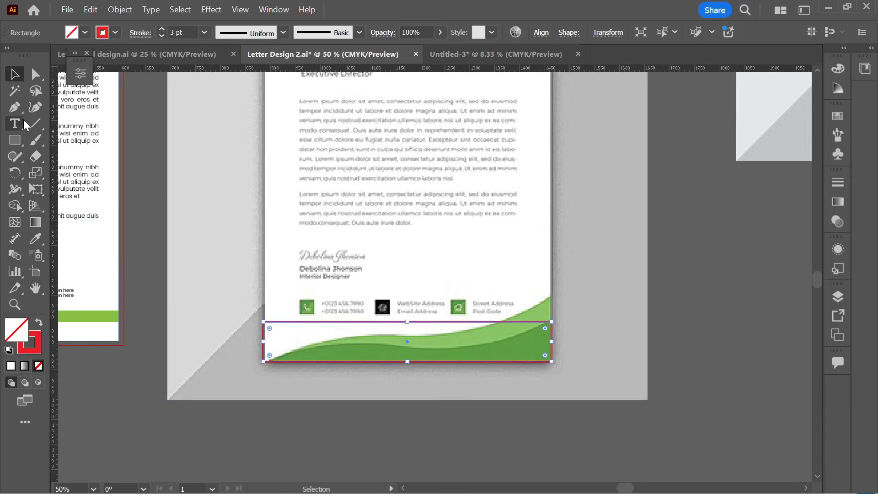
click(35, 107)
- Bend the rectangle's top edge with the Curvature tool to trace the mockup's green wave
scroll(277, 334, up, 2)
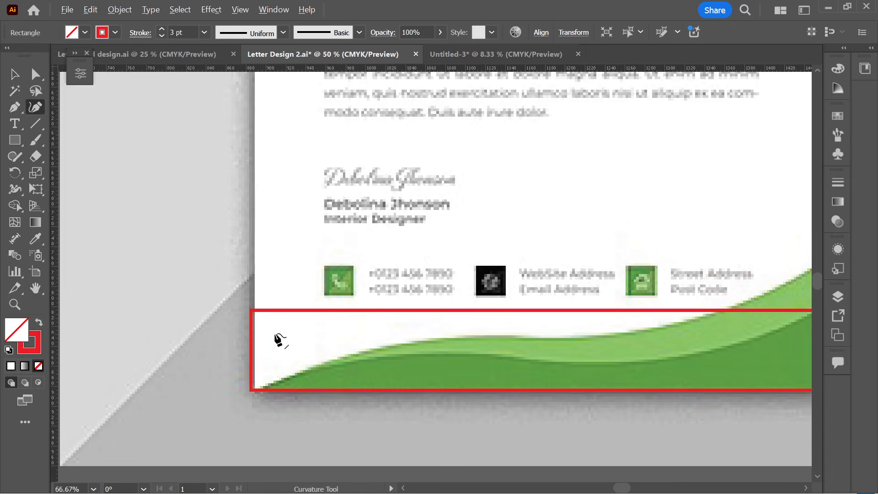
drag(251, 311, 249, 388)
scroll(341, 398, down, 2)
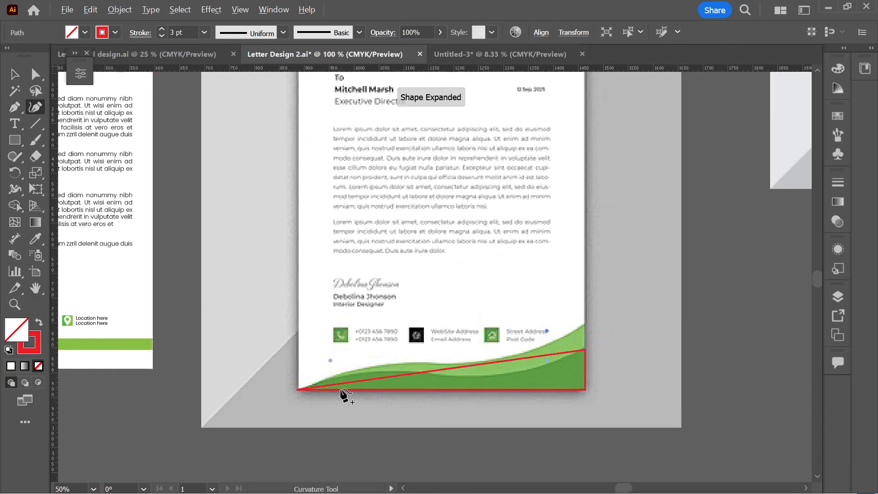
scroll(460, 390, up, 2)
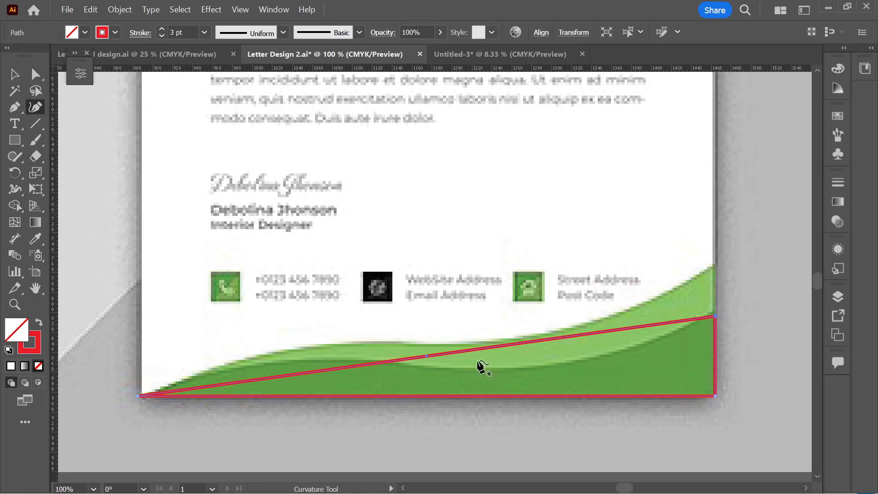
drag(562, 339, 596, 357)
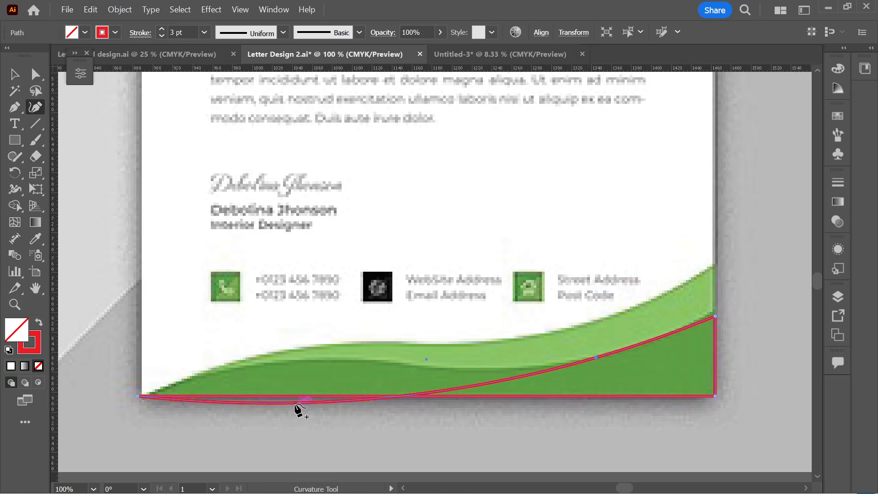
drag(296, 404, 254, 366)
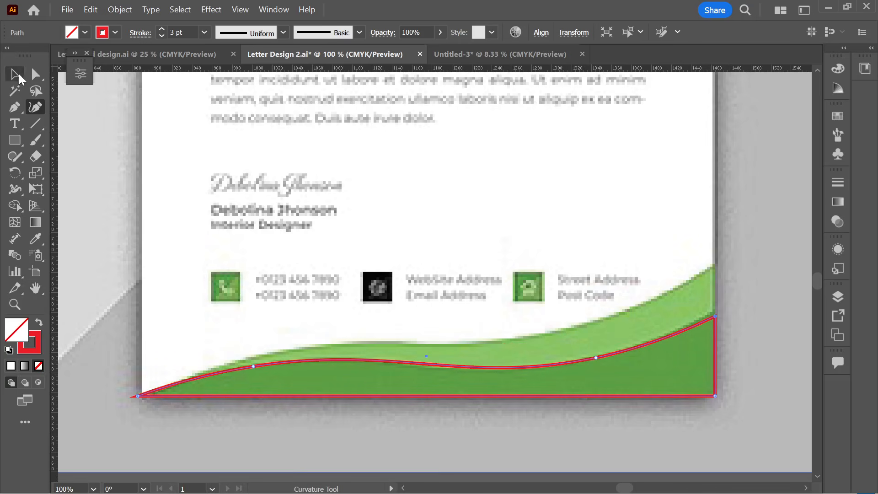
- Move the letterhead mockup image up, off the traced wave path
click(15, 74)
click(616, 432)
scroll(498, 412, down, 4)
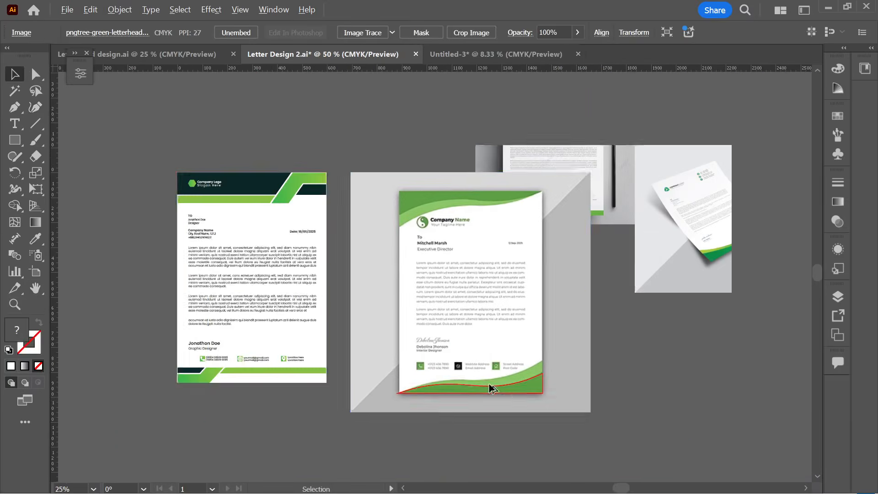
drag(522, 406, 510, 339)
- Fill the wave with the letterhead's green gradient sampled by the Eyedropper, removing the stroke
click(502, 386)
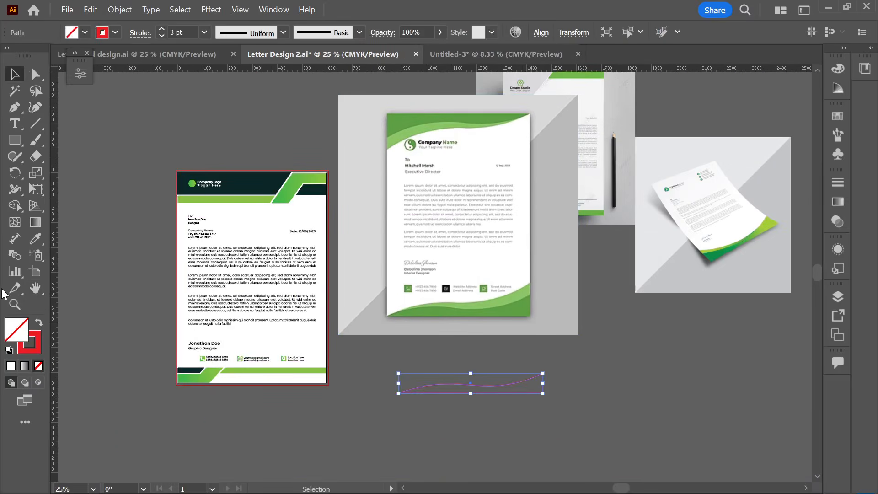
click(40, 322)
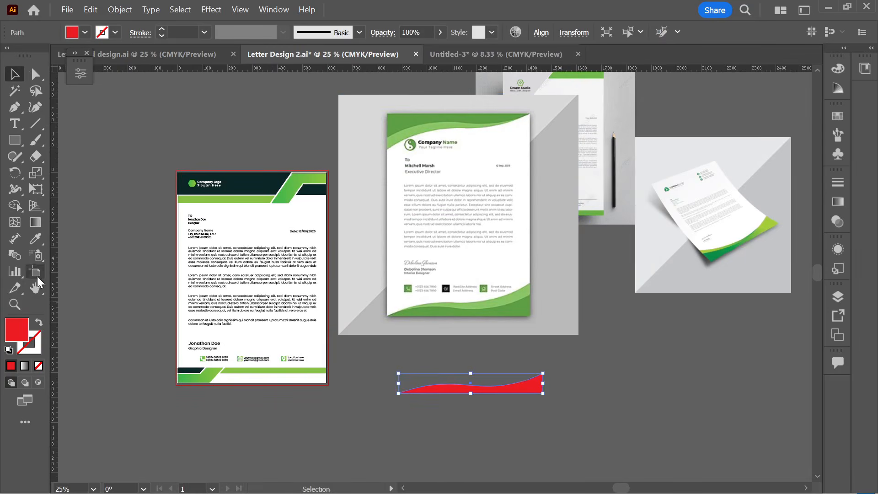
click(35, 239)
click(274, 198)
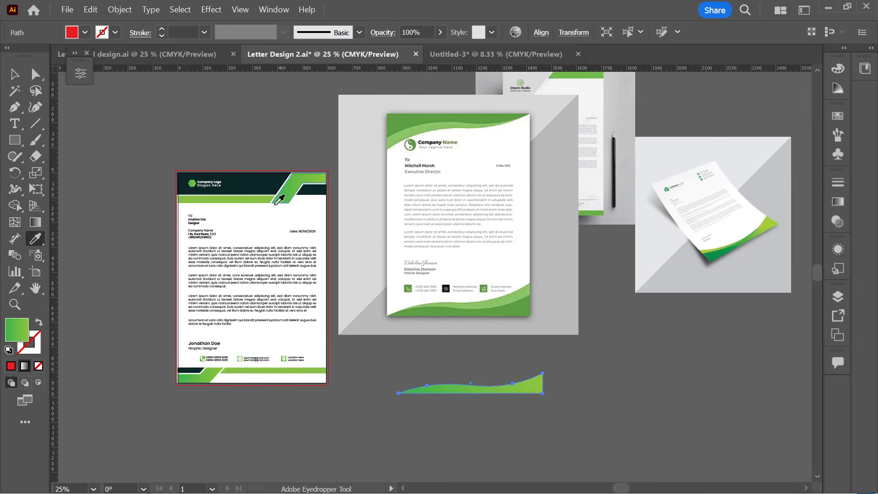
click(15, 74)
click(523, 419)
- Duplicate the wave slightly higher, send the copy behind, and reverse a wave's gradient
scroll(508, 409, up, 2)
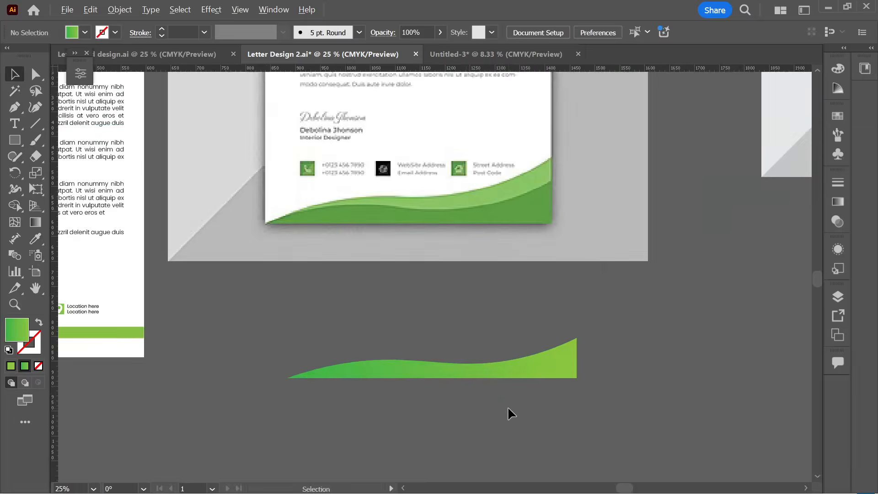
click(538, 373)
scroll(538, 372, up, 2)
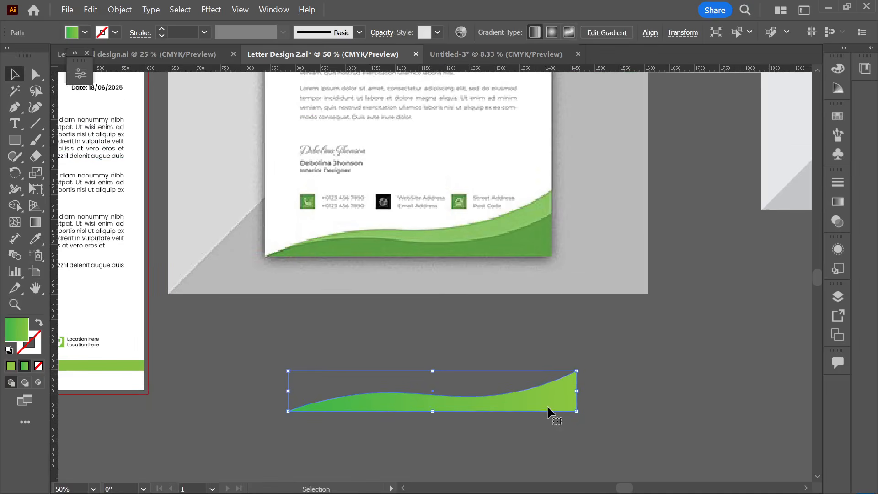
drag(548, 406, 548, 394)
key(ctrl+[)
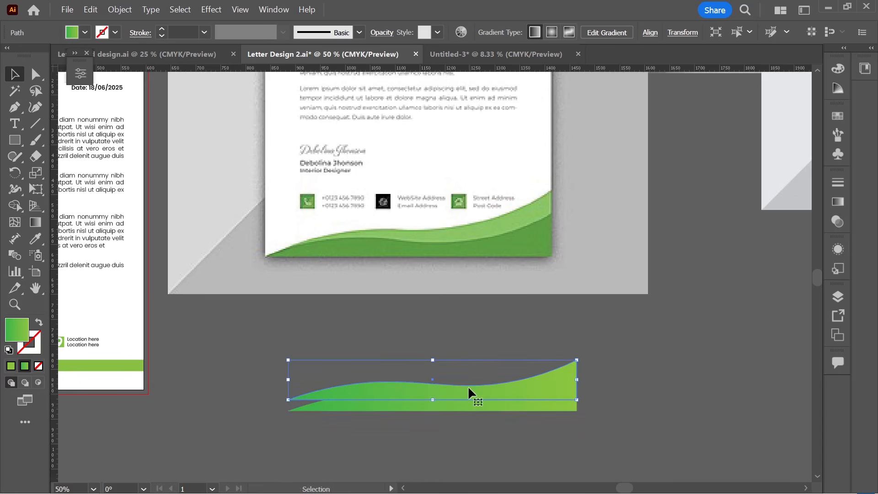
mouse_move(468, 386)
mouse_down()
mouse_move(468, 371)
mouse_move(468, 381)
mouse_up()
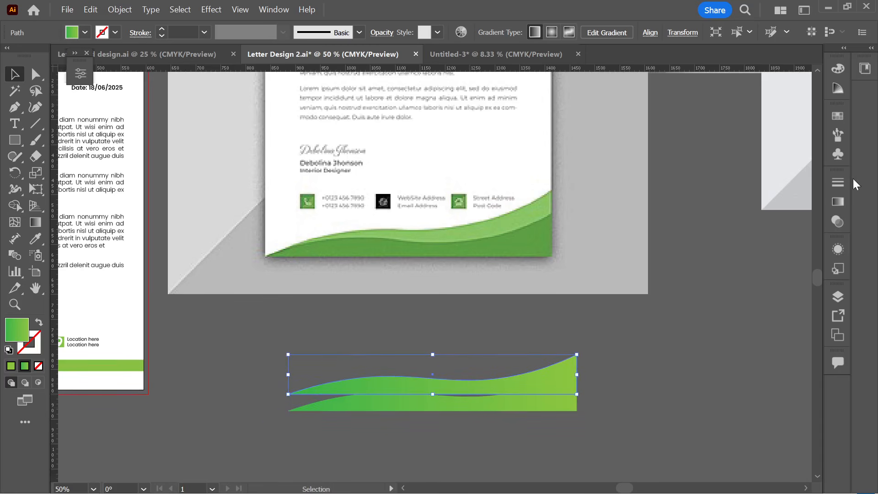
click(843, 209)
click(668, 250)
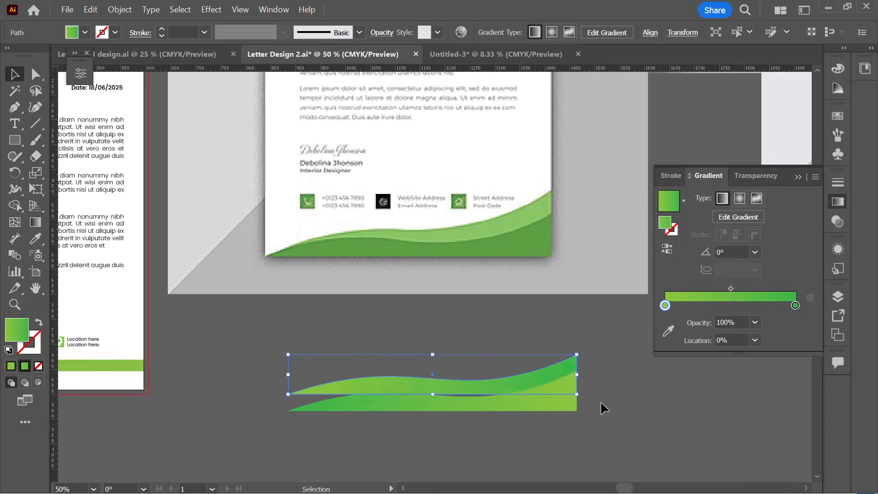
- Fine-tune the top wave's vertical position with small drags and arrow-key nudges
click(557, 421)
scroll(466, 411, up, 1)
drag(488, 384, 489, 391)
click(619, 366)
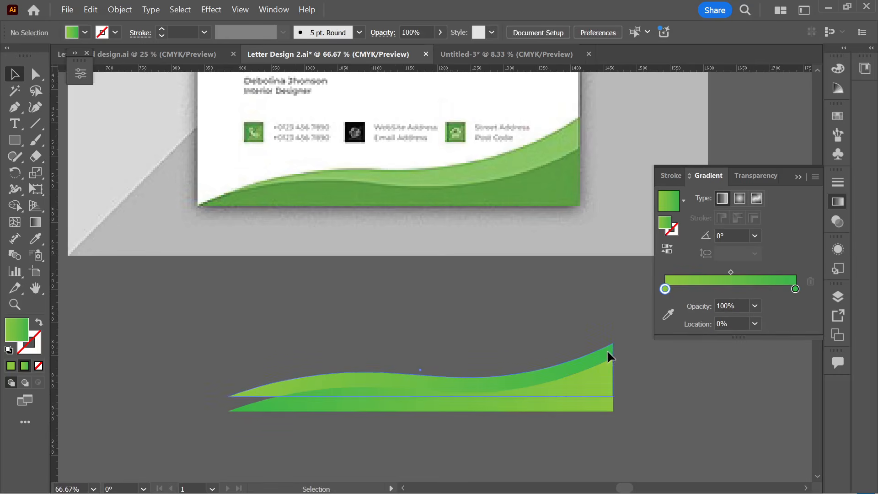
click(605, 350)
key(Up)
key(Up)
key(Up)
key(Up)
key(Up)
key(Up)
key(Up)
key(Up)
key(Up)
key(Up)
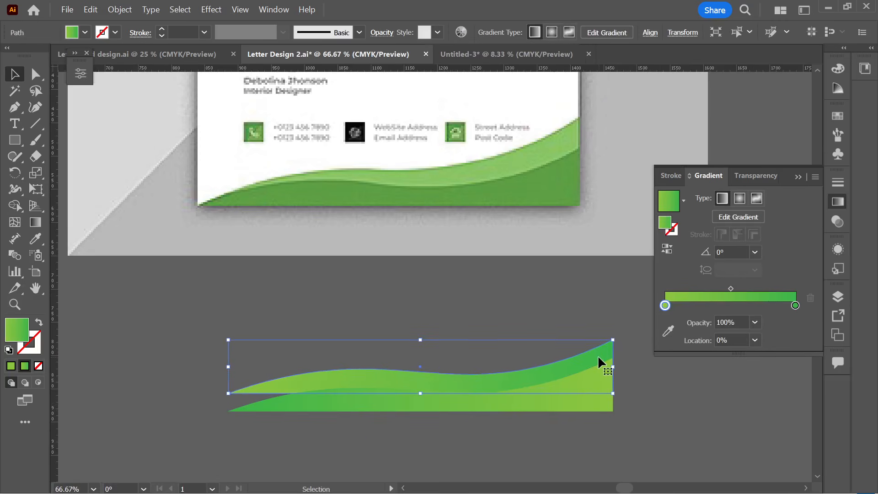
click(439, 334)
click(369, 380)
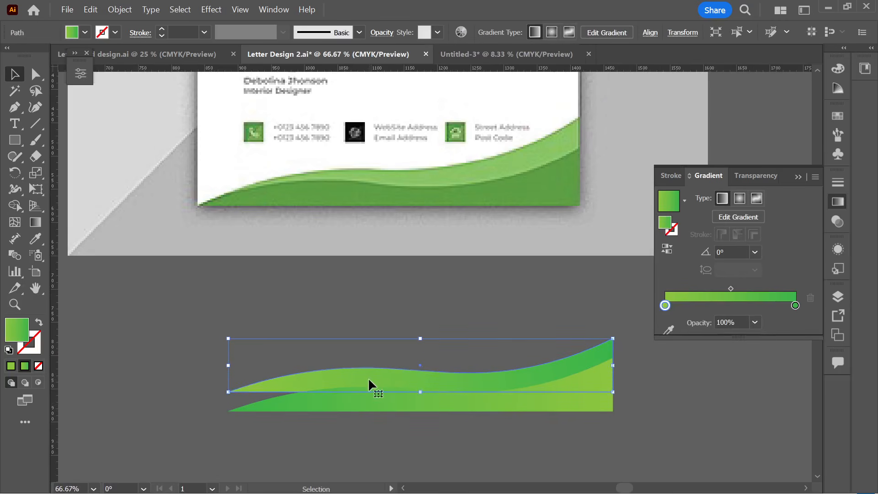
key(Down)
key(Down)
key(Down)
click(537, 316)
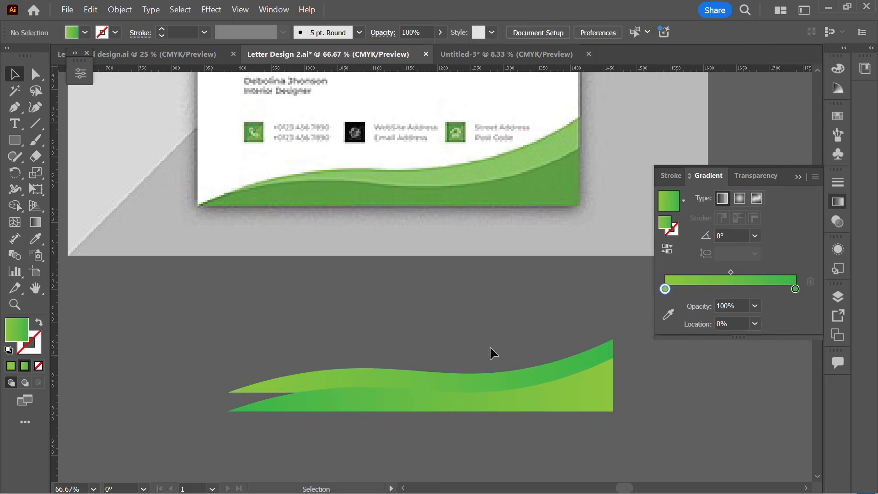
click(451, 381)
- Pull the front wave's left end to the bottom corner, adjust its crests, and add a smooth top anchor
click(36, 108)
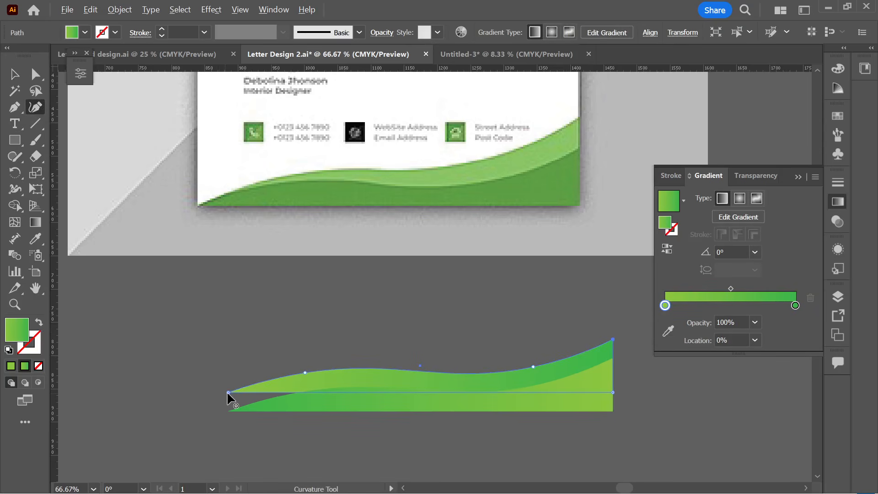
drag(229, 392, 229, 410)
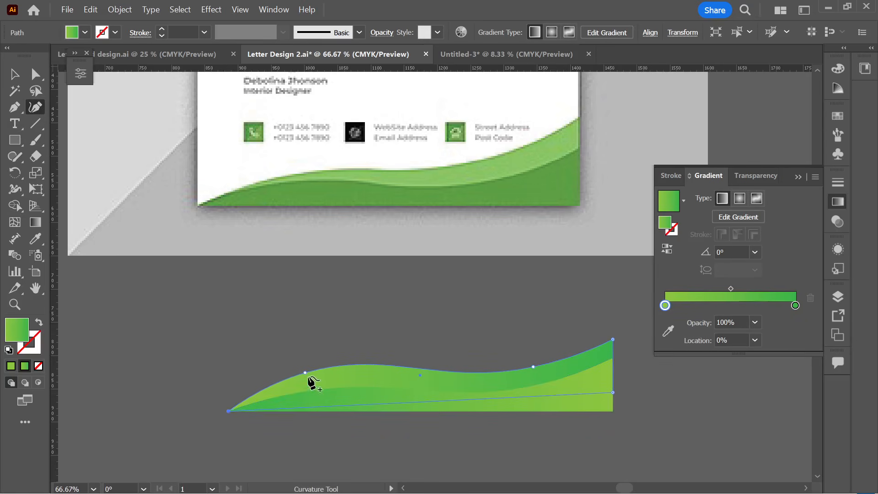
drag(305, 372, 312, 380)
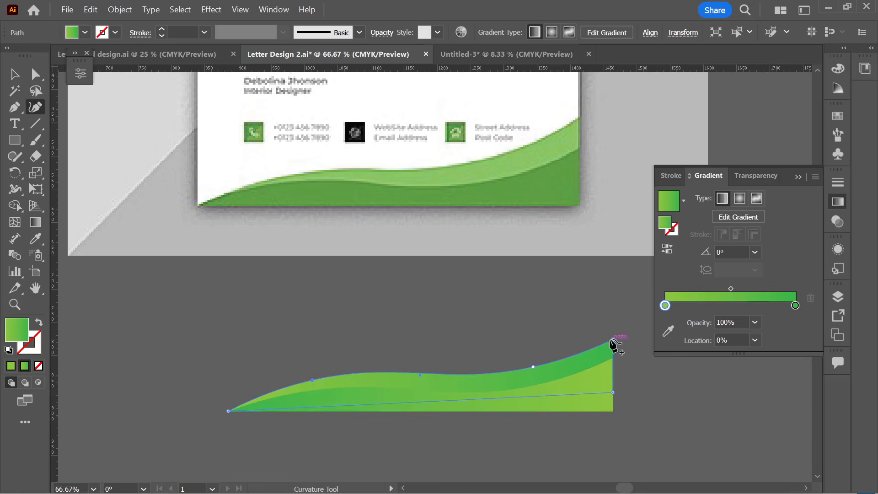
drag(613, 338, 616, 336)
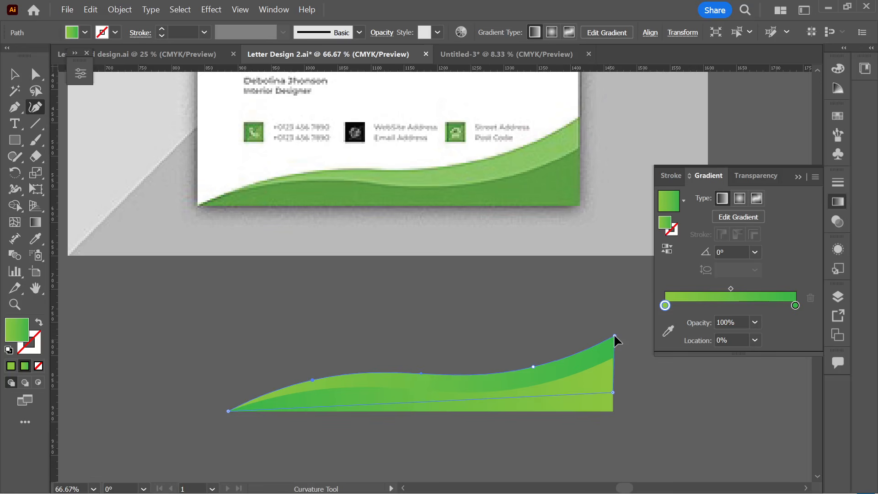
click(532, 365)
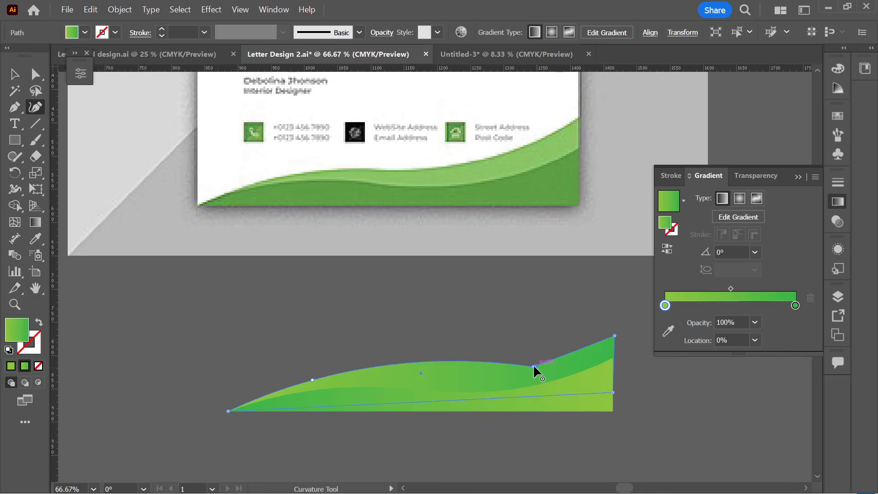
key(ctrl)
key(ctrl)
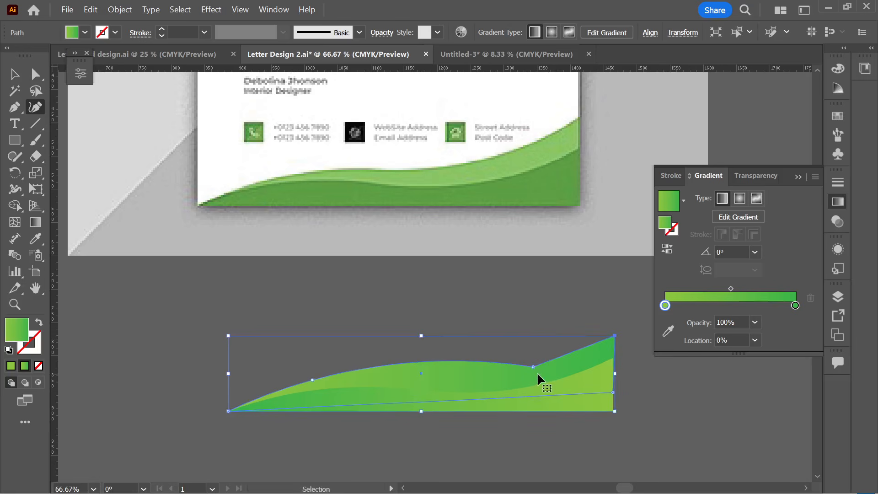
double_click(534, 366)
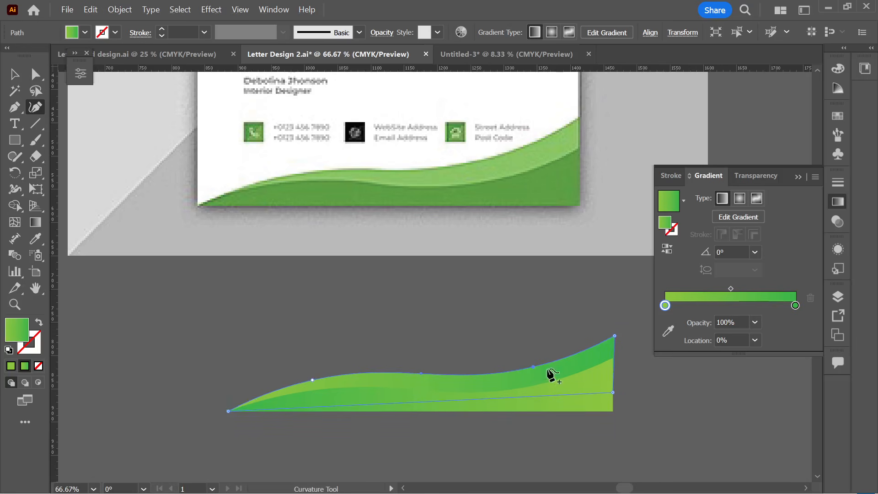
click(14, 74)
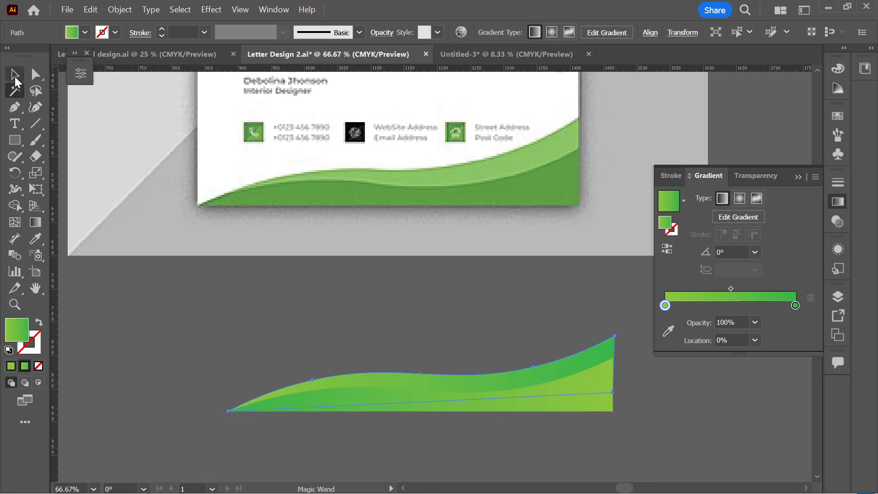
- Delete the central green wave mockup together with the traced waves, leaving the other references
click(202, 253)
scroll(359, 342, down, 1)
scroll(499, 395, down, 1)
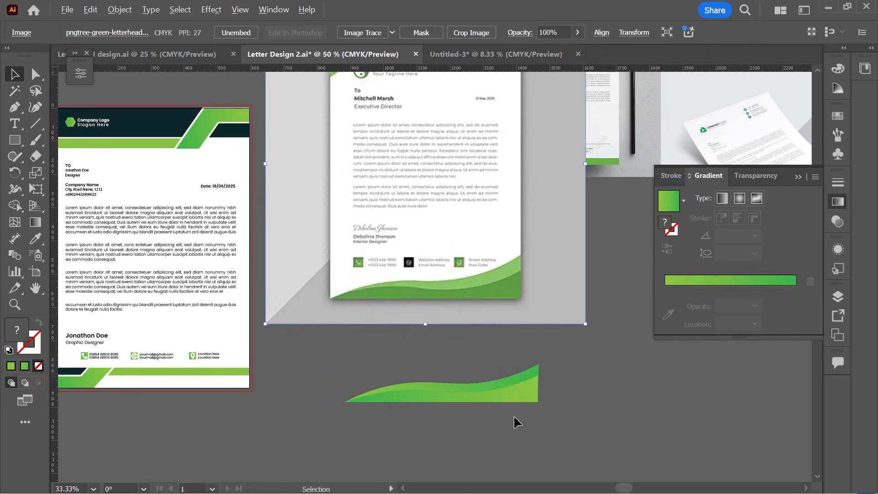
click(480, 374)
scroll(483, 376, down, 2)
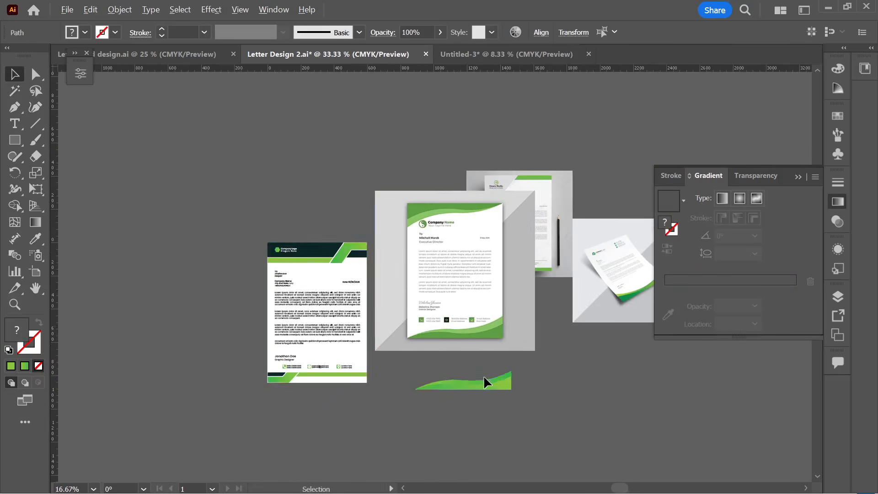
click(560, 381)
click(470, 337)
key(Delete)
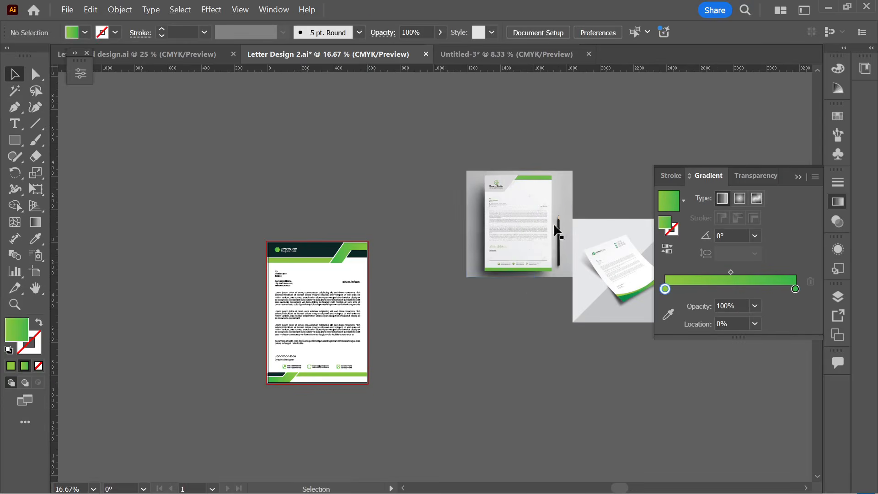
scroll(559, 185, up, 2)
scroll(558, 183, up, 1)
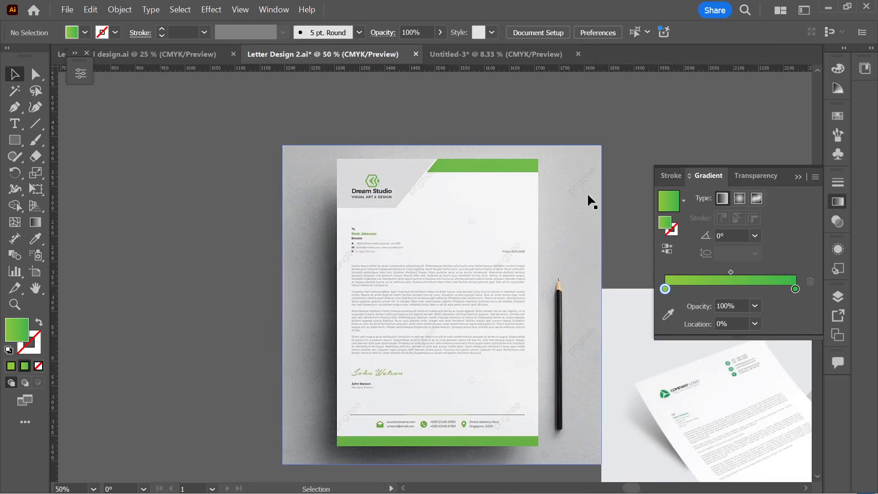
scroll(419, 210, down, 3)
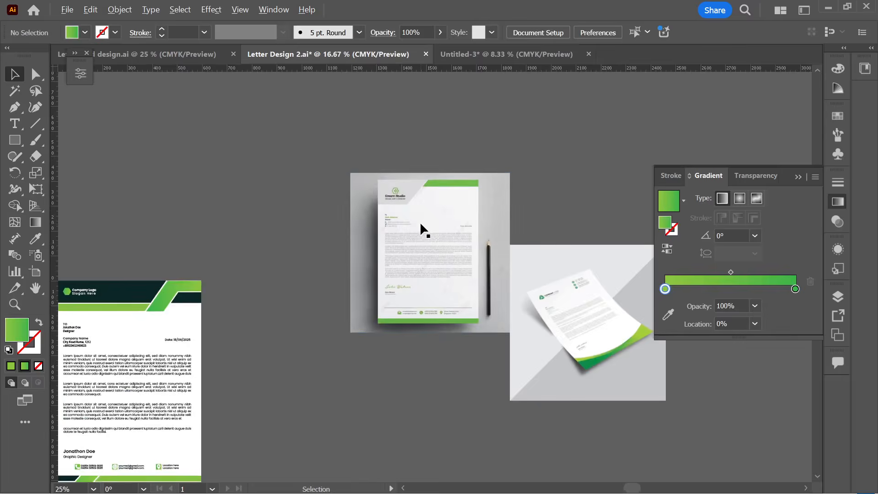
scroll(372, 237, down, 1)
scroll(338, 211, left, 2)
scroll(324, 221, up, 1)
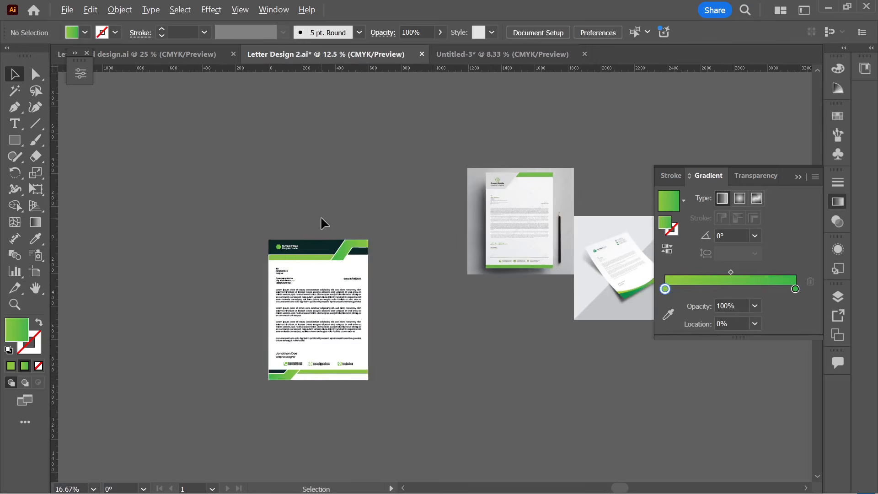